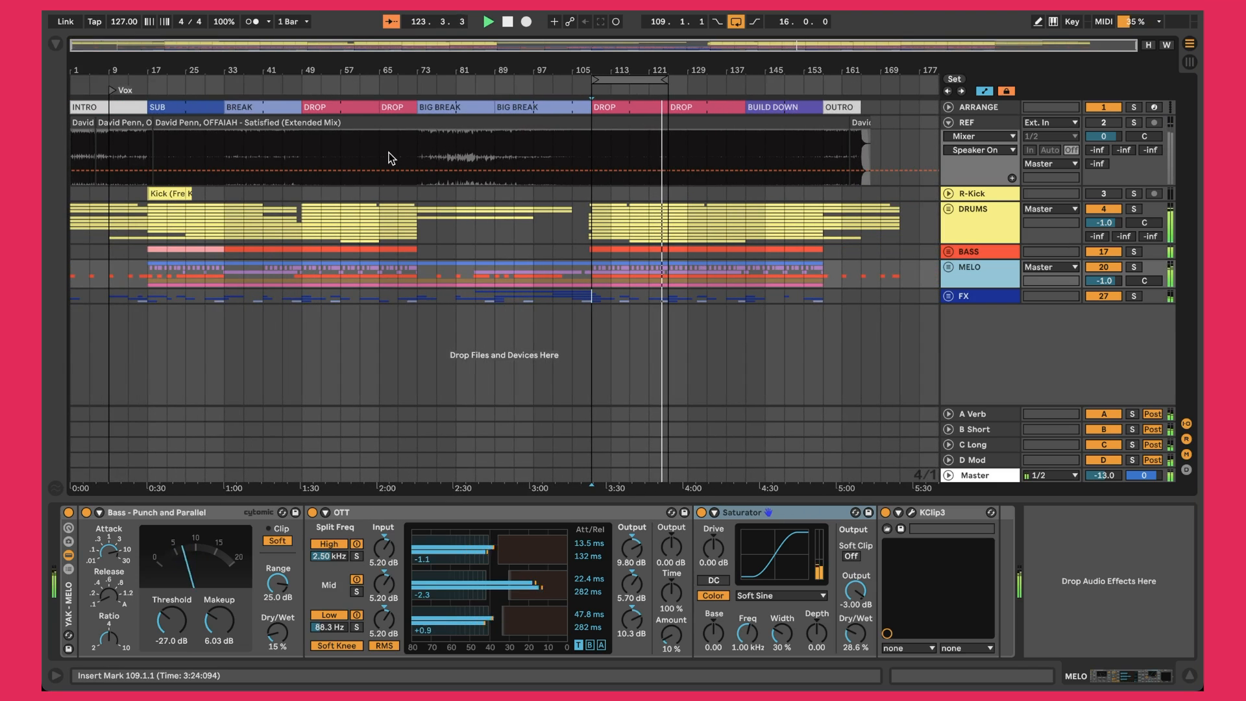
mouse_move(331, 70)
left_mouse_down()
mouse_move(332, 96)
mouse_move(344, 34)
mouse_move(344, 109)
mouse_move(344, 66)
left_mouse_up()
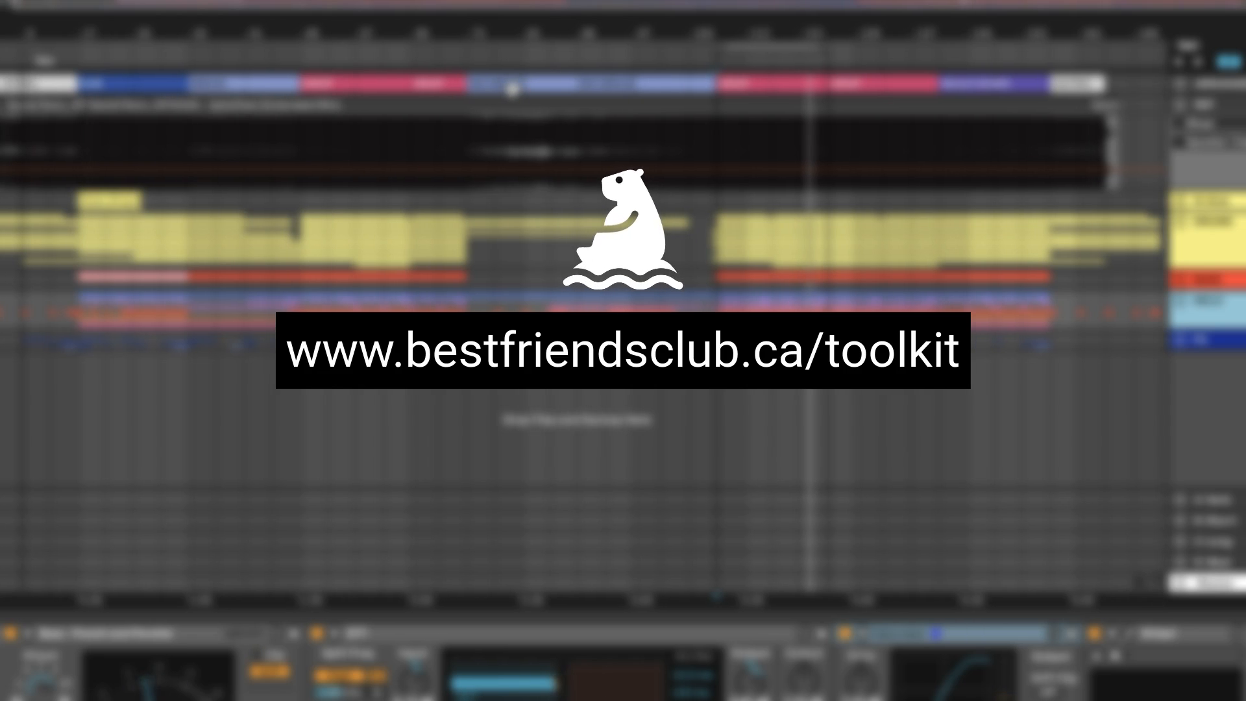
left_click_drag(381, 52, 381, 26)
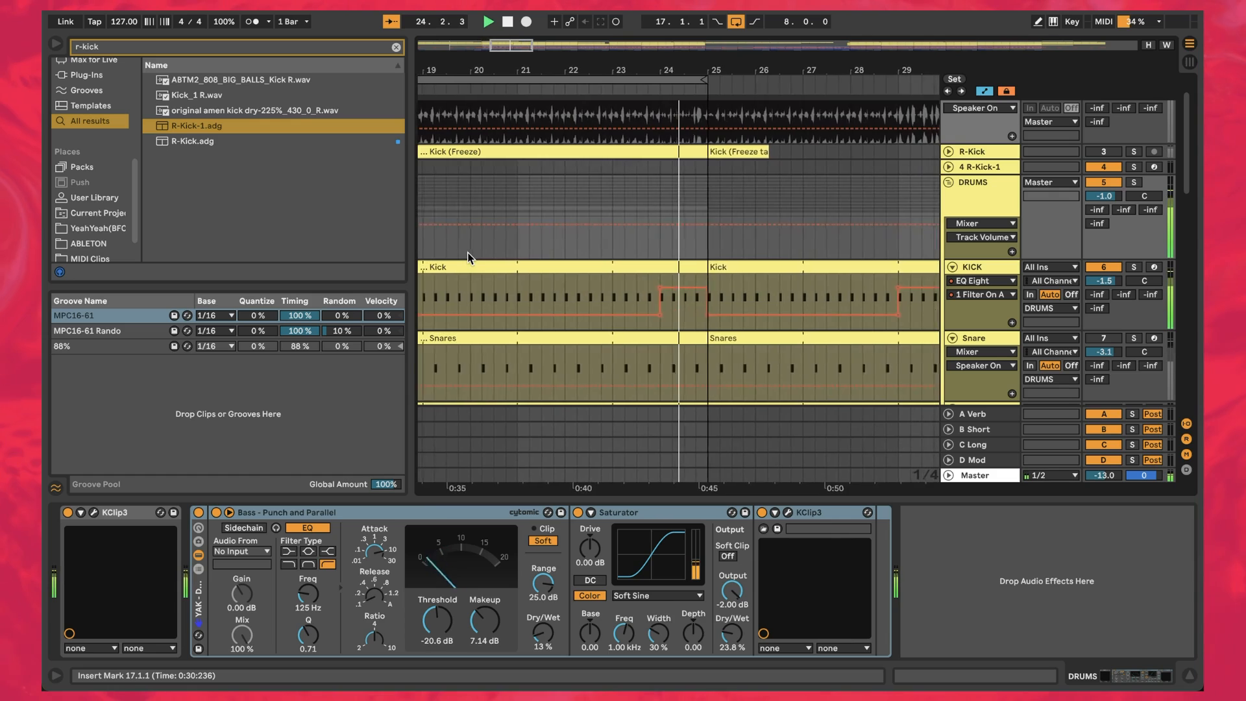
Step: Toggle the solo of the REF track during the SUB section to compare the reference song with the production
scroll(720, 246, "left", 5)
scroll(720, 246, "up", 2)
scroll(720, 247, "right", 3)
key("minus")
key("minus")
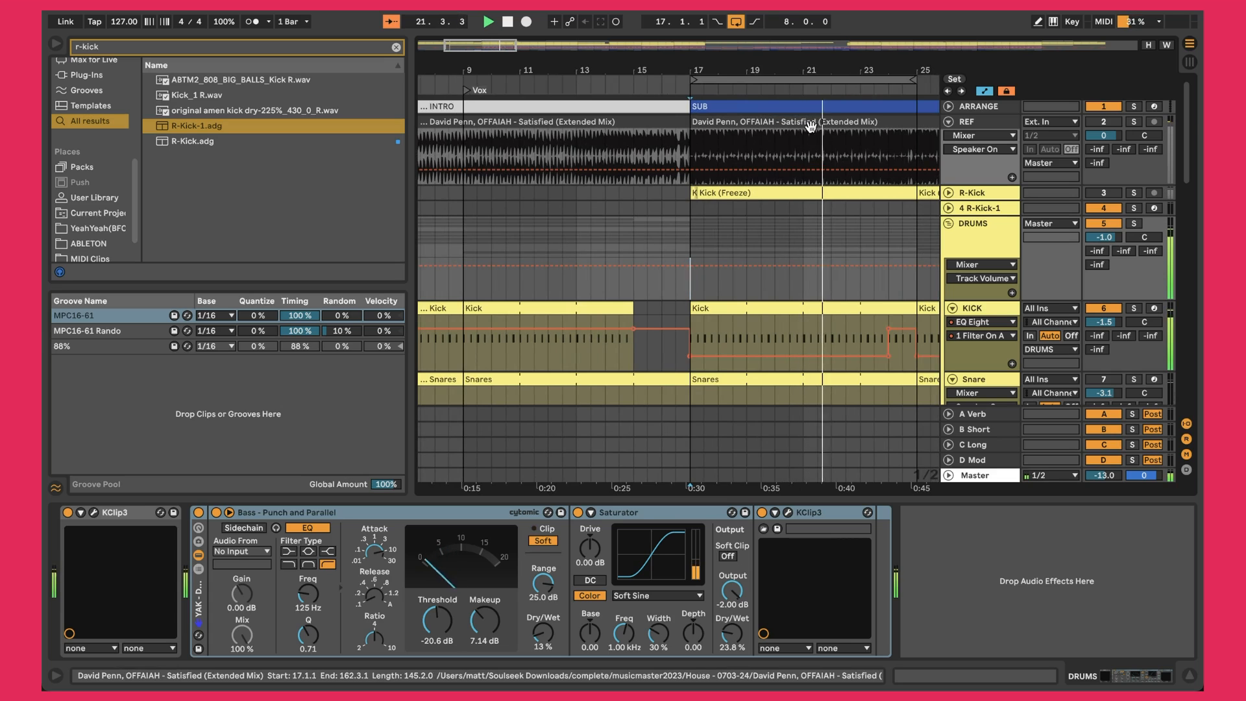
left_click_drag(661, 64, 542, 26)
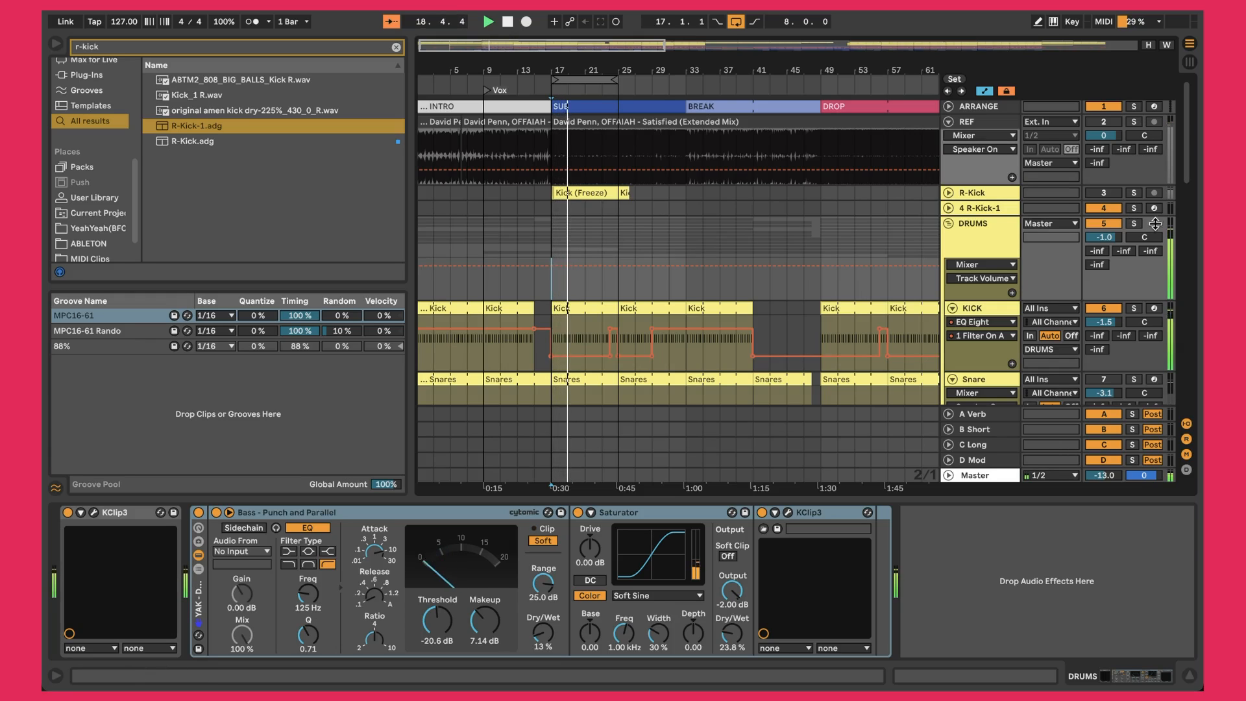
key("s")
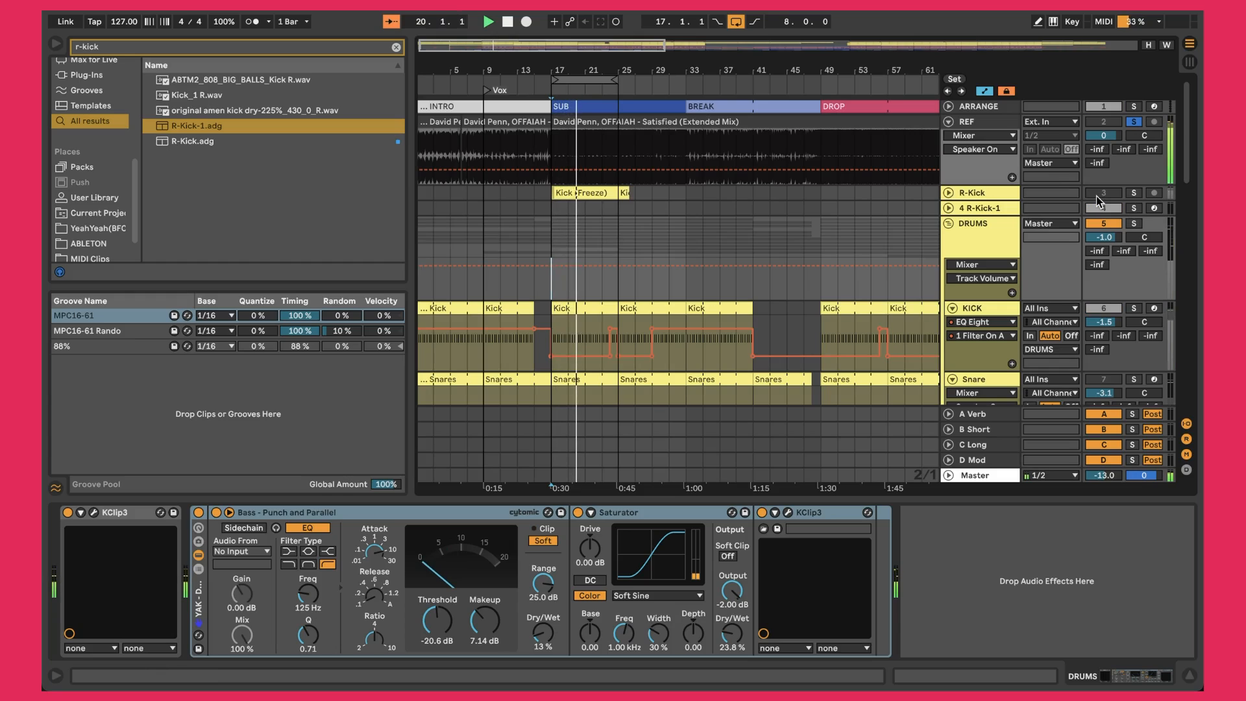
key("s")
key("s")
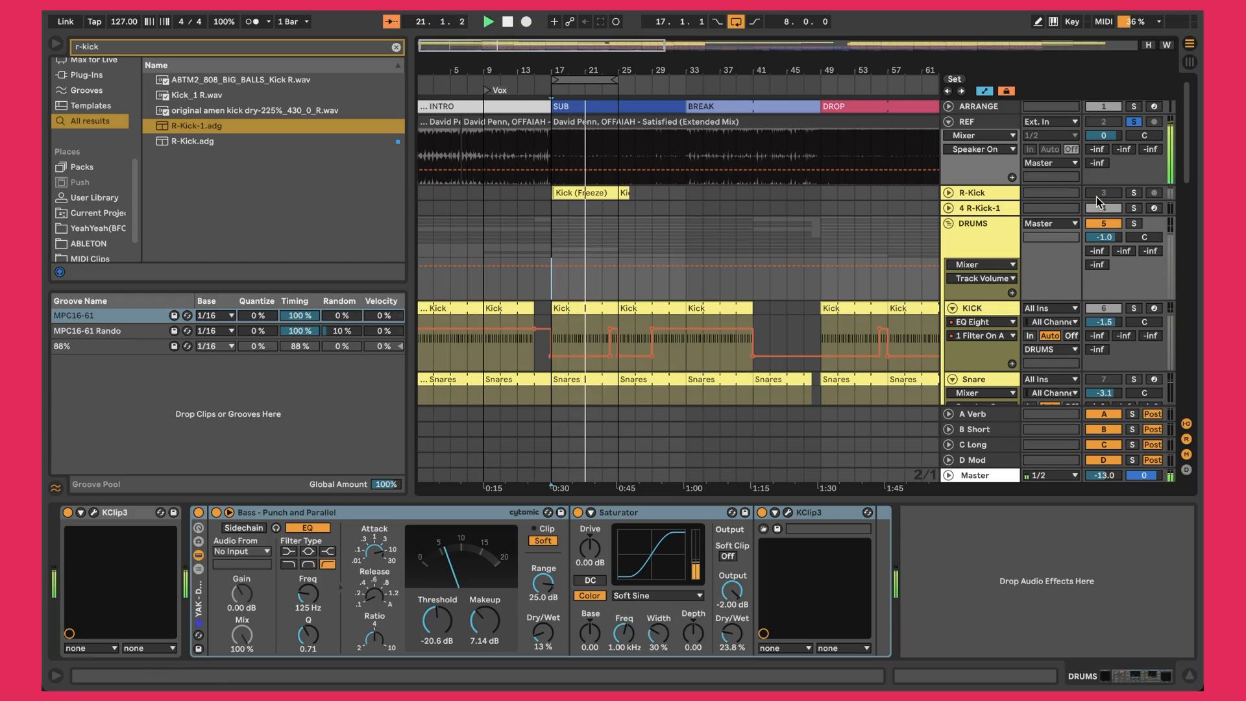
key("s")
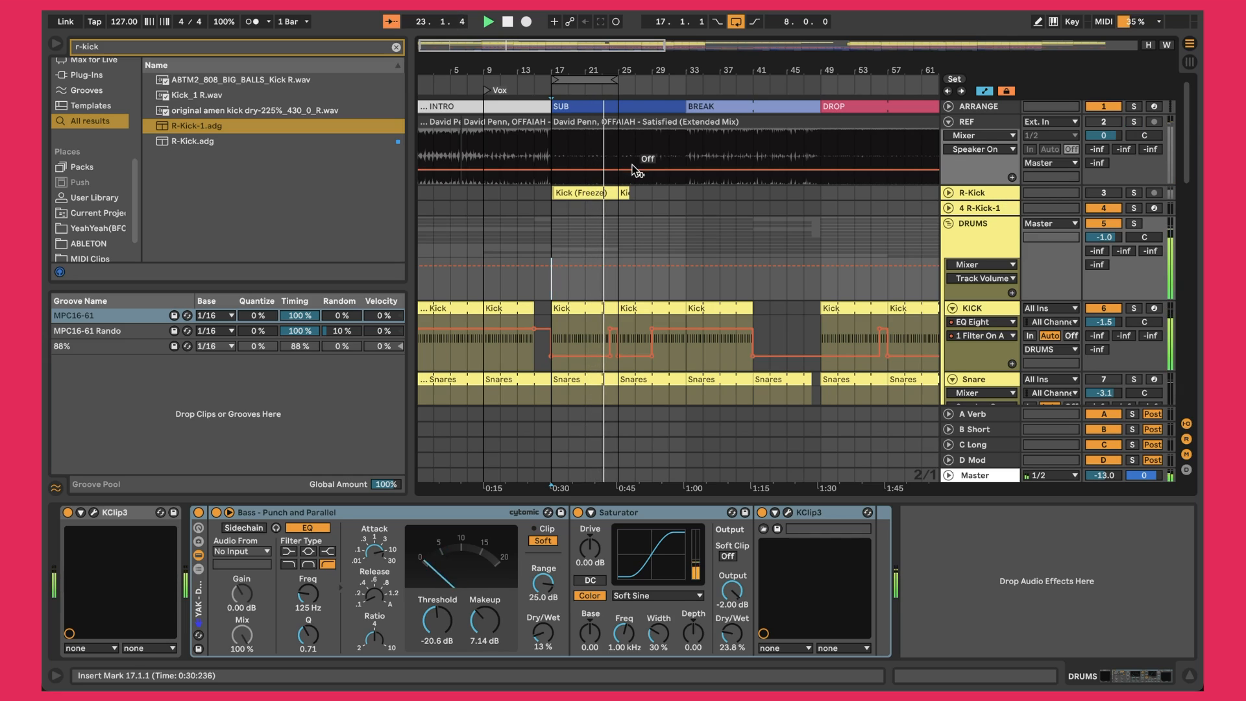
Step: Select the short isolated kick-hit clip at 6.2 in the INTRO of the REF track
left_click_drag(552, 69, 1095, 182)
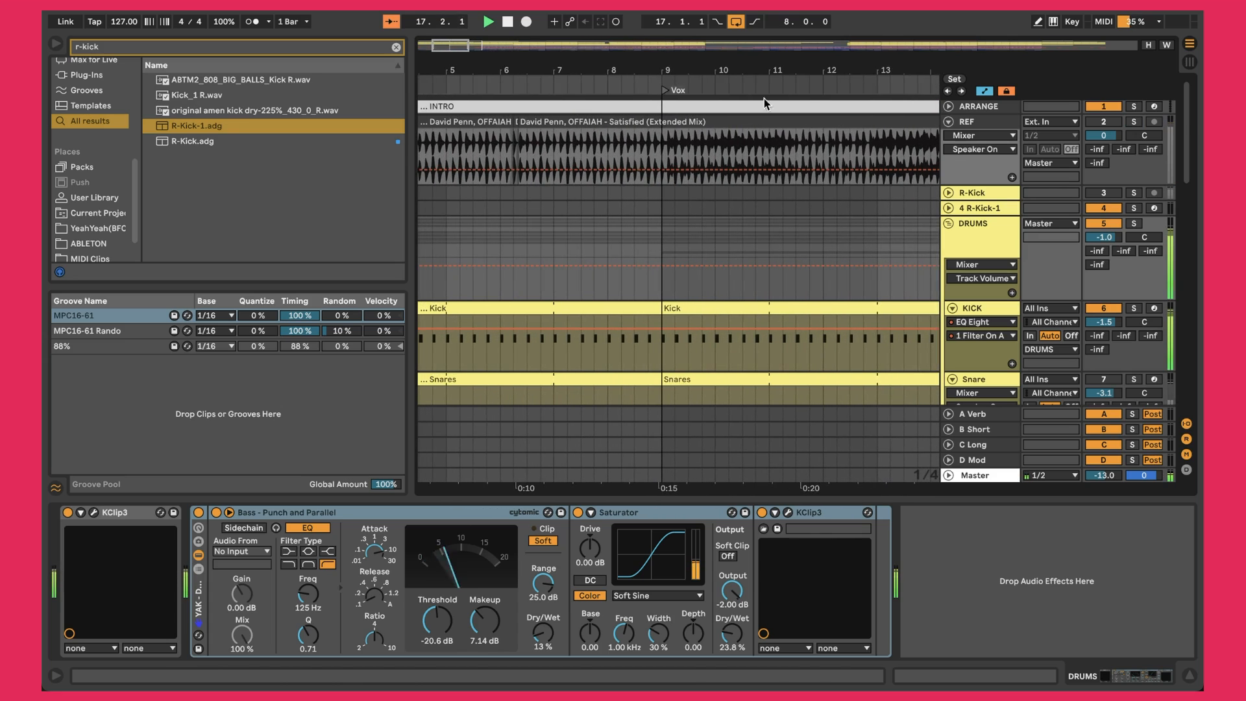
left_click_drag(517, 70, 516, 195)
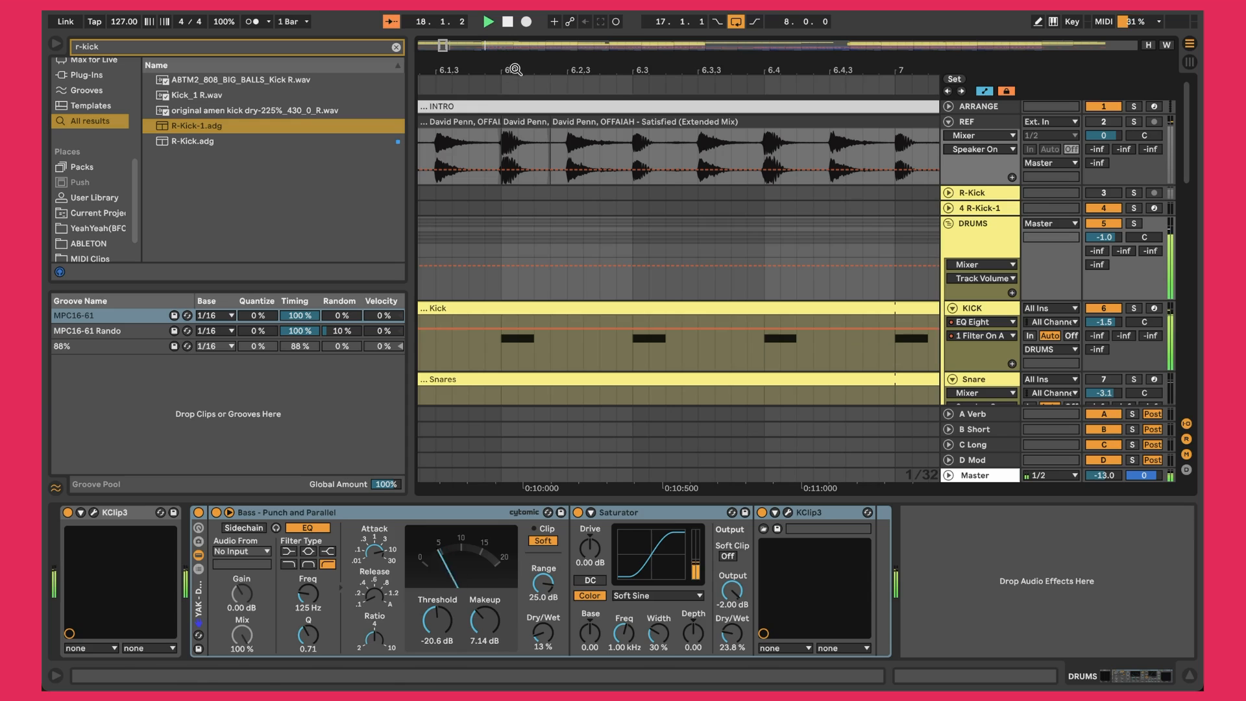
left_click(516, 122)
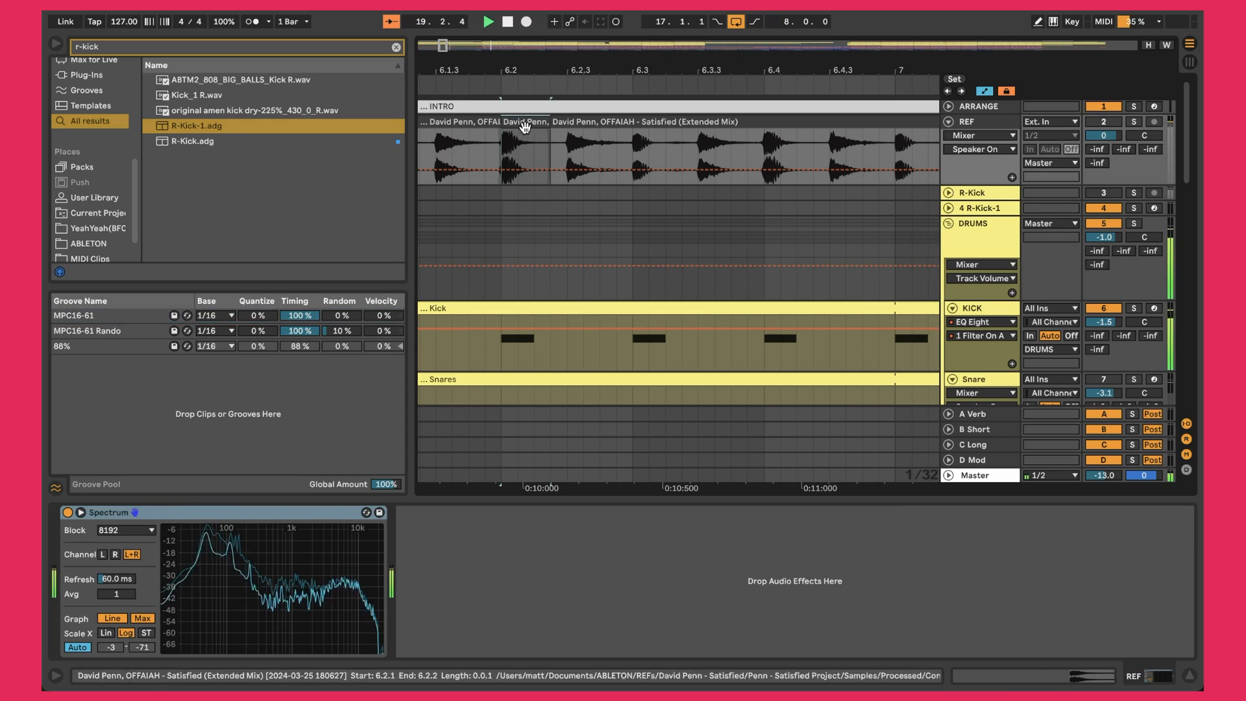
left_click_drag(509, 67, 505, 13)
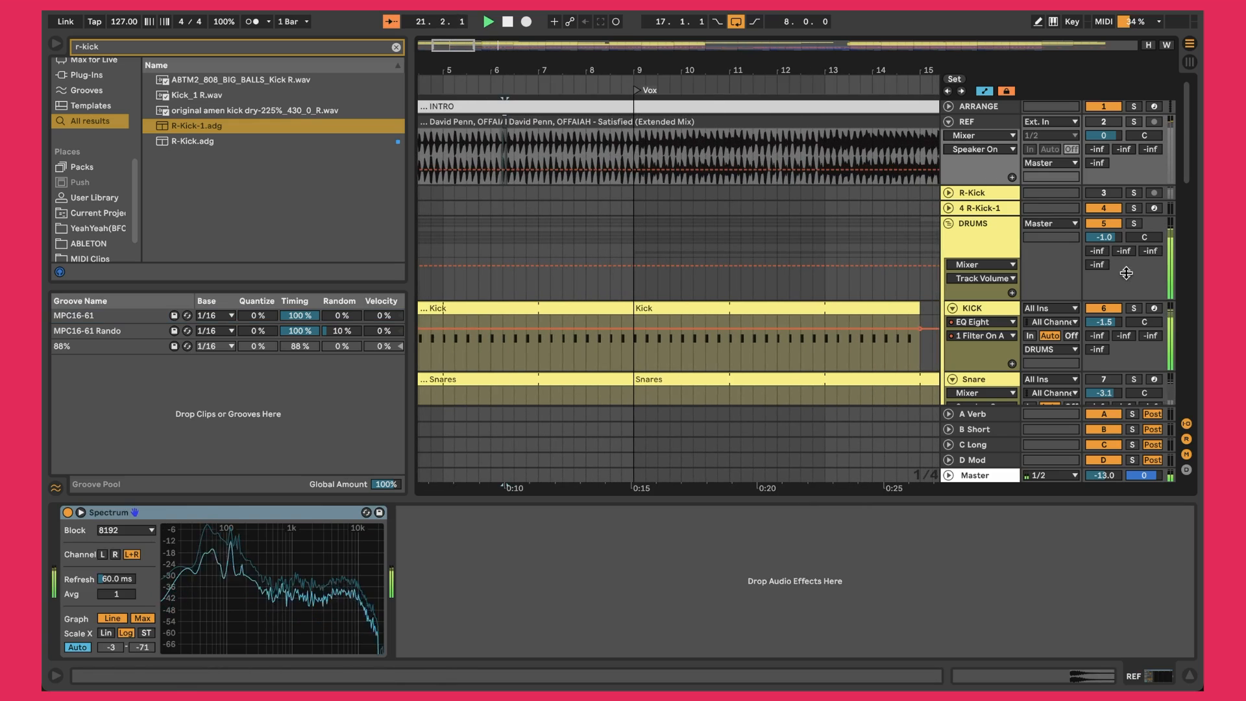
Step: Show the R-Kick-1 track's Simpler rack and review the track's commands, such as Freeze Track, without applying any
left_click(989, 207)
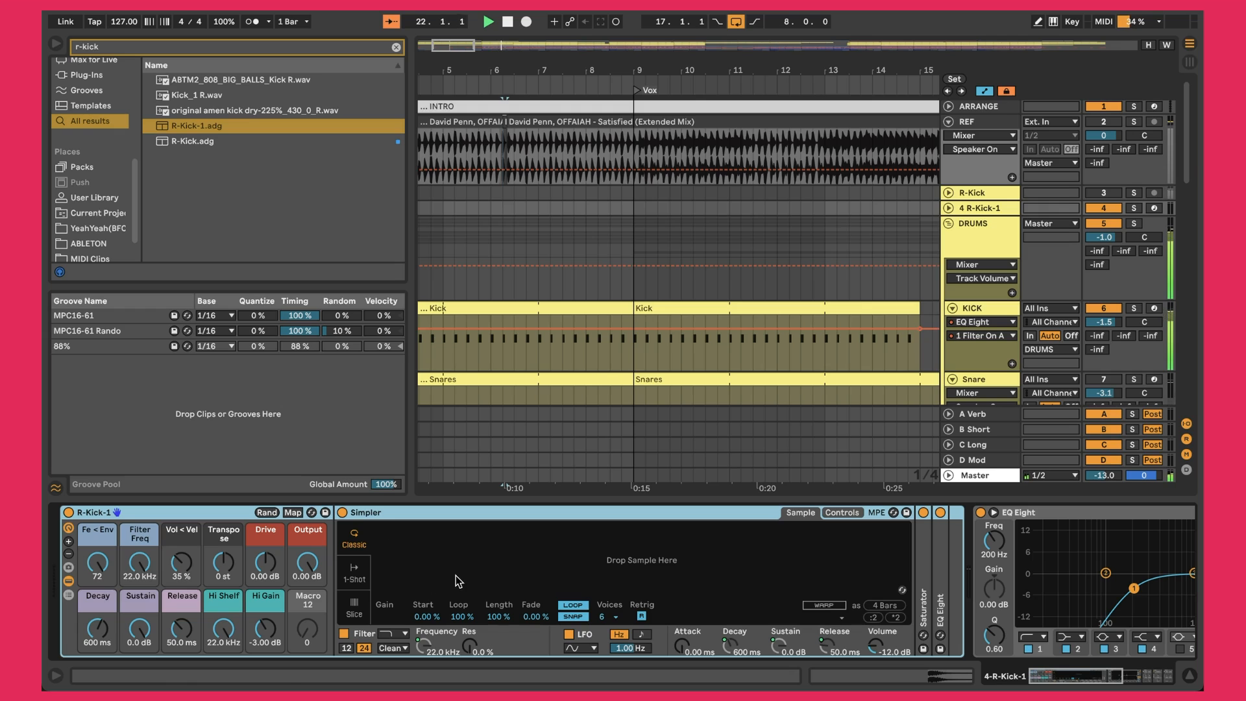
left_click_drag(647, 67, 646, 22)
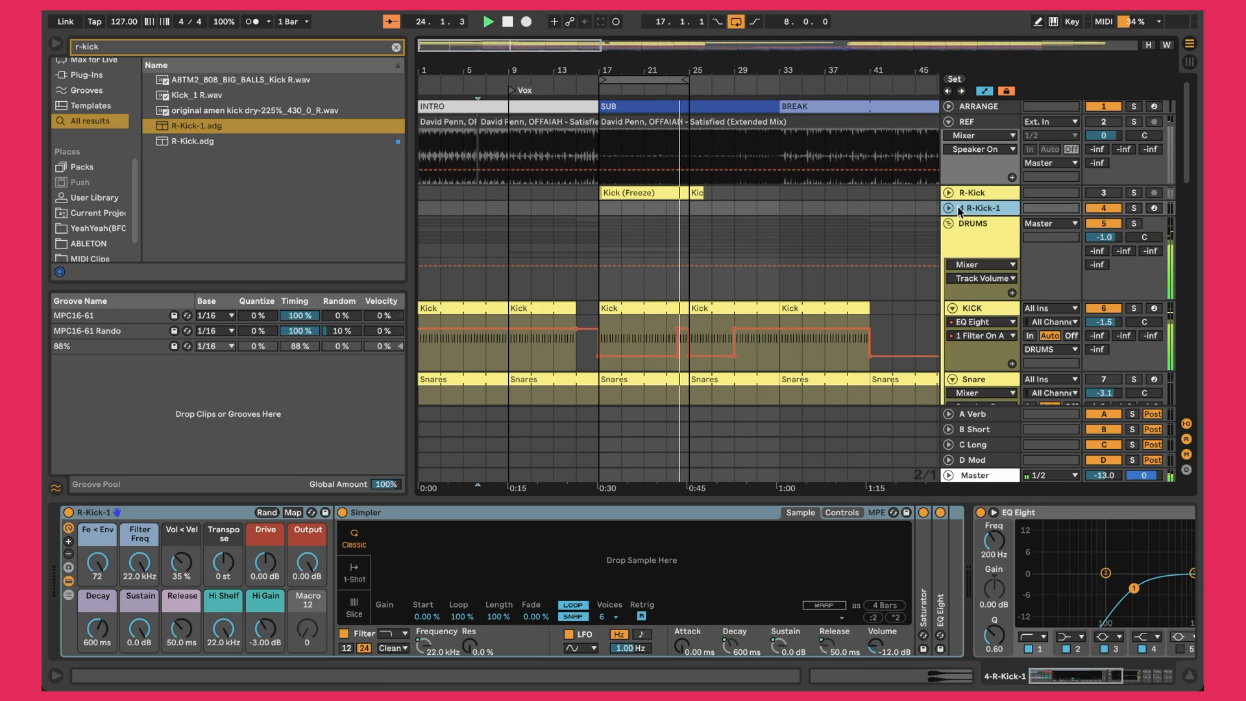
right_click(999, 209)
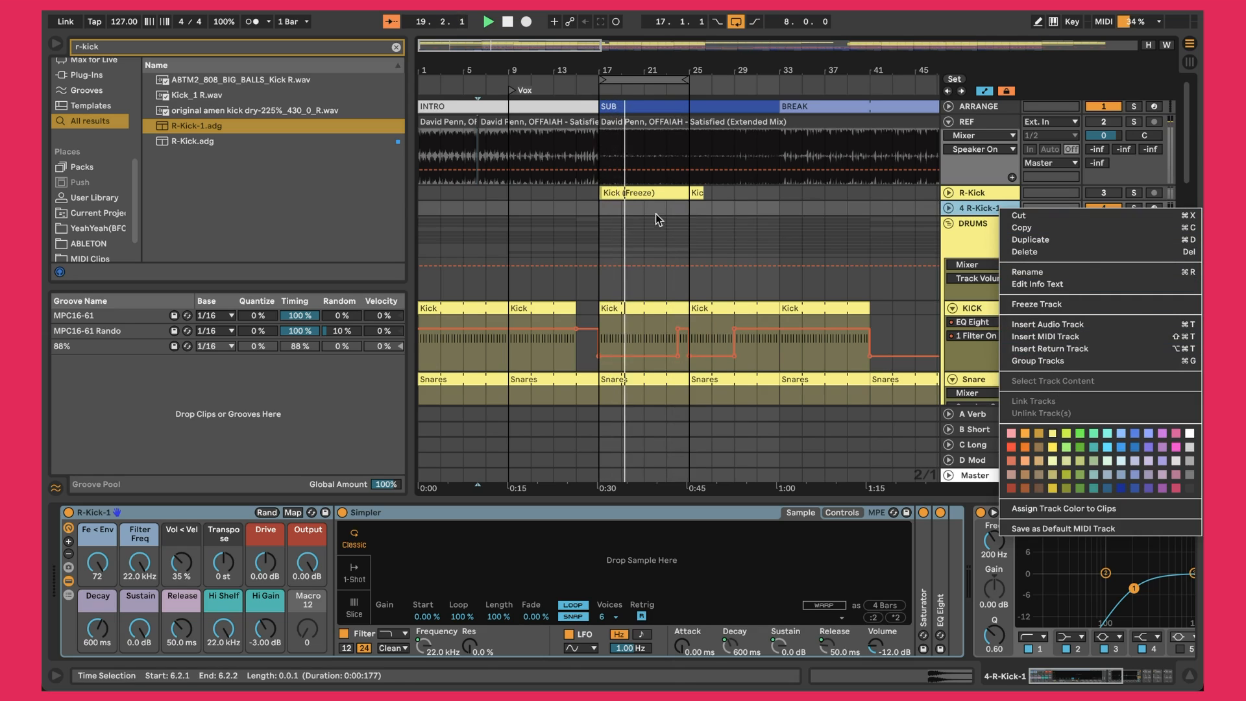
left_click(686, 217)
left_click_drag(595, 64, 596, 88)
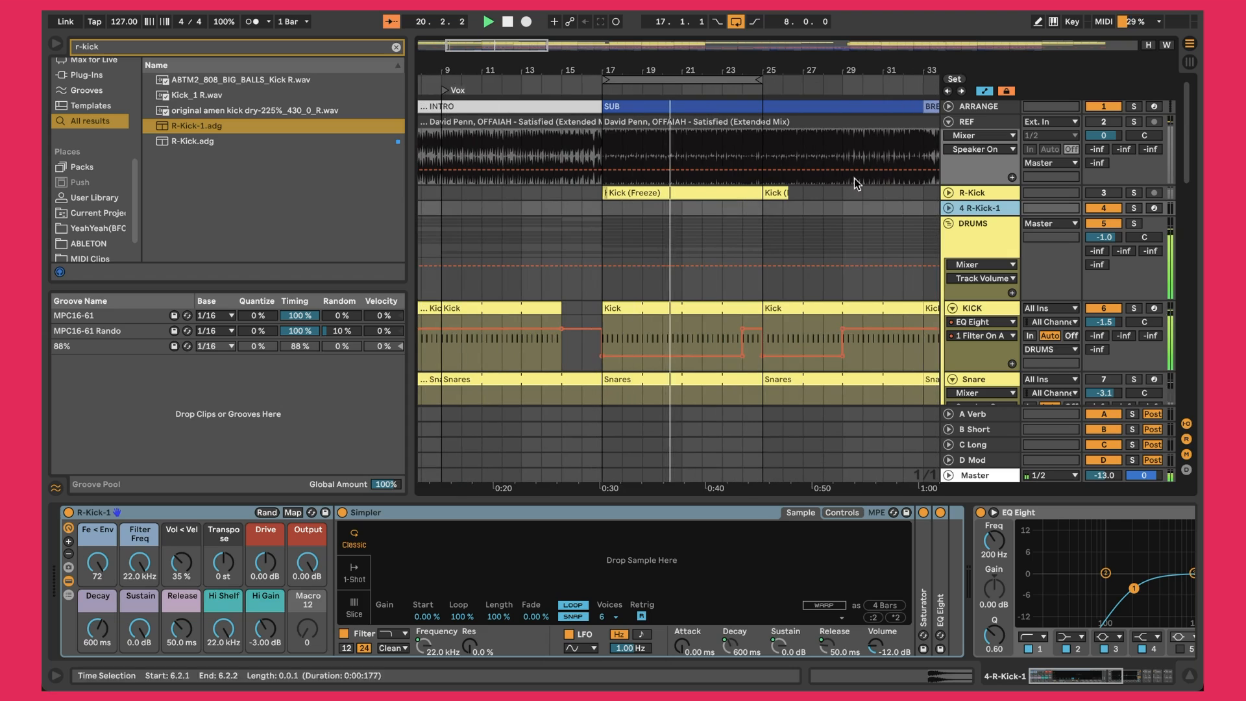
Step: Unfold the R-Kick track and select its first one-beat Kick (Freeze) clip at bar 17
left_click(948, 193)
left_click_drag(608, 64, 609, 104)
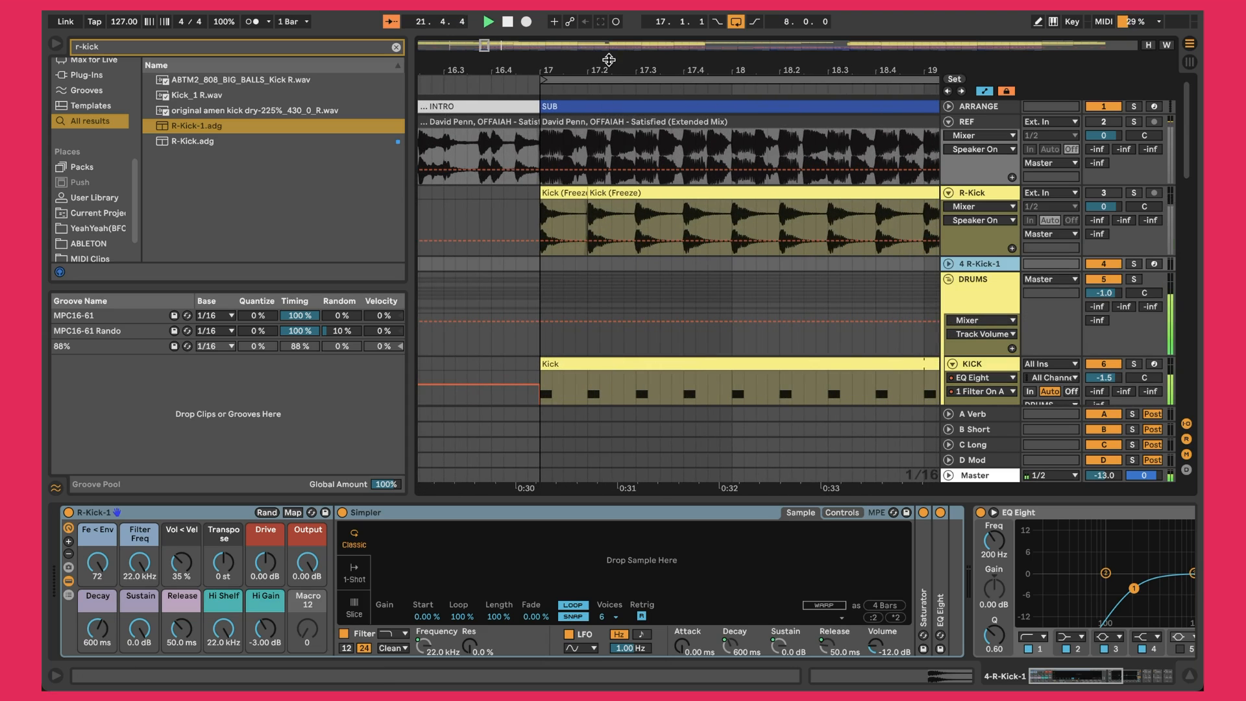
left_click(557, 205)
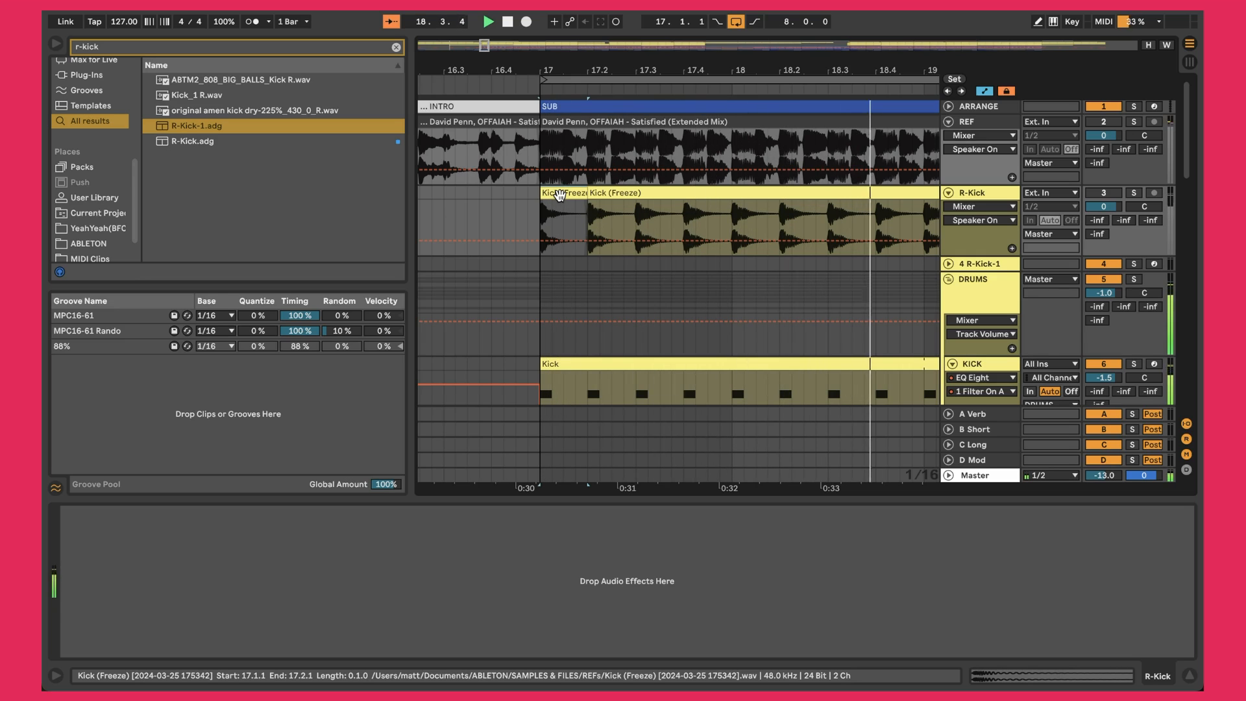
Step: Switch to Sononym and move its window slightly higher on the screen
key("ctrl+Up")
left_click(399, 164)
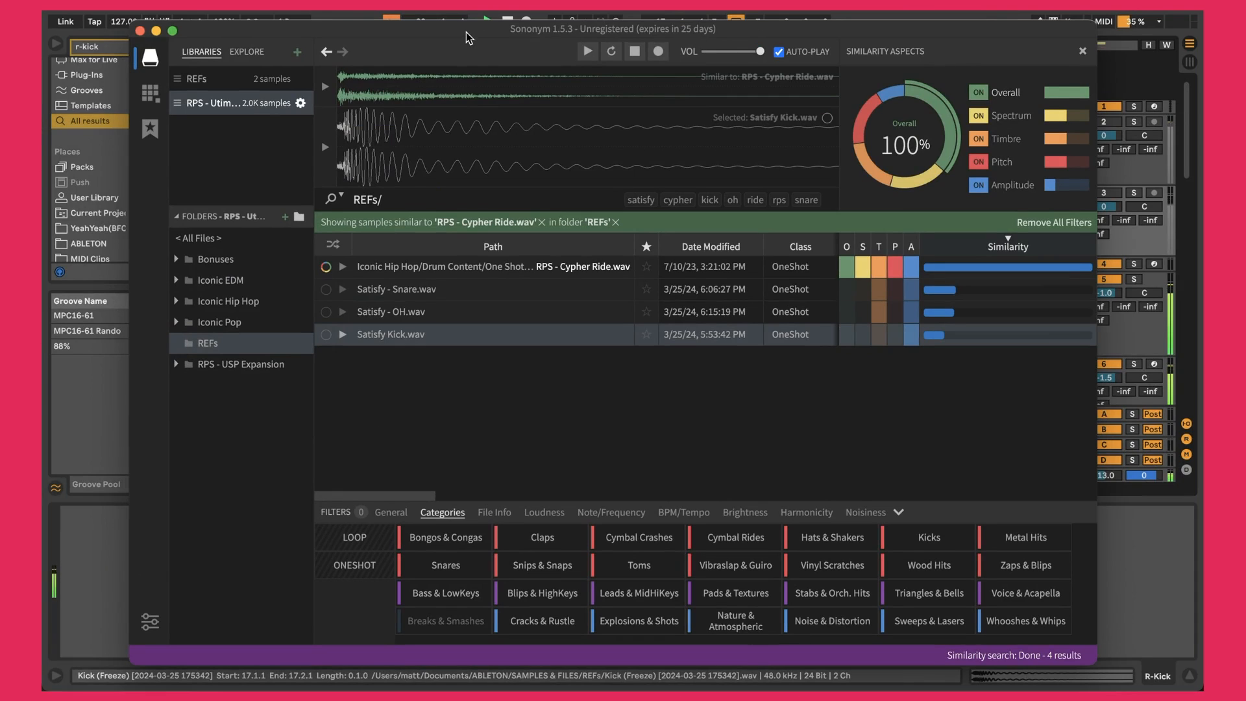
left_click_drag(466, 32, 467, 24)
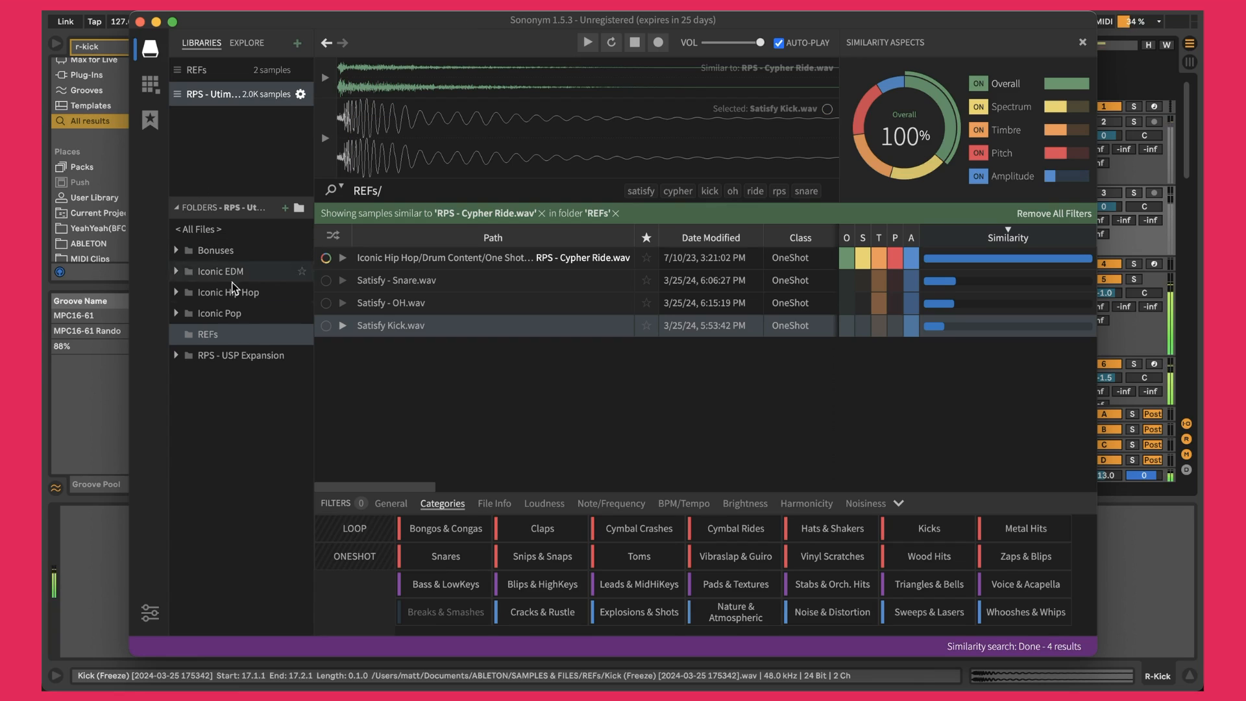
Step: Preview Satisfy Kick.wav from the REFs folder and search the library for samples similar to it
left_click(341, 327)
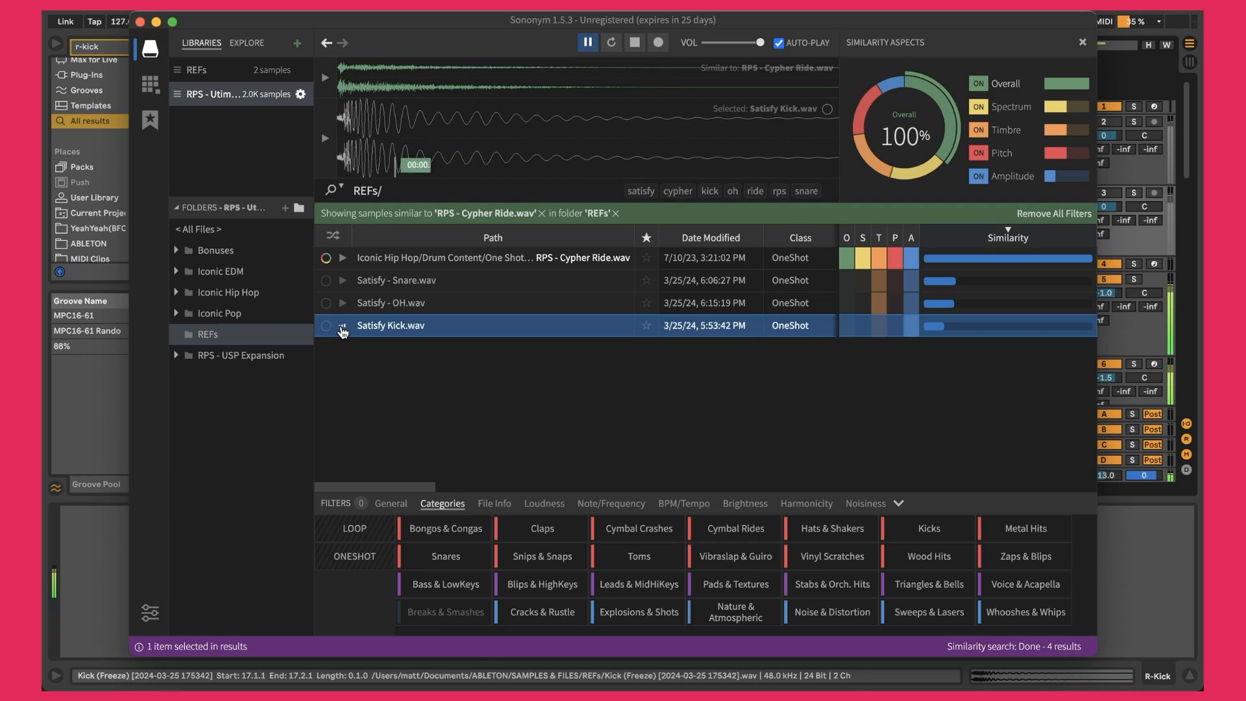
right_click(403, 328)
left_click(376, 329)
left_click(326, 325)
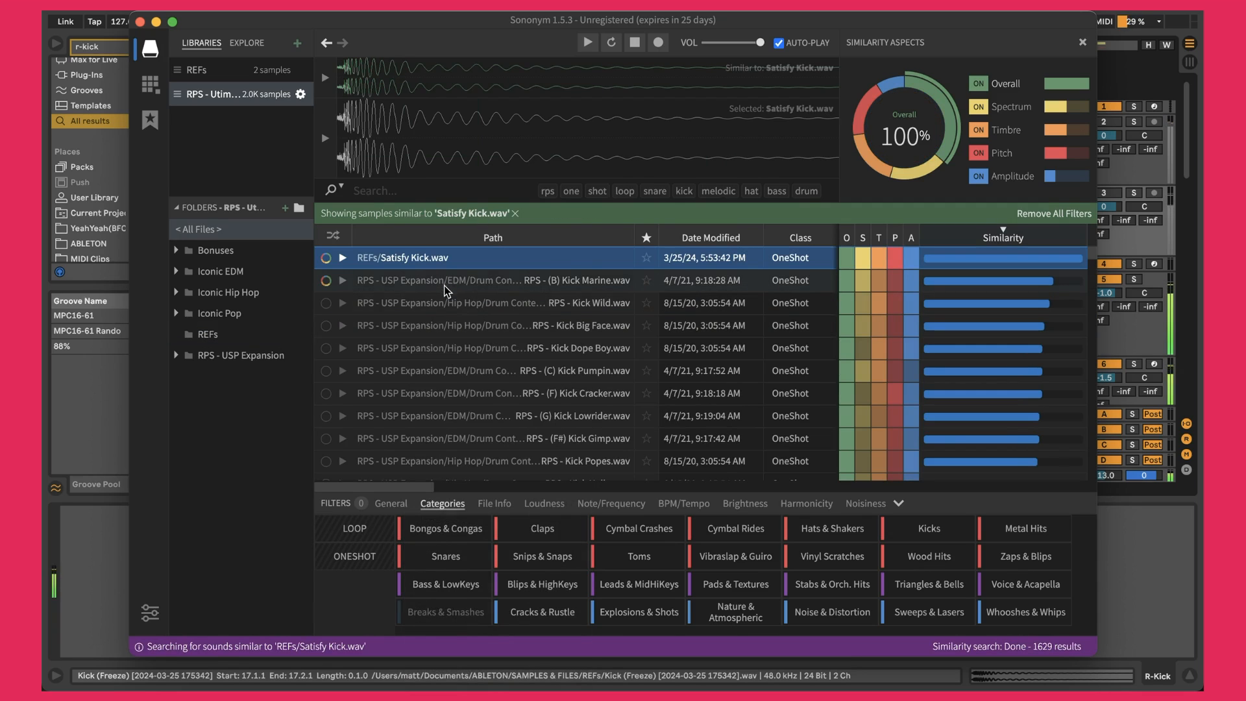
Step: Look through the samples similar to Satisfy Kick.wav and their audio properties, and close the Sononym window to return to Ableton Live
scroll(453, 402, "down", 5)
scroll(452, 403, "right", 5)
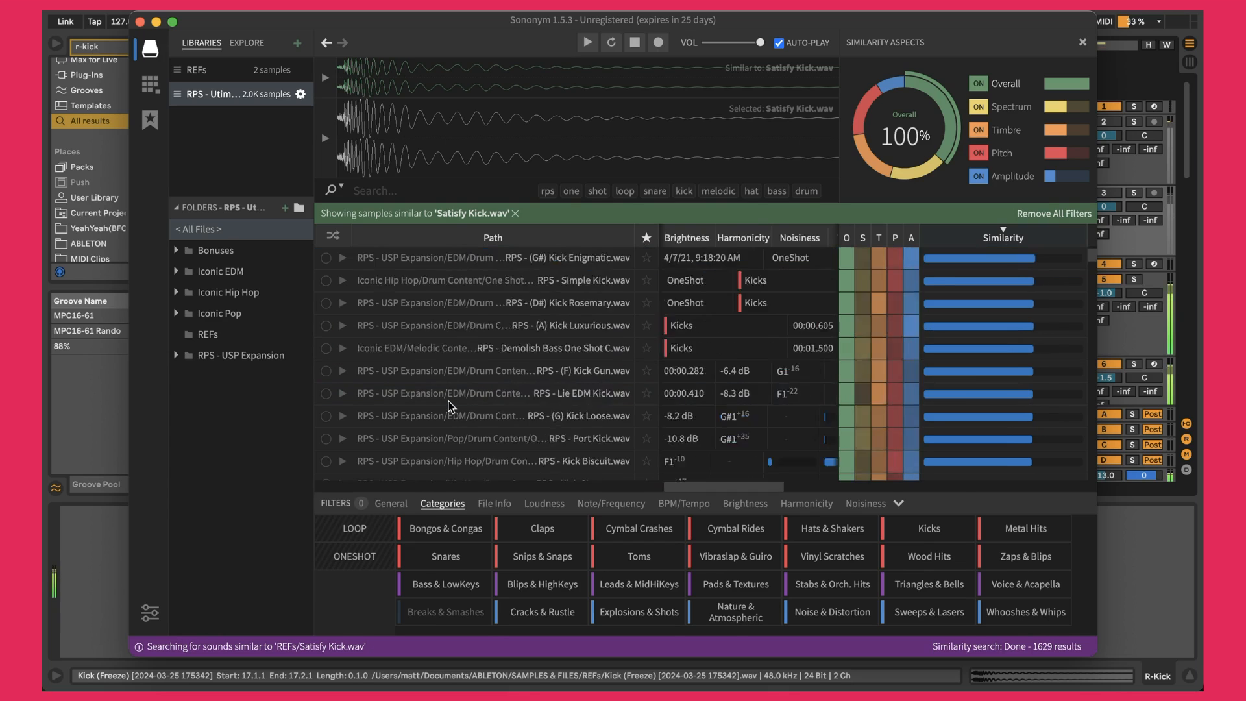
scroll(453, 406, "up", 5)
scroll(453, 405, "left", 4)
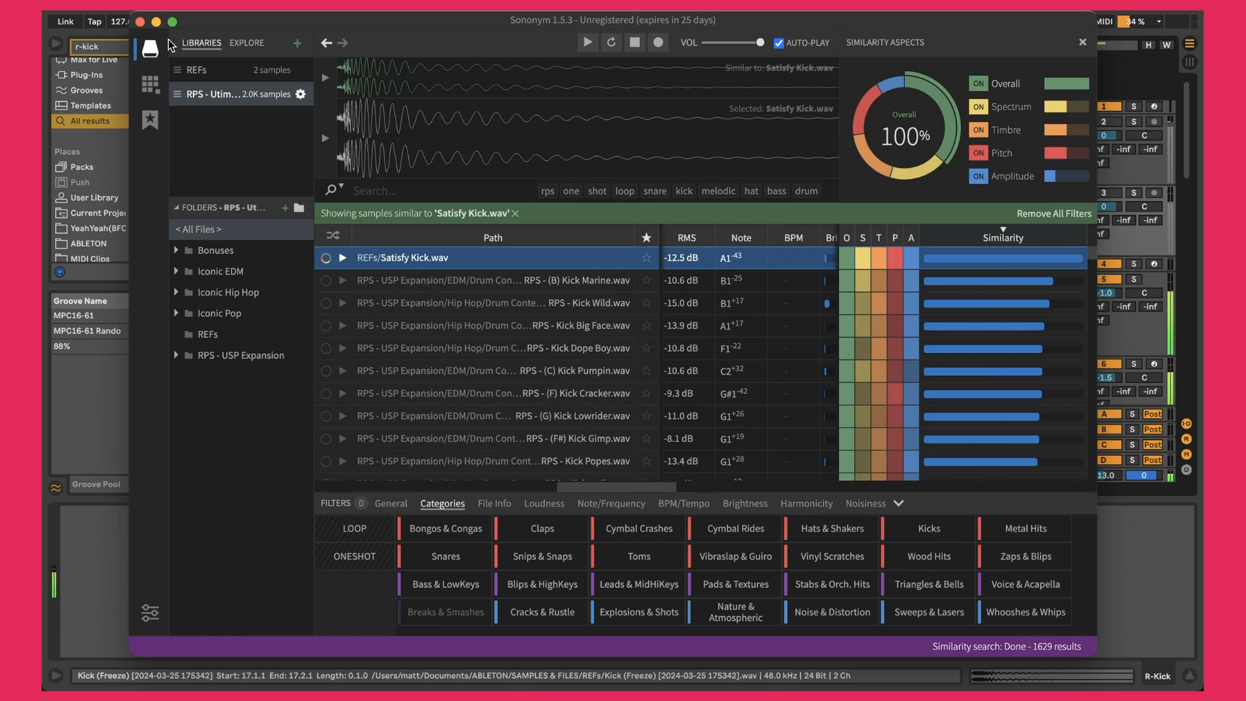
left_click(140, 22)
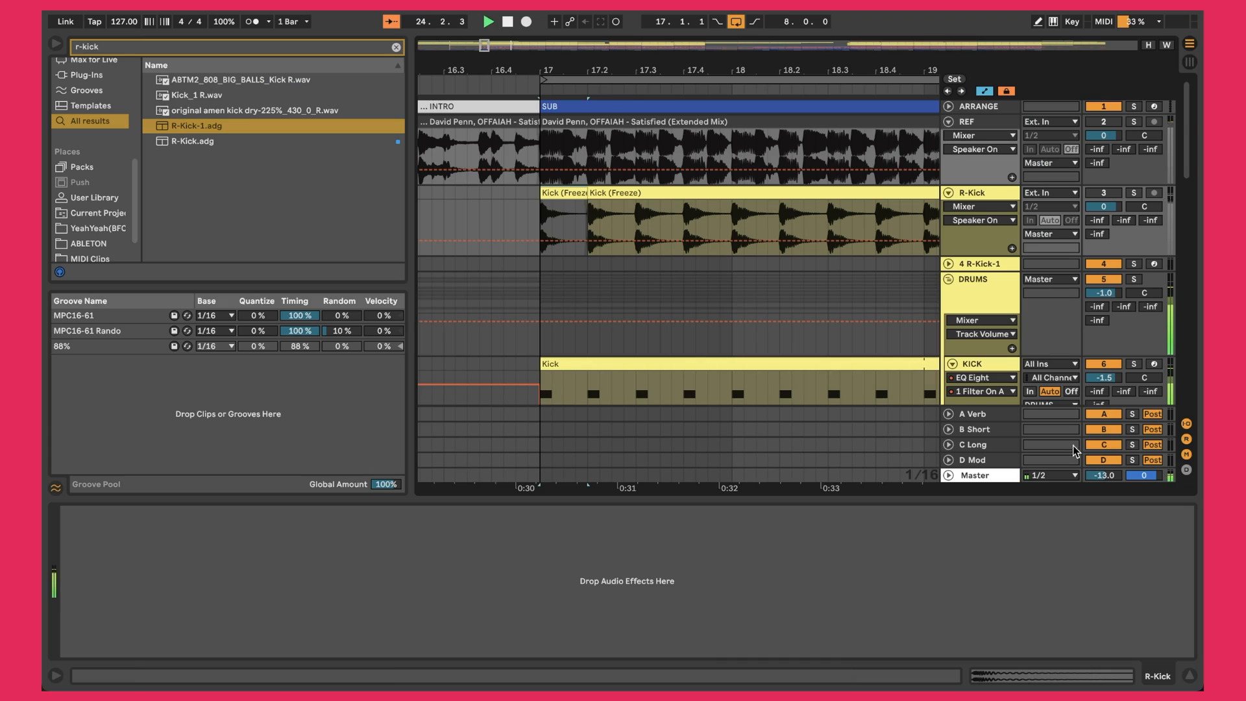
Step: Examine the KICK track's Drum Rack and Selector macro while comparing the kick with the soloed REF track
left_click(972, 358)
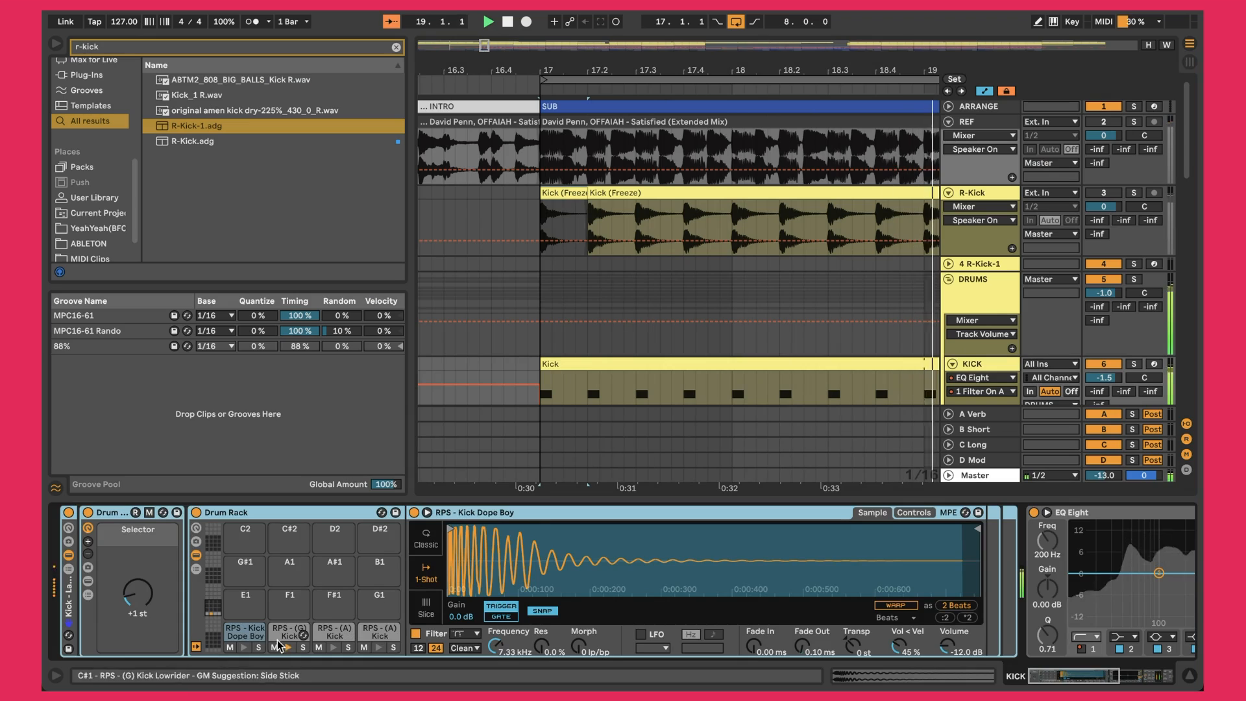
left_click(135, 606)
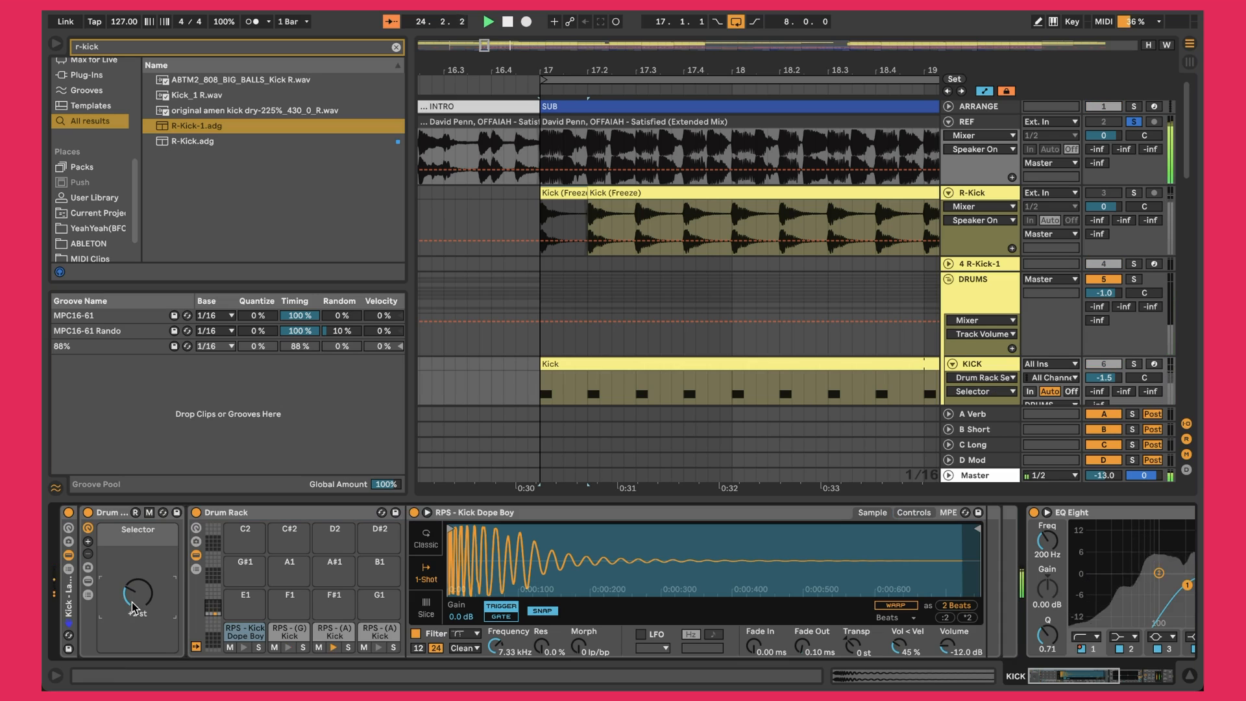
key("s")
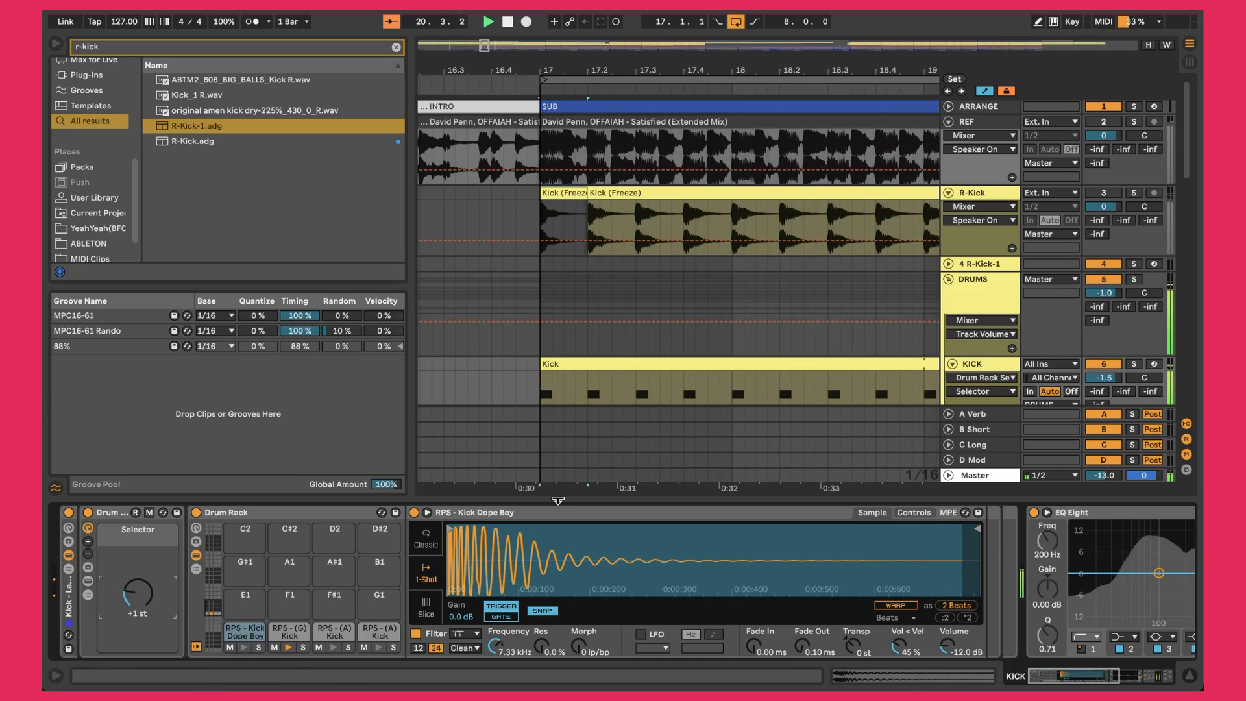
Step: Examine the MIDI notes of the KICK track's clip at bar 17 and return to the track's device chain
left_click_drag(553, 72, 580, 10)
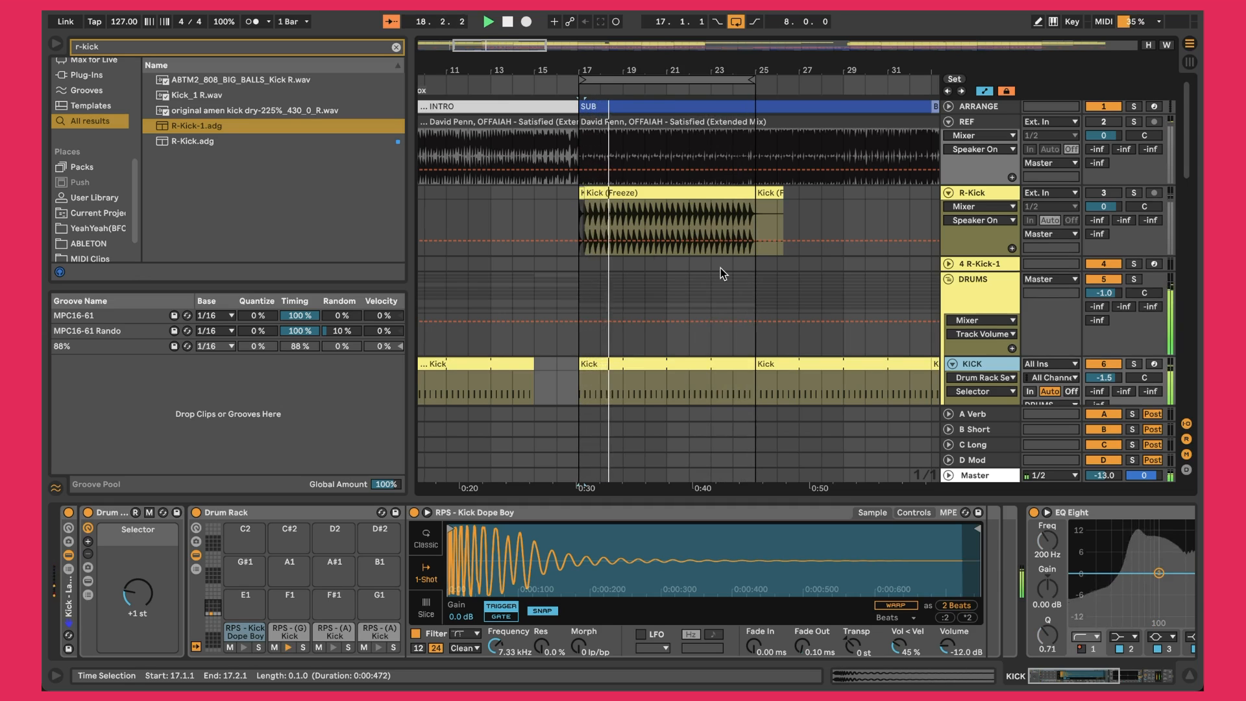
scroll(720, 273, "down", 3)
left_click(704, 272)
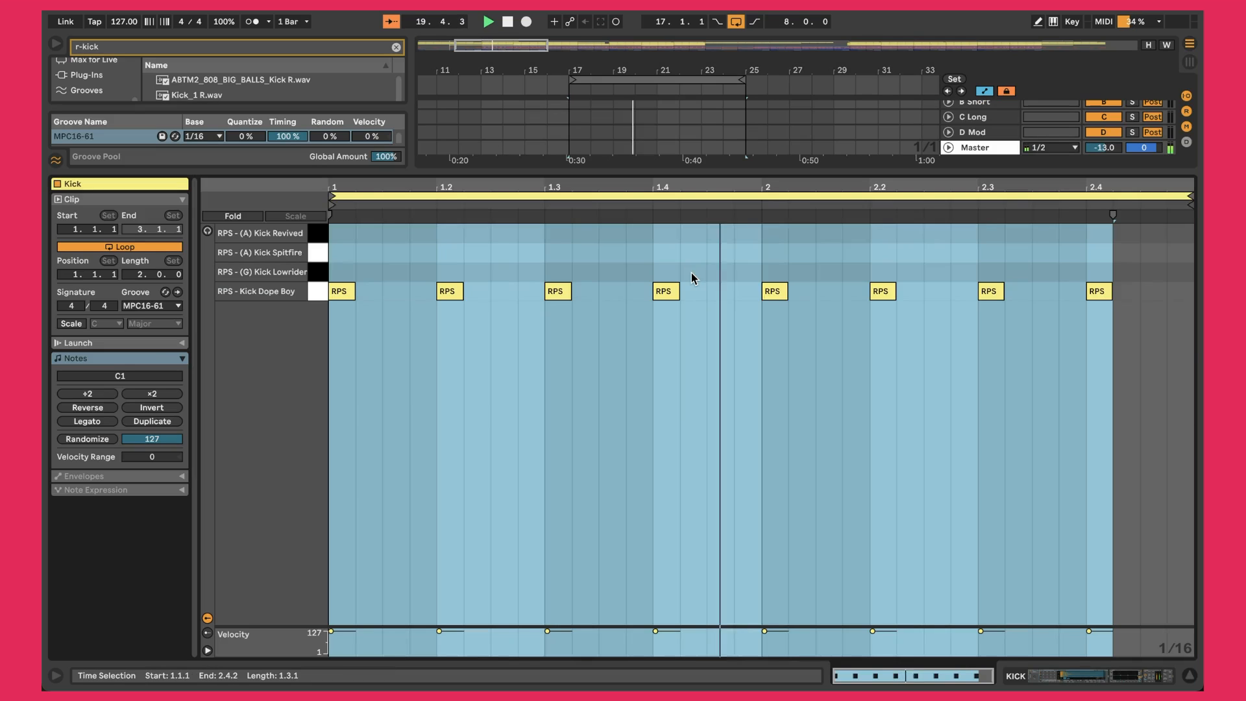
double_click(691, 273)
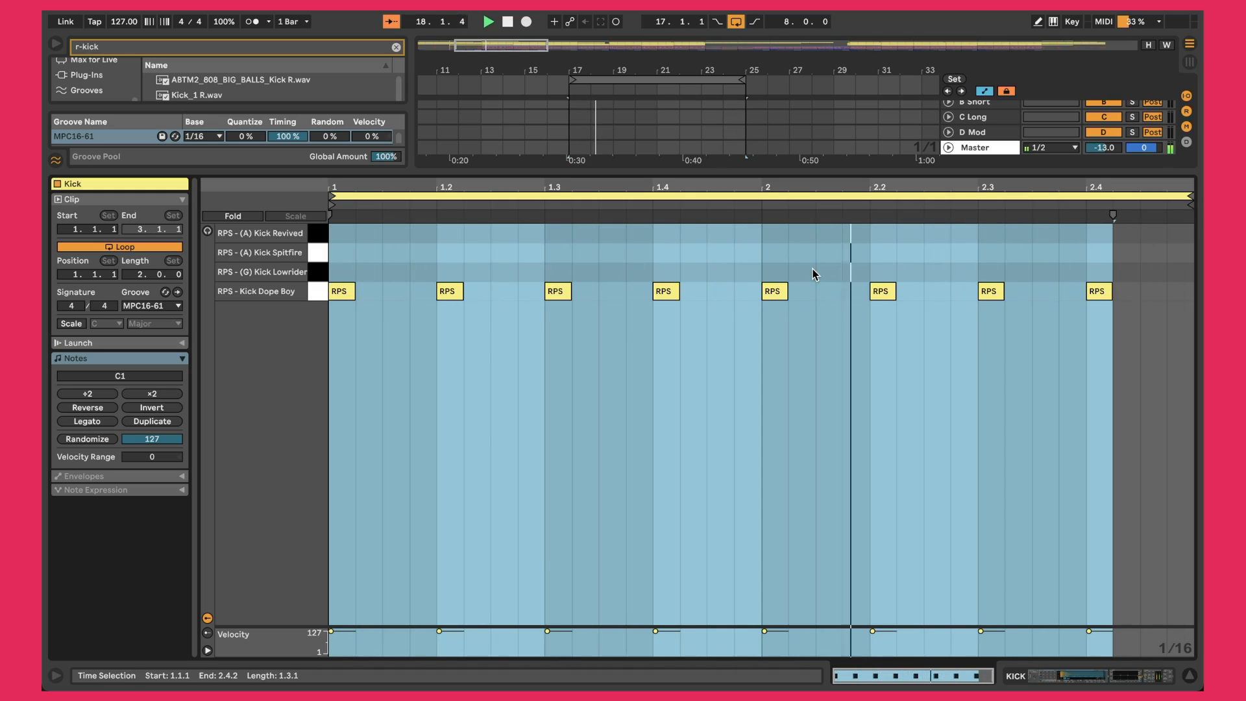
key("shift+Tab")
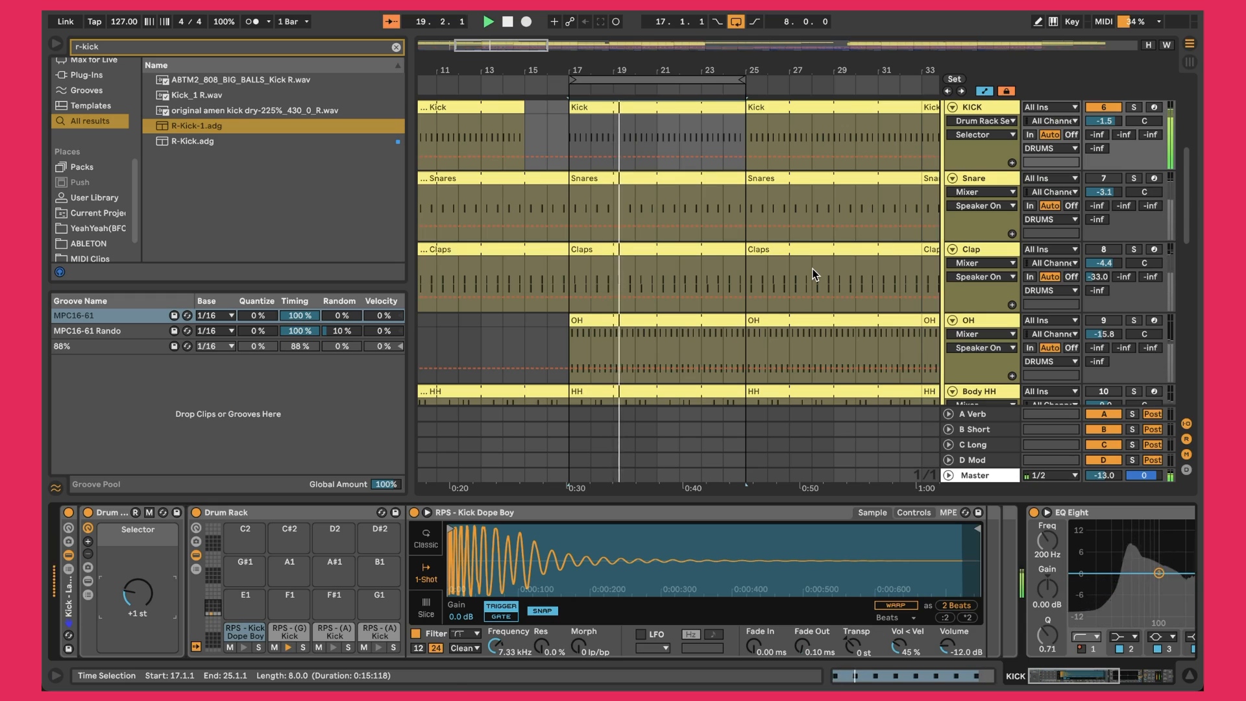
Step: Examine the effects after the KICK track's Drum Rack and toggle filter band 1 of its EQ Eight
scroll(549, 557, "right", 10)
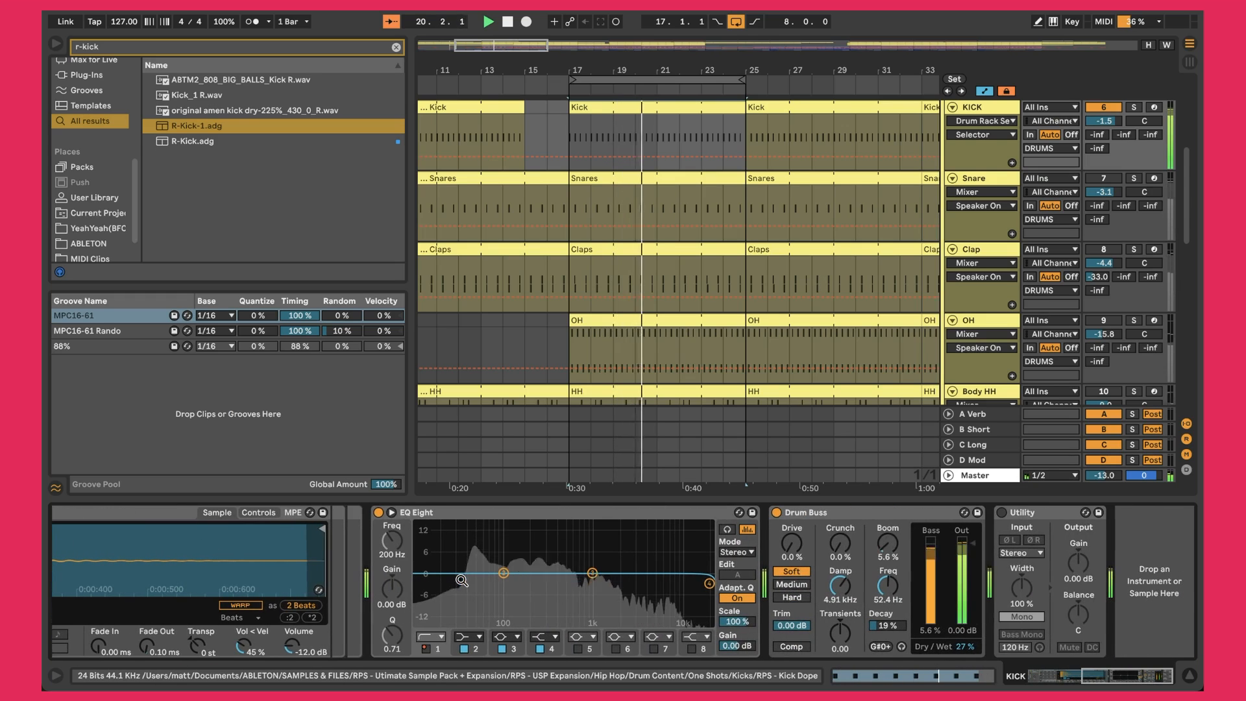
left_click(971, 108)
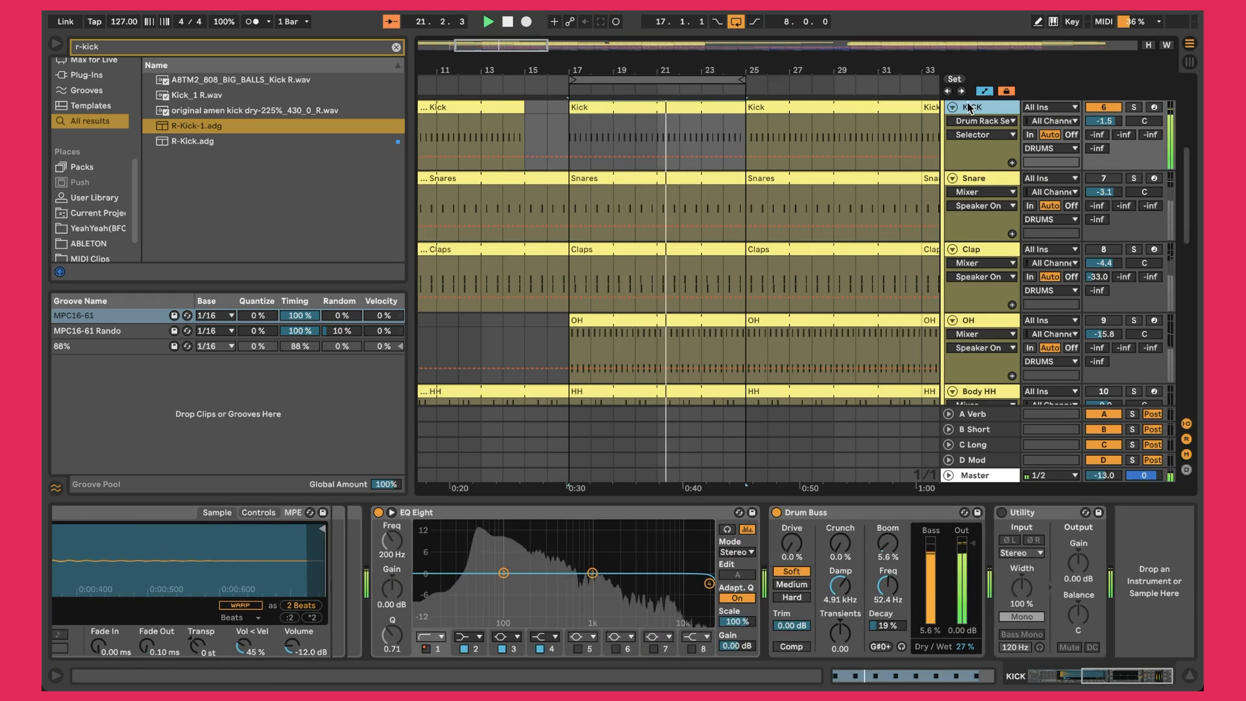
left_click(447, 512)
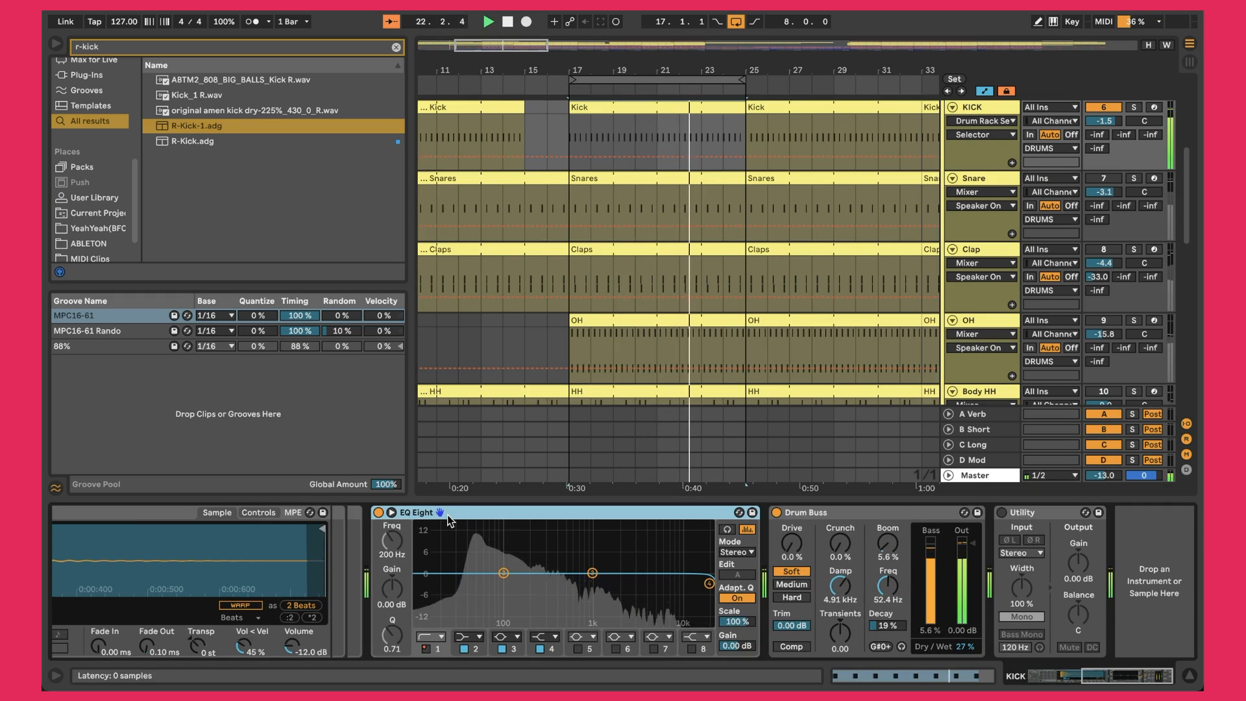
left_click(427, 648)
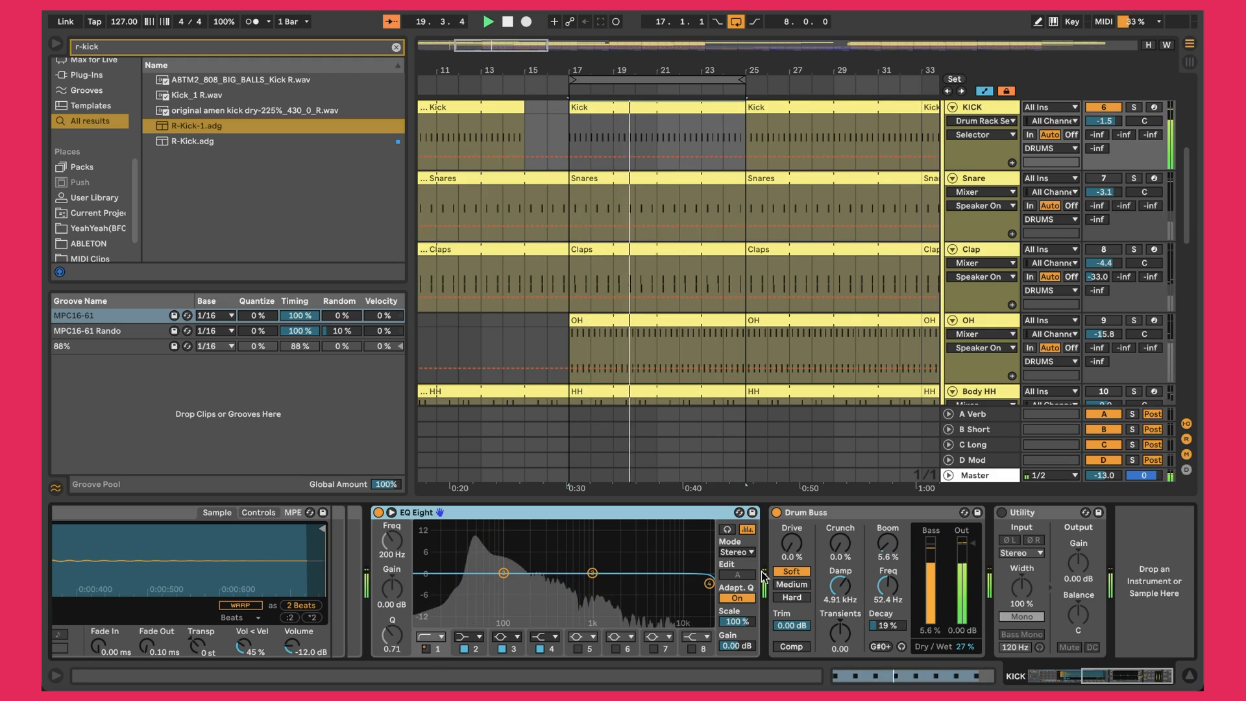
Step: Bypass and re-enable the Drum Buss on the KICK track to compare the kick with and without it
left_click(872, 516)
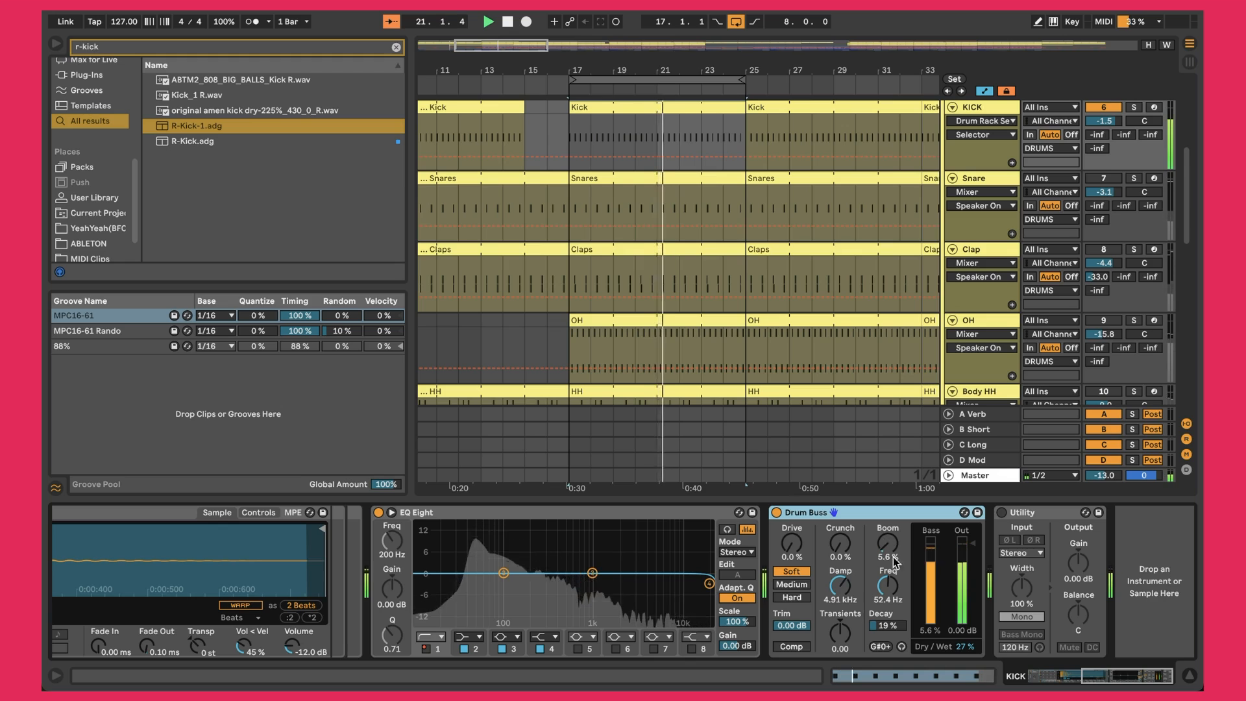
left_click(775, 512)
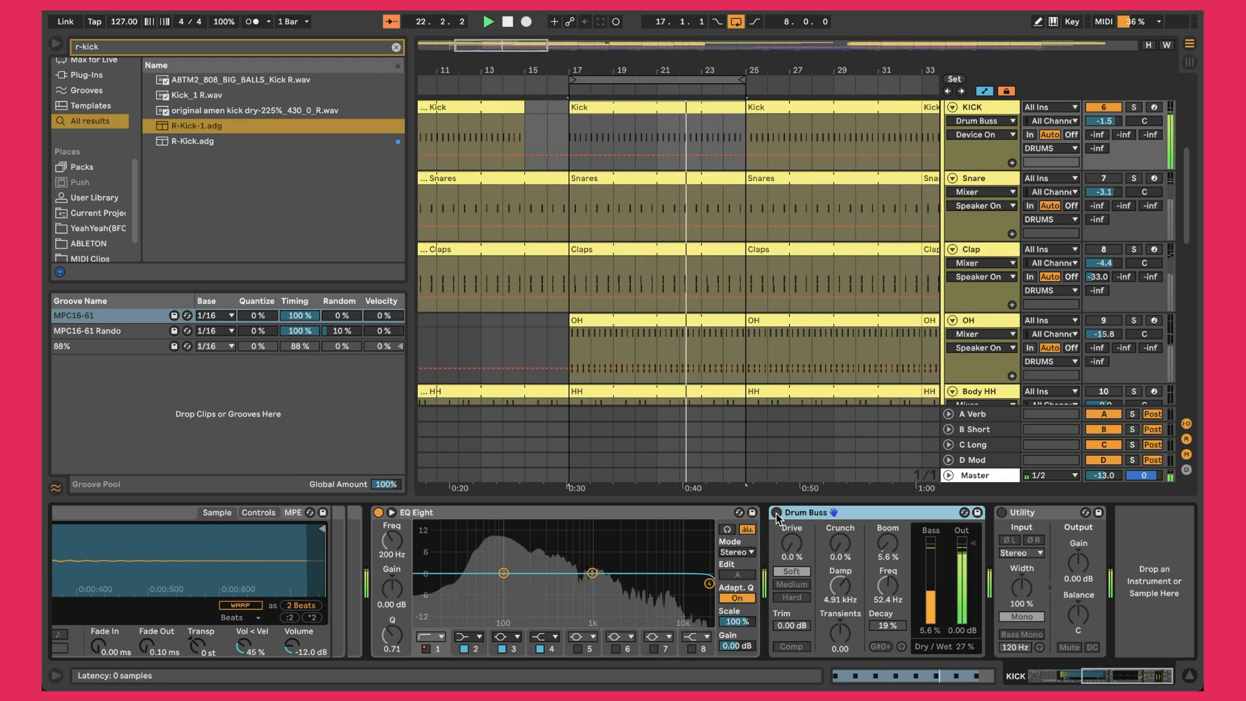
left_click(776, 512)
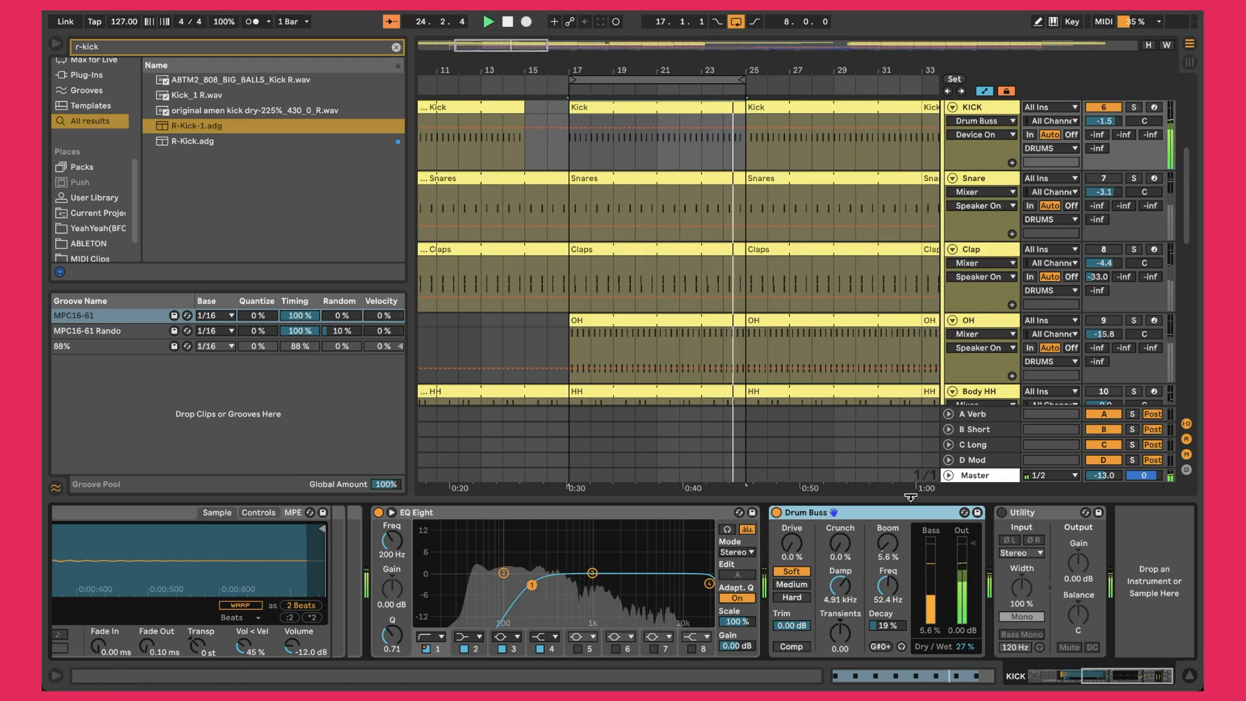
Step: Activate the Snare track and examine the MIDI notes of its clip at bar 17
scroll(797, 329, "up", 2)
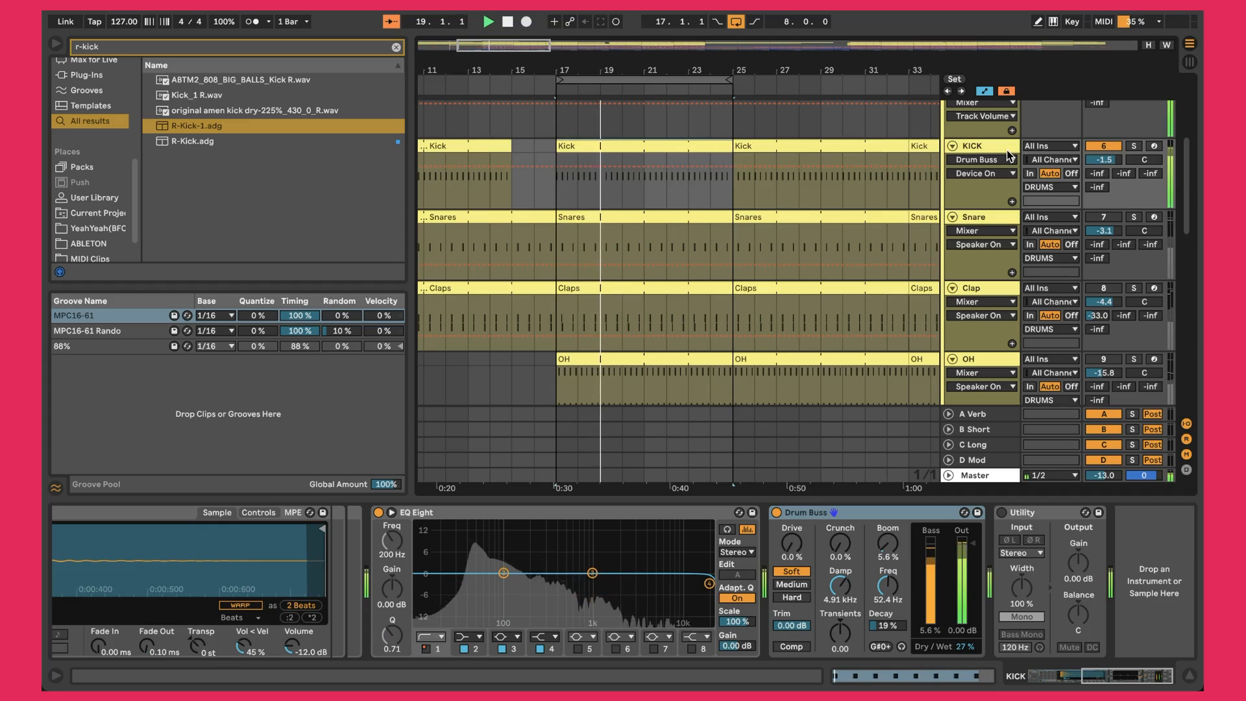
left_click(994, 205)
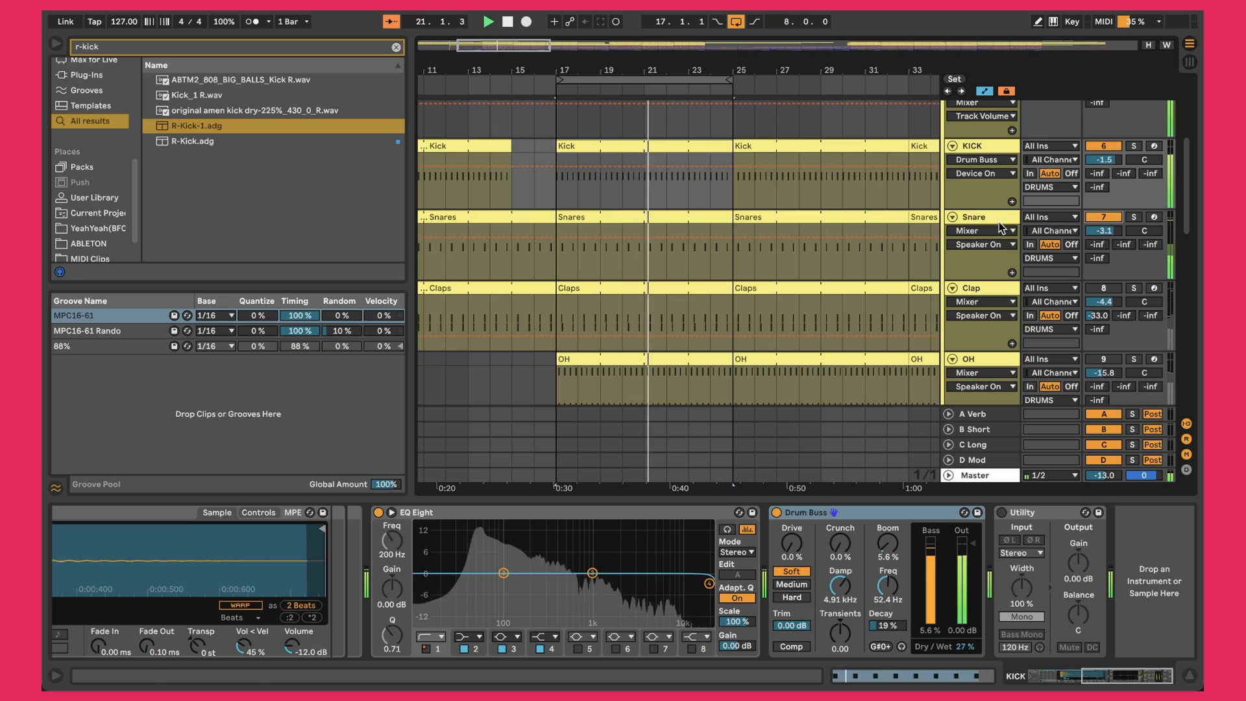
double_click(683, 216)
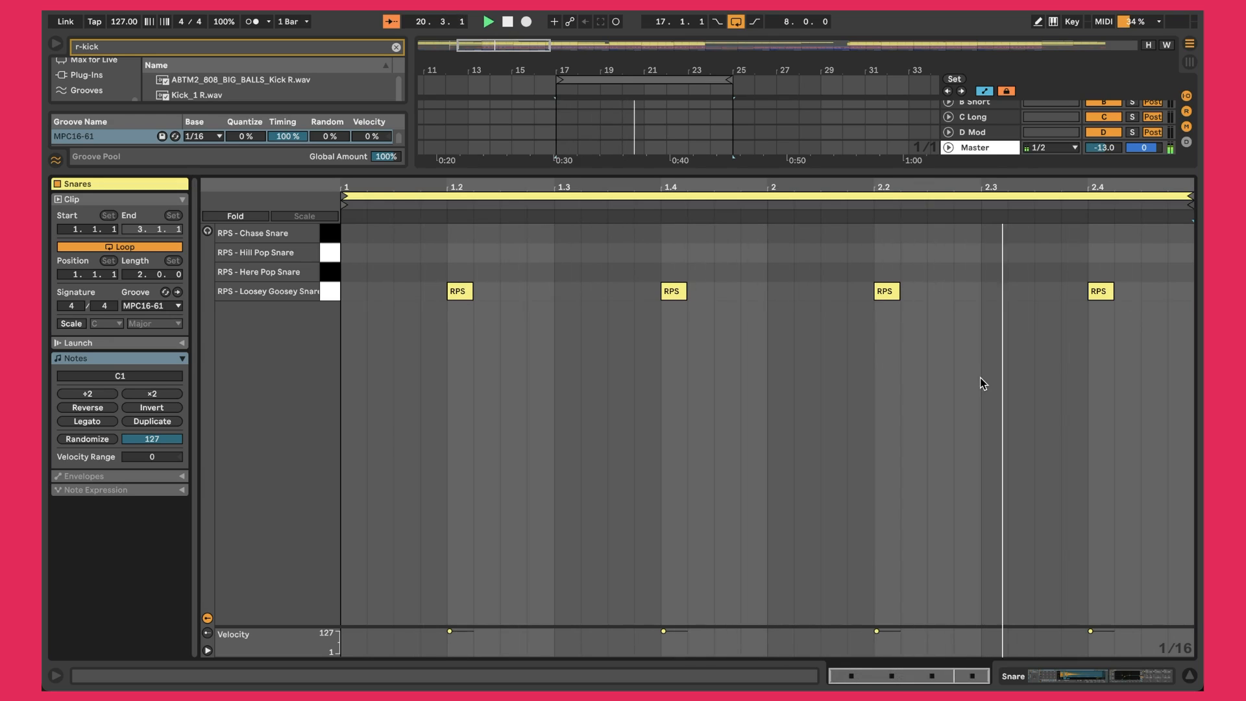
key("super+alt+l")
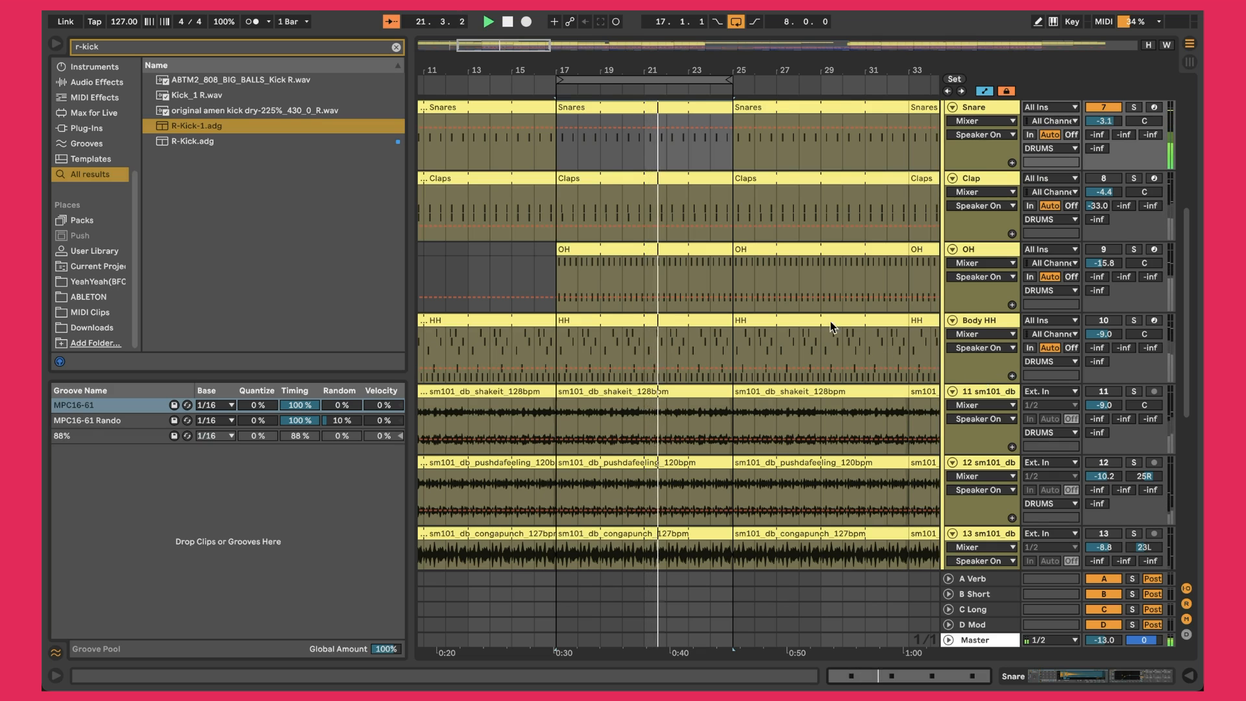
Step: Return to the REF track and select the reference song's clip that ends at bar 17
scroll(787, 304, "up", 5)
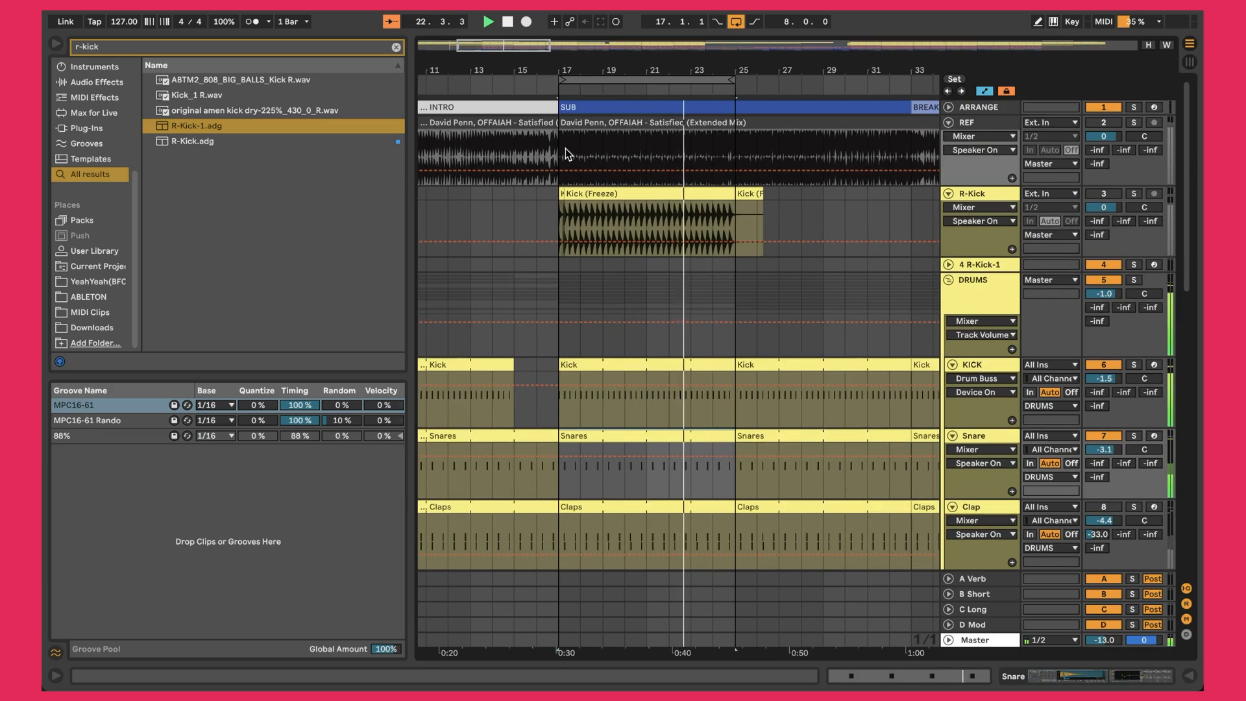
mouse_move(738, 664)
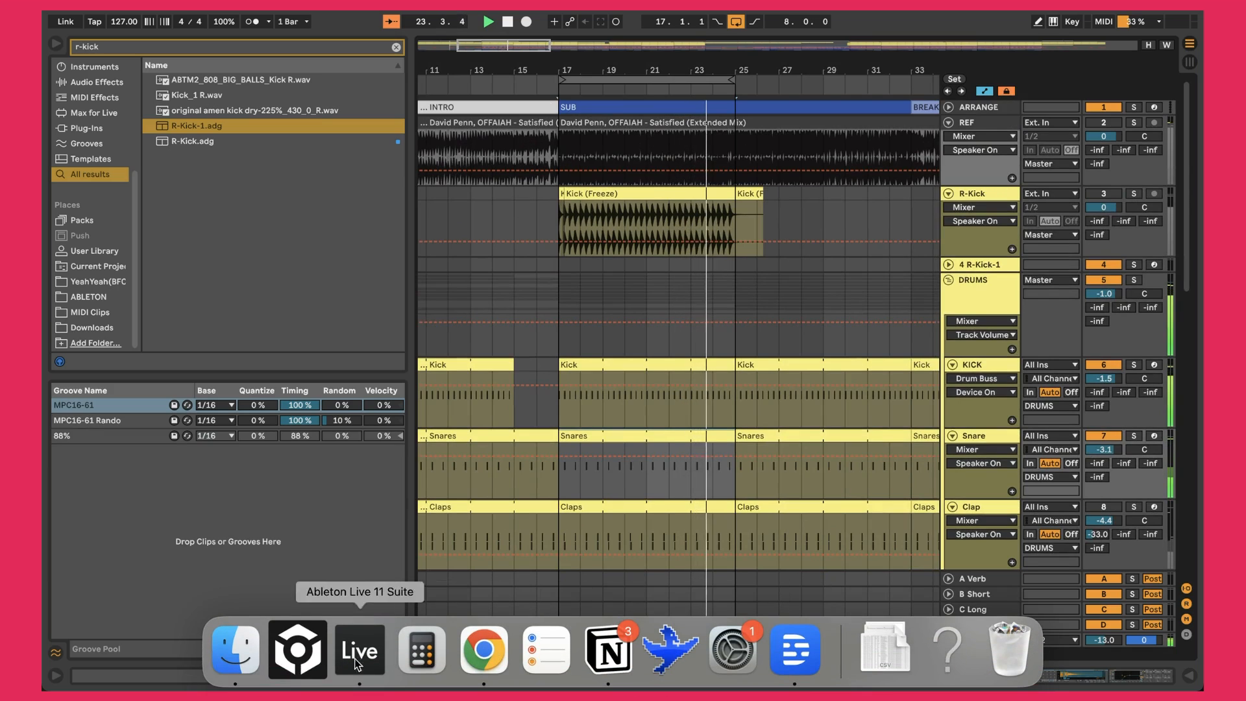
key("ctrl+super+f")
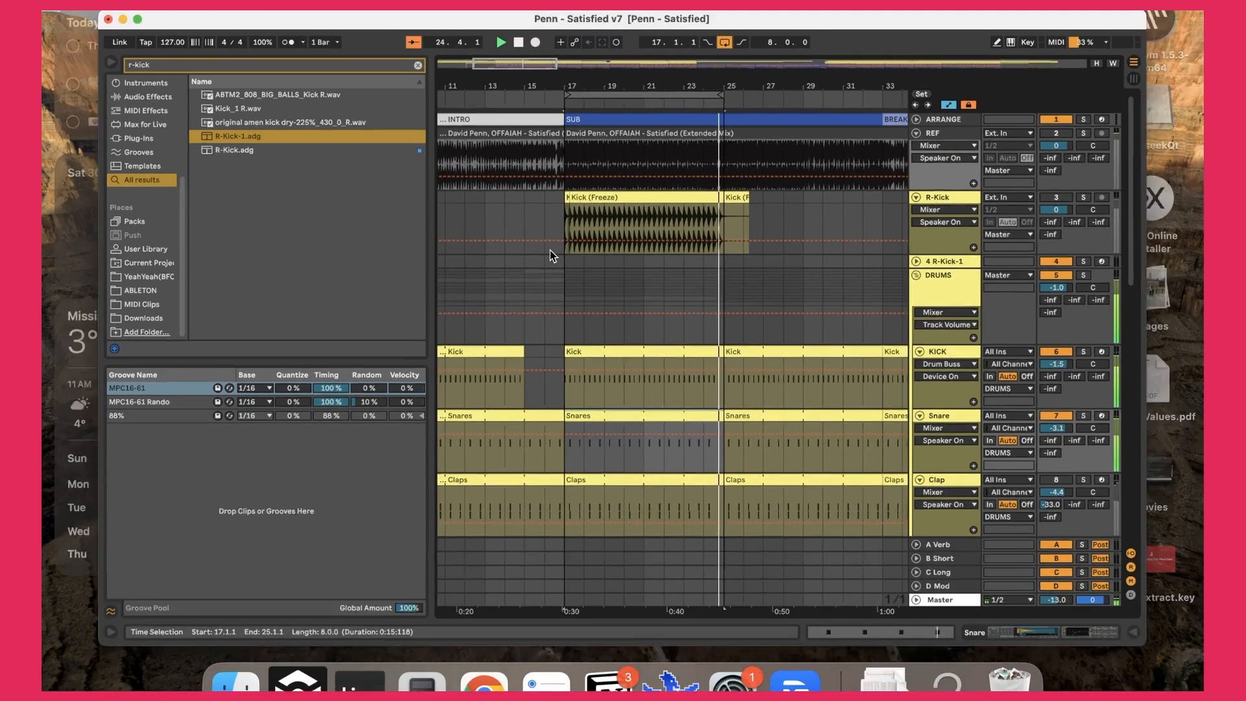
key("ctrl+super+f")
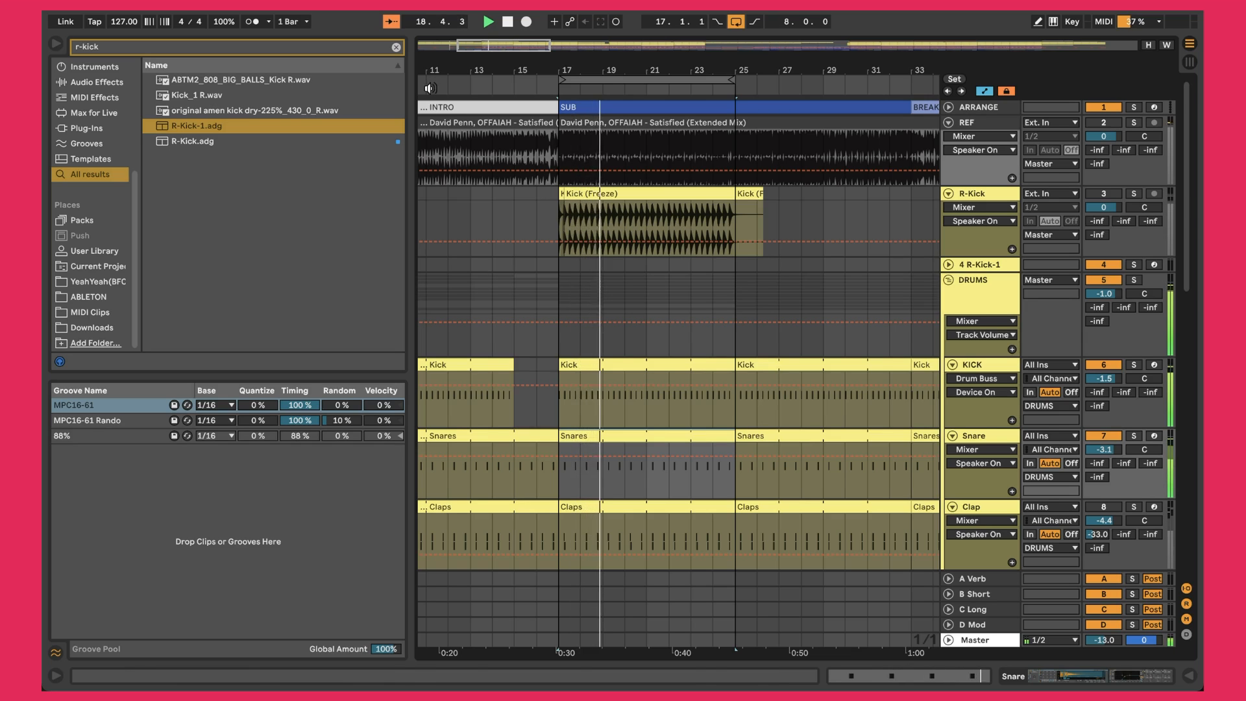
left_click(450, 123)
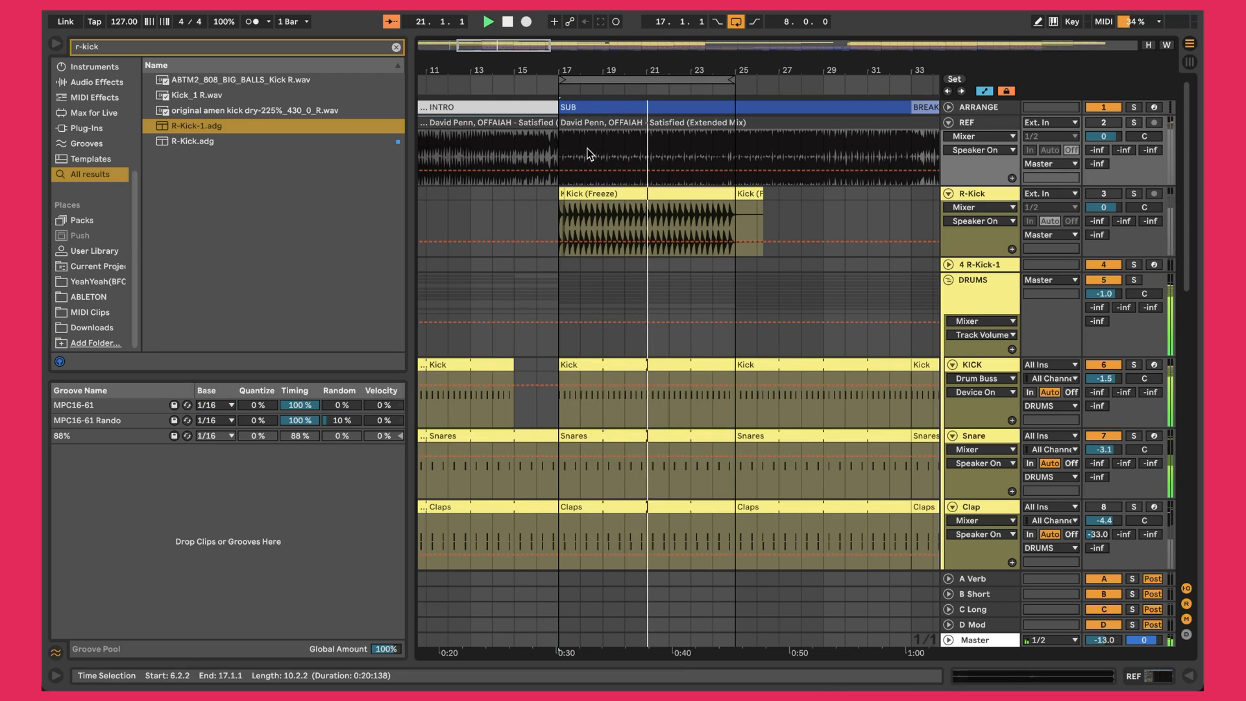
Step: Examine the Snare track's Drum Rack and try its Selector macro at +1 st while comparing with the soloed REF track
left_click(1004, 440)
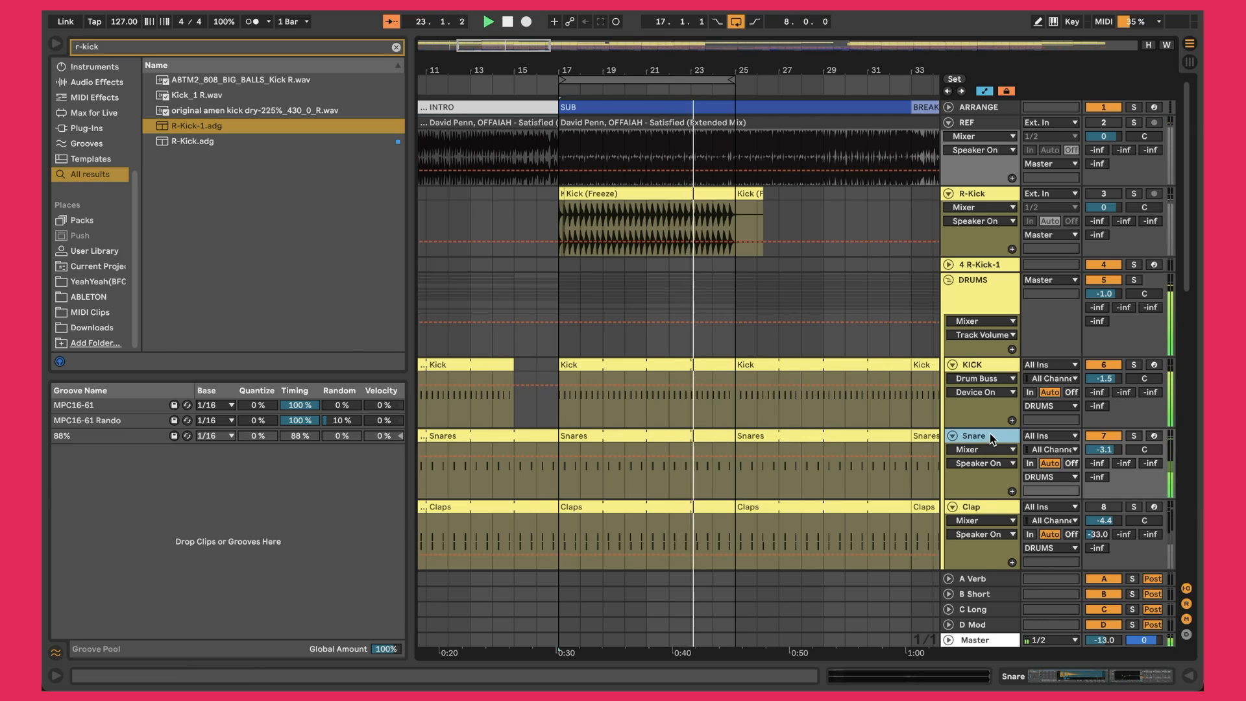
double_click(989, 437)
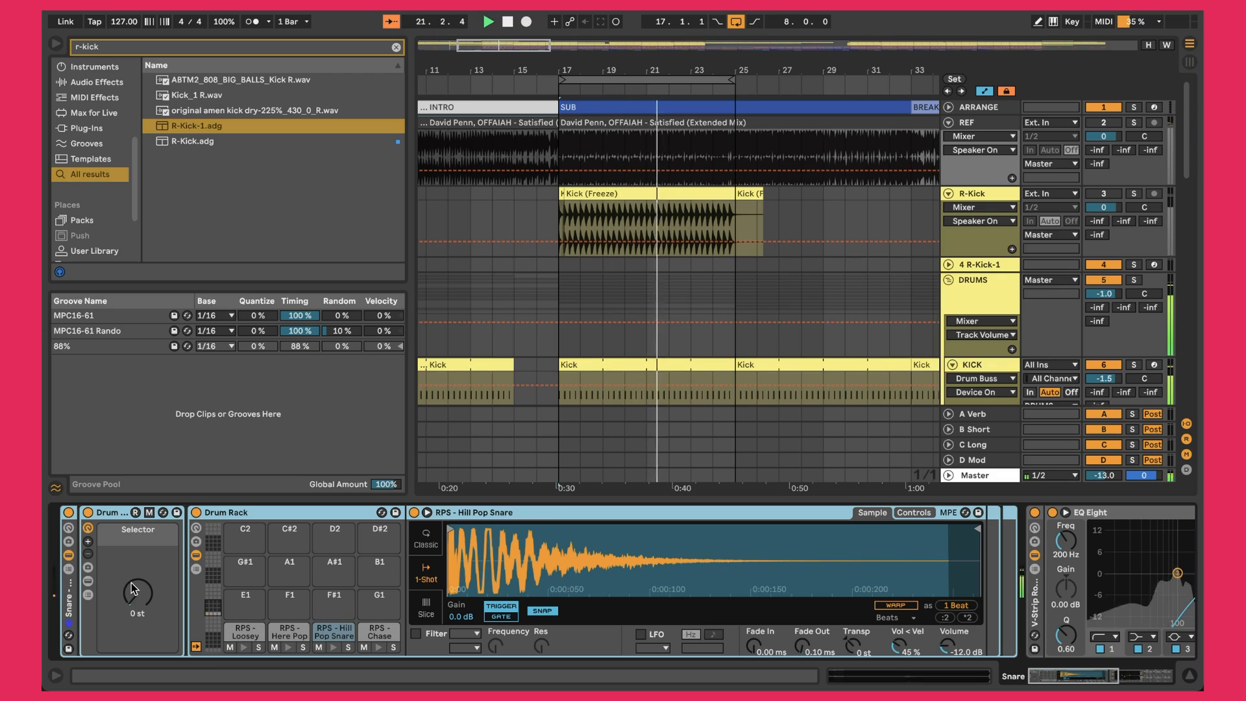
key("s")
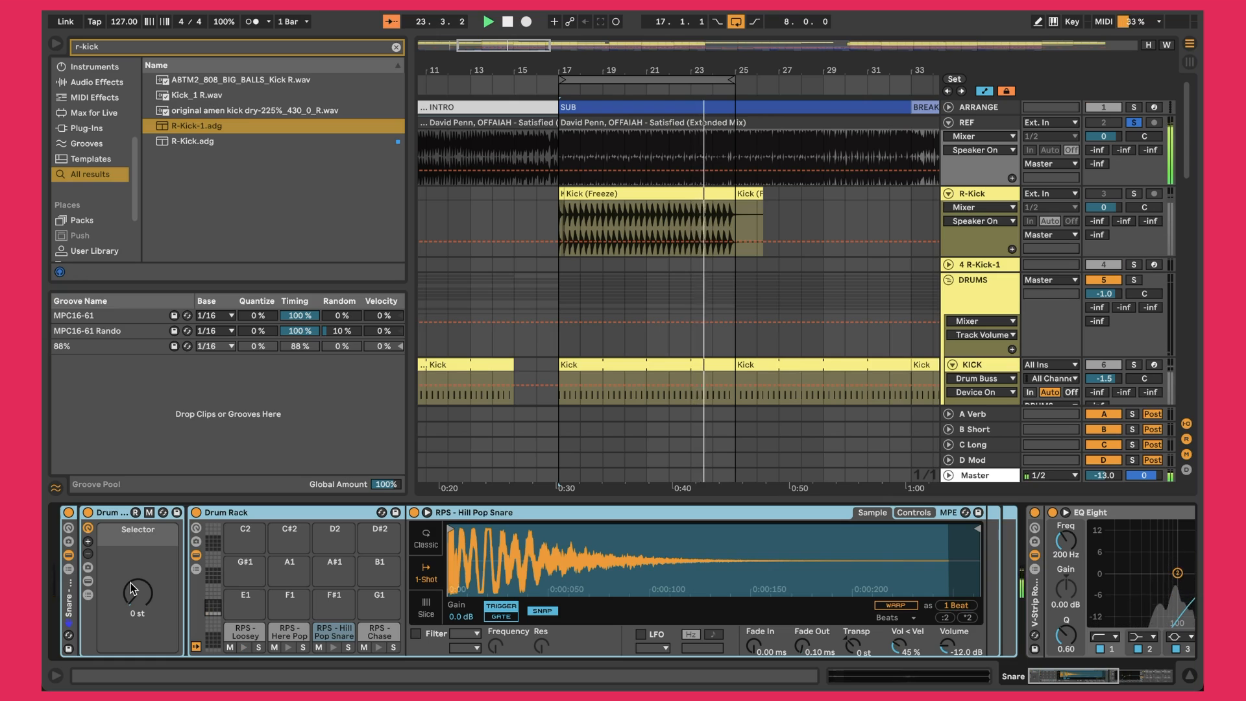
key("s")
left_click(133, 589)
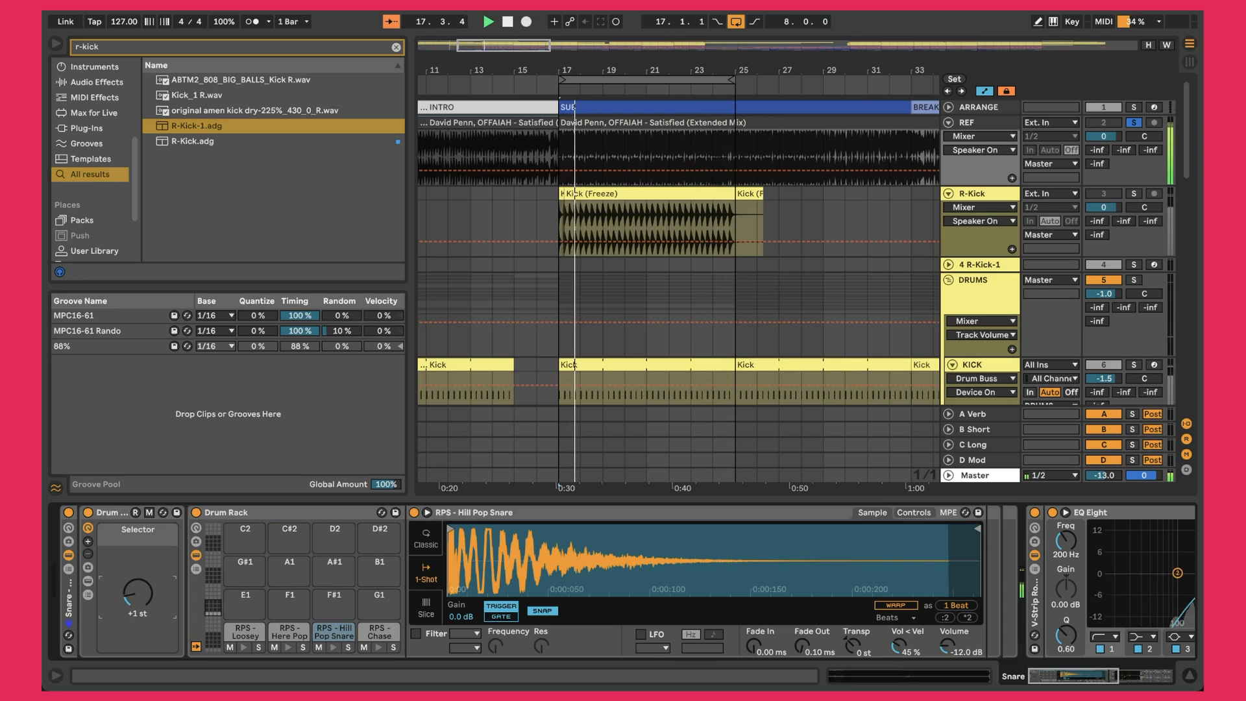
key("s")
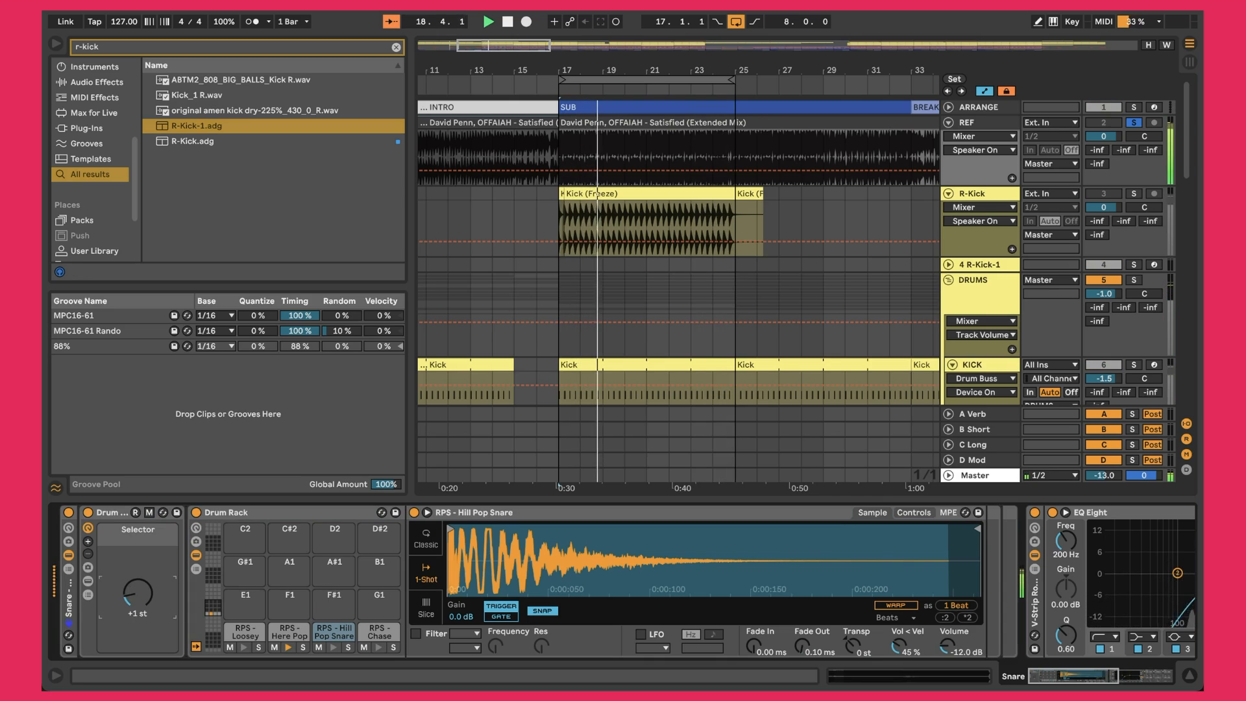
key("s")
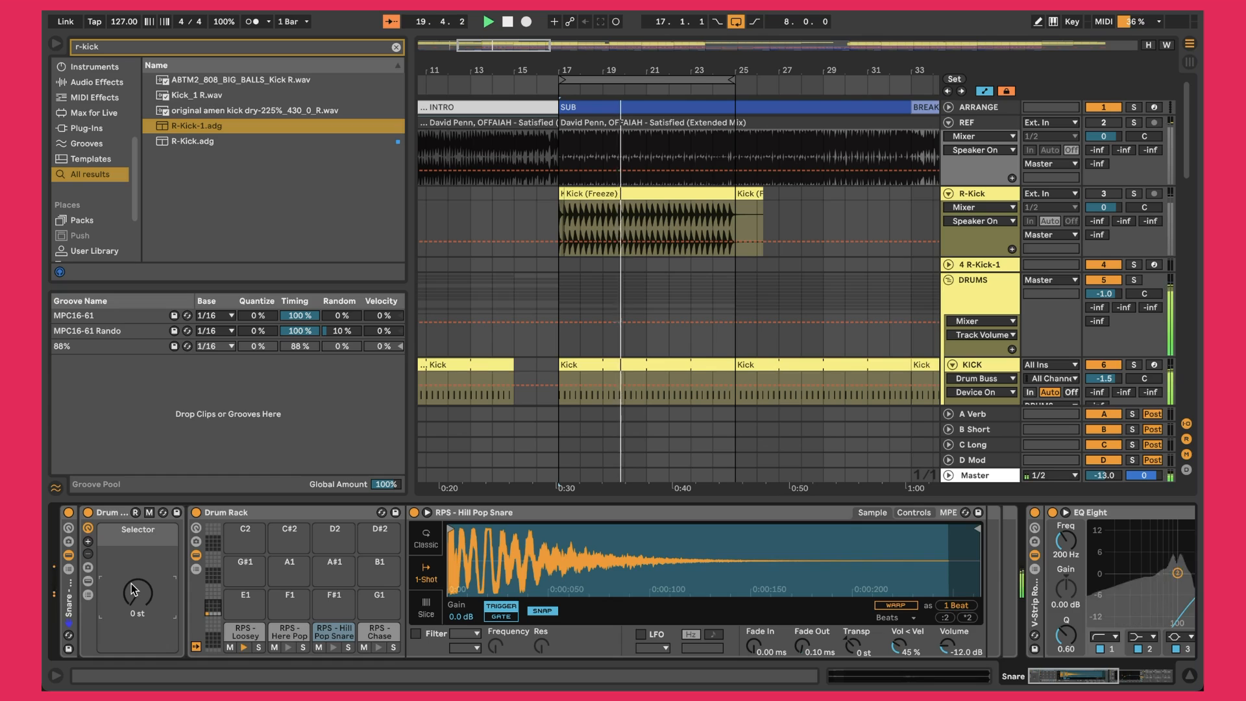
key("s")
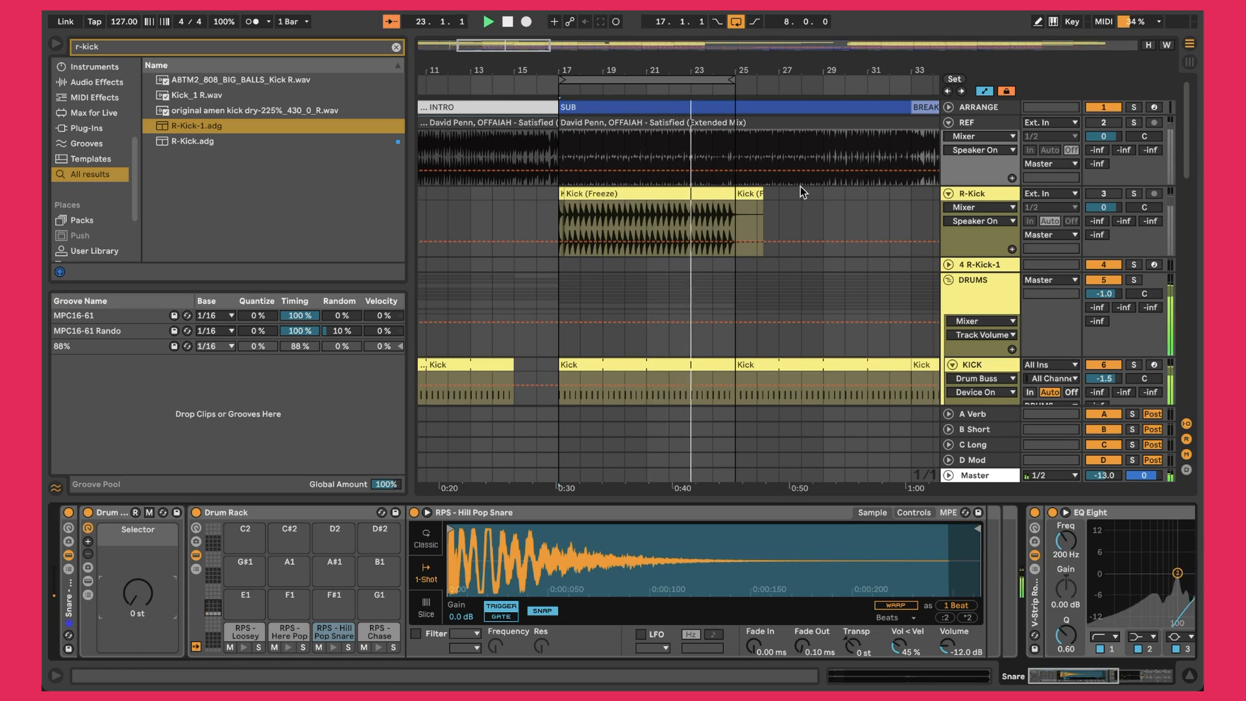
Step: Examine the effects after the Snare track's Drum Rack, from the EQ Eight to the WIDTH rack
scroll(717, 272, "down", 1)
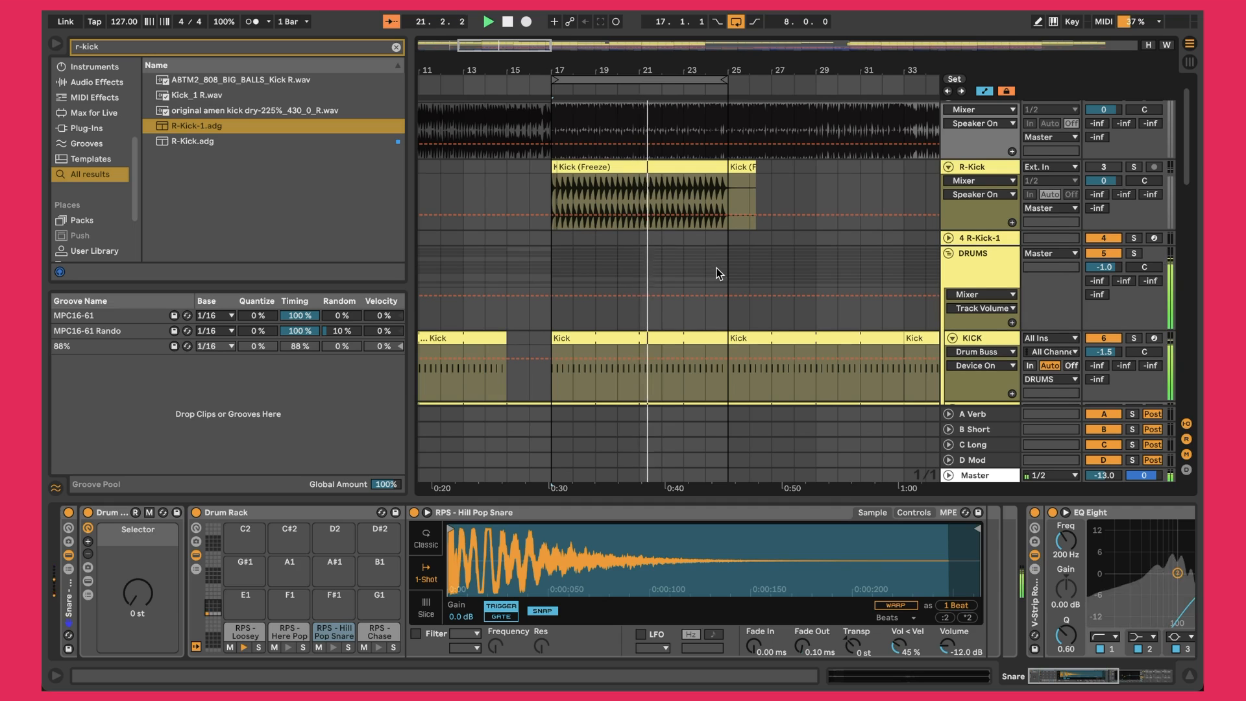
scroll(719, 272, "down", 6)
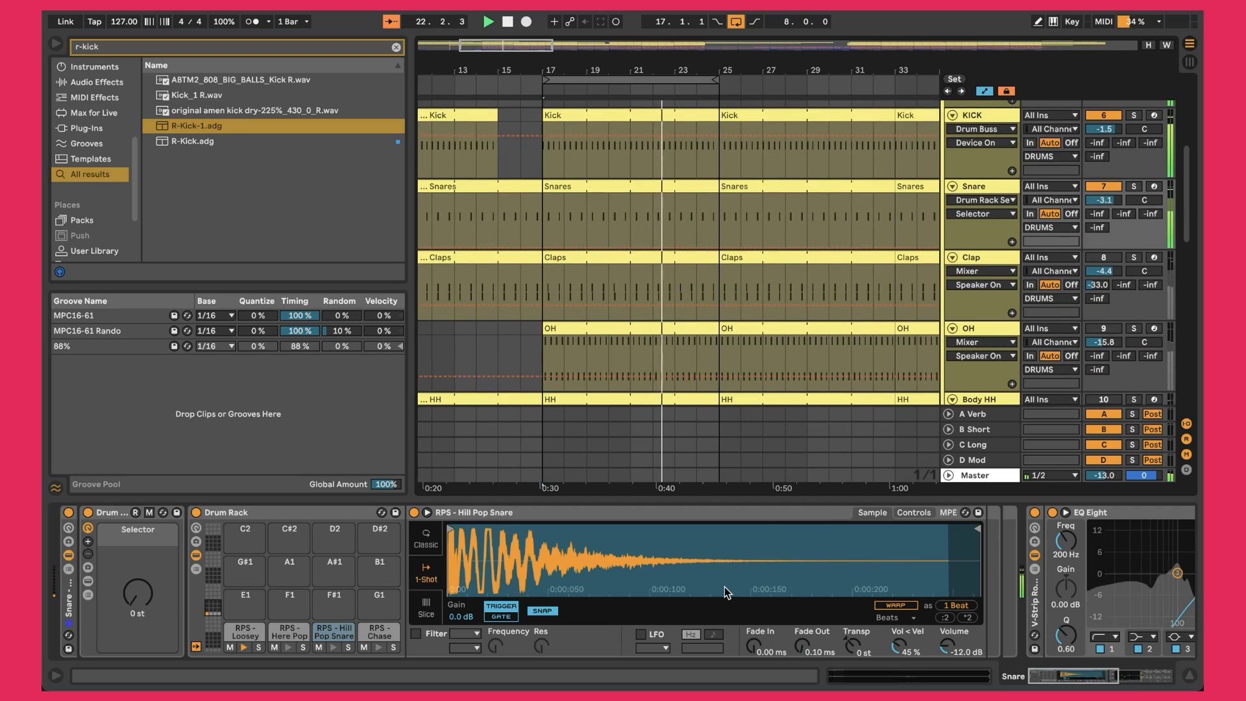
scroll(724, 587, "right", 6)
scroll(724, 586, "right", 6)
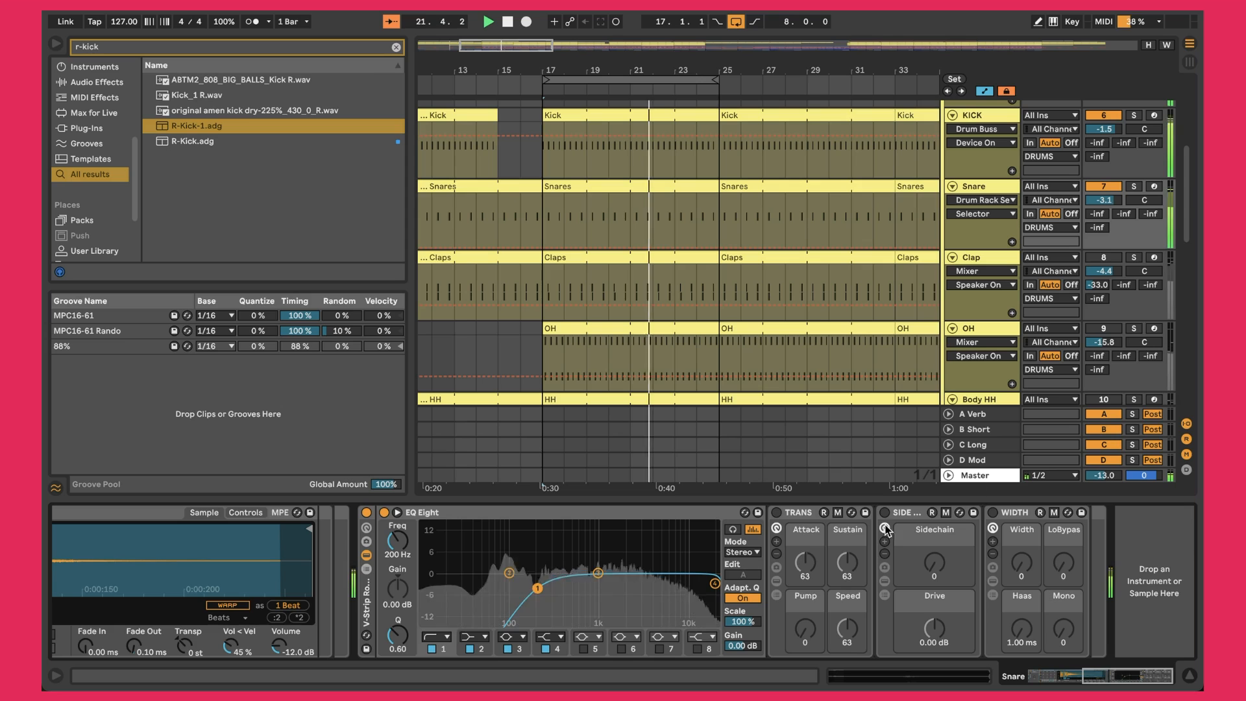
Step: Activate the Clap track and examine the layered Let Go Clap and Finesse Clap notes in its clip at bar 17
left_click(1103, 257)
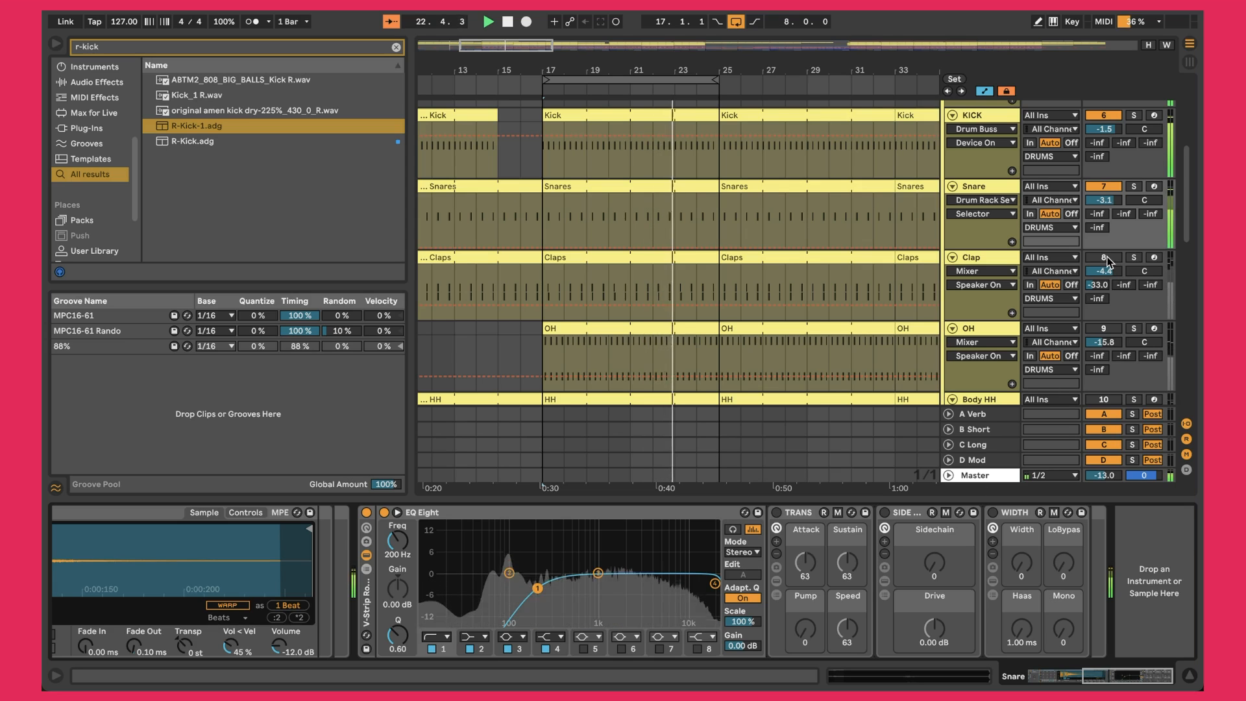
double_click(592, 259)
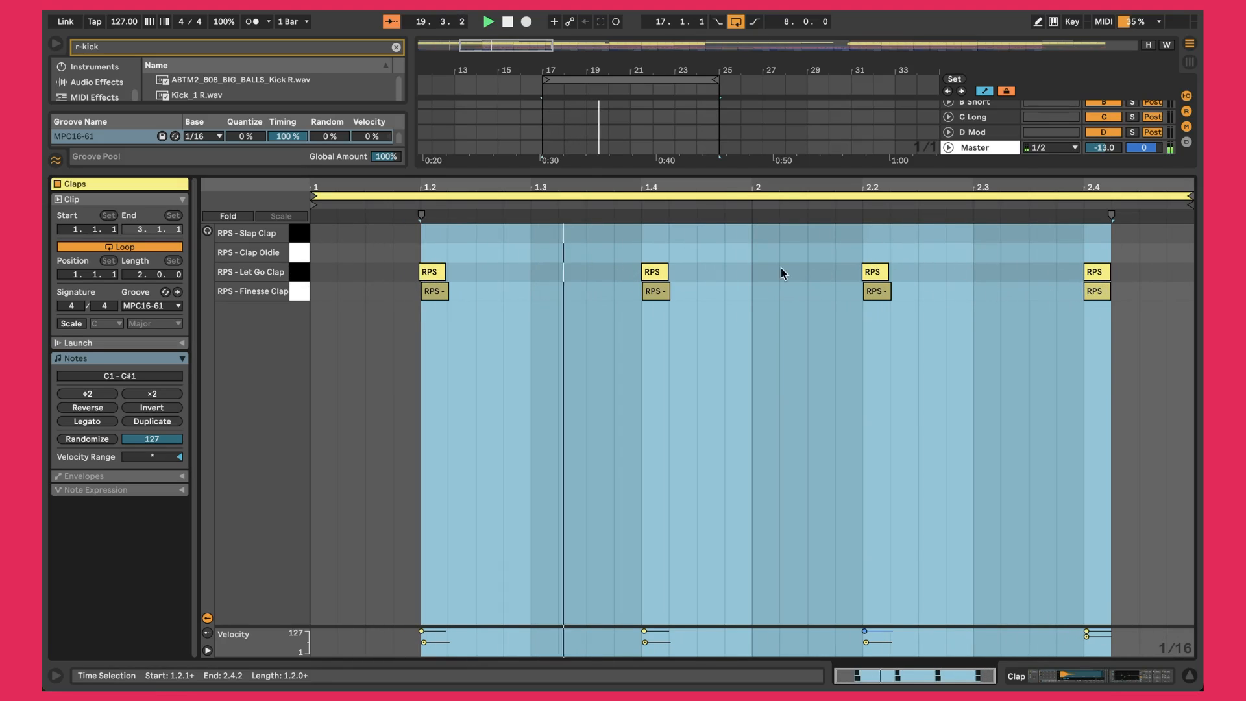
left_click(423, 309)
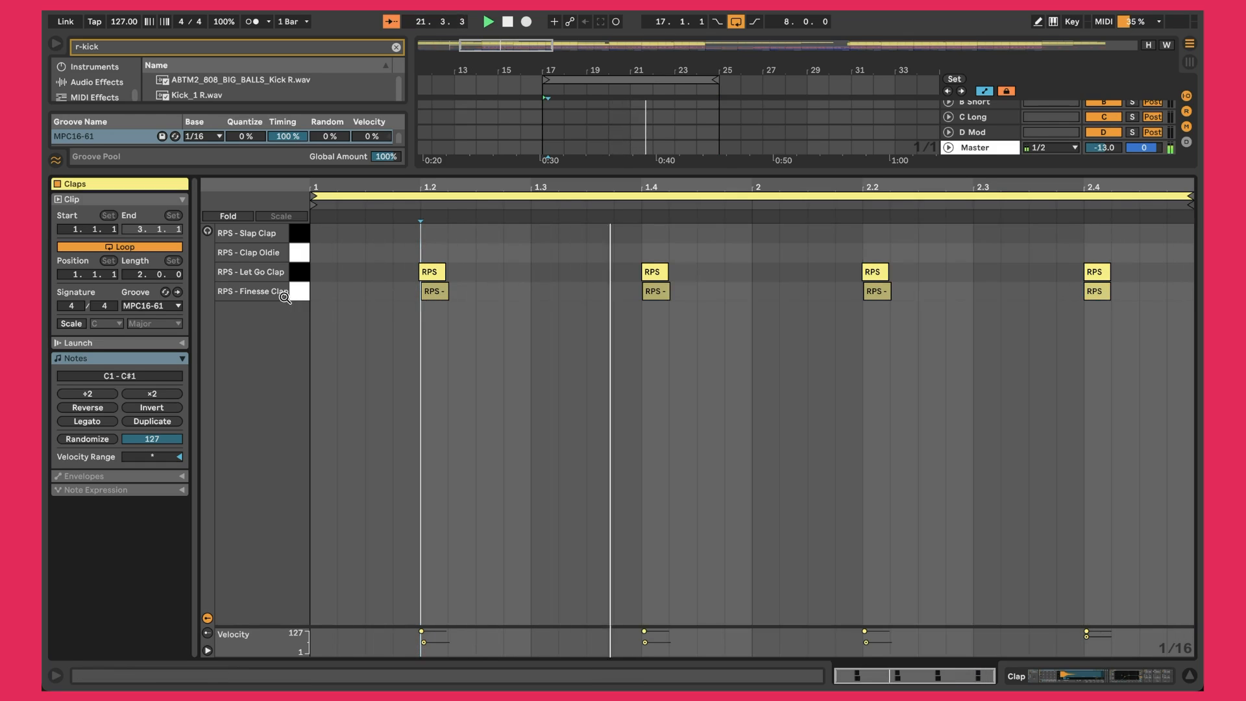
left_click(877, 291)
left_click(1097, 291)
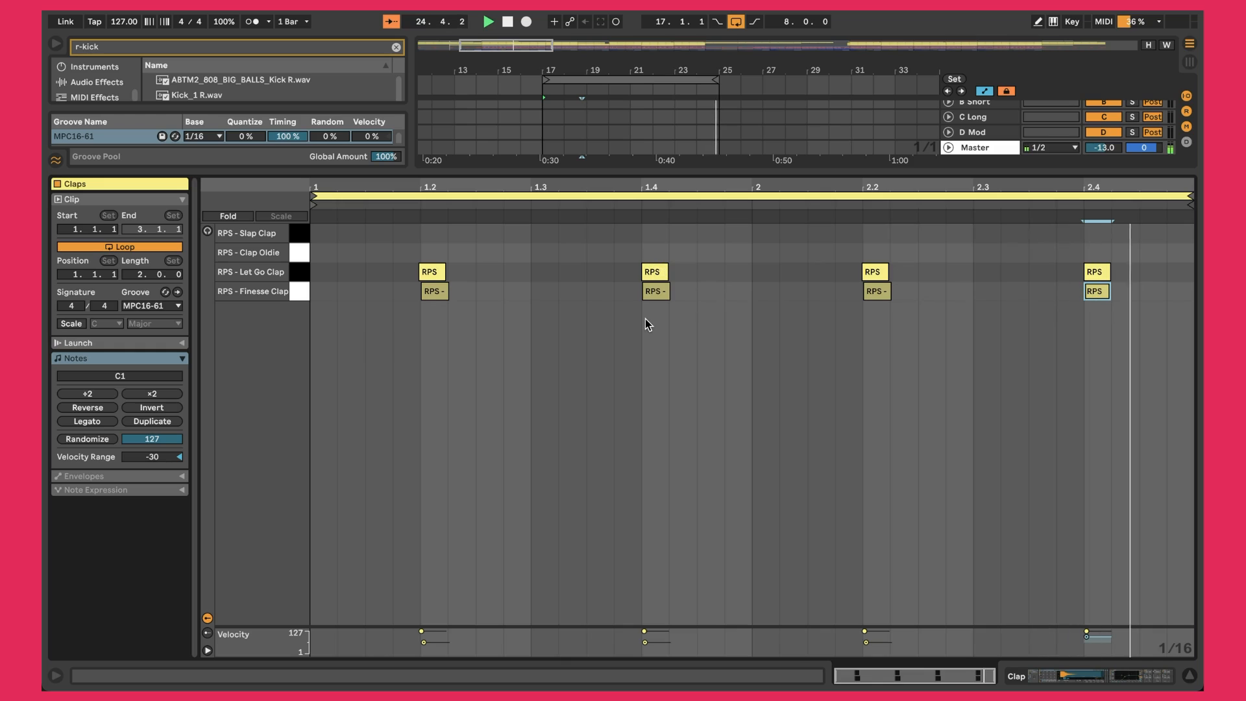
Step: Return to the Clap track's device chain and compare the Finesse Clap and Let Go Clap samples and their controls
key("shift+Tab")
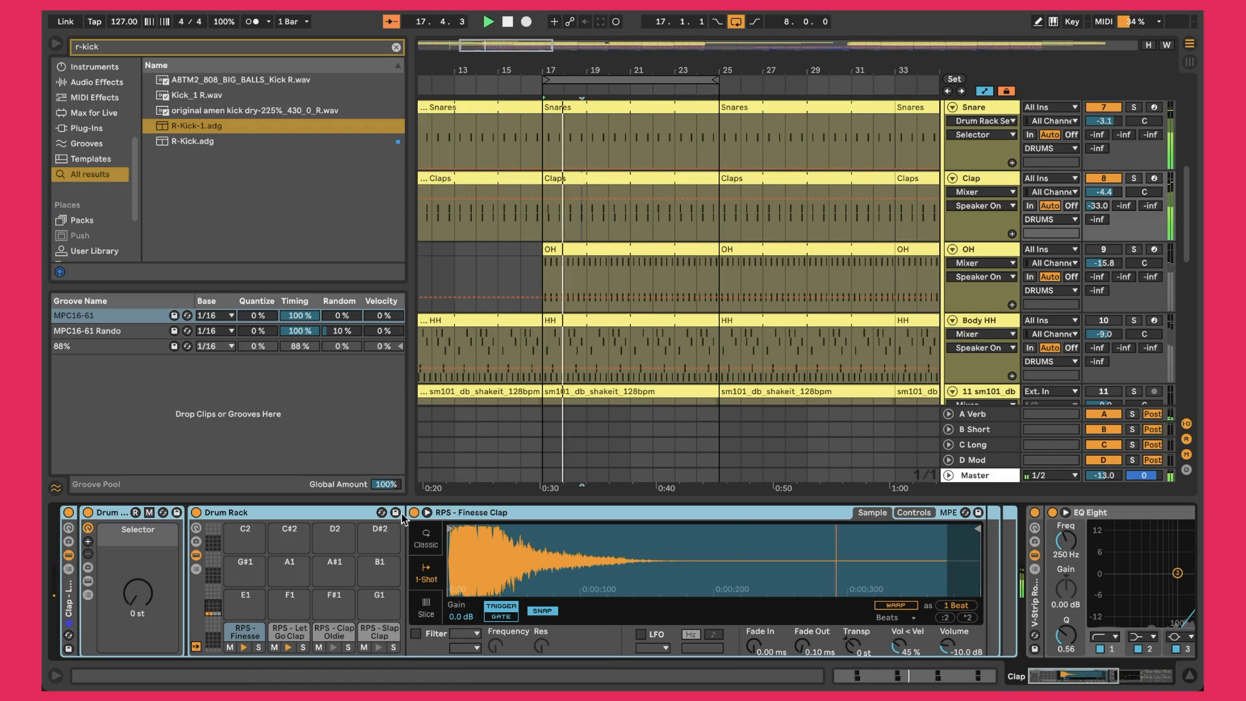
left_click(913, 511)
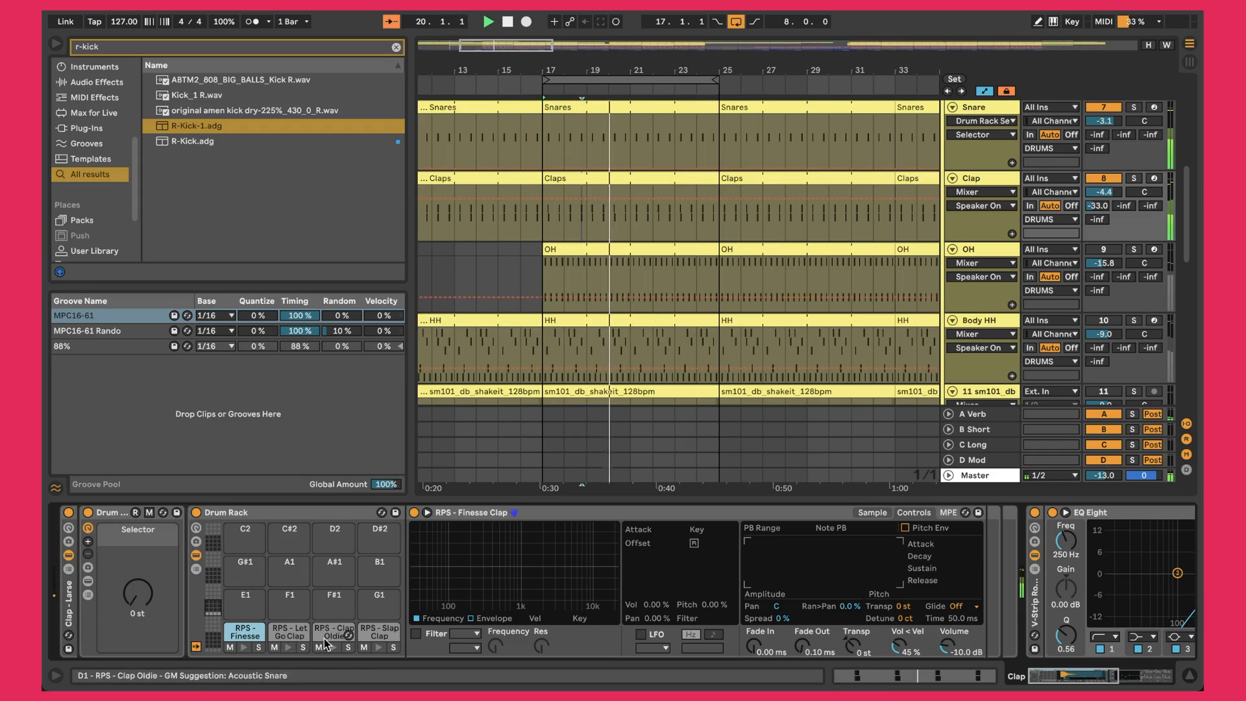
left_click(289, 631)
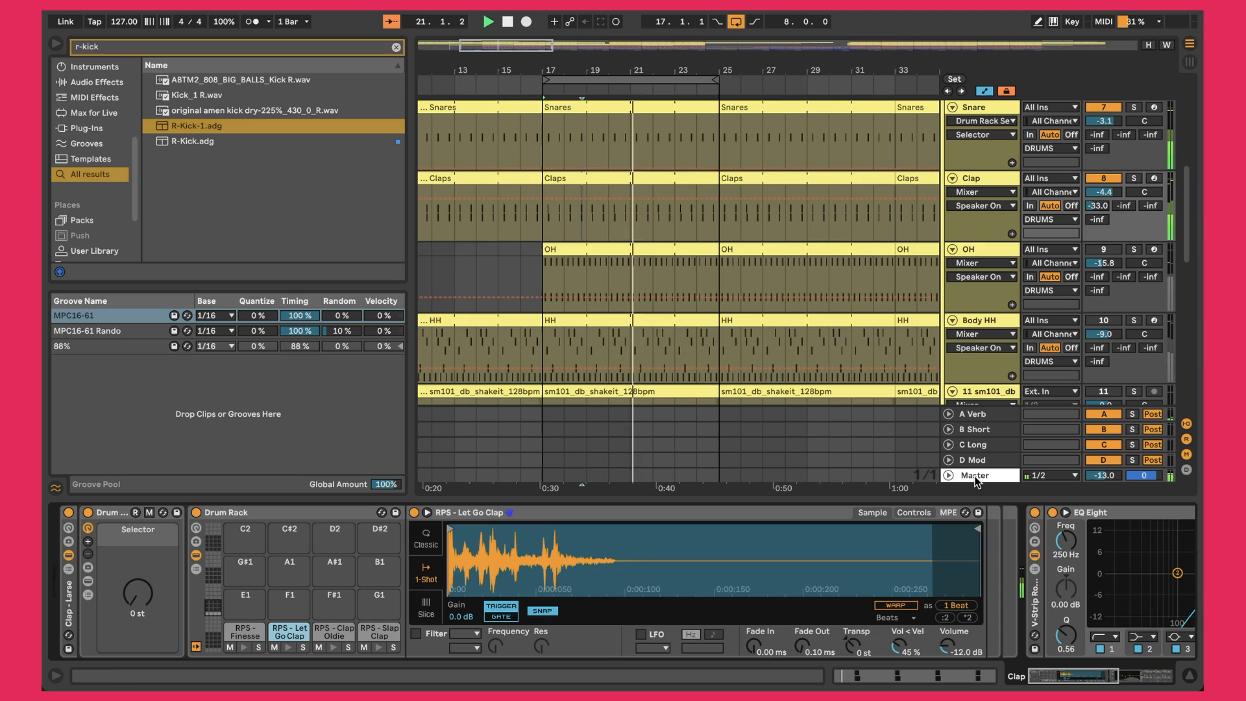
left_click(913, 512)
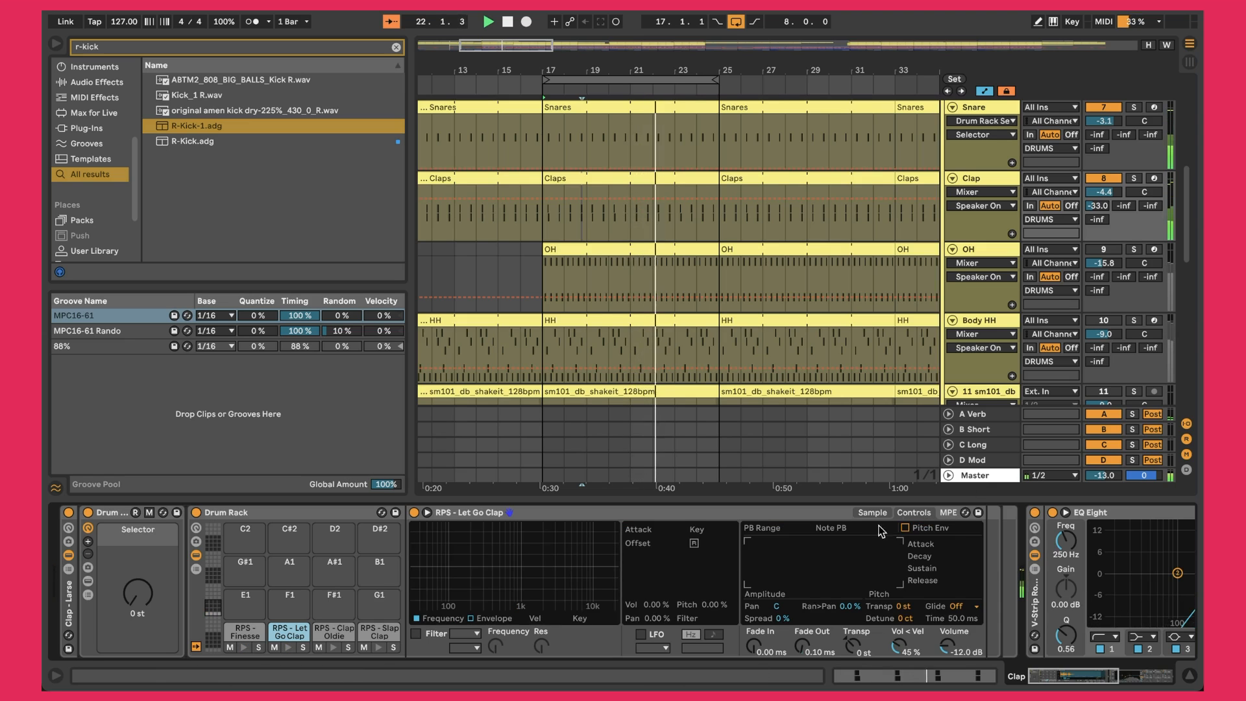
left_click(245, 637)
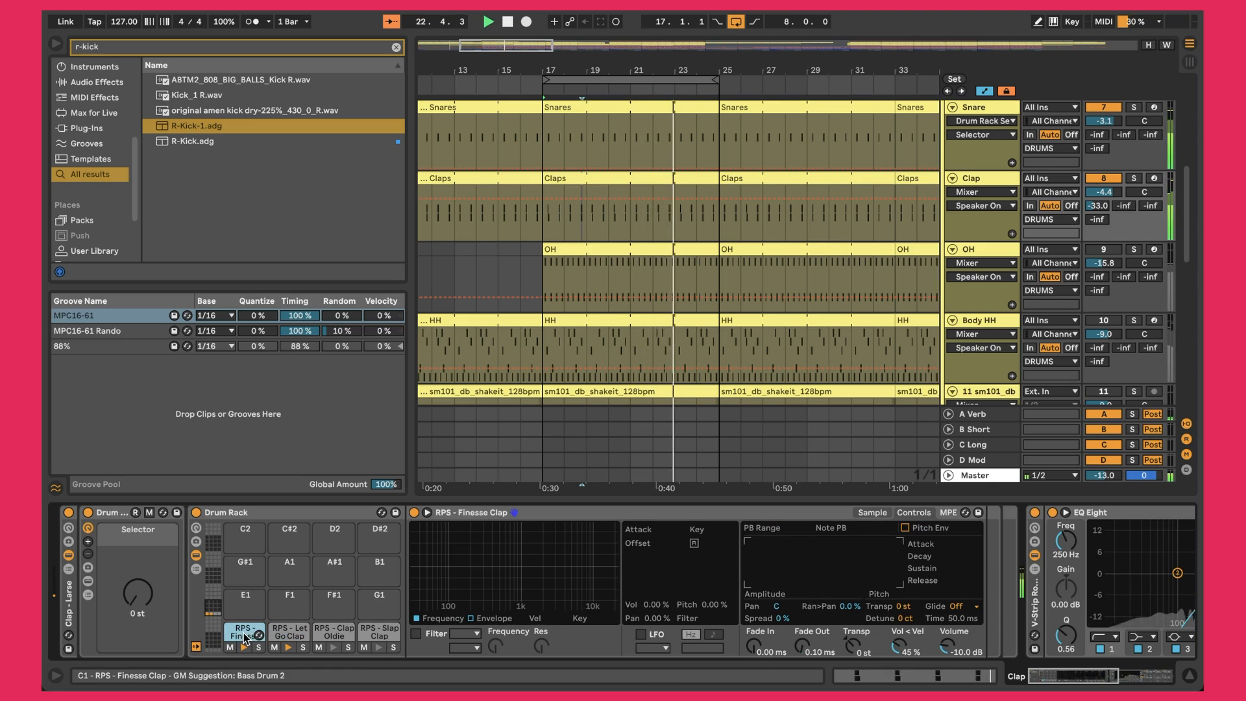
left_click(282, 639)
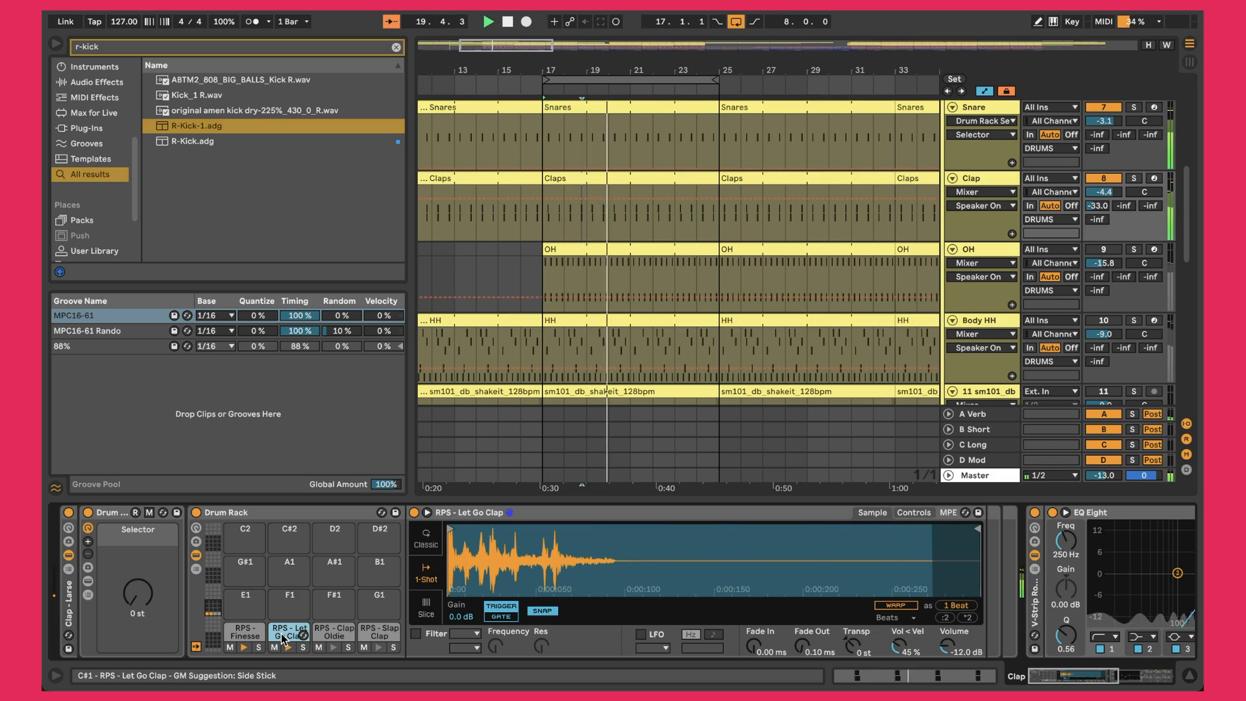
Step: Examine the effects after the Clap track's Drum Rack and select its EQ Eight
scroll(691, 604, "right", 5)
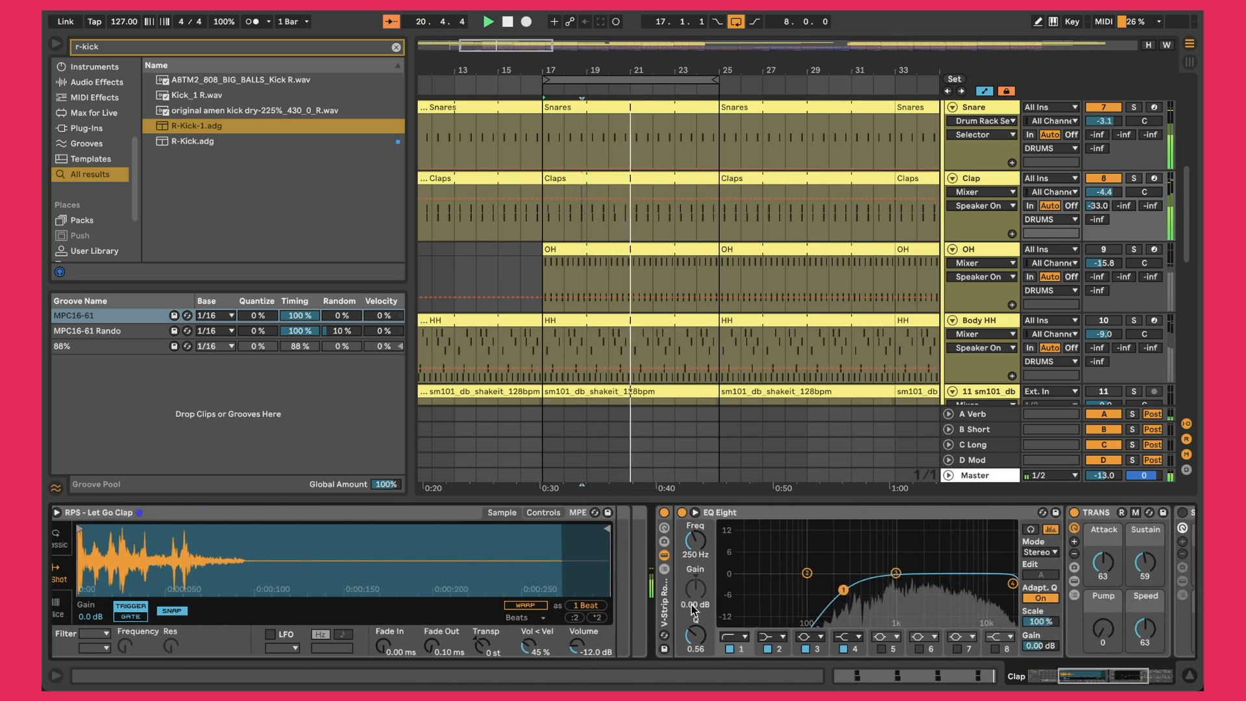
scroll(693, 610, "right", 5)
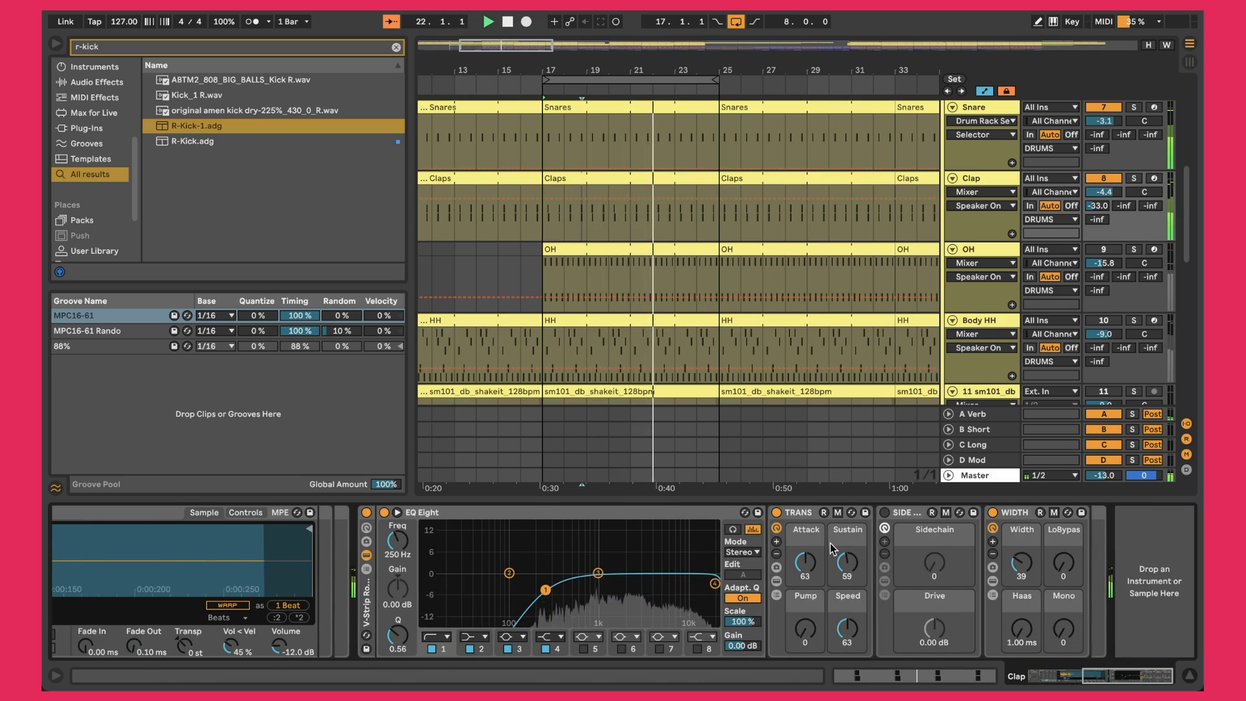
left_click(459, 516)
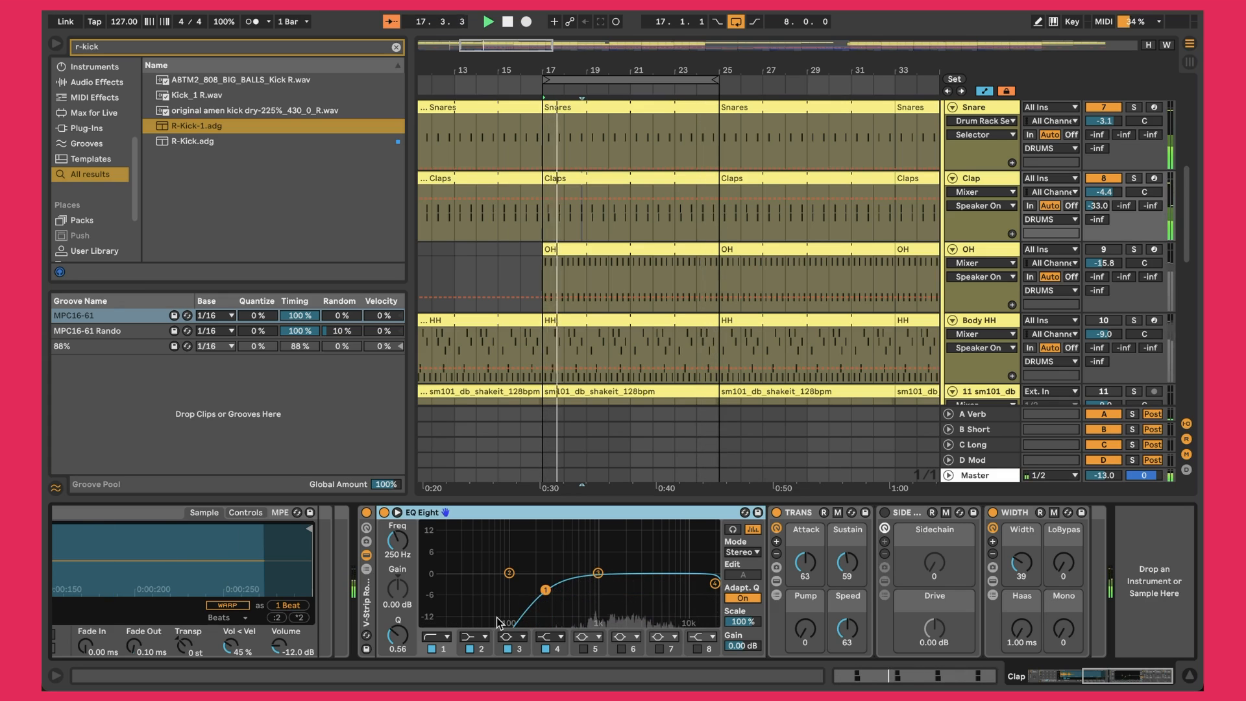
Step: Reveal the kHs Transient Shaper inside the Clap track's TRANS rack, examine it, and hide the rack's devices again
left_click(796, 513)
left_click(776, 581)
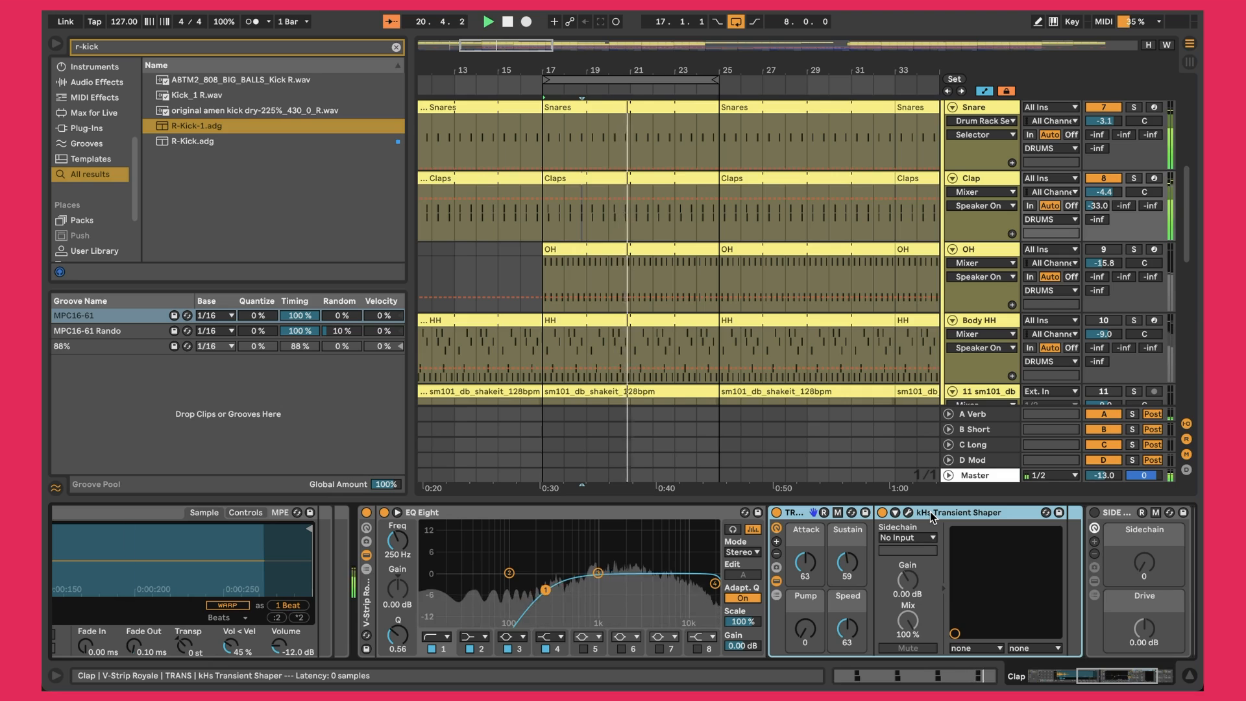
left_click(776, 580)
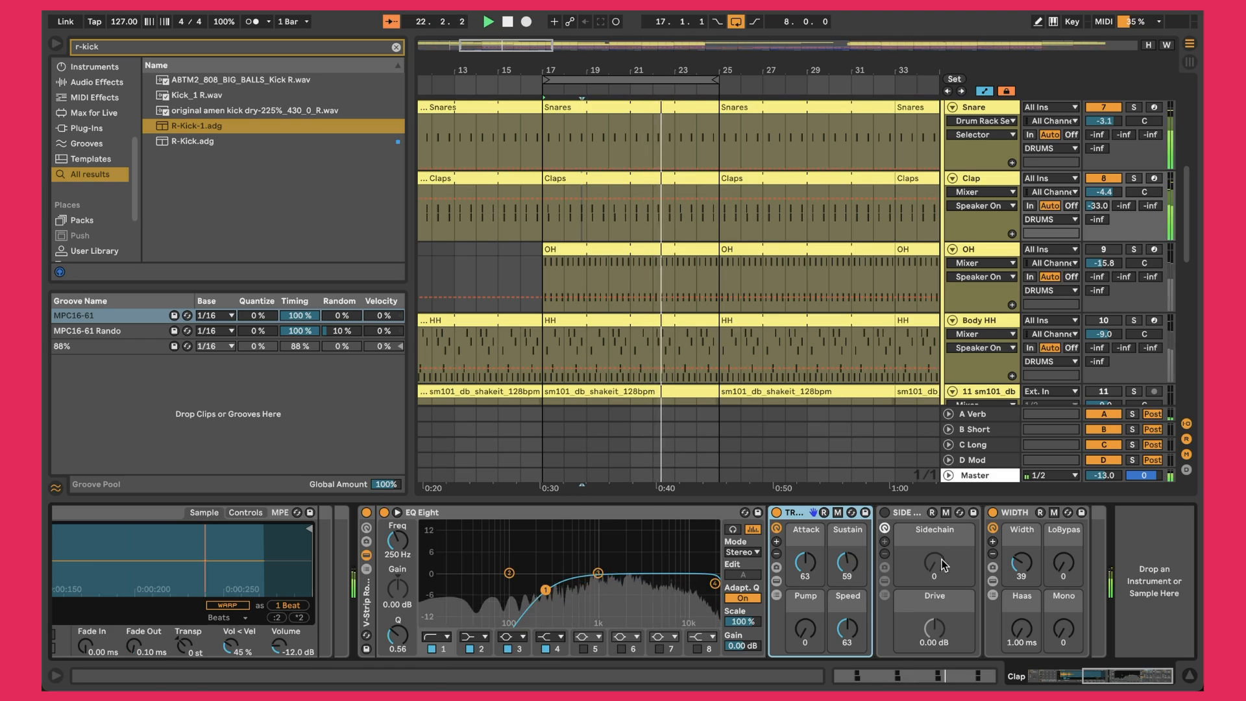
Step: Examine the Wider plug-in inside the Clap track's WIDTH rack, then close its window and hide the rack's devices
left_click(993, 583)
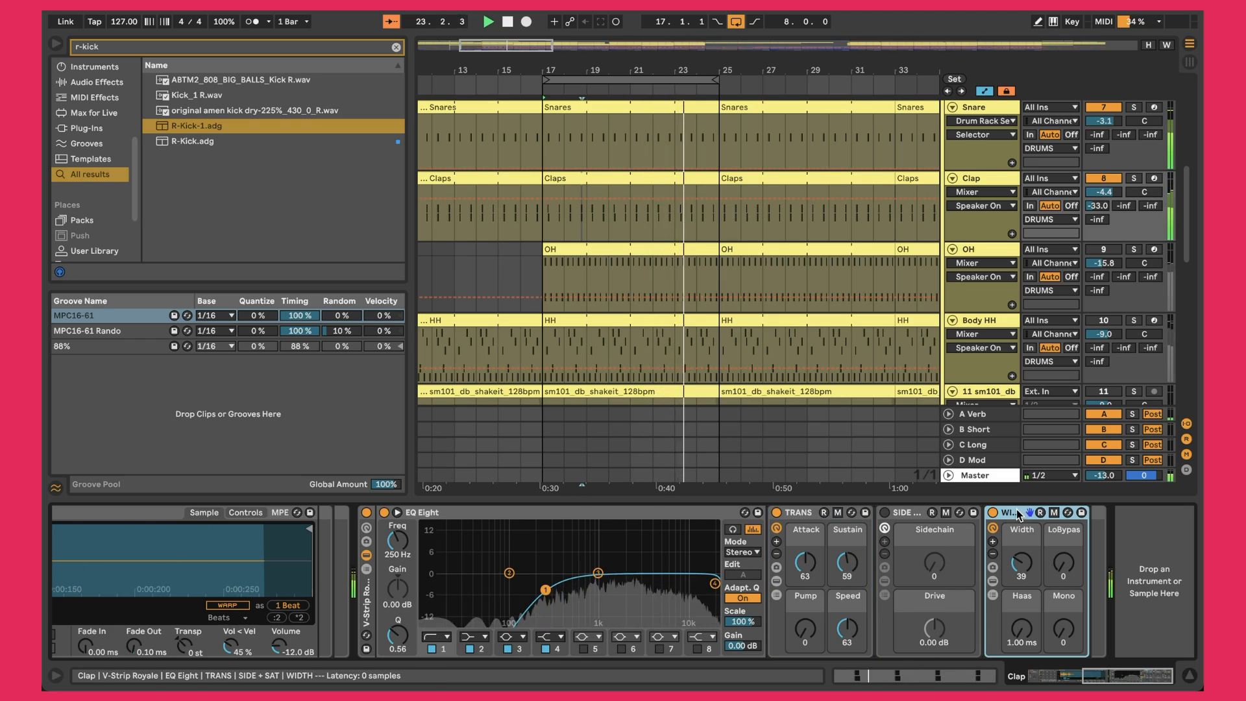
left_click(992, 580)
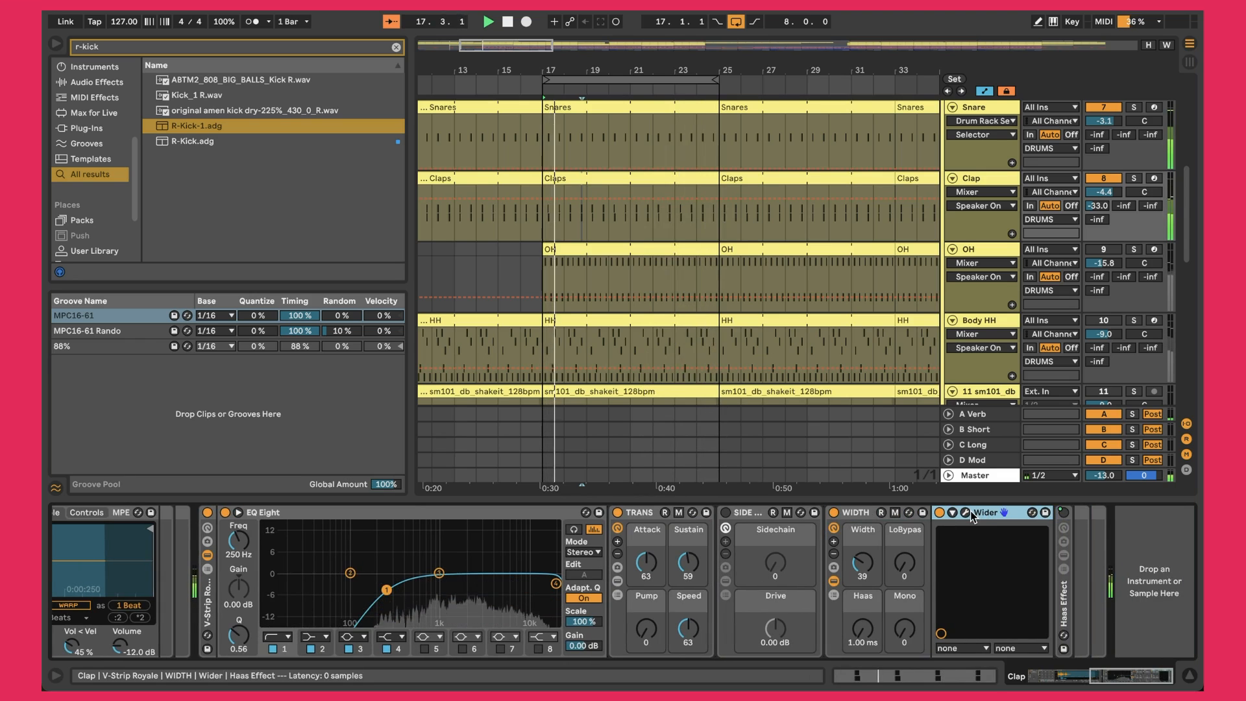
left_click(964, 513)
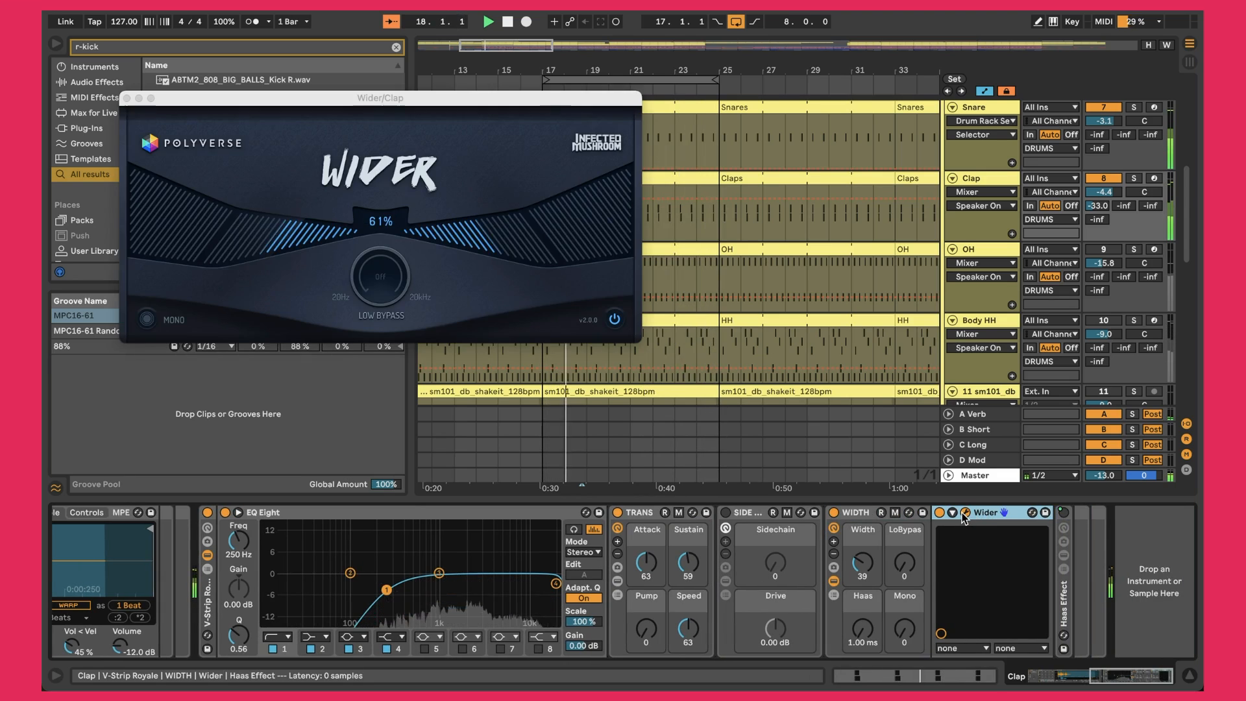
left_click(127, 98)
left_click(833, 581)
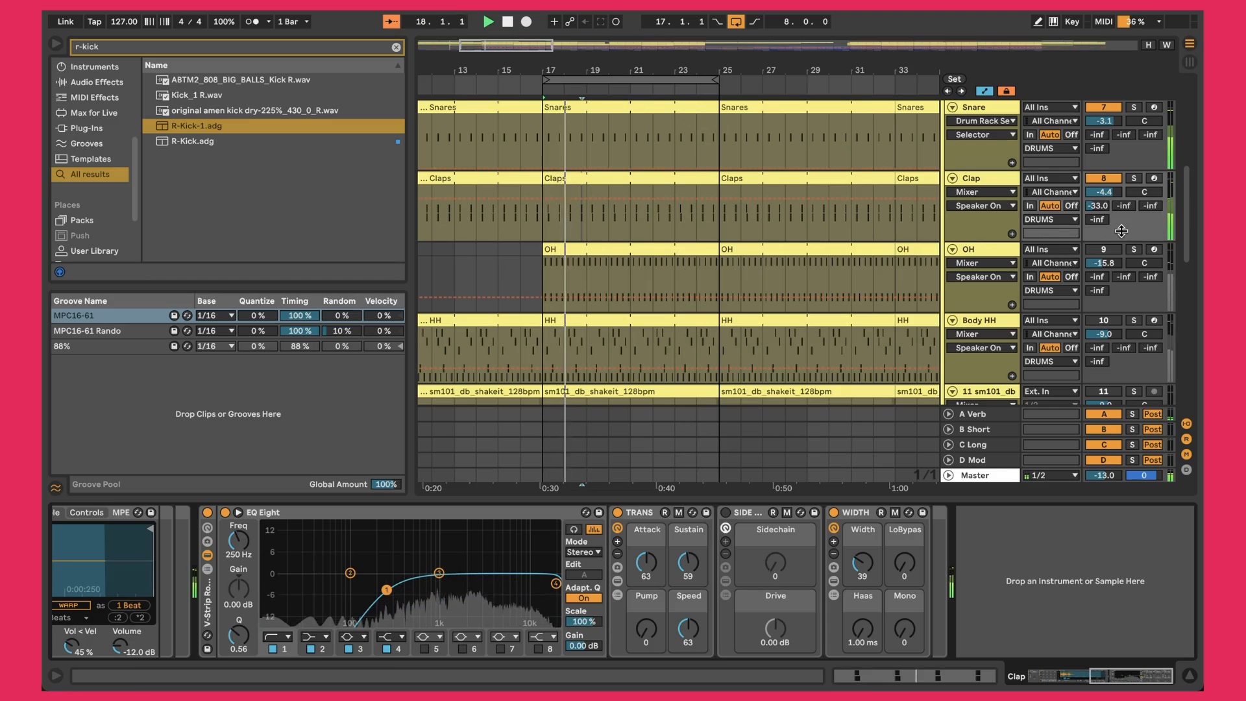
Step: Activate the OH track and examine the layered open-hat notes and their velocities in its clip at bar 17
left_click(1105, 249)
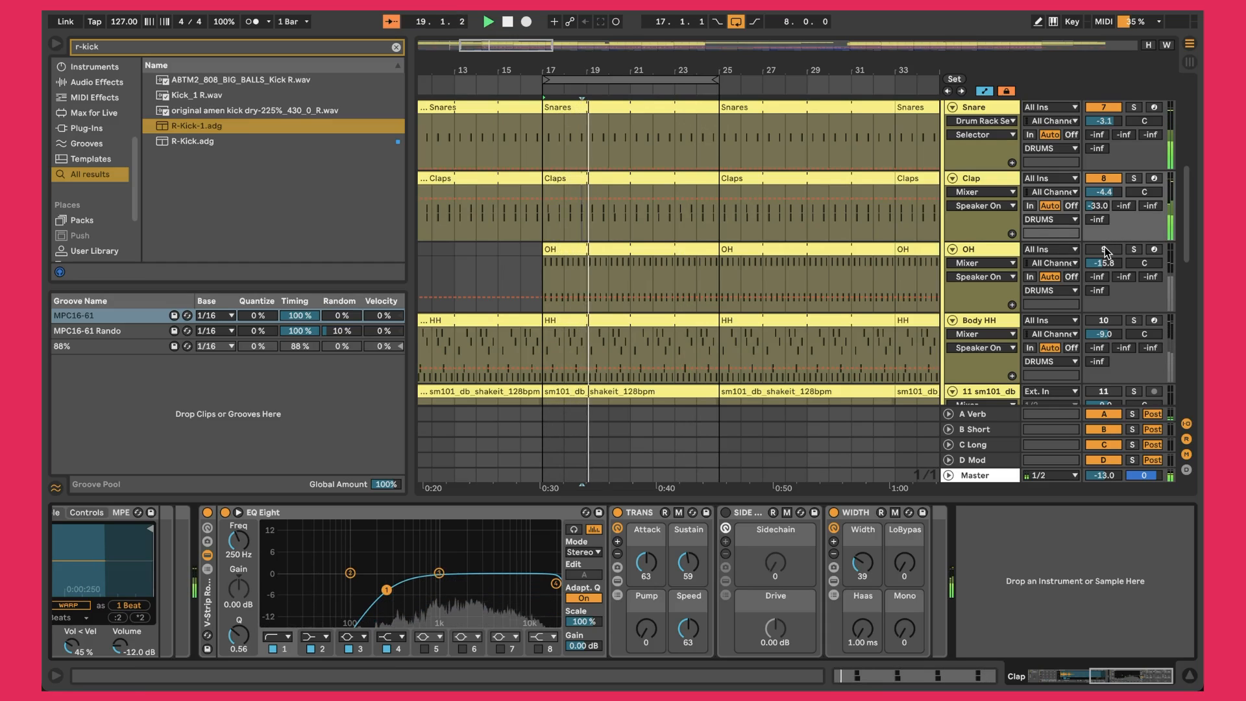
double_click(579, 249)
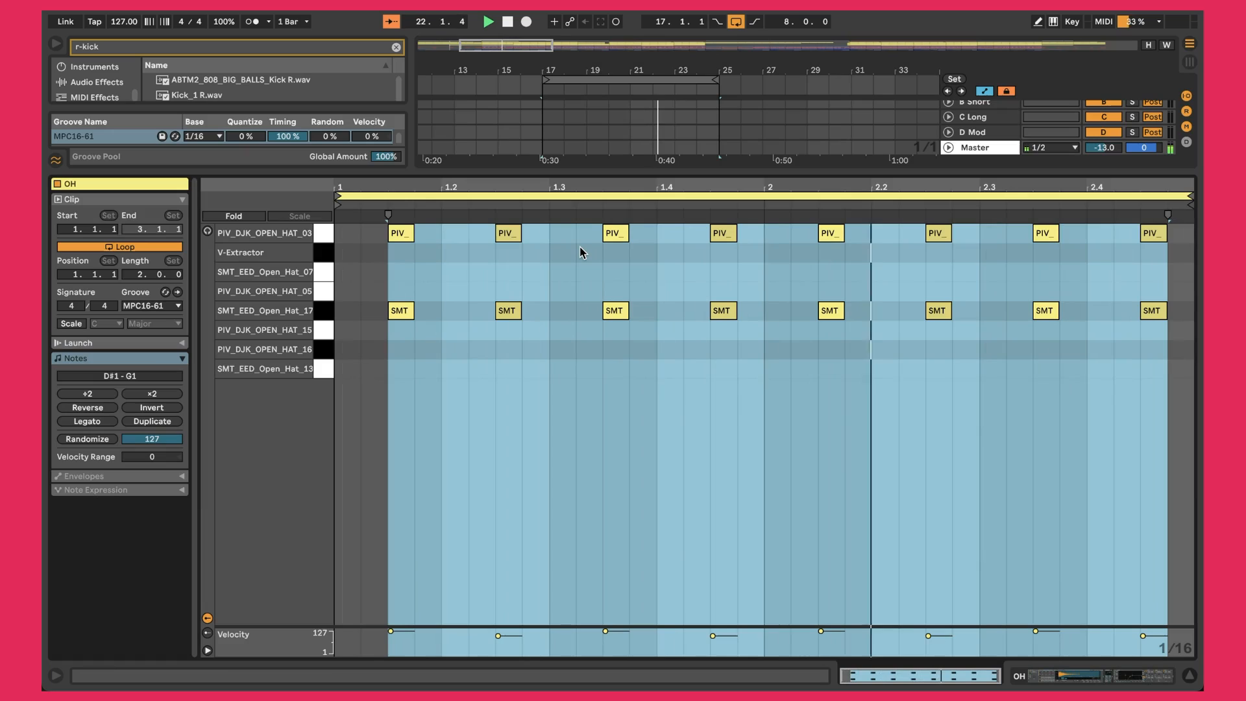
left_click(488, 454)
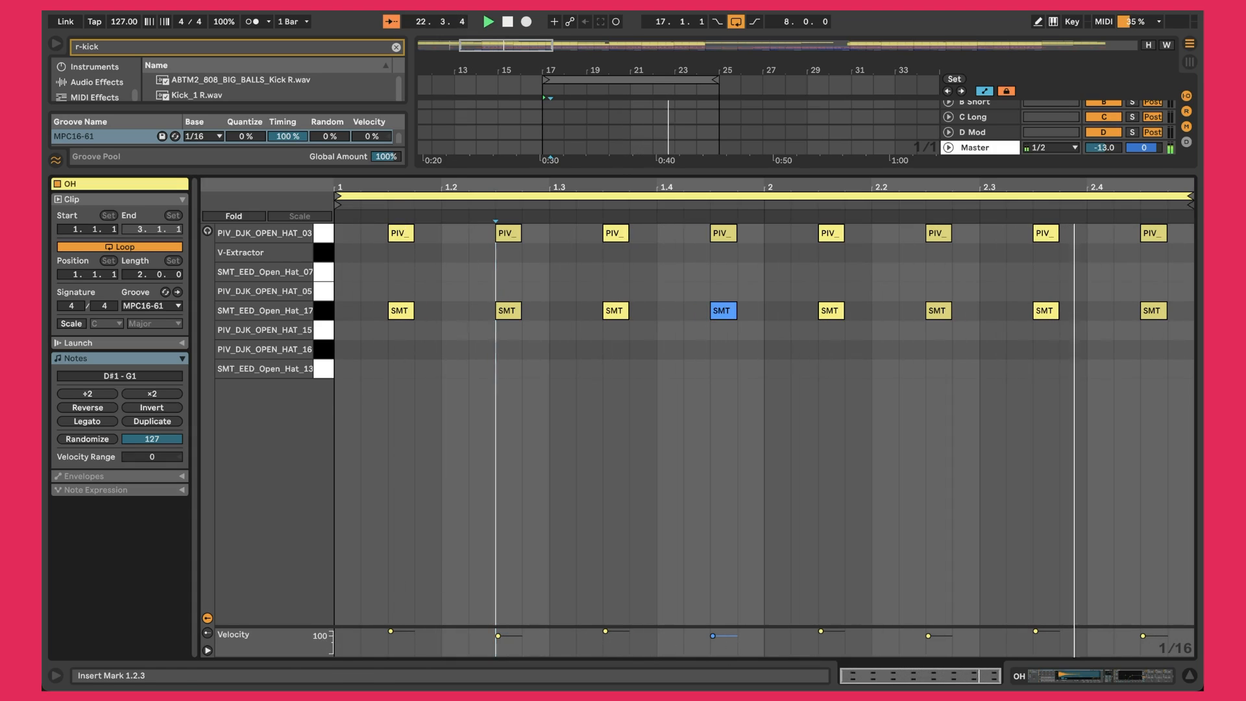
left_click(733, 639)
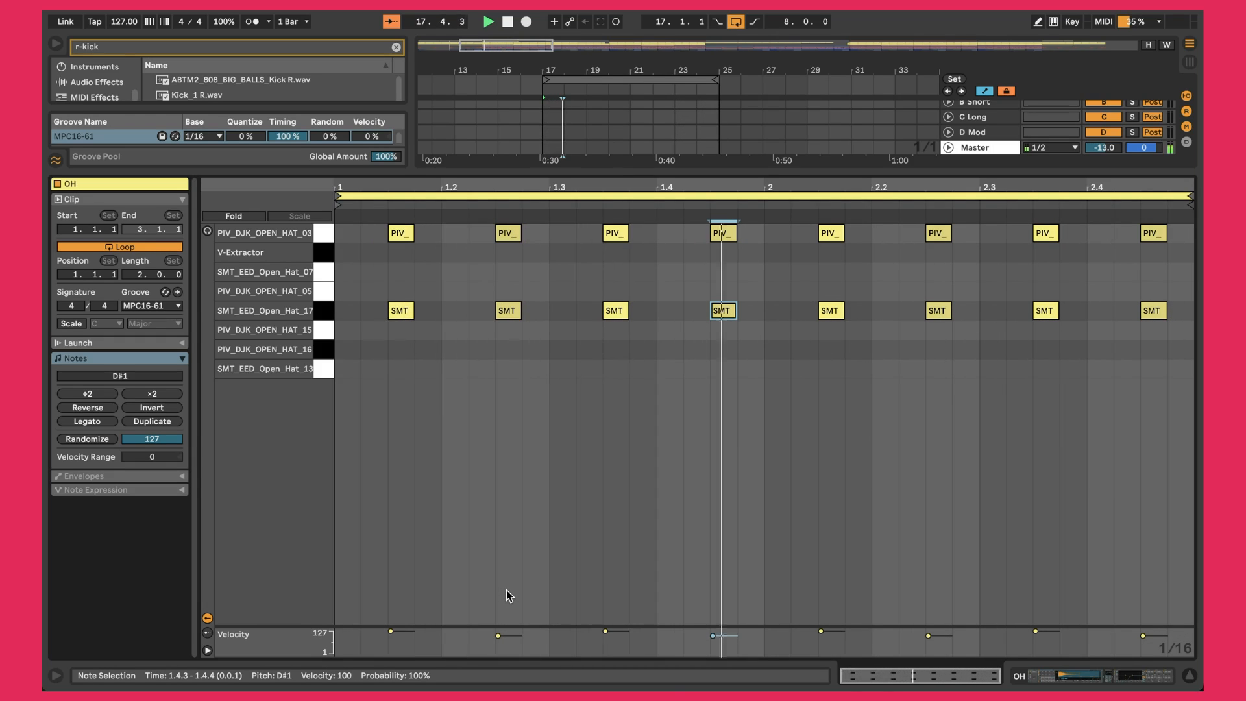
Step: Return to the OH track's device chain and compare the pan controls of PIV_DJK_OPEN_HAT_03 and SMT_EED_Open_Hat_17
key("shift+Tab")
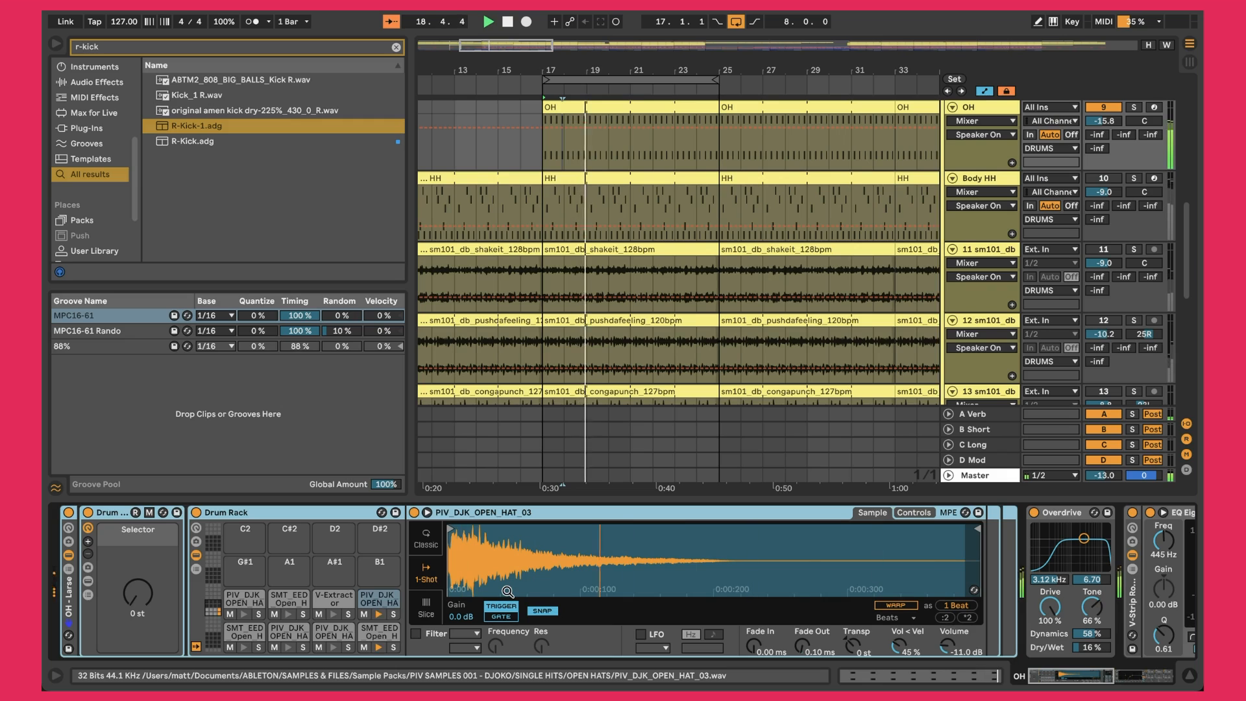
left_click(902, 514)
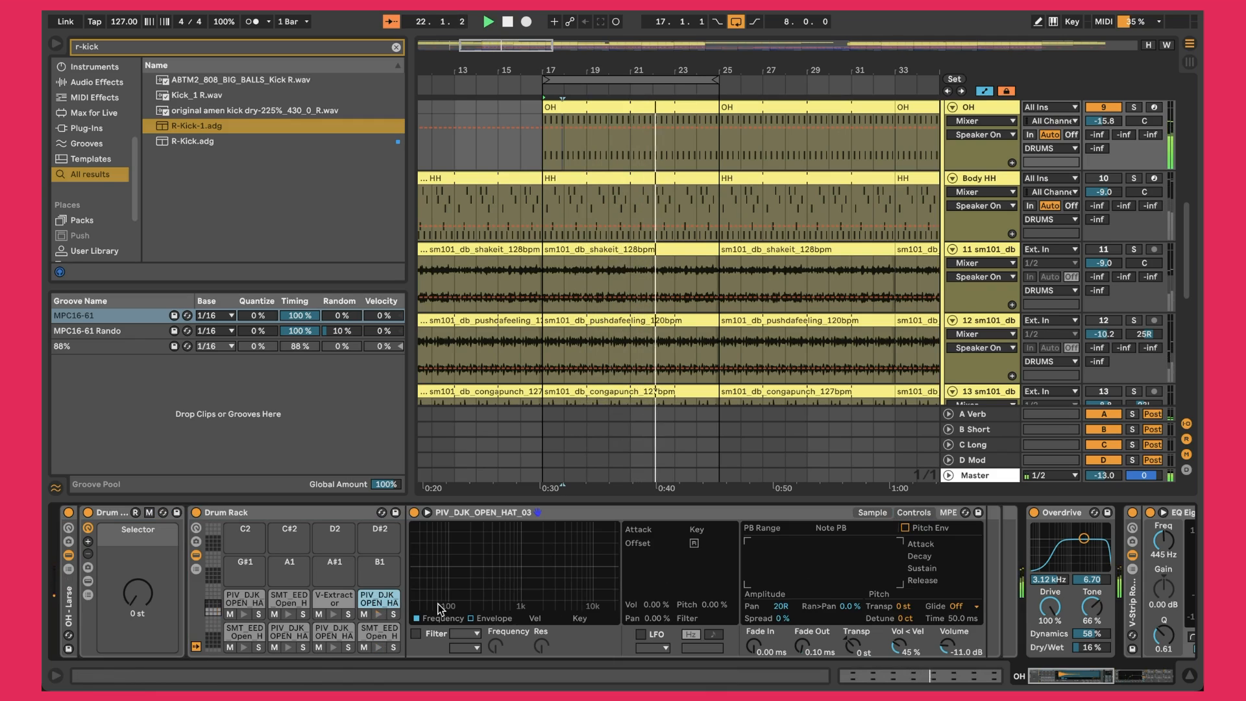
left_click(362, 637)
left_click(920, 513)
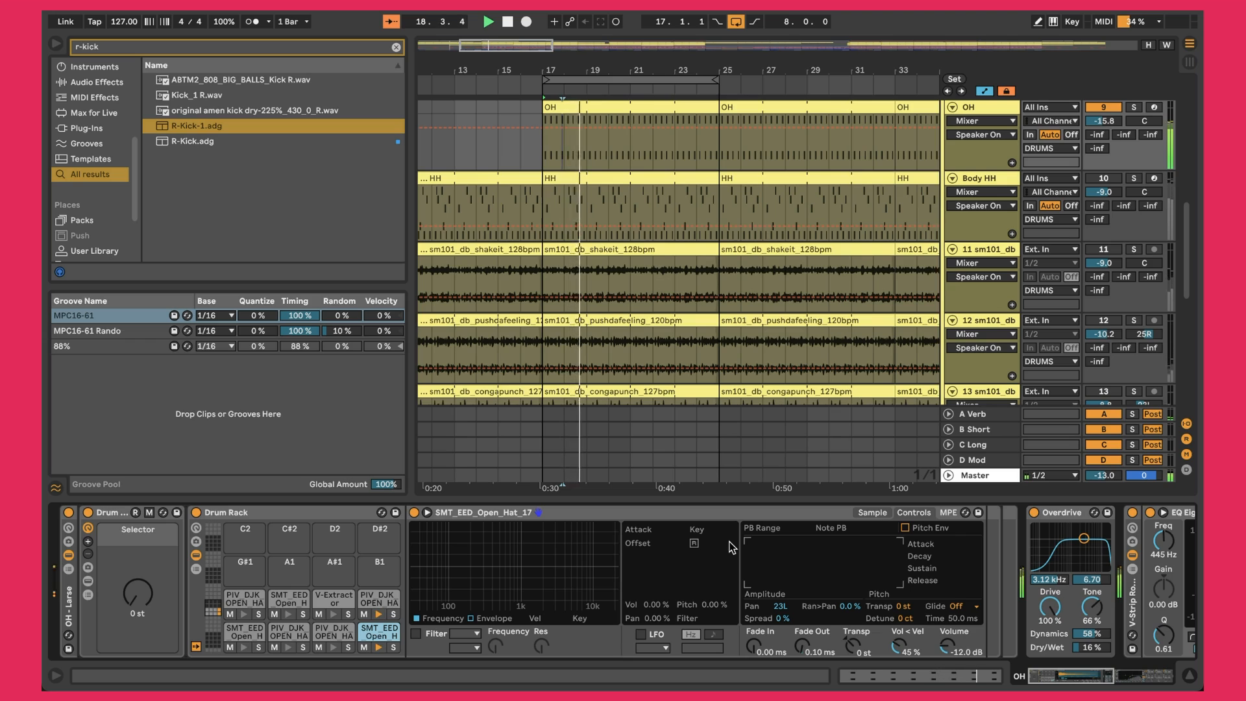
Step: Compare the OH track's sound with its Overdrive bypassed and switched back on
left_click(968, 108)
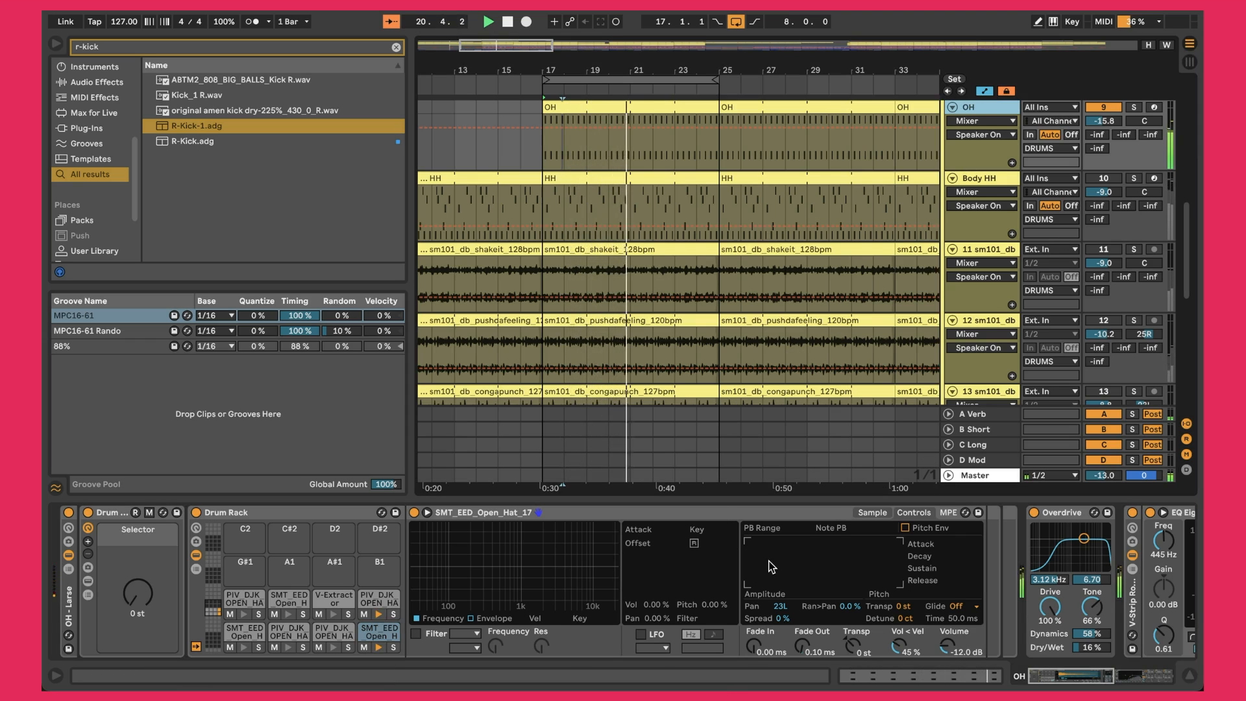
scroll(768, 561, "right", 5)
scroll(769, 561, "right", 5)
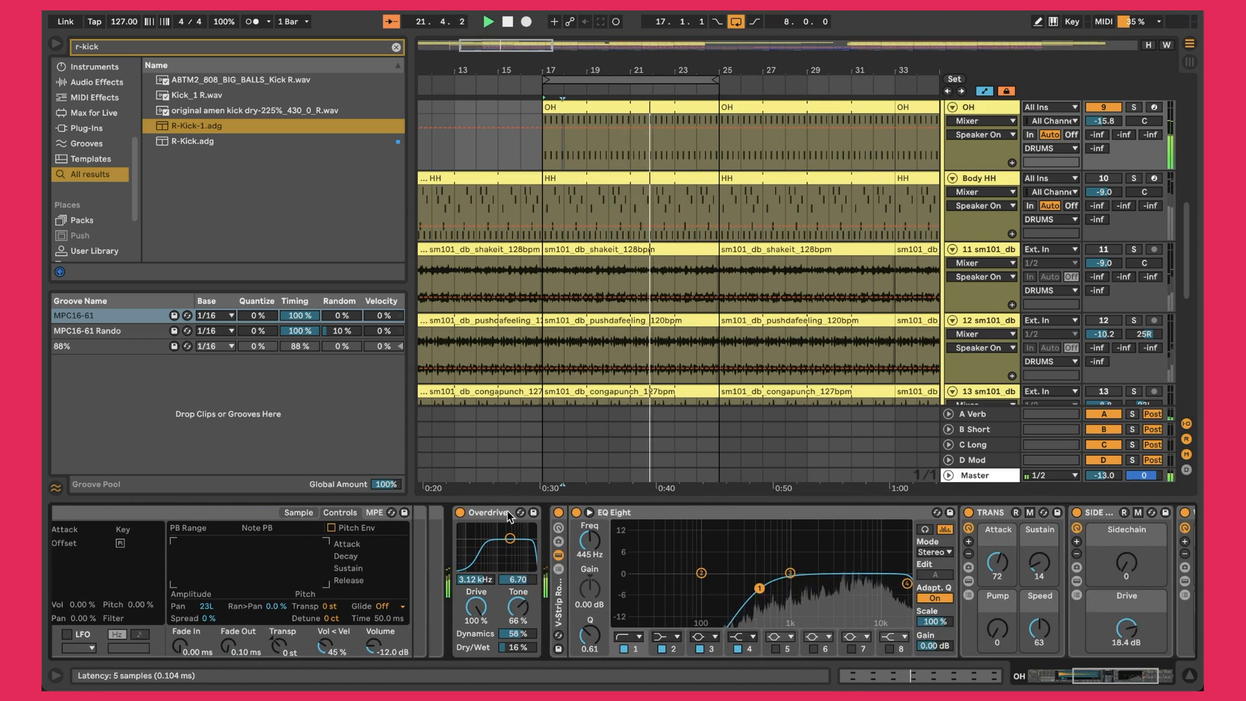
left_click(459, 513)
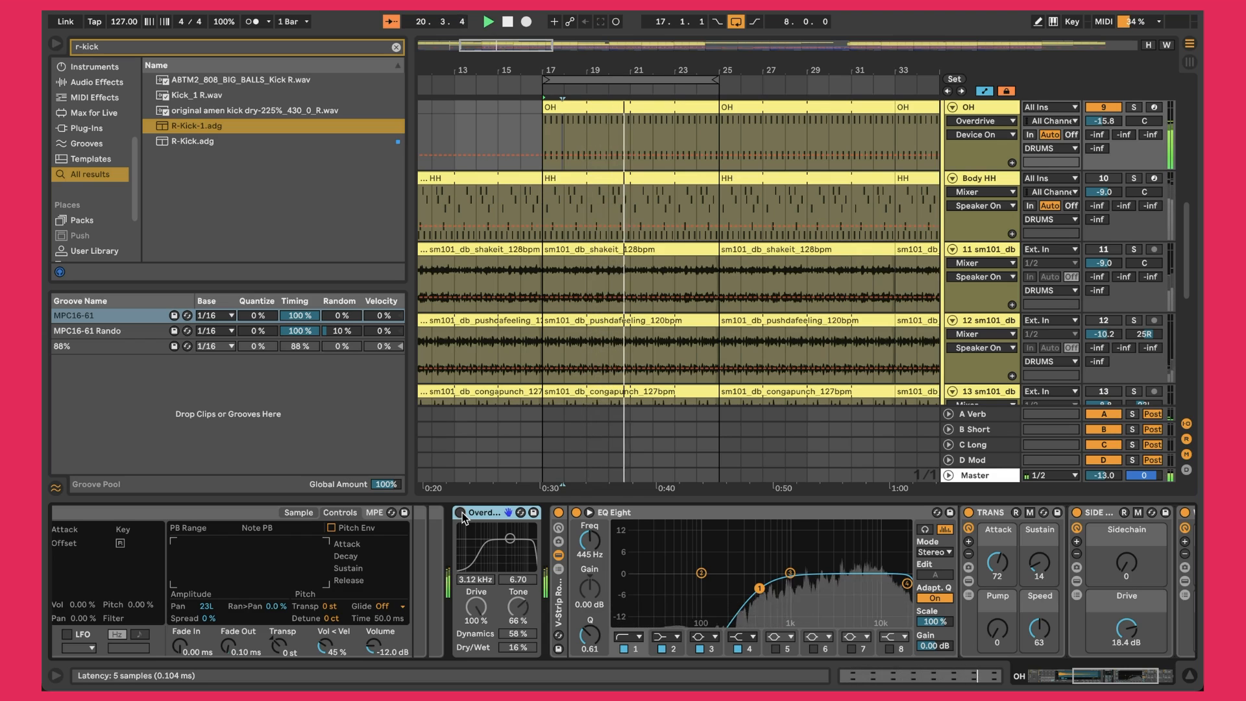
left_click(460, 512)
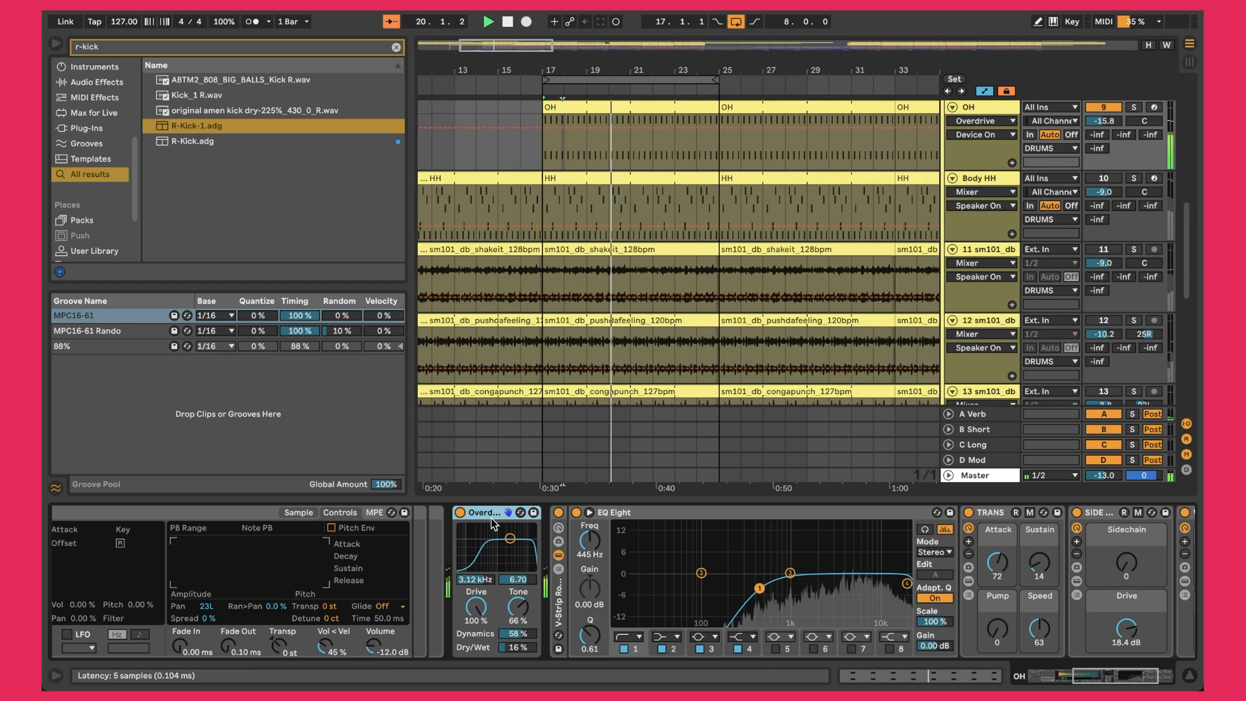
Step: Examine the low-cut curve of the EQ Eight in the OH track's effects chain
scroll(683, 539, "right", 2)
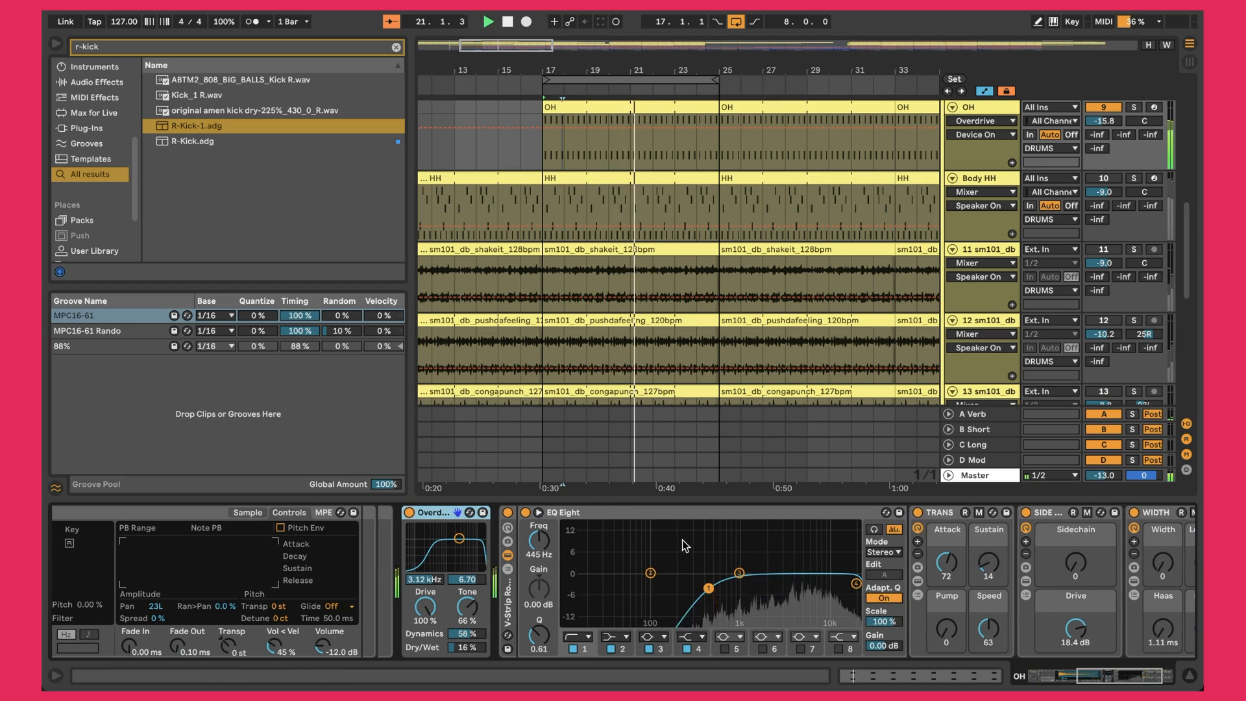
left_click(645, 514)
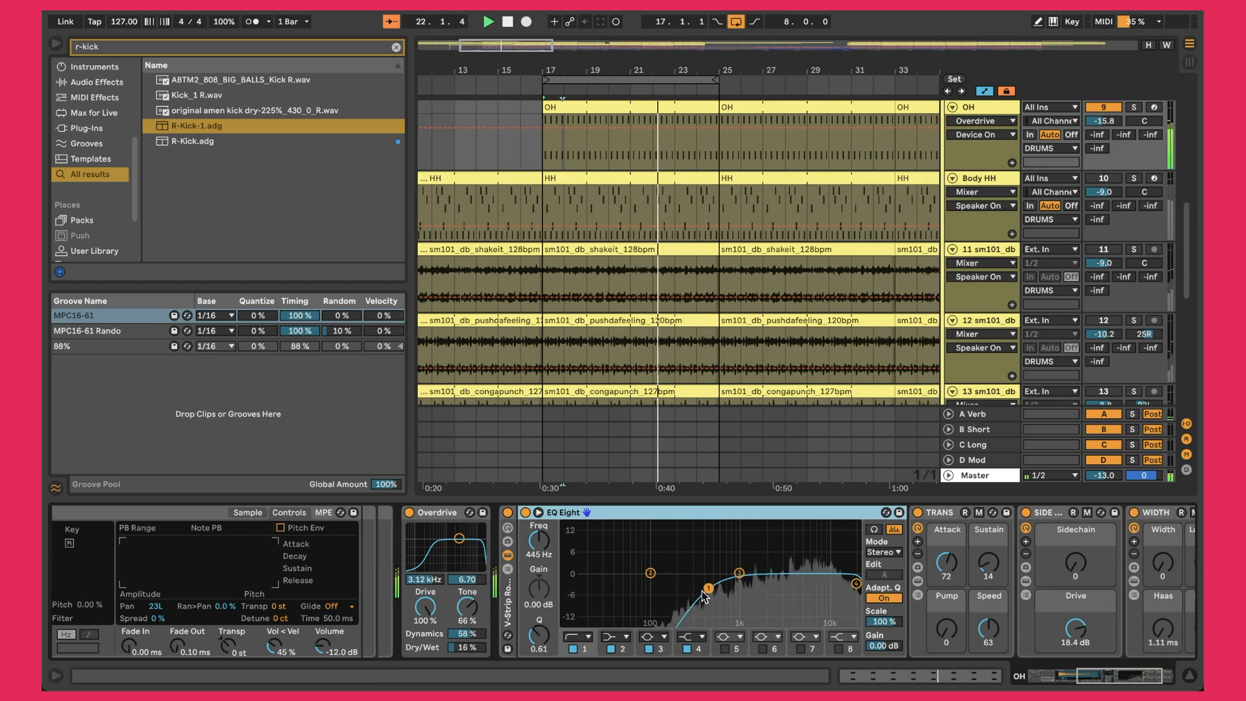
scroll(652, 590, "right", 5)
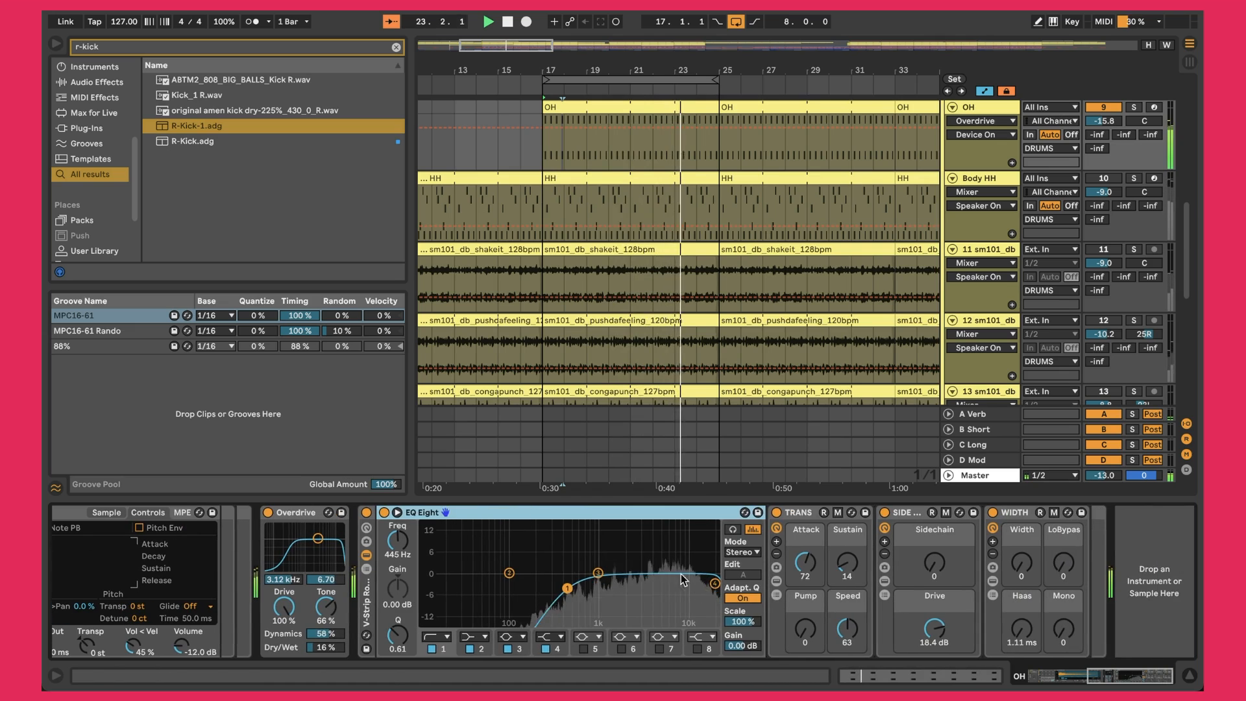
Step: Examine the Attack and Sustain controls of the OH track's TRANS rack and the Drive of the neighbouring saturation rack
left_click(804, 518)
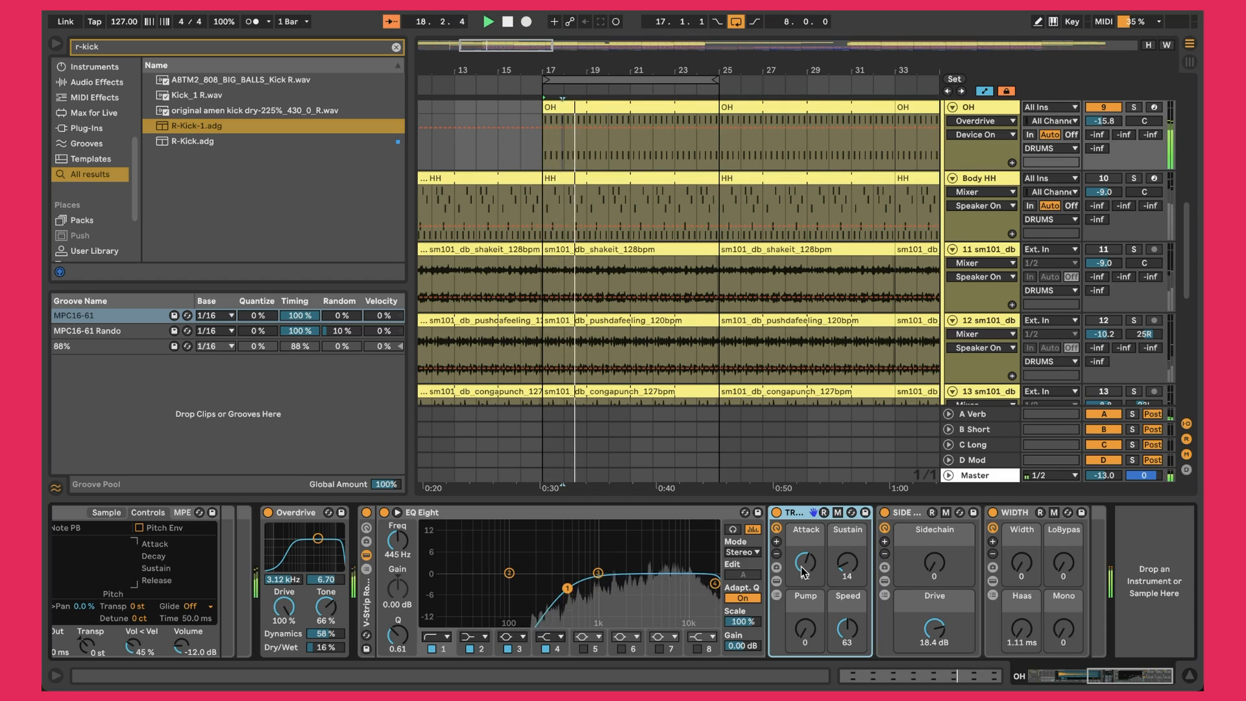
left_click(847, 564)
mouse_move(847, 564)
left_mouse_down()
mouse_move(846, 523)
mouse_move(846, 543)
left_mouse_up()
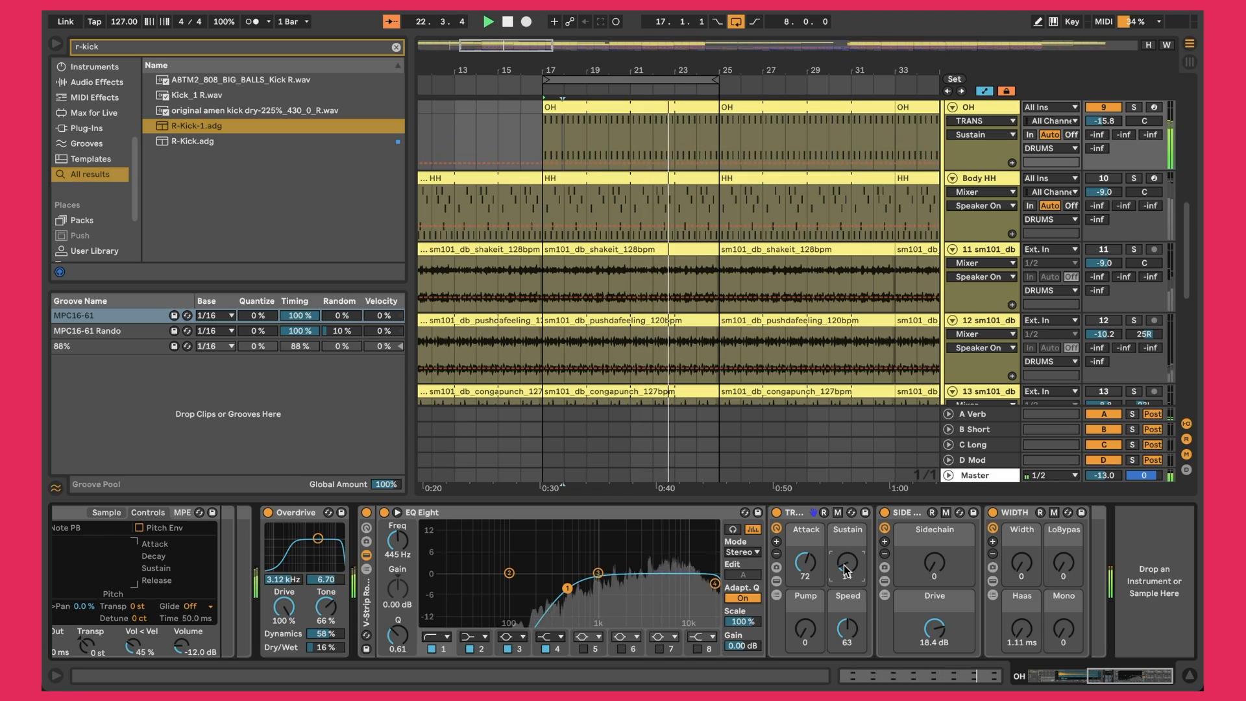
left_click(934, 628)
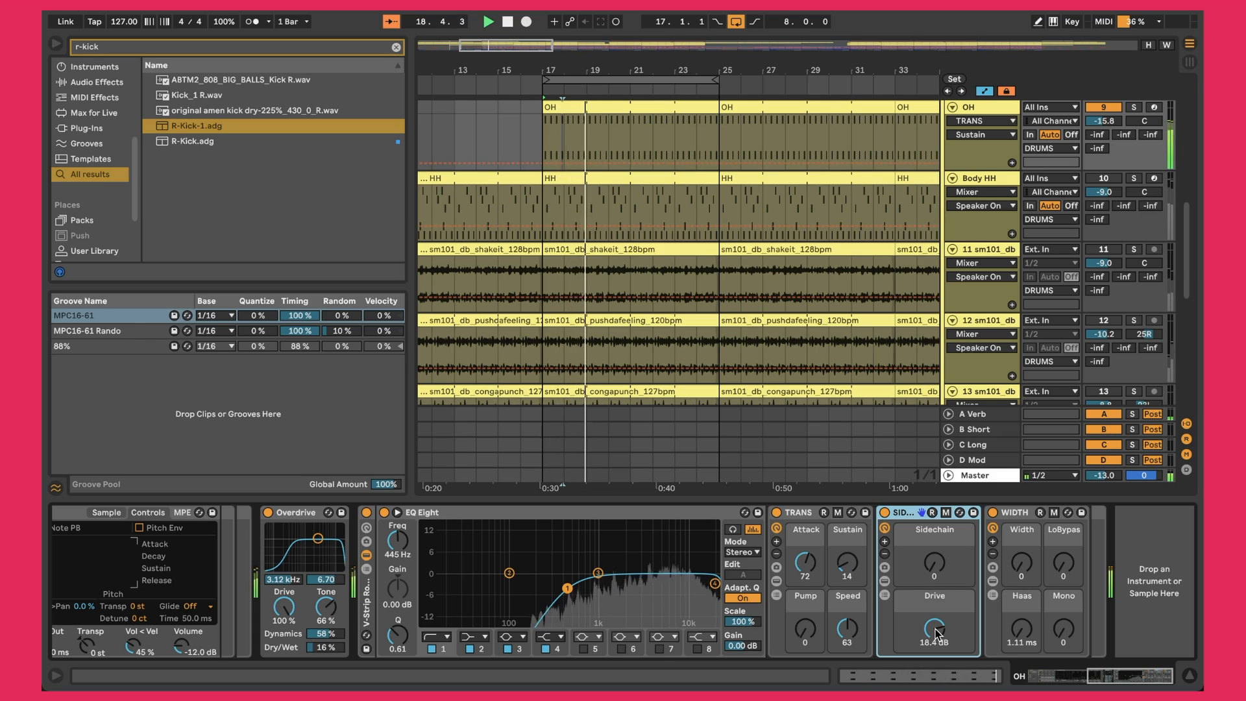
Step: Activate the Body HH track, view the notes of its HH clip, and hide the clip view to show the arrangement
left_click(1009, 182)
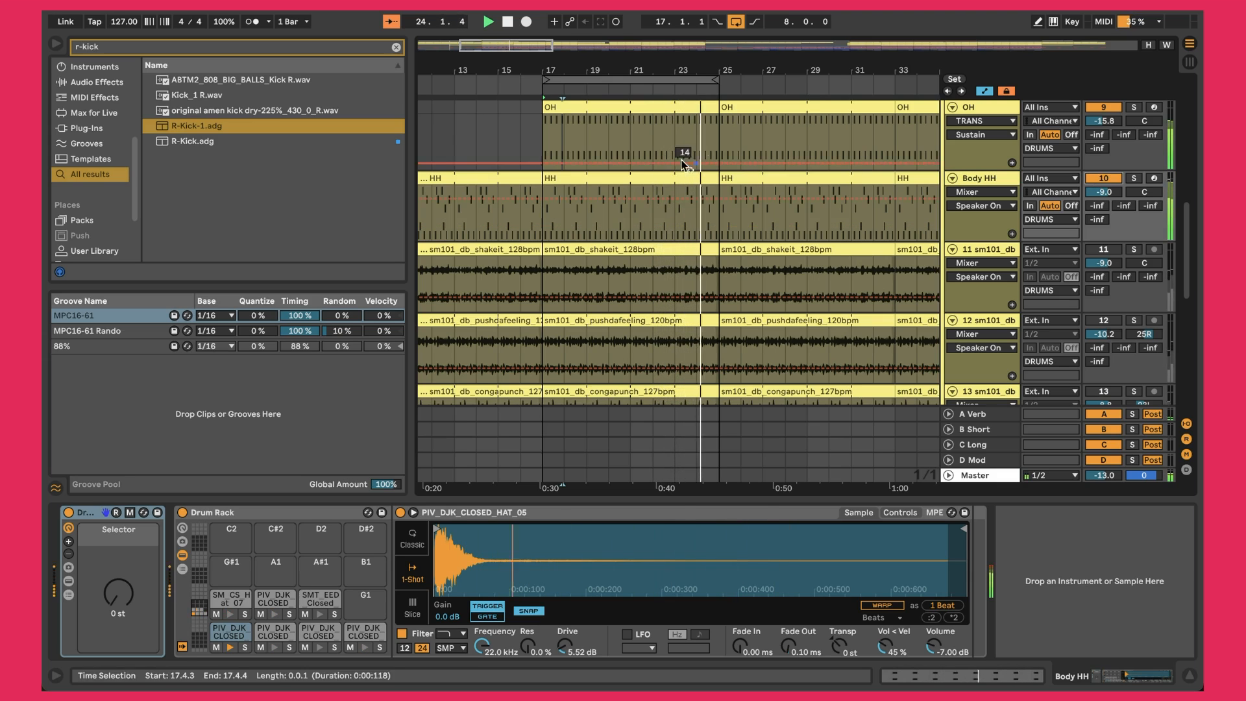
double_click(651, 174)
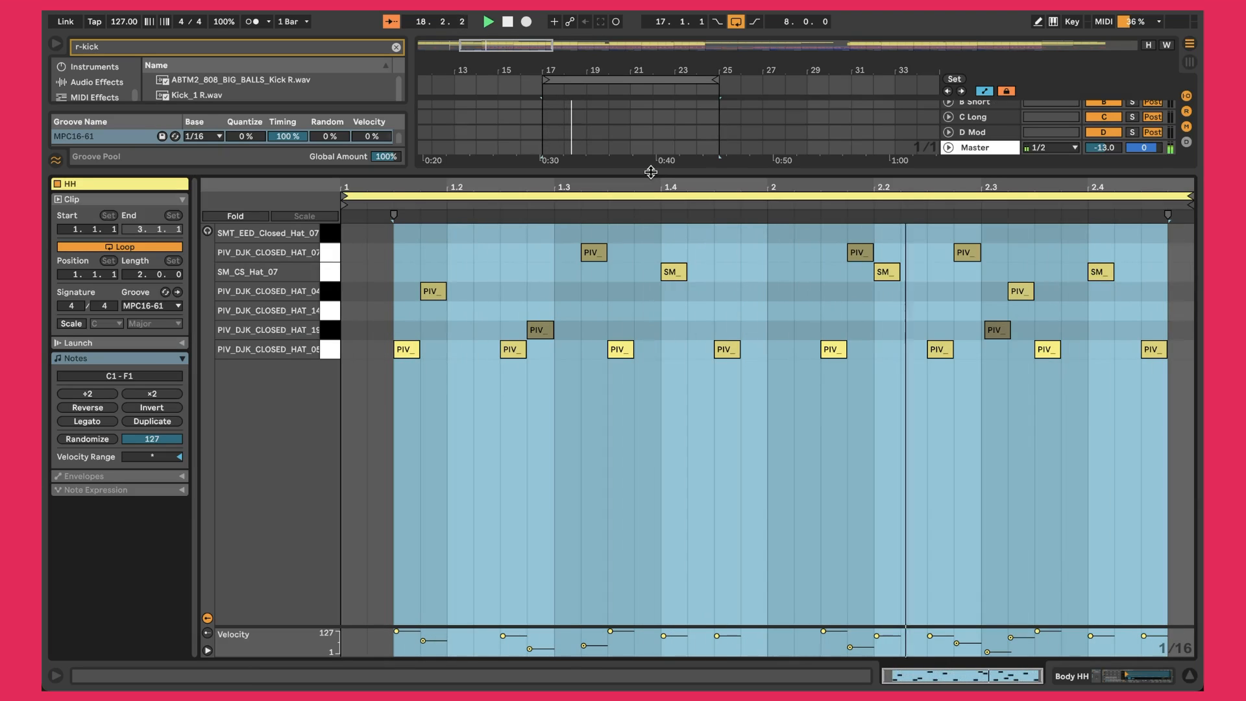
key("super+alt+l")
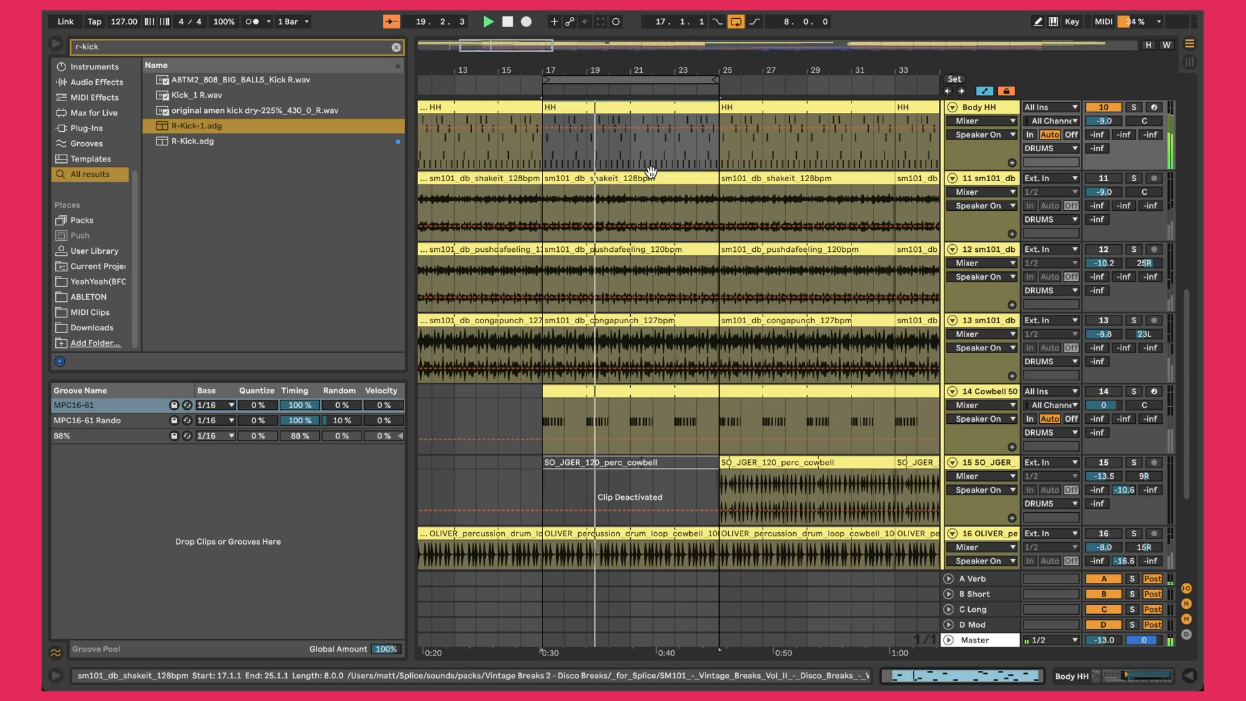
Step: Audition the Body HH track soloed with its volume raised to -0.2 dB, then restore its volume and end the solo
left_click_drag(1103, 122, 1103, 94)
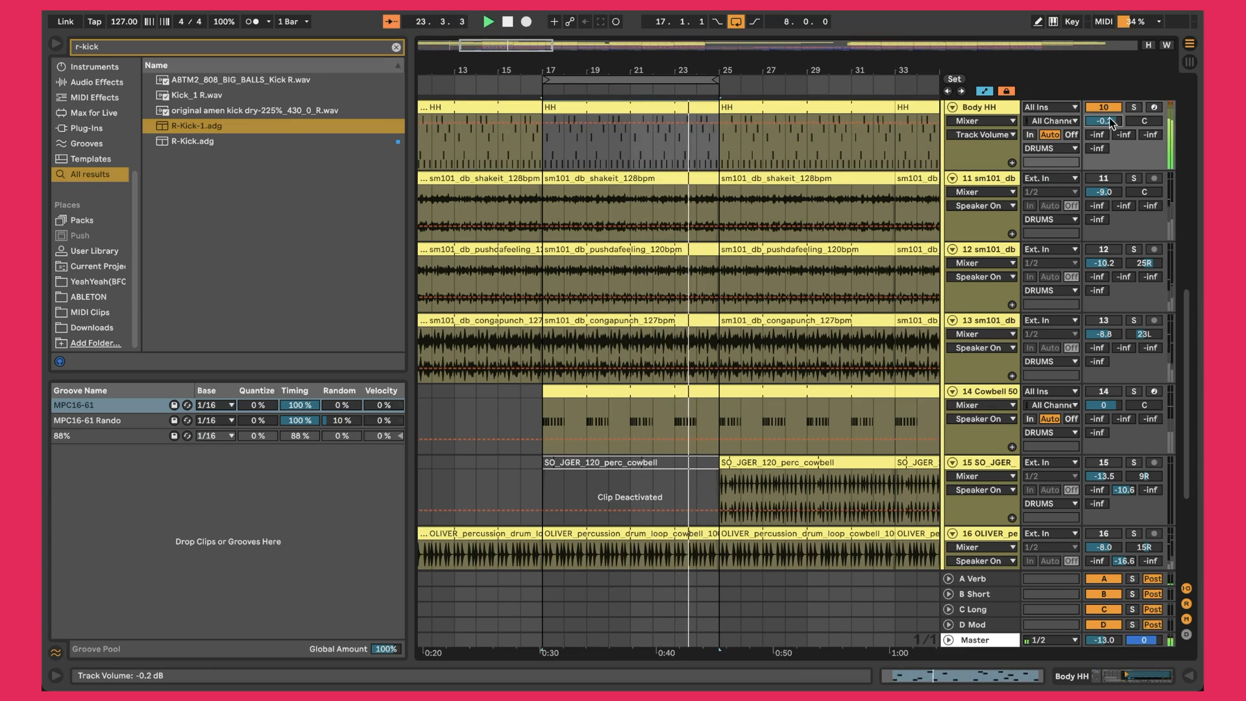
left_click(1133, 108)
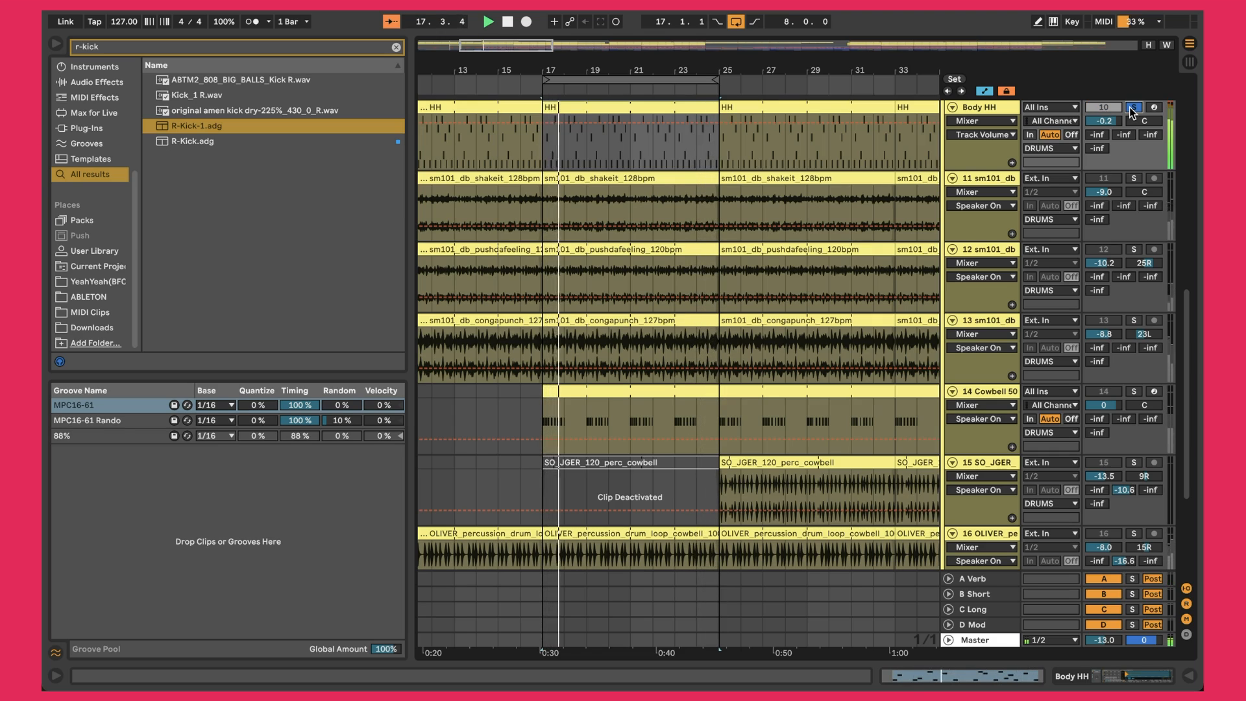
left_click(1132, 108)
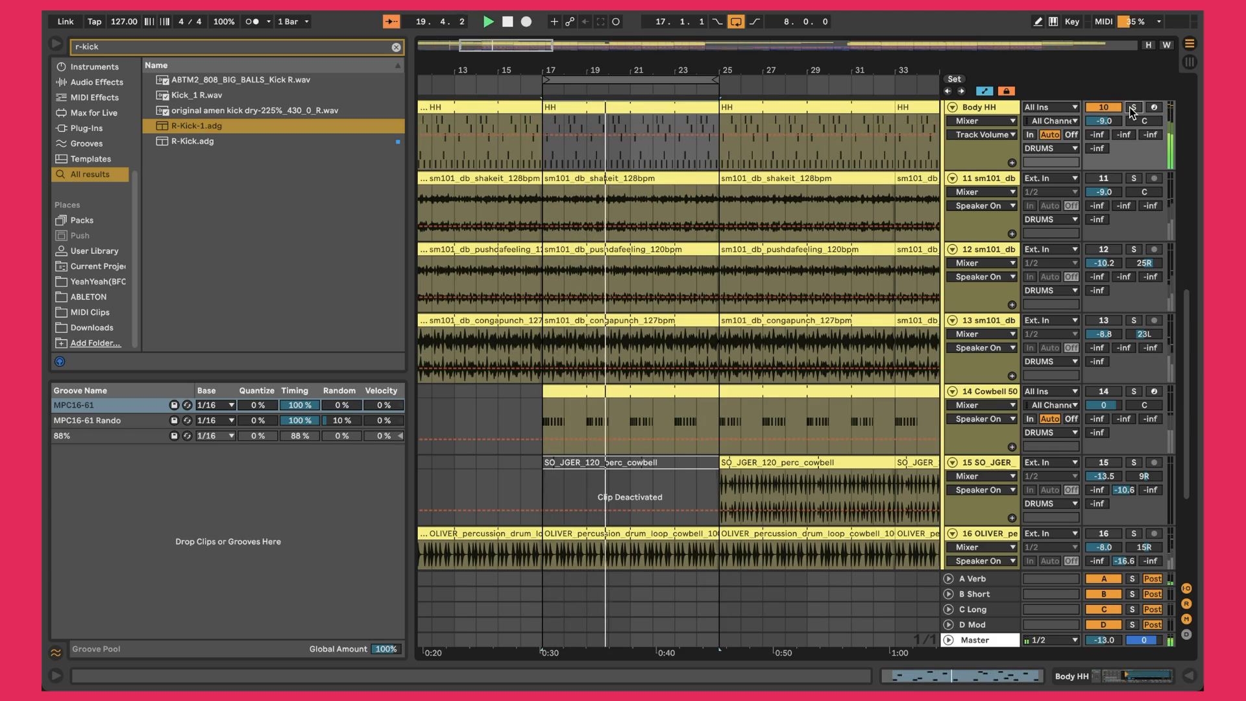
Step: Reopen the HH clip and examine the PIV_DJK_CLOSED_HAT_05 notes, then the other closed-hat notes in its first bar
double_click(600, 112)
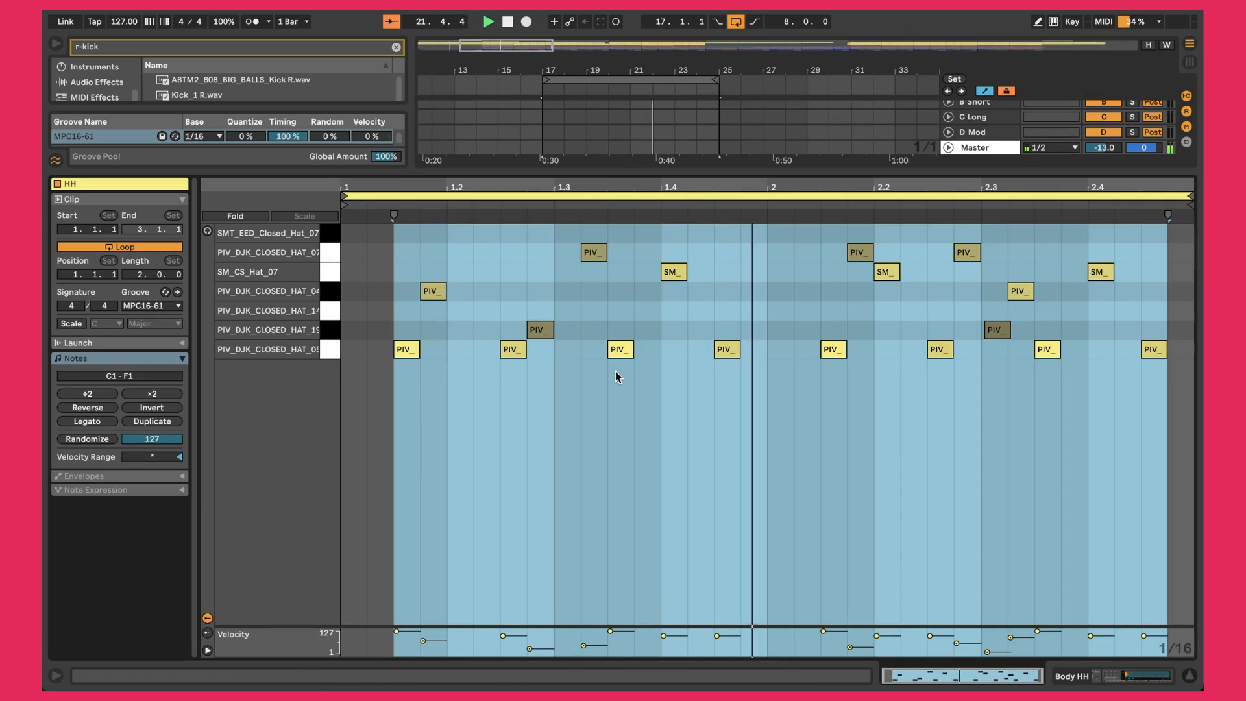
left_click(332, 350)
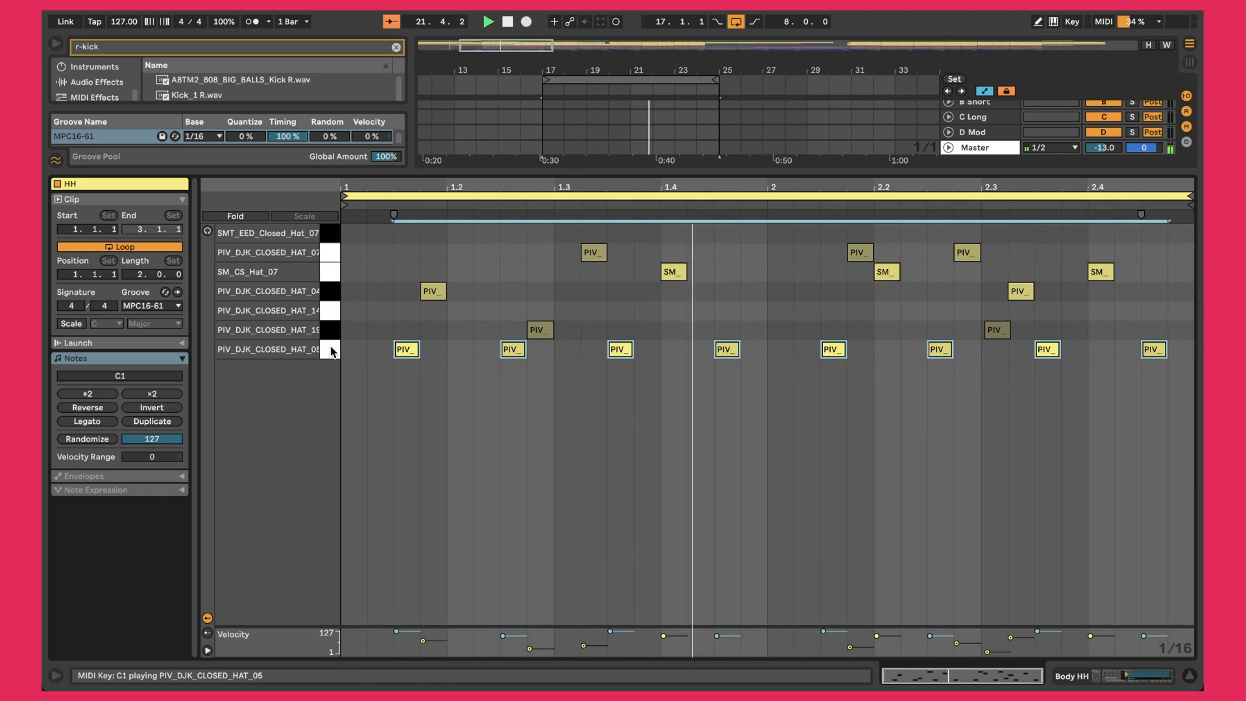
left_click(672, 386)
left_click_drag(388, 237, 693, 336)
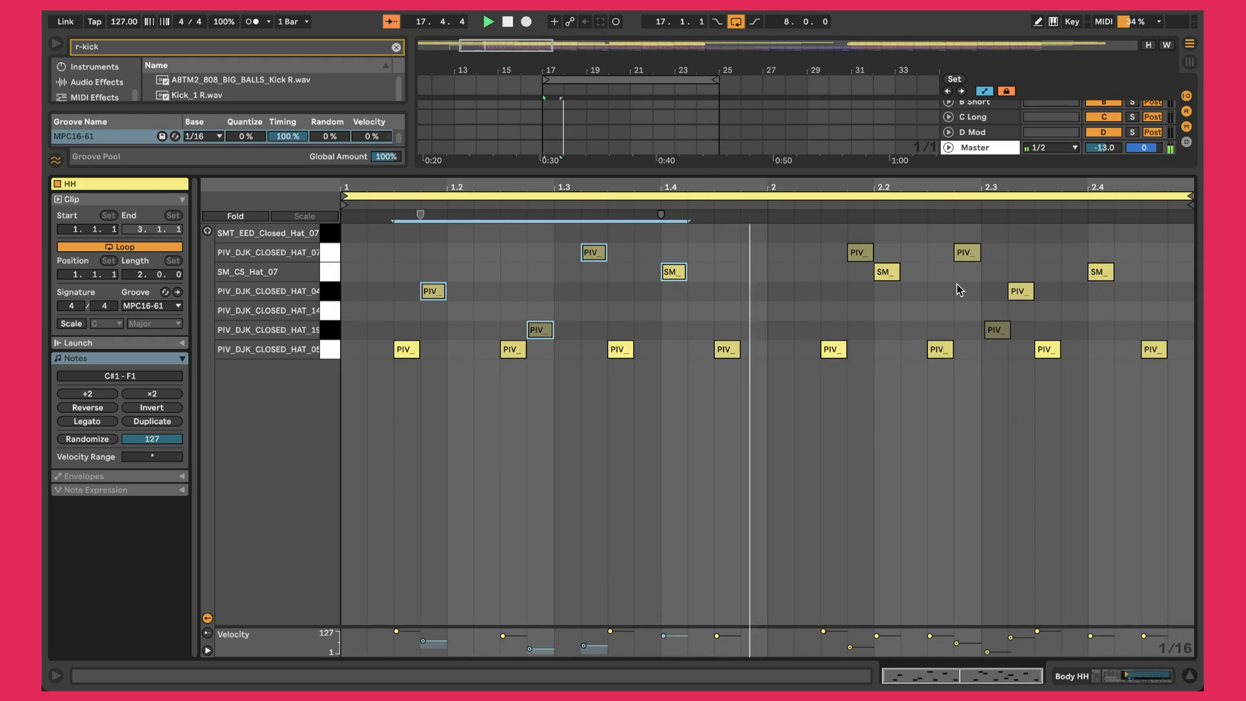
Step: Select all notes in the HH clip and inspect the velocities of individual closed-hat hits
left_click(363, 255)
key("ctrl+a")
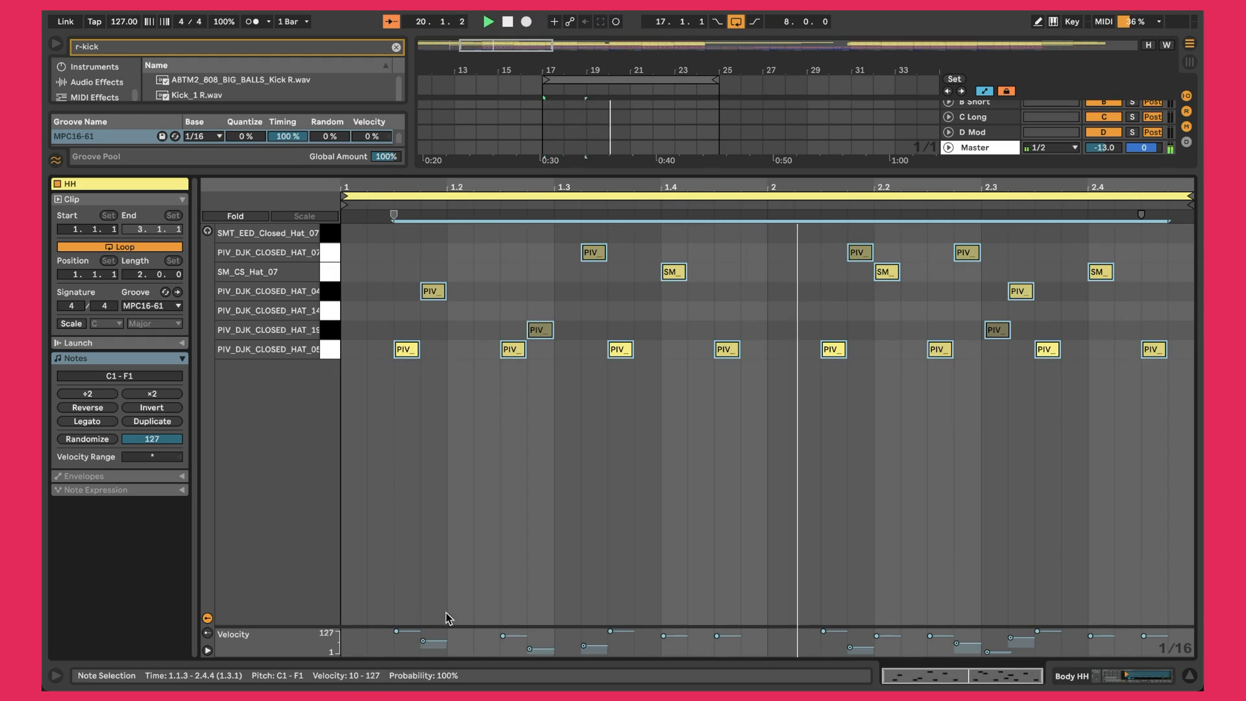
left_click(592, 649)
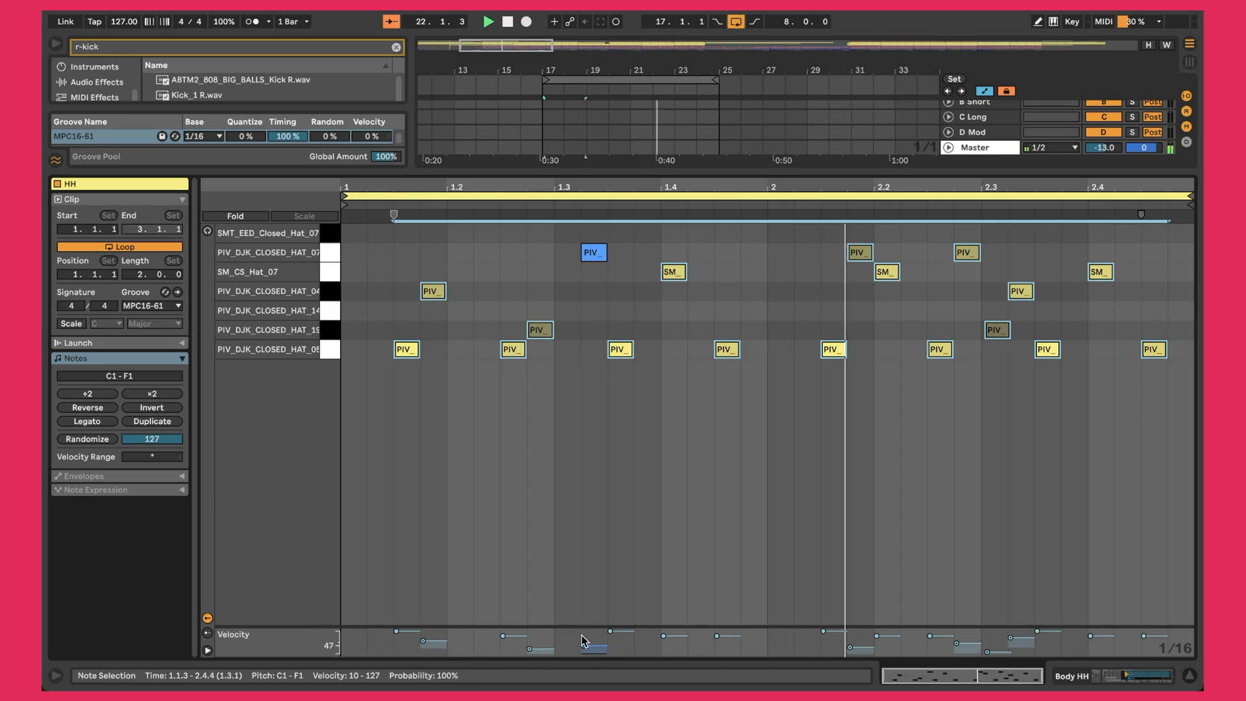
left_click(428, 641)
left_click(609, 633)
left_click(897, 637)
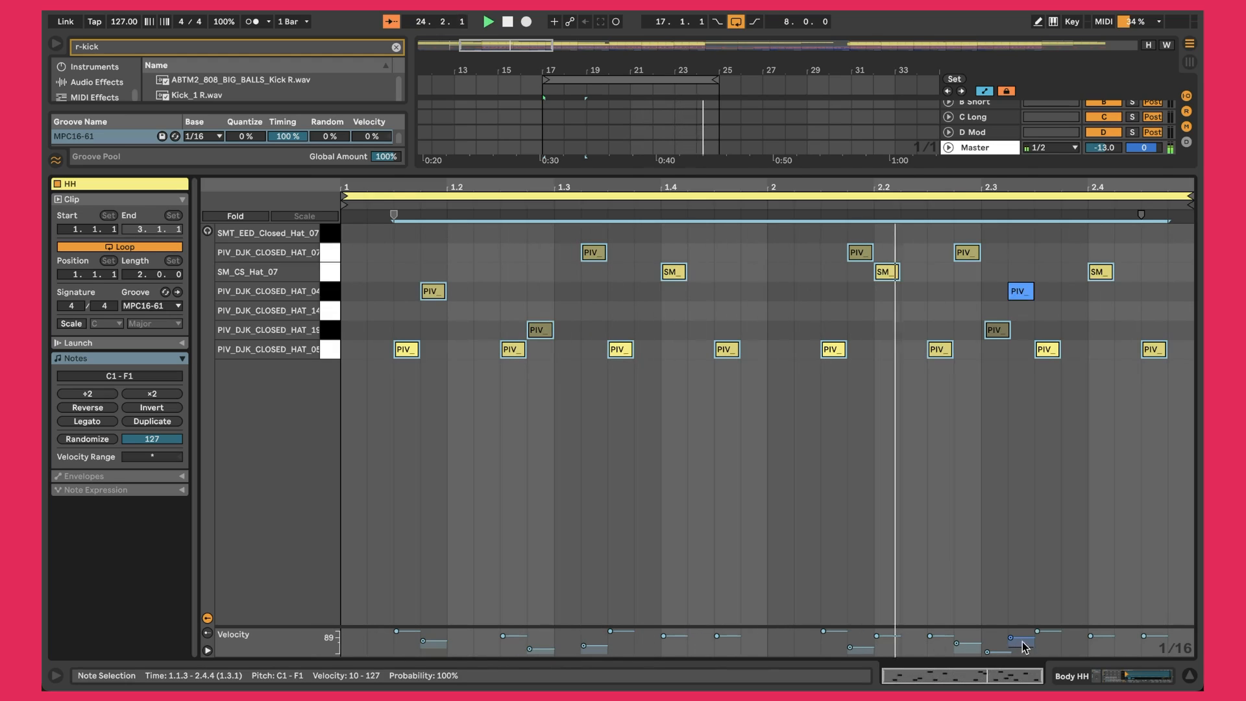
Step: Deselect the HH notes, hide the clip view, and look over the KICK, Snare, Clap, OH and Body HH tracks in the arrangement
left_click(653, 500)
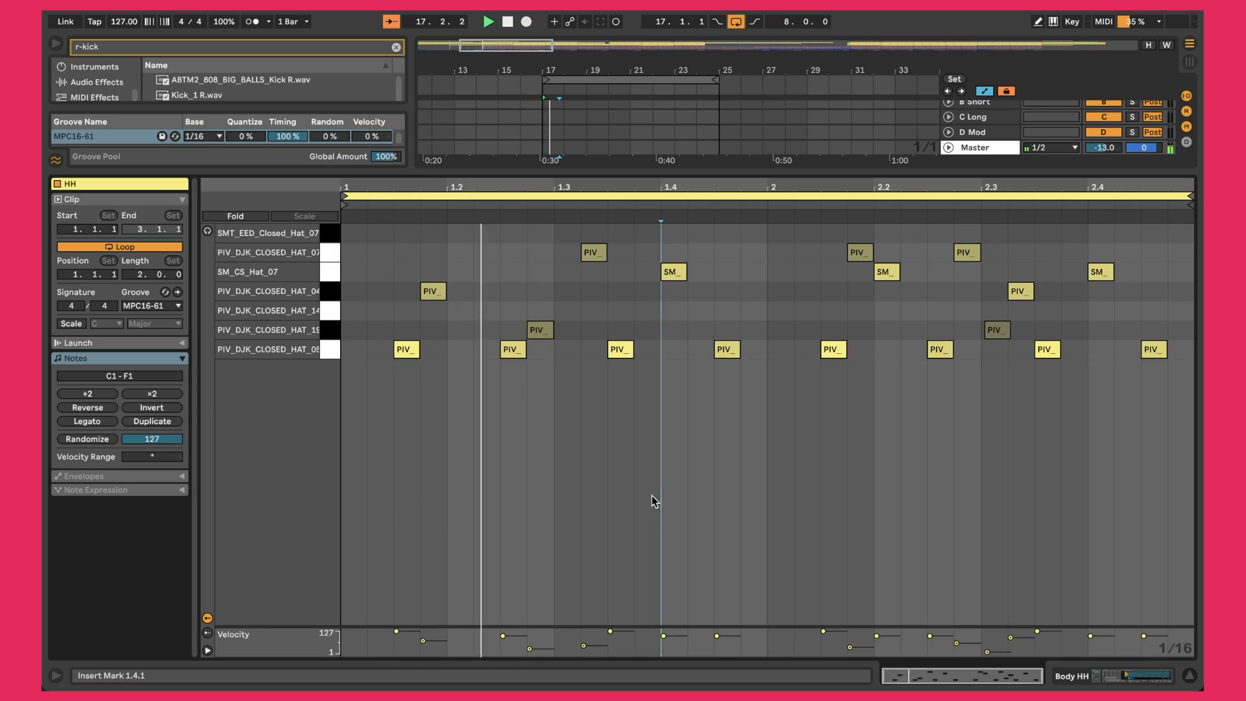
key("shift+Tab")
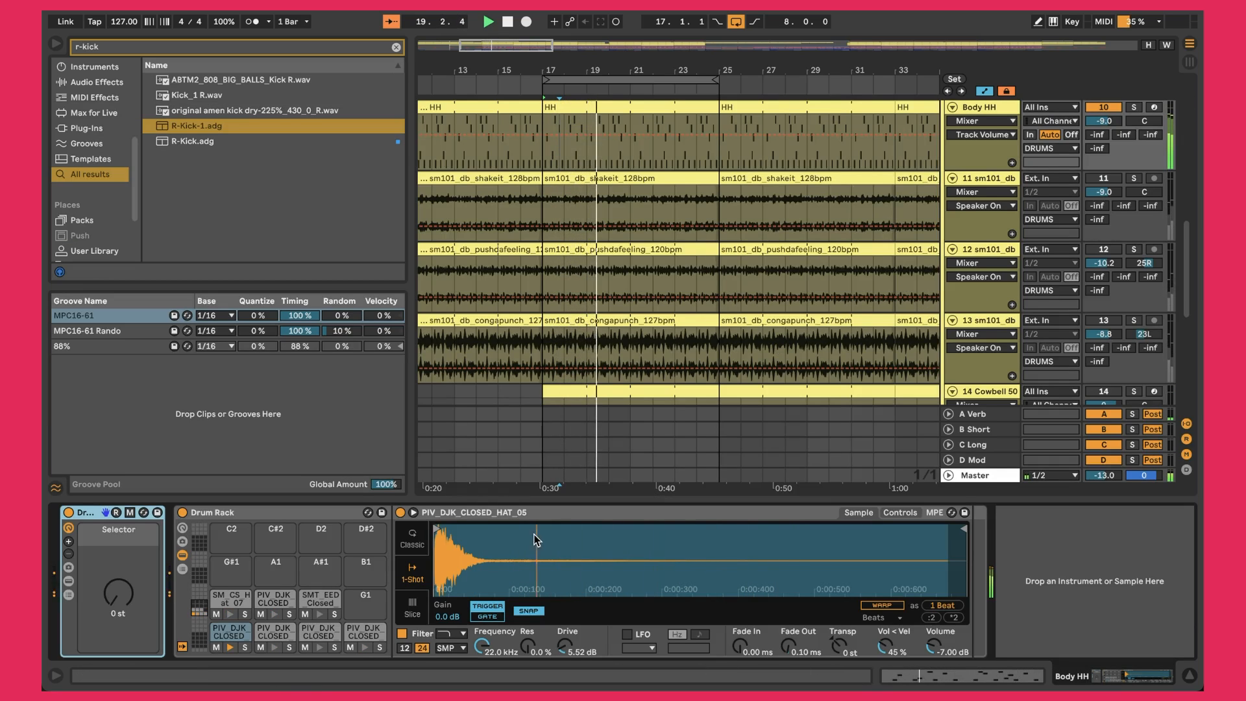
scroll(920, 443, "up", 1)
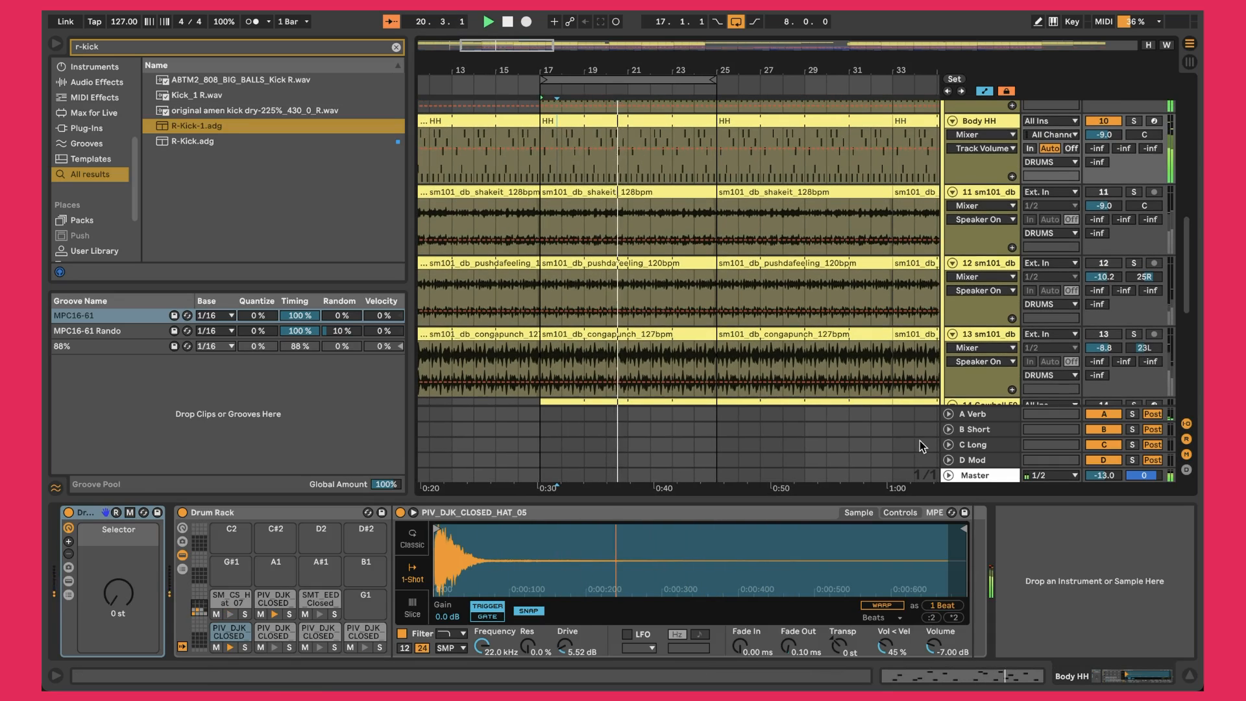
scroll(868, 307, "up", 1)
left_click(869, 306)
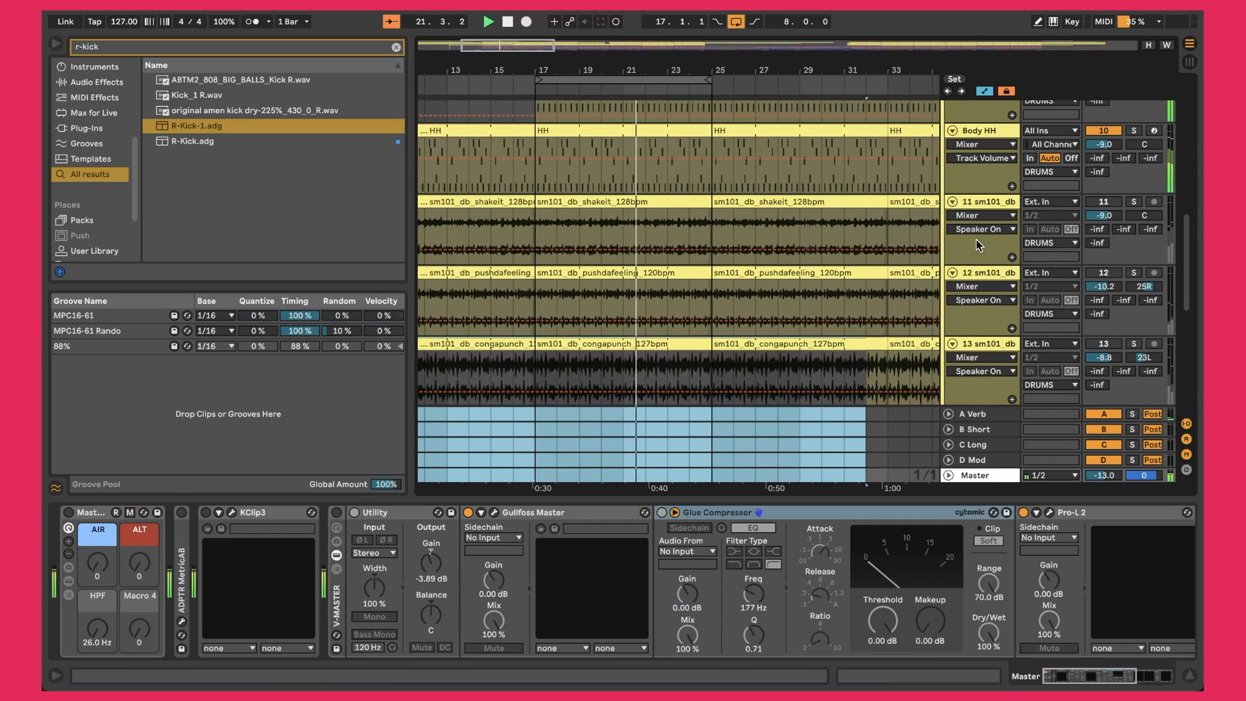
scroll(847, 196, "up", 6)
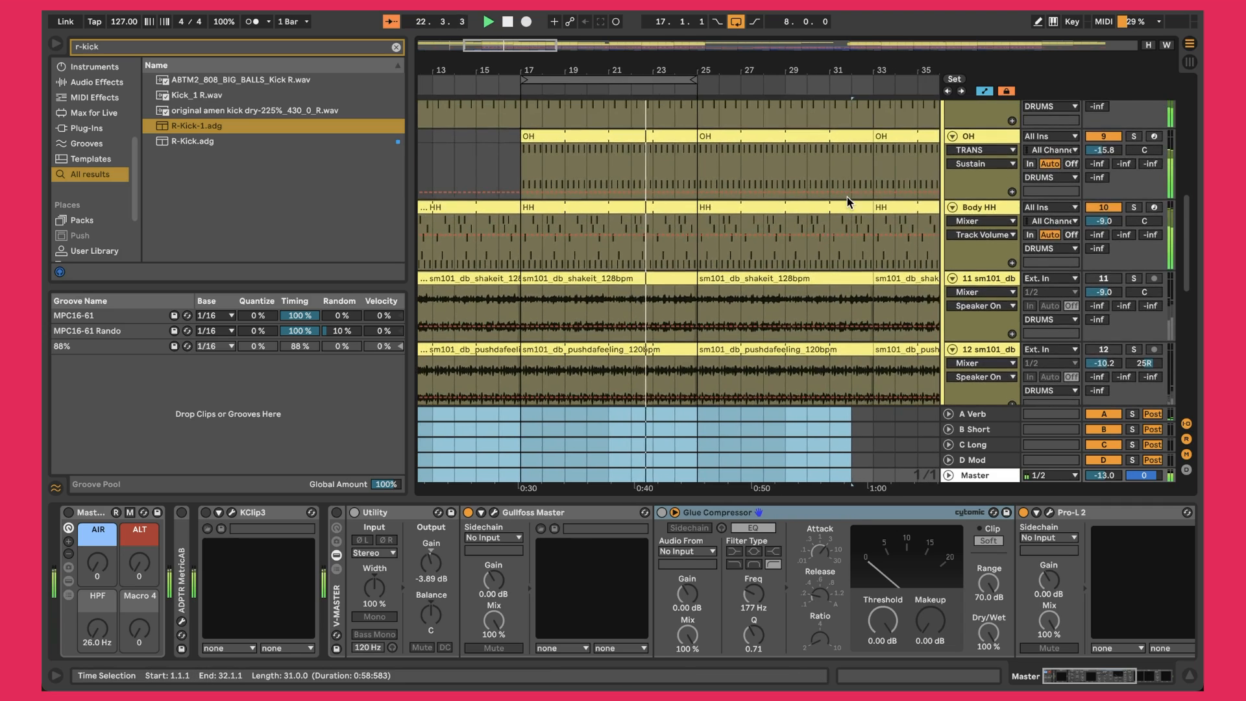
scroll(847, 197, "up", 5)
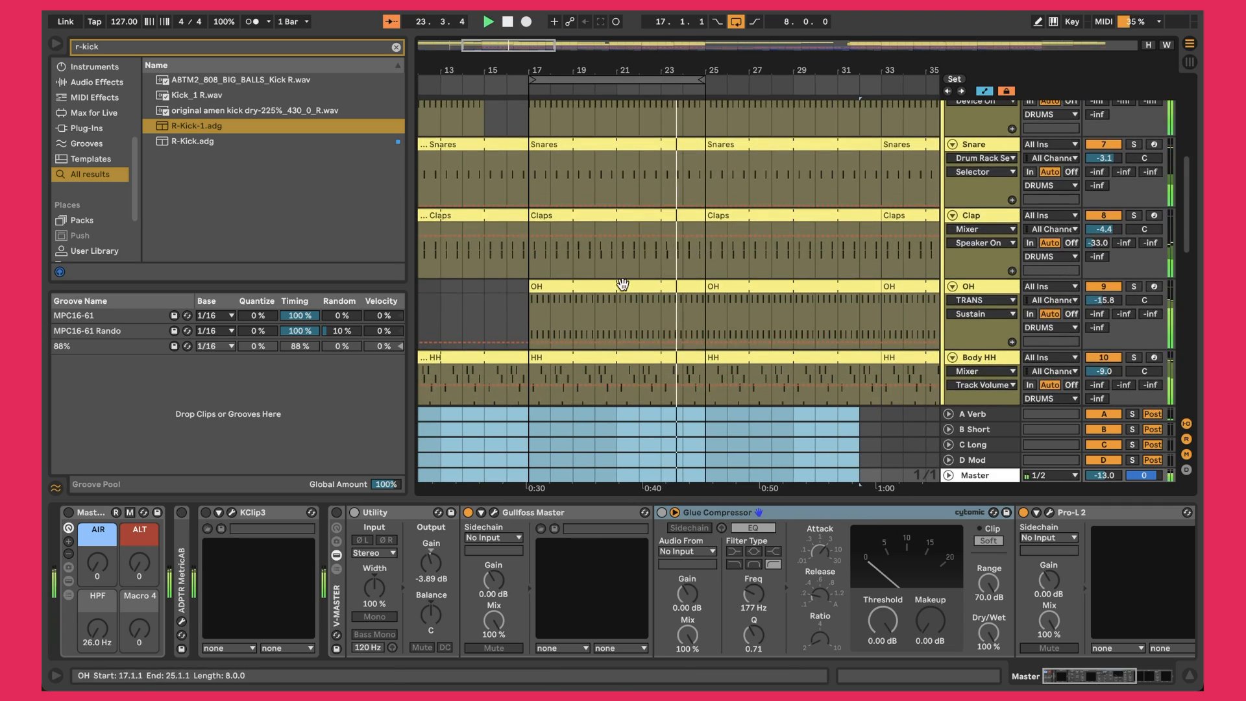
scroll(620, 283, "up", 3)
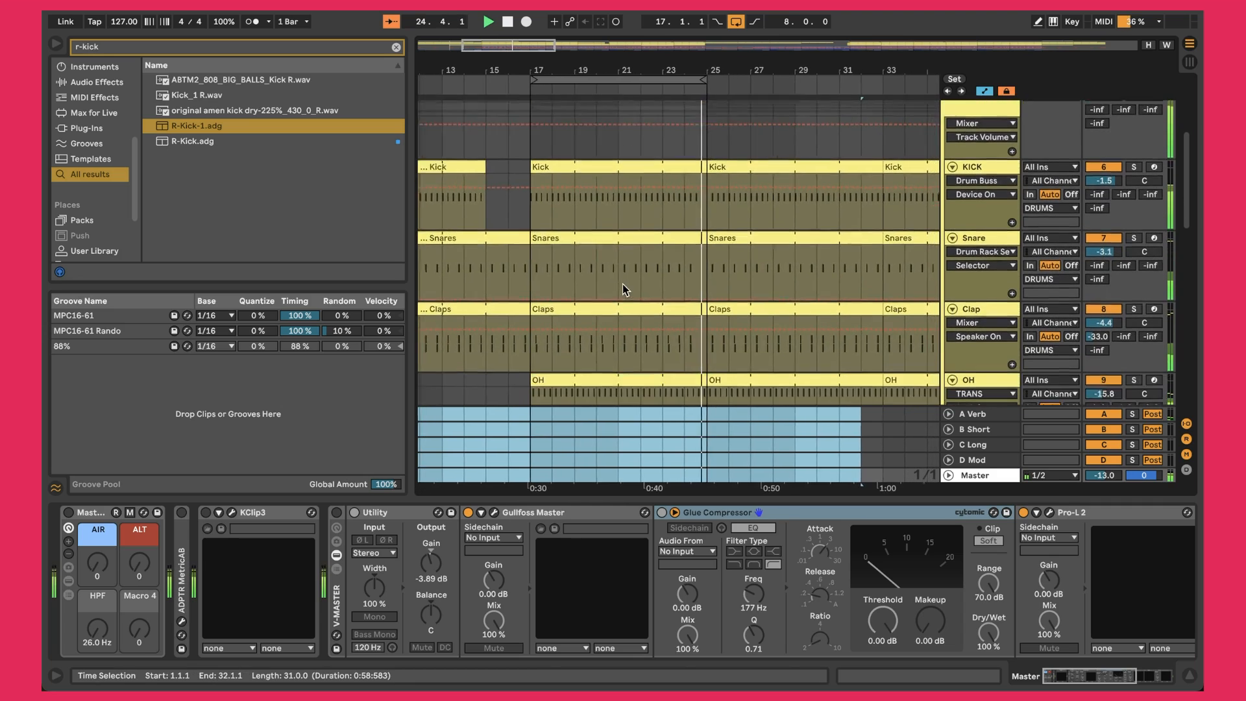
scroll(621, 284, "down", 5)
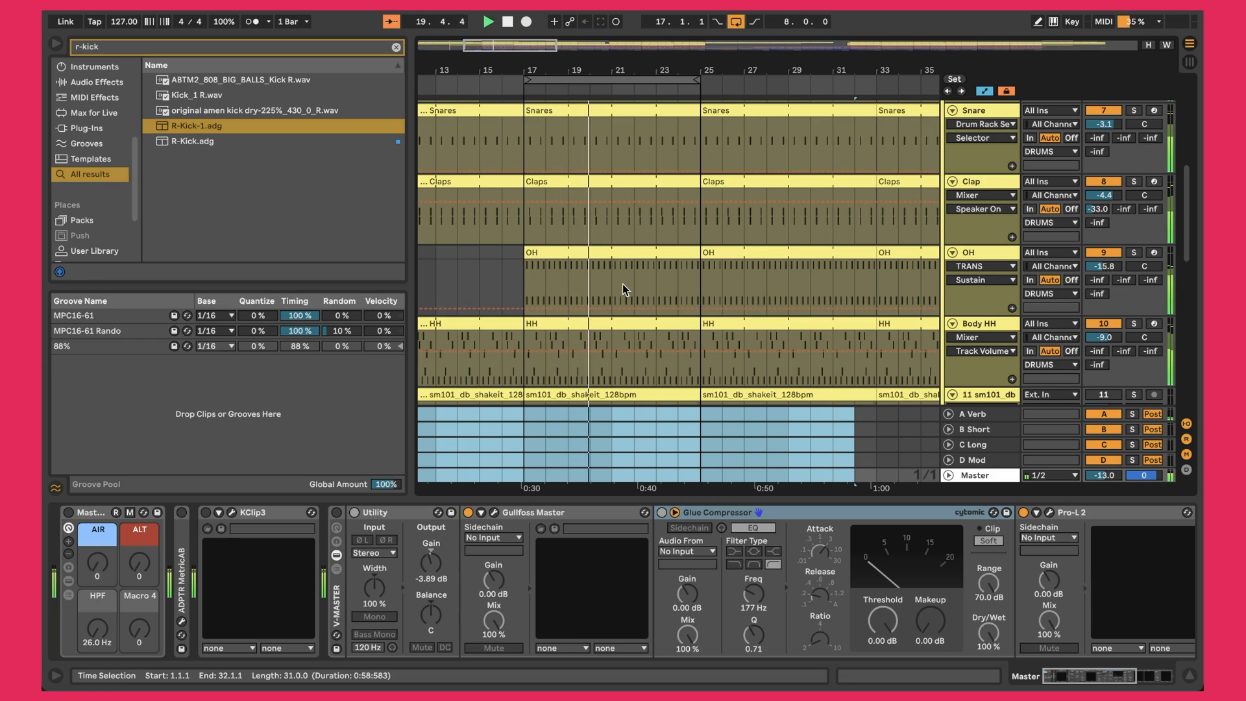
Step: Look over the percussion tracks below Body HH, covering the shakeit, pushdafeeling, congapunch and cowbell parts
scroll(621, 283, "down", 5)
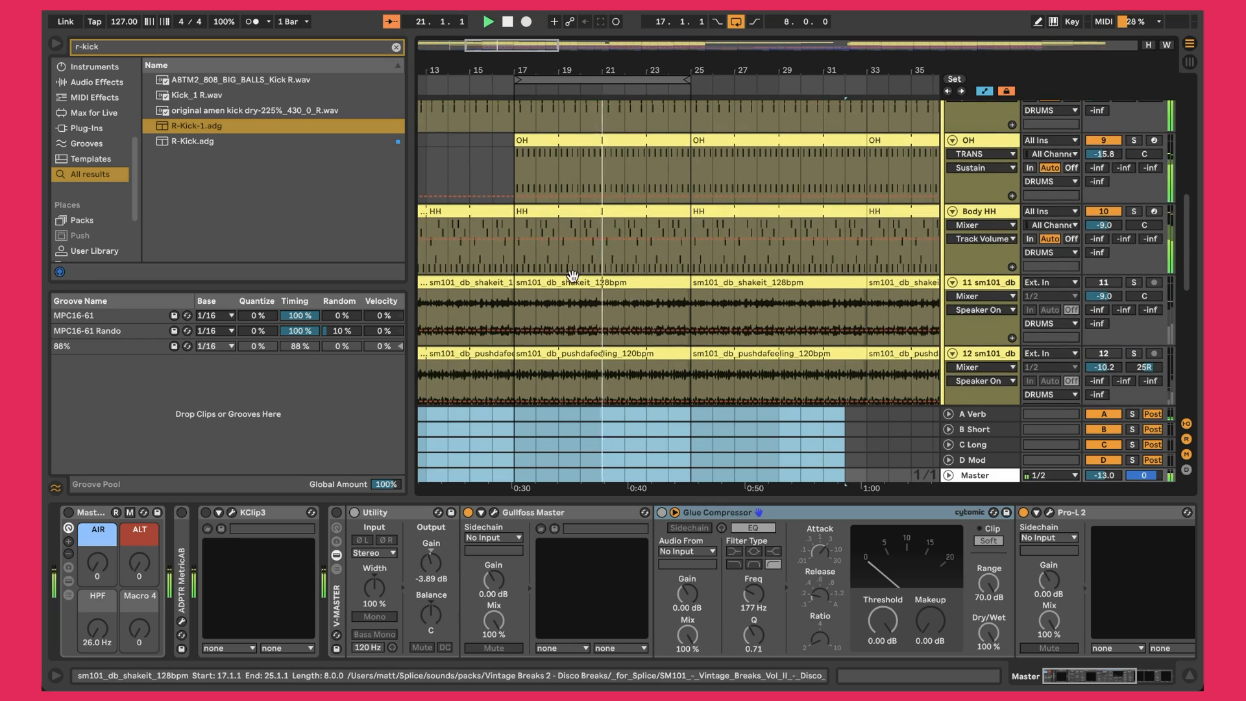
left_click(572, 278)
left_click(568, 353)
scroll(568, 352, "down", 7)
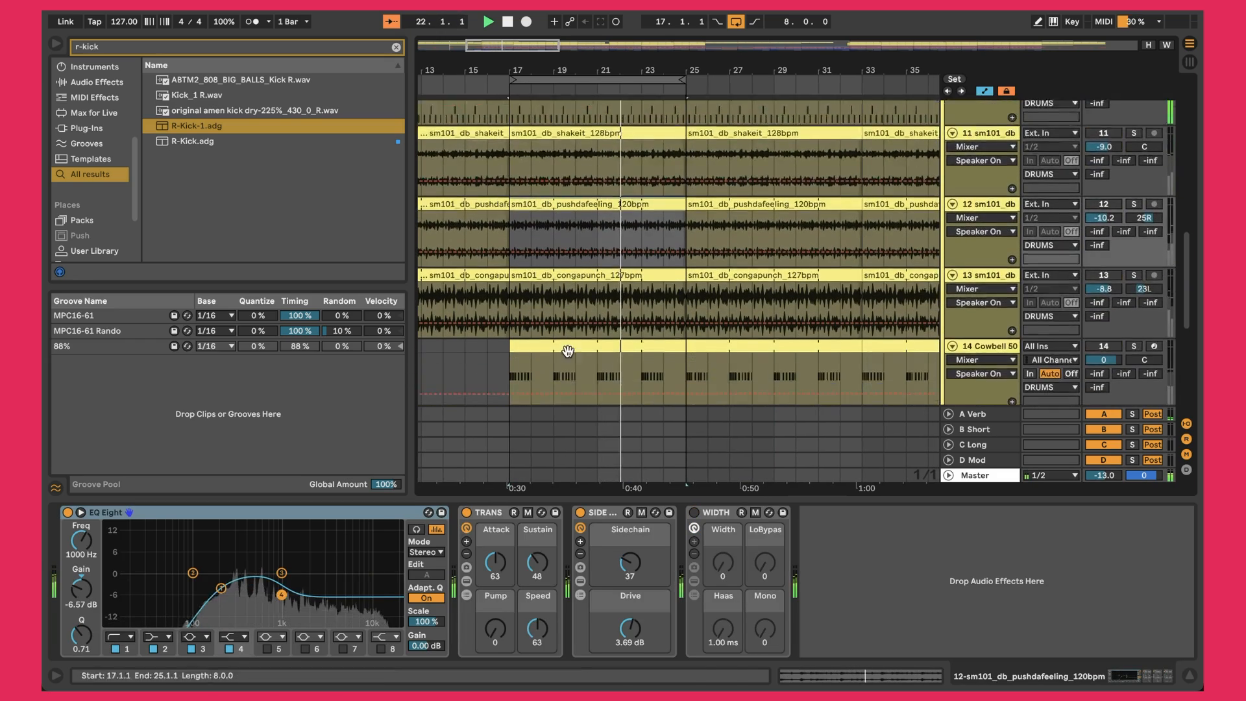
scroll(567, 352, "down", 3)
scroll(567, 352, "up", 8)
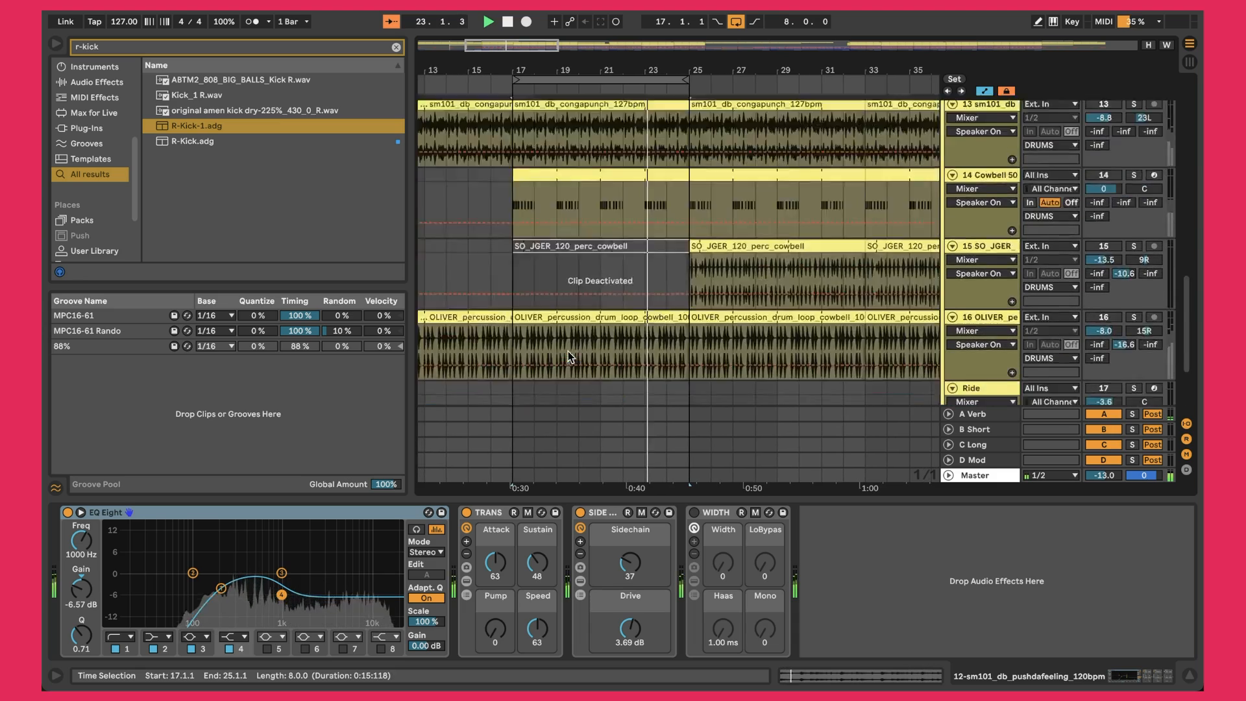
scroll(567, 351, "up", 1)
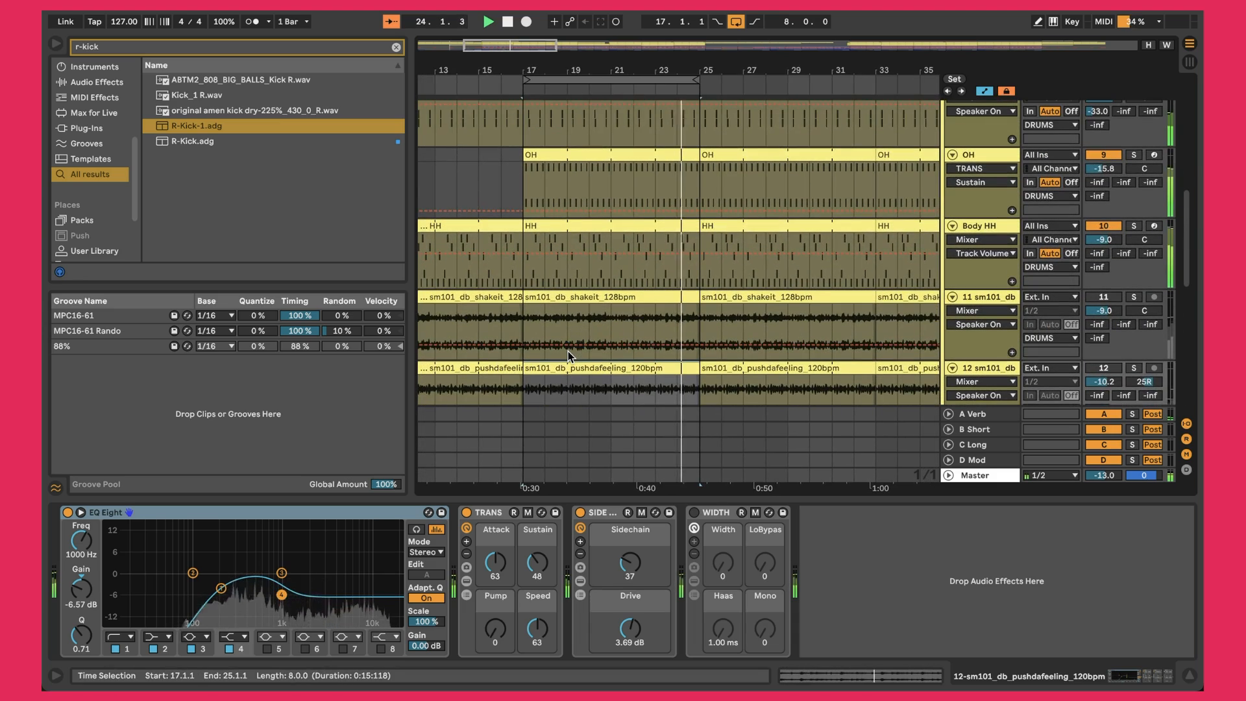
scroll(567, 352, "down", 3)
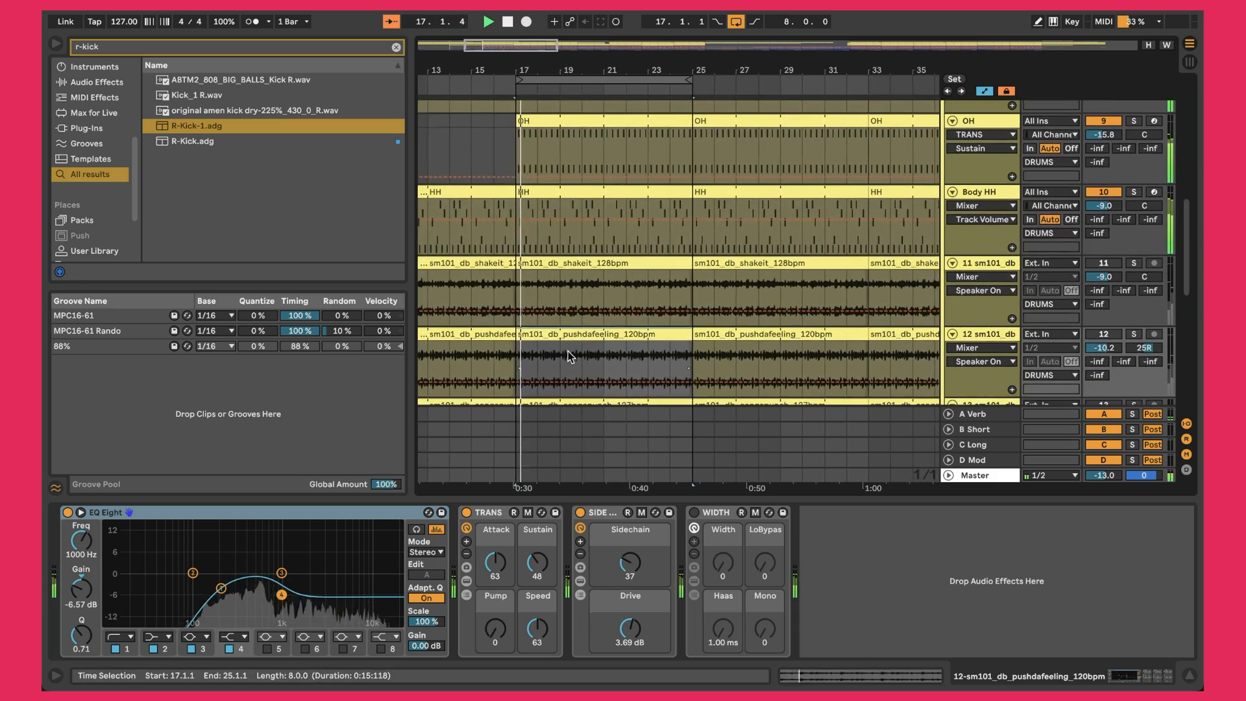
scroll(568, 356, "down", 1)
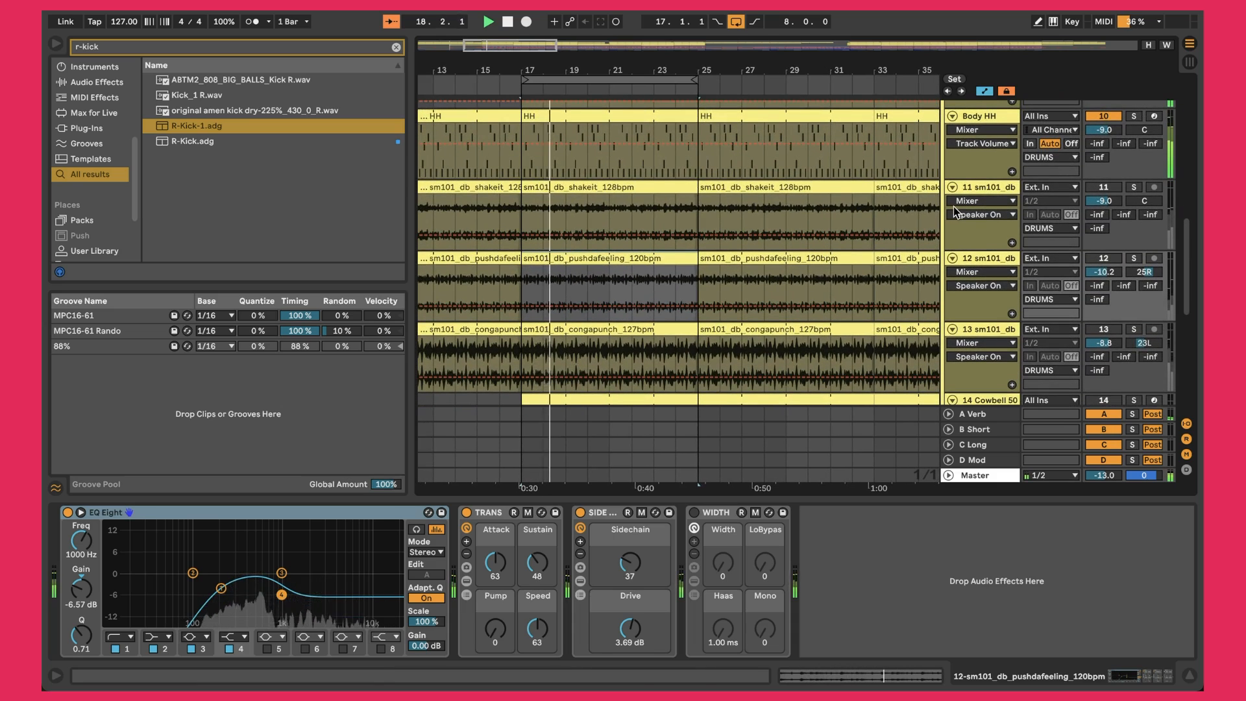
Step: Select the sm101_db_shakeit_128bpm clip at bar 17, activate track 11, and show the track's devices
left_click(667, 184)
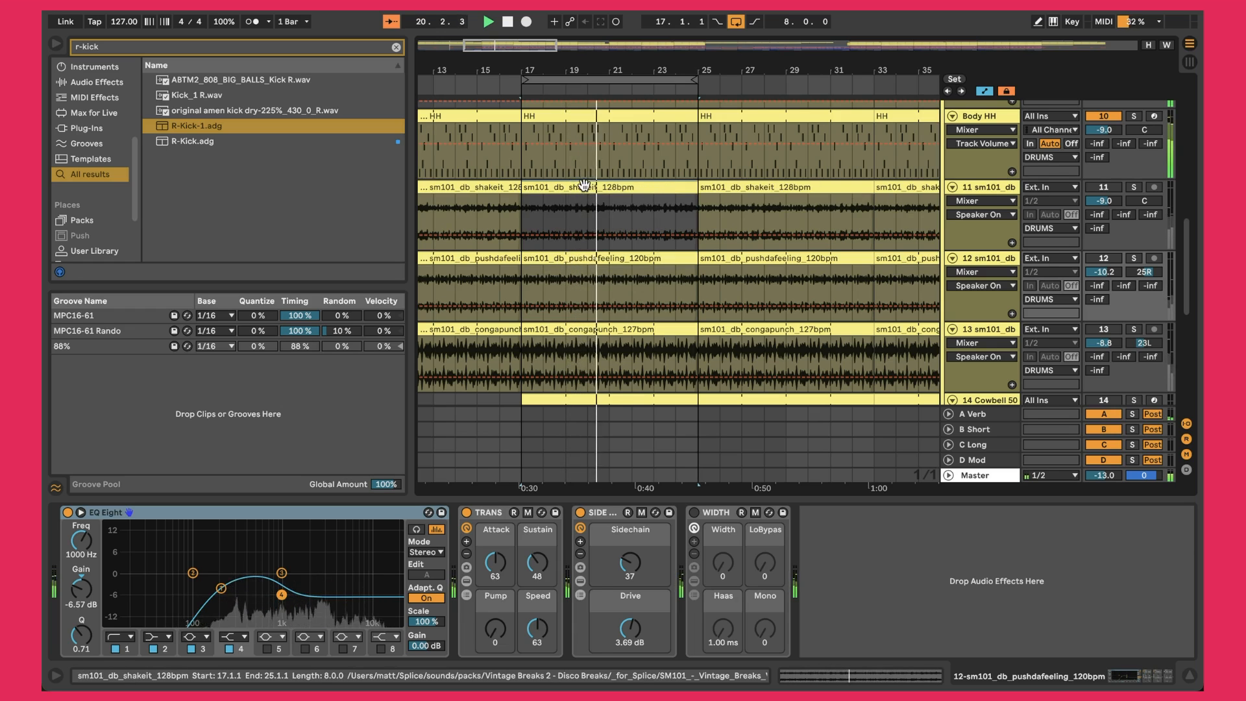
left_click(1105, 188)
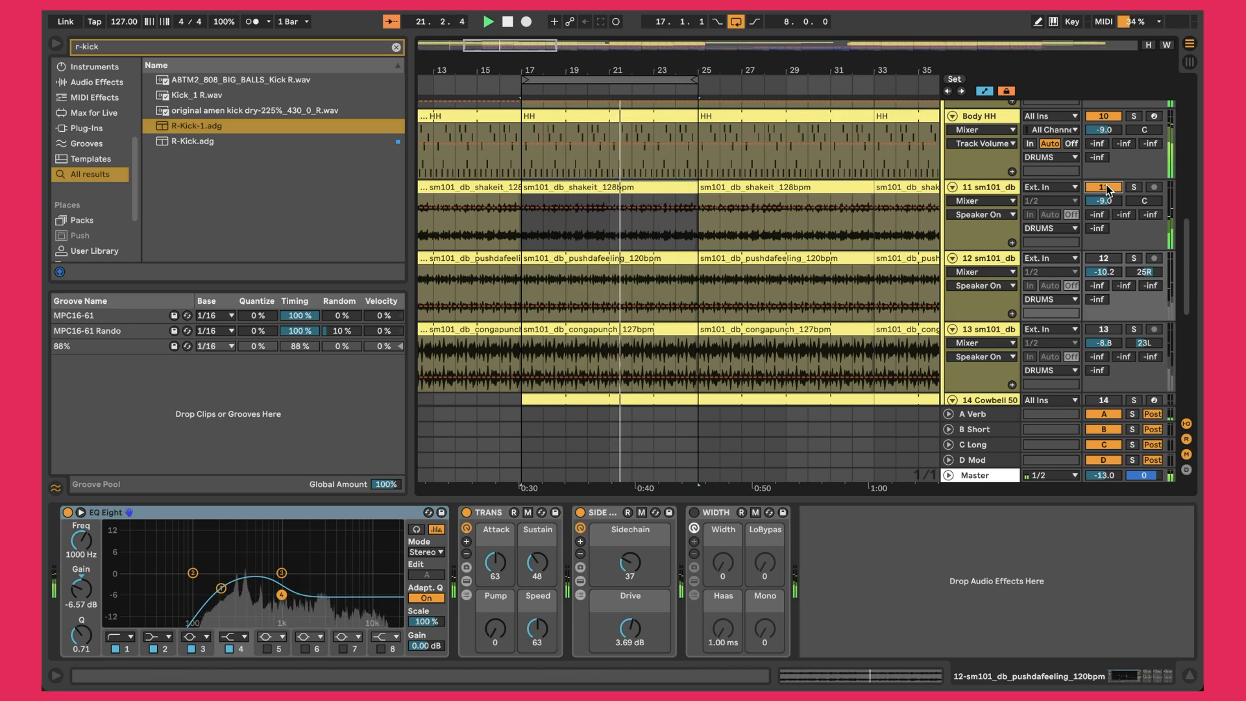
left_click(982, 187)
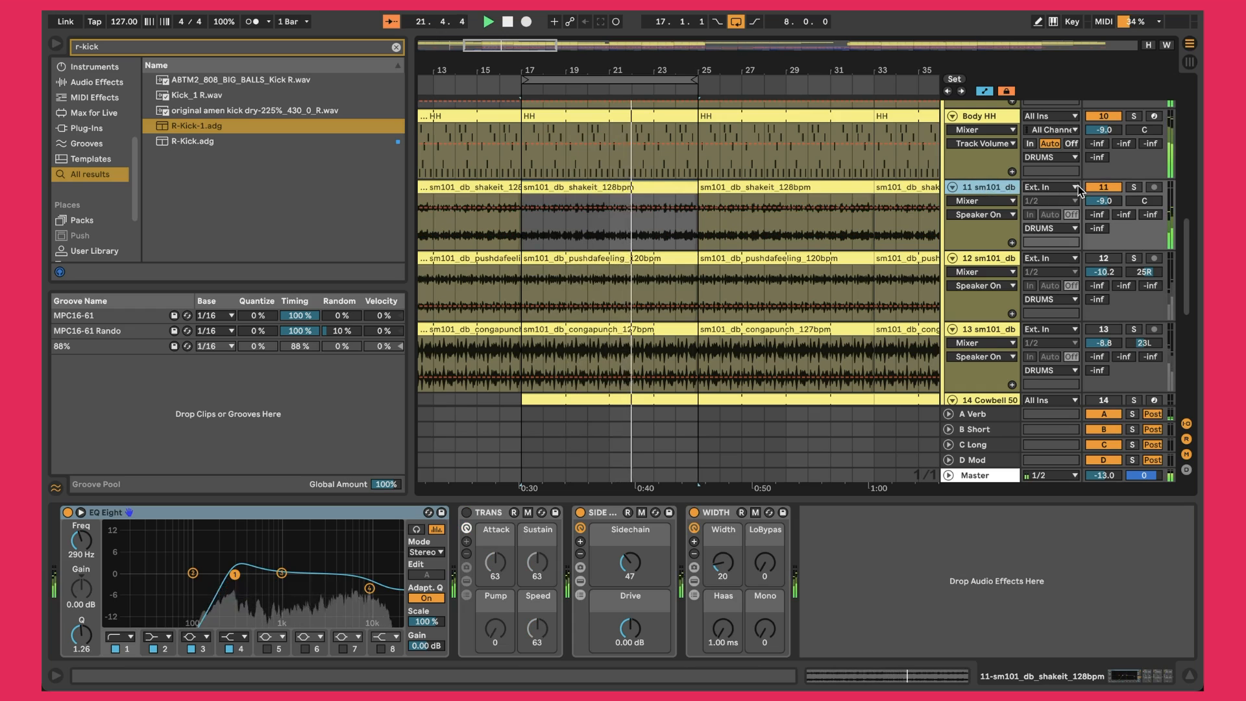
Step: Audition the shakeit loop on track 11 soloed and against the other drums, ending with the solo off
left_click(1134, 187)
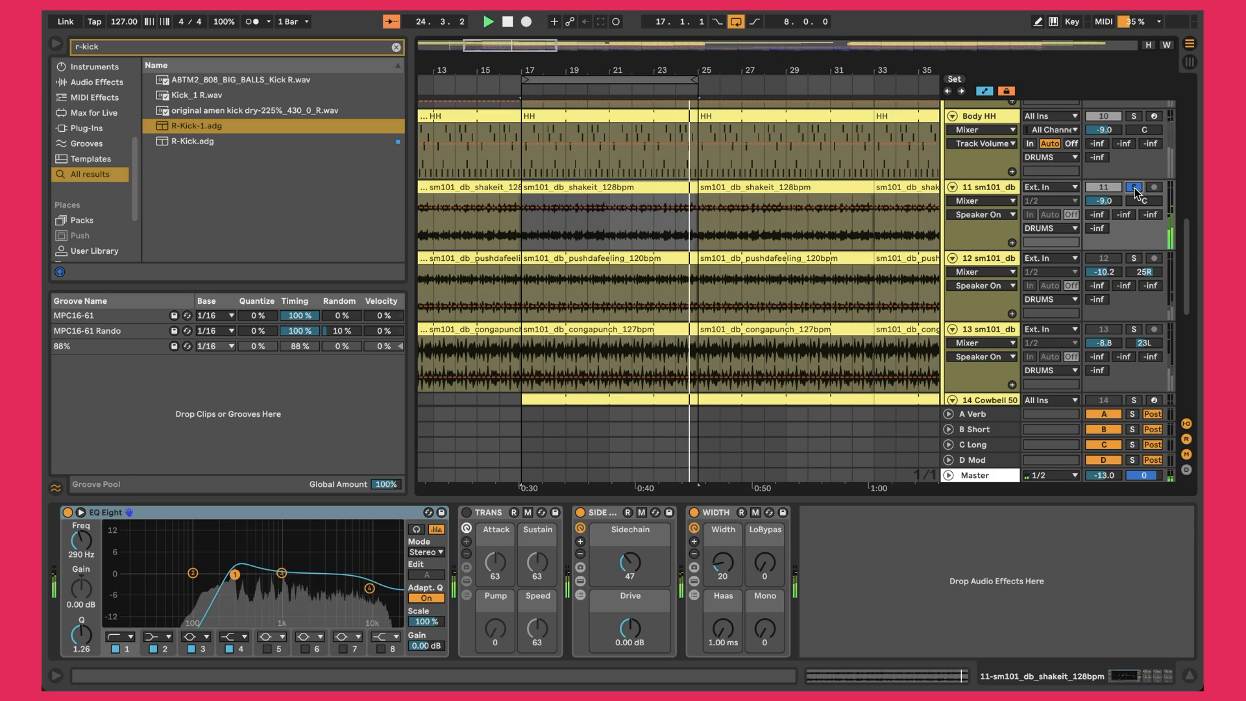
left_click(1134, 188)
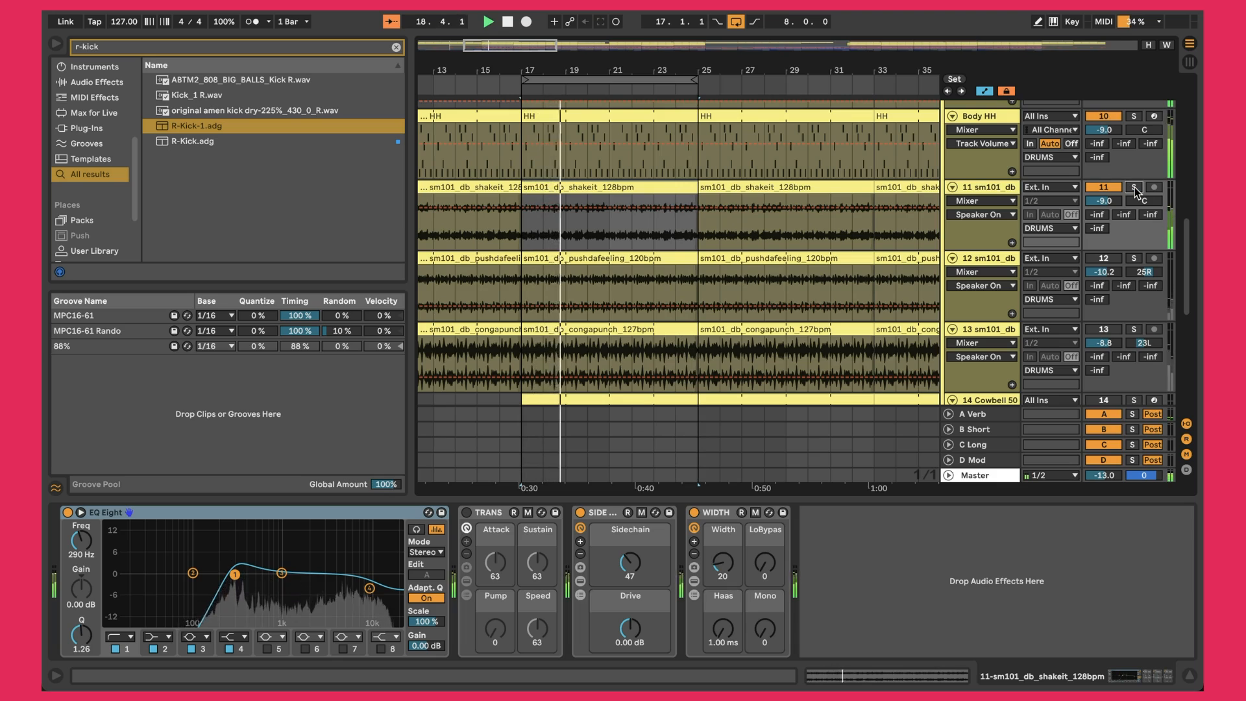
left_click(1134, 188)
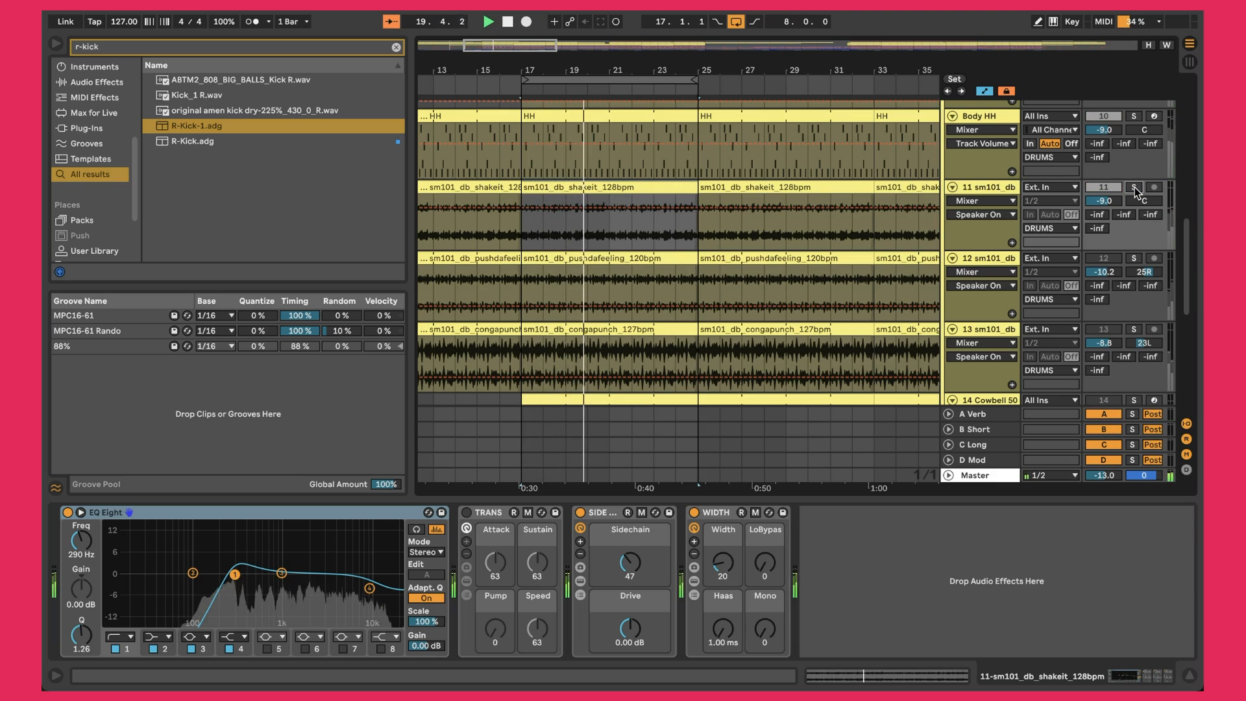
left_click(1135, 188)
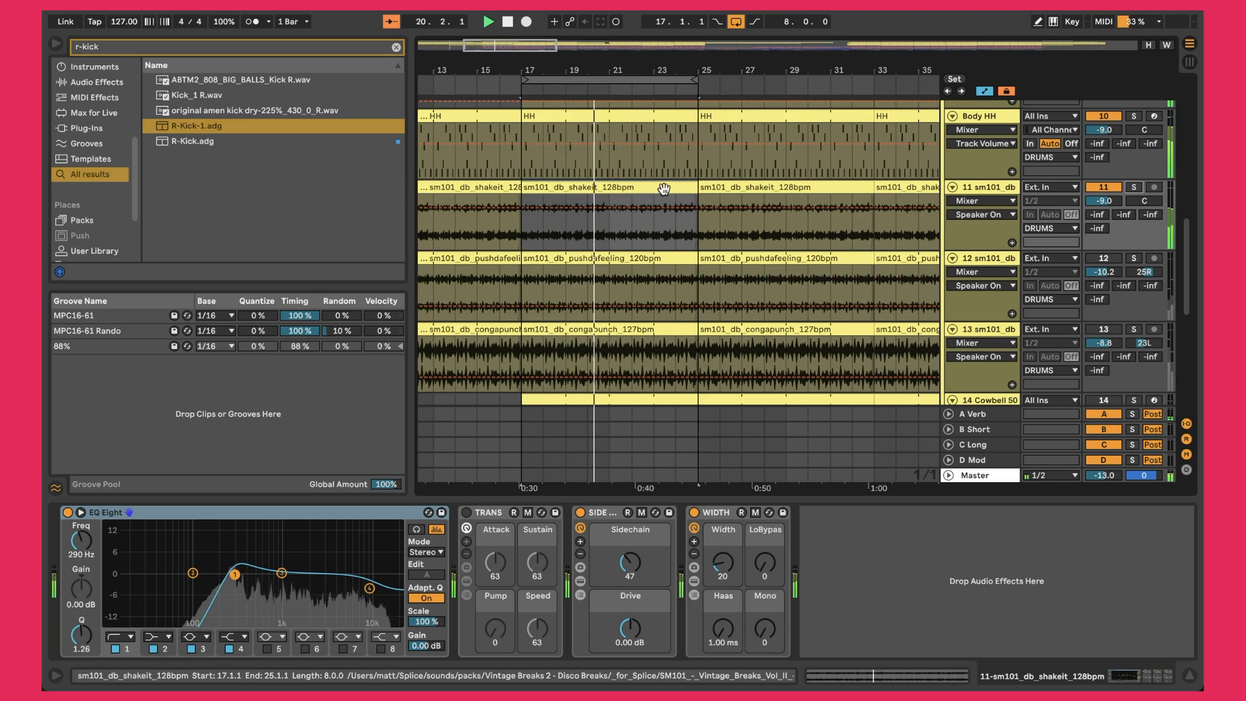
Step: Open the sm101_db_shakeit_128bpm clip and examine its warp mode, Preserve setting and transient loop mode
double_click(607, 186)
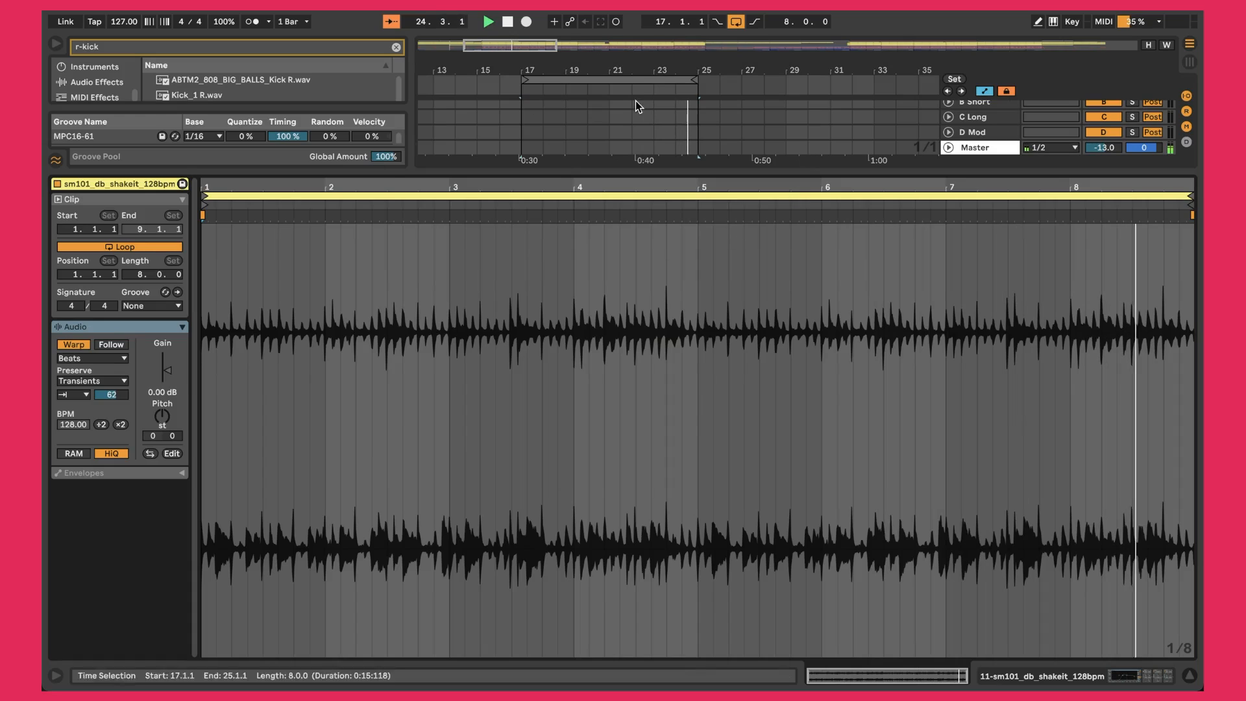
left_click(75, 359)
left_click(75, 359)
left_click(77, 381)
left_click(77, 381)
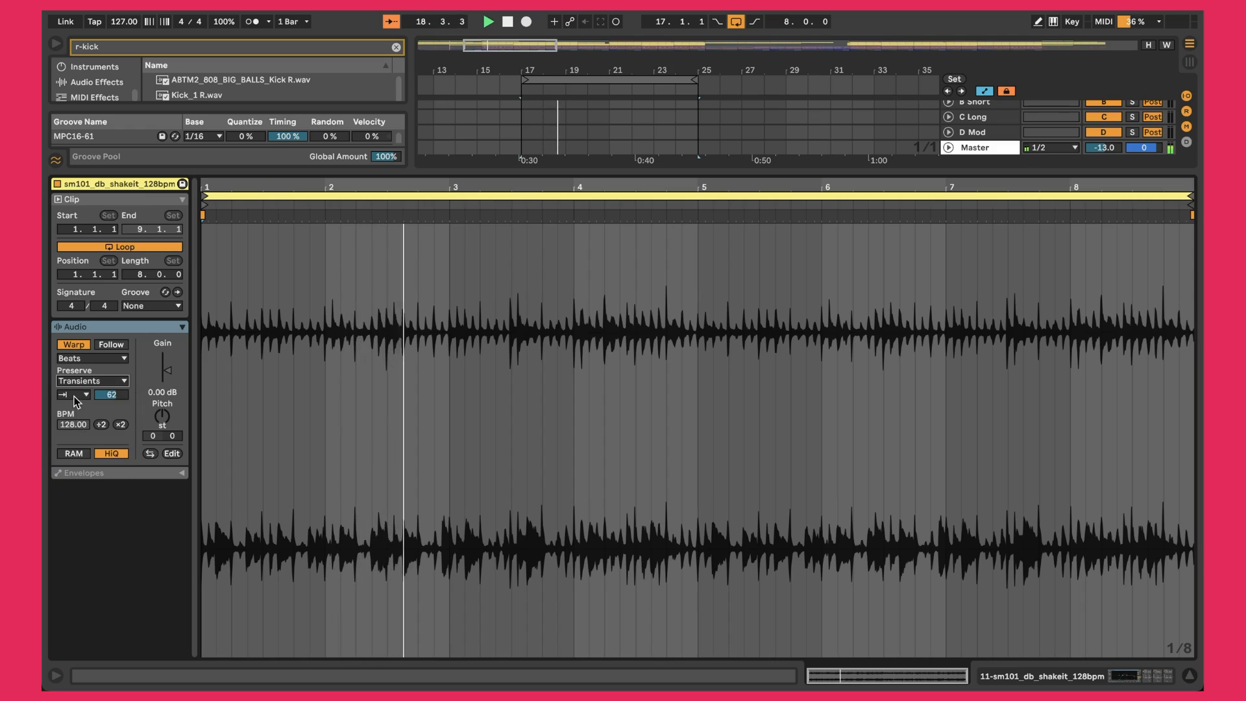
left_click(73, 394)
left_click(65, 410)
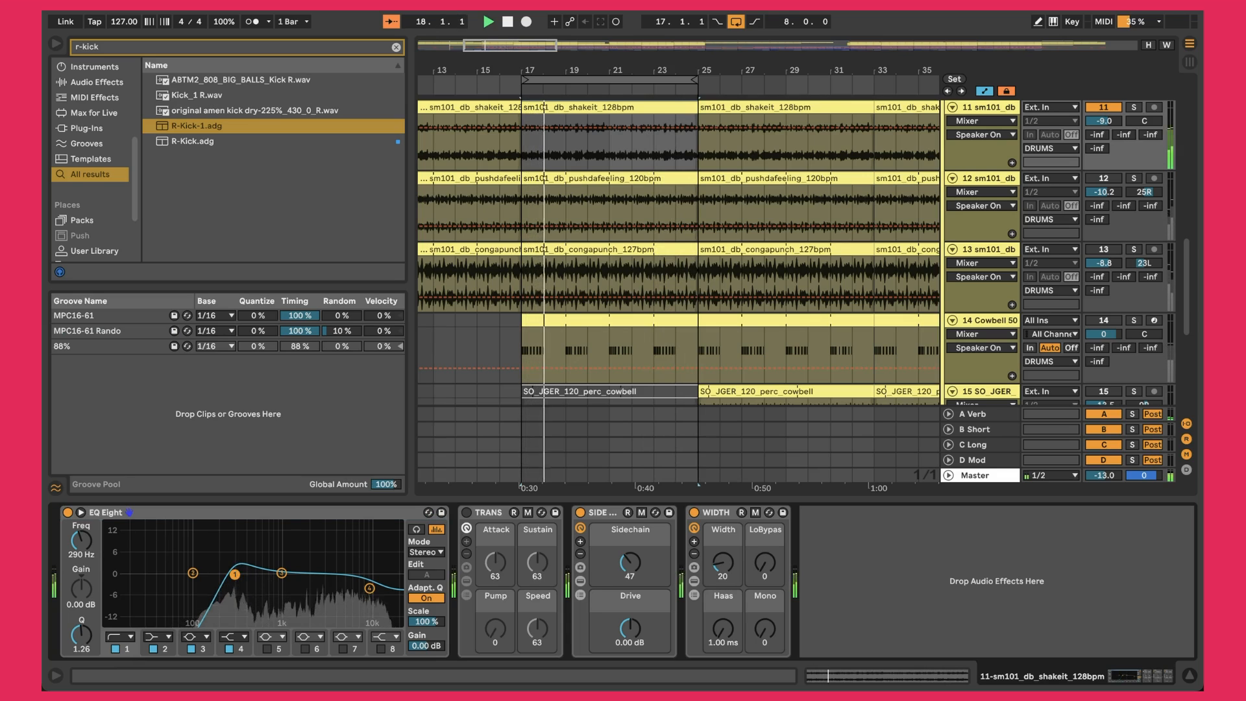
Step: Review the shakeit track's EQ Eight filter and the Utility and Shaper devices inside its sidechain rack
left_click_drag(235, 573, 235, 574)
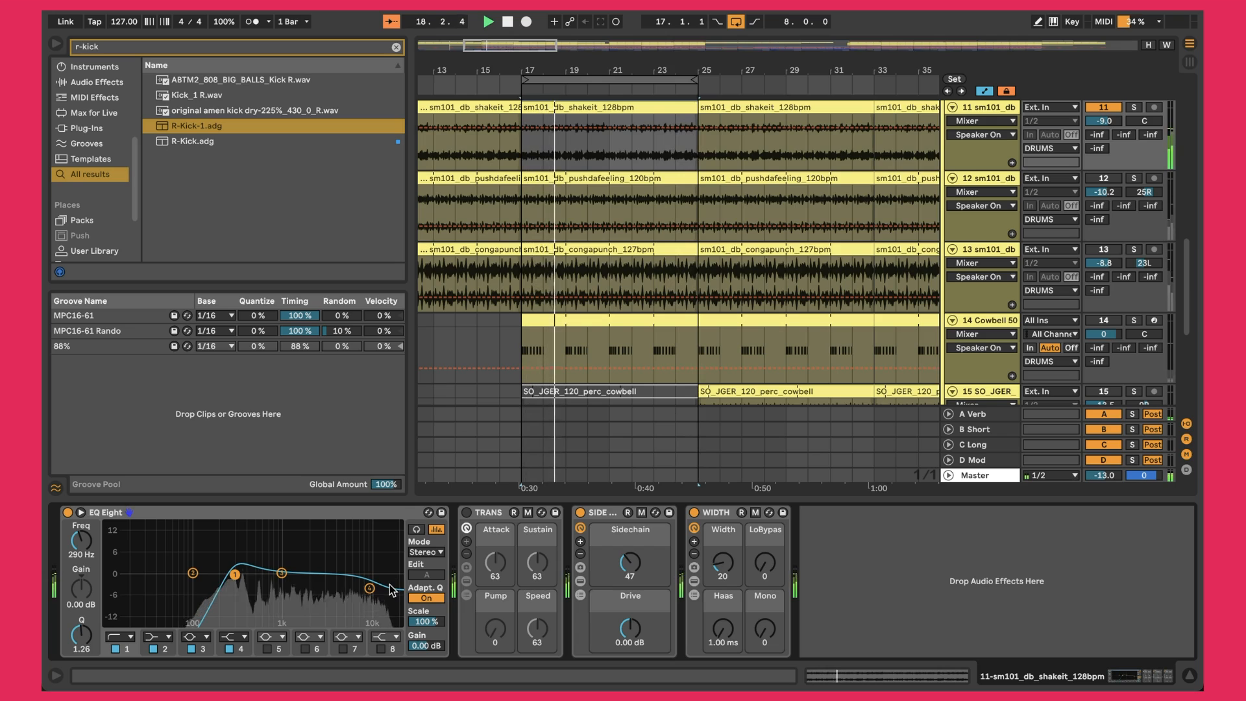
left_click(601, 570)
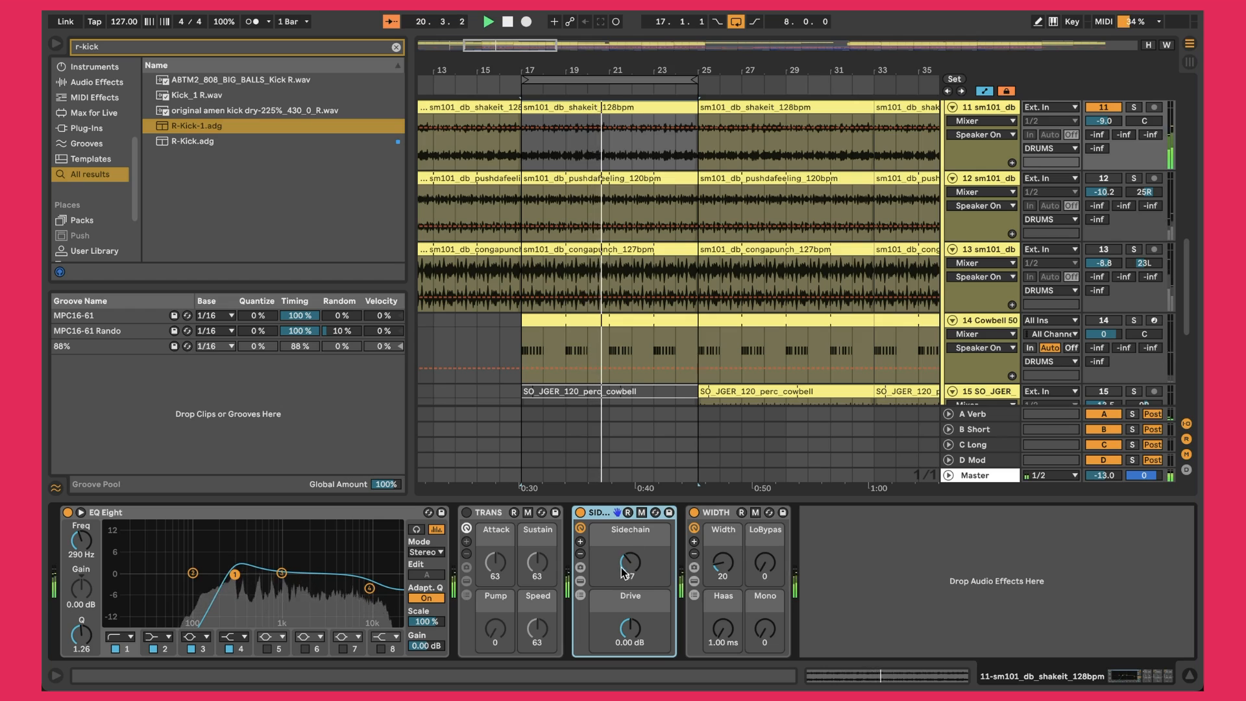
left_click(580, 581)
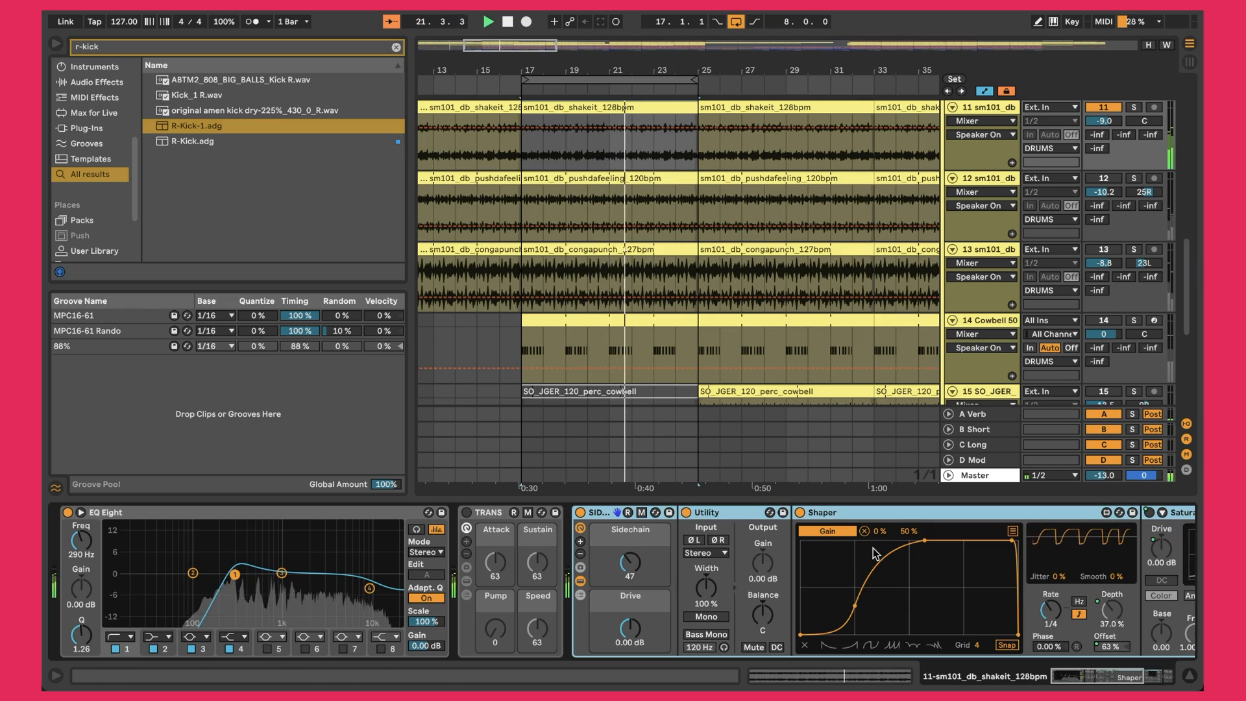
left_click(886, 513)
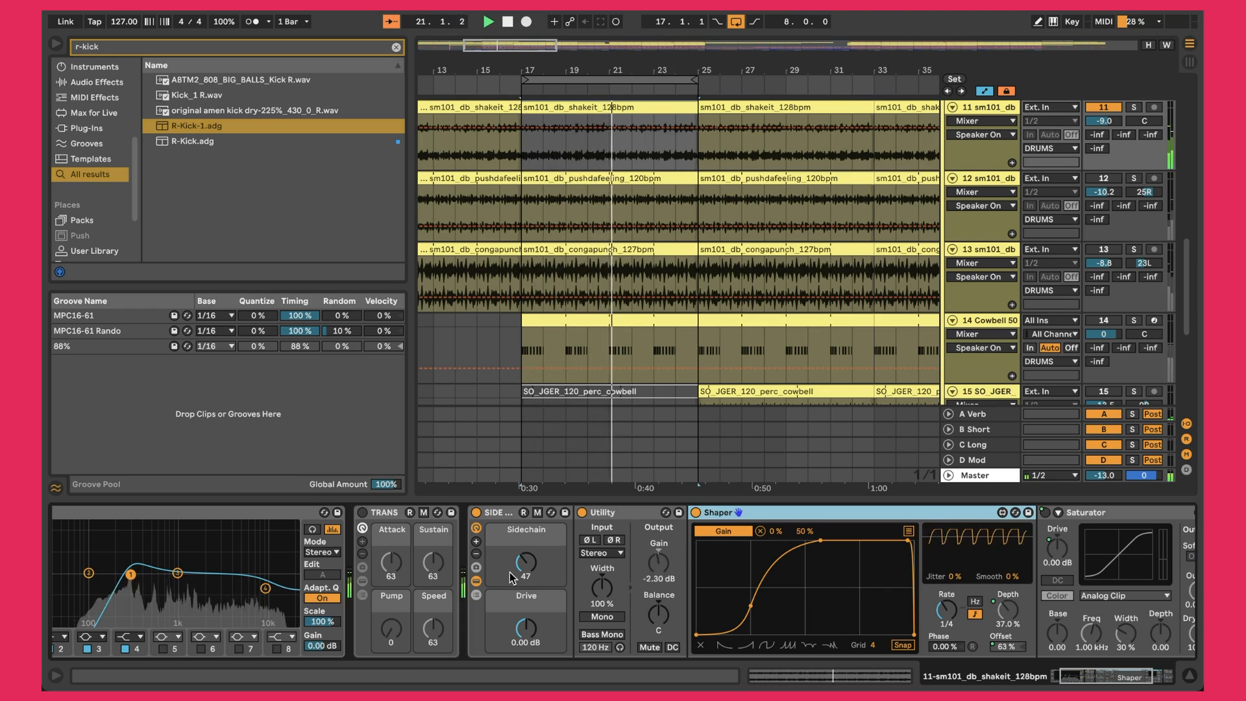
Step: Hide the devices inside the sidechain rack, set its Sidechain macro to 53, and select the WIDTH rack
left_click(476, 581)
left_click(525, 563)
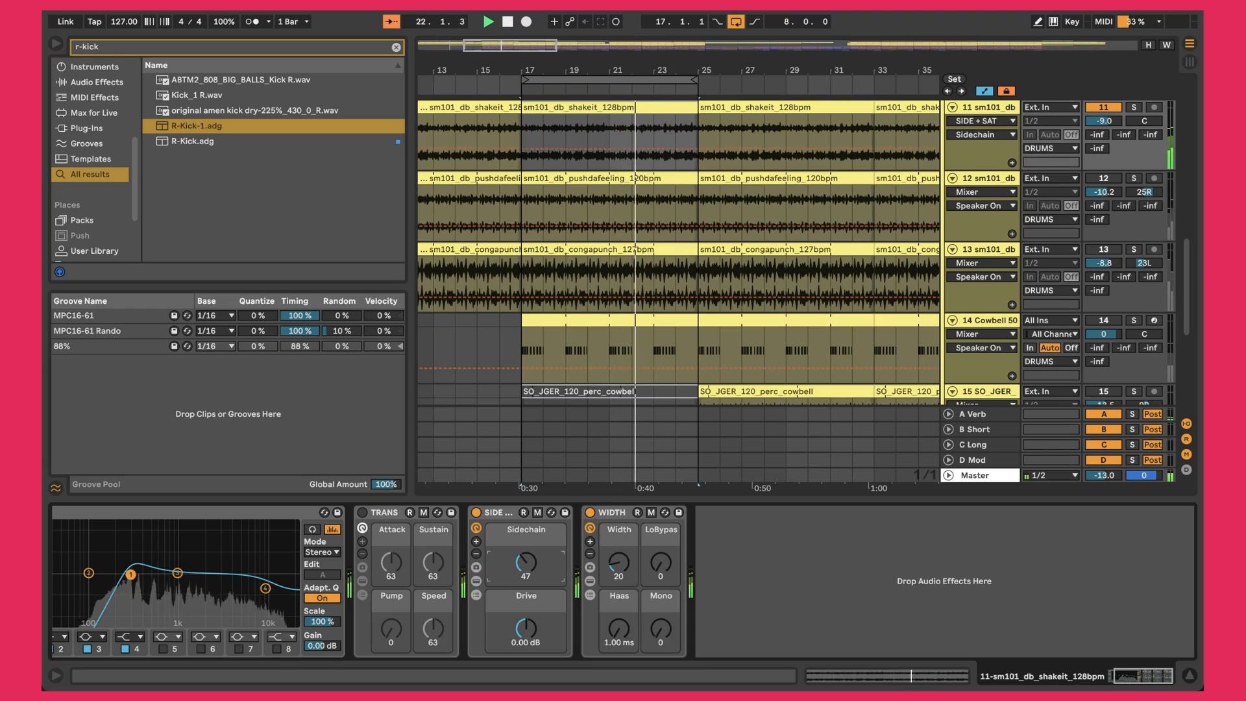
left_click_drag(517, 559, 517, 540)
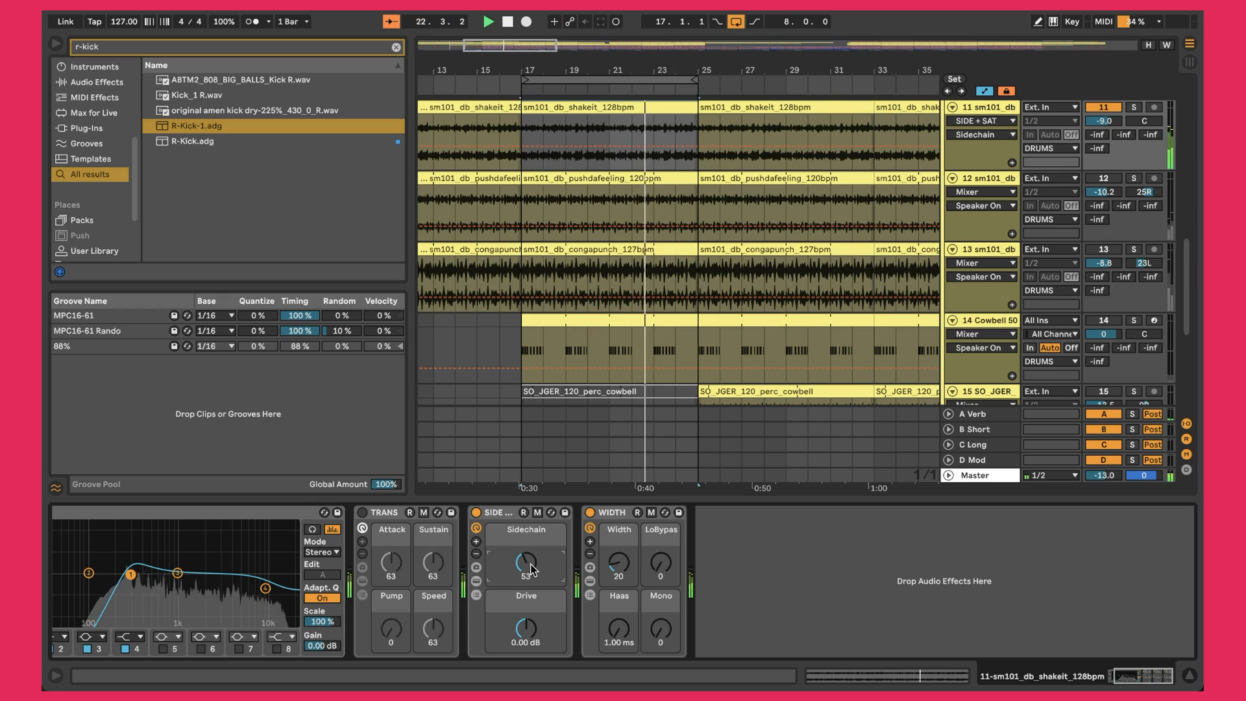
left_click(611, 518)
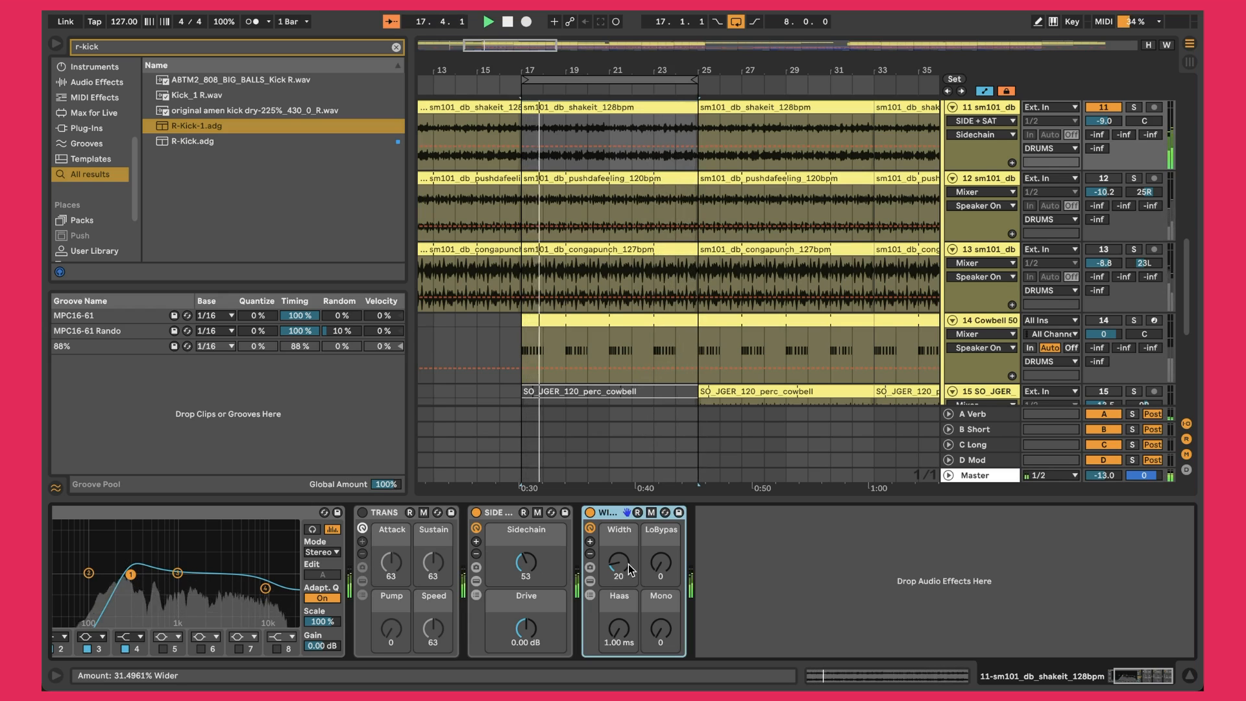
Step: Activate the sm101_db_pushdafeeling loop on track 12, show its devices, and audition the track with solo
left_click(1003, 180)
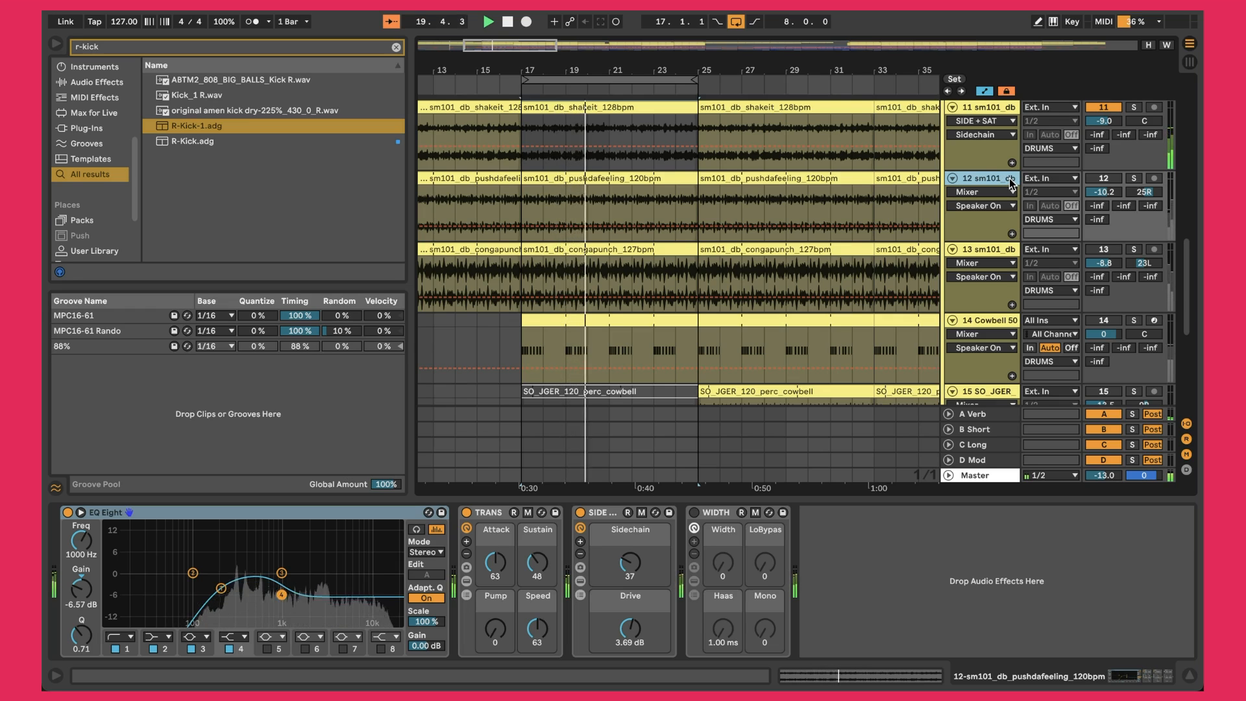
left_click(1103, 179)
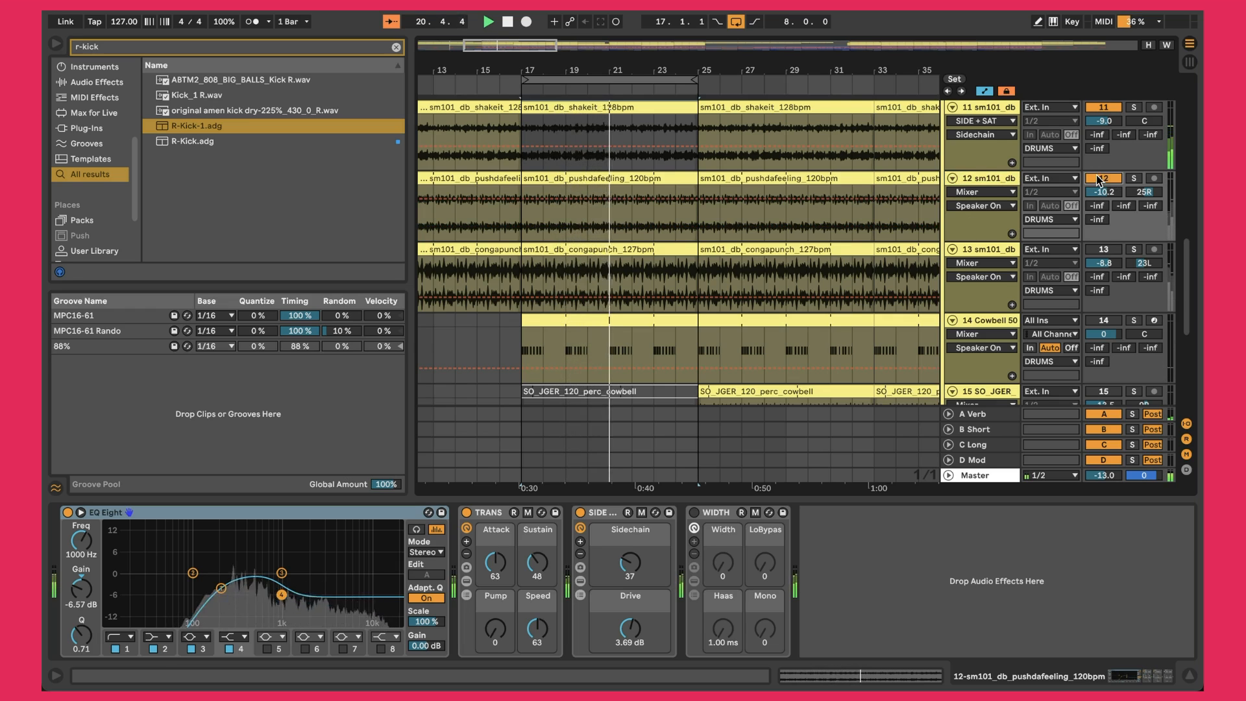
left_click(973, 180)
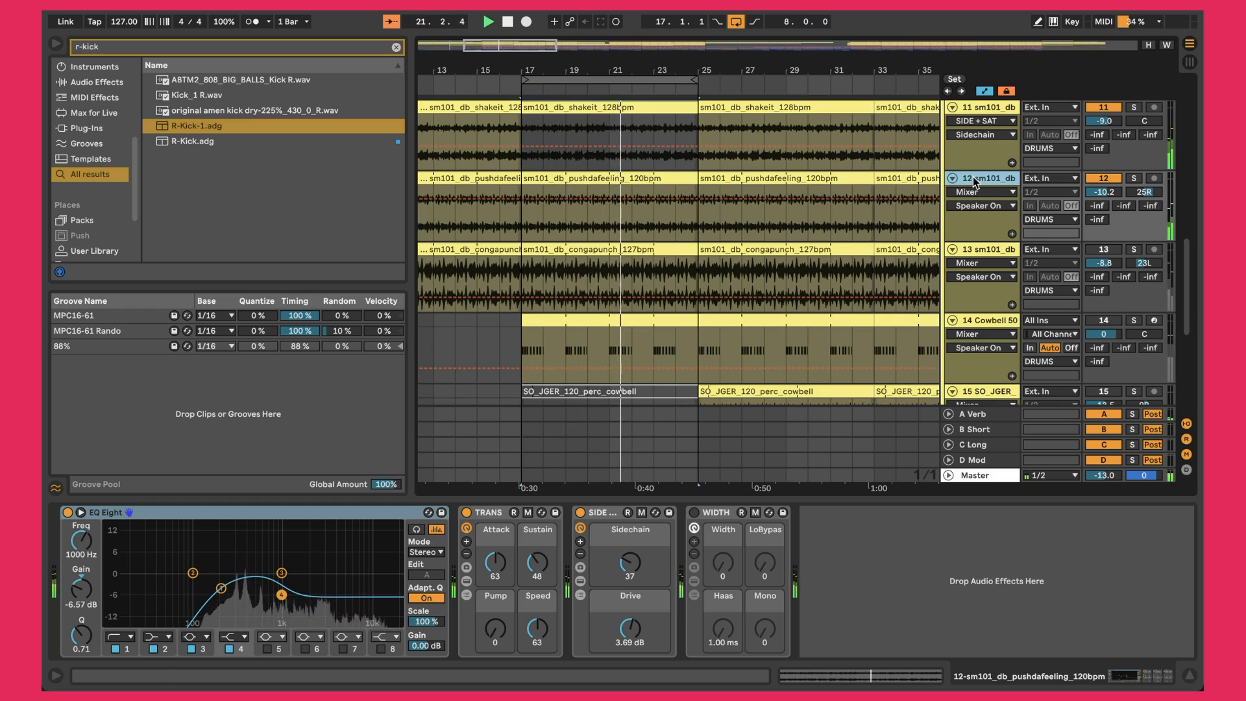
left_click(1136, 180)
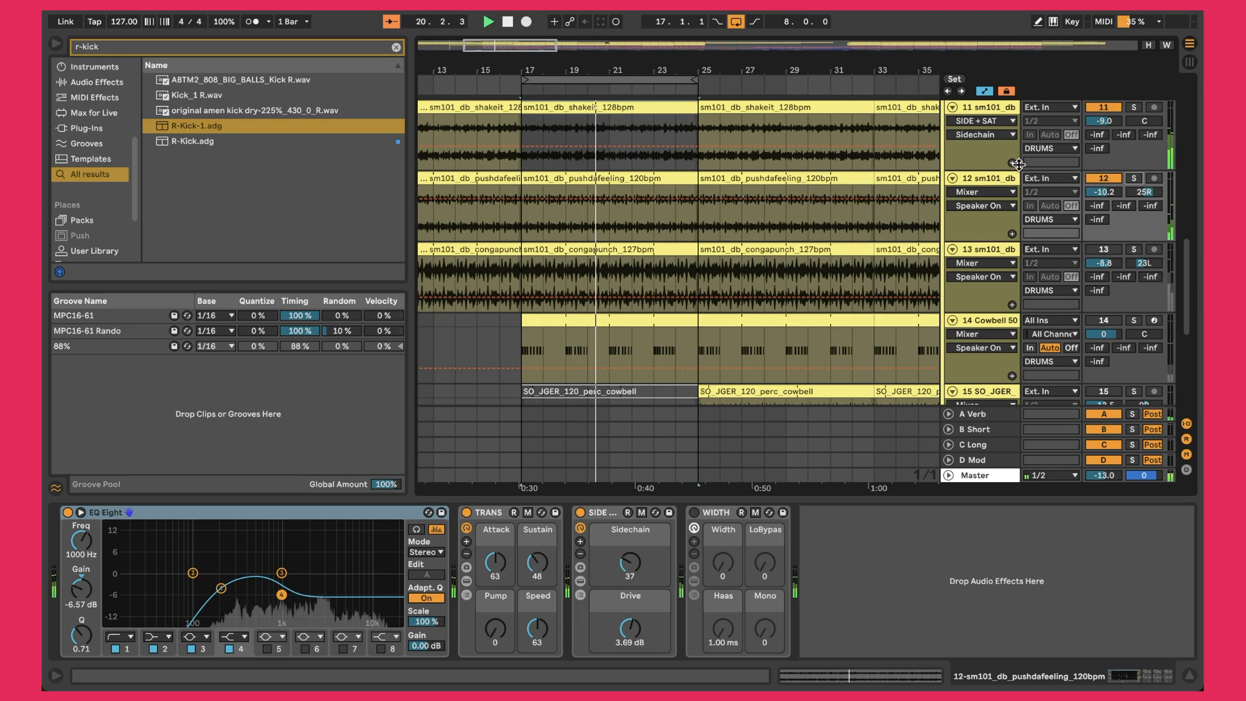
Step: Examine the sm101_db_pushdafeeling clip's waveform and warp settings along with the track's device chain
double_click(603, 182)
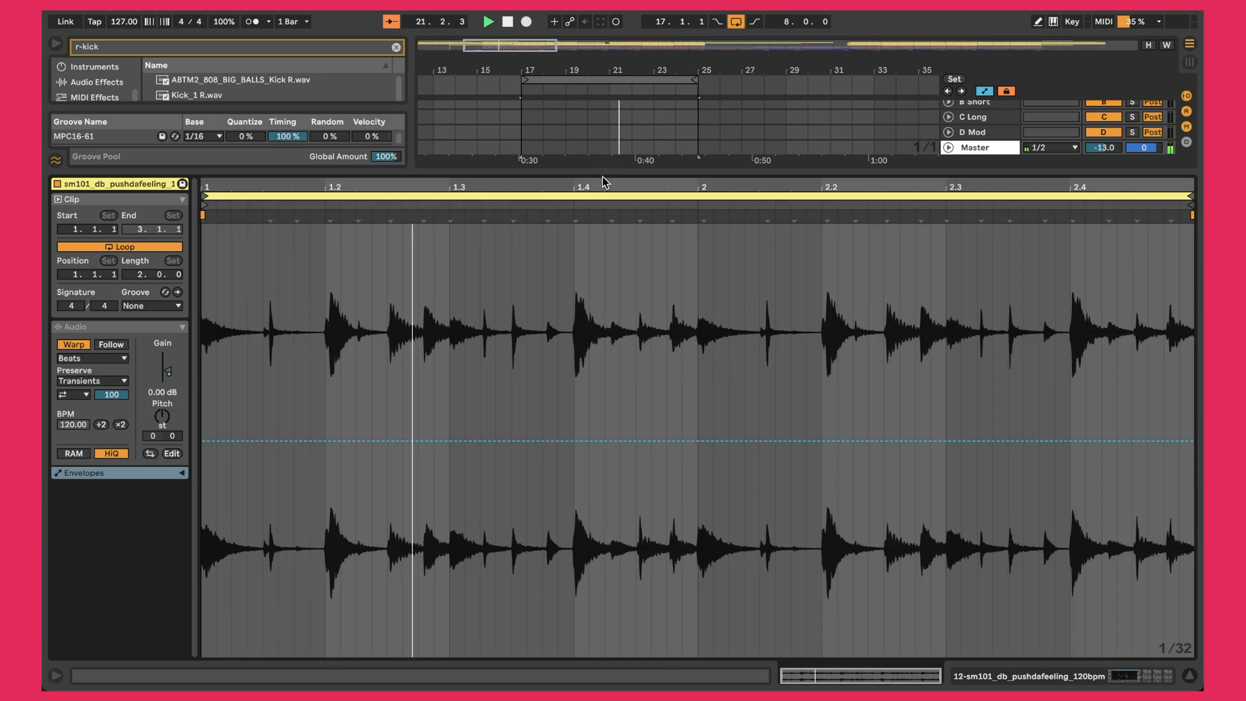
key("shift+Tab")
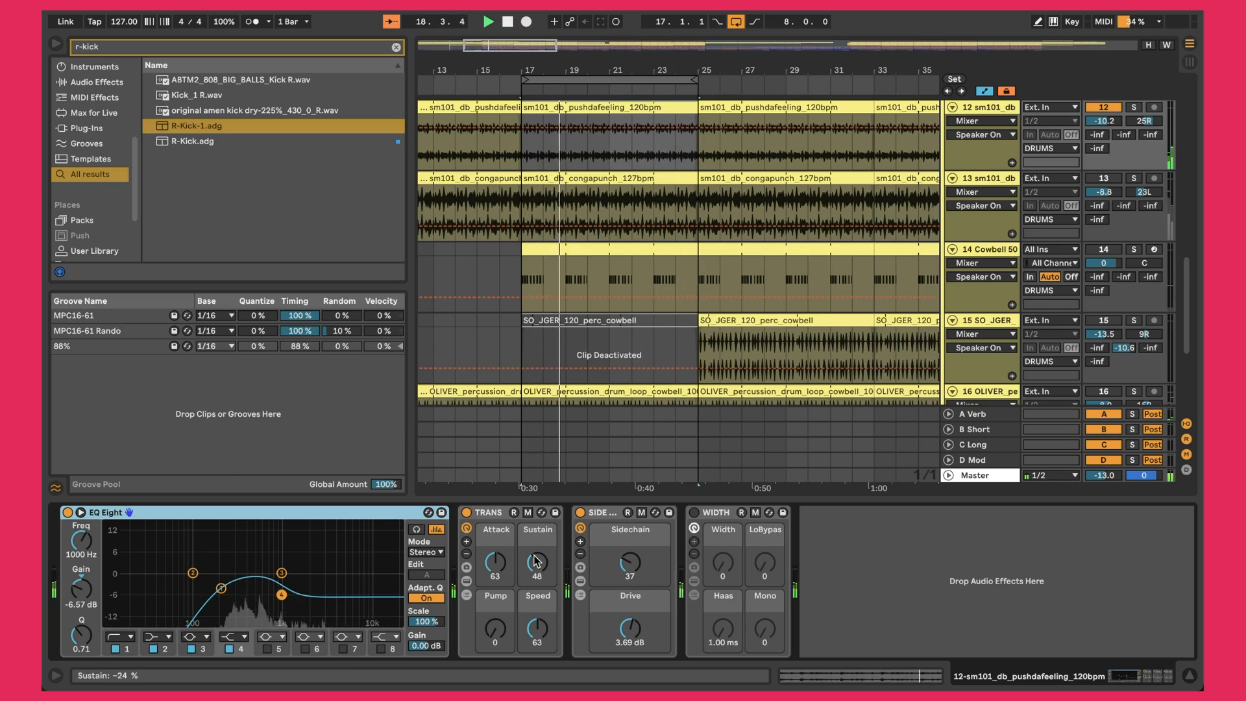
double_click(577, 107)
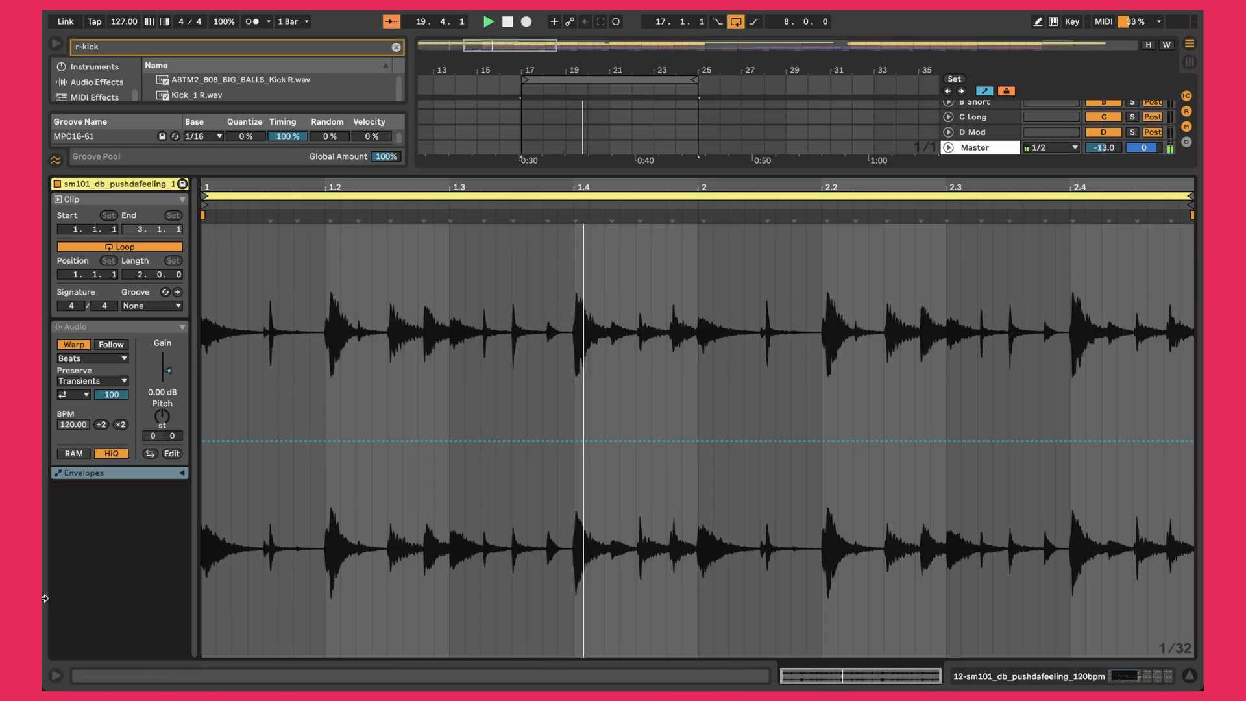
key("super+alt+l")
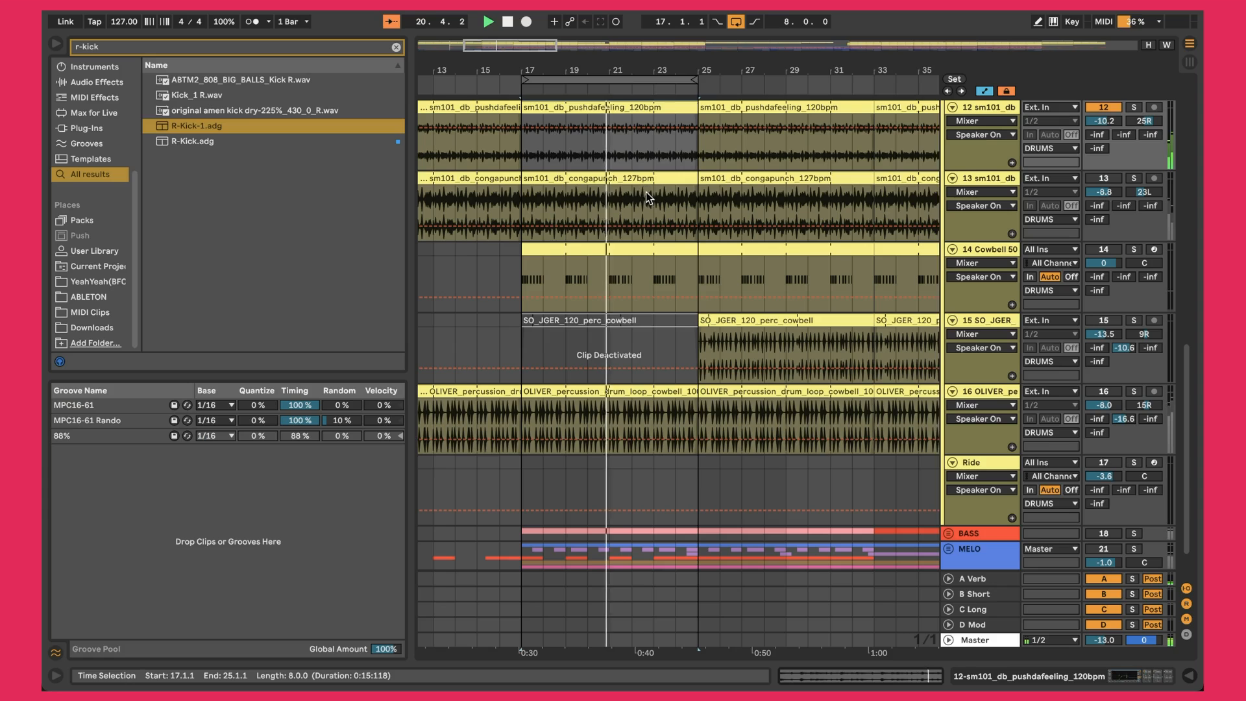
left_click(632, 179)
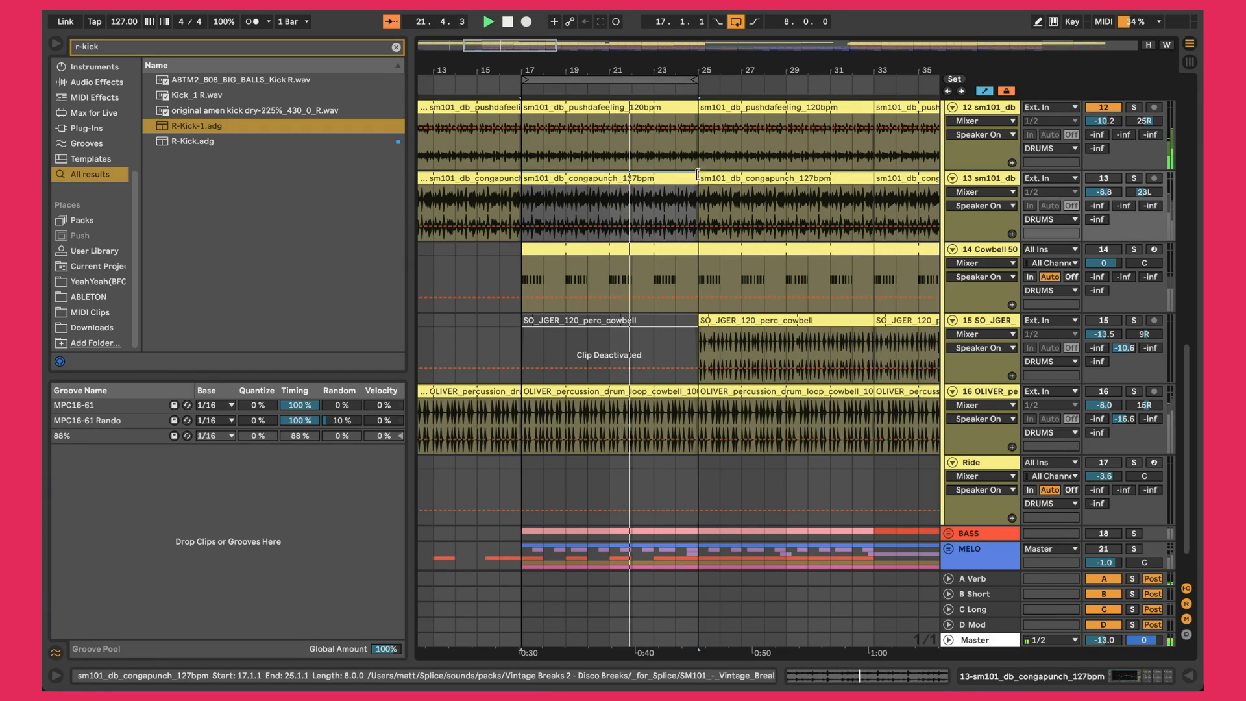
left_click(989, 107)
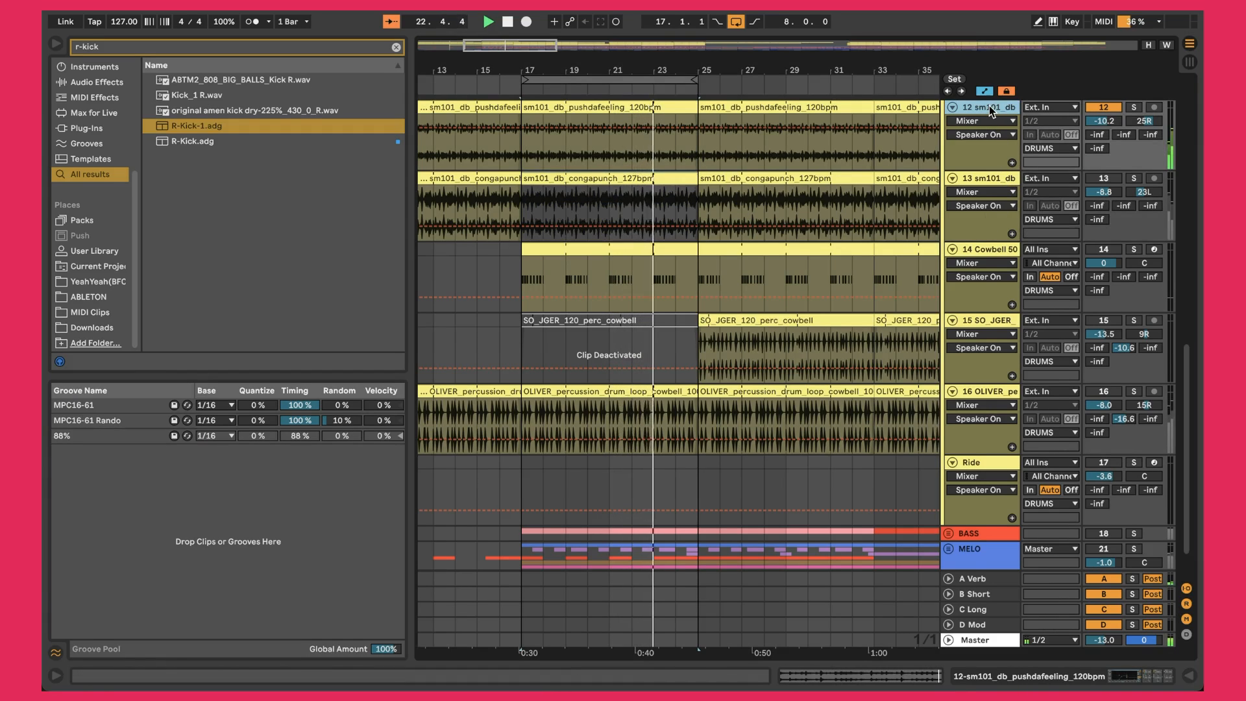
Step: Open the sm101_db_shakeit_128bpm clip, check its transient envelope value, and close the clip detail
scroll(989, 105, "up", 1)
scroll(738, 153, "up", 5)
double_click(590, 226)
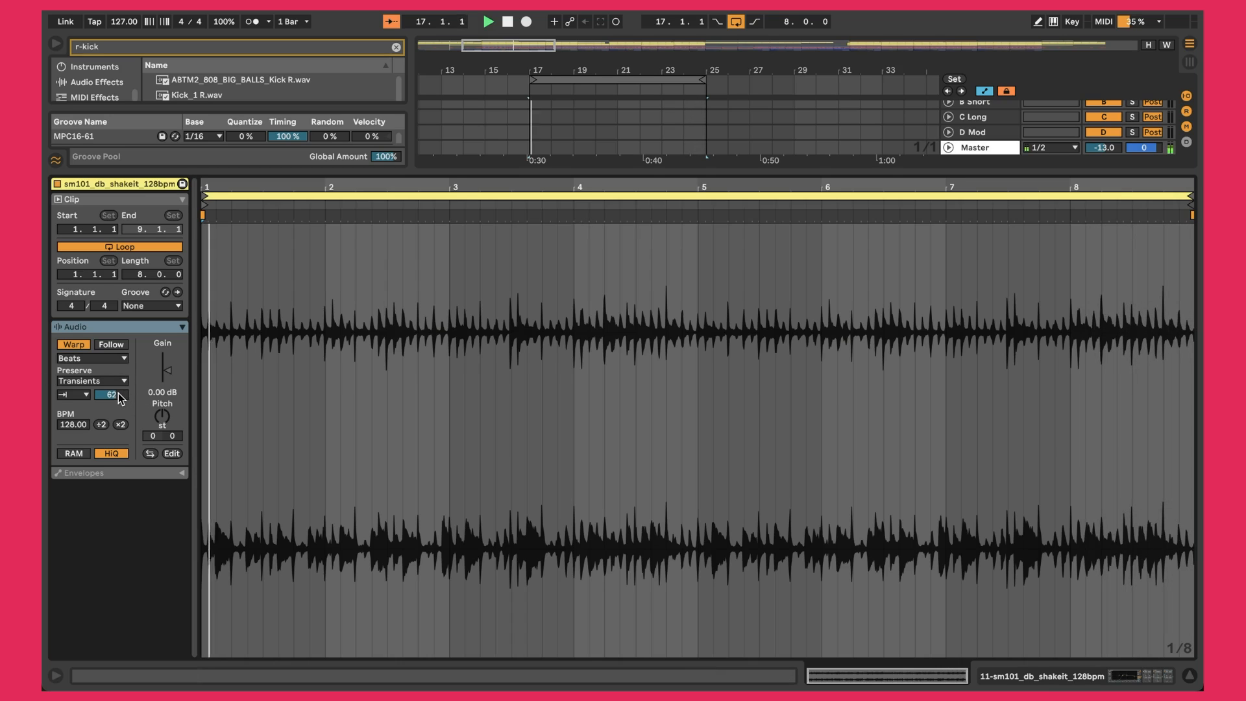
key("ctrl+alt+l")
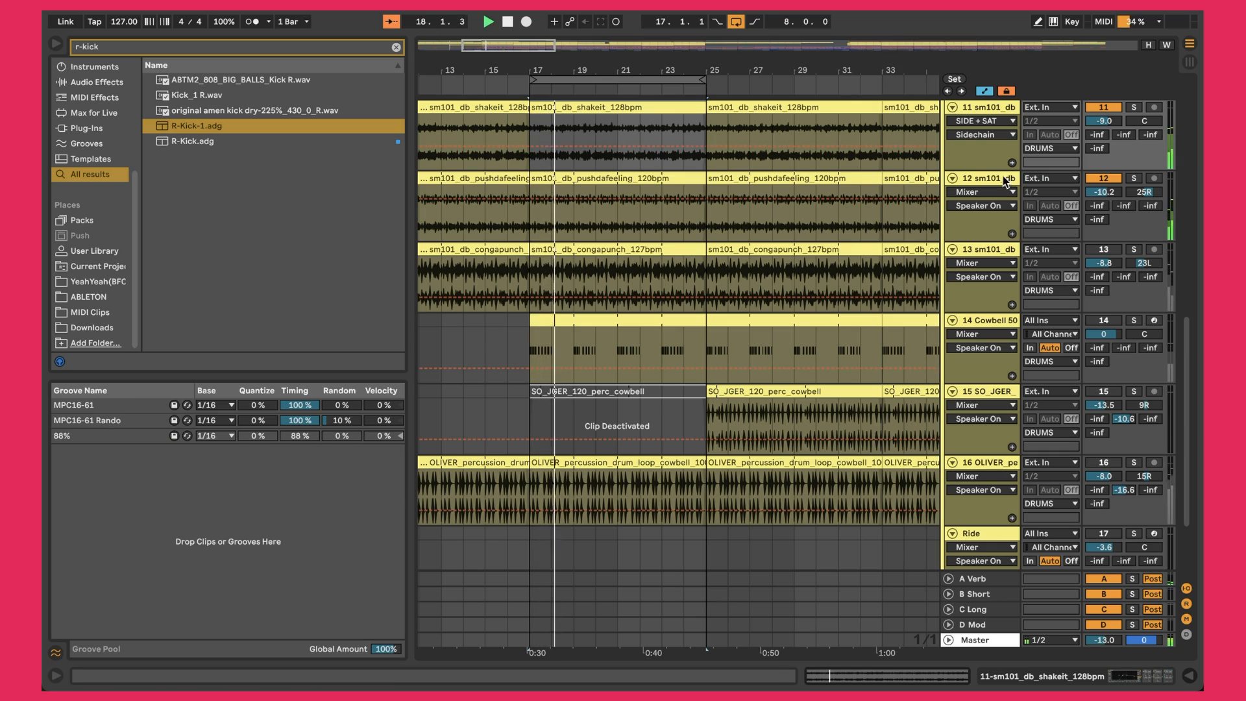
Step: Show track 12's device chain and examine the Drive amount in its sidechain rack
double_click(979, 181)
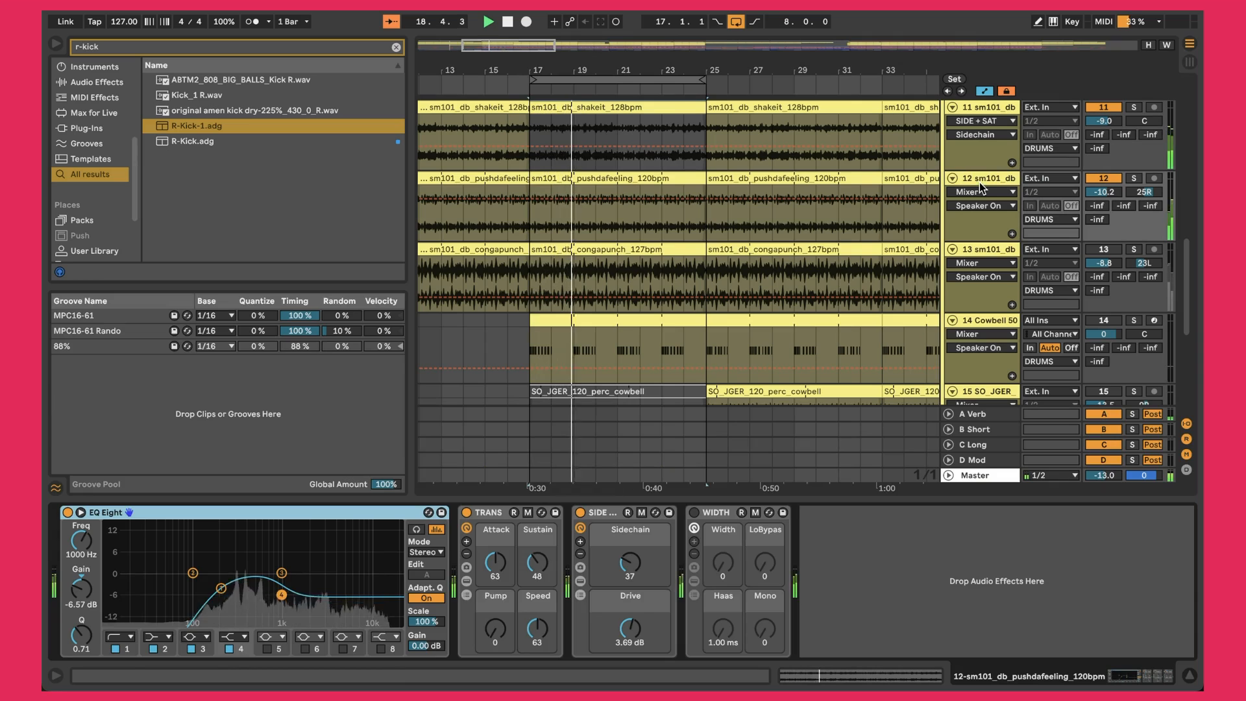
left_click(633, 627)
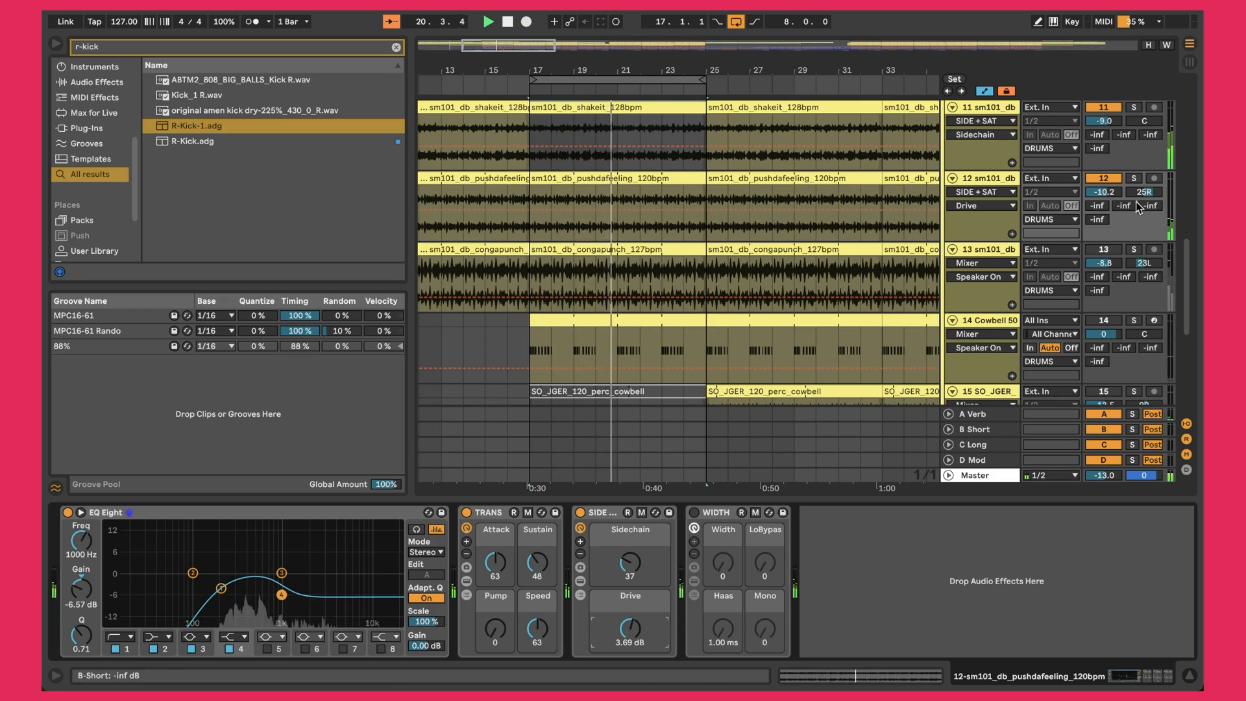
left_click(1005, 180)
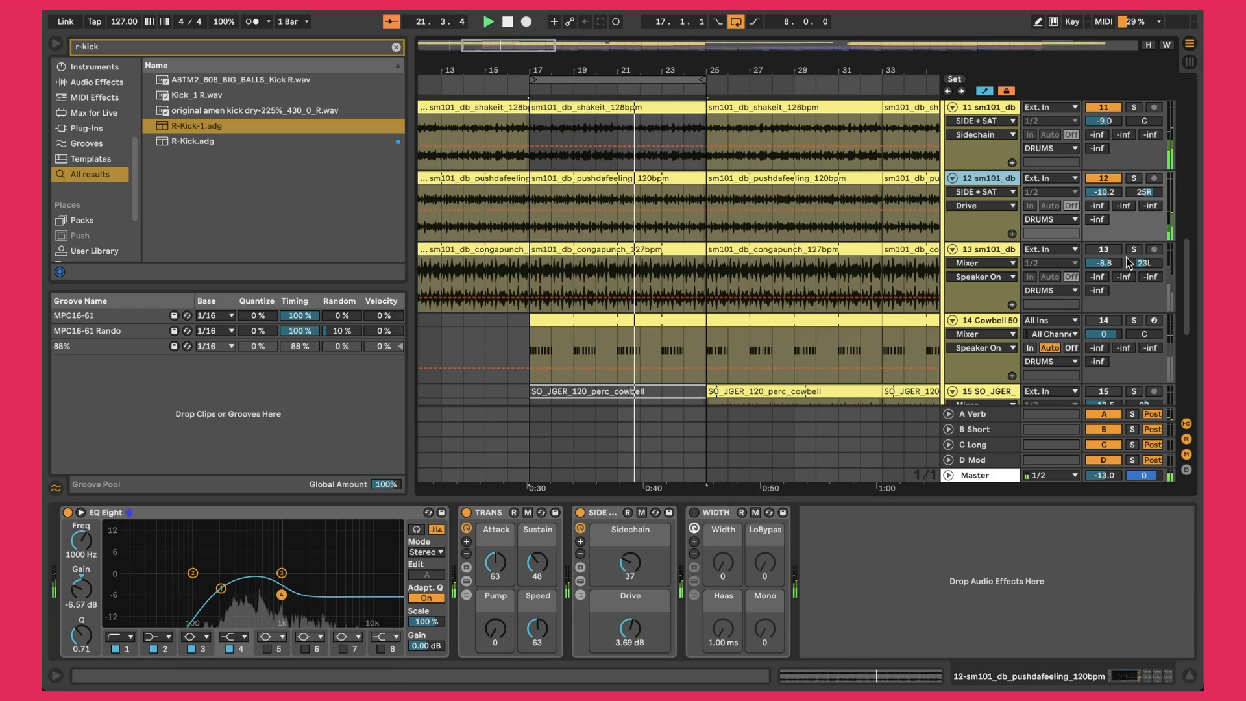
Step: Activate the sm101_db_congapunch loop on track 13, show its devices, and audition the track with solo
left_click(1095, 250)
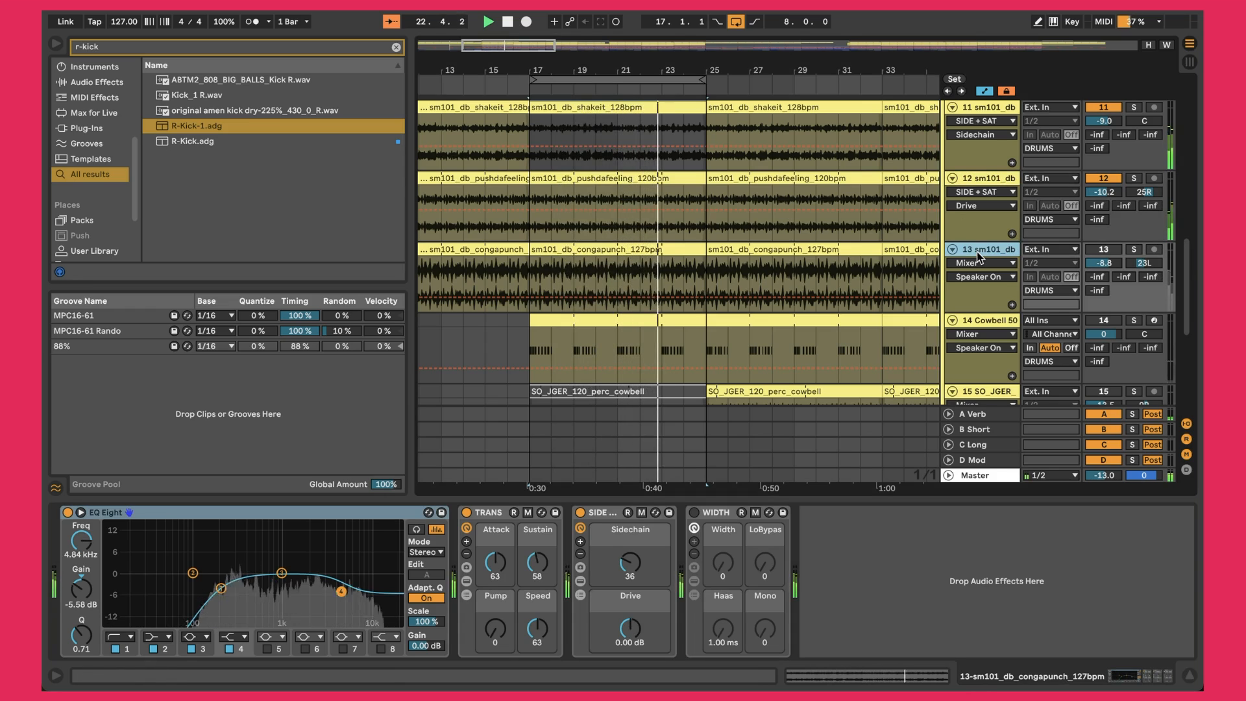
left_click(1095, 250)
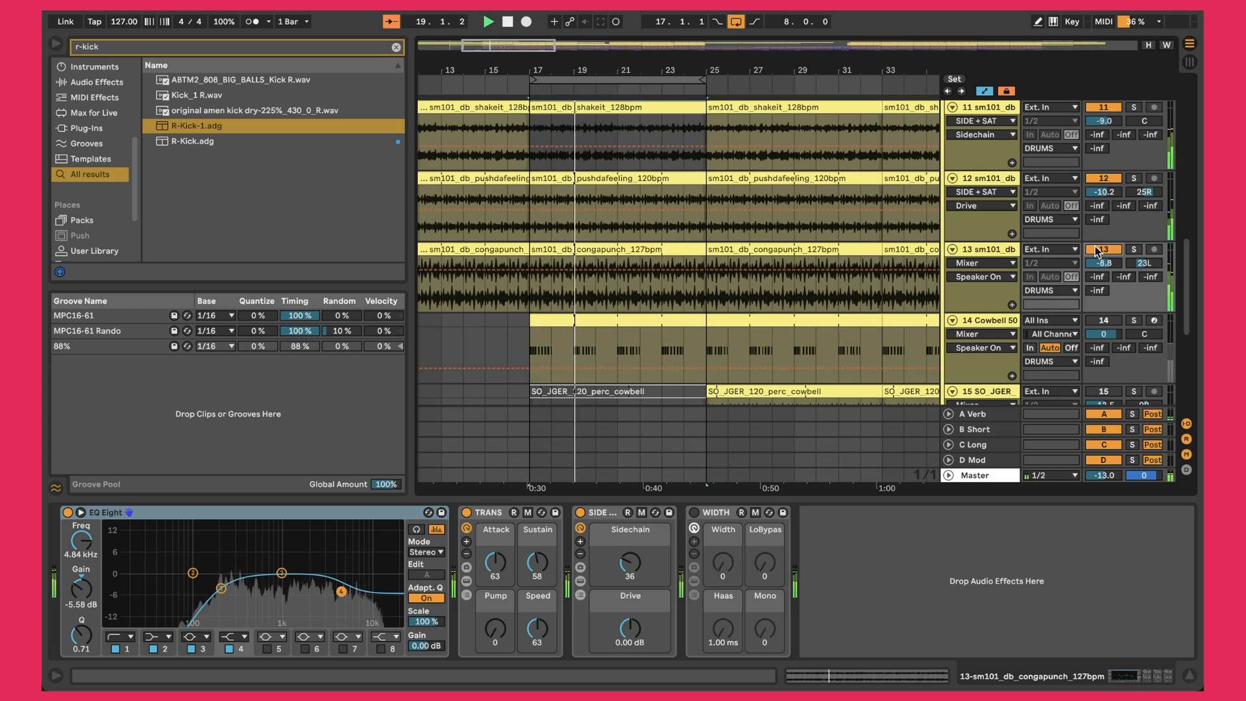
left_click(1133, 249)
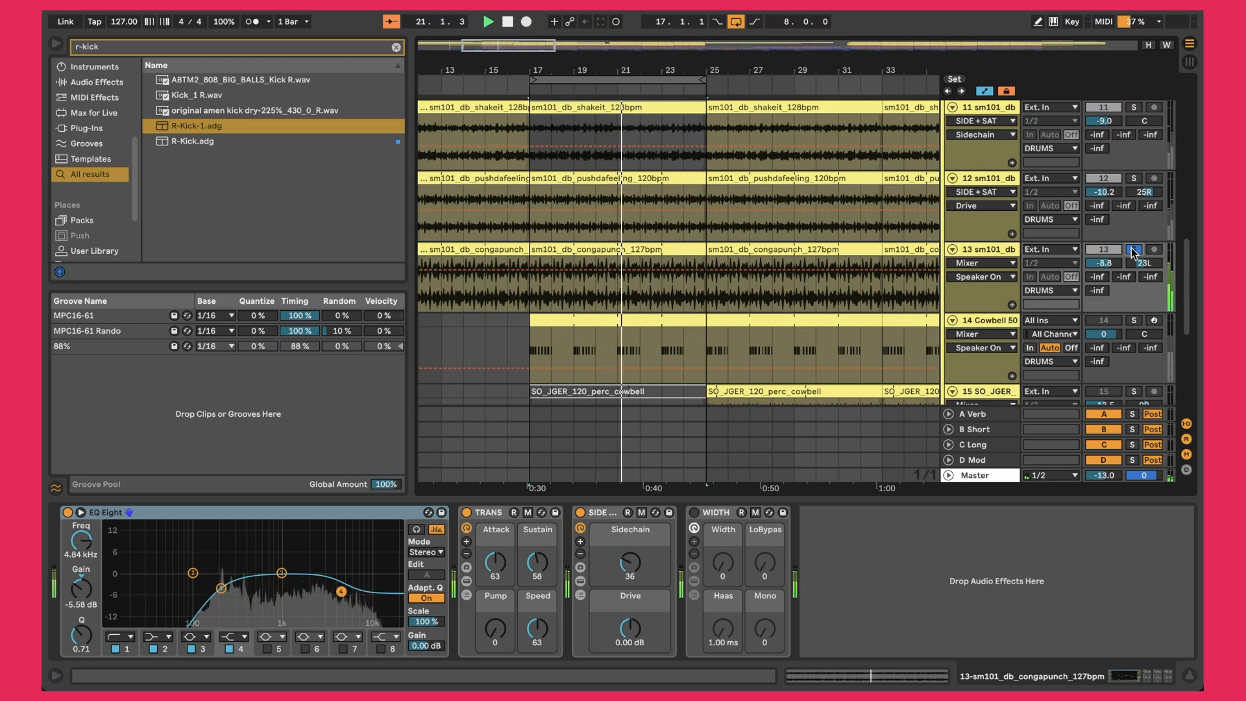
left_click(1133, 249)
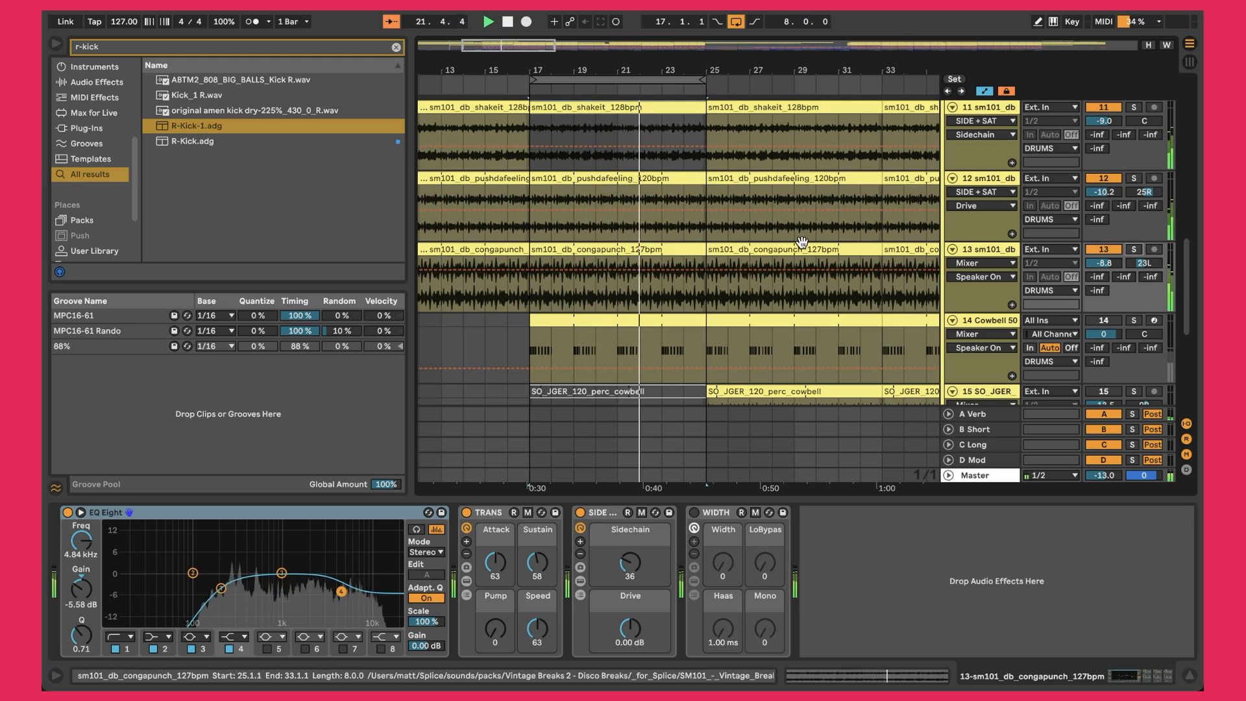
Step: Display the congapunch clip's Clip Gain envelope, examine its volume dips, and return to the track's devices
double_click(689, 245)
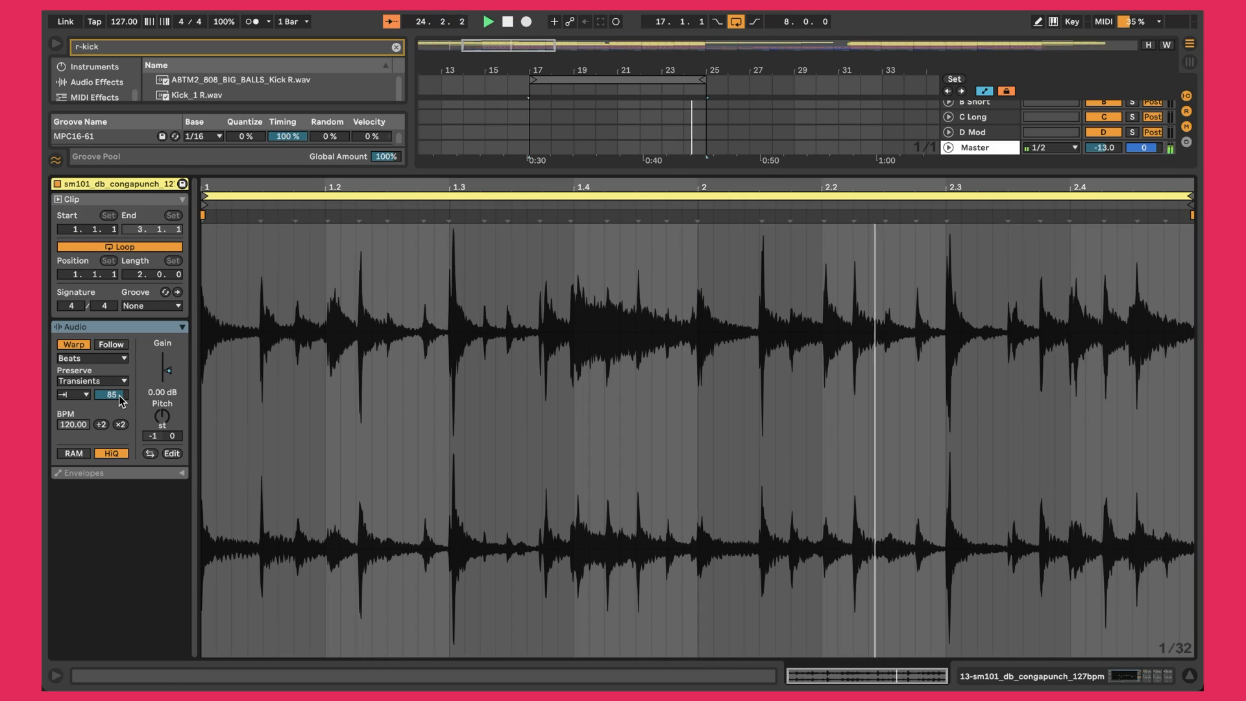
left_click(177, 475)
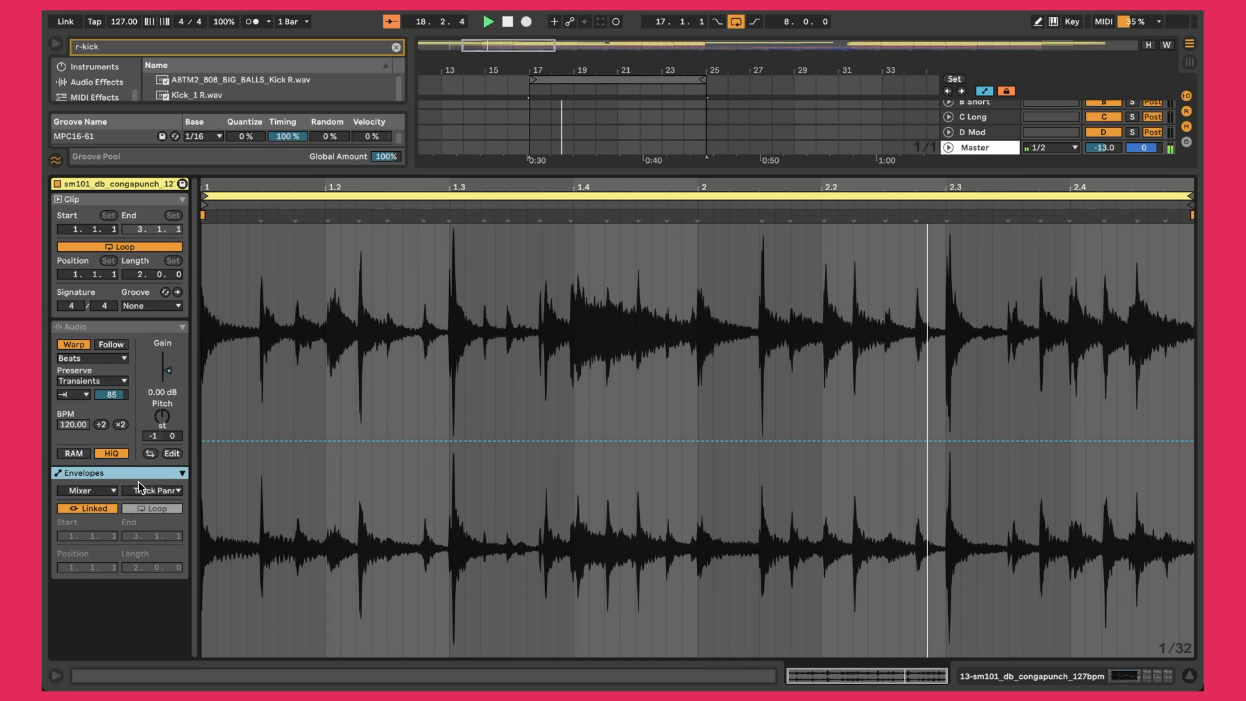
left_click(86, 490)
left_click(76, 258)
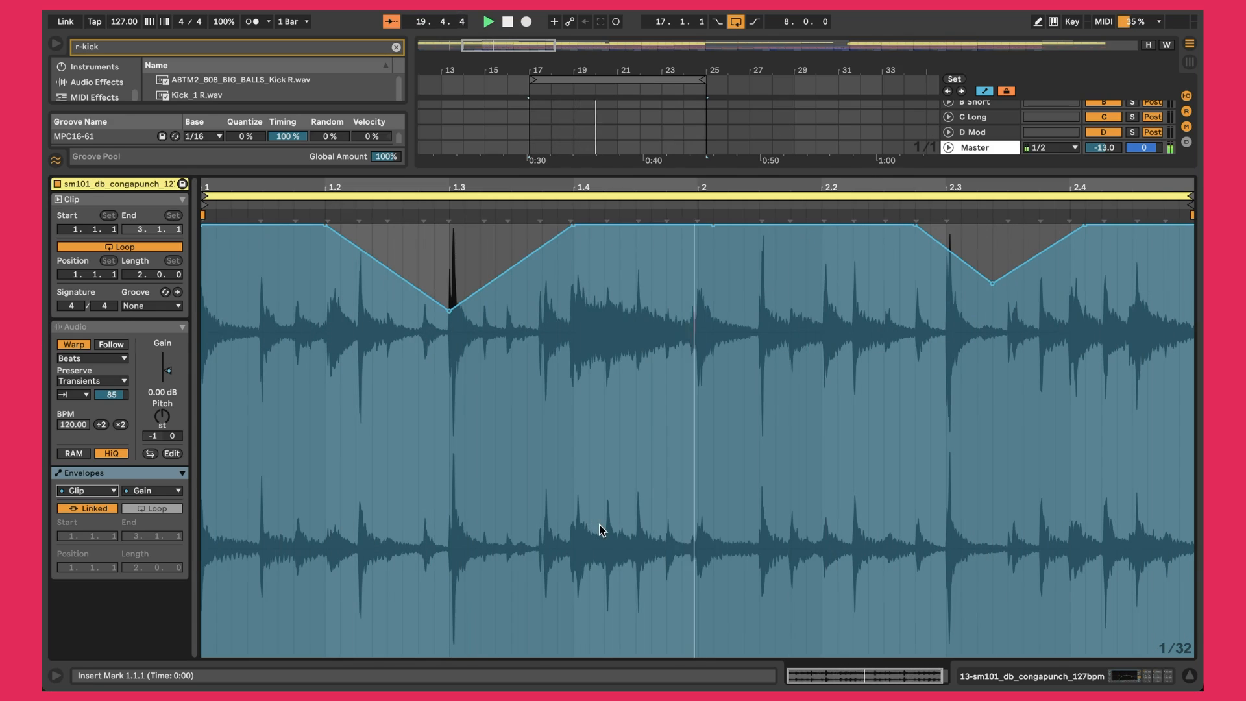
key("shift+Tab")
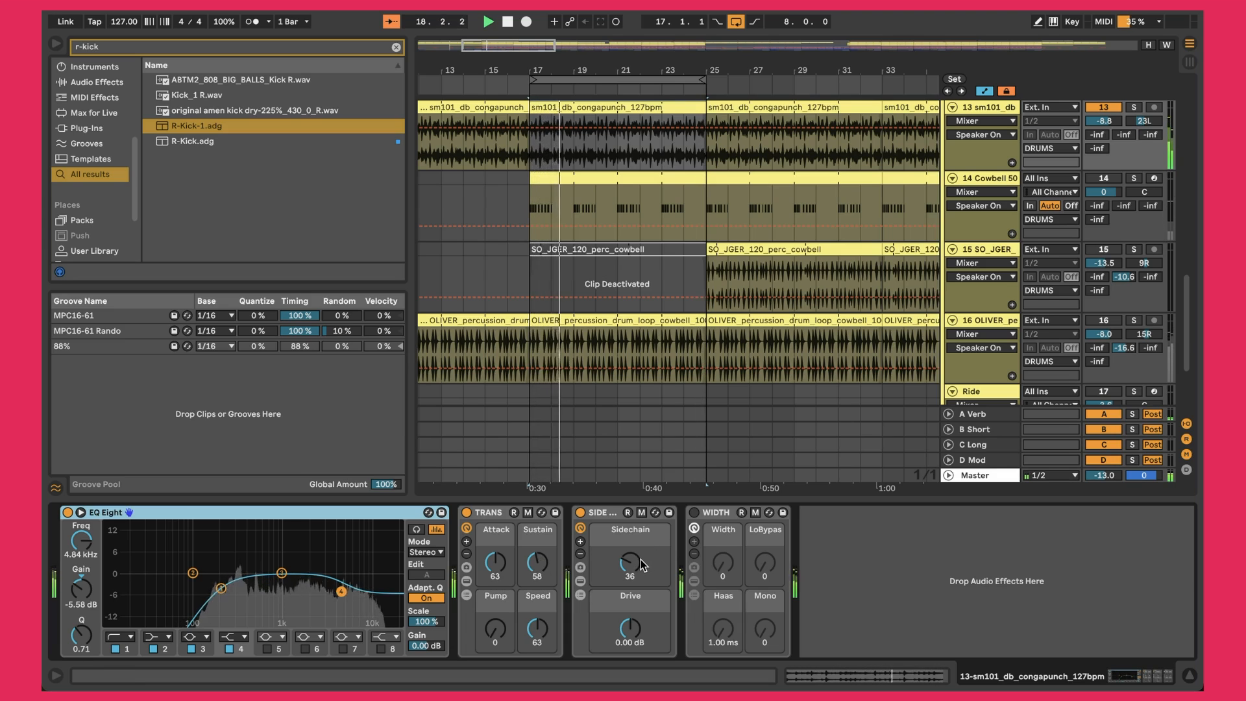
Step: Audition the Cowbell 505 SP1200 track with its devices shown, and deactivate it again
left_click(1060, 178)
left_click(1092, 178)
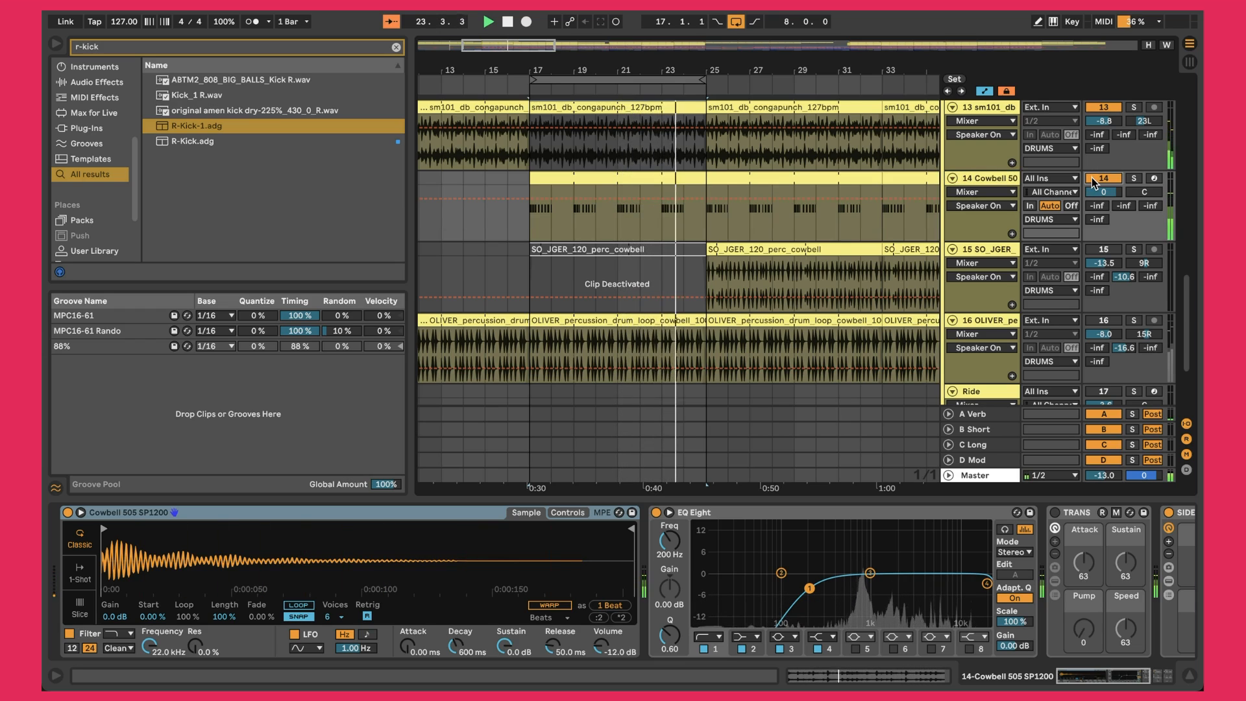
left_click(1096, 179)
Step: Move the eight-bar loop to bar 25 and activate the SO_JGER_120_perc_cowbell track 15
scroll(1012, 204, "down", 3)
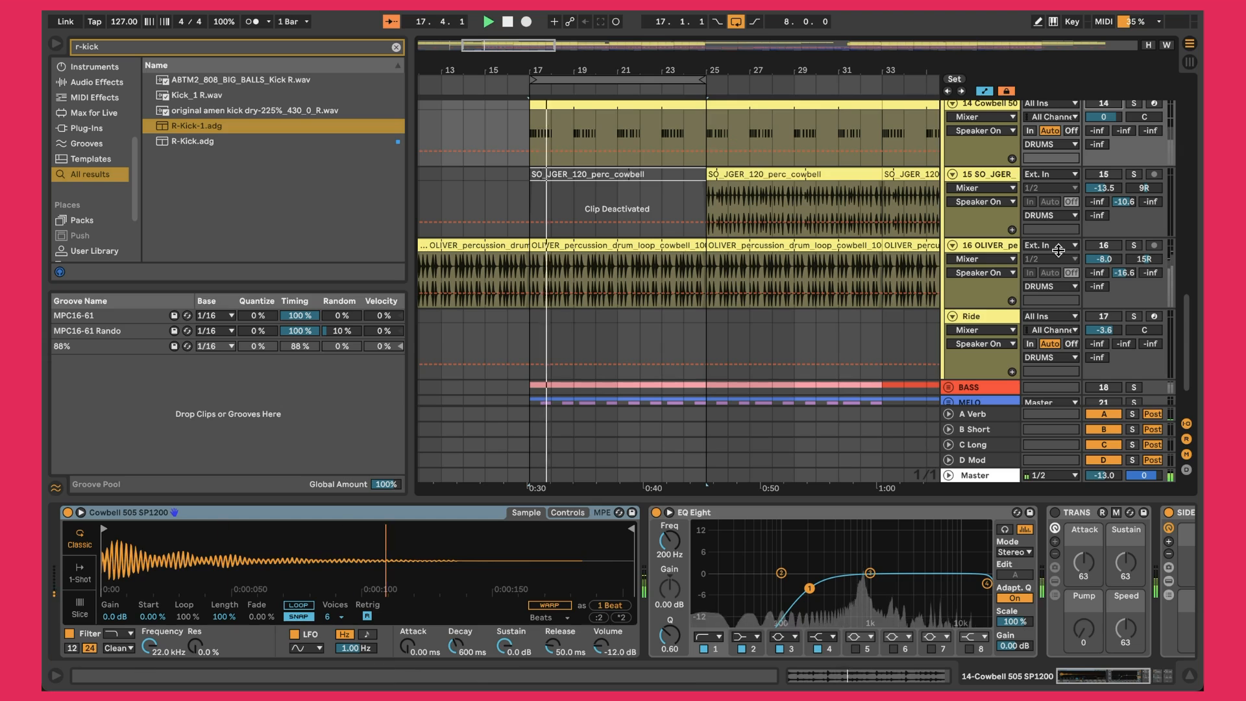
left_click_drag(614, 80, 771, 86)
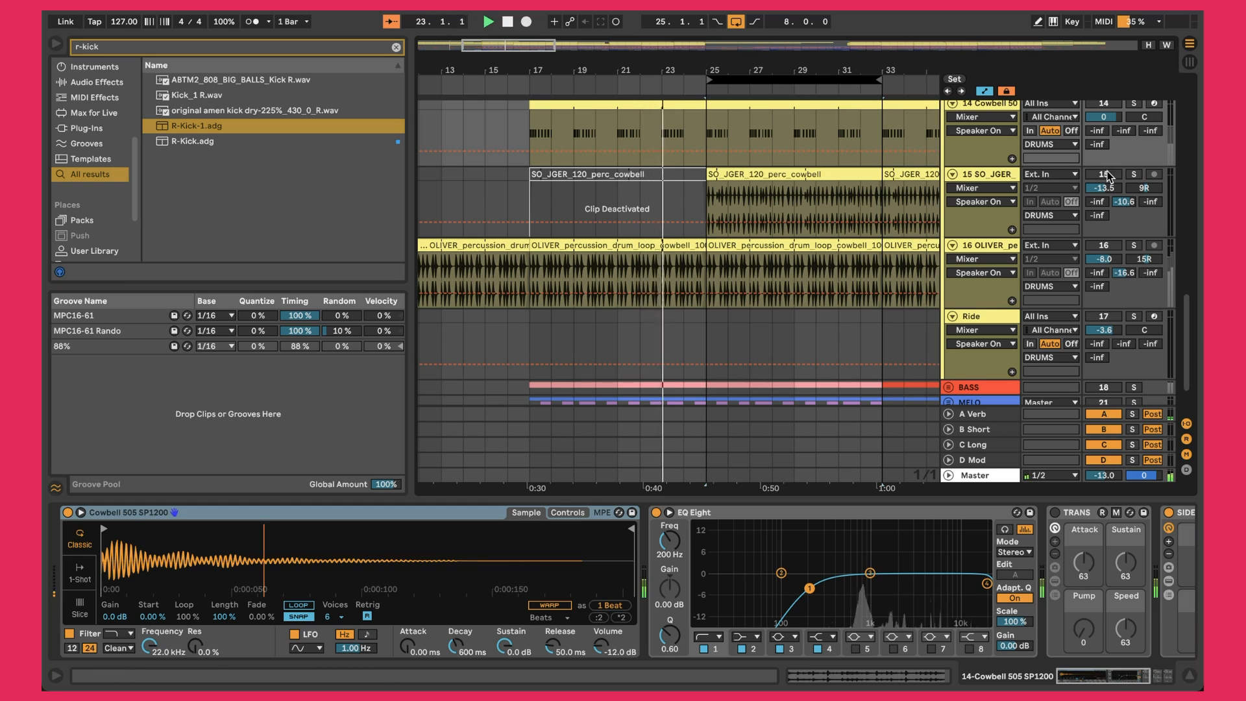
left_click(794, 205)
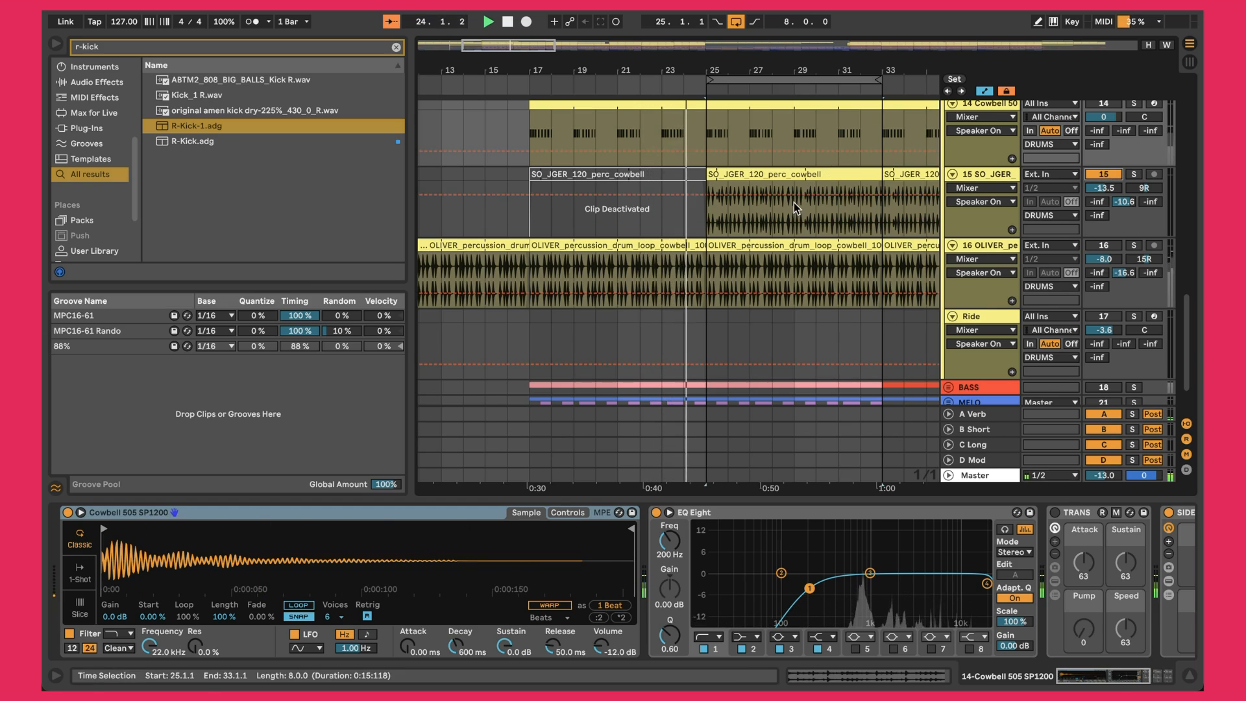
Step: Select the SO_JGER_120_perc_cowbell clip at bar 25 and compare its rhythm closely with the Cowbell 505 pattern
scroll(793, 202, "up", 10)
scroll(793, 202, "down", 10)
scroll(764, 211, "up", 1)
left_click(716, 238)
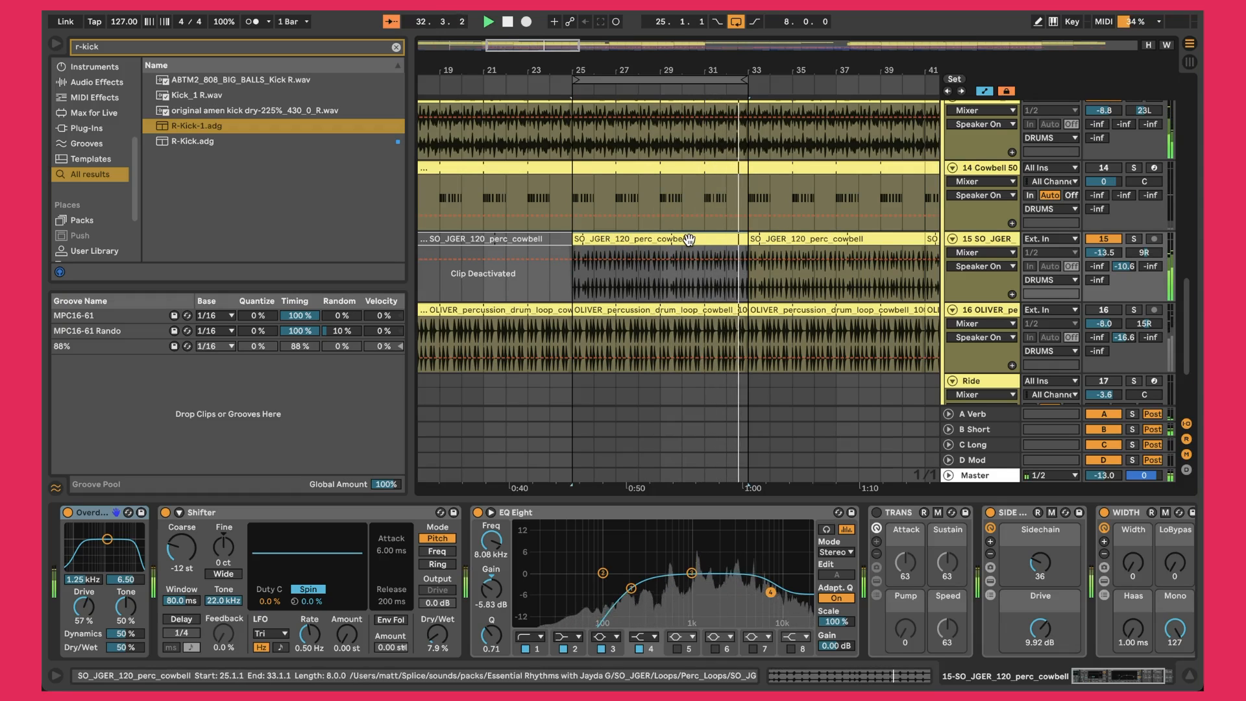
left_click_drag(571, 57, 588, 258)
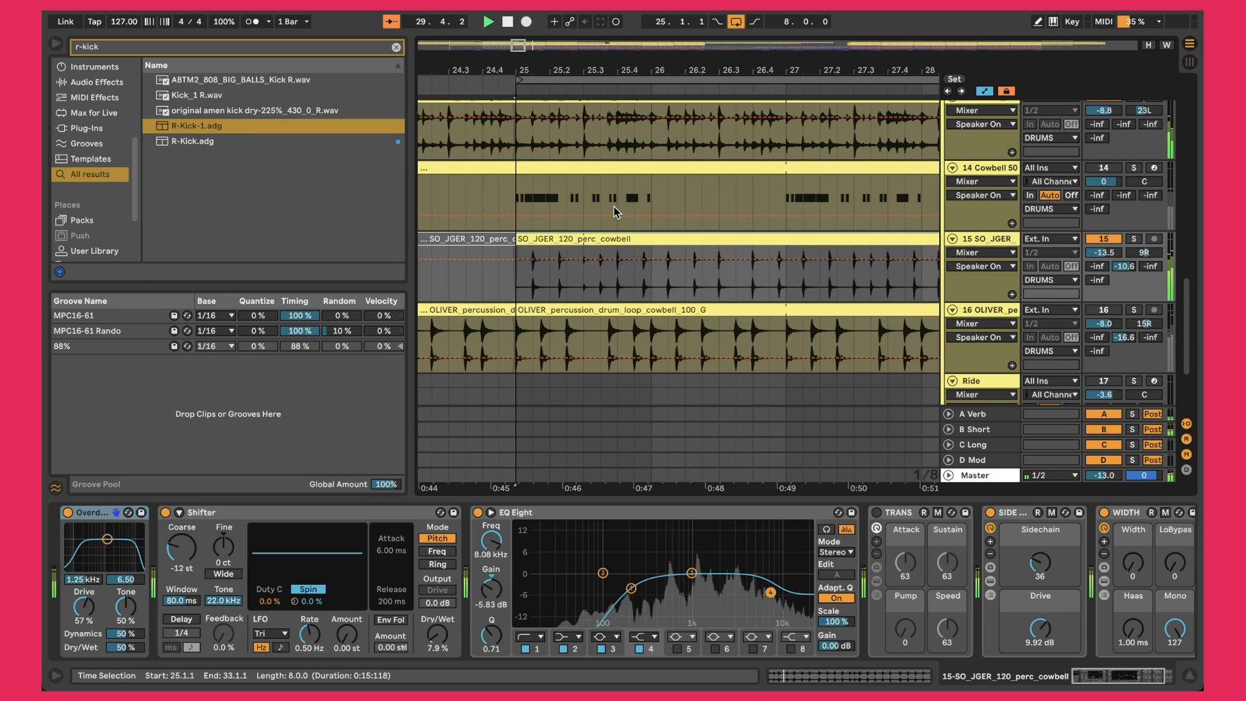
left_click_drag(560, 63, 552, 13)
Step: Review track 15's Overdrive, the Shifter's Coarse and Dry/Wet settings, and the WIDTH rack's Mono macro
double_click(1008, 239)
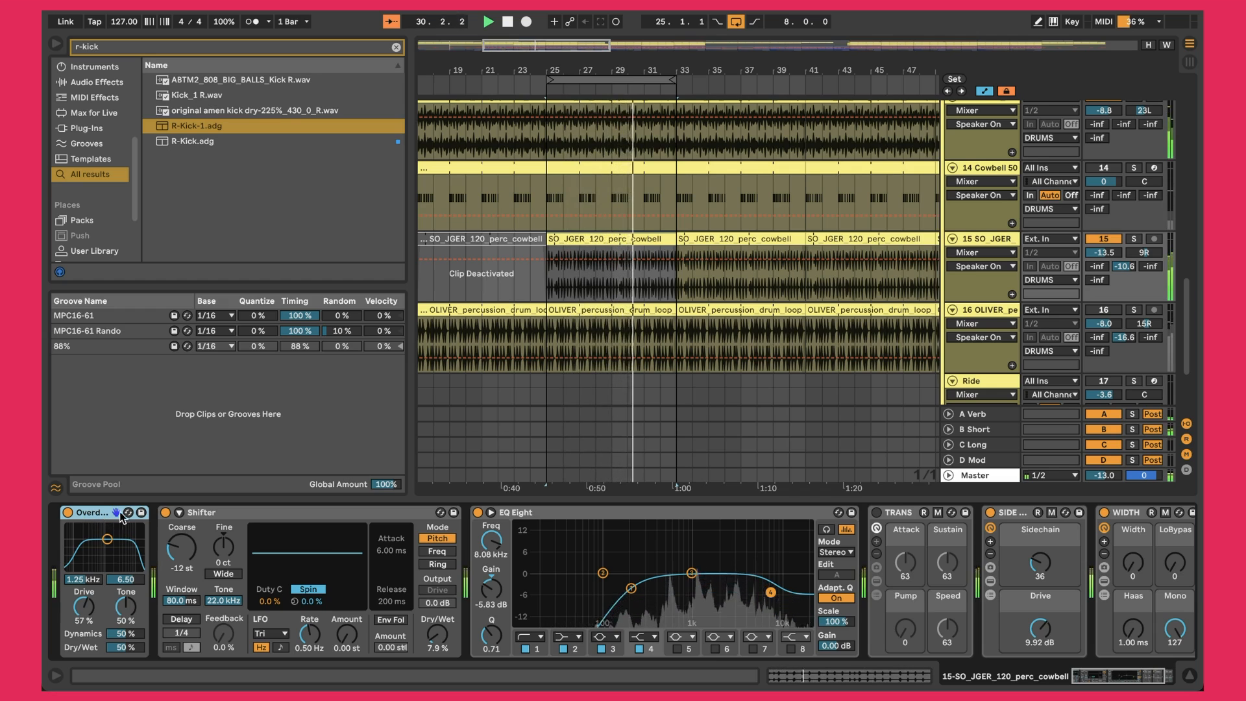
left_click(238, 513)
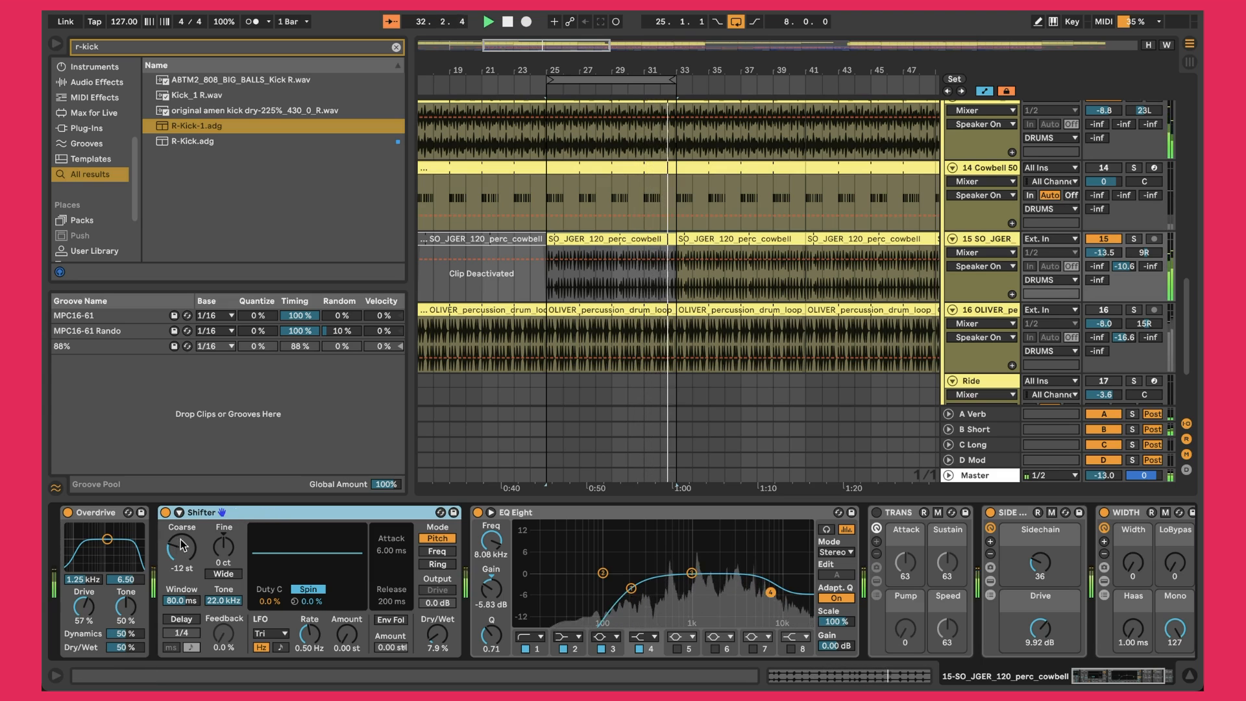
left_click_drag(433, 651, 452, 640)
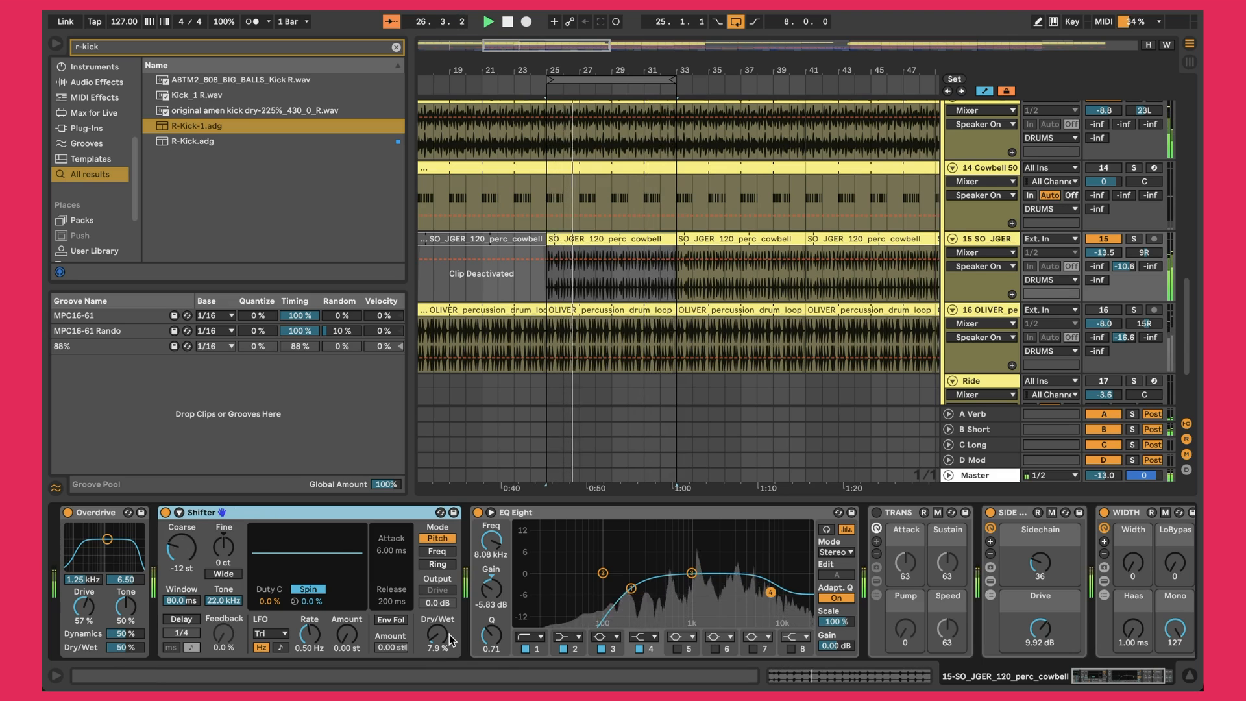
scroll(615, 613, "right", 3)
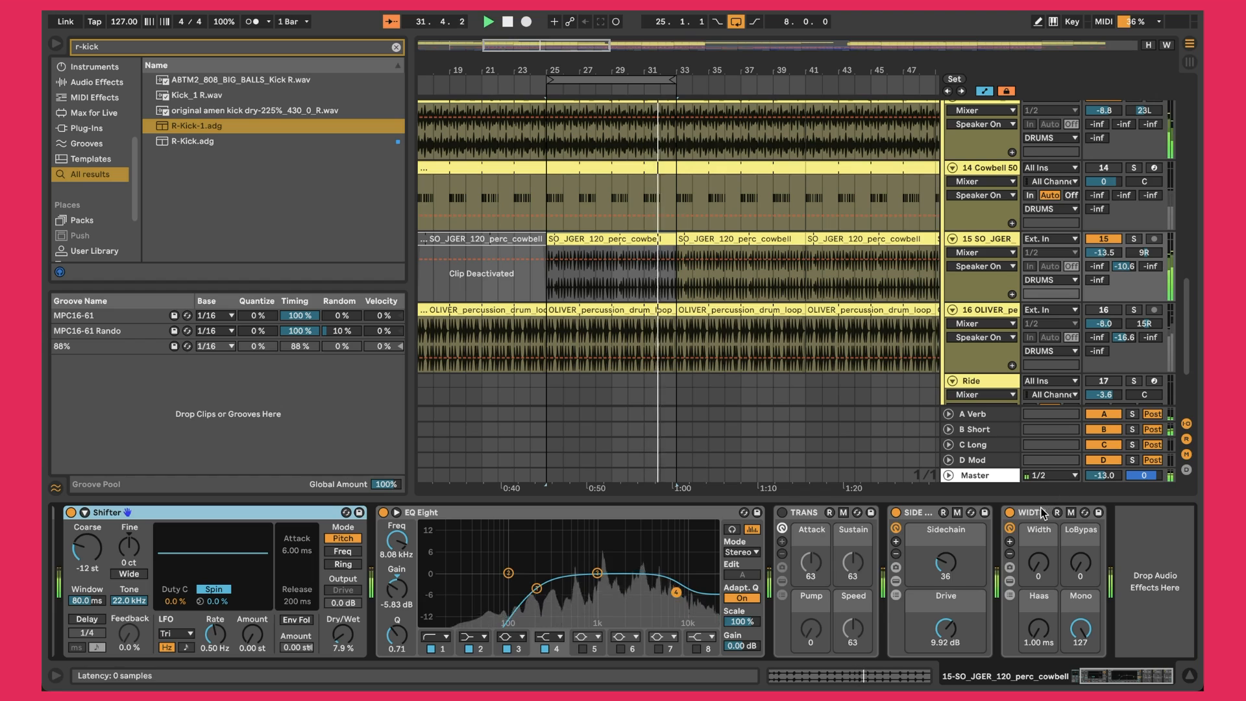
left_click(1080, 628)
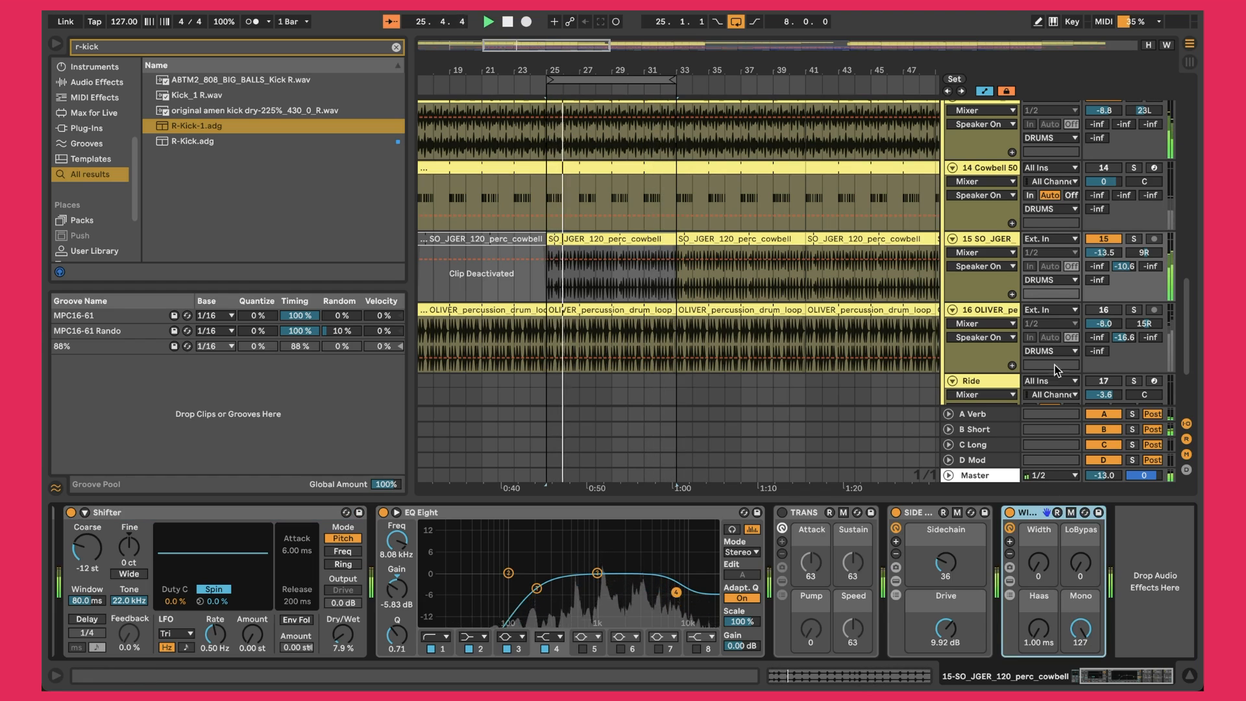
Step: Activate the OLIVER_percussion_drum_loop_cowbell loop on track 16 and inspect its clip settings and device chain
left_click(1045, 312)
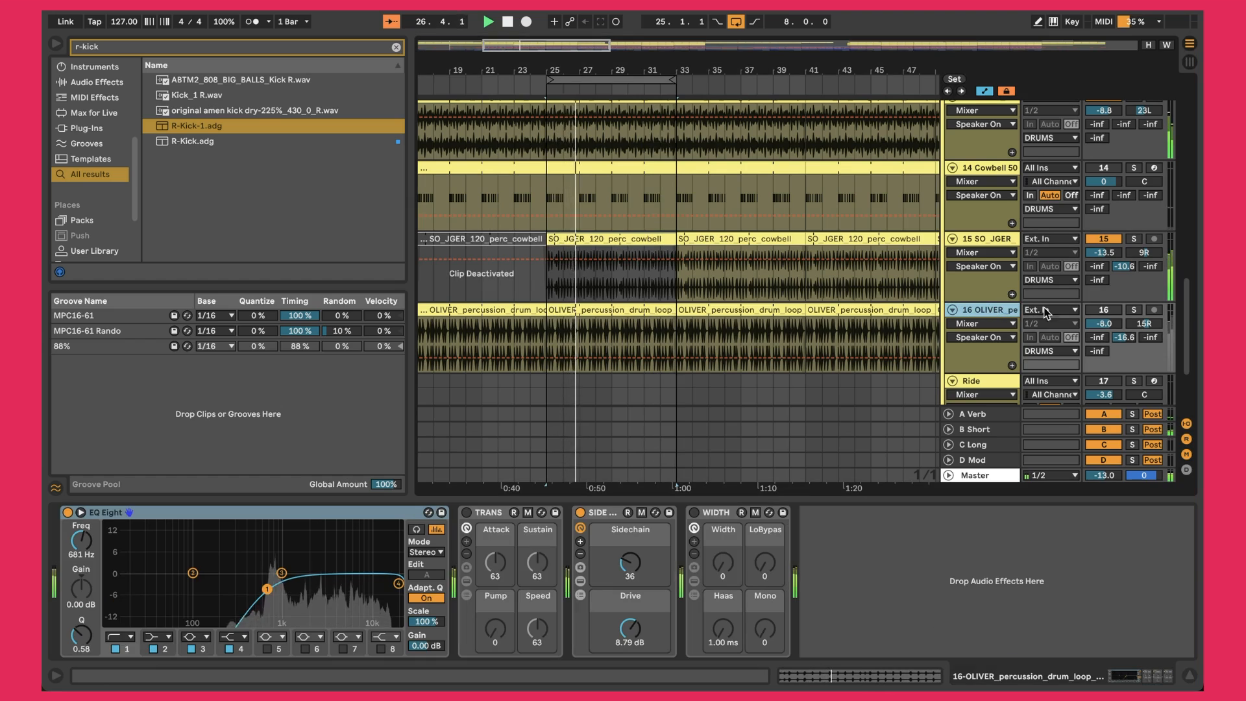
left_click(1112, 313)
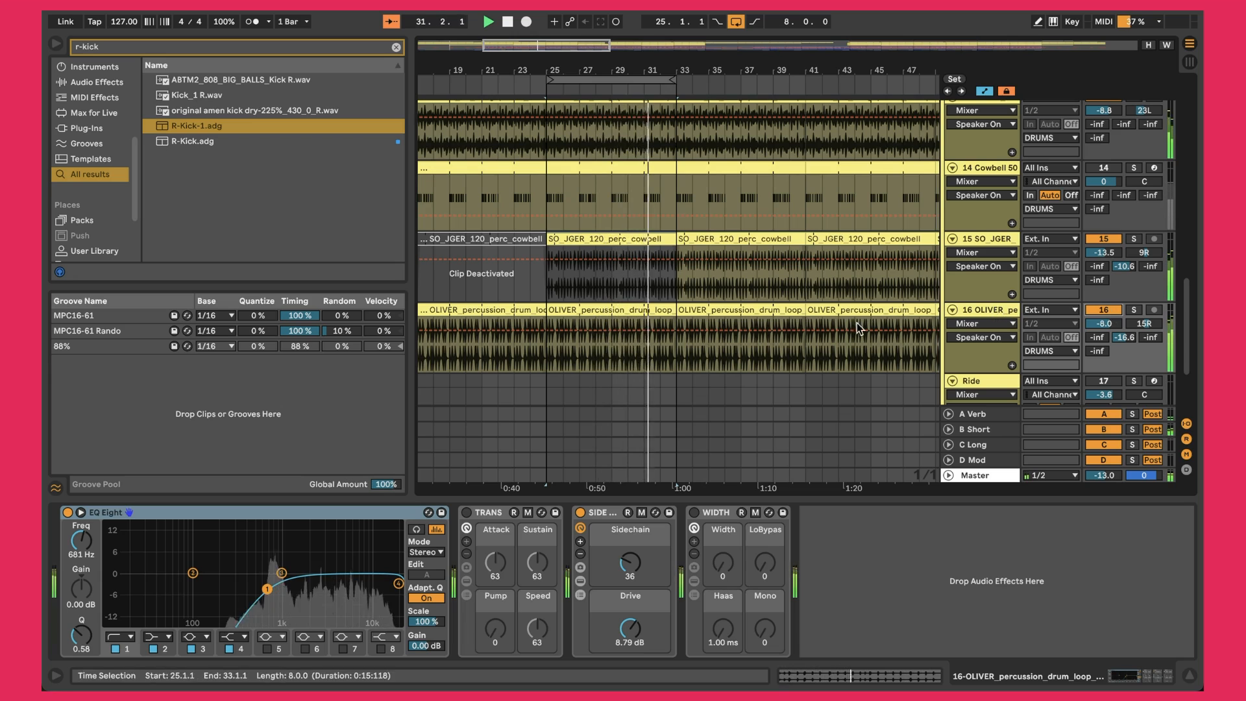
double_click(596, 310)
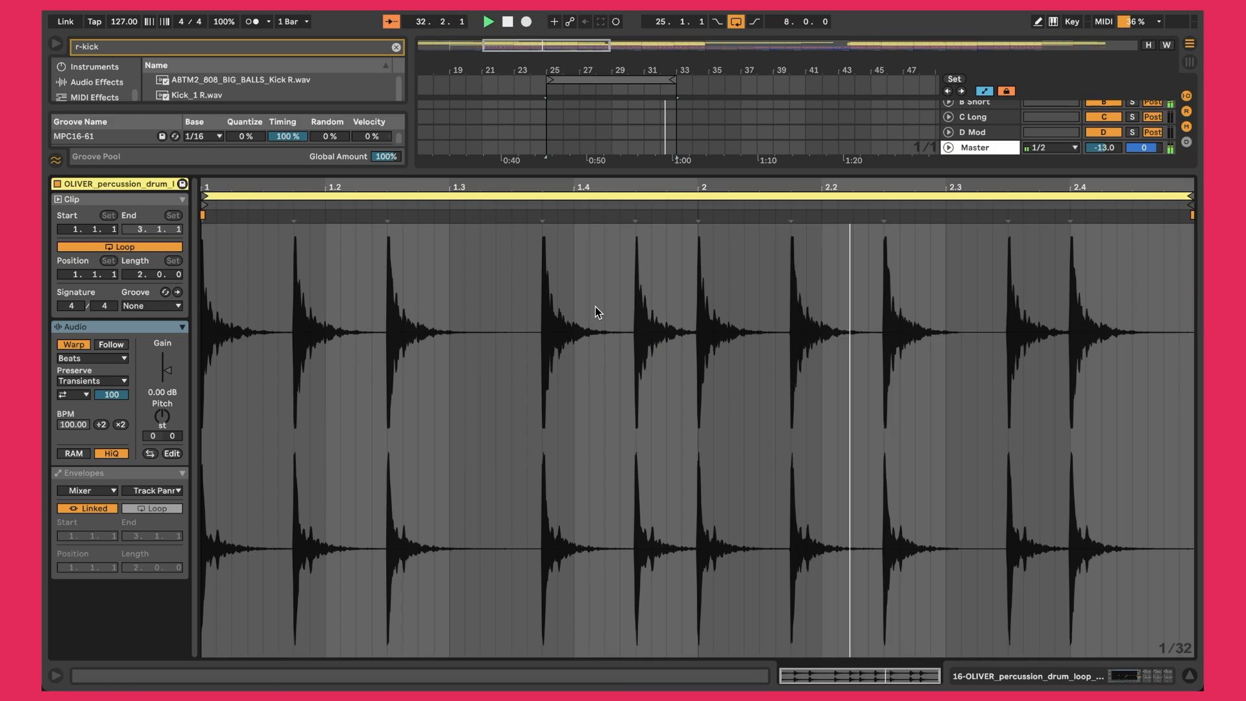
key("super+alt+l")
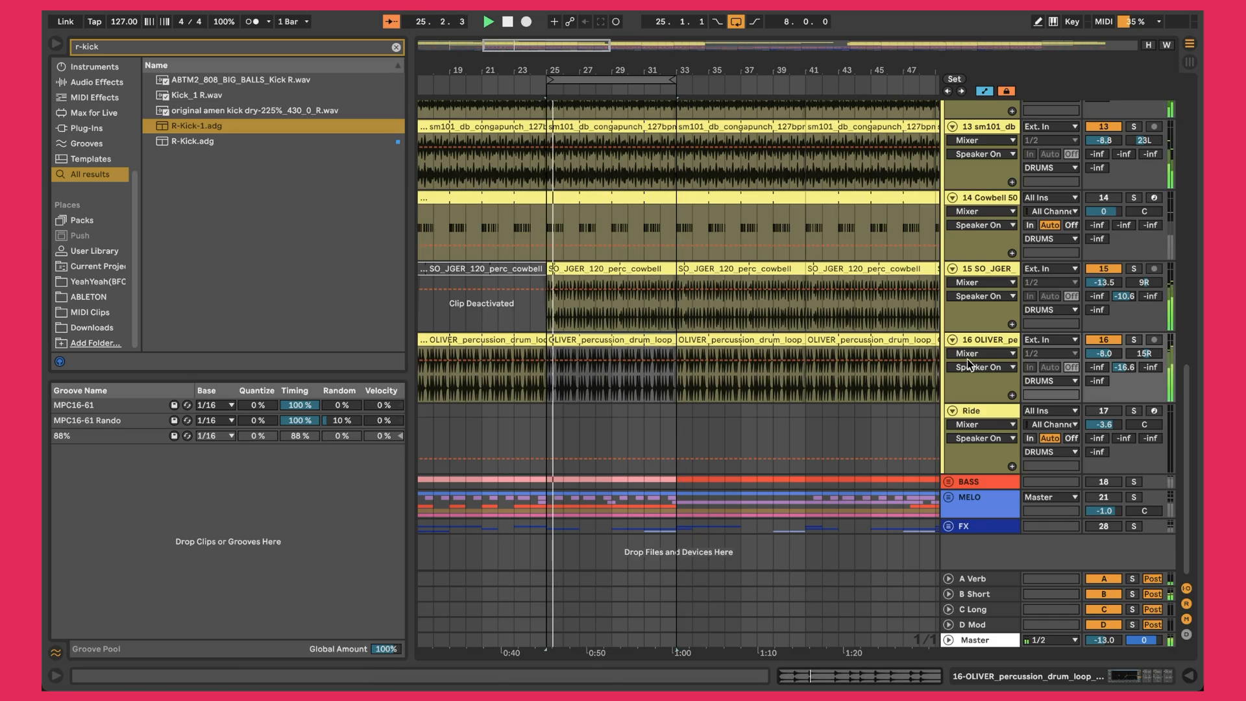
double_click(987, 341)
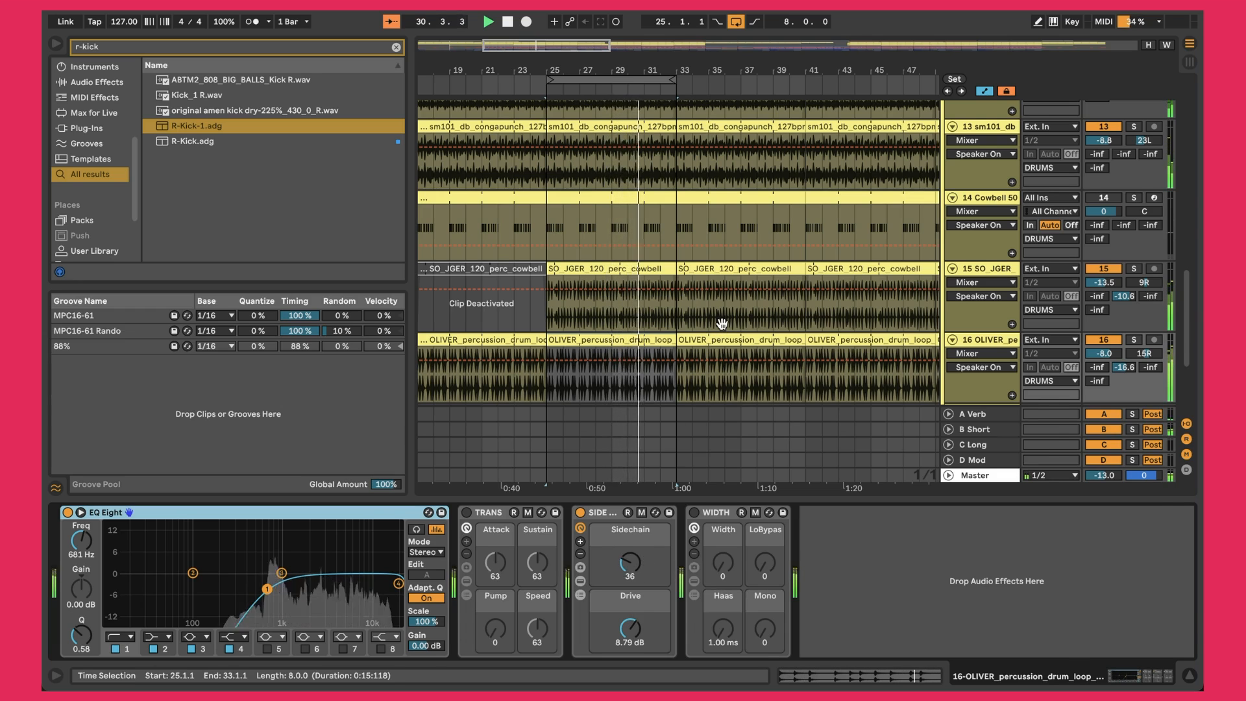
Step: Select the reference song on the REF track and toggle its solo to compare it with the recreated mix over bars 25–33
key("super+alt+l")
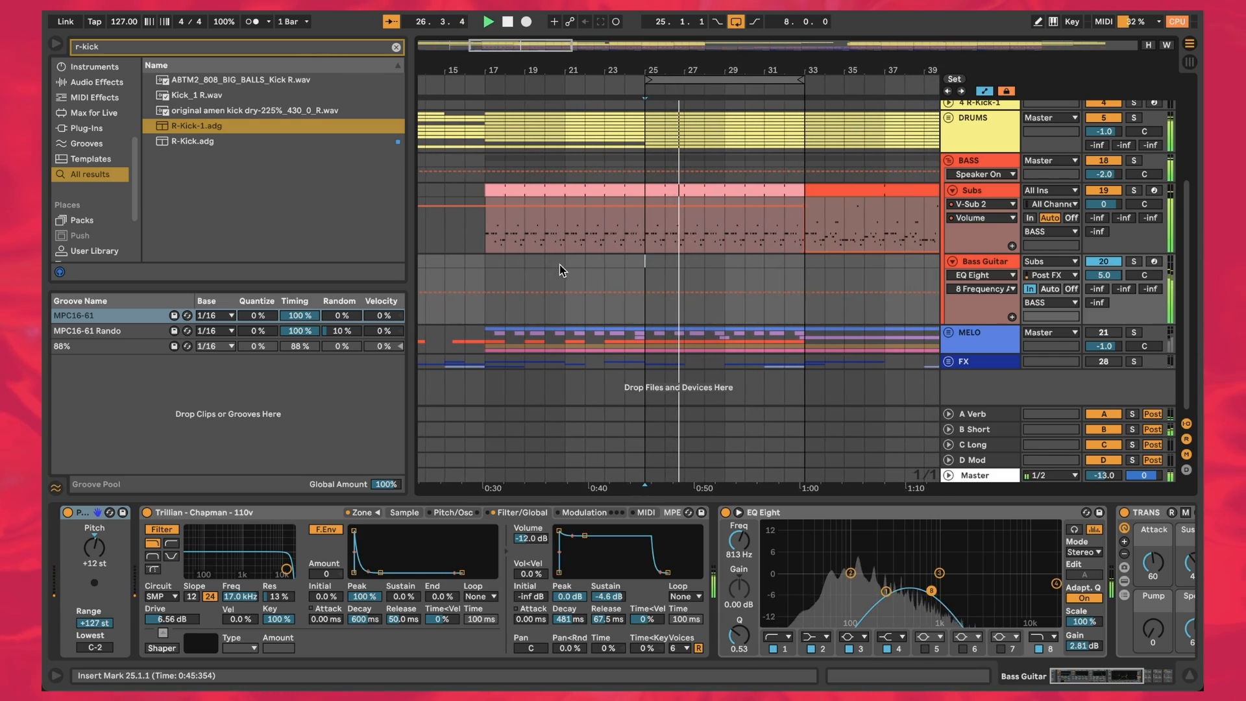
scroll(694, 265, "up", 5)
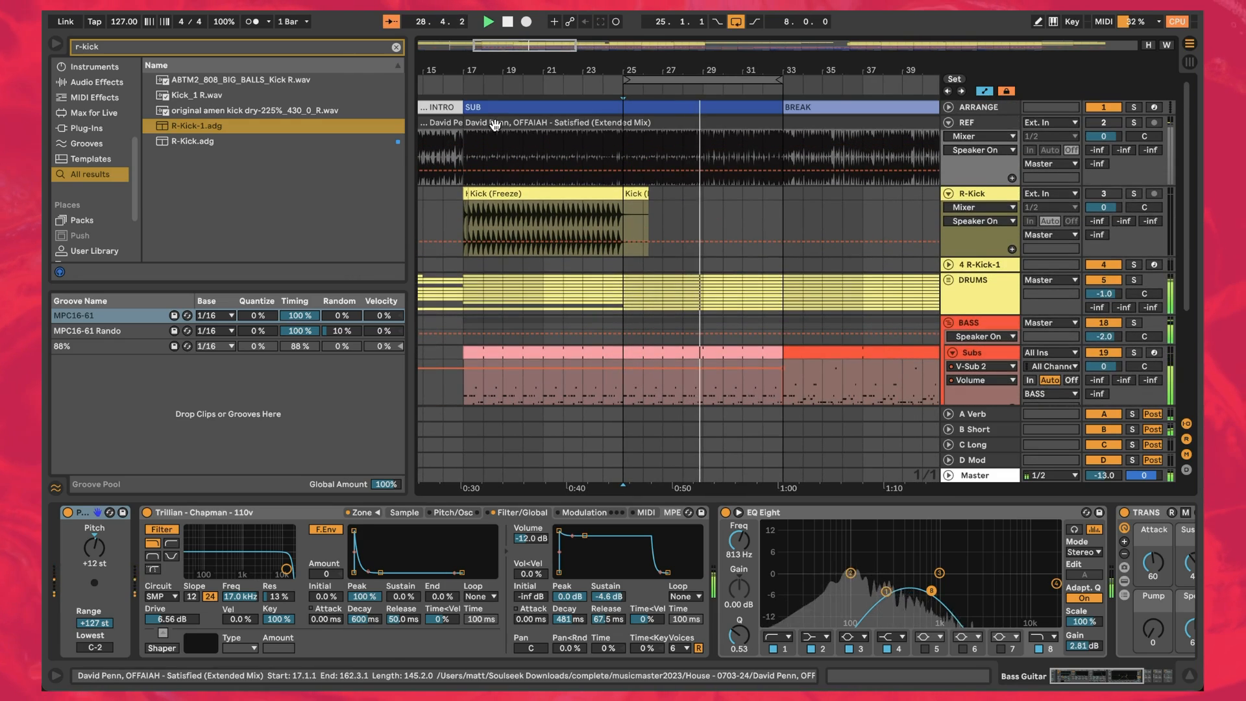
left_click(609, 137)
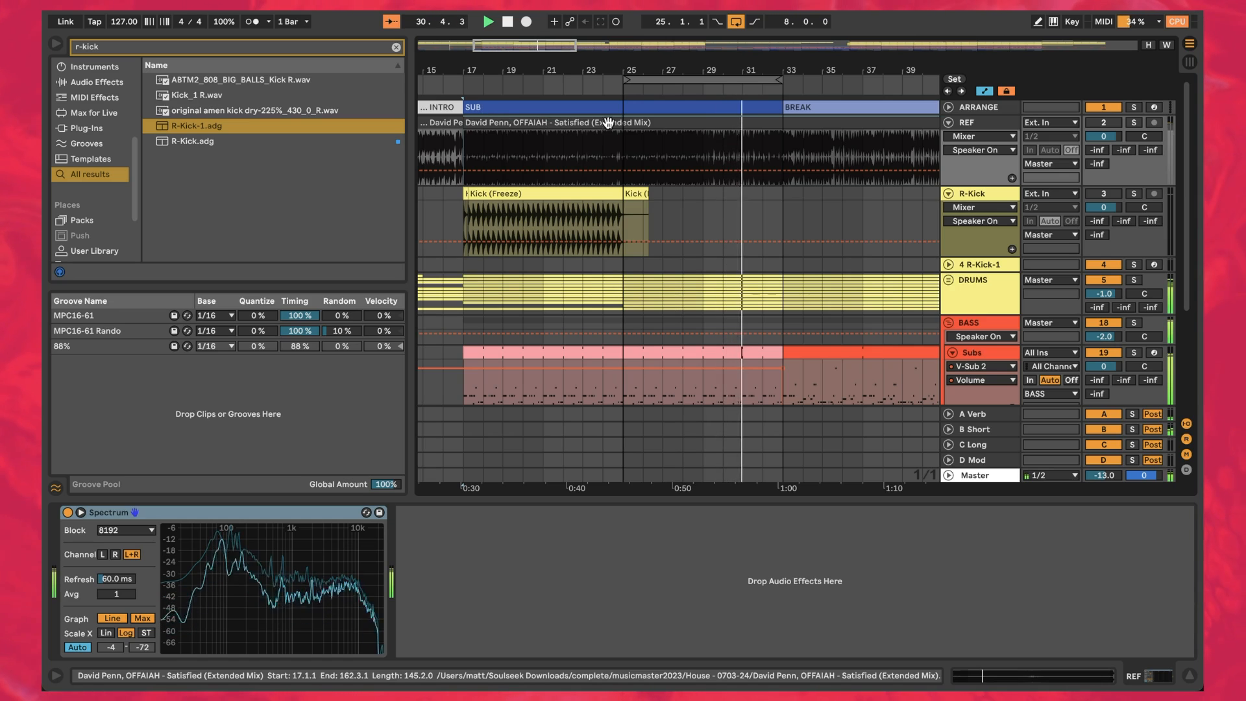
left_click_drag(577, 72, 576, 15)
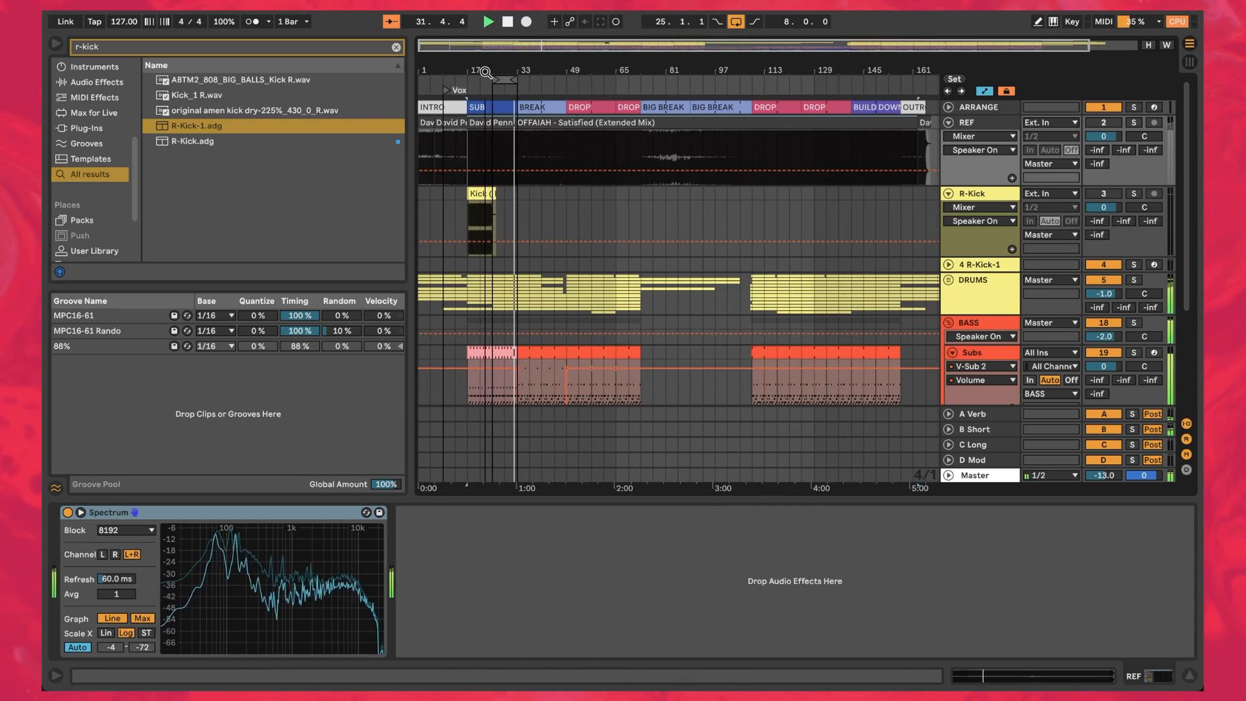
left_click_drag(488, 69, 488, 128)
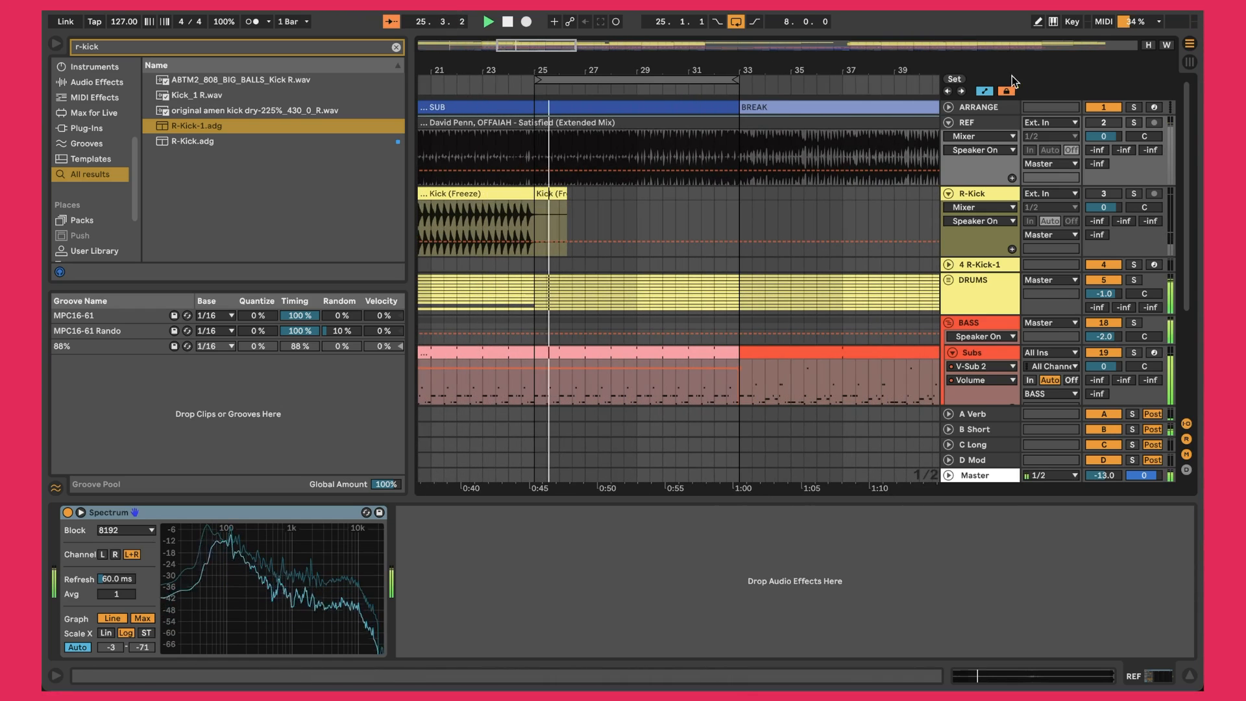
left_click(1137, 122)
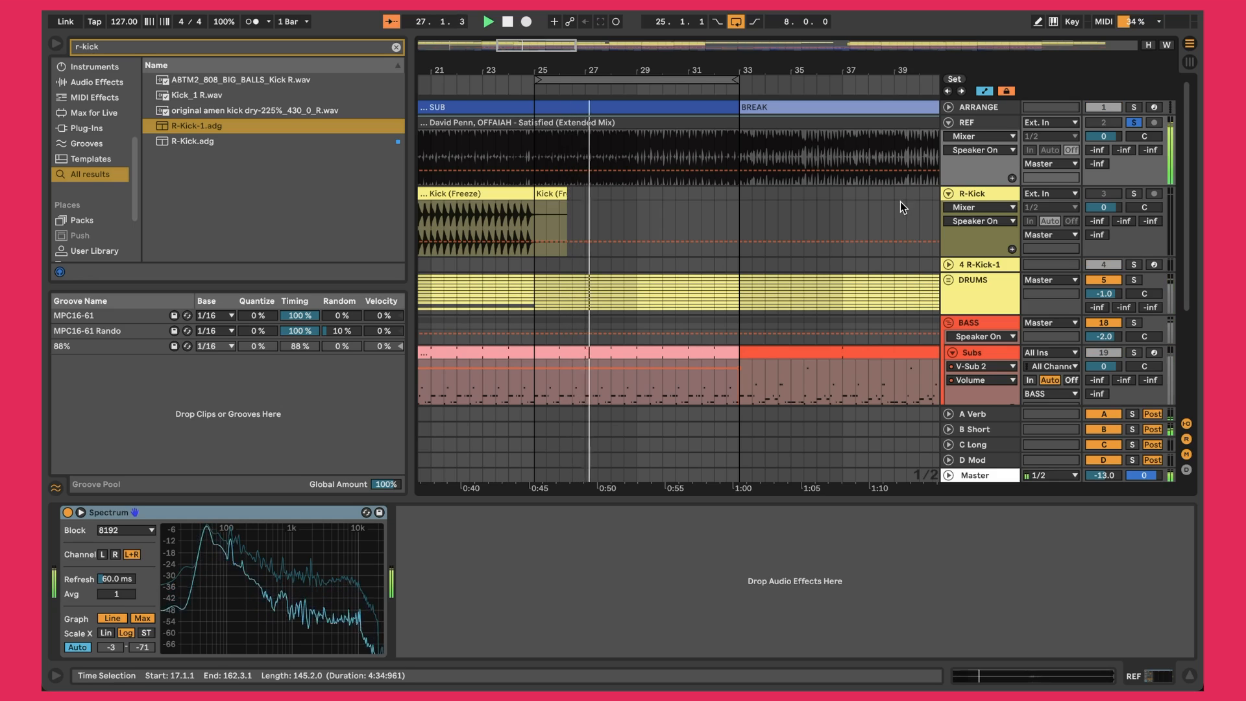
key("s")
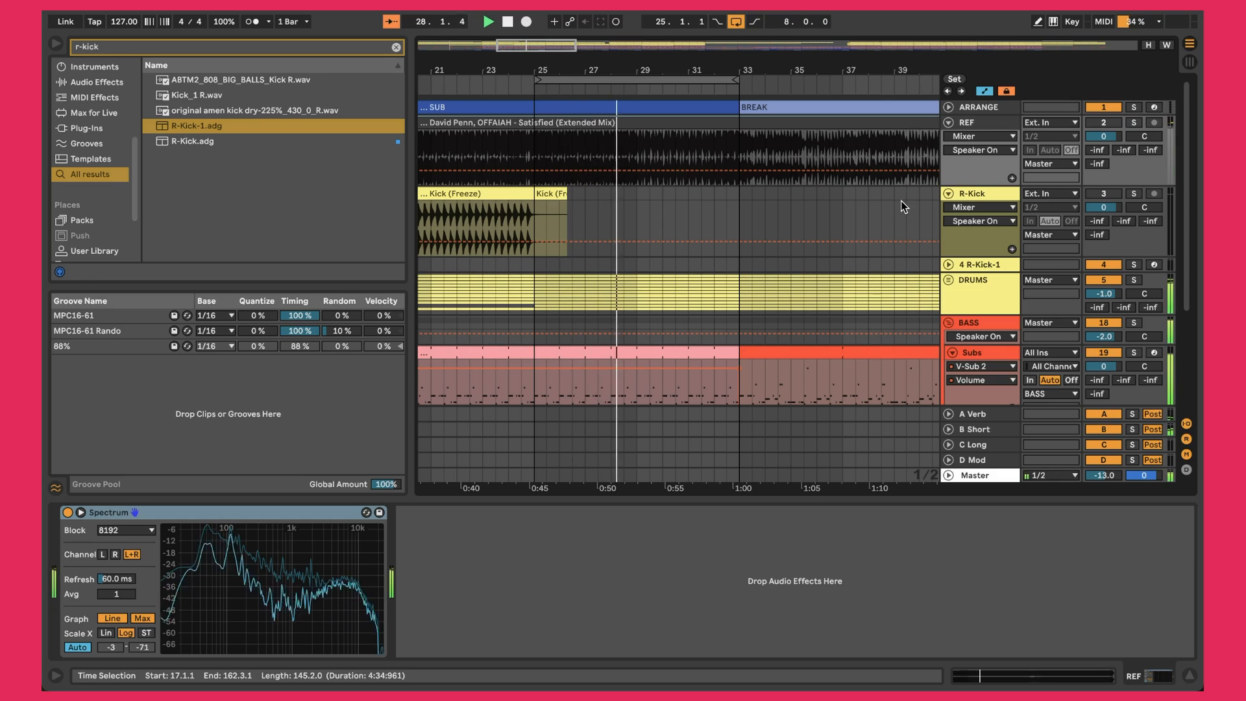
key("s")
key("s")
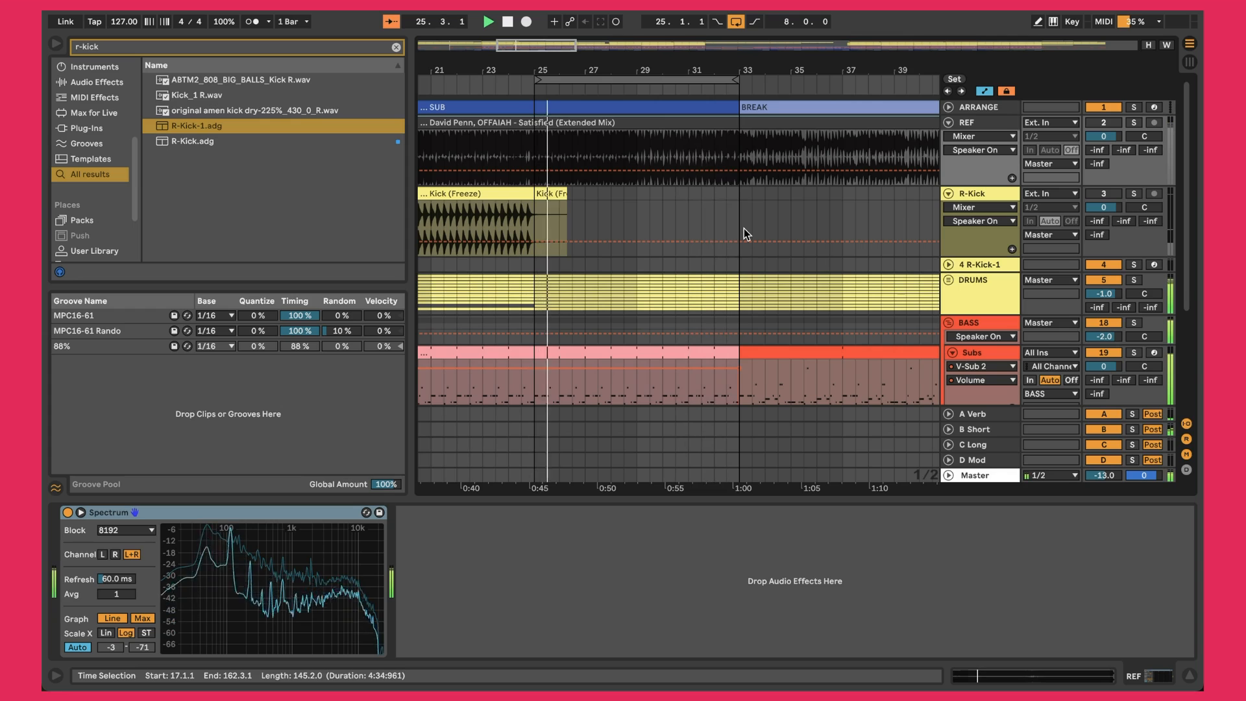
Step: Open the Subs track's bass clip covering bars 17–33 in the MIDI note editor and place the insert mark at 1.2.1
scroll(743, 234, "down", 2)
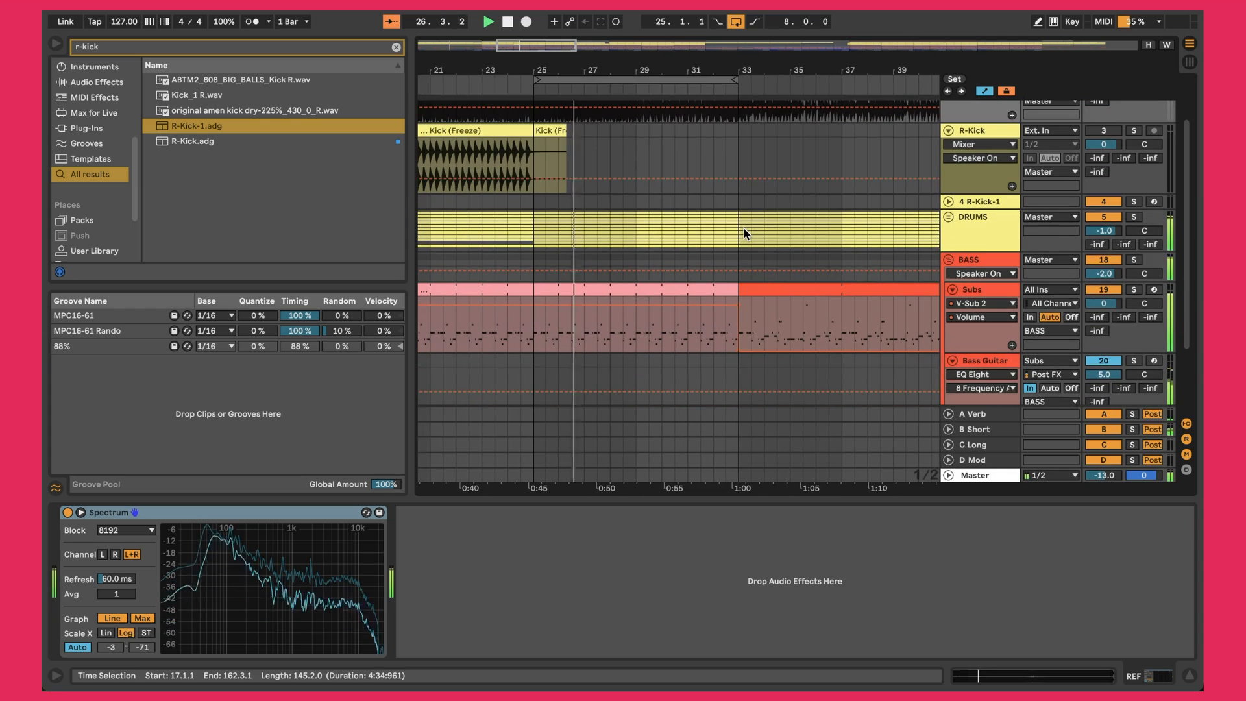
scroll(743, 234, "down", 1)
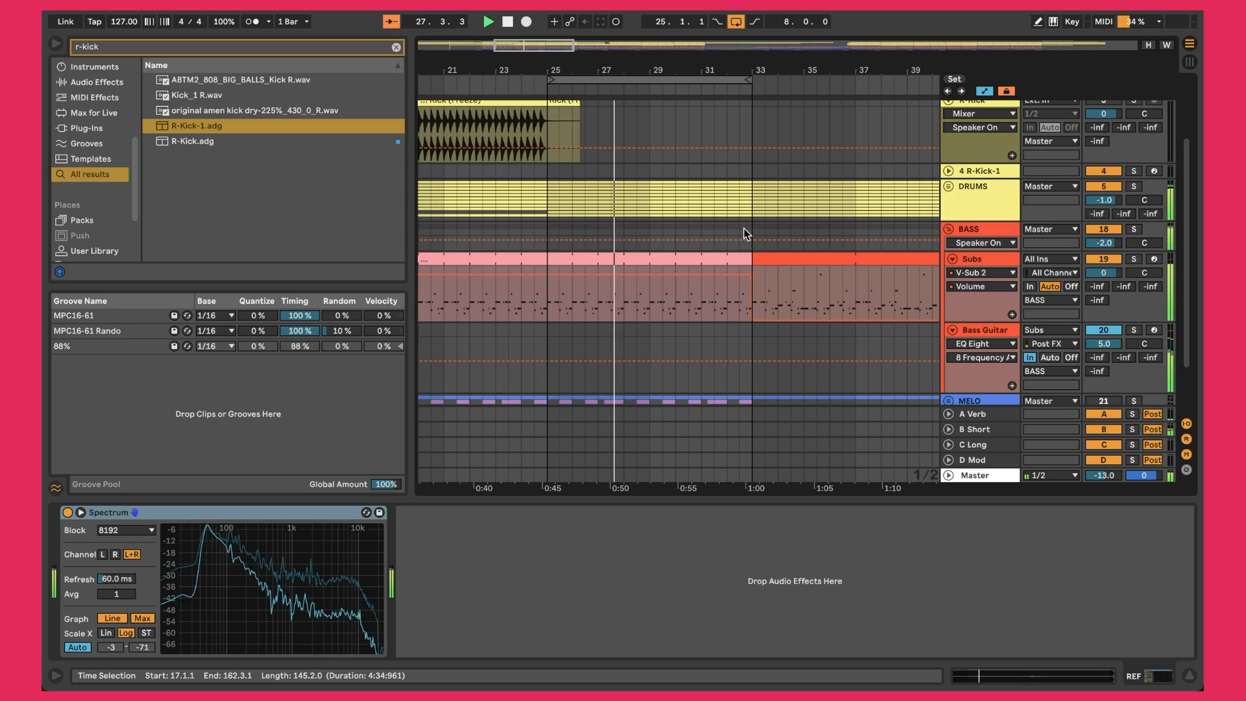
left_click(611, 257)
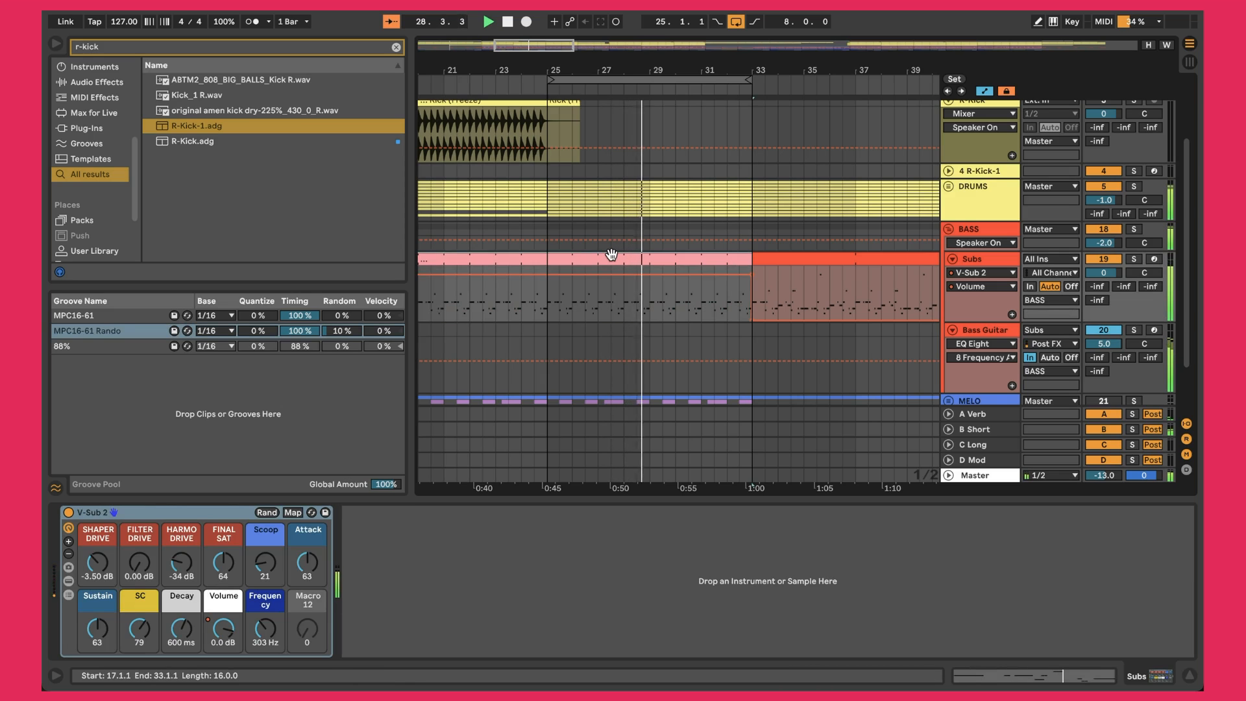
double_click(608, 256)
left_click(536, 355)
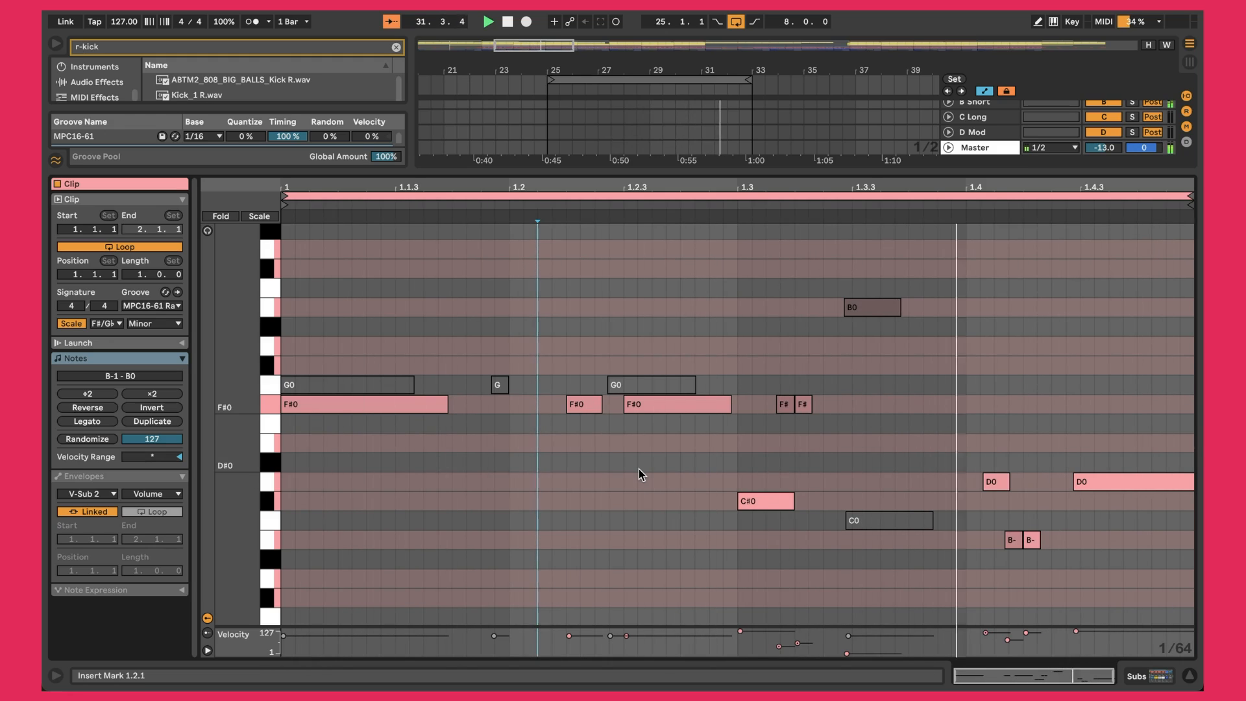
Step: Examine the bassline's F#0, C#0 and D0 notes in the Subs clip, then close the note editor
left_click(383, 406)
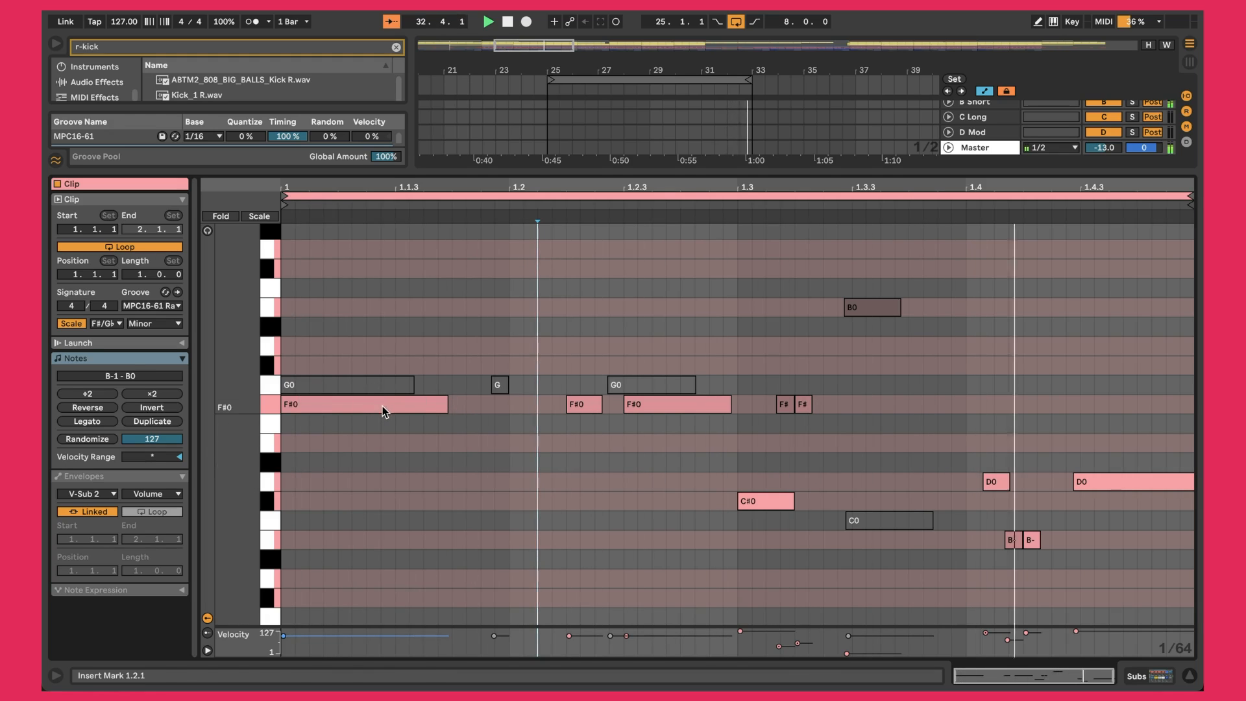
left_click(593, 404)
left_click(699, 409)
left_click(767, 506)
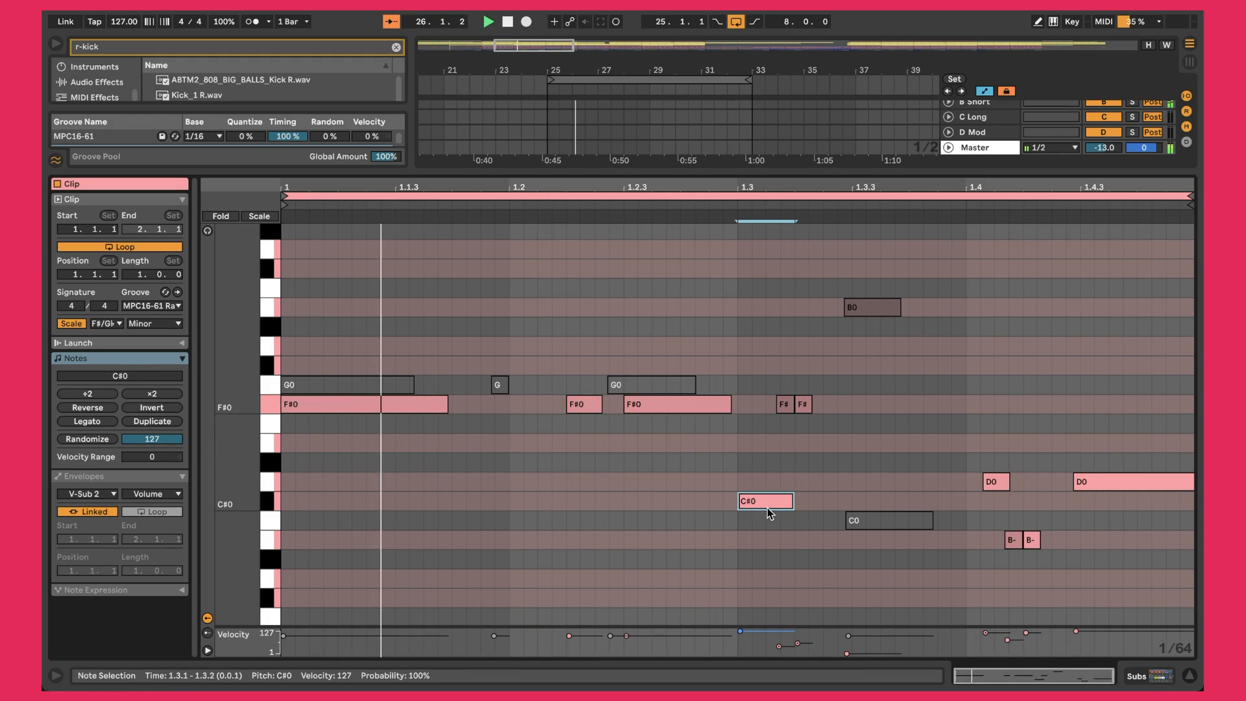
left_click(1000, 480)
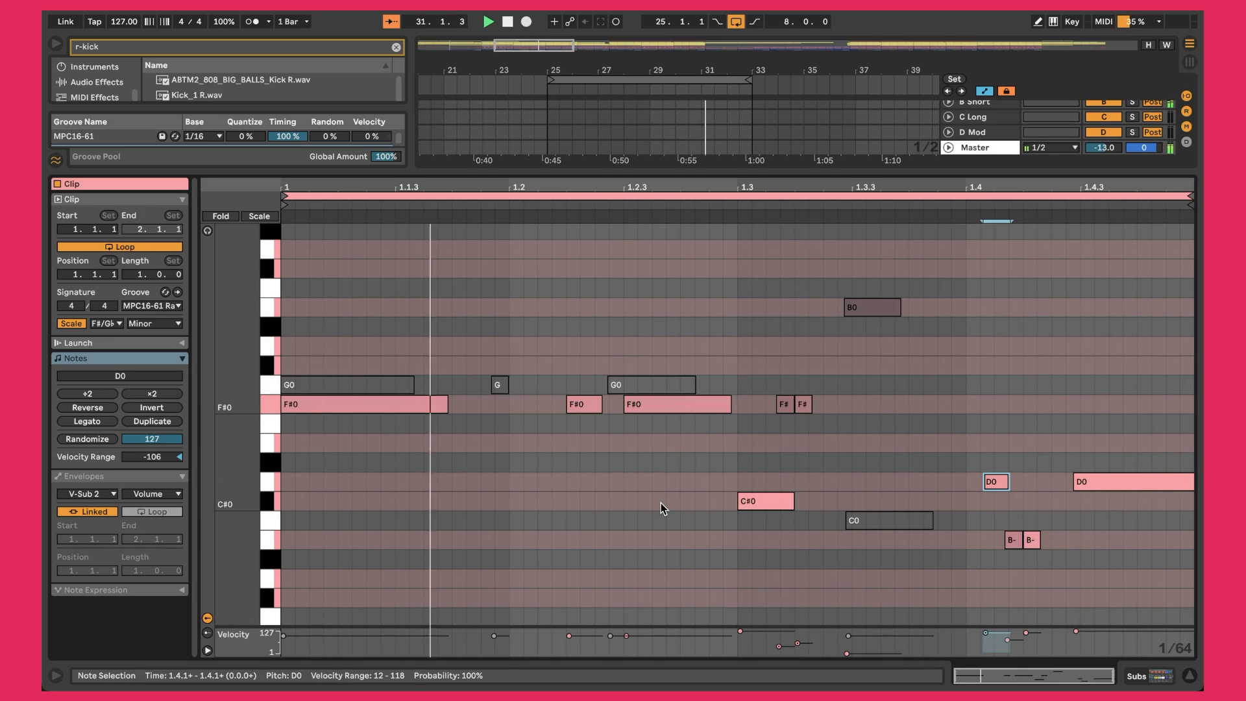
key("shift+Tab")
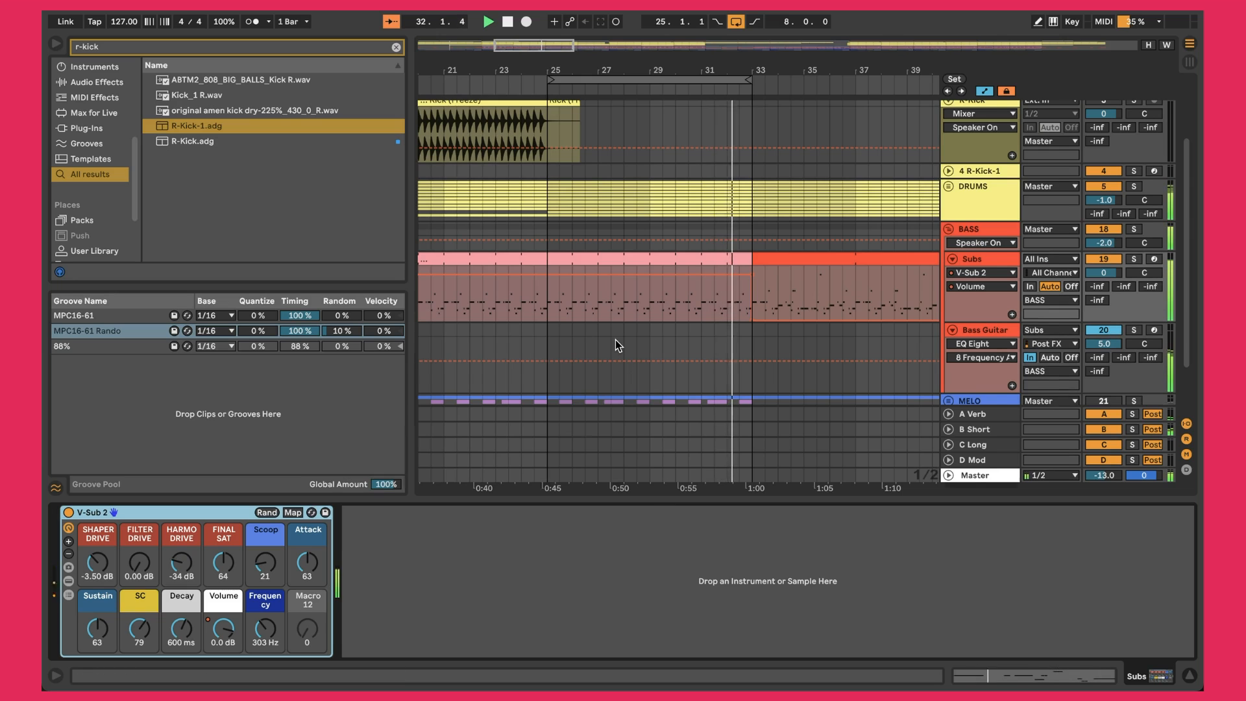
Step: Switch between the Subs and Bass Guitar tracks to compare their device chains
scroll(615, 340, "down", 2)
left_click(983, 277)
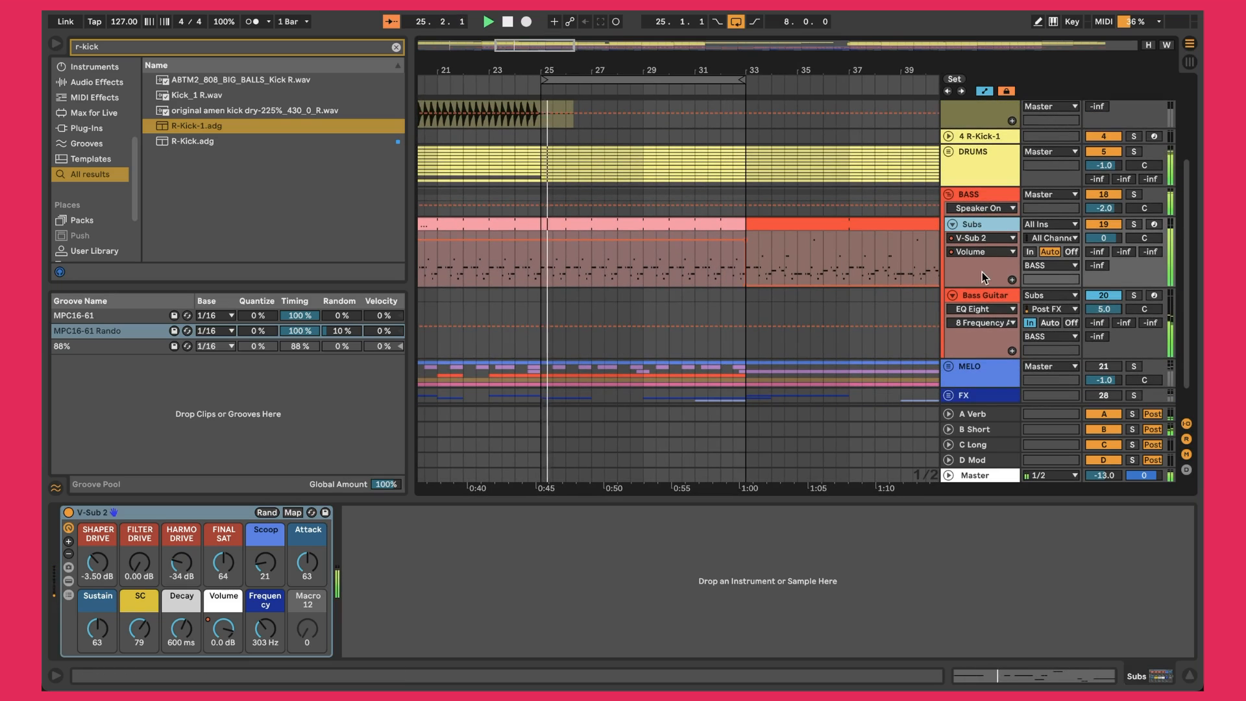
left_click(986, 296)
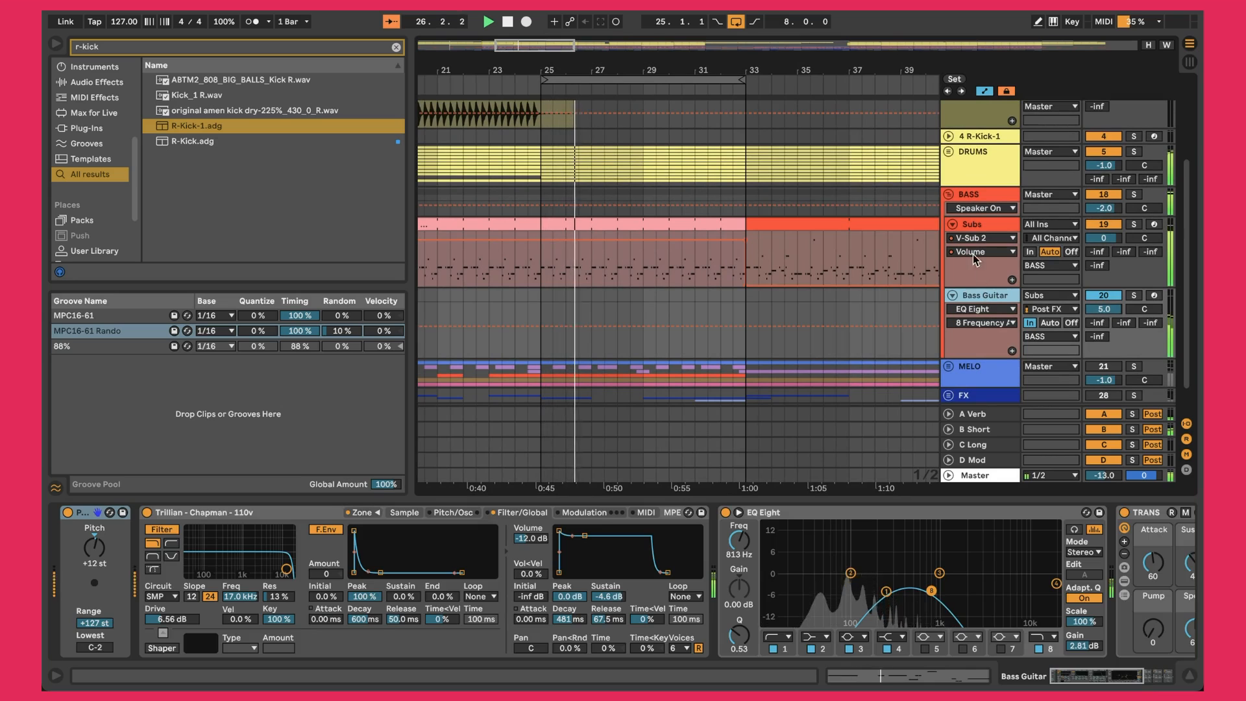
left_click(971, 231)
left_click(976, 293)
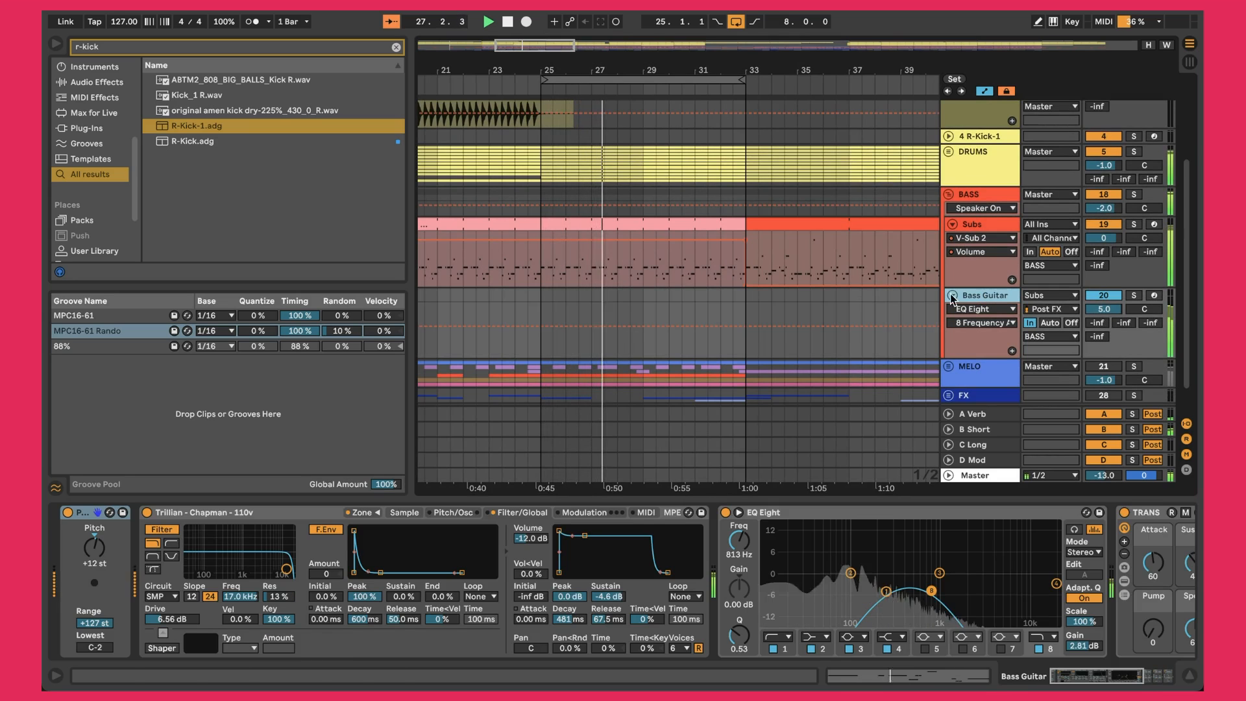
Step: Mute the Bass Guitar track and review the Operator and EQ Eight inside the Subs track's V-Sub 2 rack
left_click(772, 279)
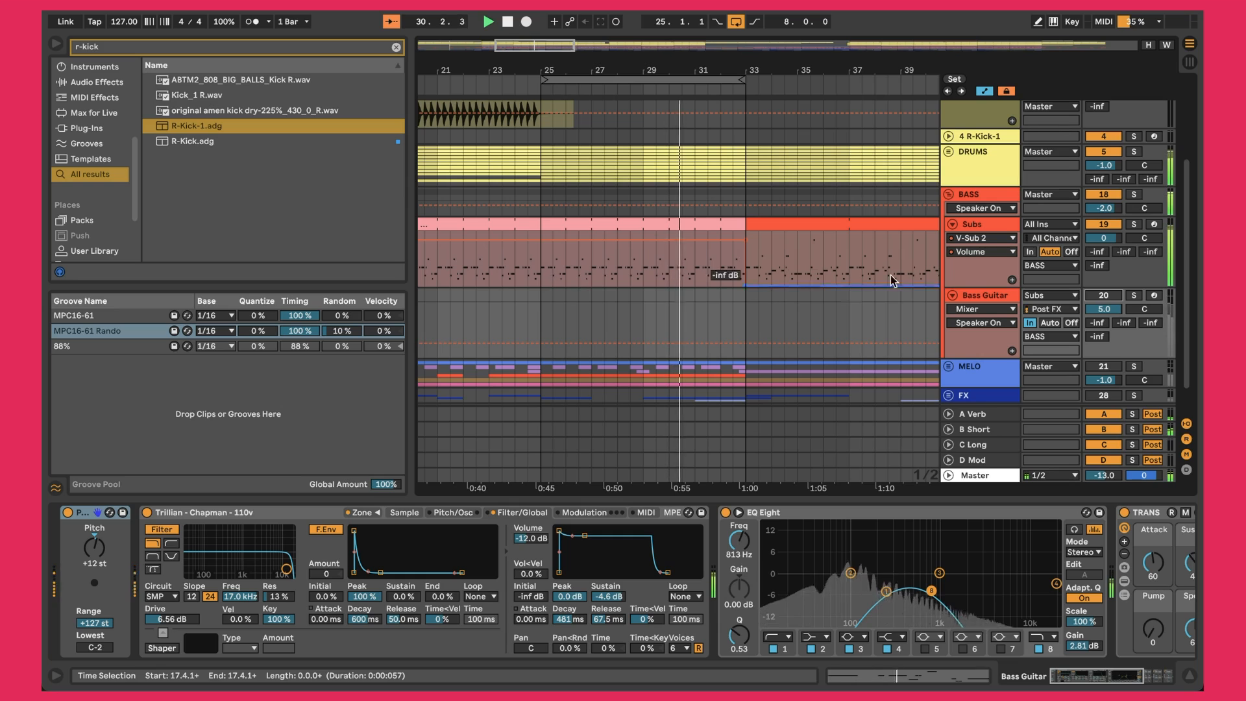
left_click(999, 226)
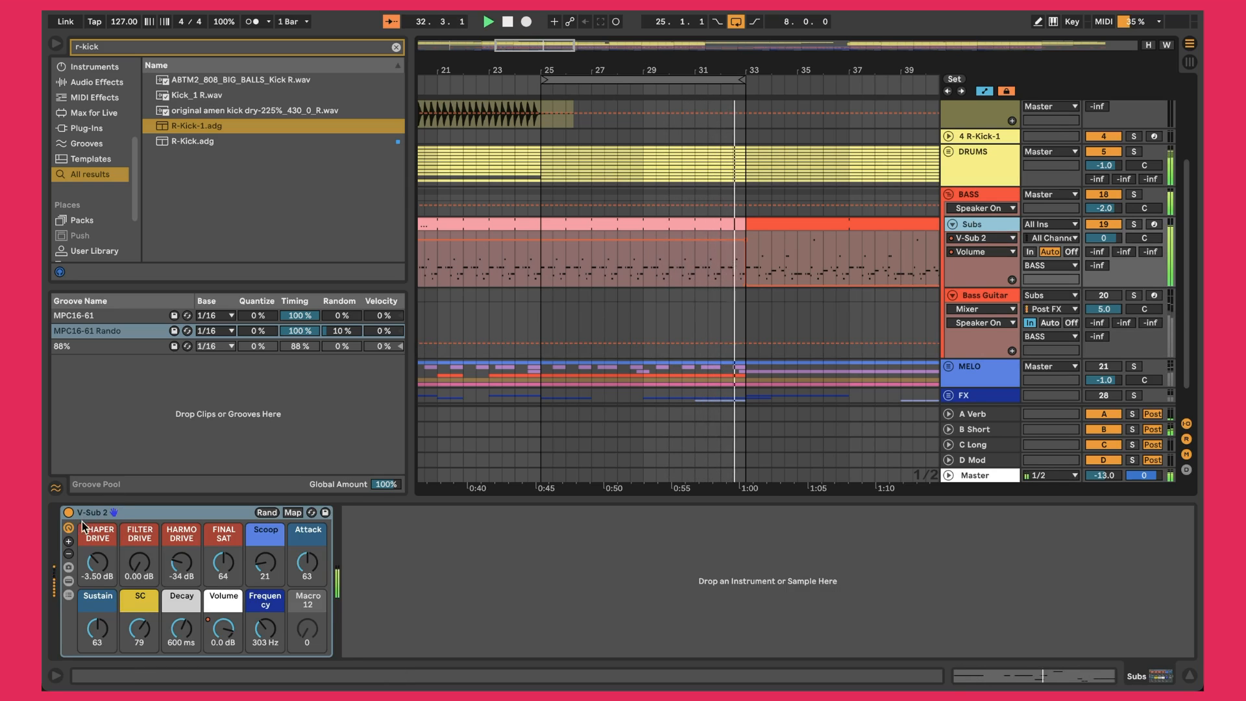
left_click(68, 580)
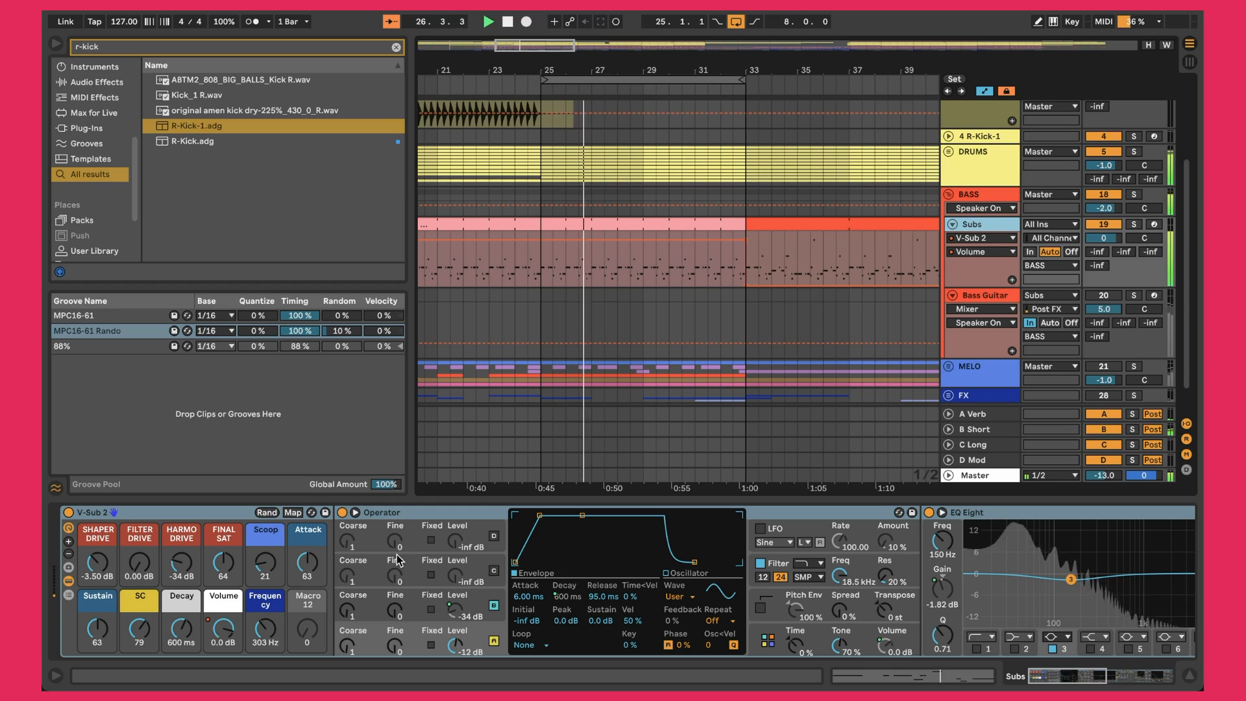
left_click(68, 580)
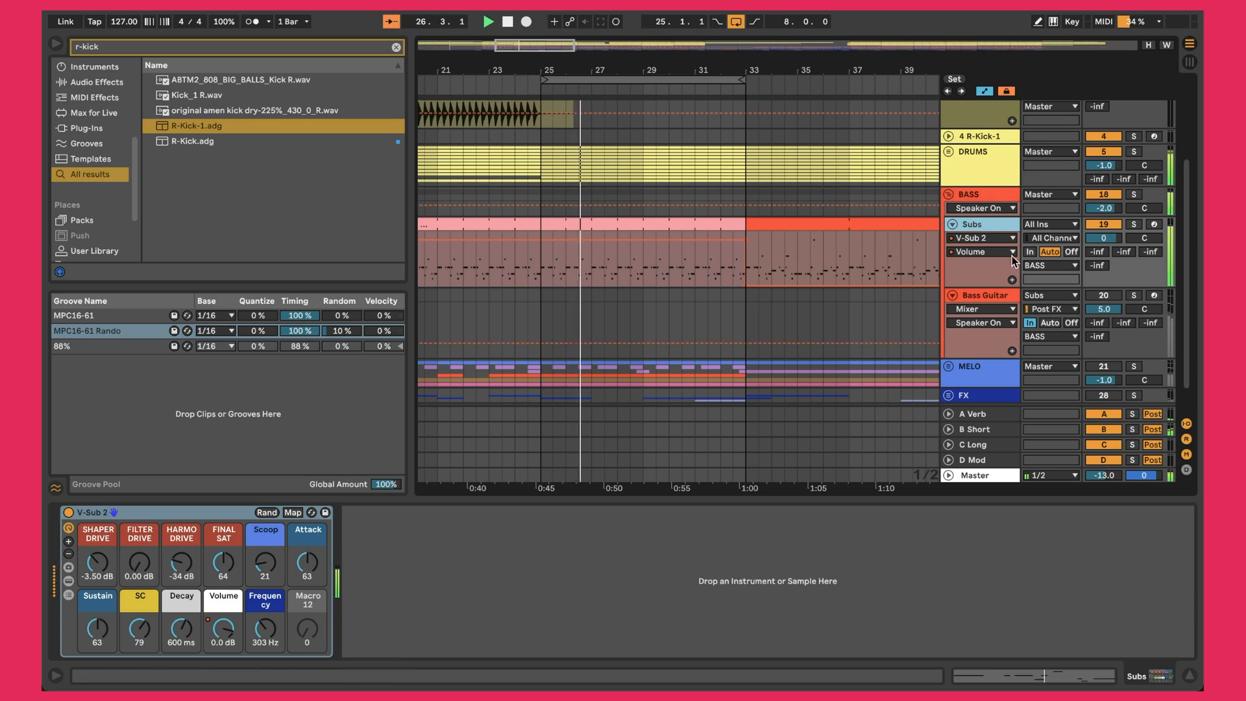
Step: Reactivate the Bass Guitar track and audition it on its own by soloing and unsoloing it
left_click(980, 296)
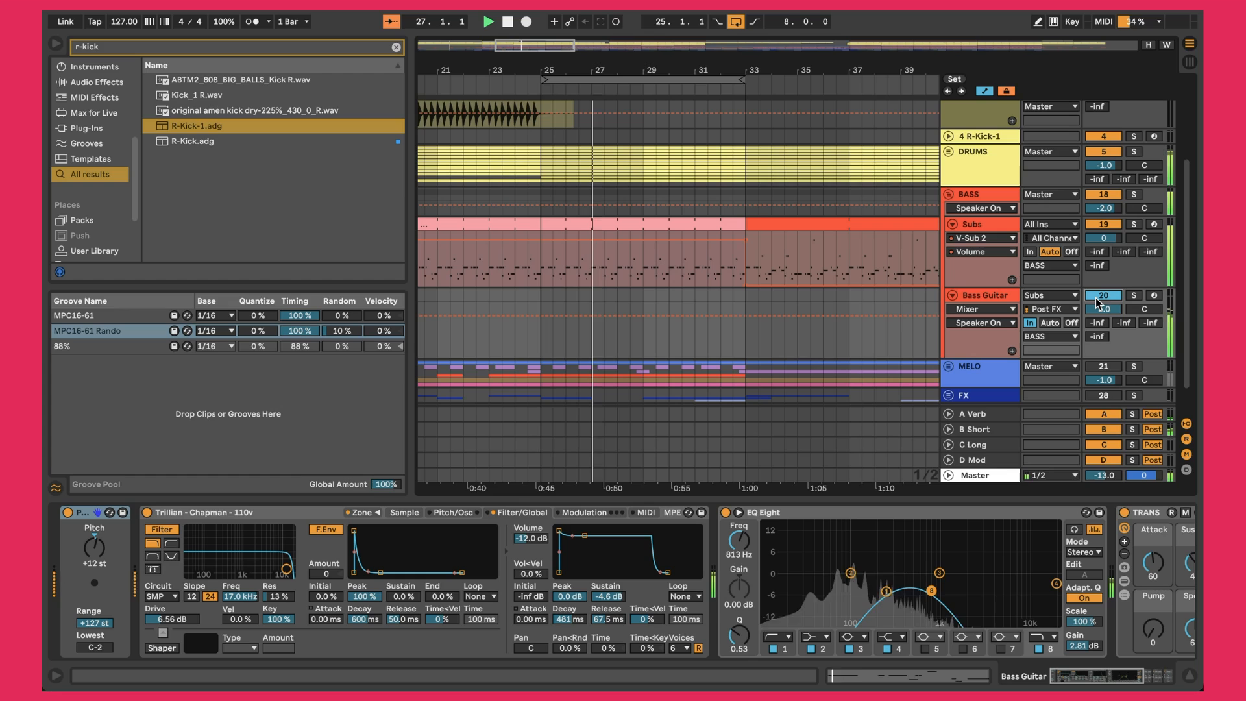
left_click(1138, 296)
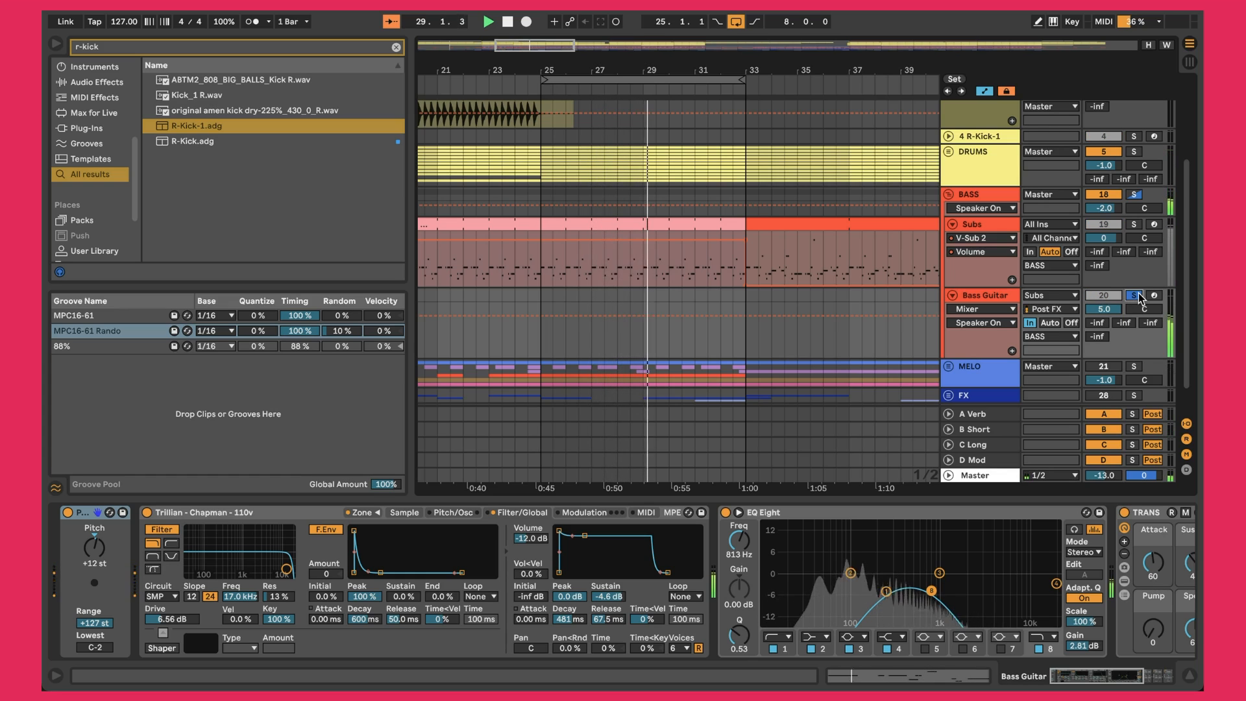
left_click(1138, 295)
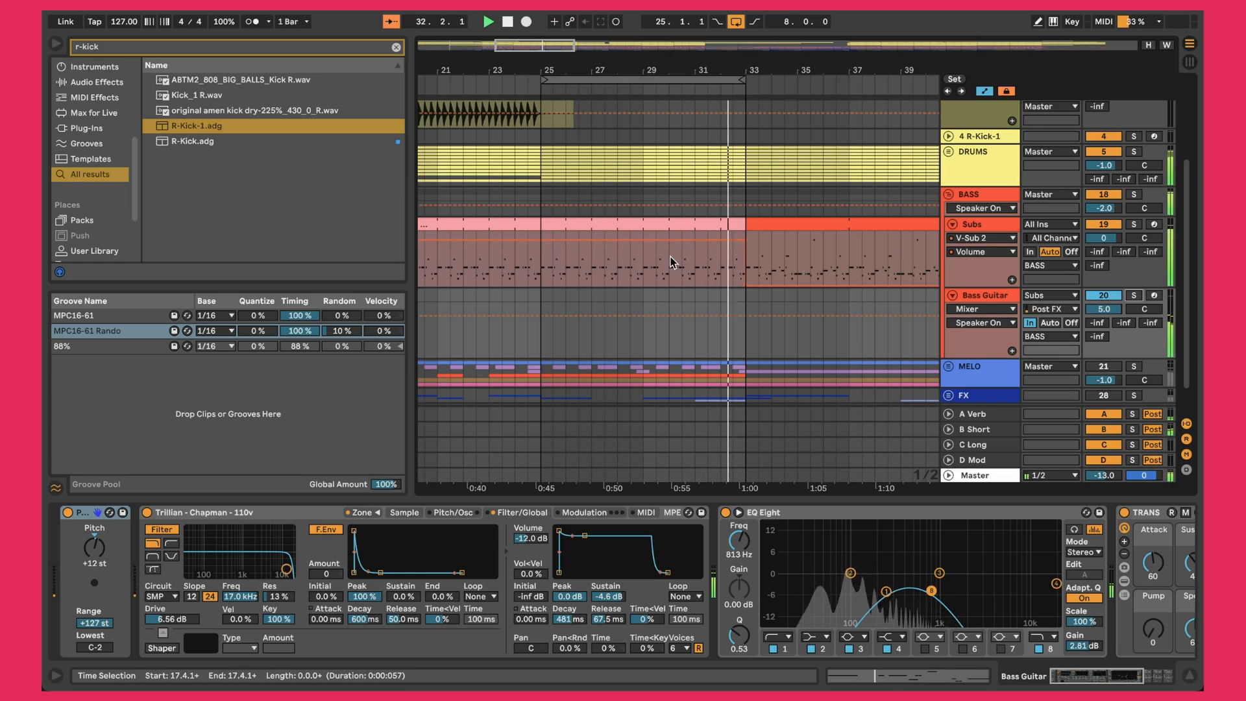
Step: Select bars 25–33 on the Bass Guitar track and check its MIDI input source, choosing Subs
left_click_drag(541, 299, 750, 308)
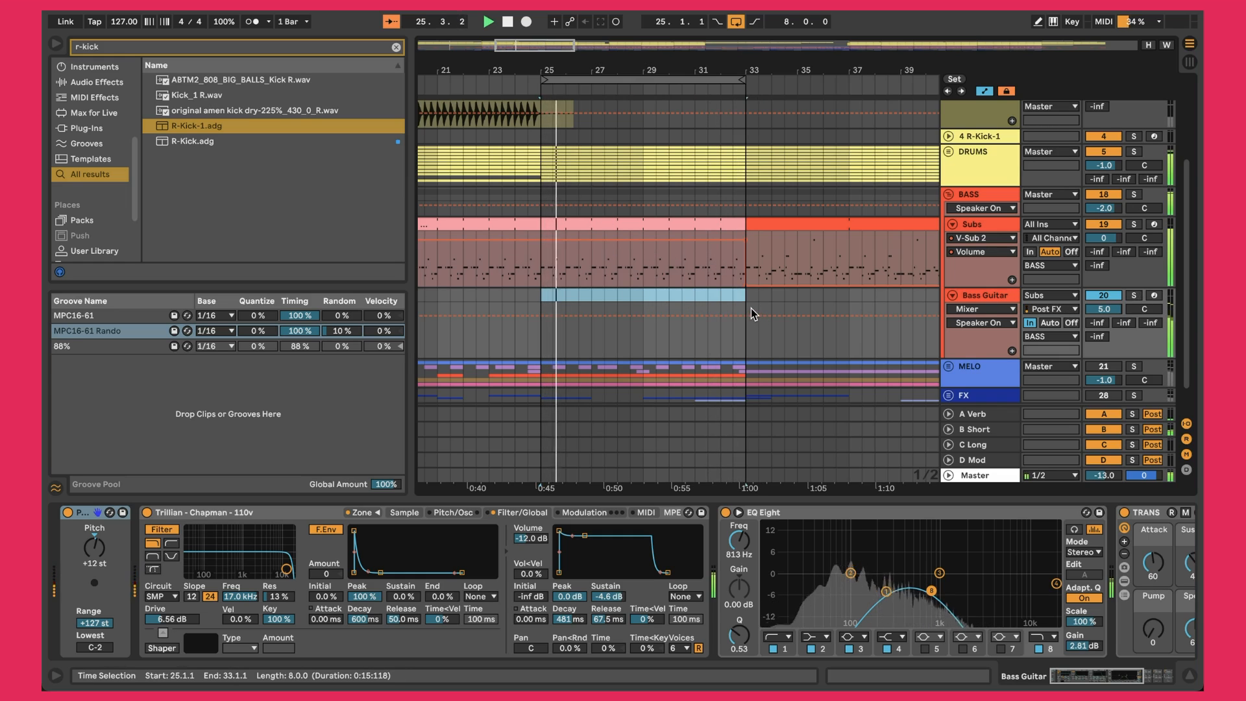
left_click(1011, 226)
left_click(1020, 311)
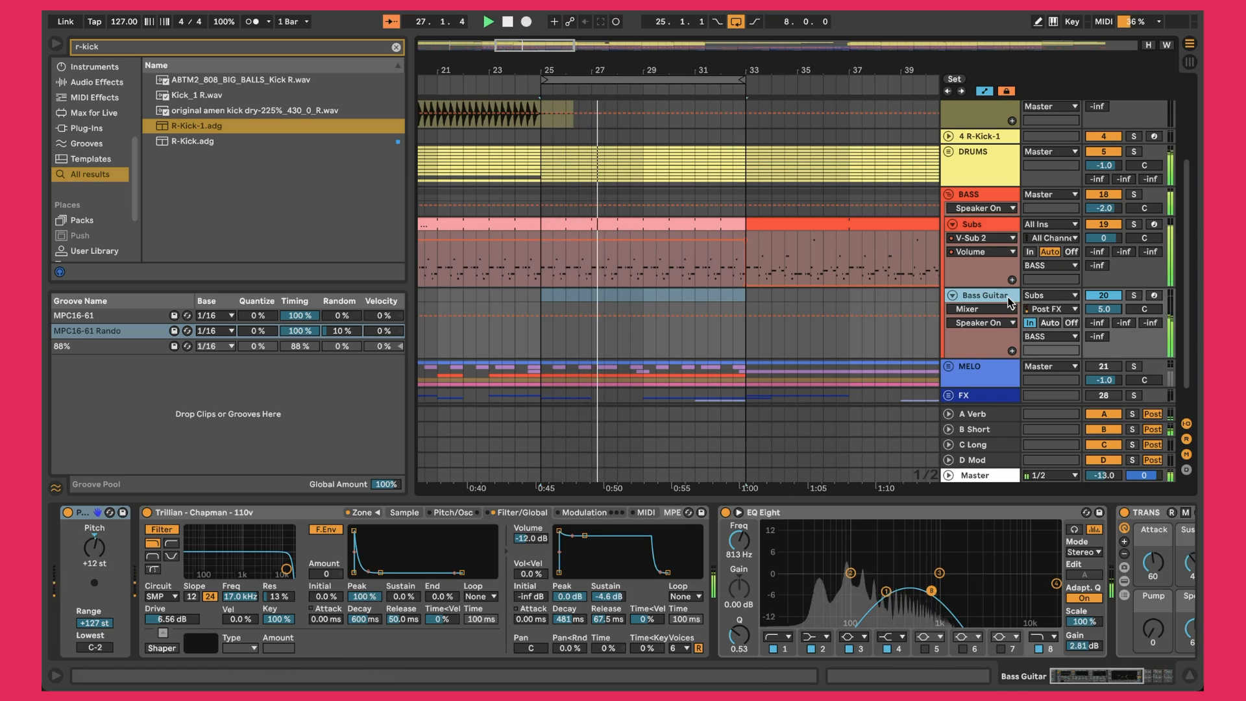
left_click(1047, 295)
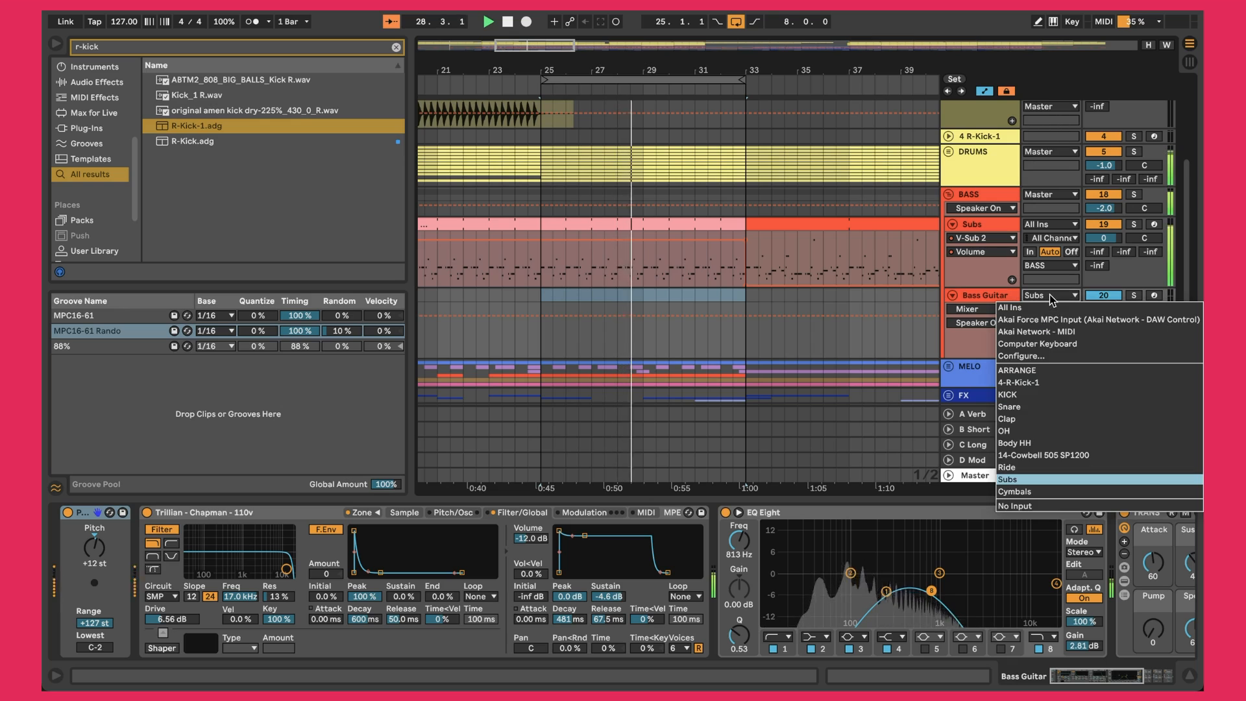
left_click(1022, 480)
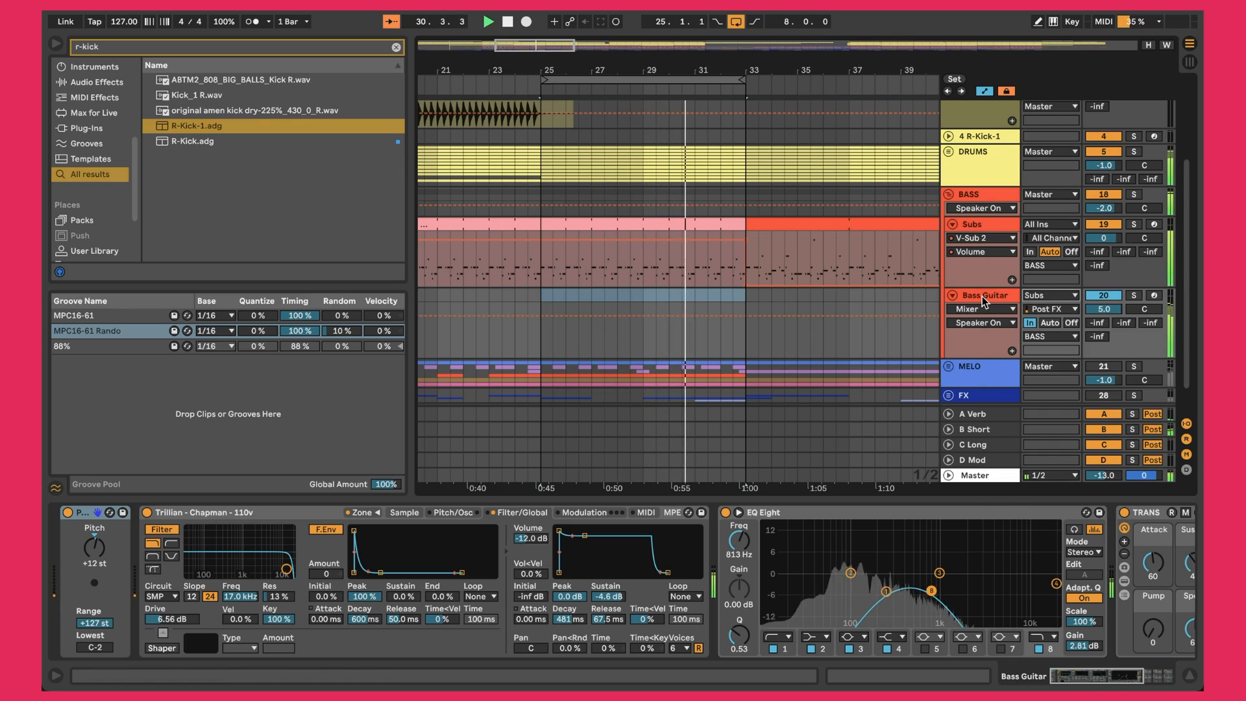
left_click(1006, 299)
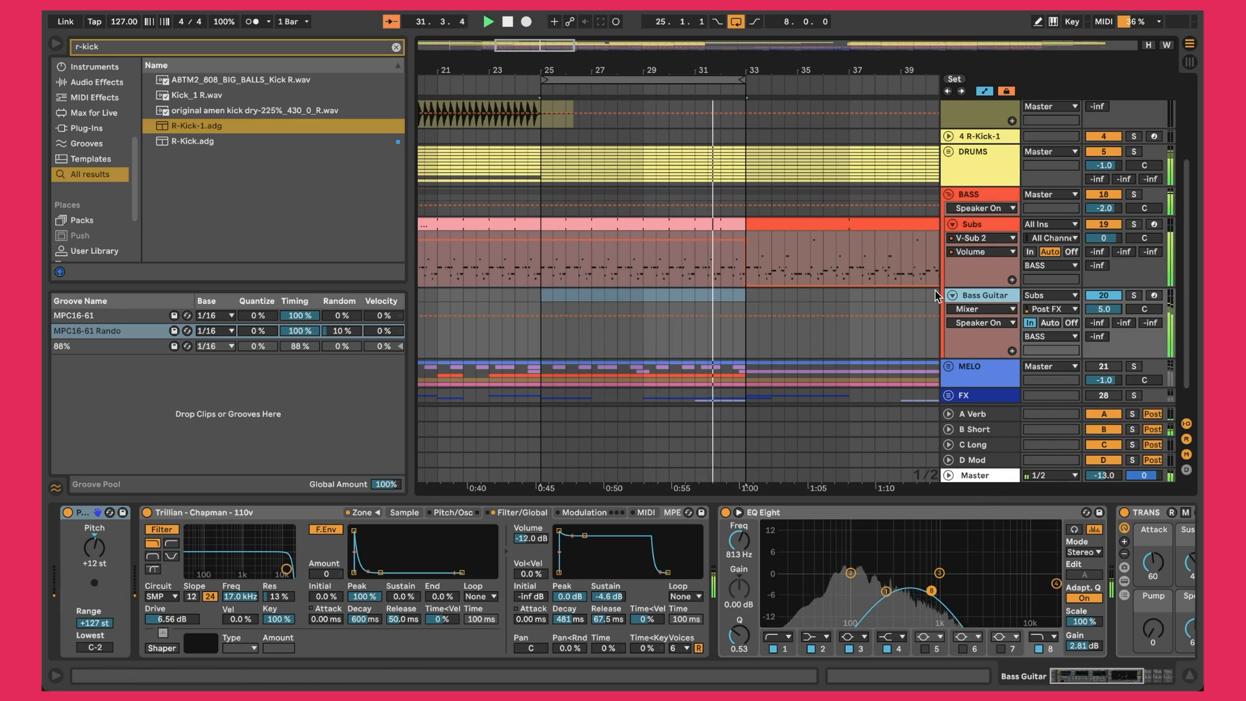
Step: Compare the Subs clip with the Bass Guitar track and inspect the Bass Guitar's Pitch device set to +12 st
left_click(673, 220)
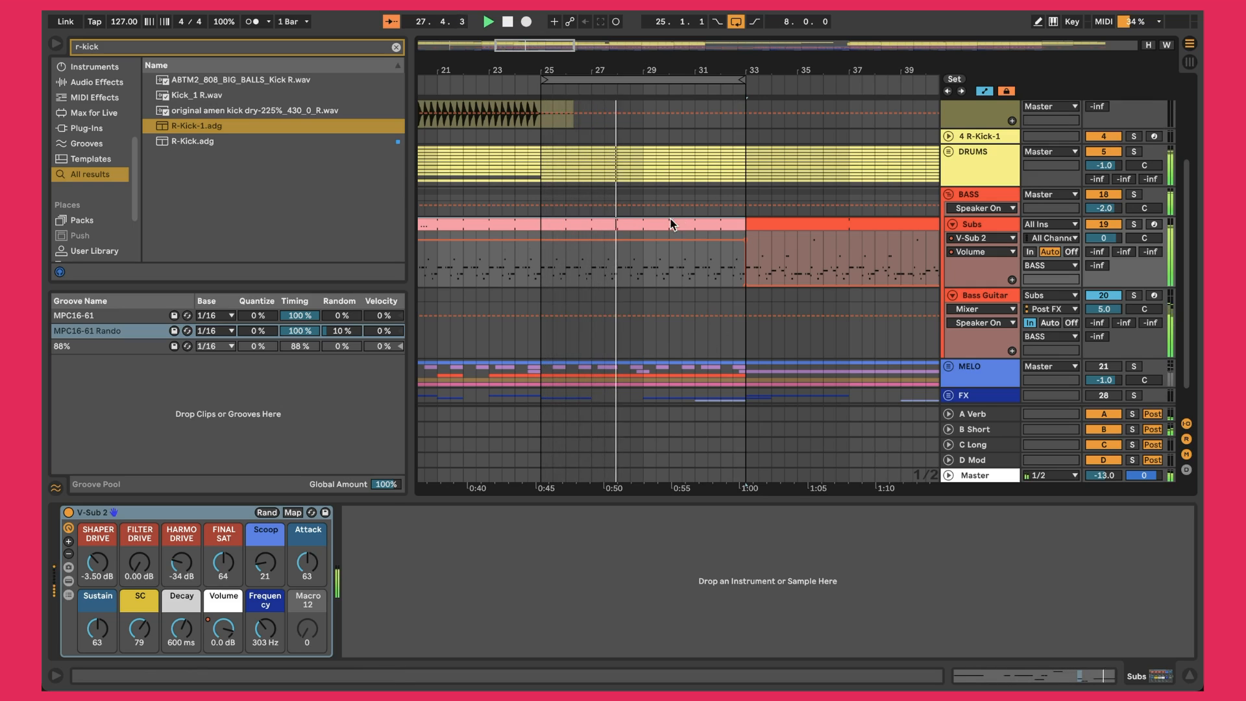
left_click(986, 297)
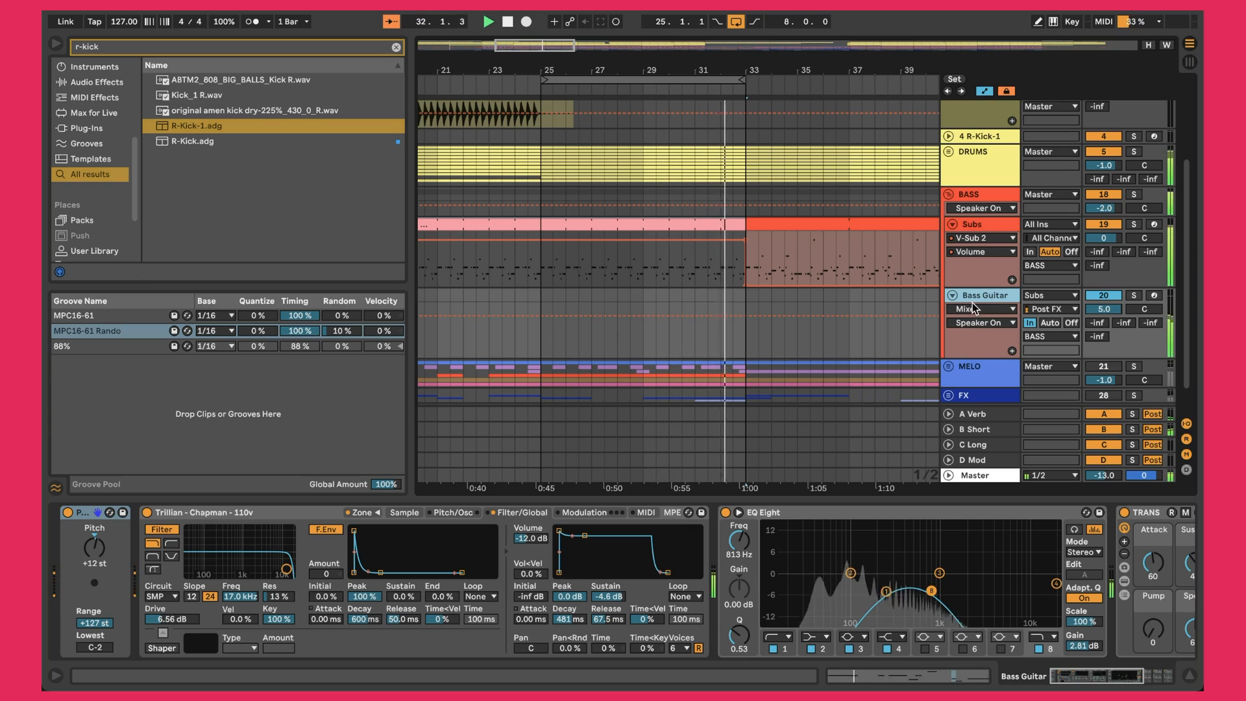
left_click(982, 279)
left_click(986, 304)
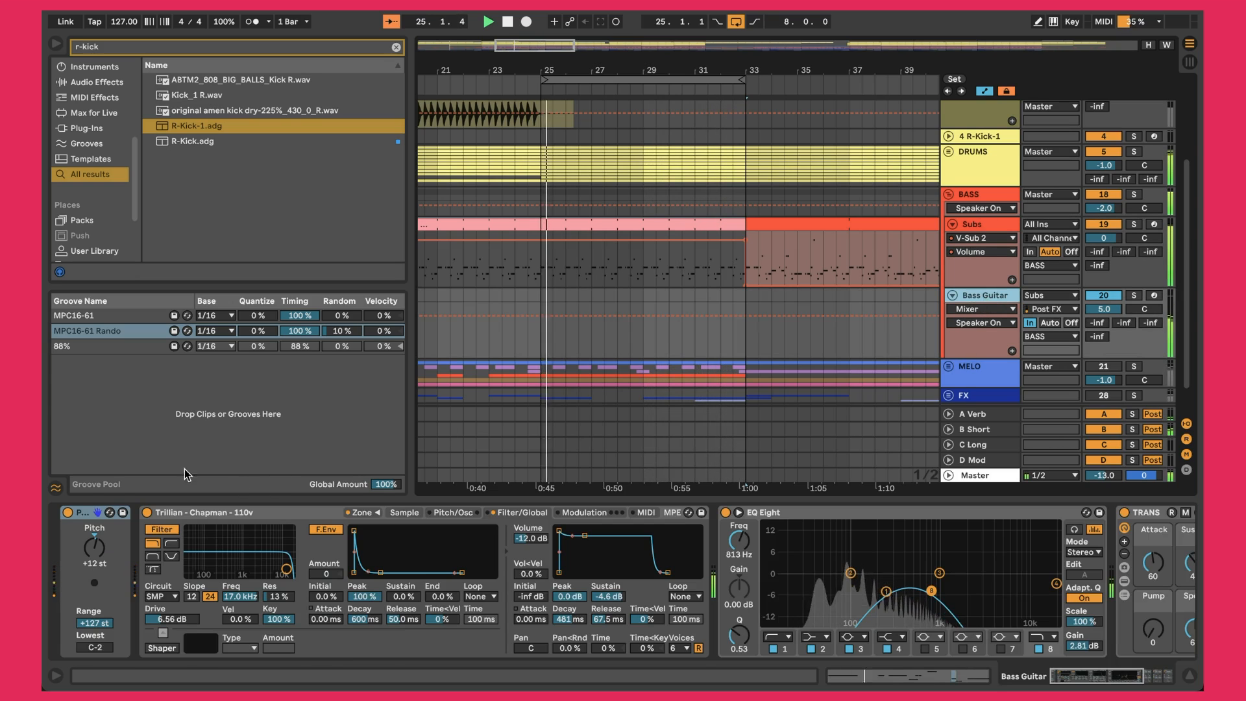
left_click(95, 542)
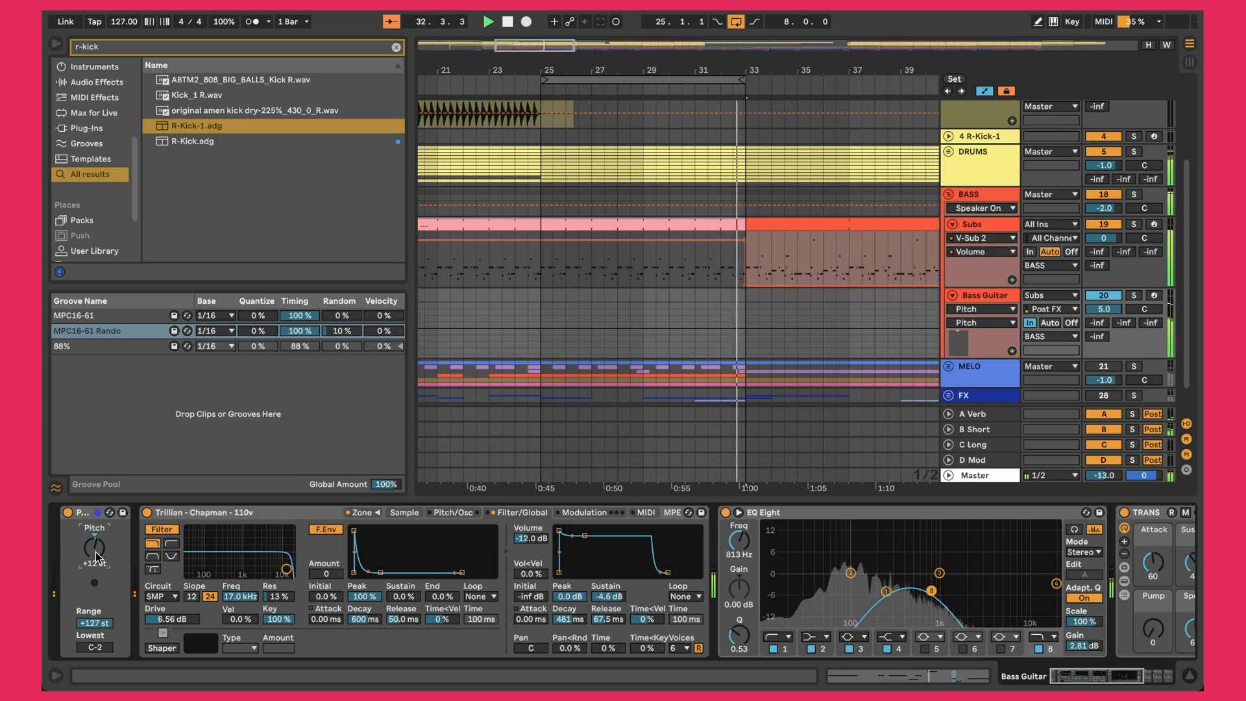
Step: Raise the sustain of the Trillian - Chapman sampler's volume envelope on the Bass Guitar track to -3.1 dB
left_click(271, 511)
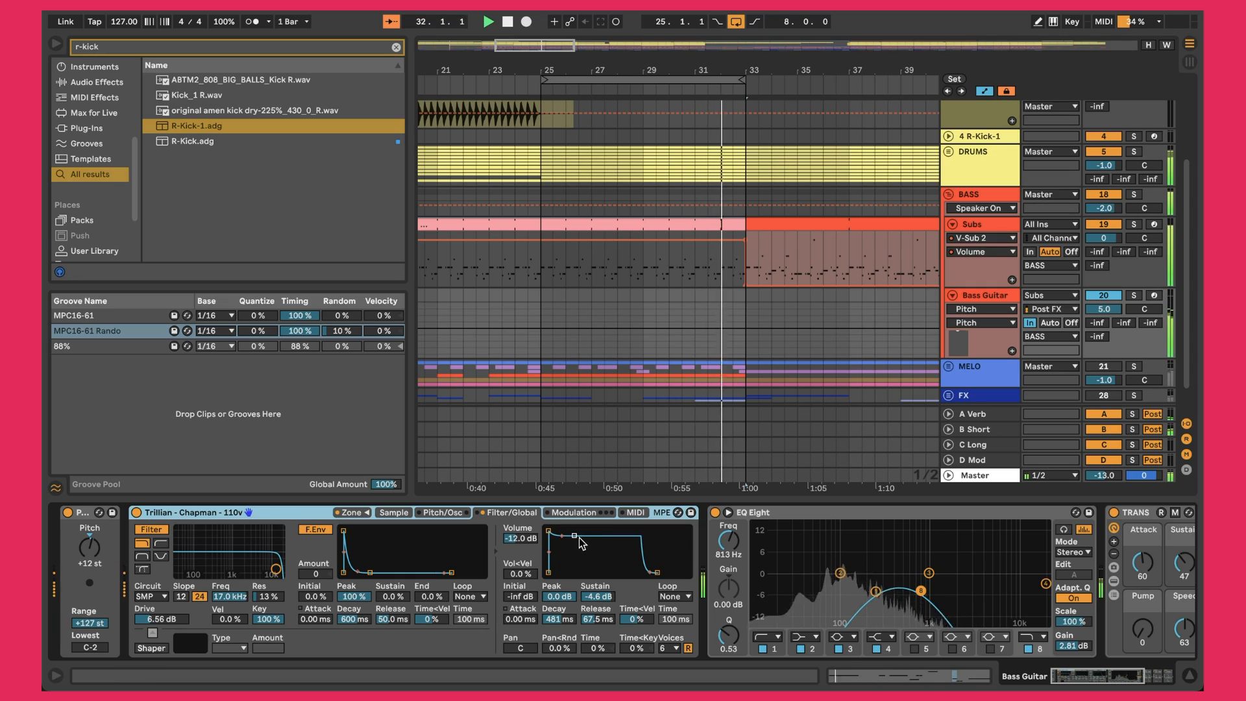
left_click_drag(574, 536, 574, 533)
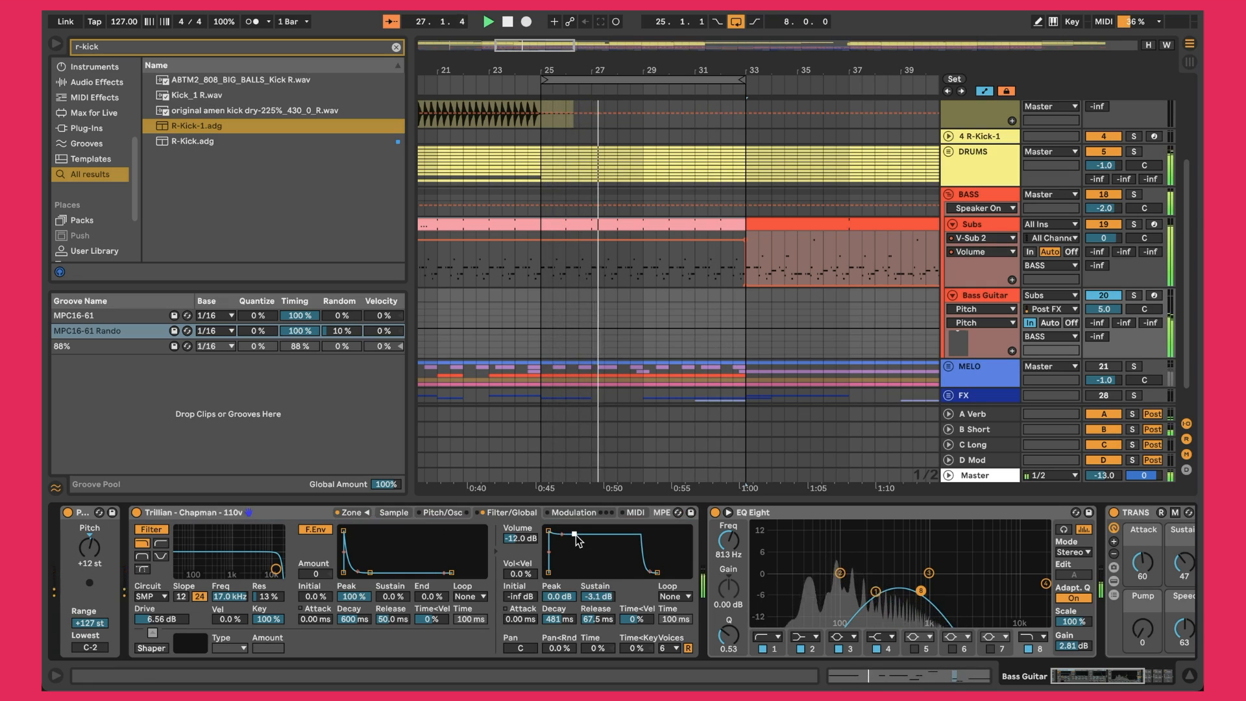
Step: Inspect the Bass Guitar's EQ Eight and the kHs Transient Shaper inside its TRANS rack
scroll(575, 539, "right", 2)
scroll(575, 535, "right", 1)
left_click(671, 509)
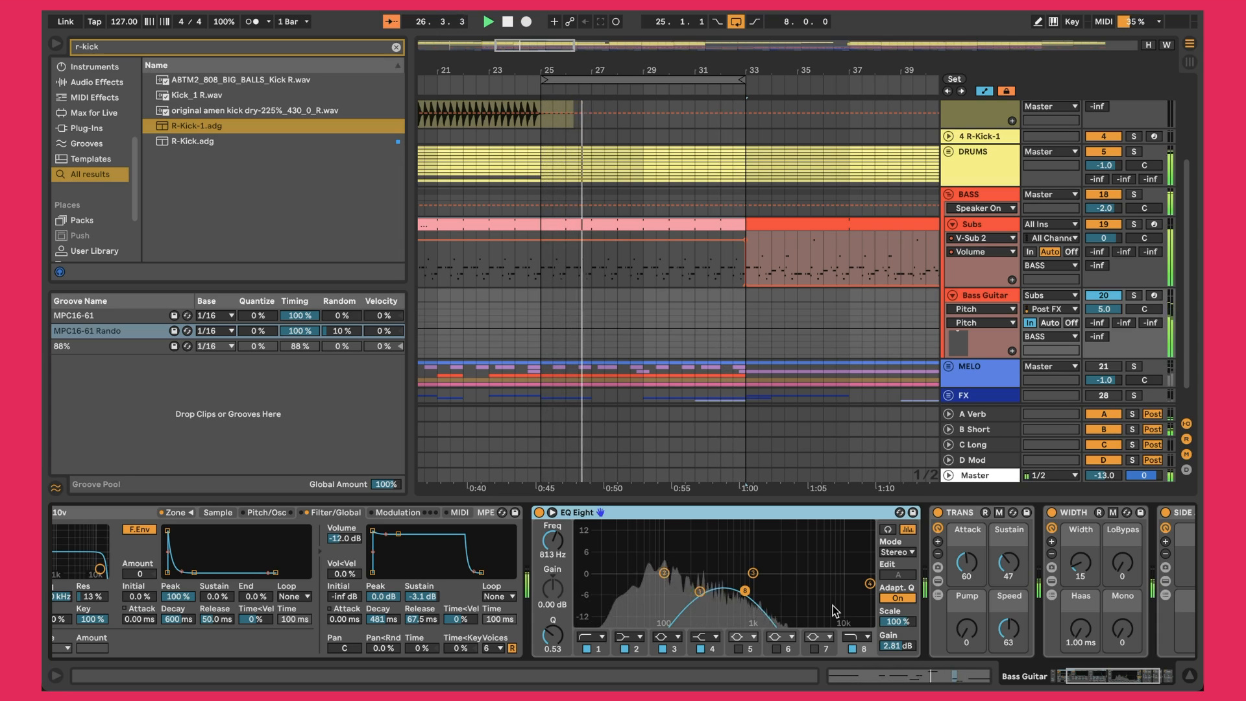
scroll(835, 611, "right", 4)
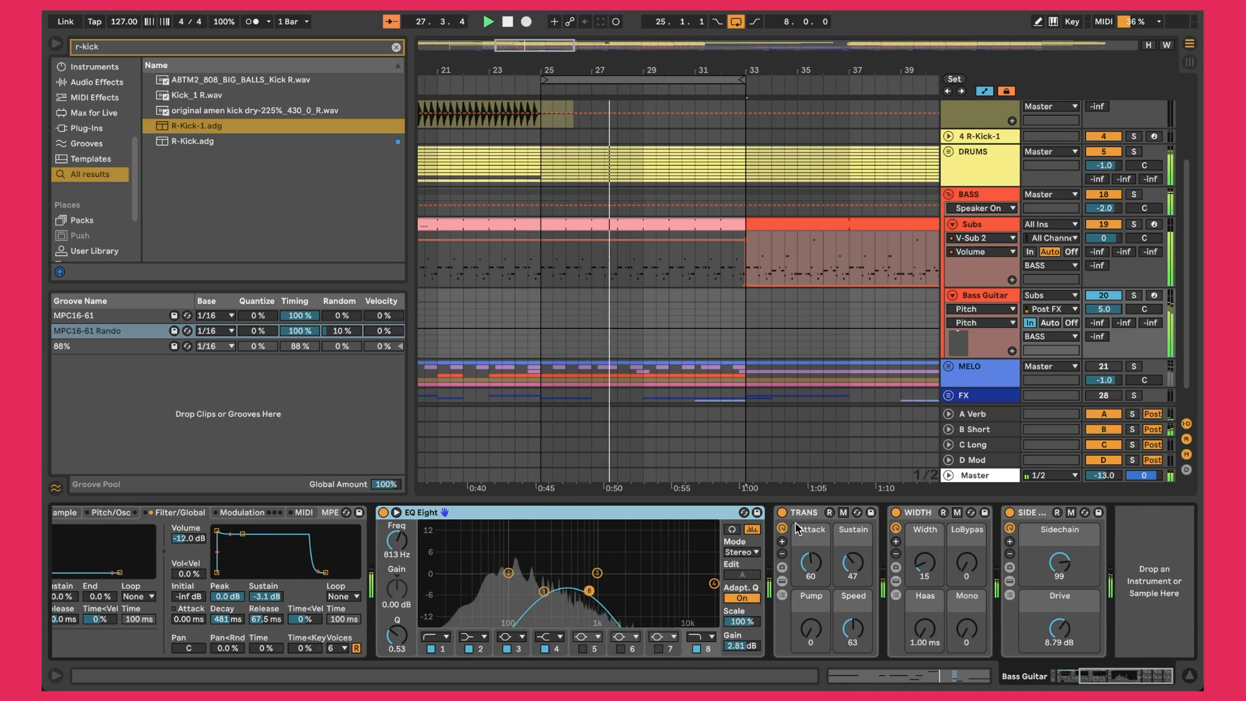
left_click(807, 517)
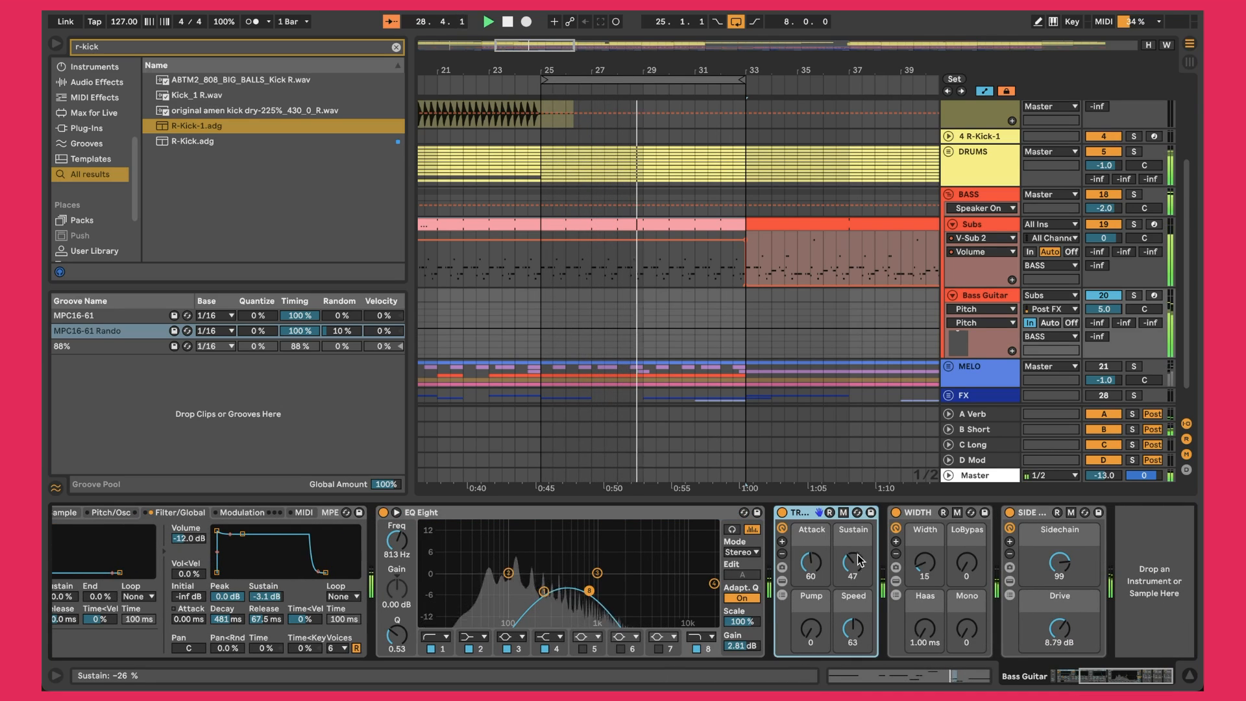
left_click(782, 579)
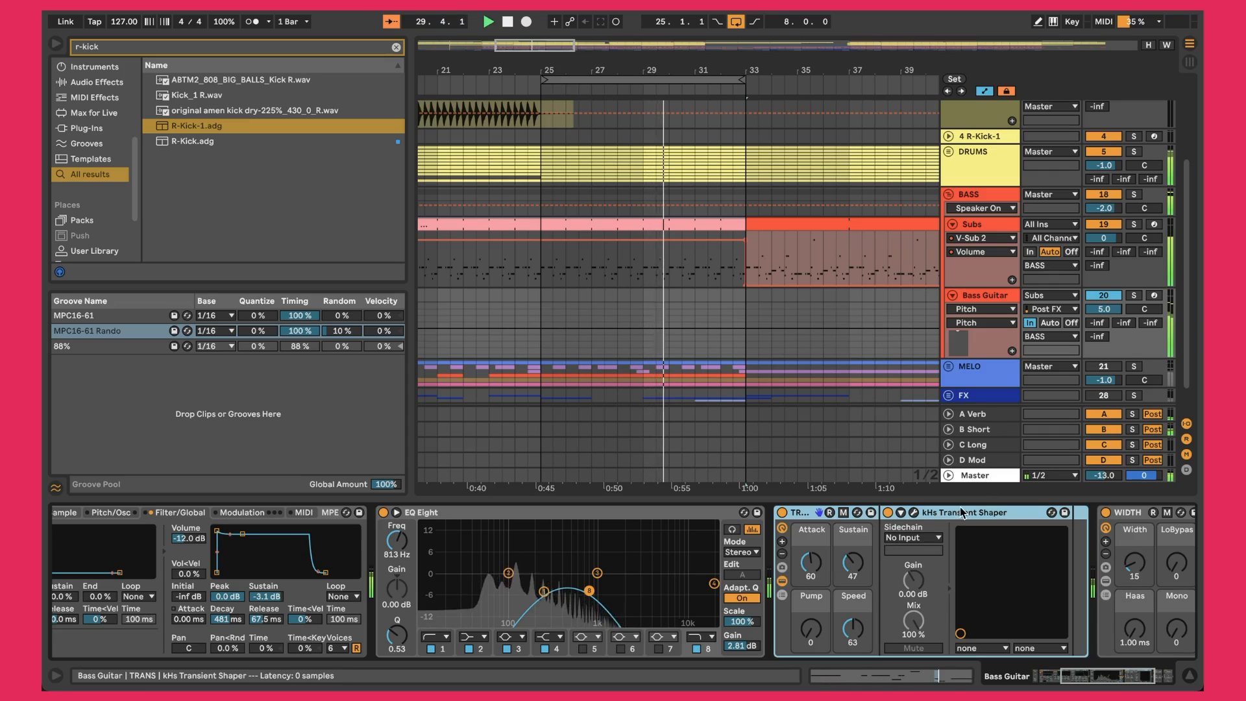
left_click(782, 581)
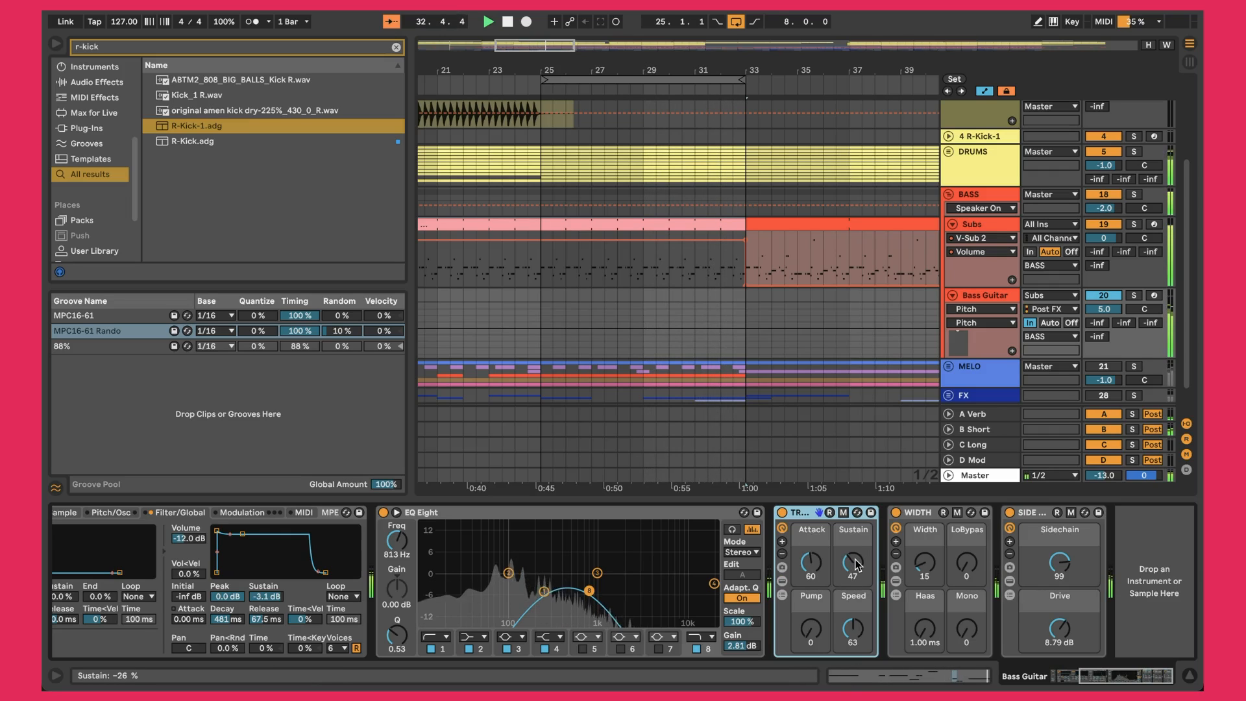
Step: Inspect the Wider and Haas Effect devices inside the Bass Guitar's WIDTH rack
left_click(896, 581)
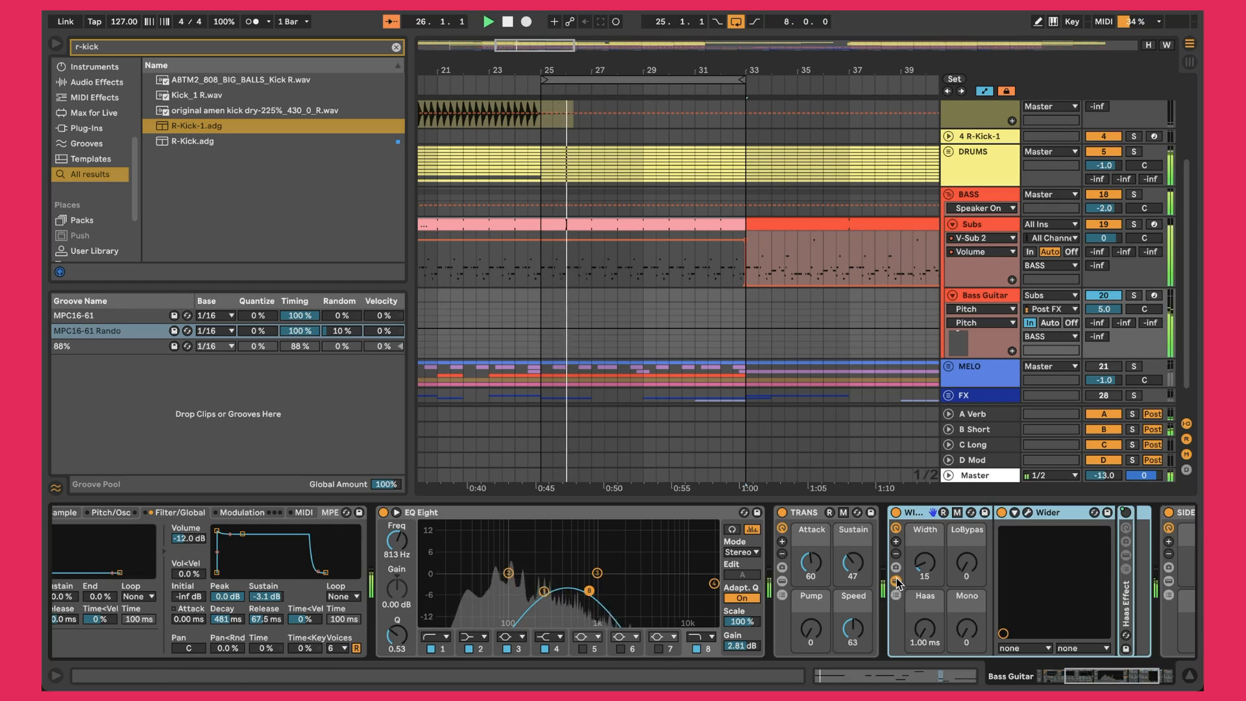
left_click(1027, 513)
left_click(1028, 514)
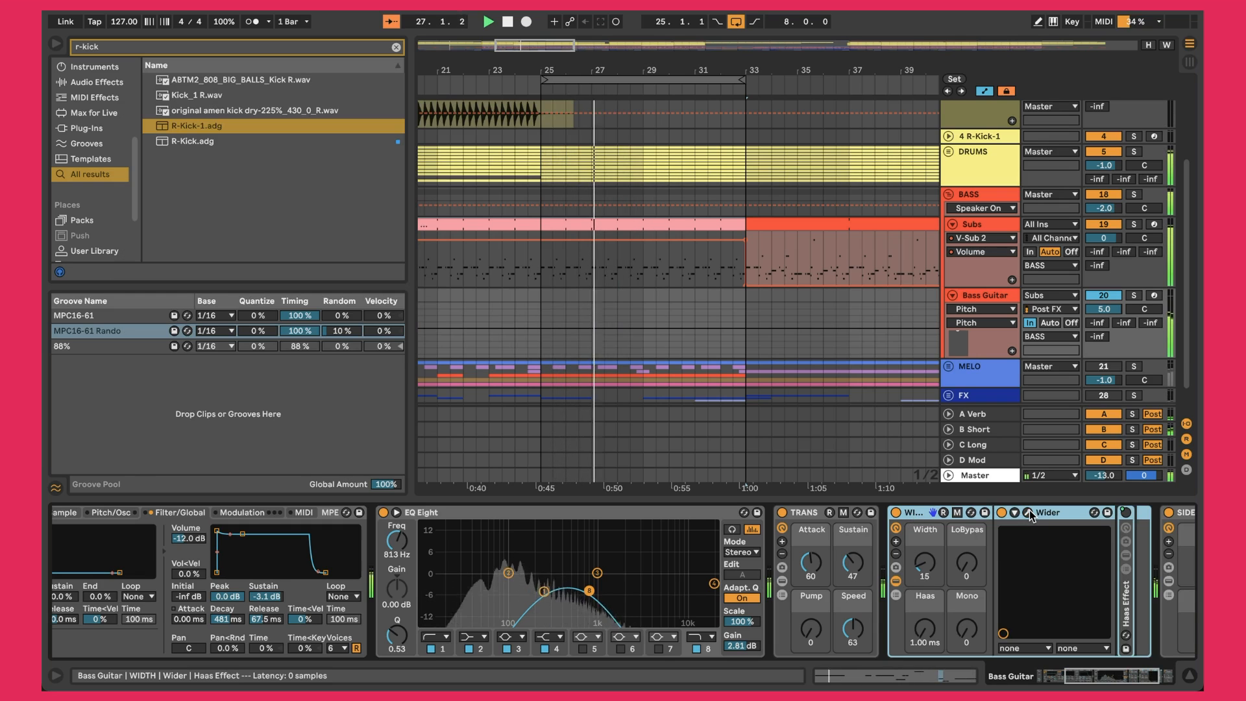
left_click(896, 581)
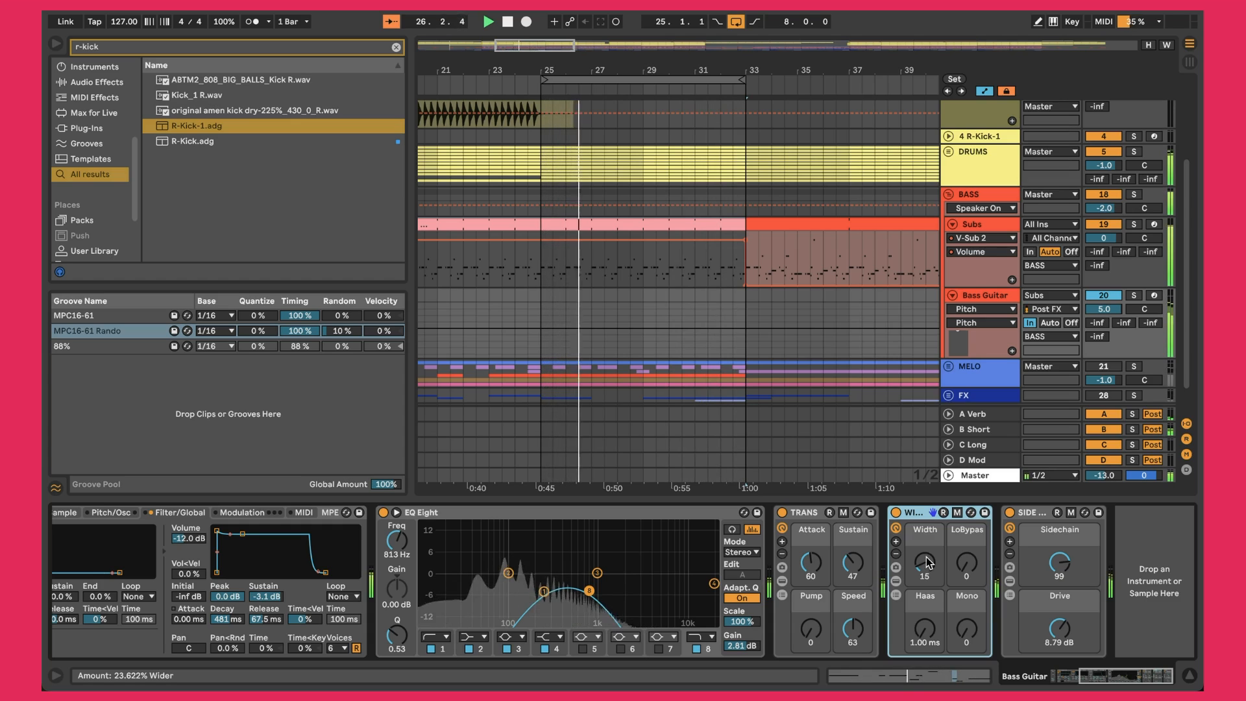
Step: Inspect the Utility, Shaper and Saturator inside the Bass Guitar's sidechain rack
left_click(1010, 584)
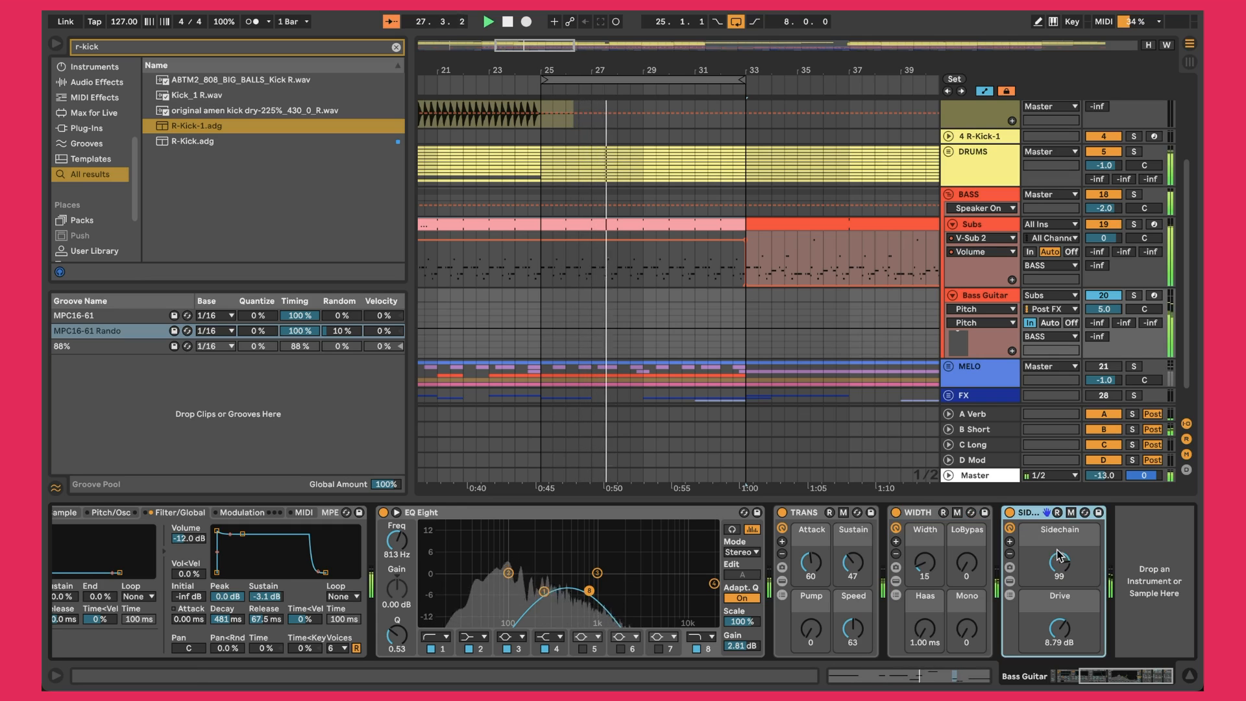
scroll(1009, 581, "right", 10)
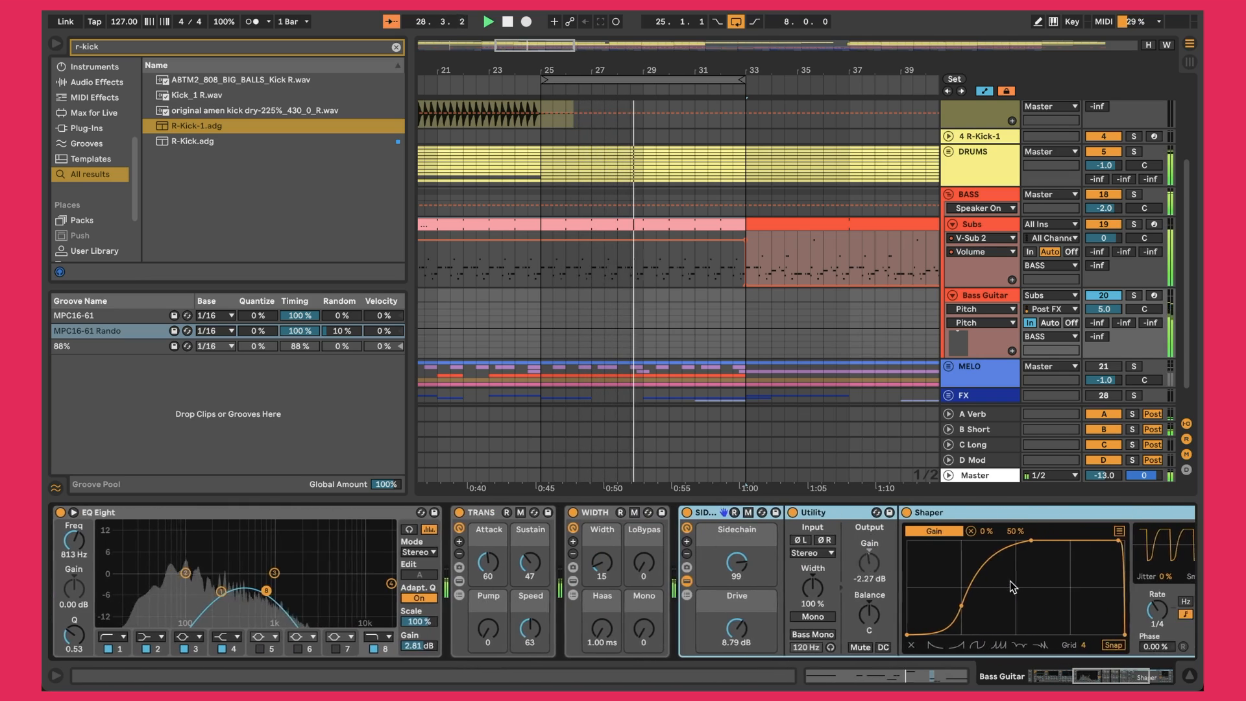
left_click(715, 514)
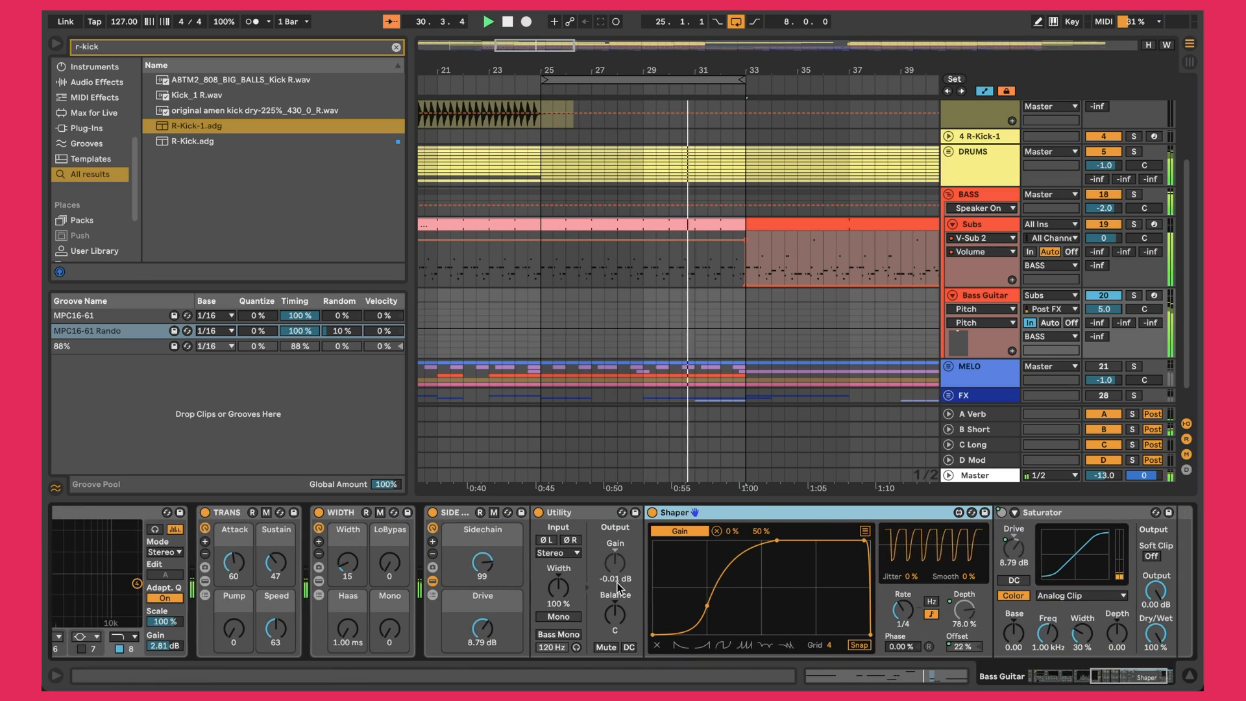
left_click(432, 581)
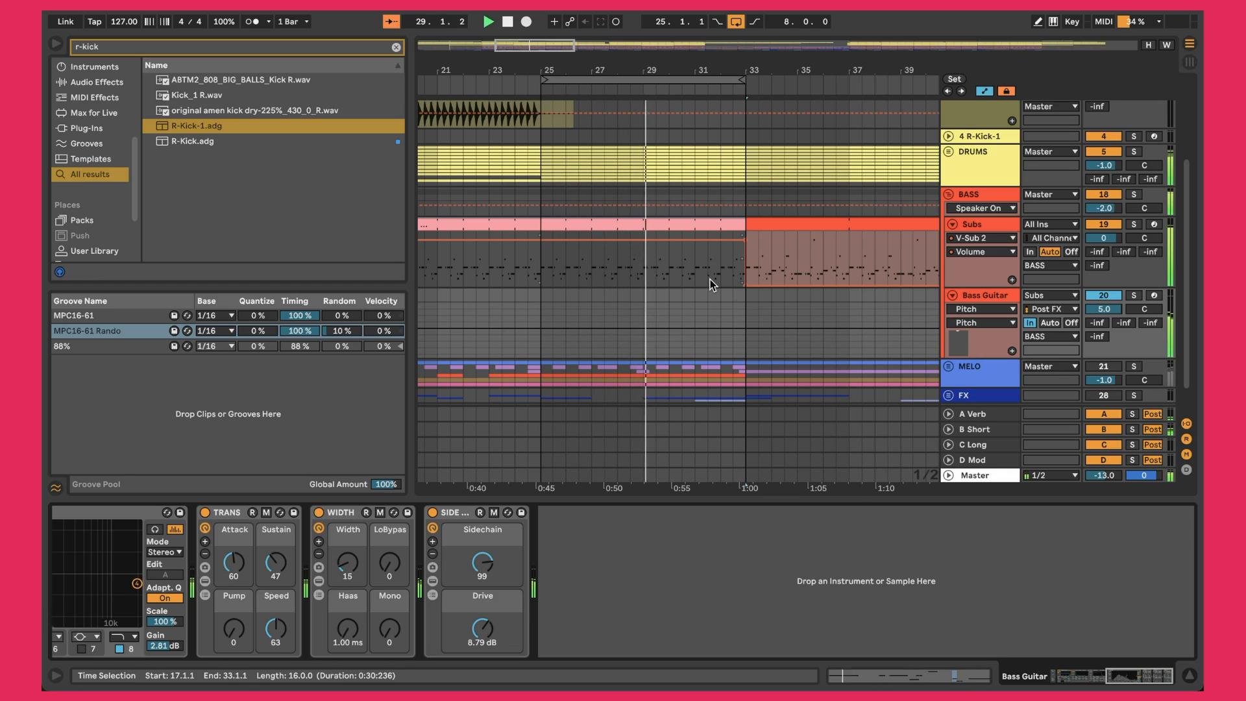
Step: Place the insert marker at bar 49 on the Subs track and play the arrangement from there
scroll(713, 282, "right", 4)
left_click_drag(545, 70, 795, 14)
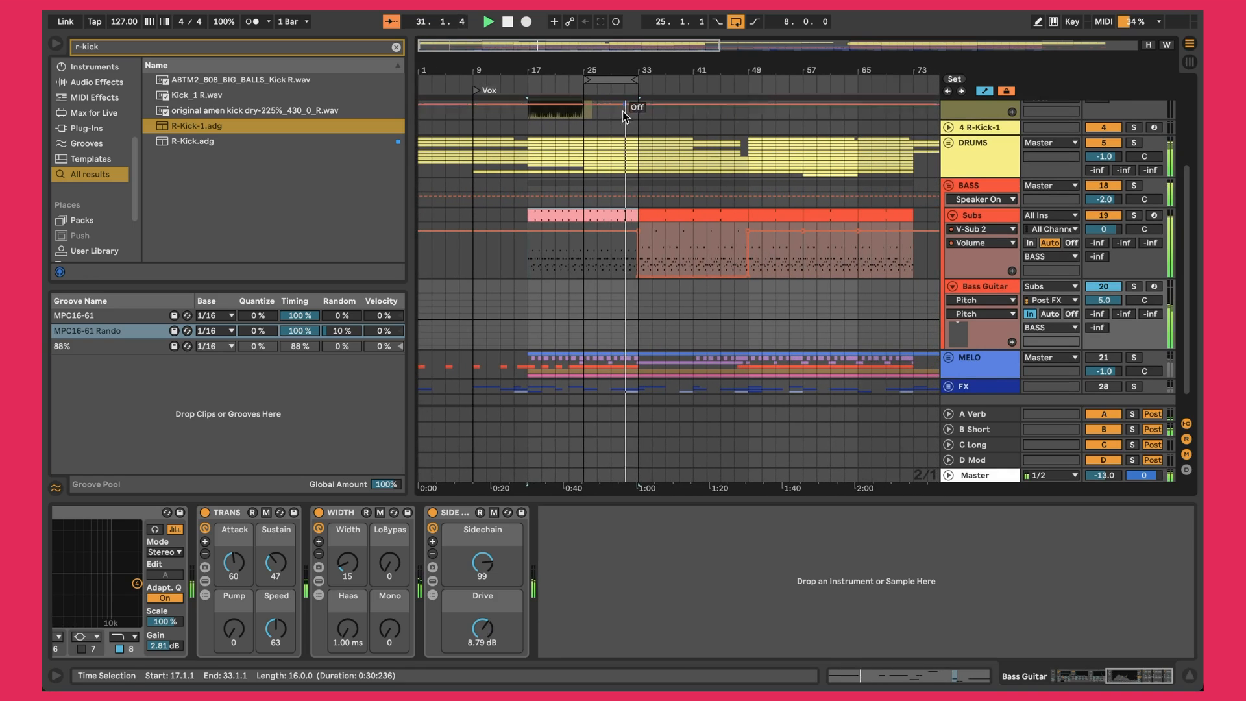
scroll(601, 256, "up", 2)
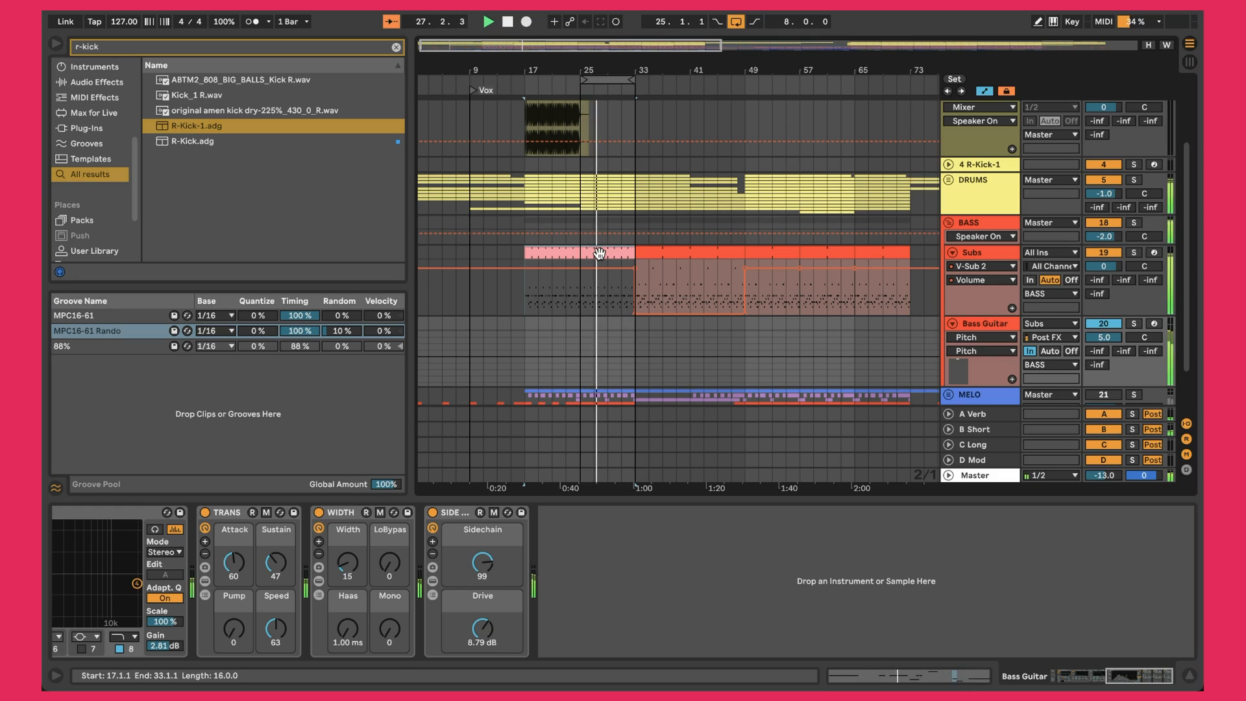
left_click(756, 298)
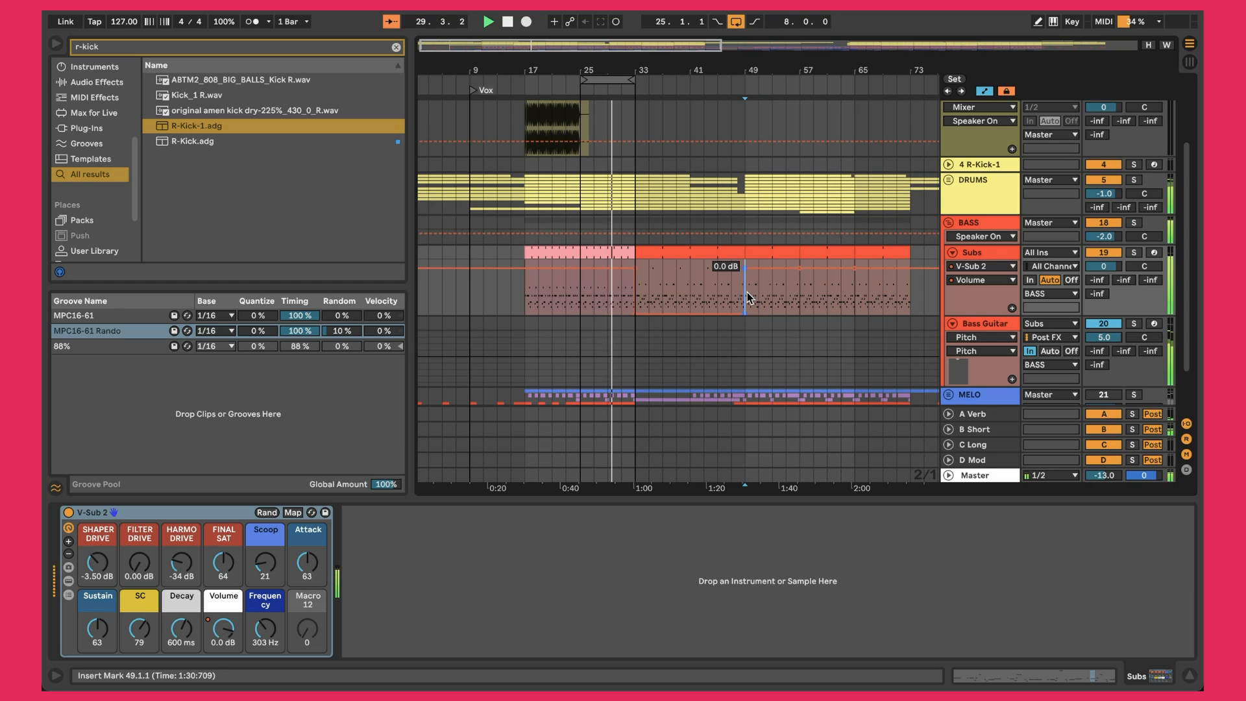
key("space")
key("space")
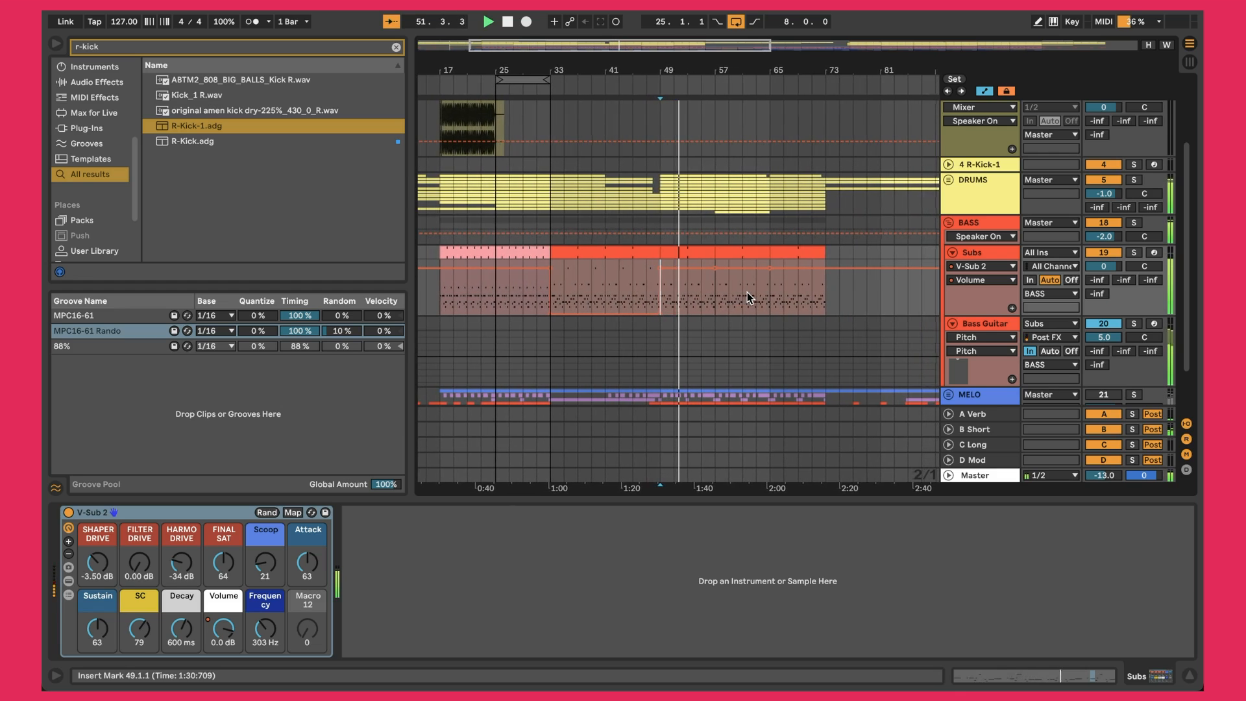
Step: Review the notes of the Subs clip at bar 49, folding the note editor to the used pitches
double_click(746, 292)
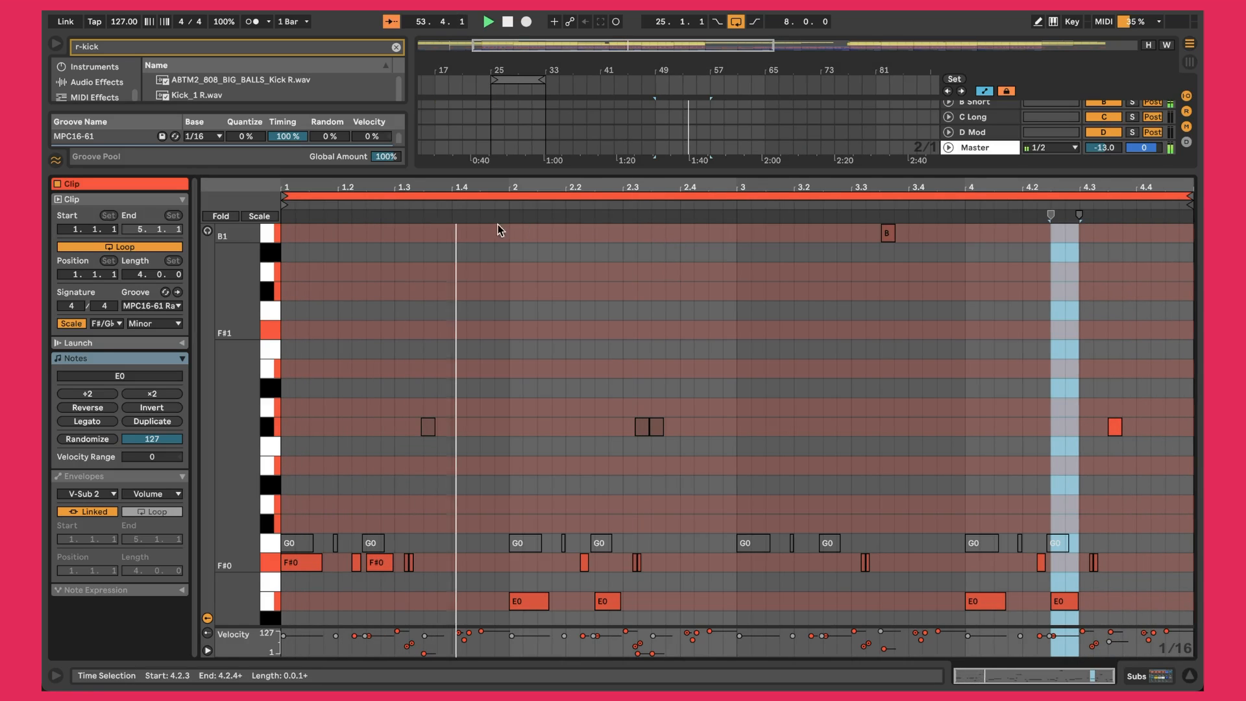
left_click(227, 216)
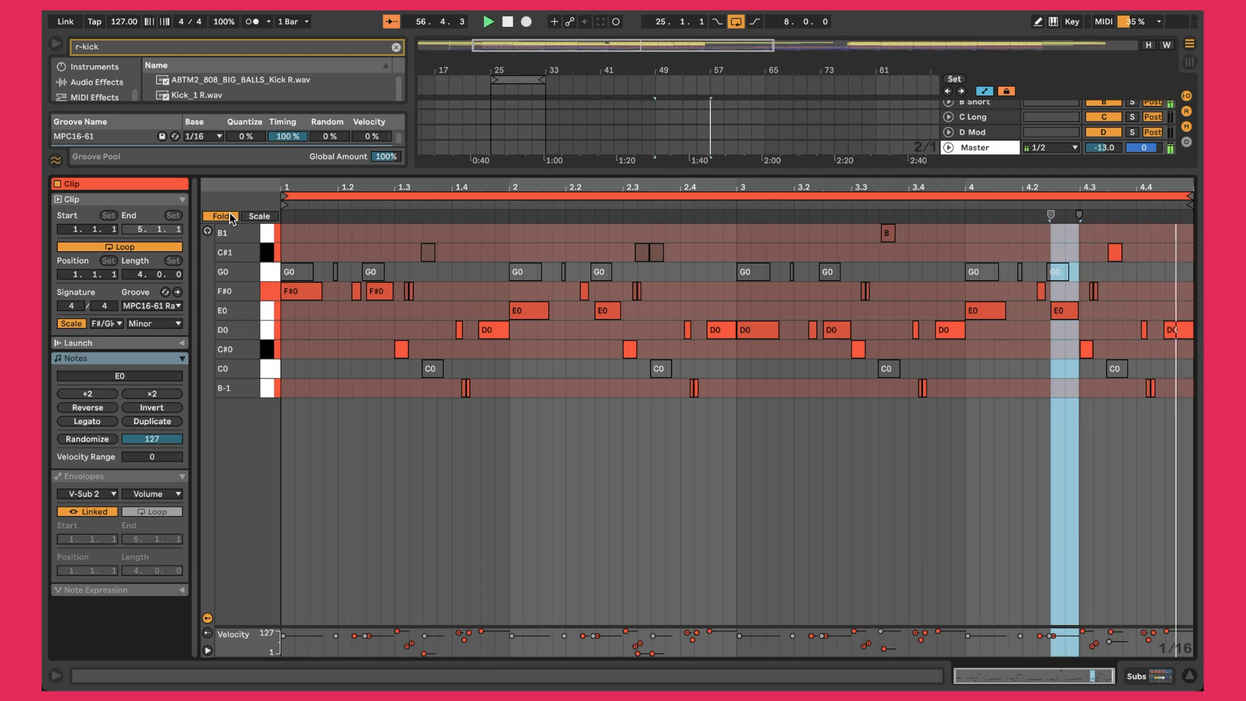
key("alt+super+l")
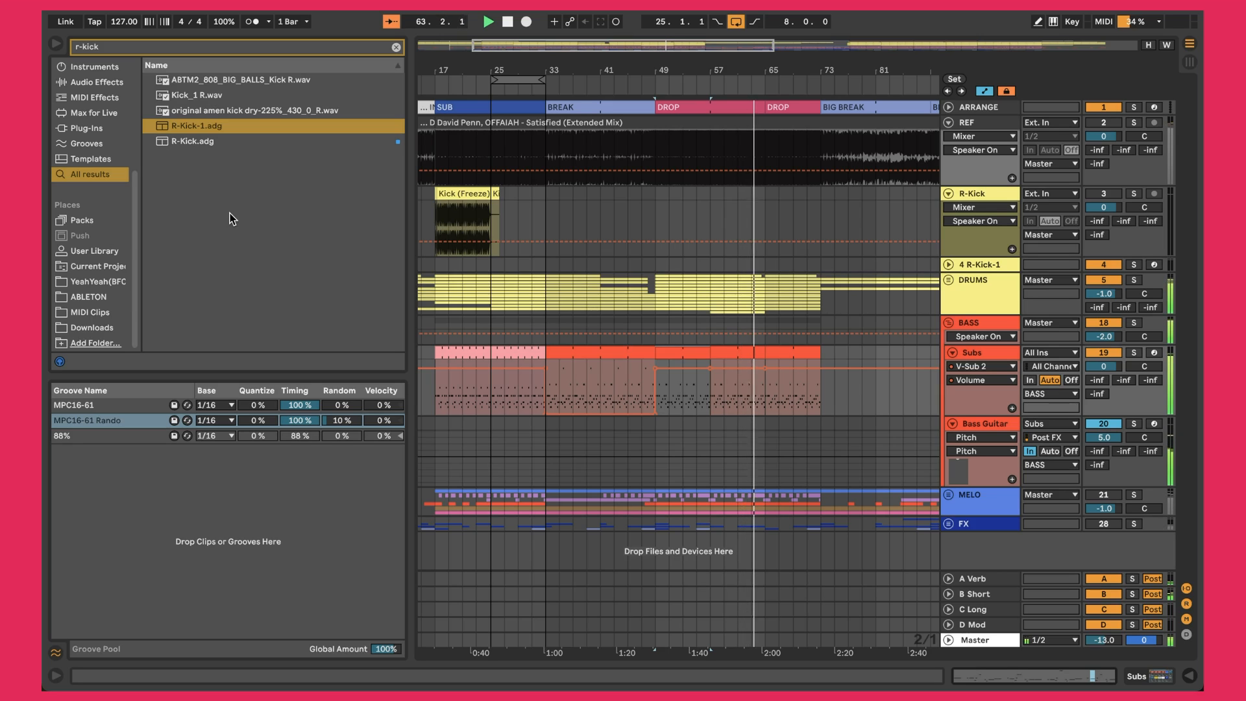
Step: Compare the Subs clips at bars 17–33 and 57–65 in the arrangement
left_click(479, 352)
left_click(747, 351)
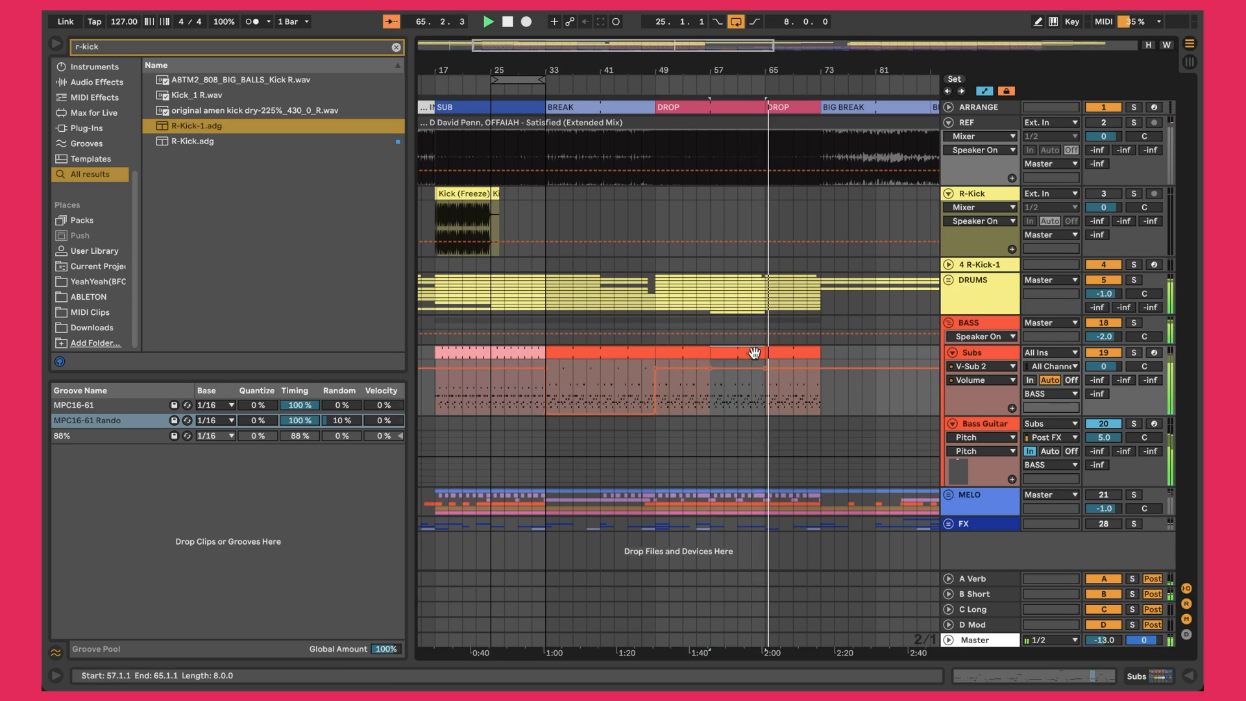
left_click(443, 349)
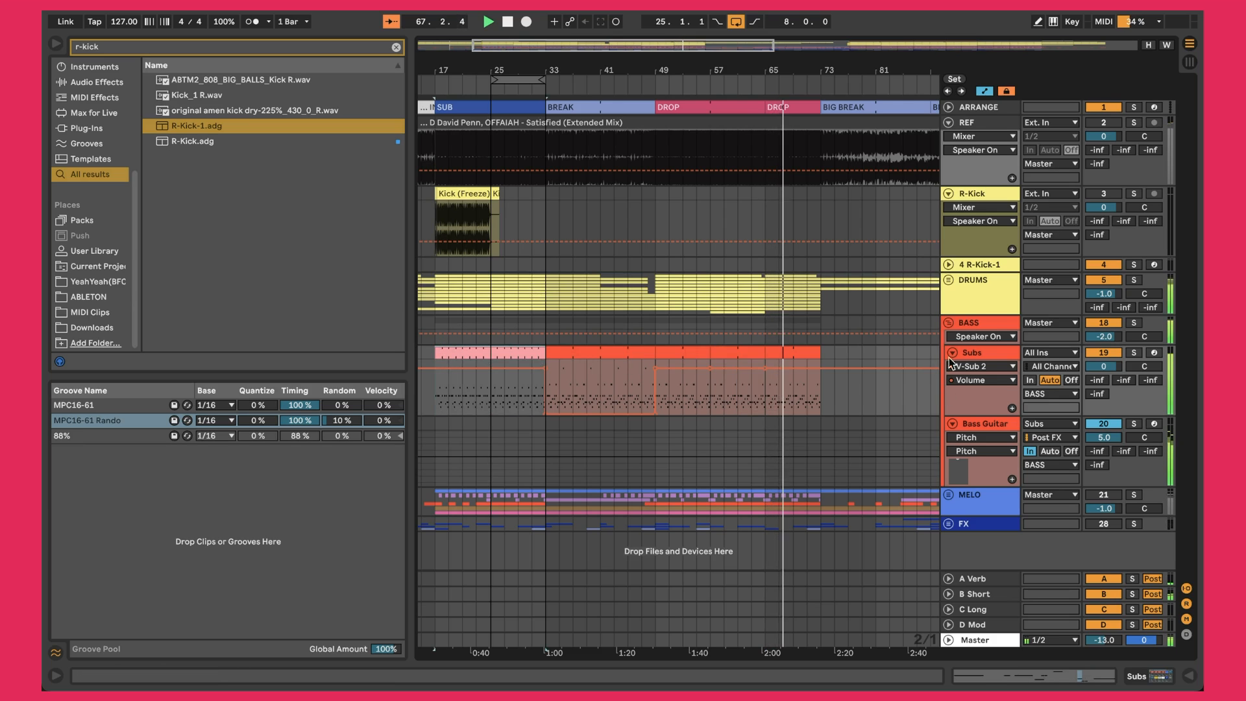
Step: Show the BASS group's effects chain and inspect the settings of its KClip 3 clipper
left_click(996, 329)
double_click(996, 330)
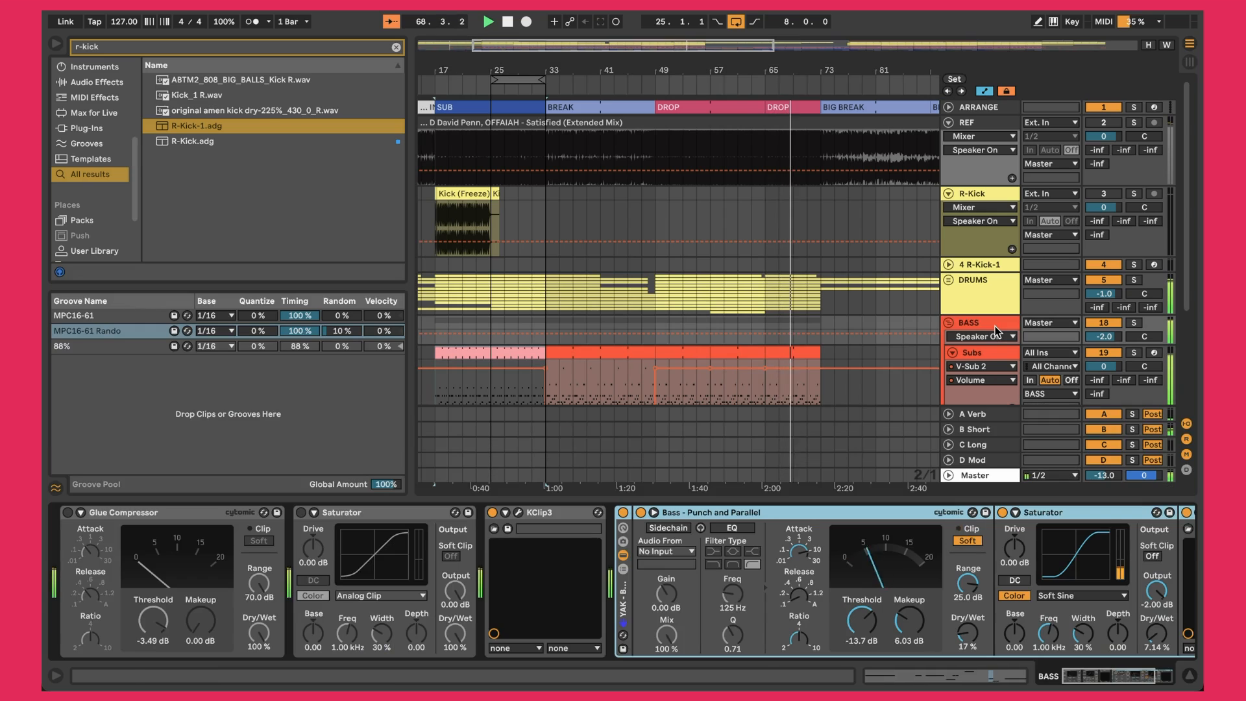
left_click(518, 512)
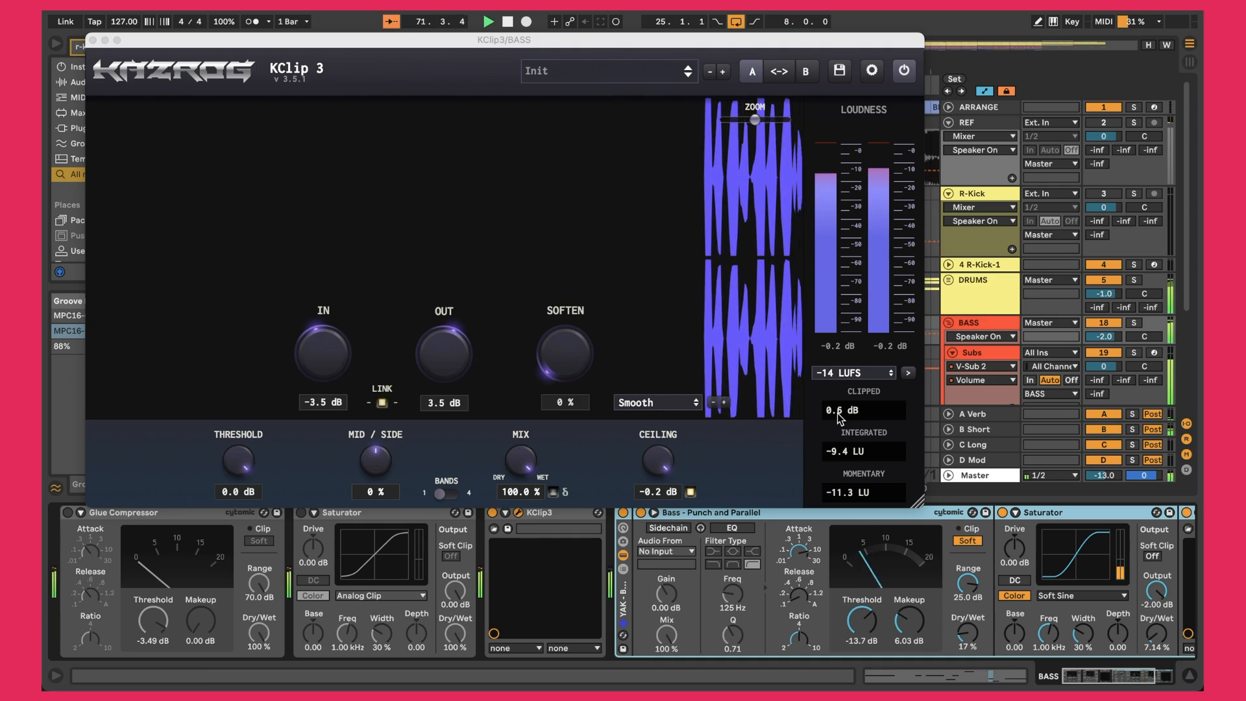
left_click(93, 40)
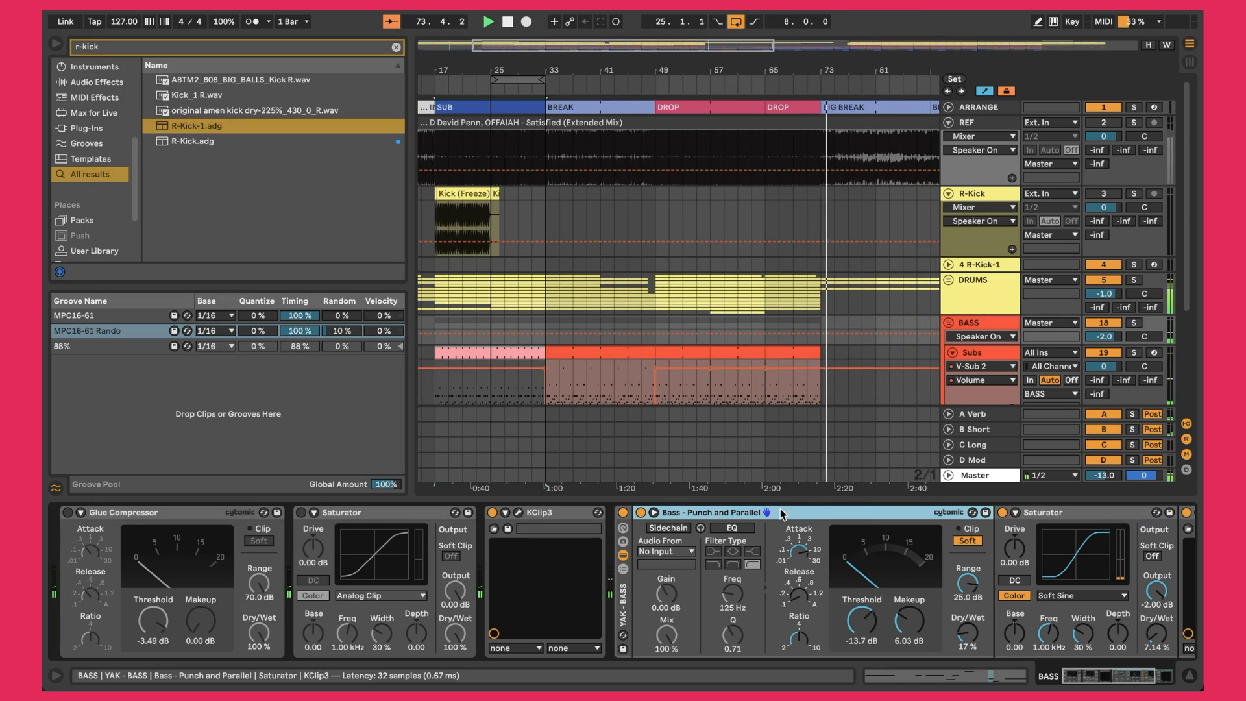
Step: Inspect the Bass - Punch and Parallel compressor, Saturator and KClip3 in the BASS group's YAK - BASS rack
scroll(808, 512, "right", 2)
scroll(809, 517, "right", 3)
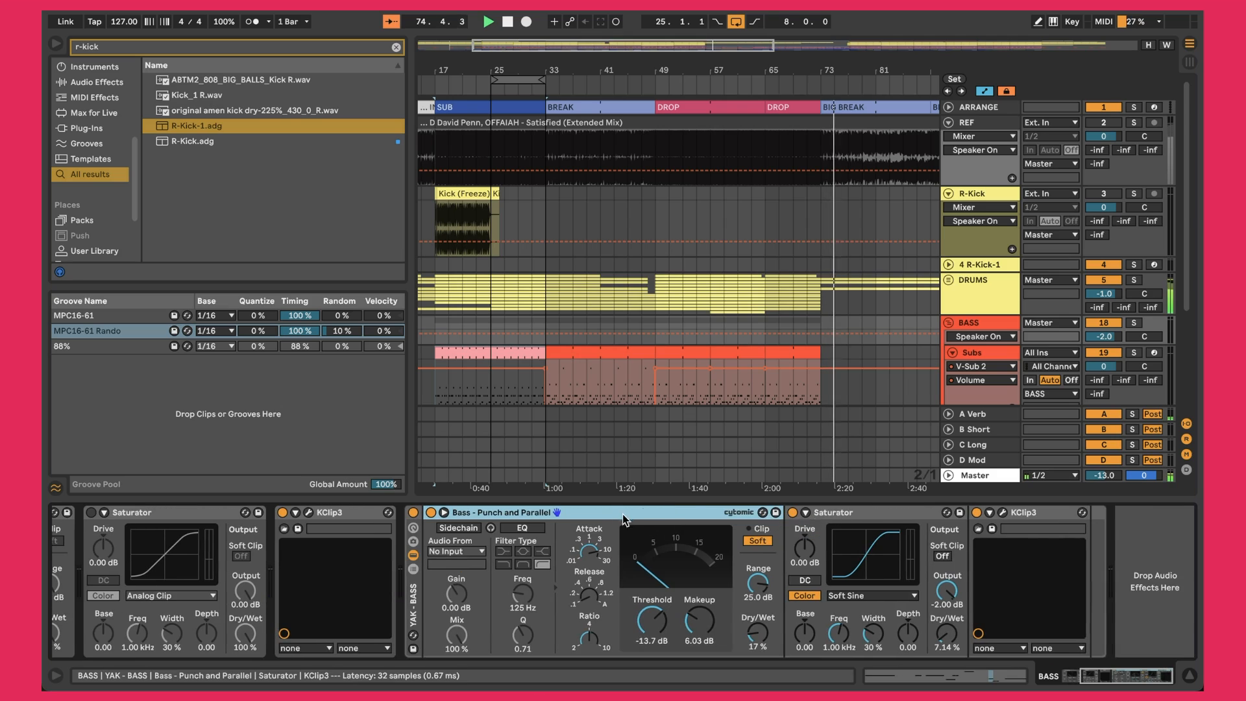
left_click(887, 516)
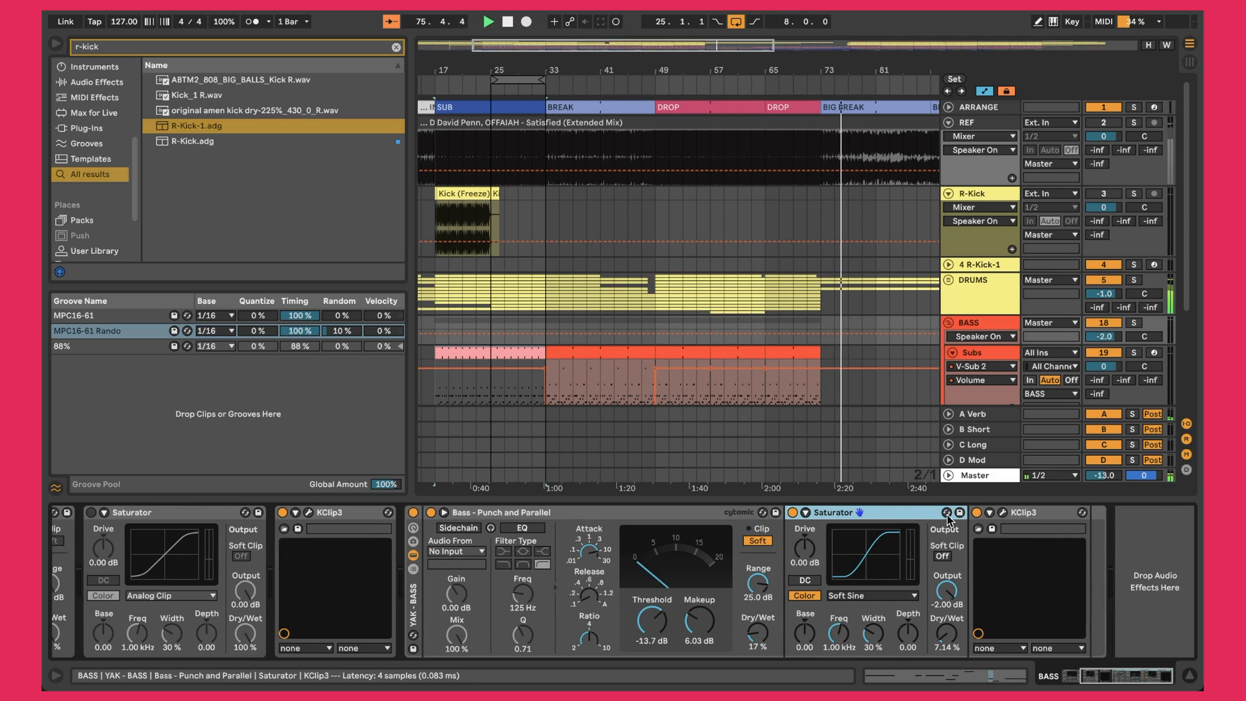
left_click(1022, 517)
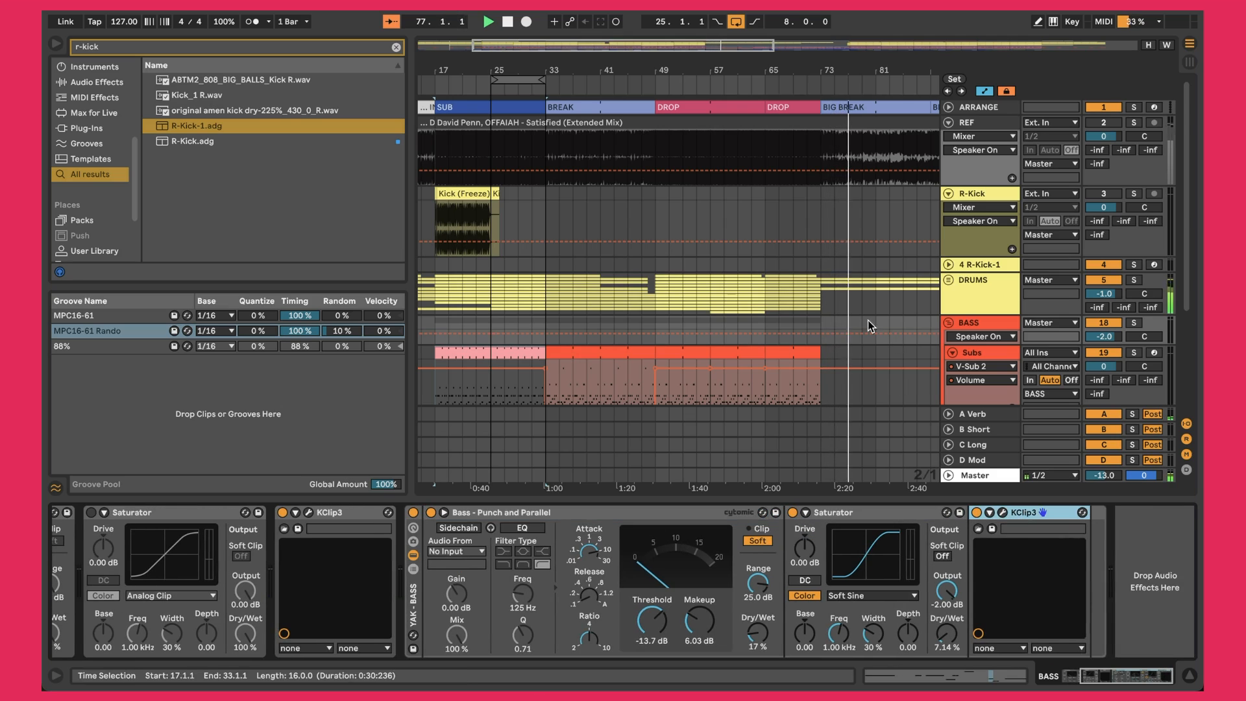
Step: Select bars 33–49 of the Subs track and play the arrangement from bar 33
scroll(798, 220, "down", 5)
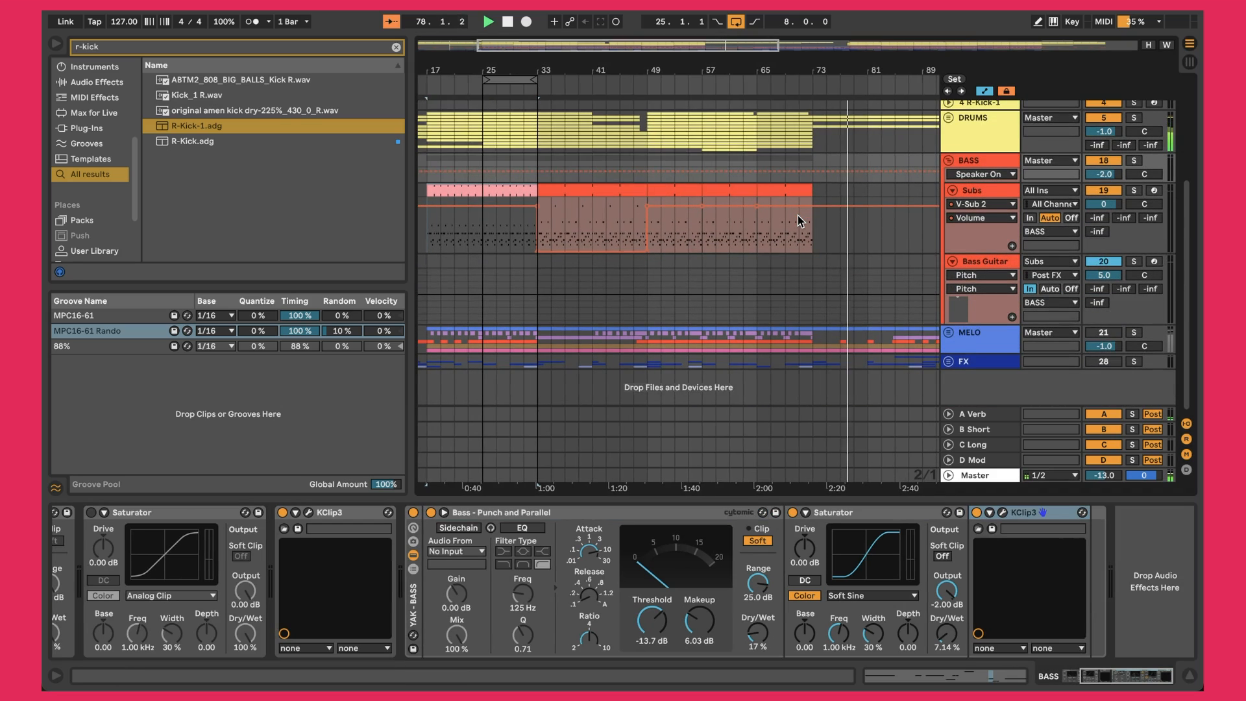
scroll(799, 218, "up", 2)
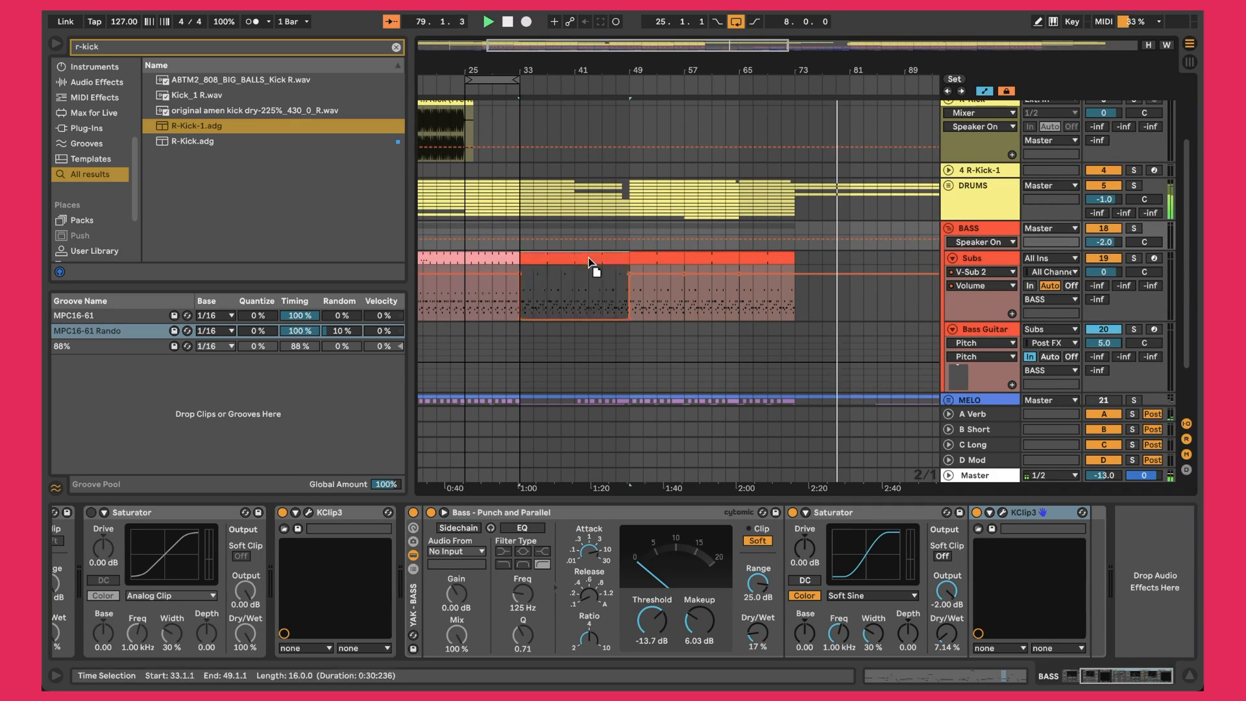
left_click(588, 258)
scroll(588, 258, "left", 3)
key("space")
scroll(584, 257, "up", 1)
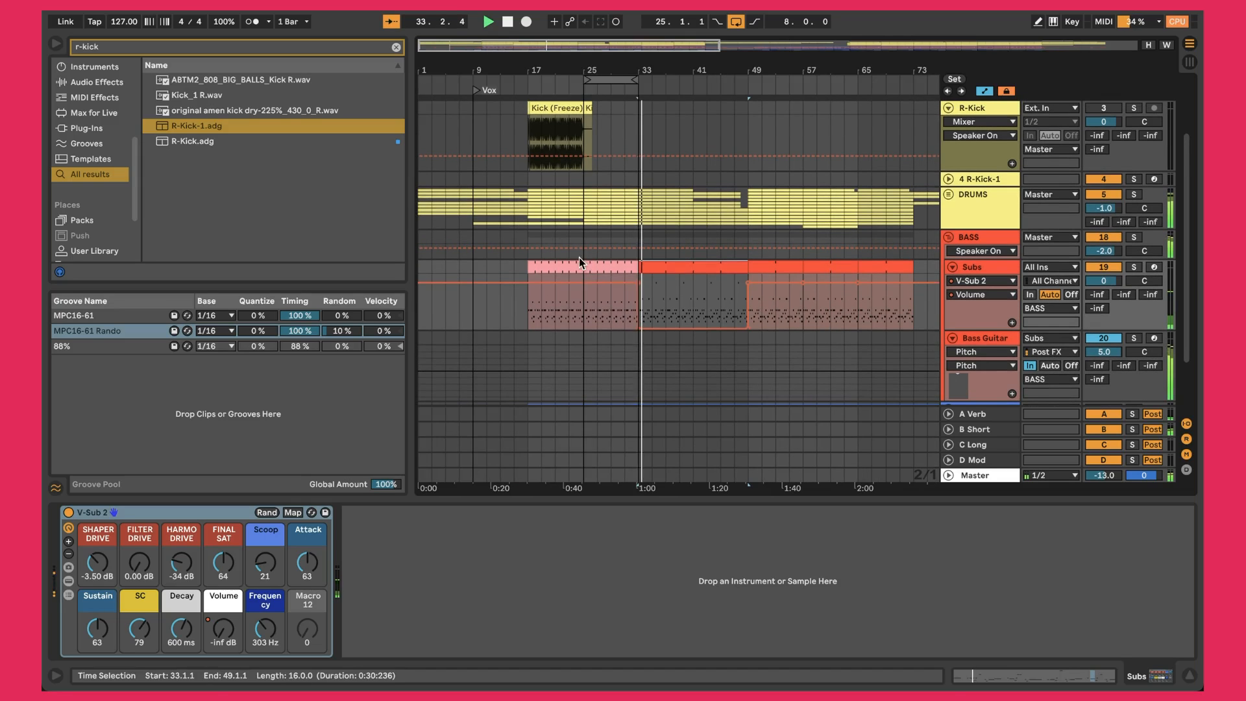
Step: Restart playback from bar 17, at the start of the pink clip on the Subs track
left_click(556, 264)
key("space")
key("space")
scroll(584, 263, "up", 1)
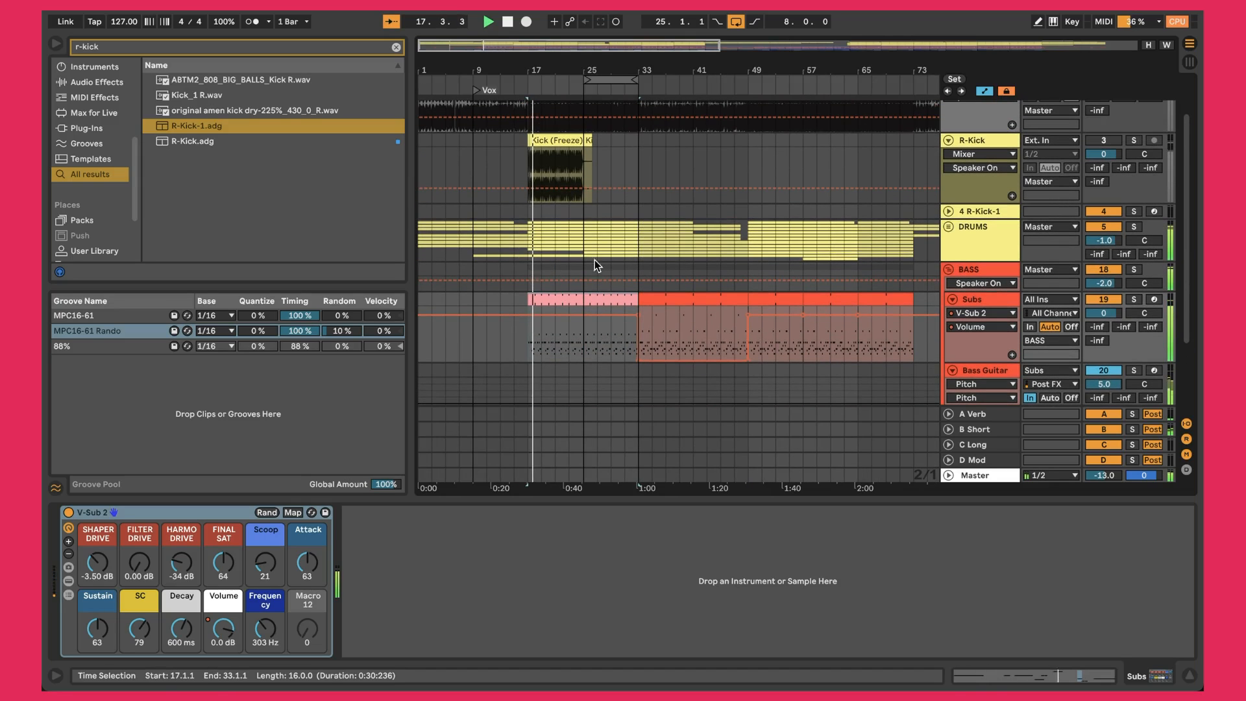
Step: Fold the BASS group and bring the ARRANGE section markers into view
left_click(948, 270)
left_click(947, 270)
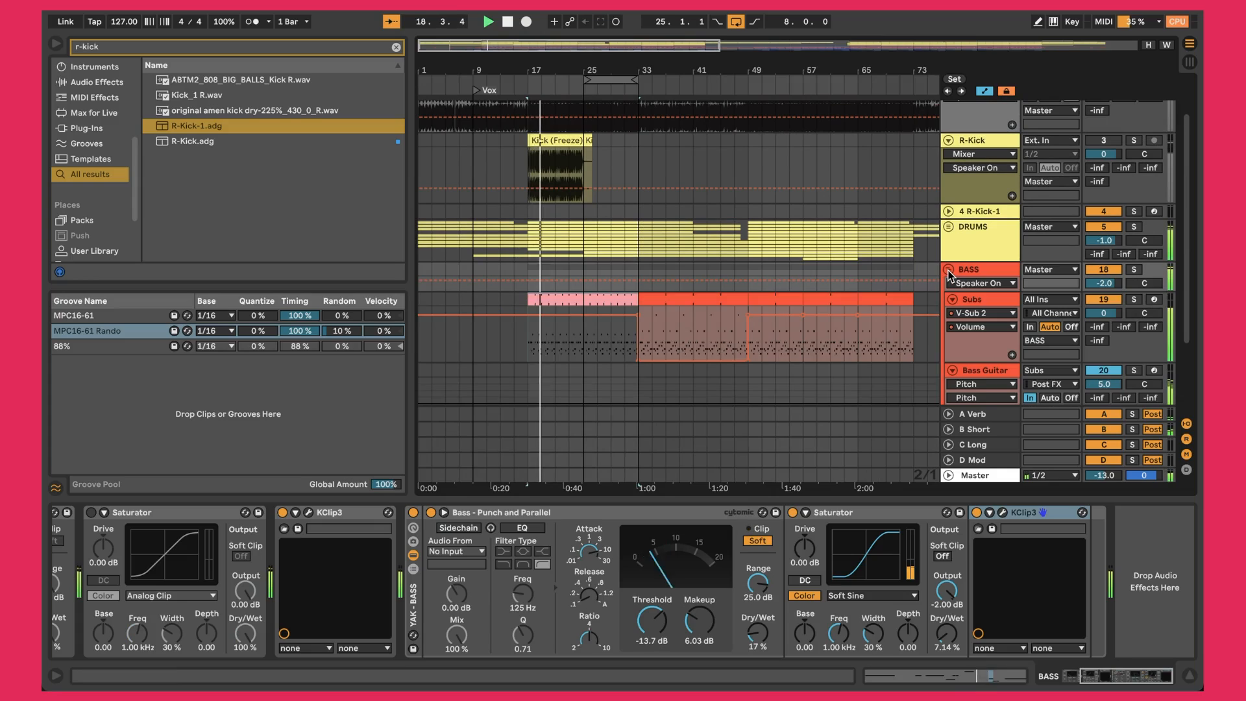
left_click(948, 270)
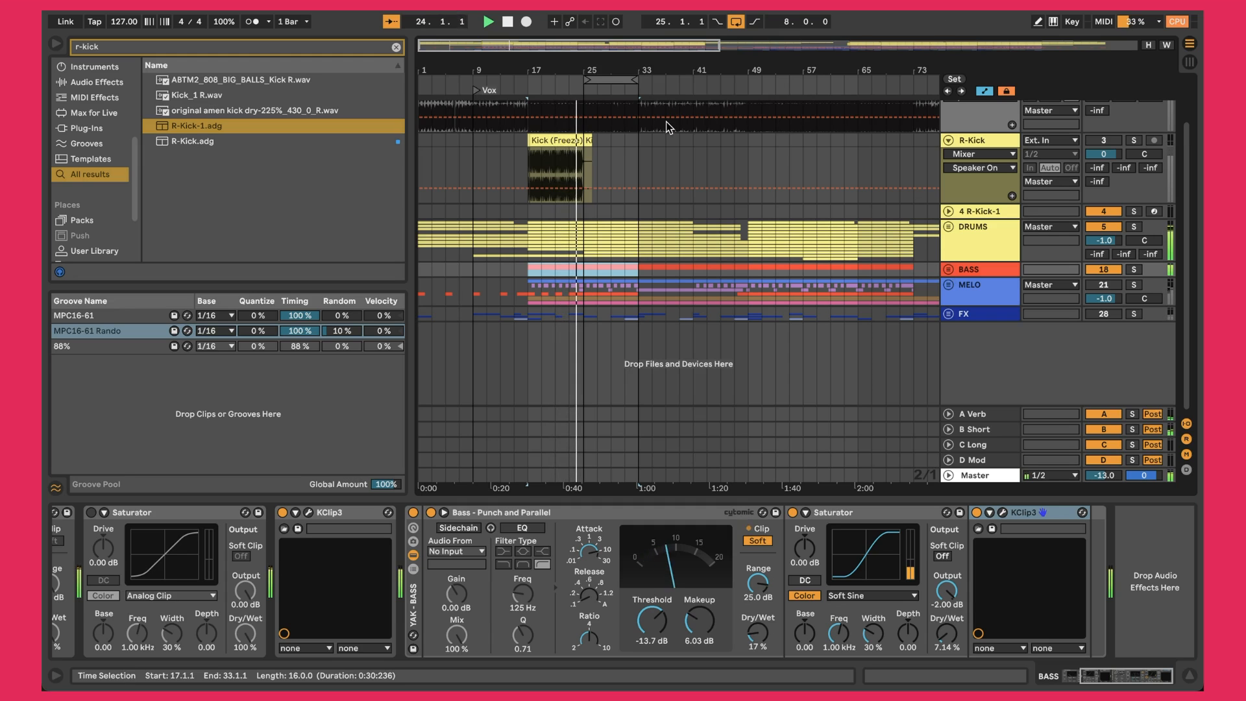
scroll(606, 231, "up", 5)
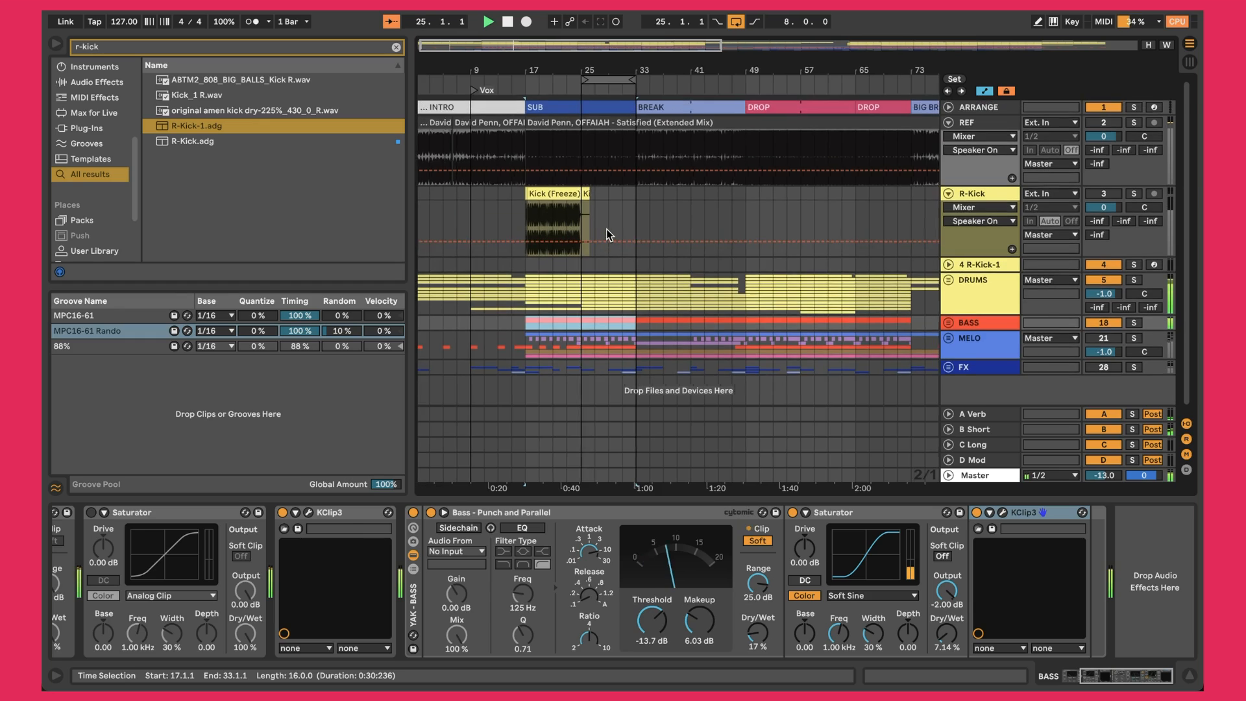
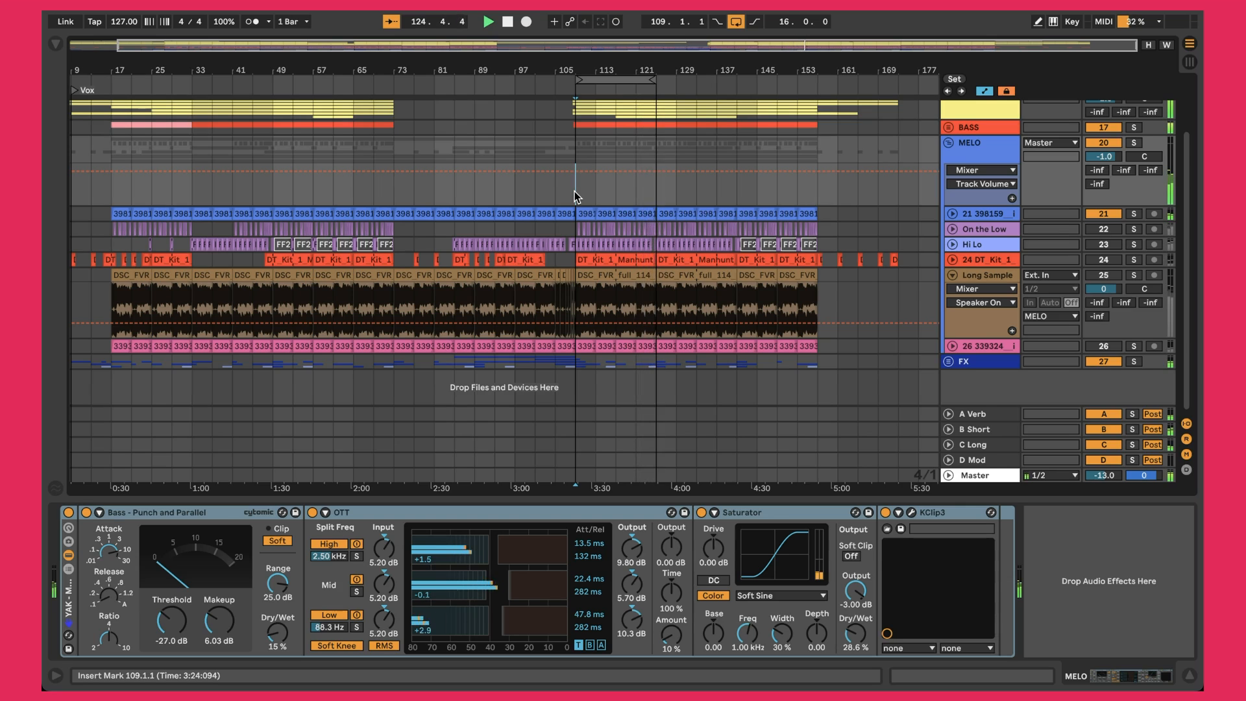
Step: Unfold the REF track, compare it against the mix by toggling its solo, and fold it again
scroll(679, 209, "up", 5)
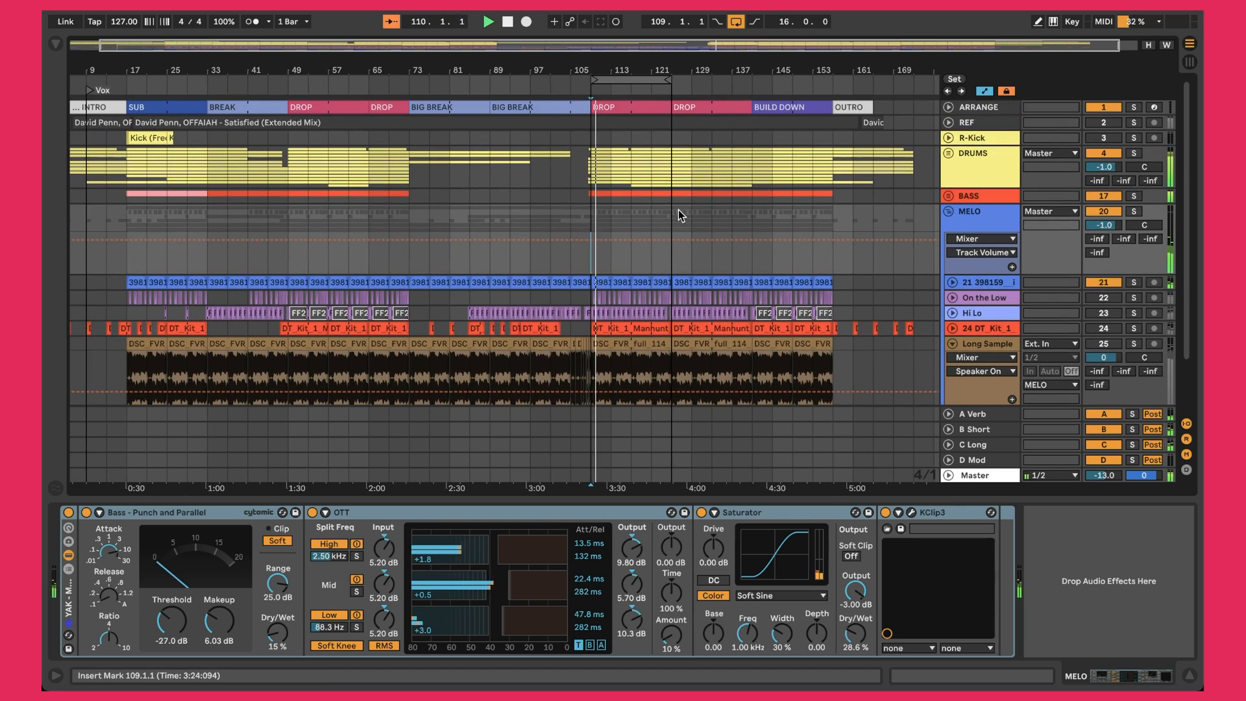
scroll(678, 209, "down", 1)
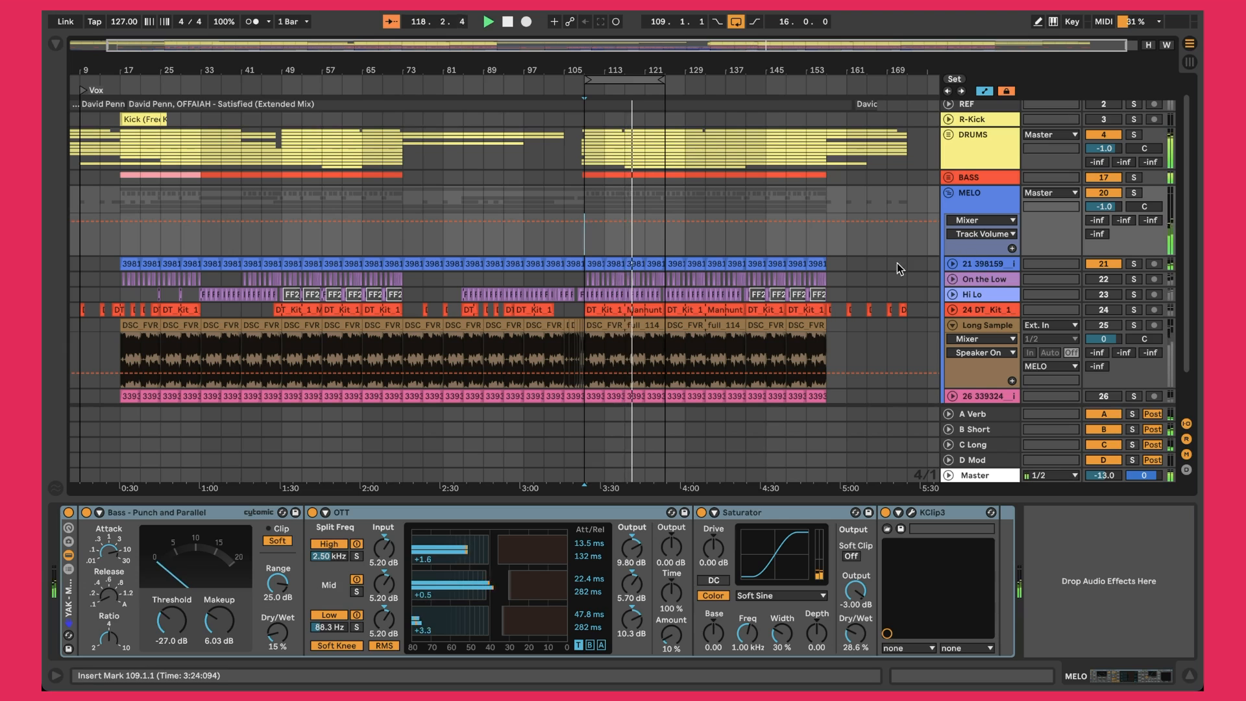
scroll(769, 232, "up", 1)
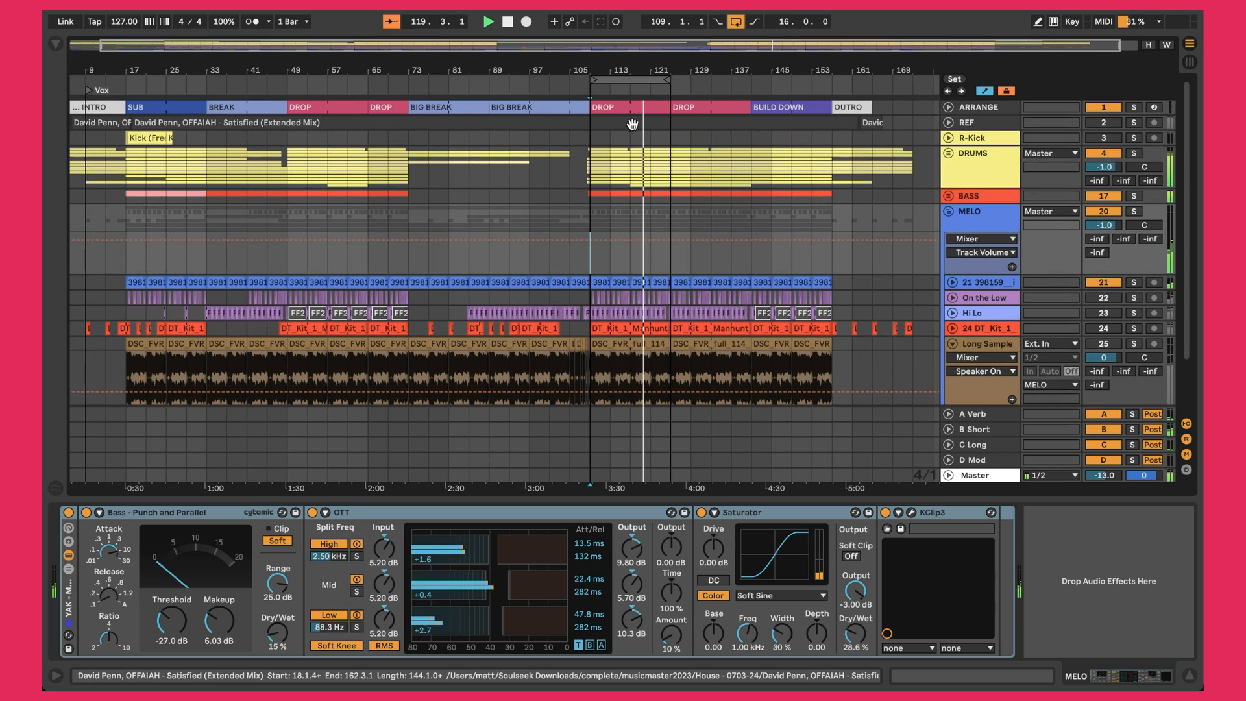
left_click(949, 123)
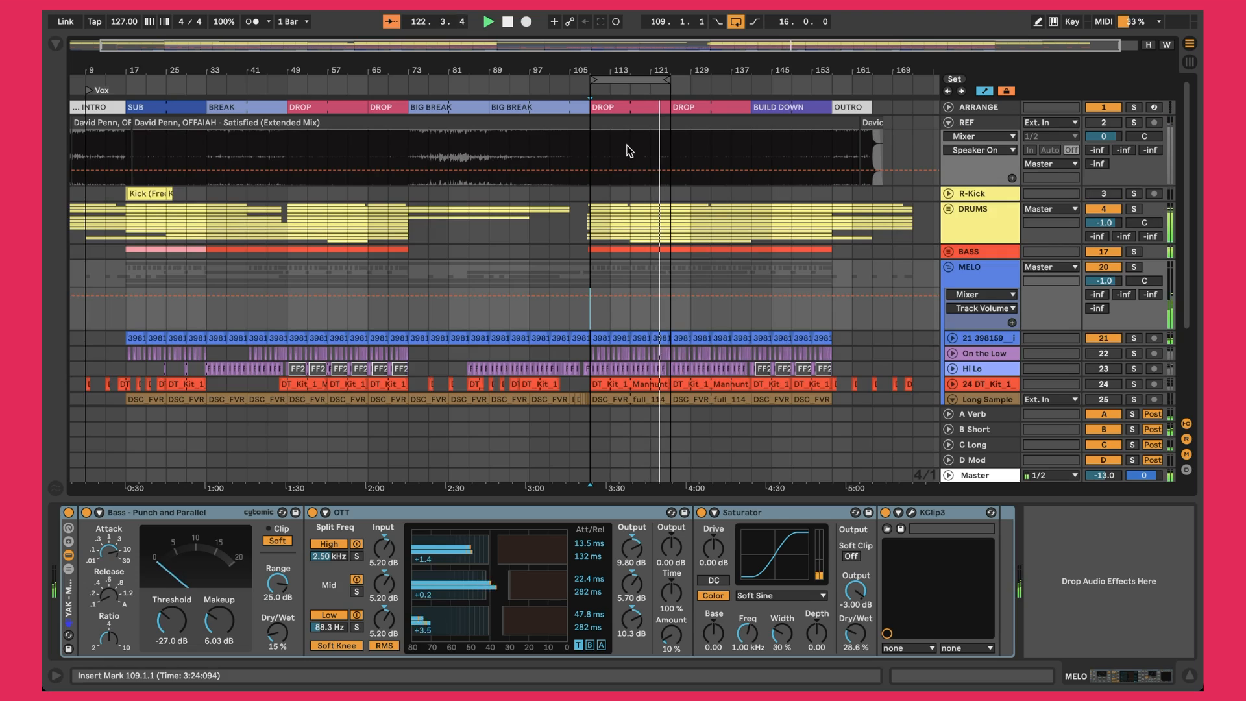
left_click(1134, 123)
left_click(1134, 124)
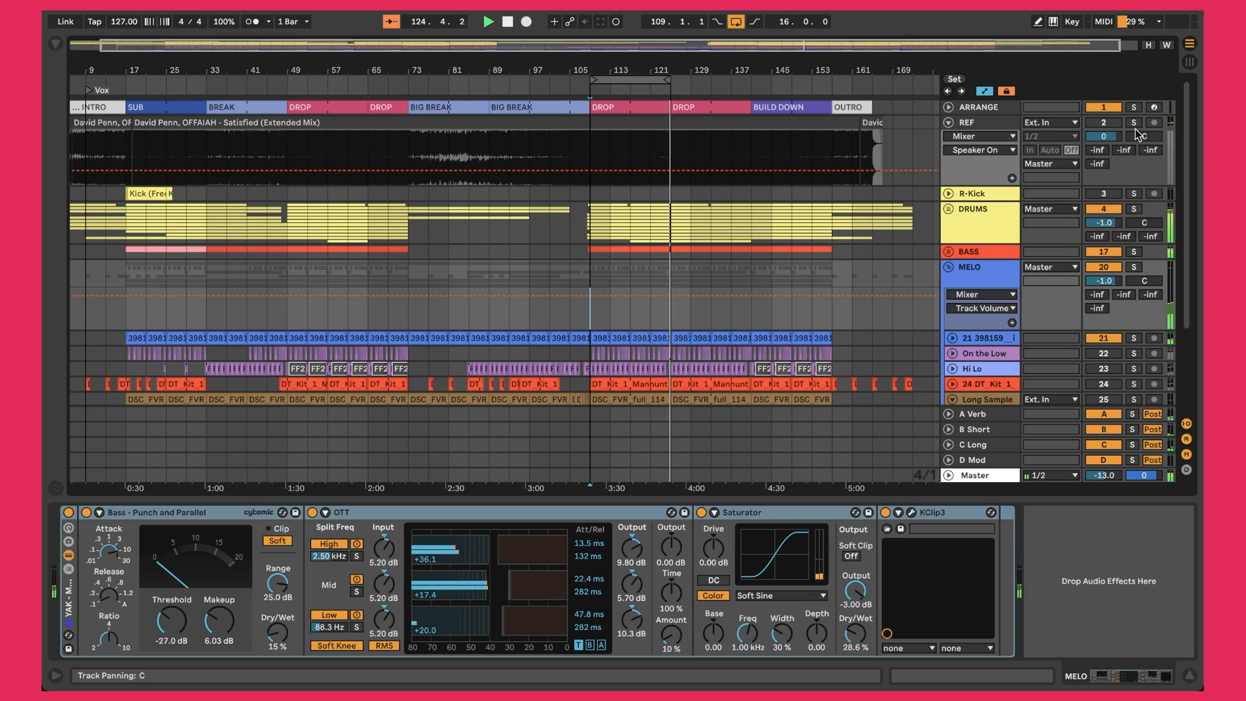
left_click(1135, 130)
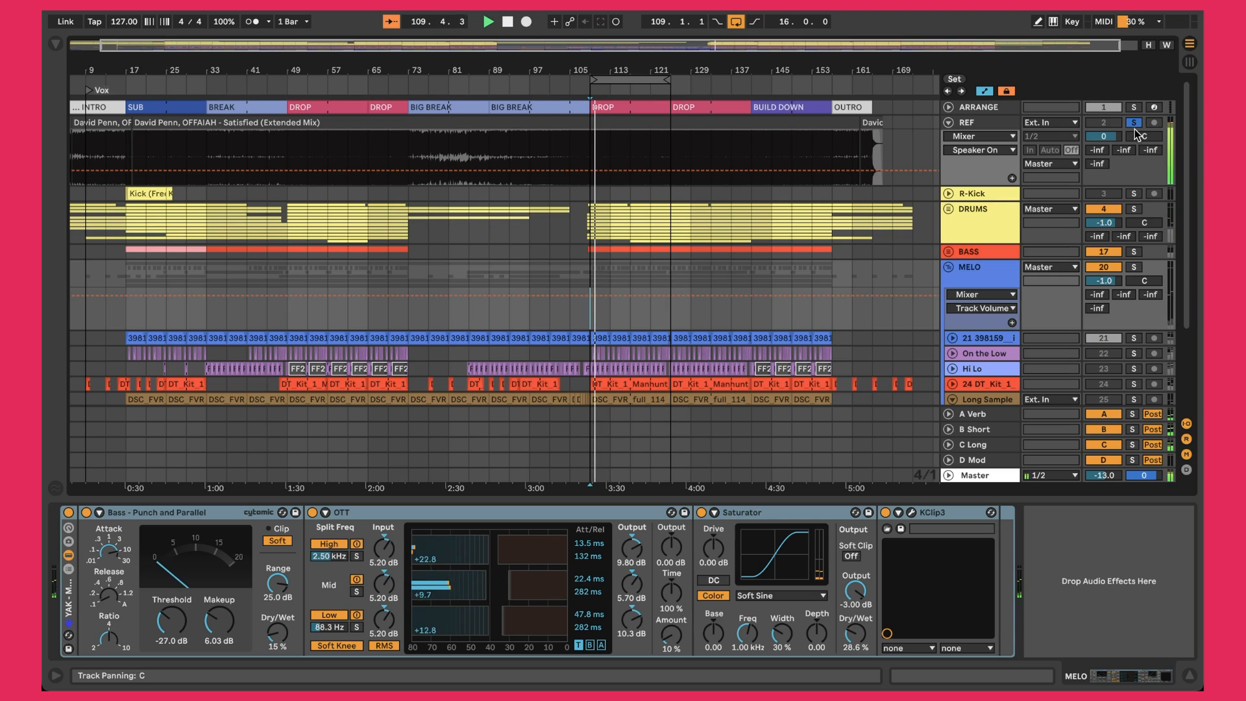
left_click(1134, 125)
left_click(1134, 126)
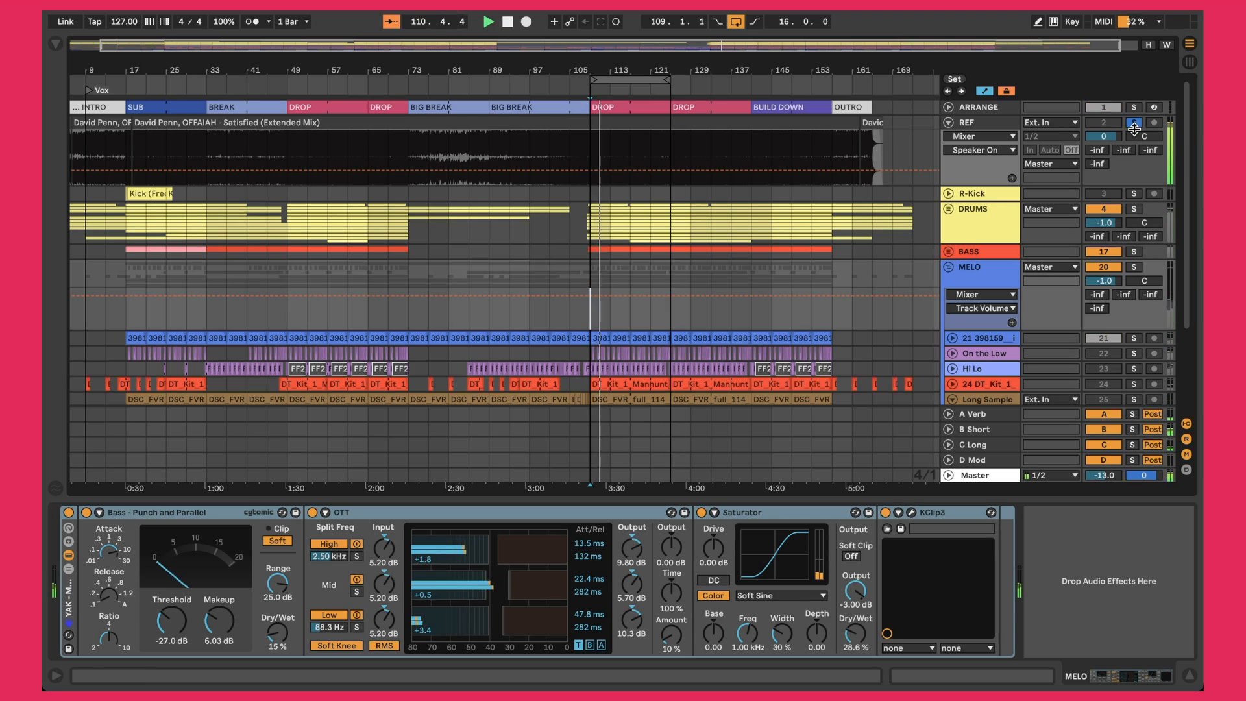
left_click(1133, 126)
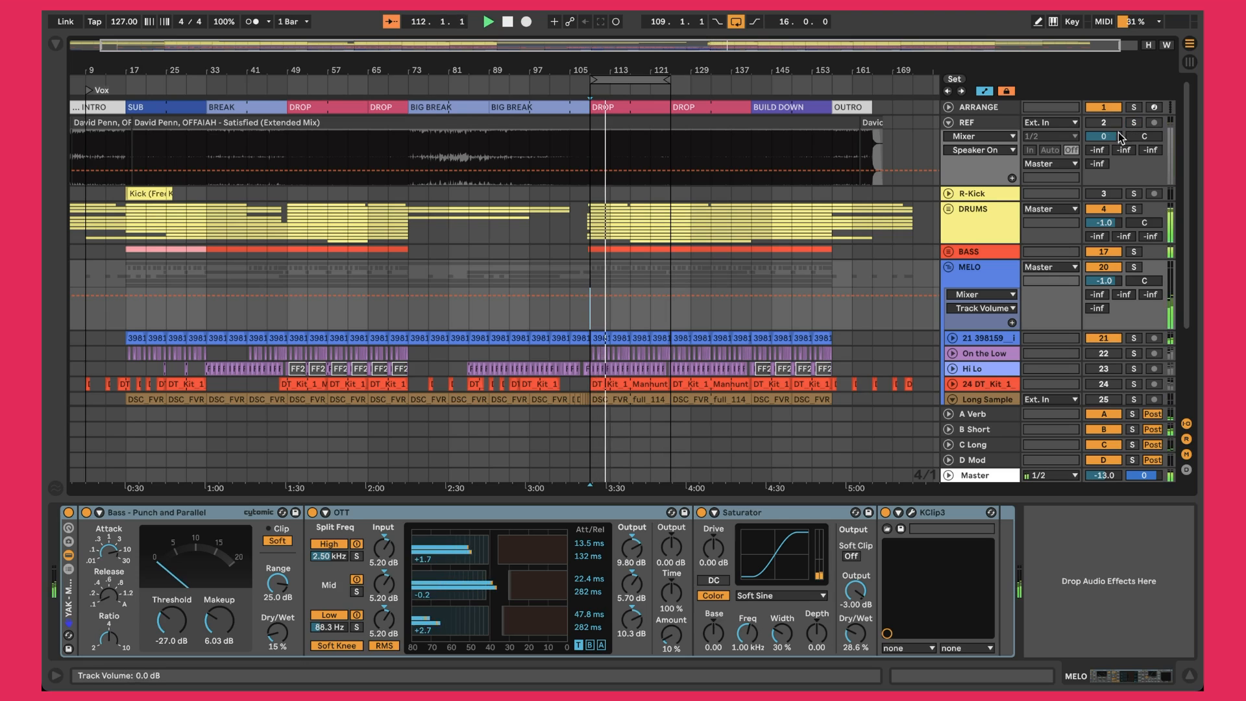
left_click(949, 123)
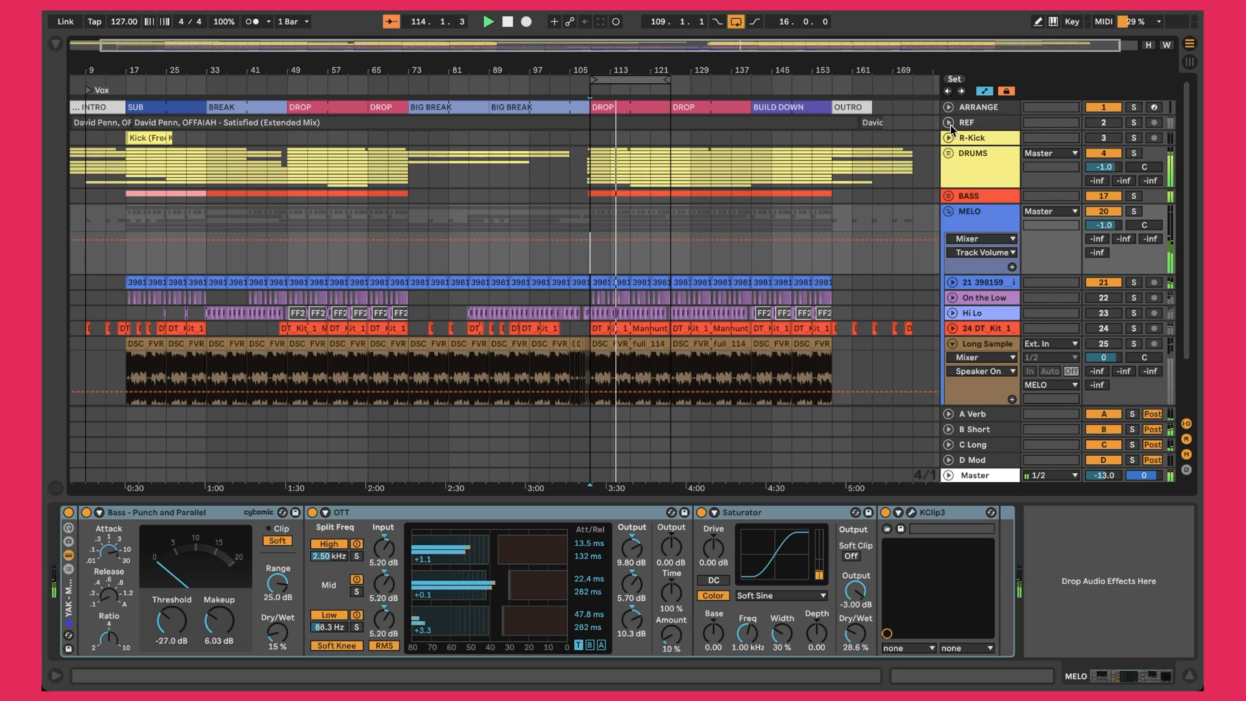
Step: Unfold the ambience-london-street track in the MELO group, show its device chain and solo it
scroll(973, 169, "down", 3)
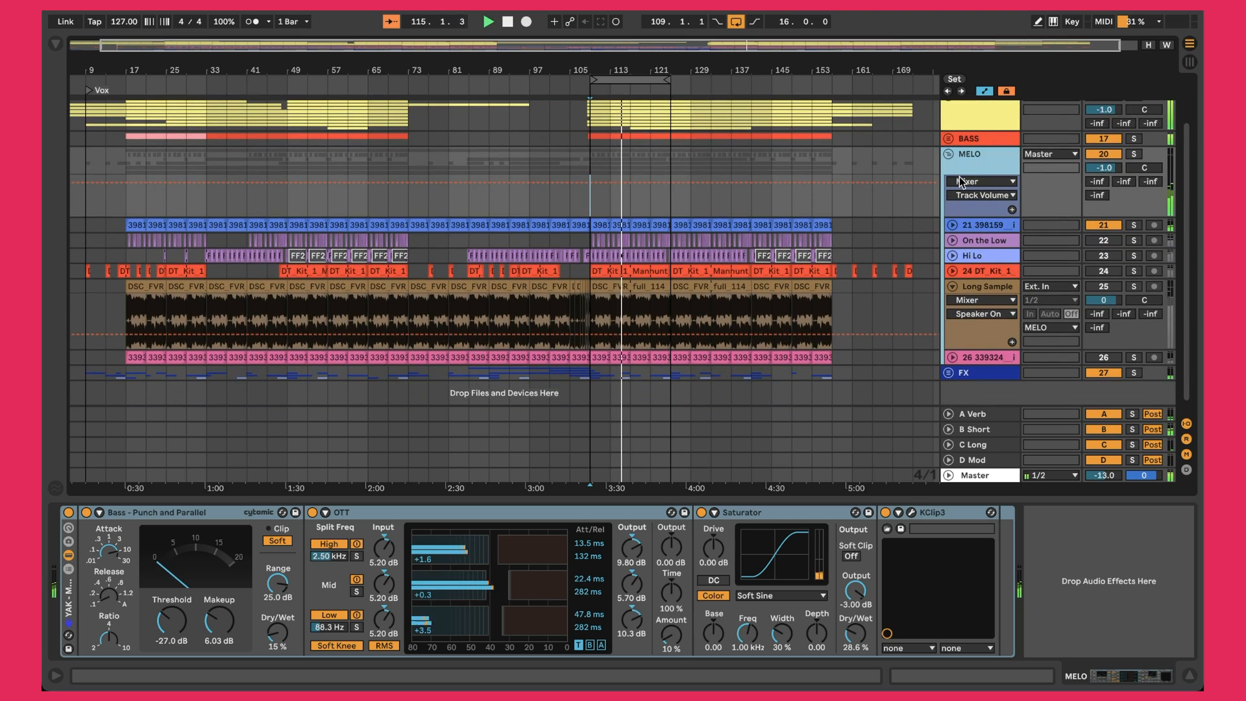
left_click(952, 225)
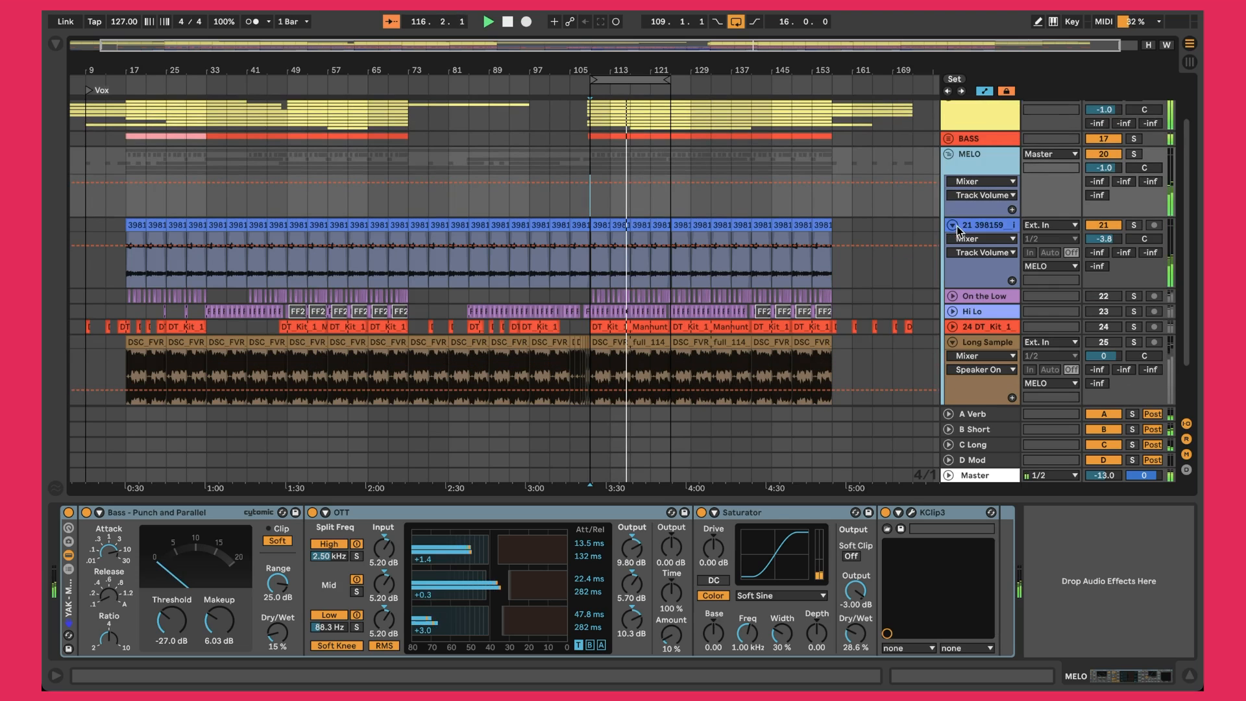
left_click(995, 227)
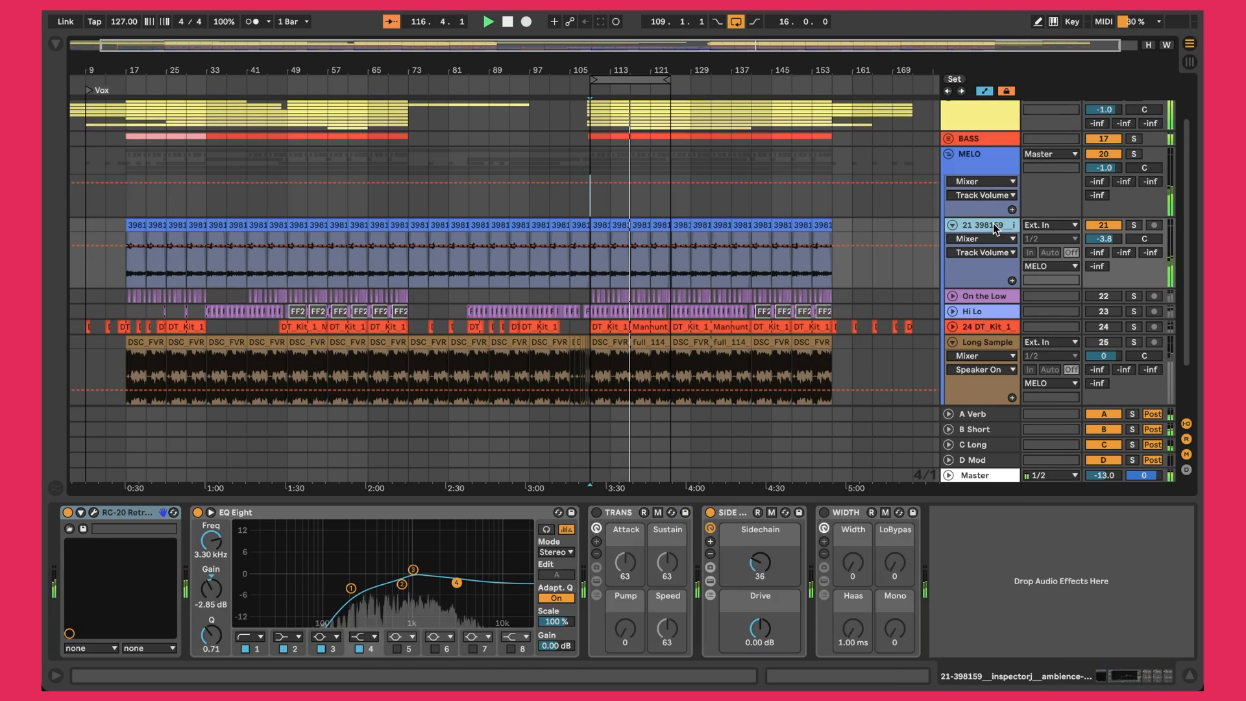
left_click(1135, 226)
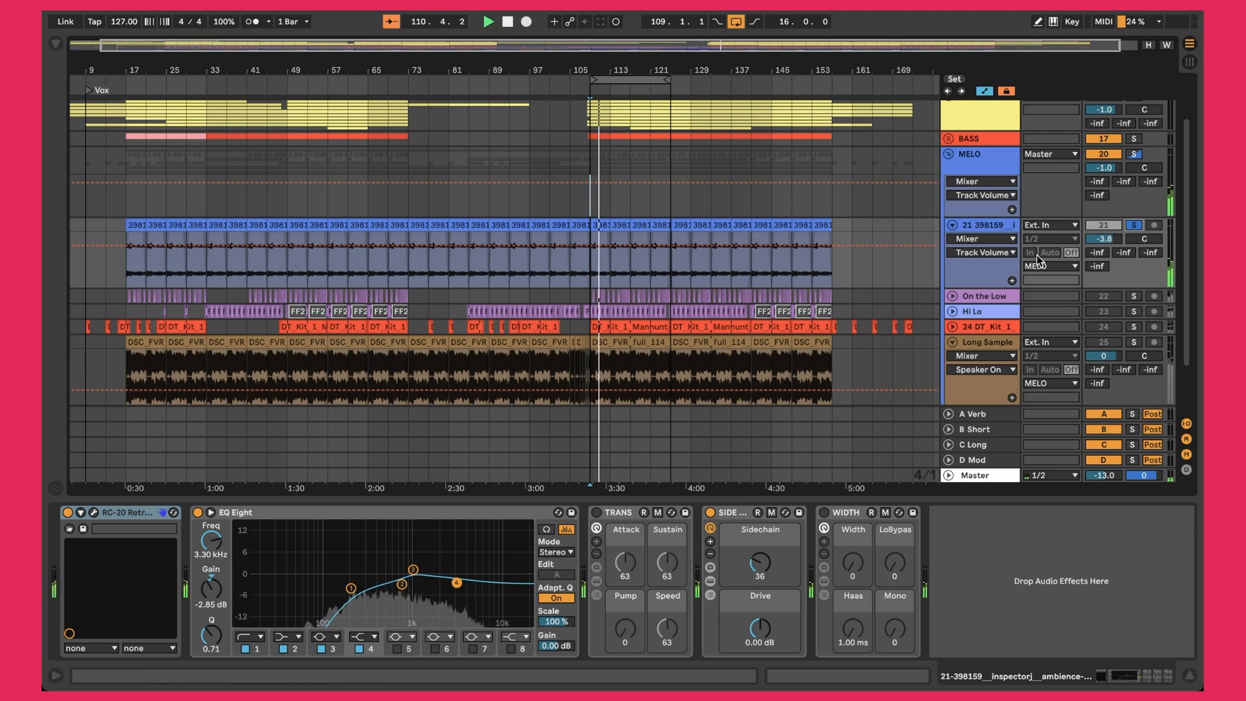
Step: Select the ambience-london-street clip ending at bar 113 and inspect it up close before returning to the wider arrangement
left_click_drag(602, 70, 602, 175)
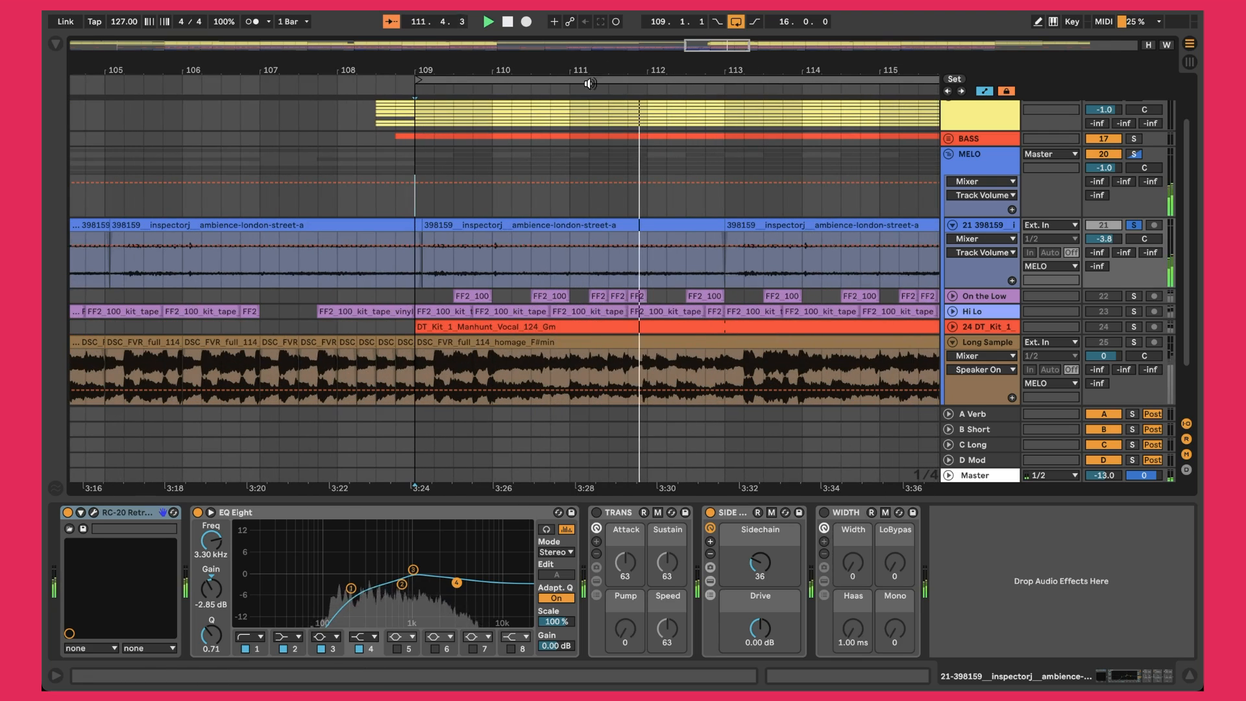
left_click(482, 225)
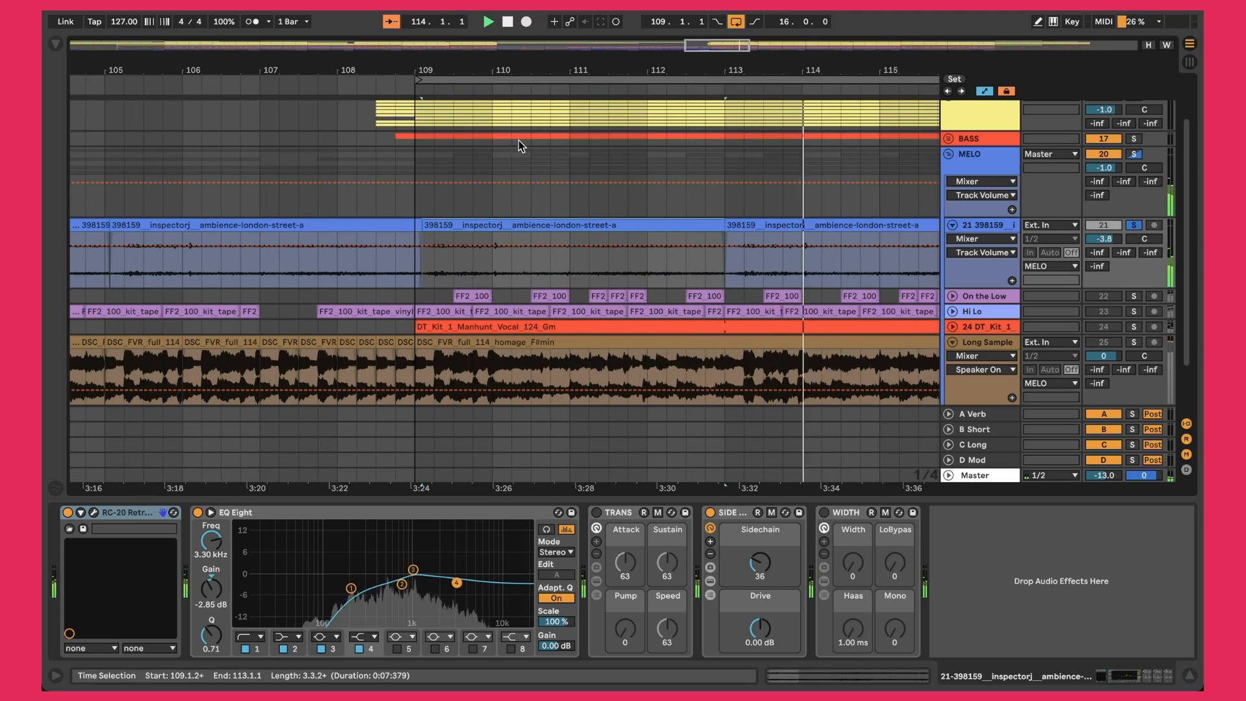
left_click_drag(468, 68, 468, 5)
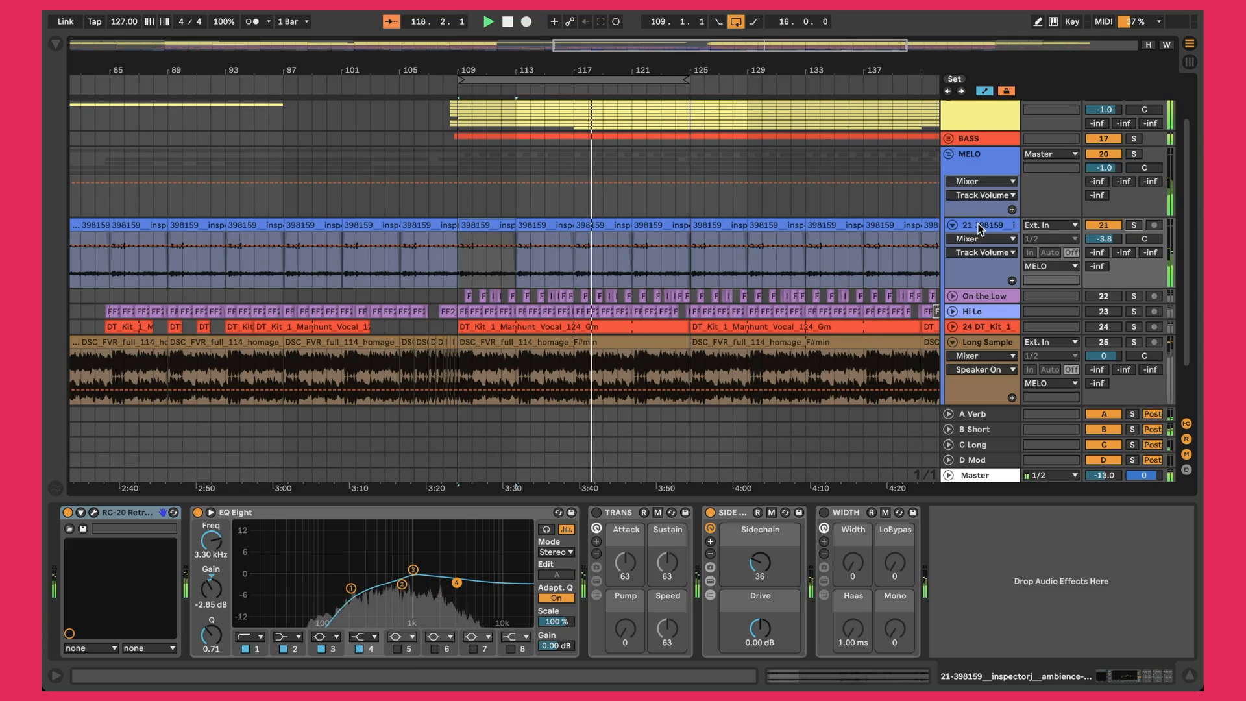
Step: Review the RC-20 Retro Color plug-in on the ambience track, close its window and check the sidechain rack
left_click(93, 512)
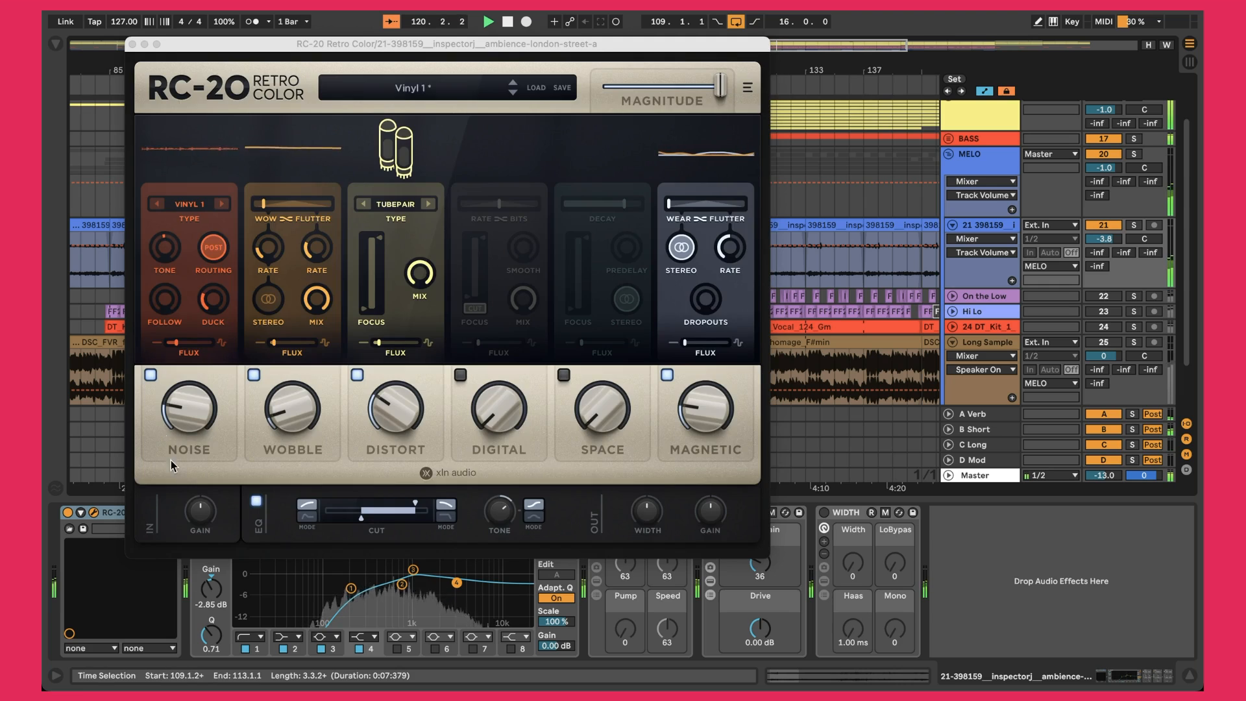
left_click(133, 44)
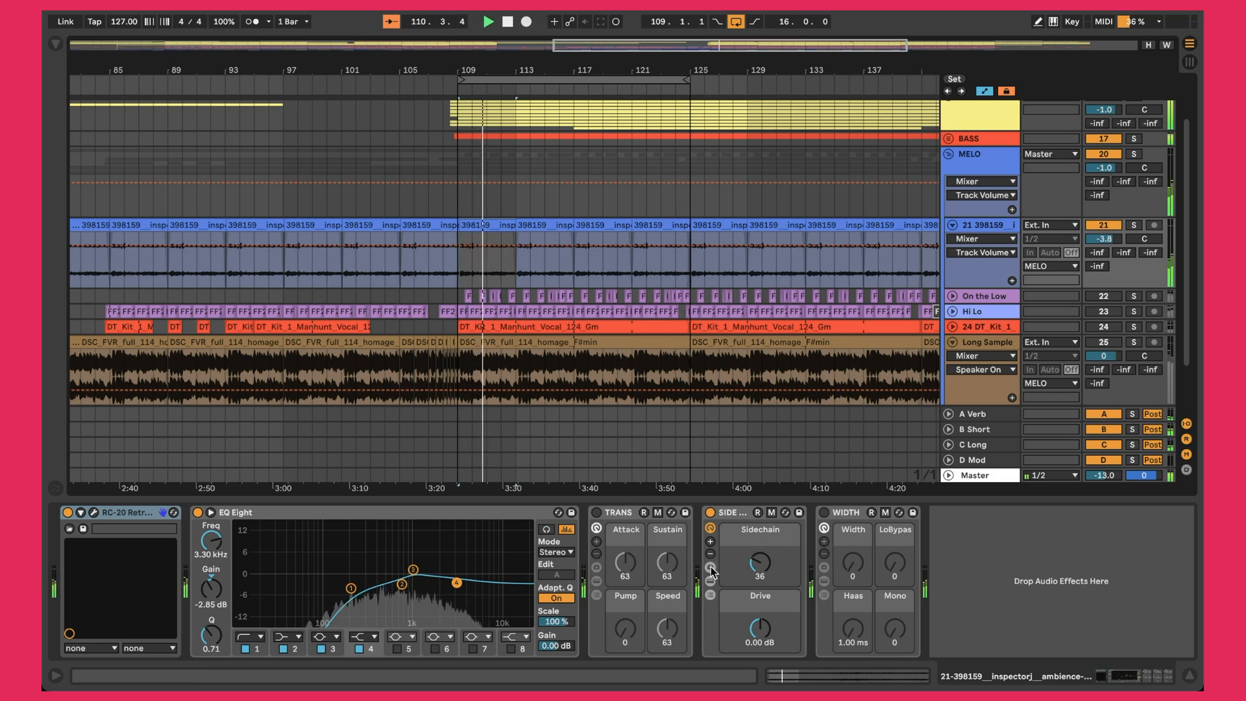
left_click(710, 594)
left_click(709, 593)
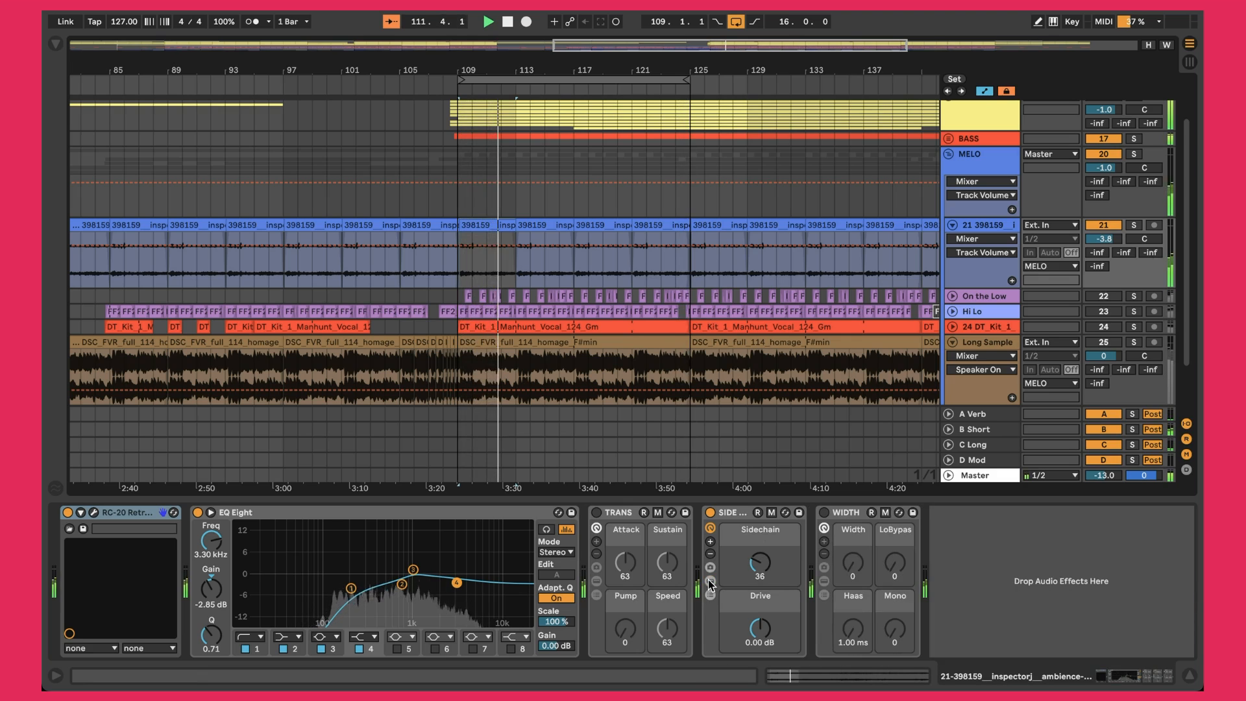
Step: Show the devices of the On the Low track, unfold it and audition it briefly in solo
left_click(997, 300)
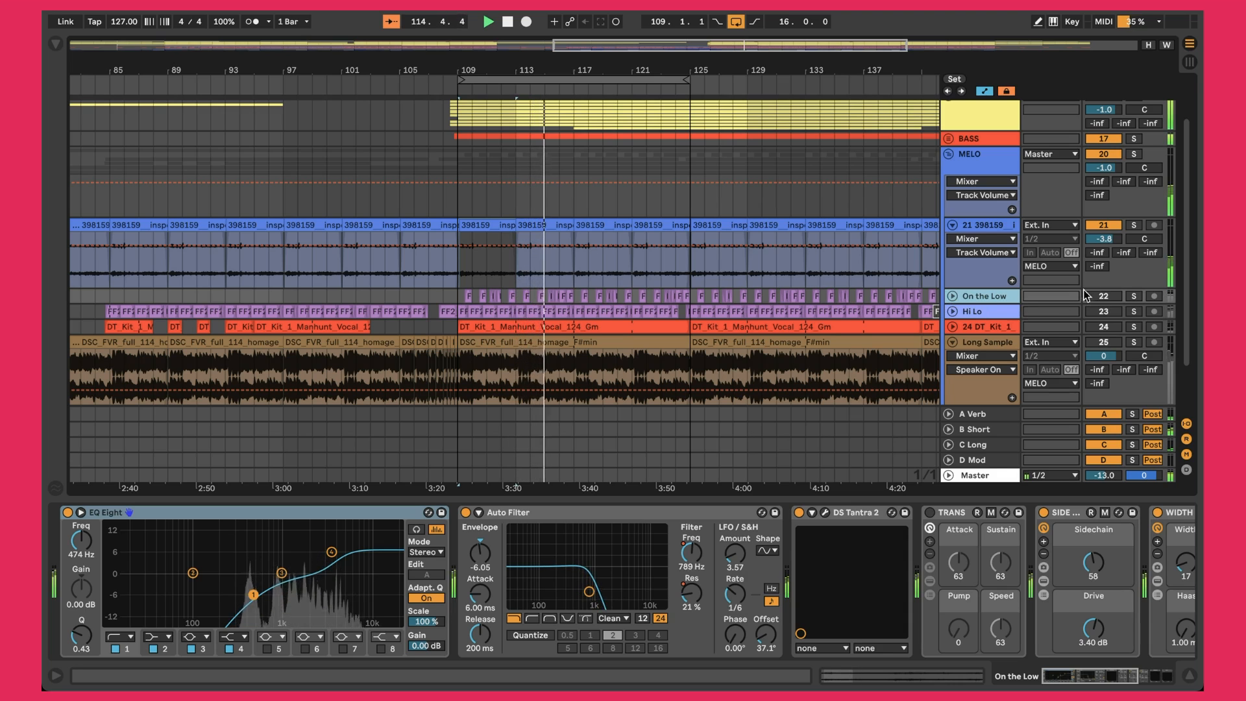
left_click(952, 298)
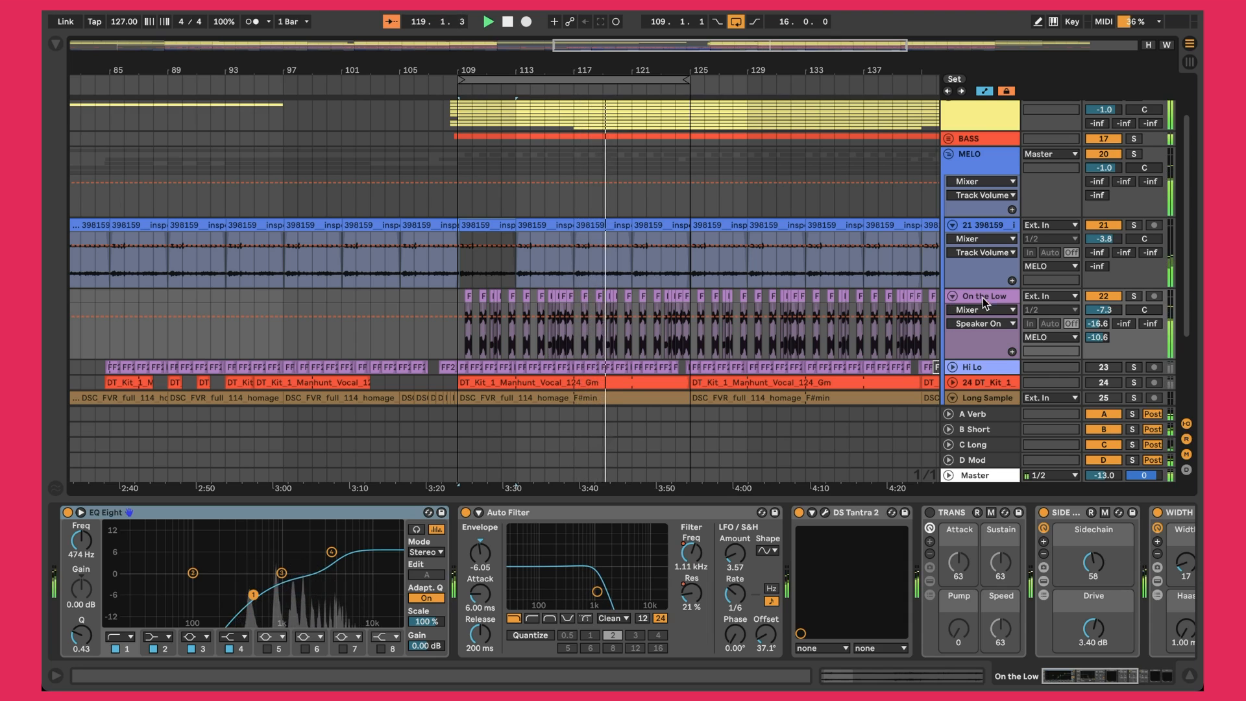
left_click(1134, 299)
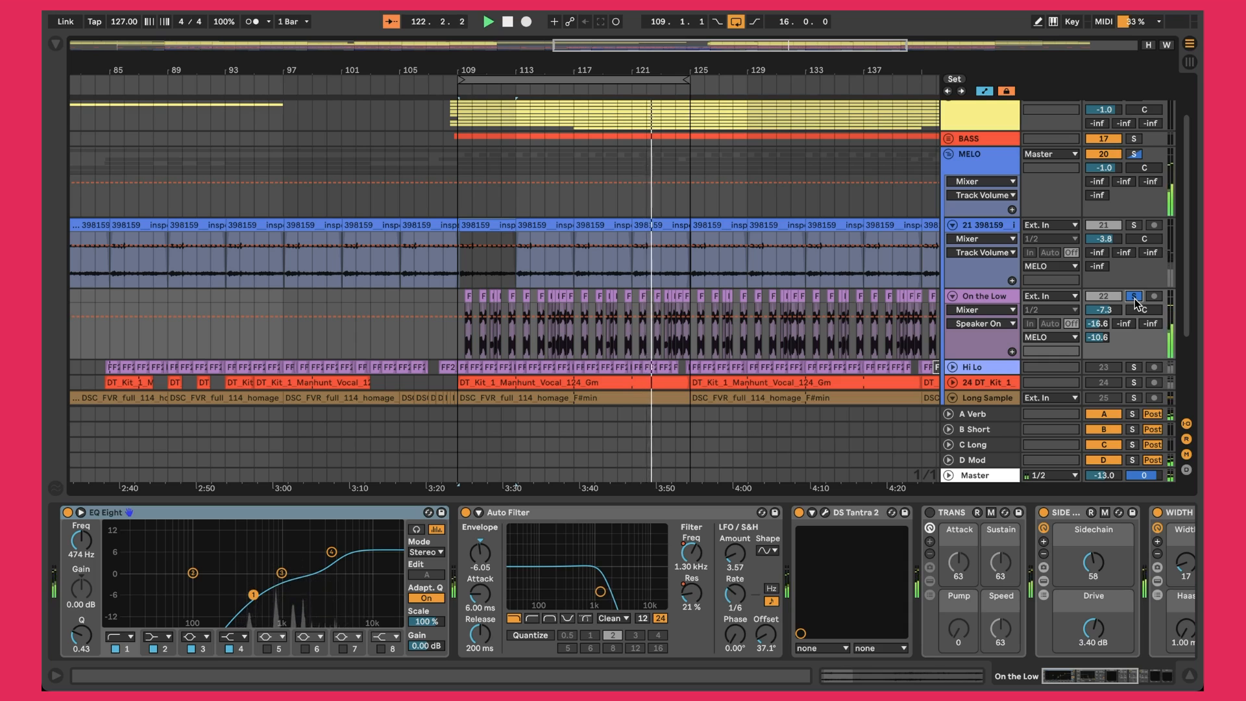
left_click(1134, 297)
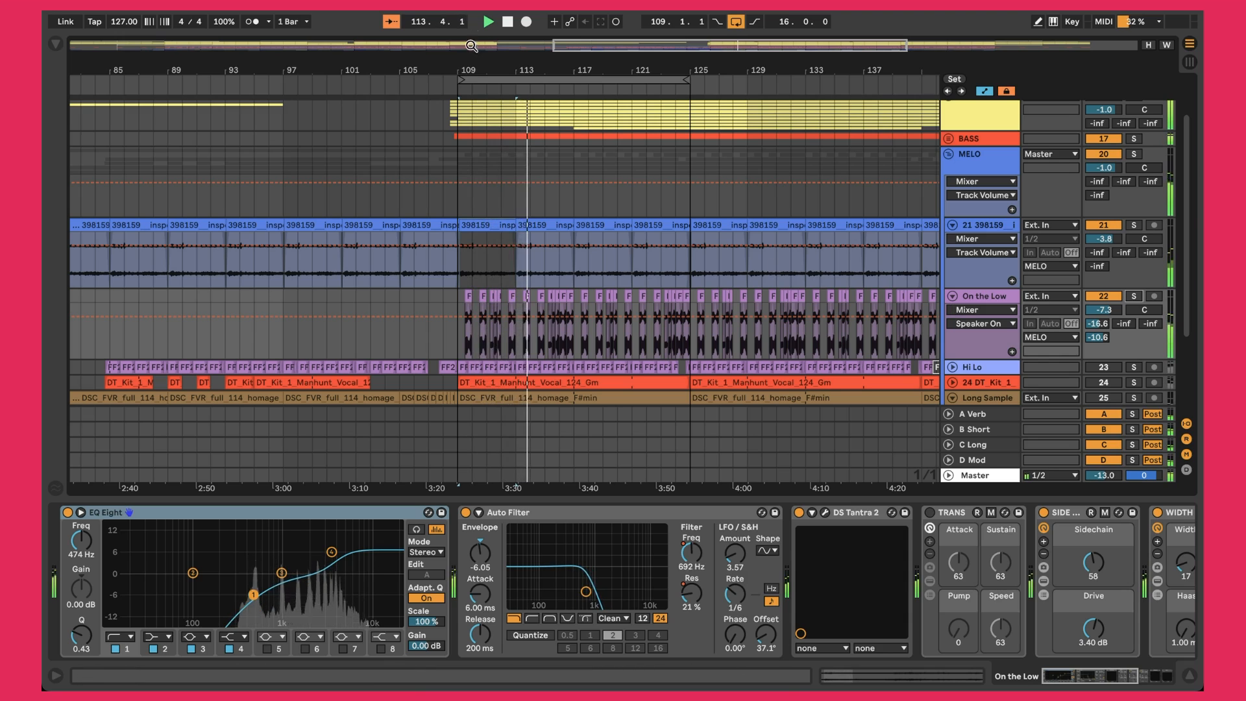
Step: Examine the pattern of chopped clips on the On the Low track from bar 109 onward
left_click_drag(472, 64, 472, 162)
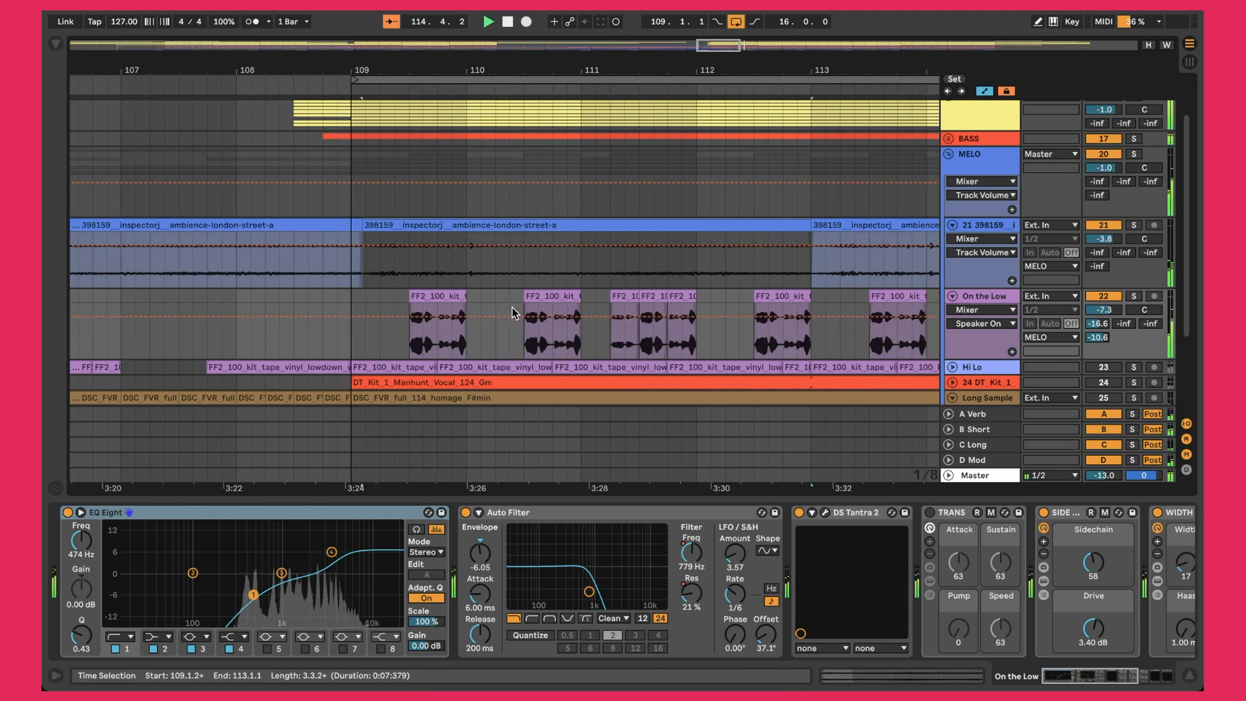
scroll(542, 353, "right", 1)
scroll(543, 354, "right", 10)
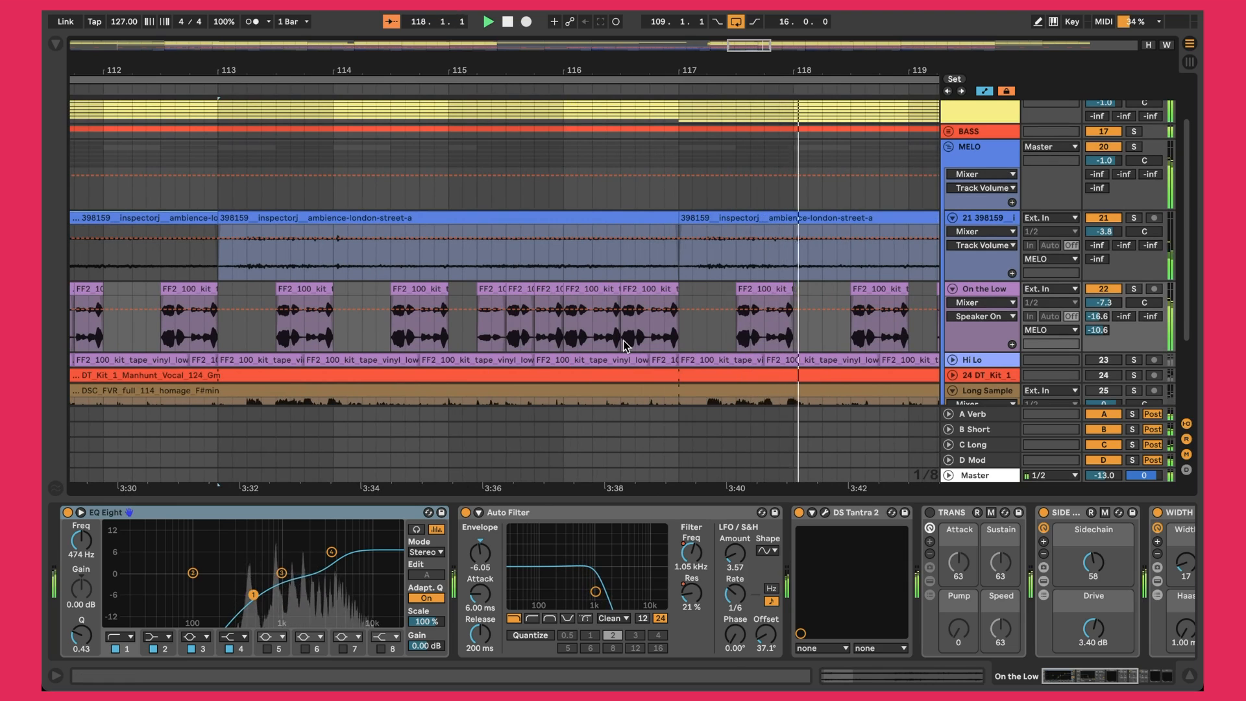
mouse_move(548, 70)
left_mouse_down()
mouse_move(548, 31)
mouse_move(544, 63)
left_mouse_up()
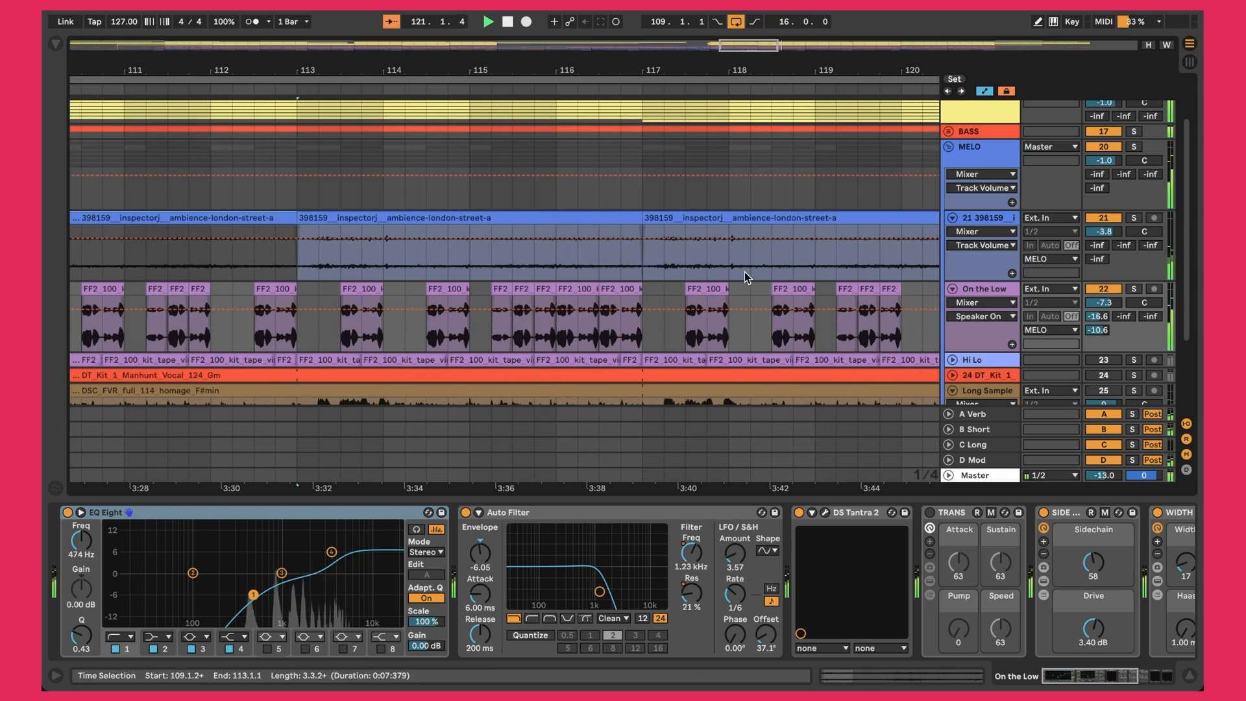
left_click_drag(775, 78, 759, 69)
scroll(718, 280, "right", 5)
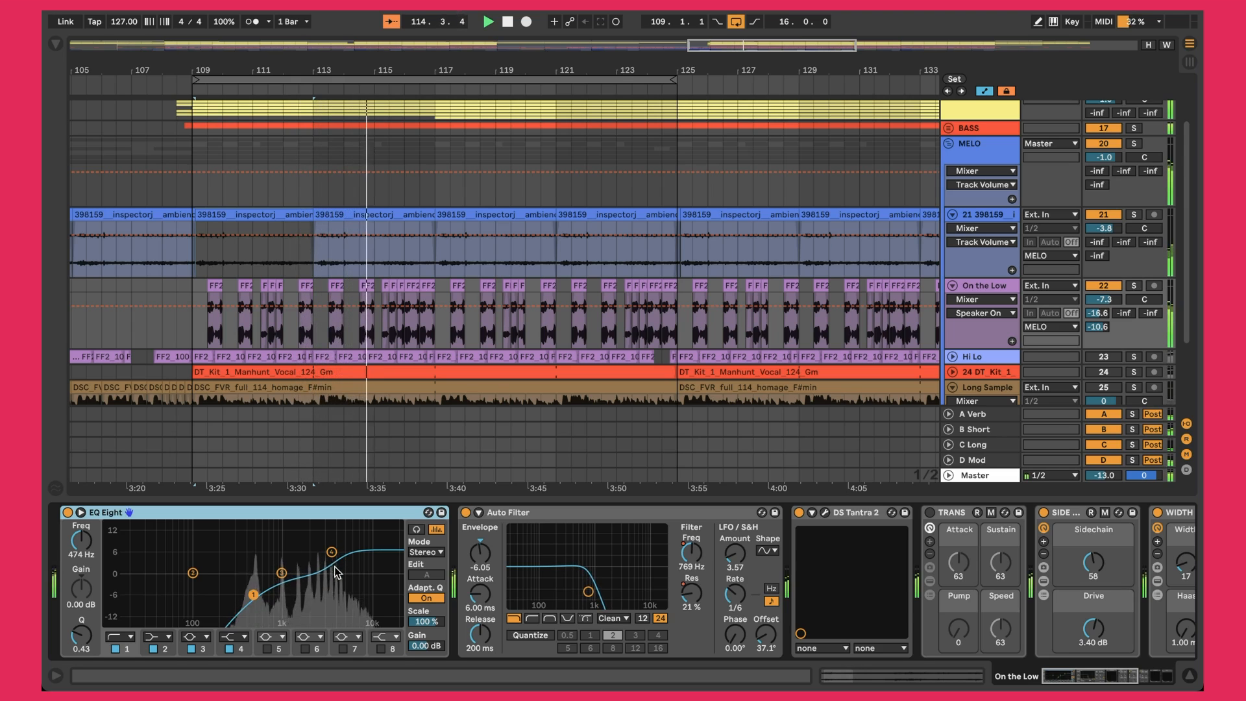
Step: Display the Auto Filter's frequency automation on the On the Low track
scroll(335, 567, "right", 3)
scroll(339, 575, "right", 2)
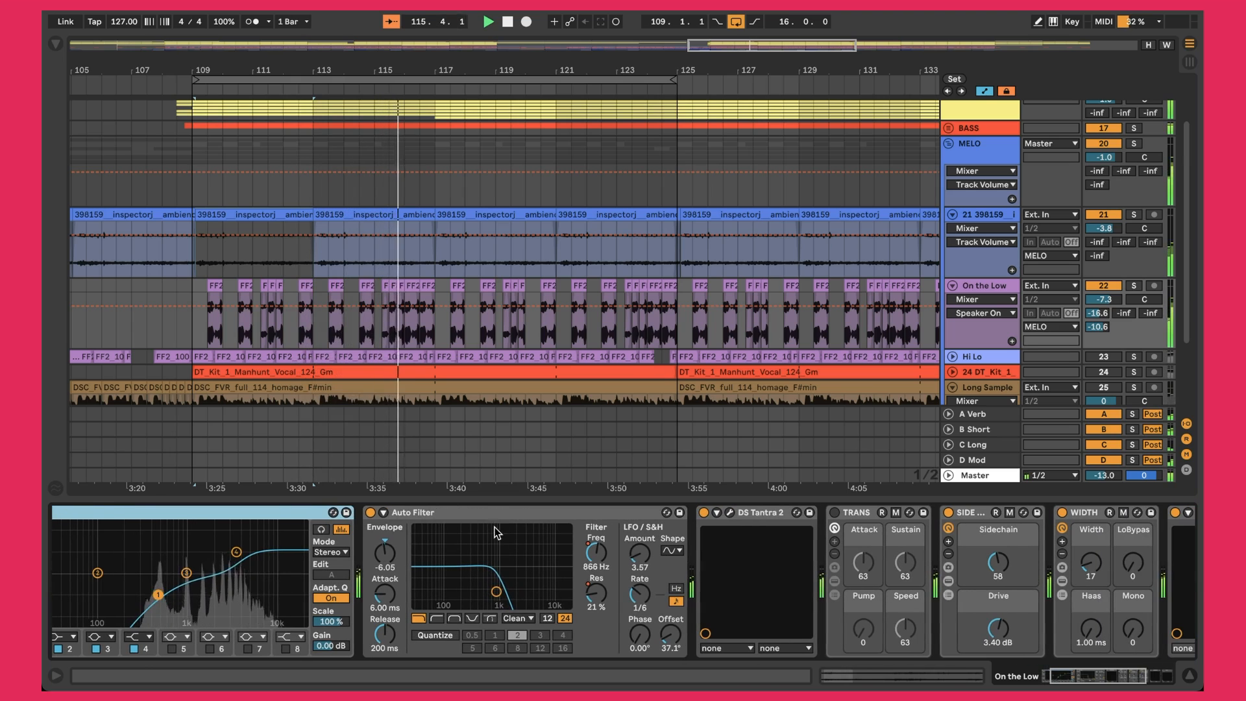
left_click(499, 516)
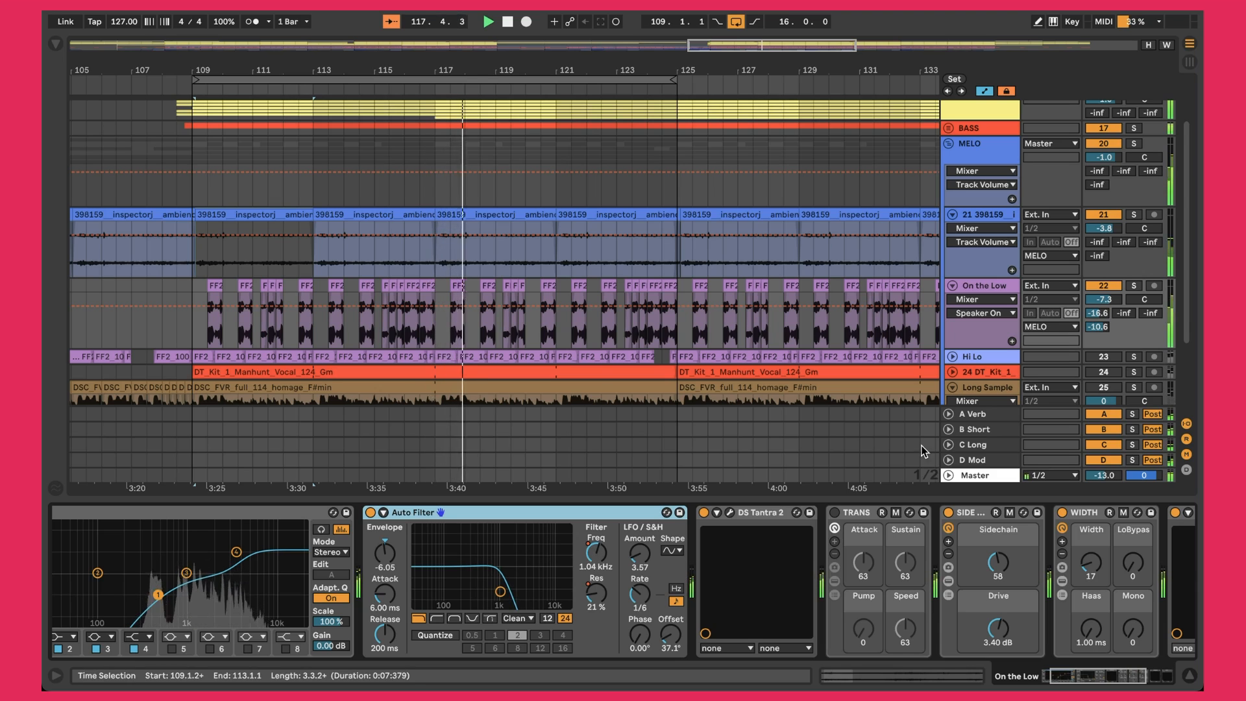
left_click(598, 554)
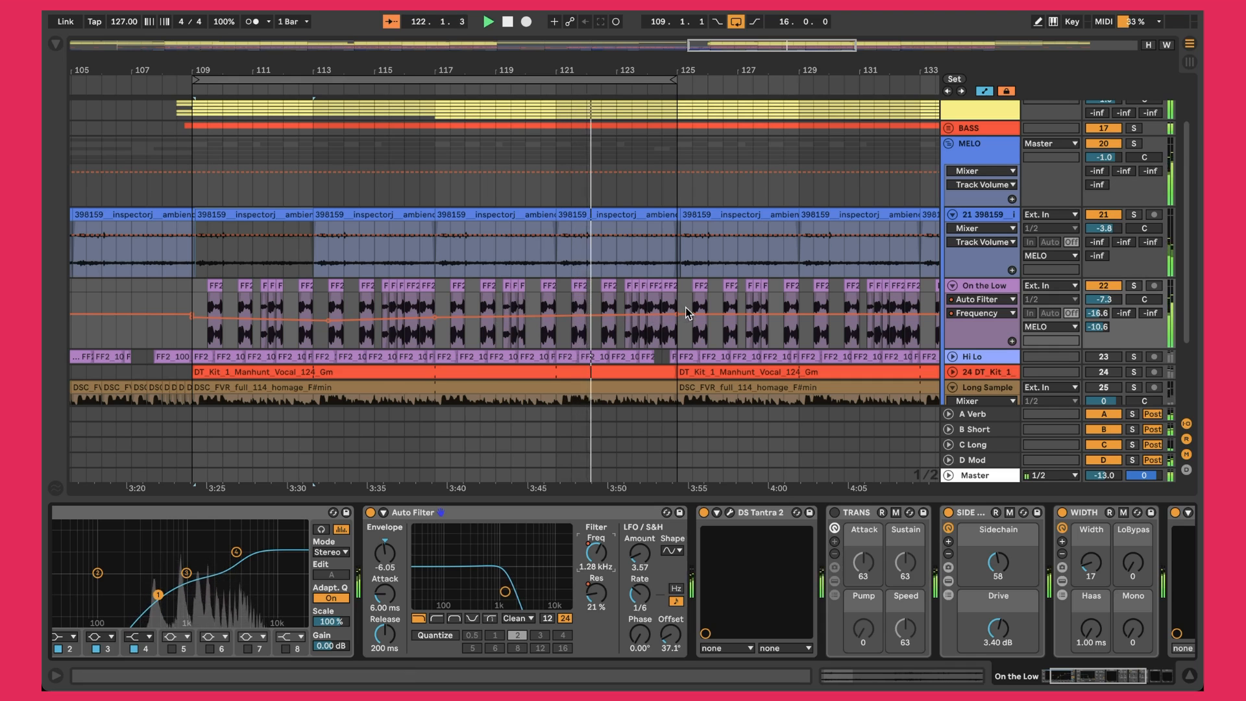
Step: Display the Auto Filter's resonance automation on the On the Low track across a wider stretch of the arrangement
left_click_drag(544, 71, 514, 39)
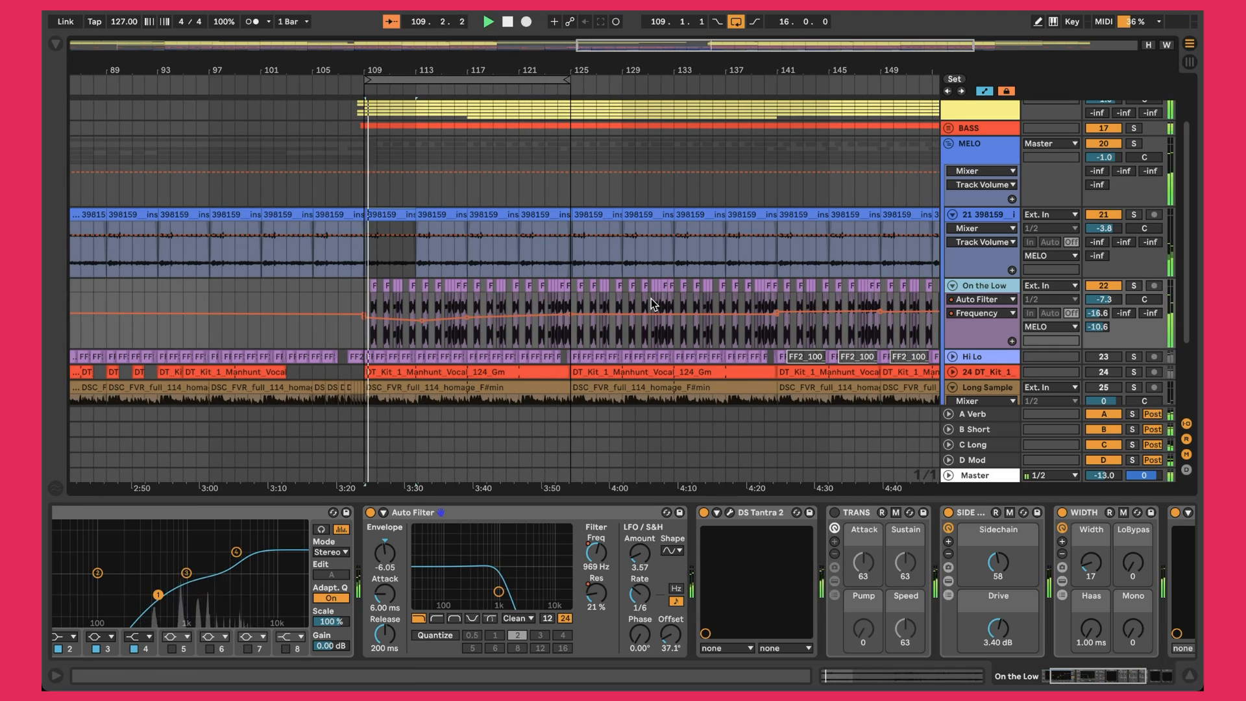
scroll(651, 299, "down", 5)
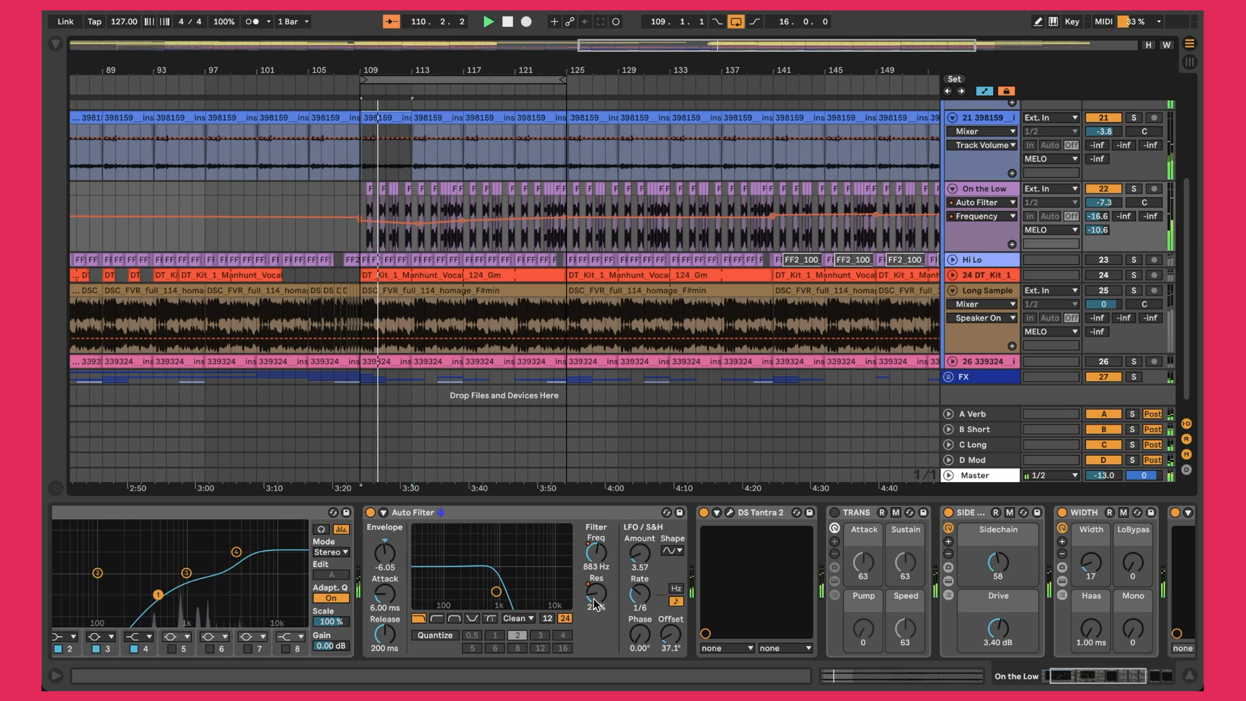
left_click(596, 603)
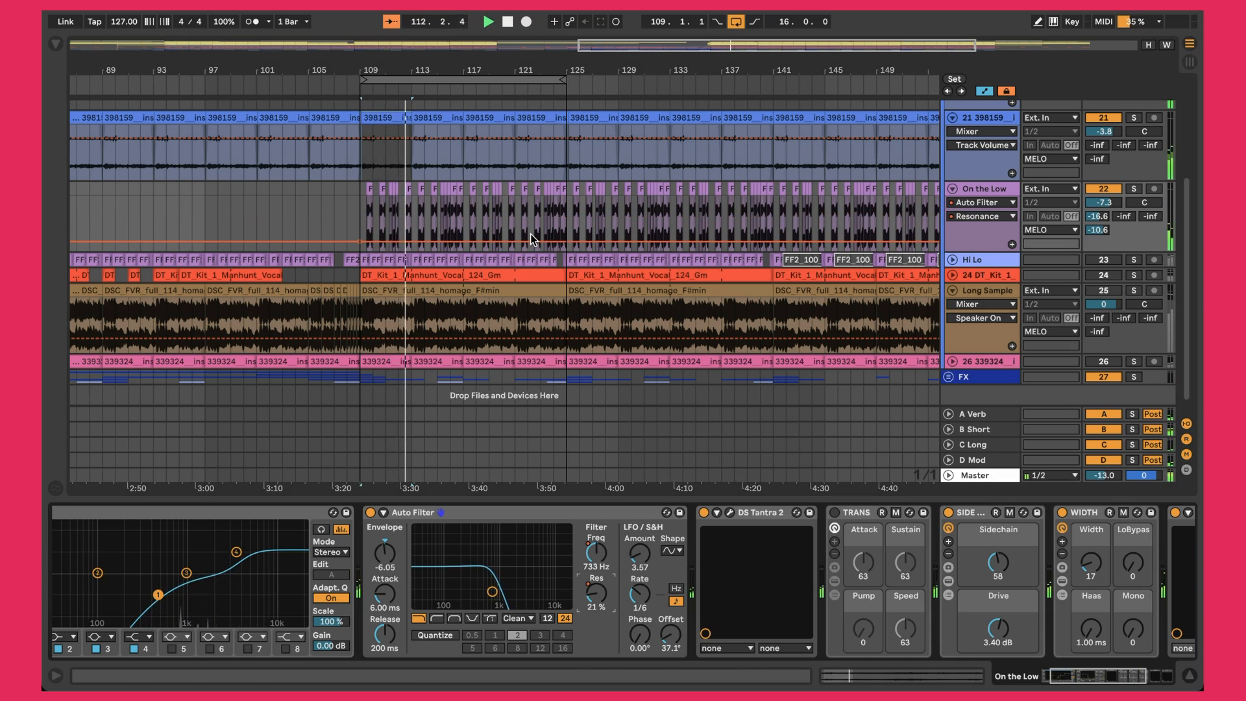
Step: Audition DS Tantra 2 on the On the Low track with Mix at 100, lower Mix to about 30 and close its window
left_click(729, 514)
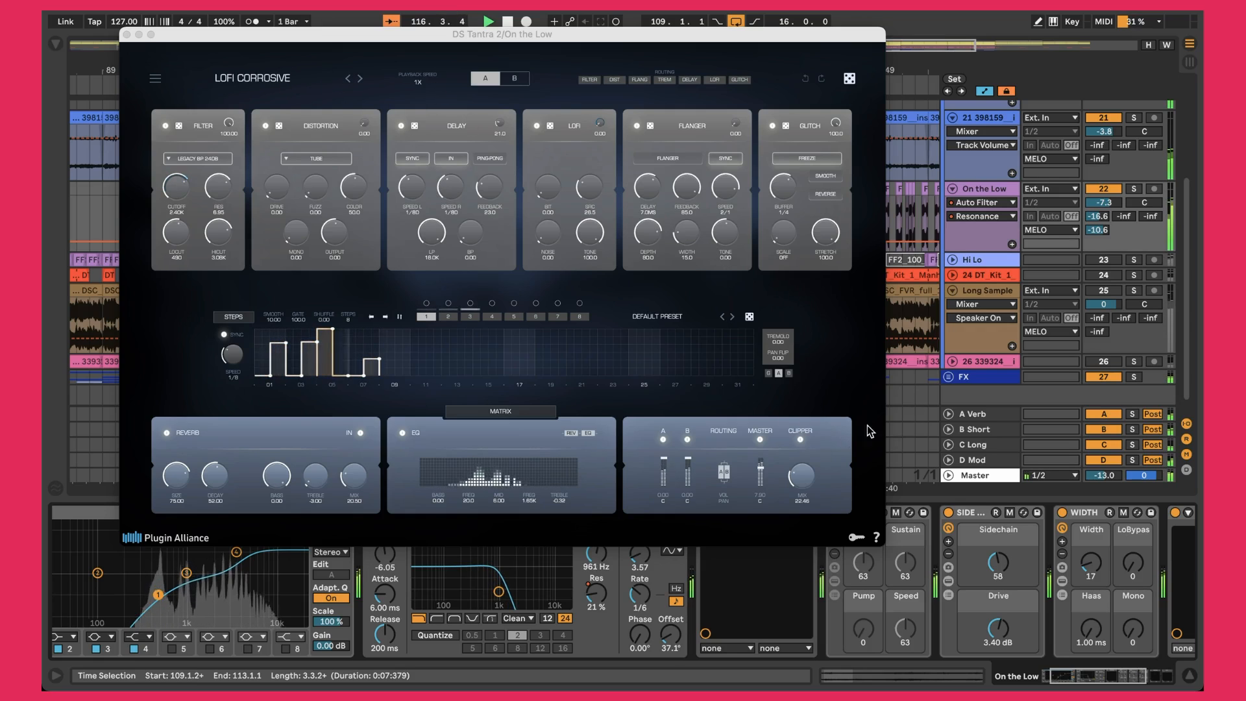
left_click_drag(797, 480, 802, 86)
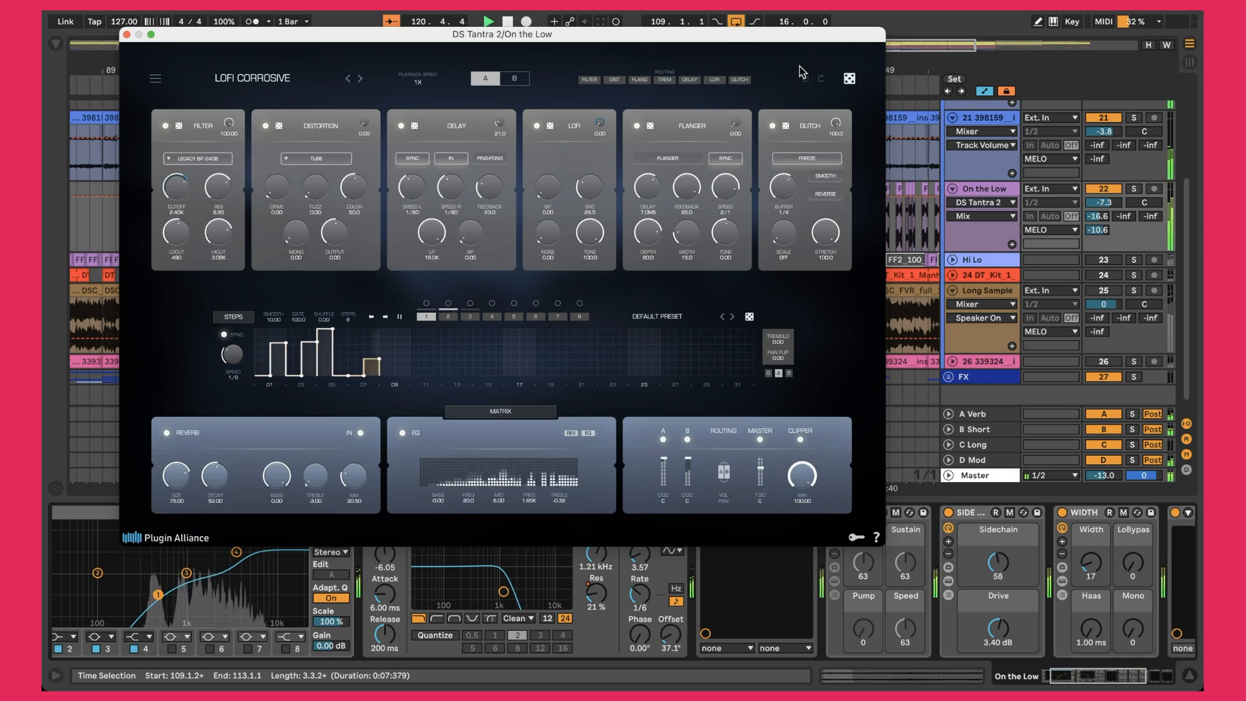
left_click_drag(816, 504, 811, 473)
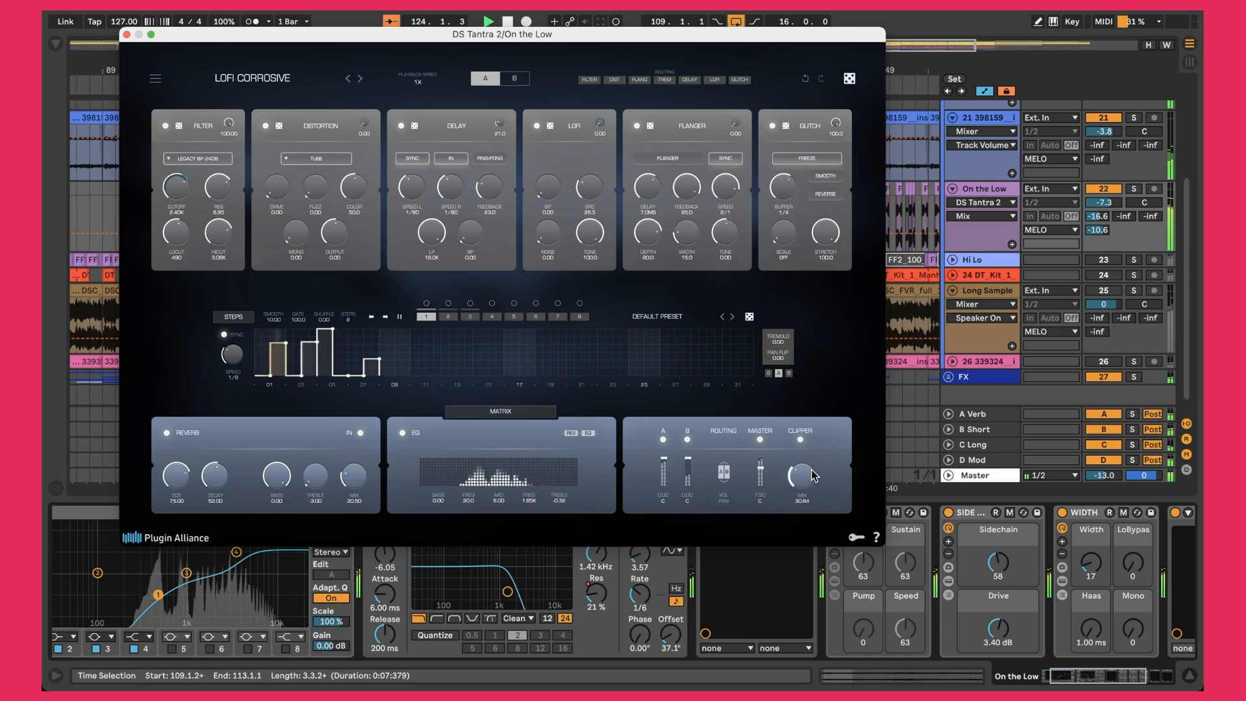
left_click(127, 36)
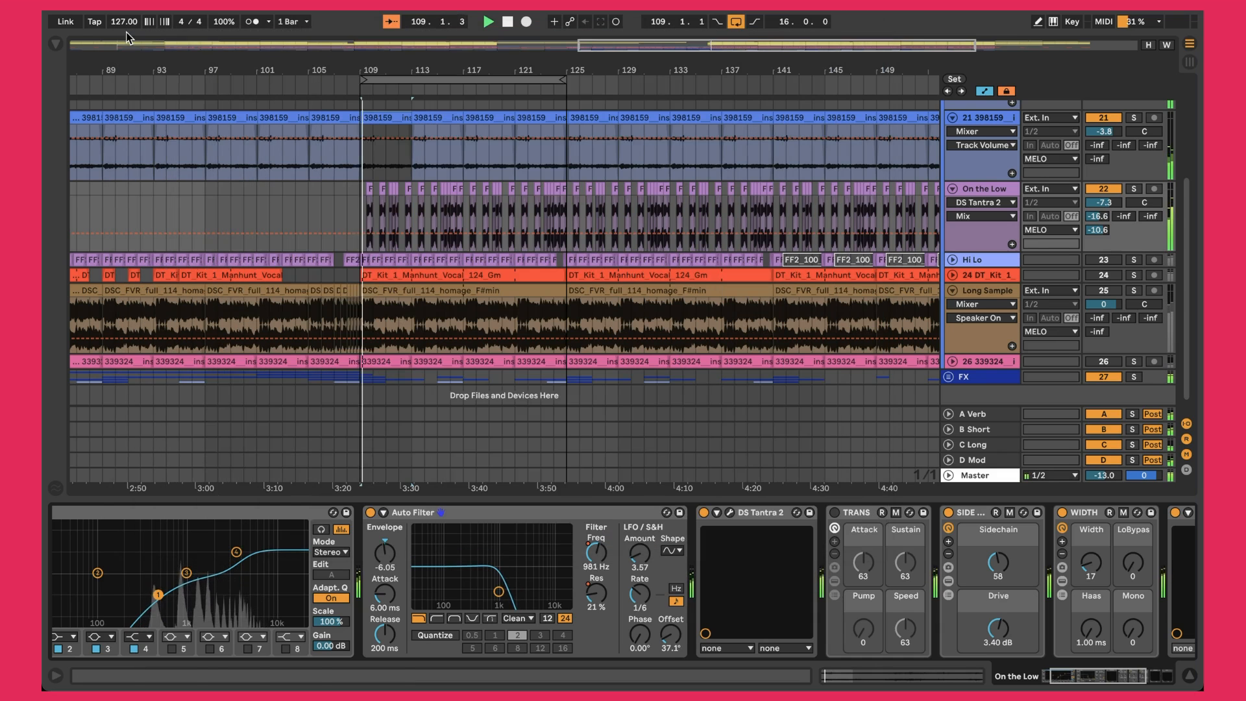
Step: Reveal the devices inside the On the Low track's sidechain rack, review the Utility and Shaper settings, and hide them again
scroll(628, 559, "right", 5)
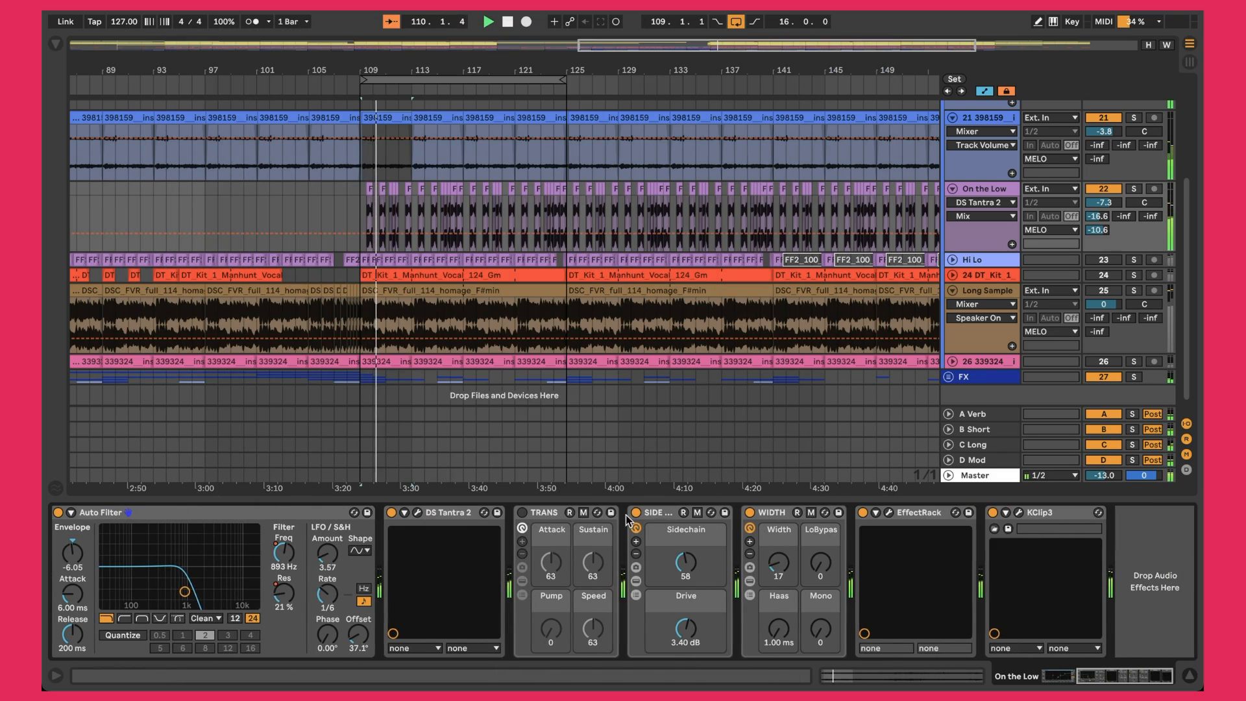
left_click(658, 515)
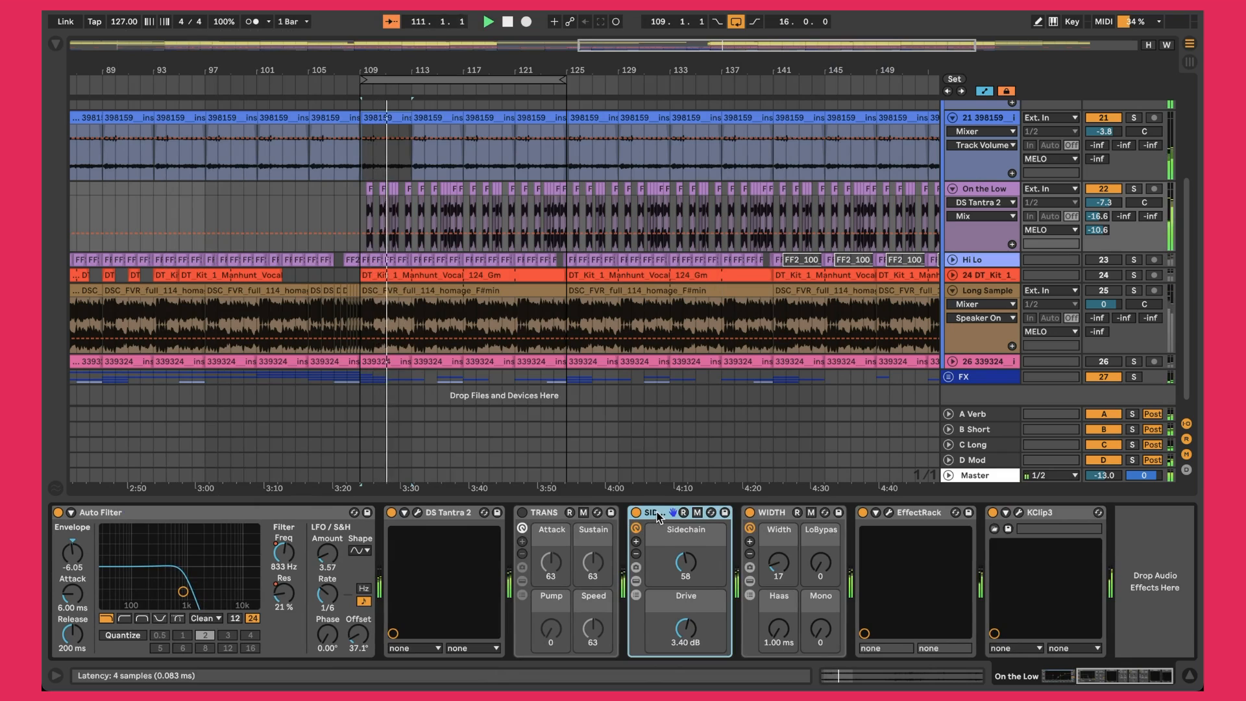
left_click(636, 581)
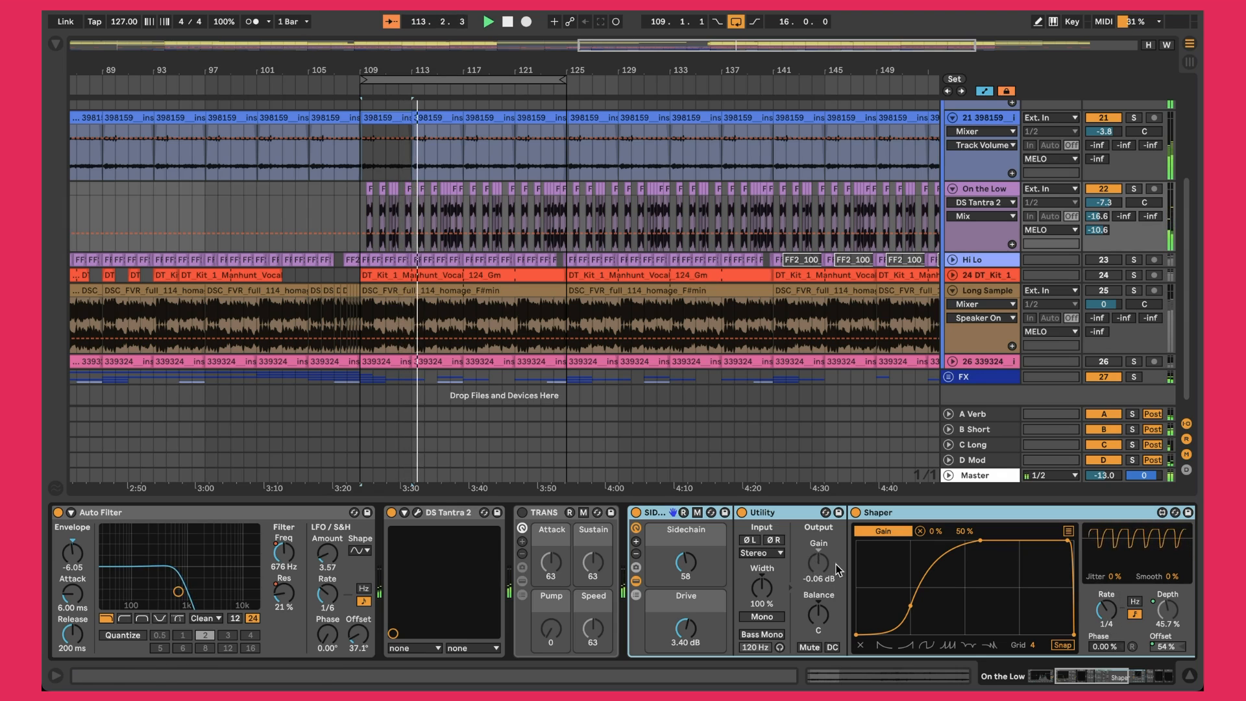
left_click(636, 580)
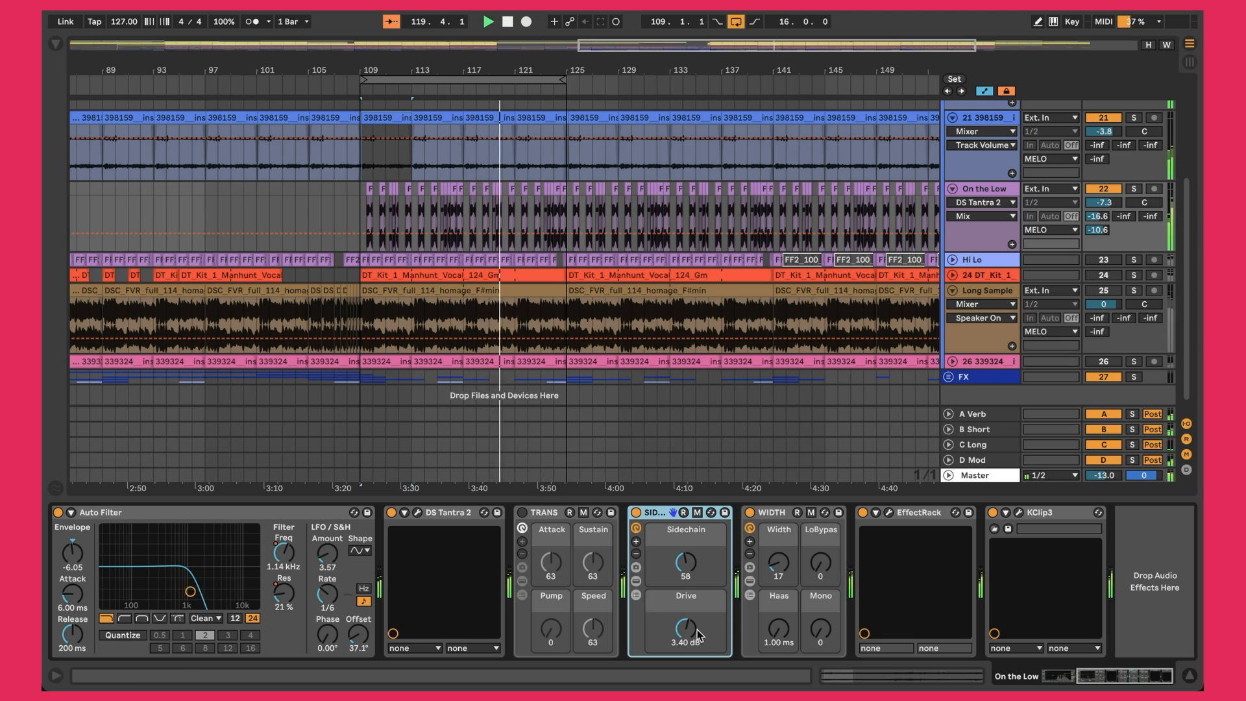
Step: Inspect the WIDTH rack's inner devices, view the Wider plug-in window, and collapse the rack again
left_click(785, 569)
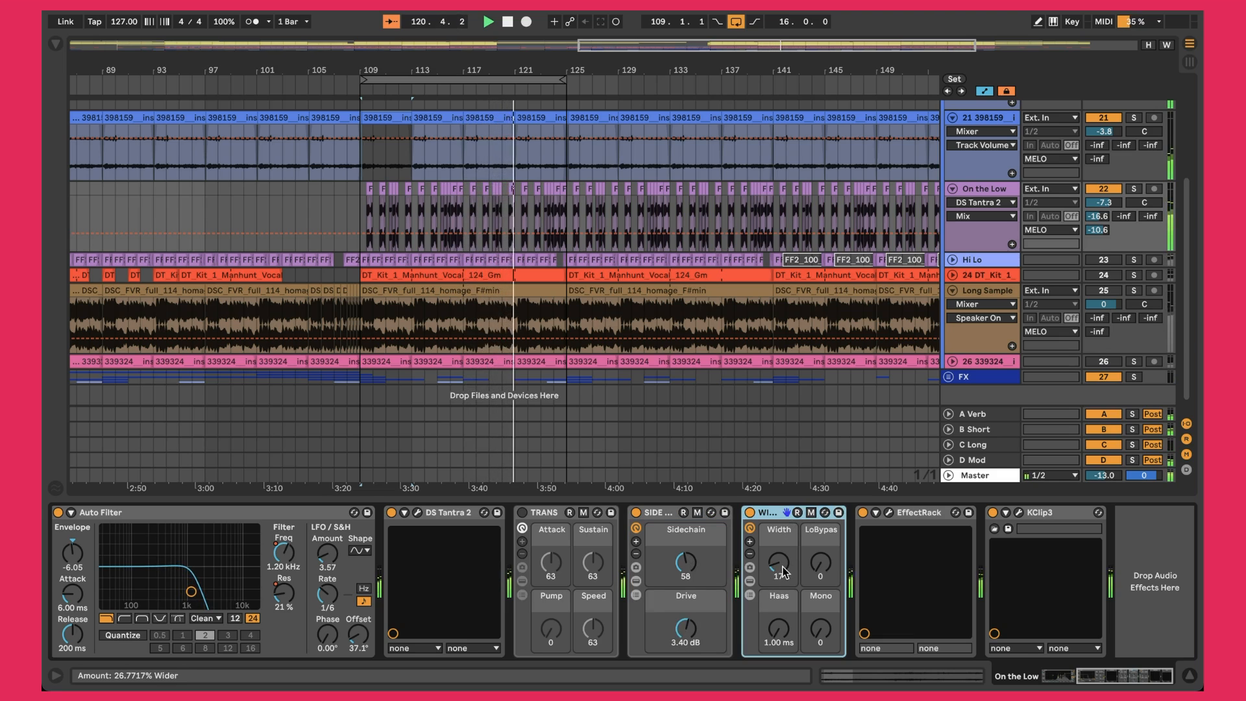
left_click(750, 581)
left_click(882, 512)
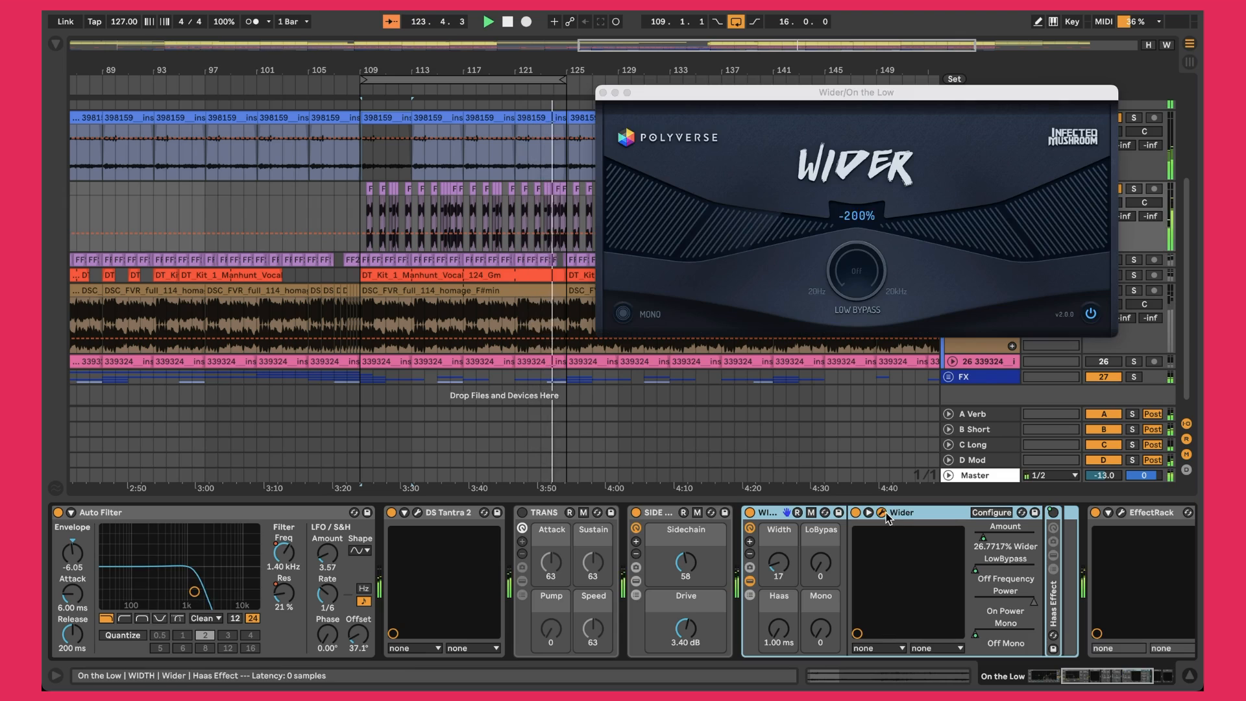
left_click(604, 93)
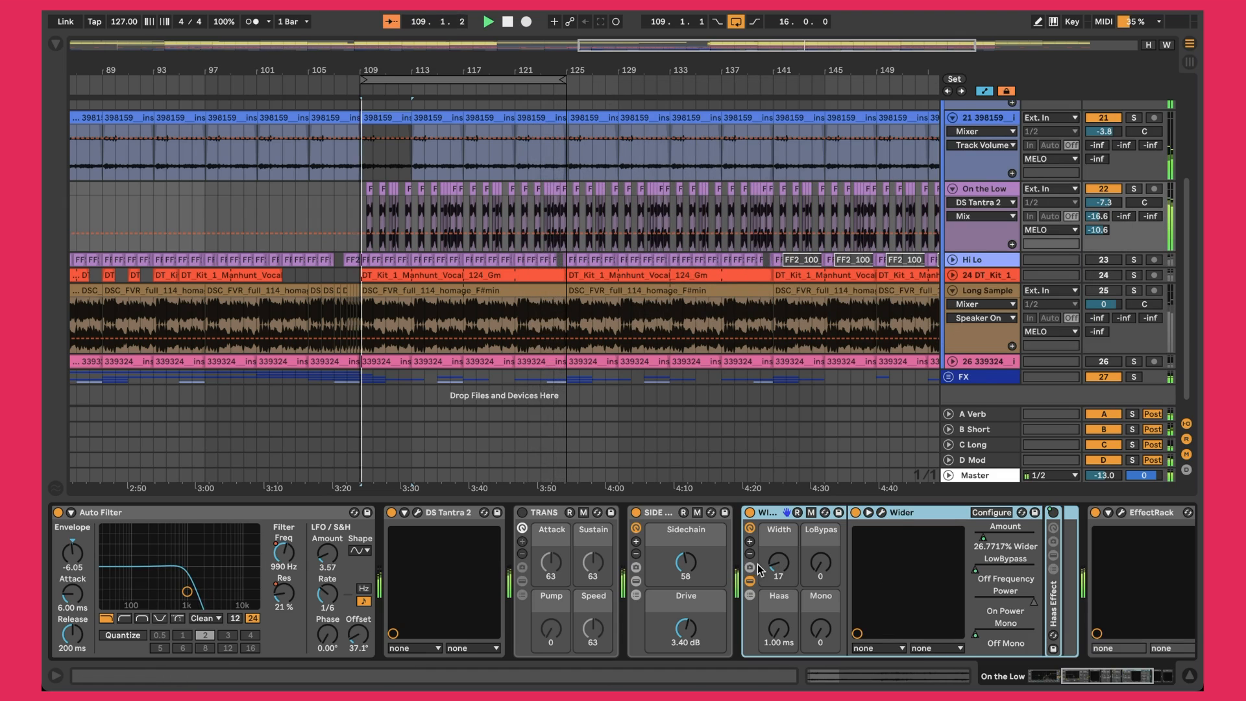
left_click(750, 580)
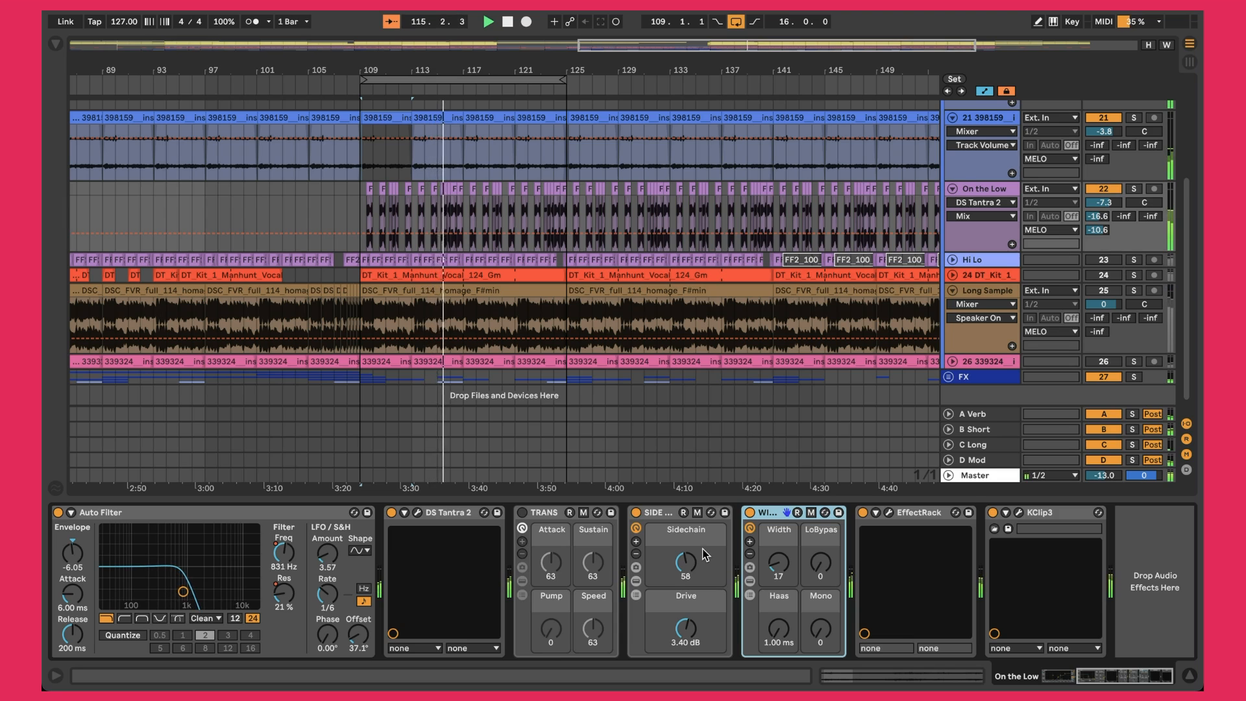
Step: Review the PanMan settings in EffectRack and the KClip3 clipper settings on the On the Low track, closing each plug-in window
left_click(888, 512)
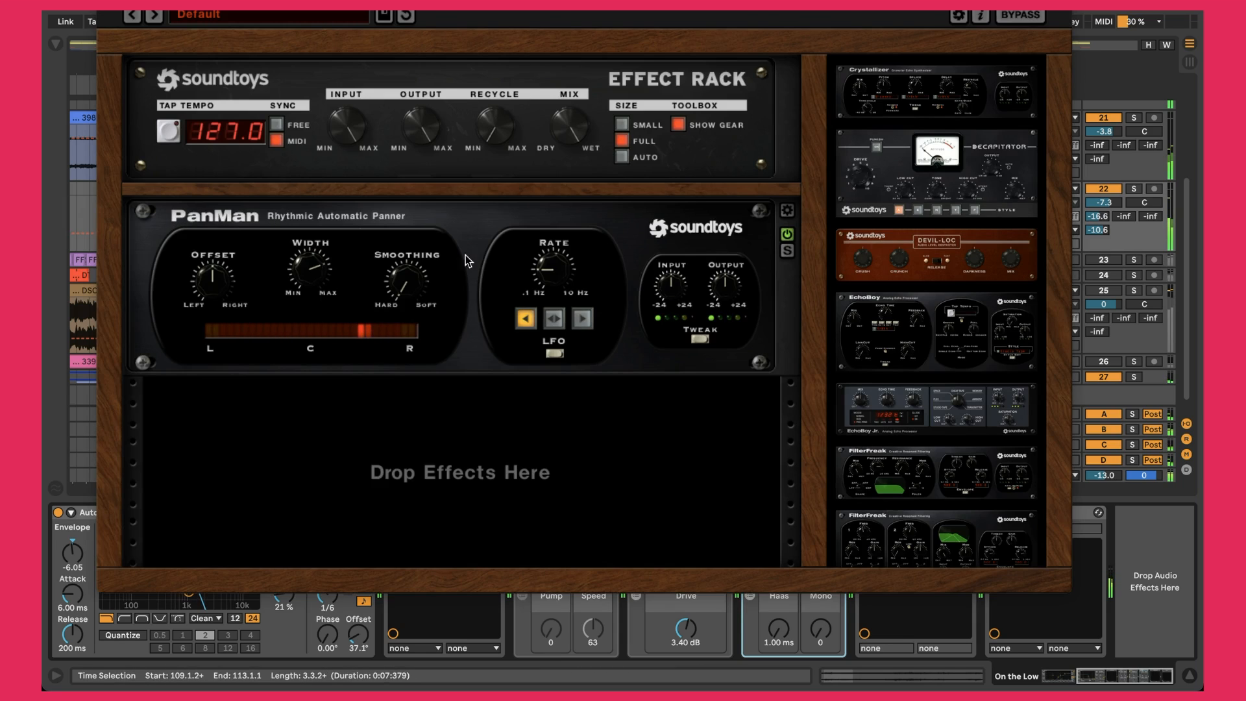
left_click(106, 4)
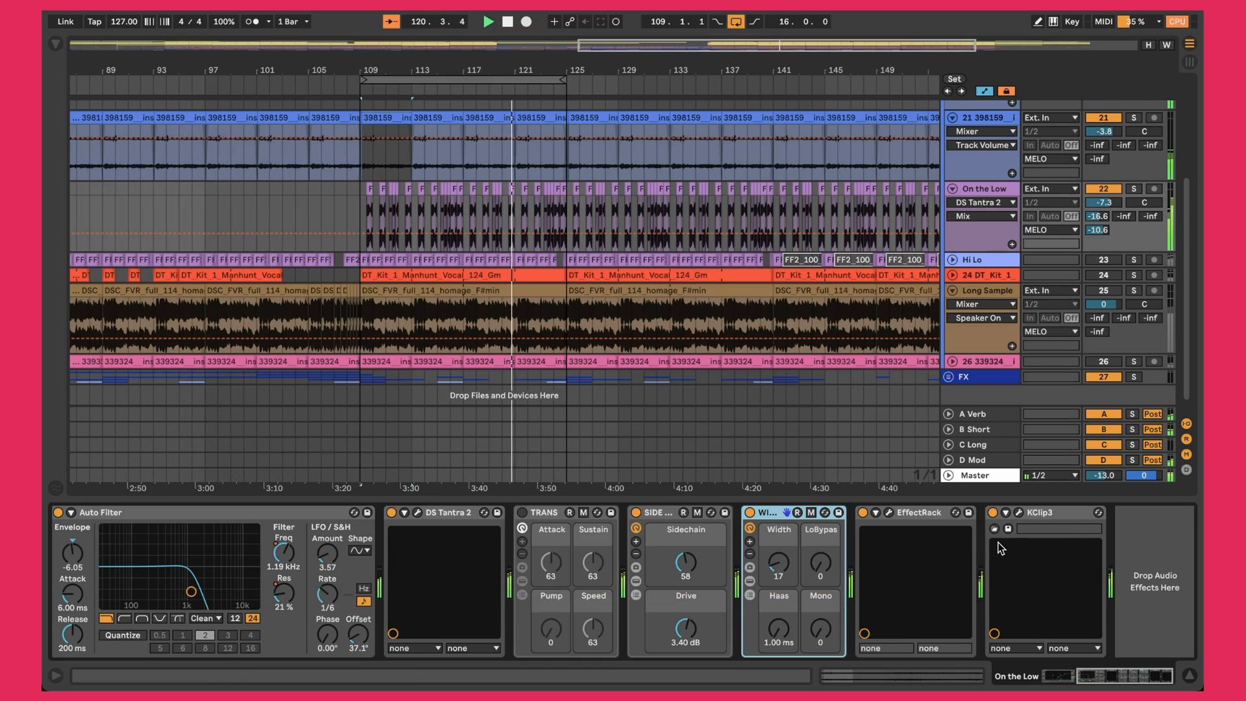
left_click(1018, 513)
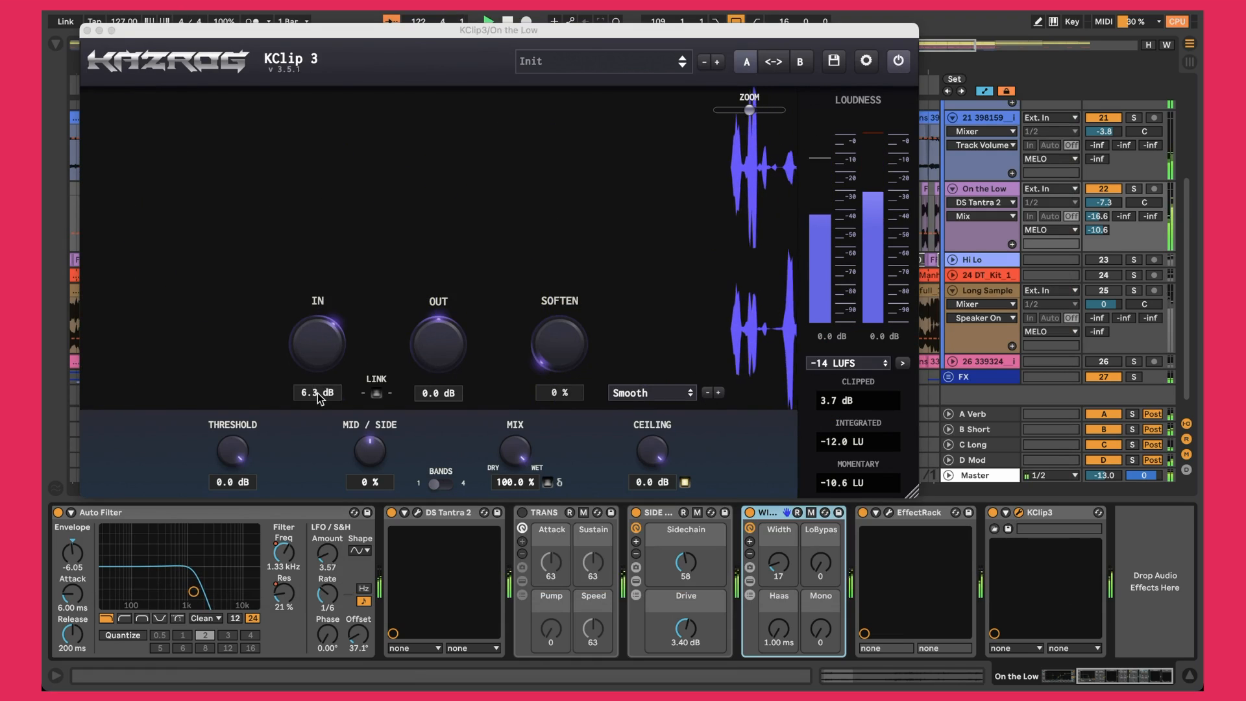
left_click(87, 30)
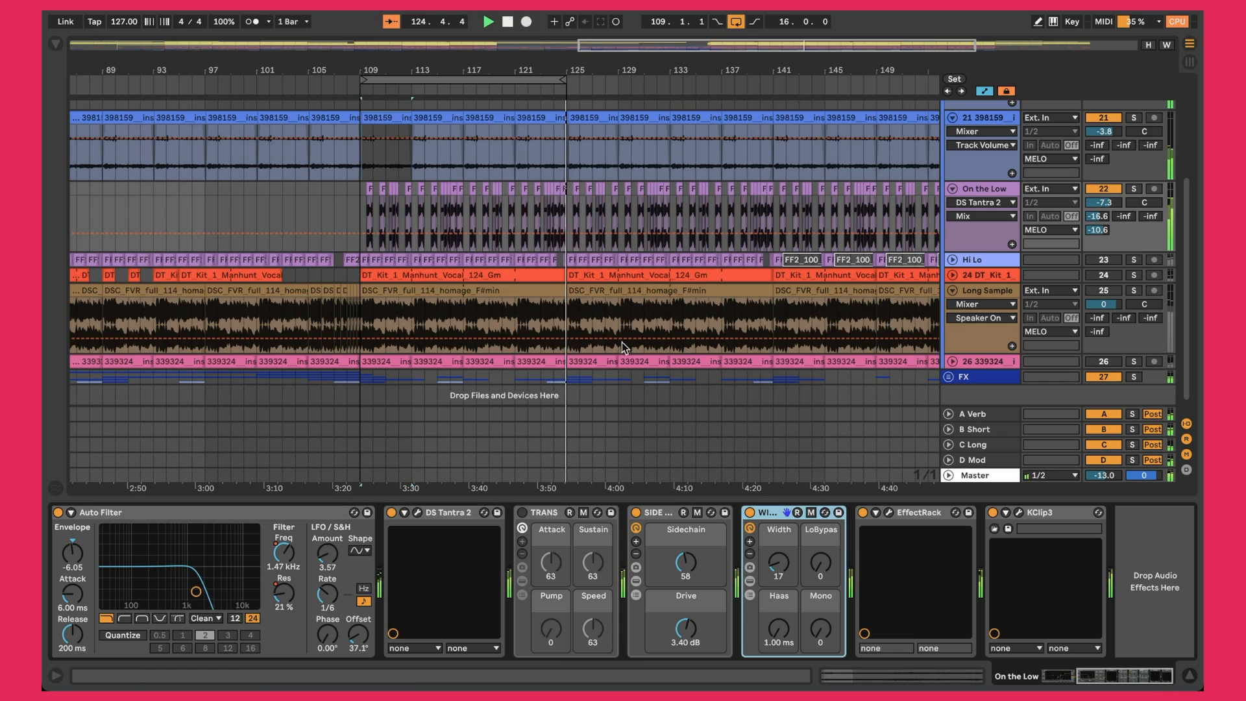
Step: Unfold the Hi Lo track, audition it by switching it on and off, and show its devices
scroll(798, 293, "down", 1)
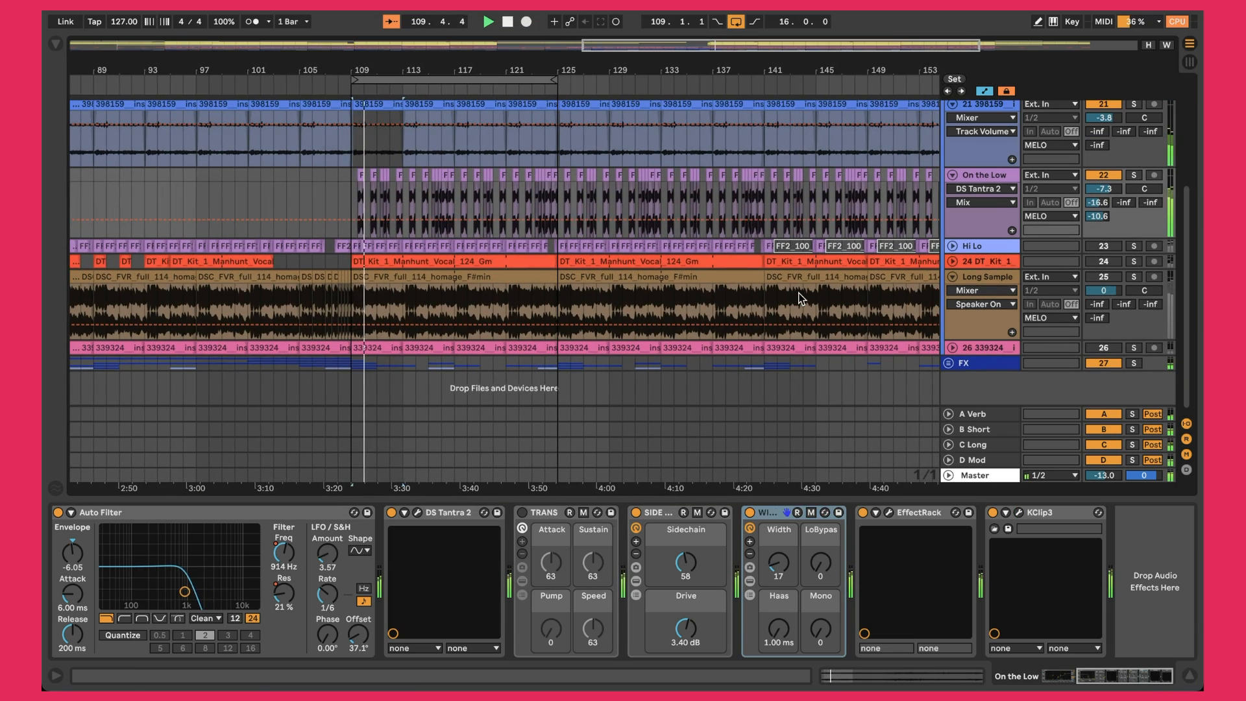
scroll(799, 299, "left", 1)
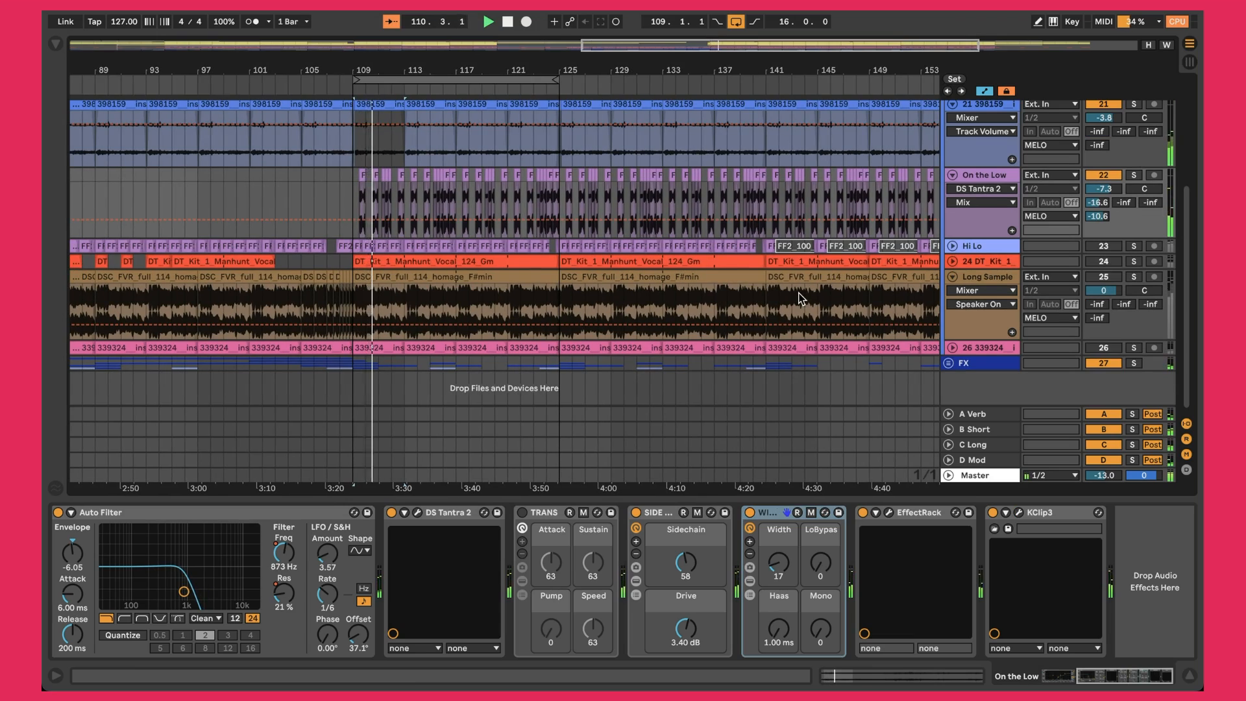
left_click(952, 245)
left_click(1101, 248)
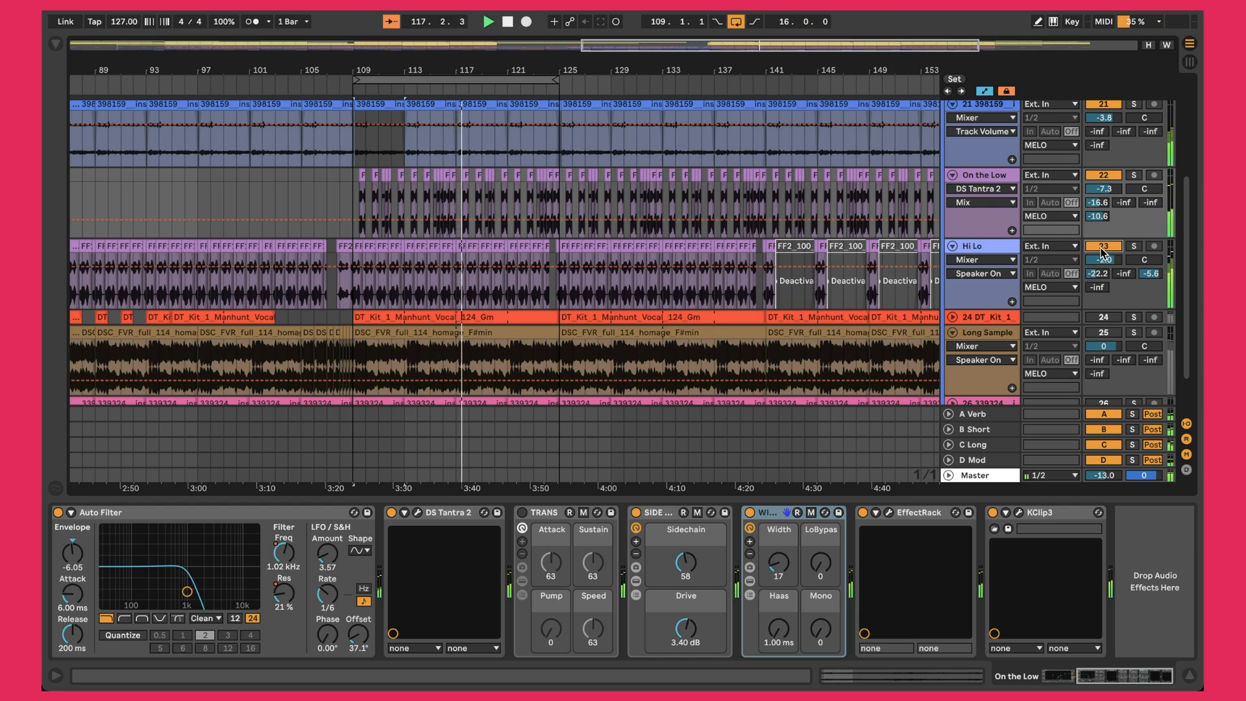
left_click(1101, 248)
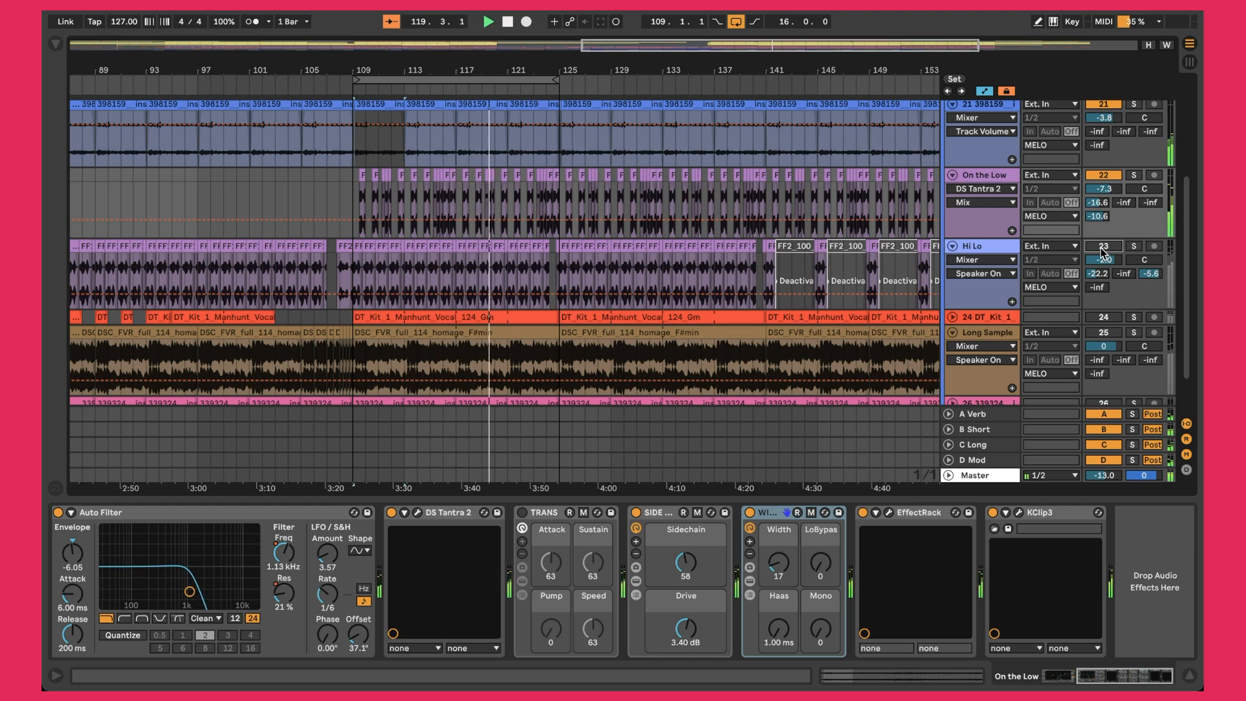
left_click(987, 248)
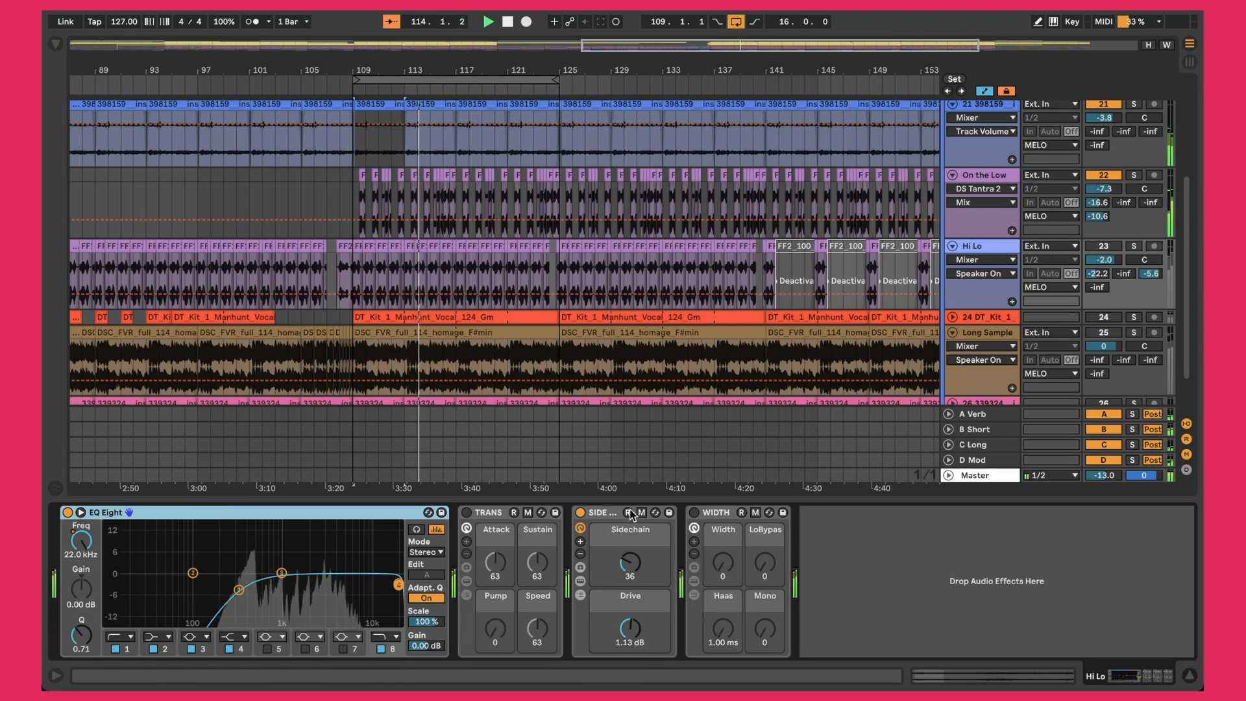
Step: Activate the Hi Lo track and examine its clips across the arrangement, playing from around bar 49
scroll(735, 253, "right", 3)
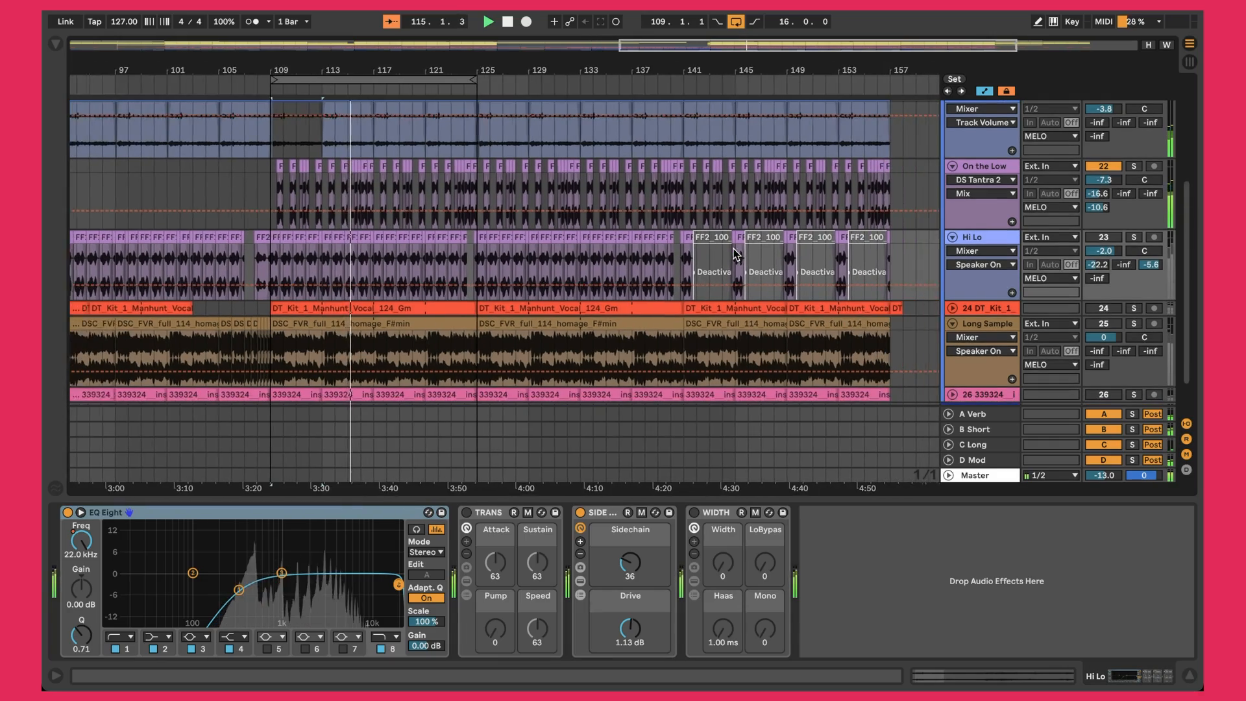
scroll(480, 246, "left", 10)
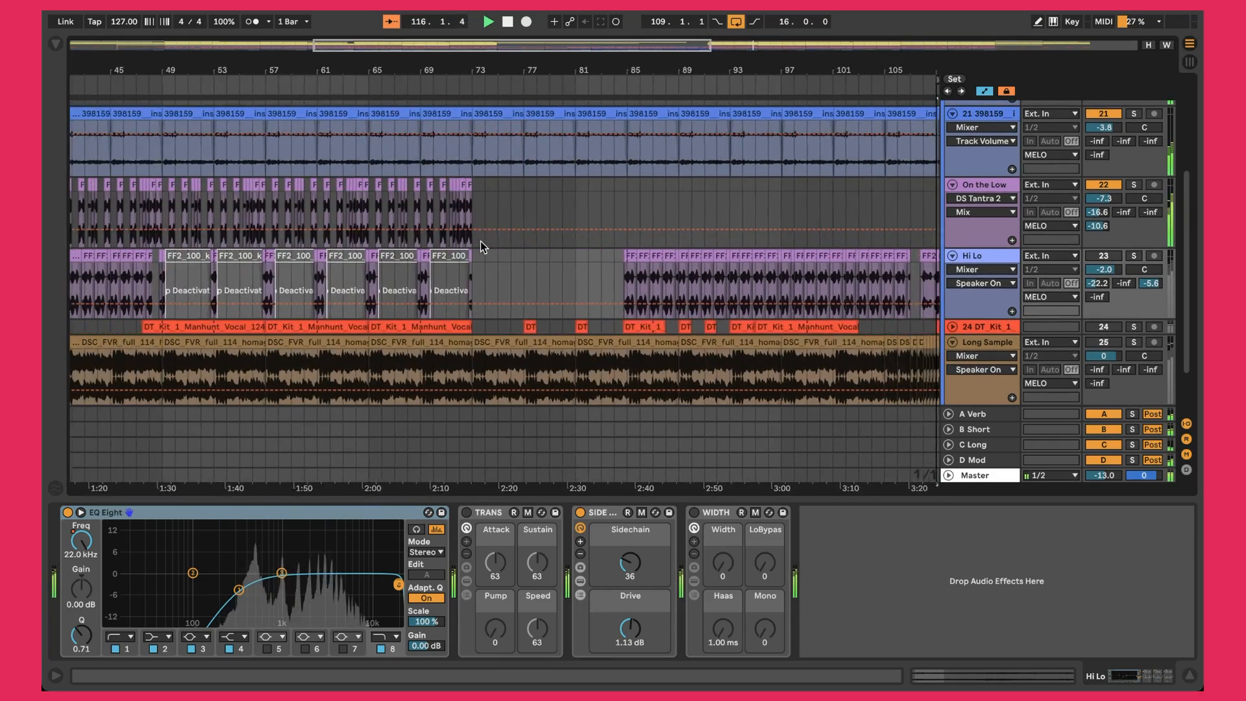
scroll(481, 246, "up", 5)
scroll(481, 247, "down", 5)
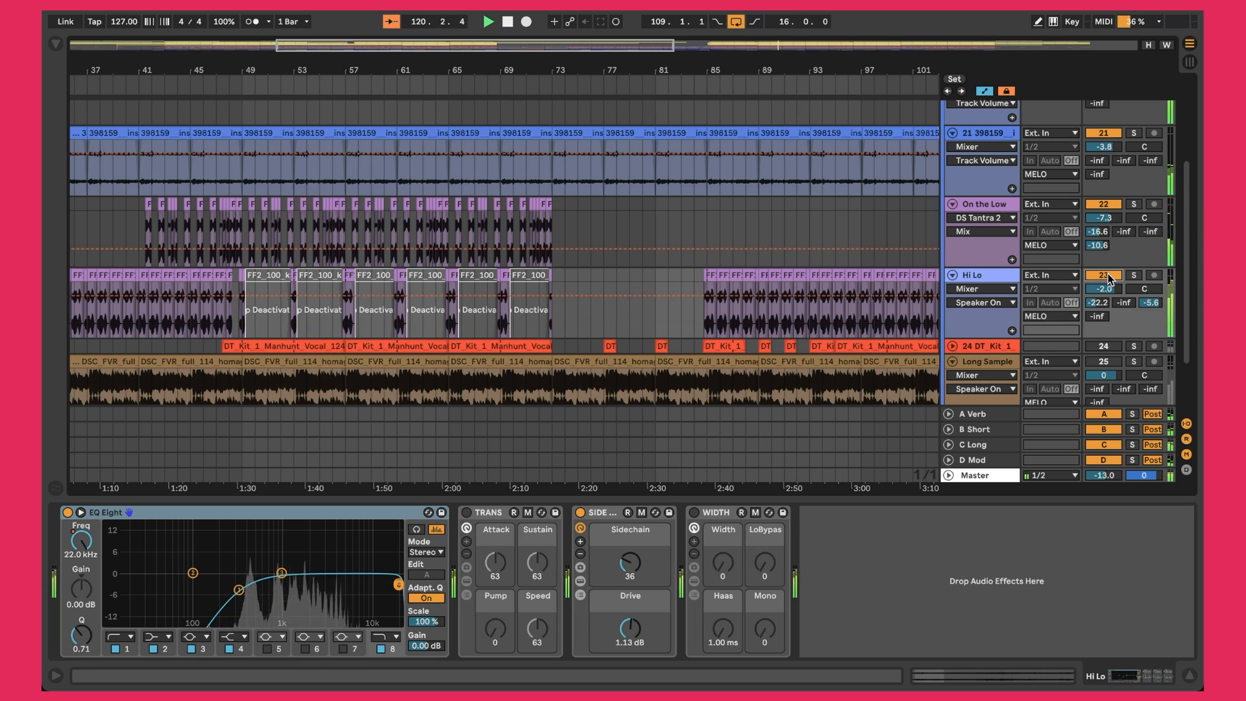
left_click(237, 81)
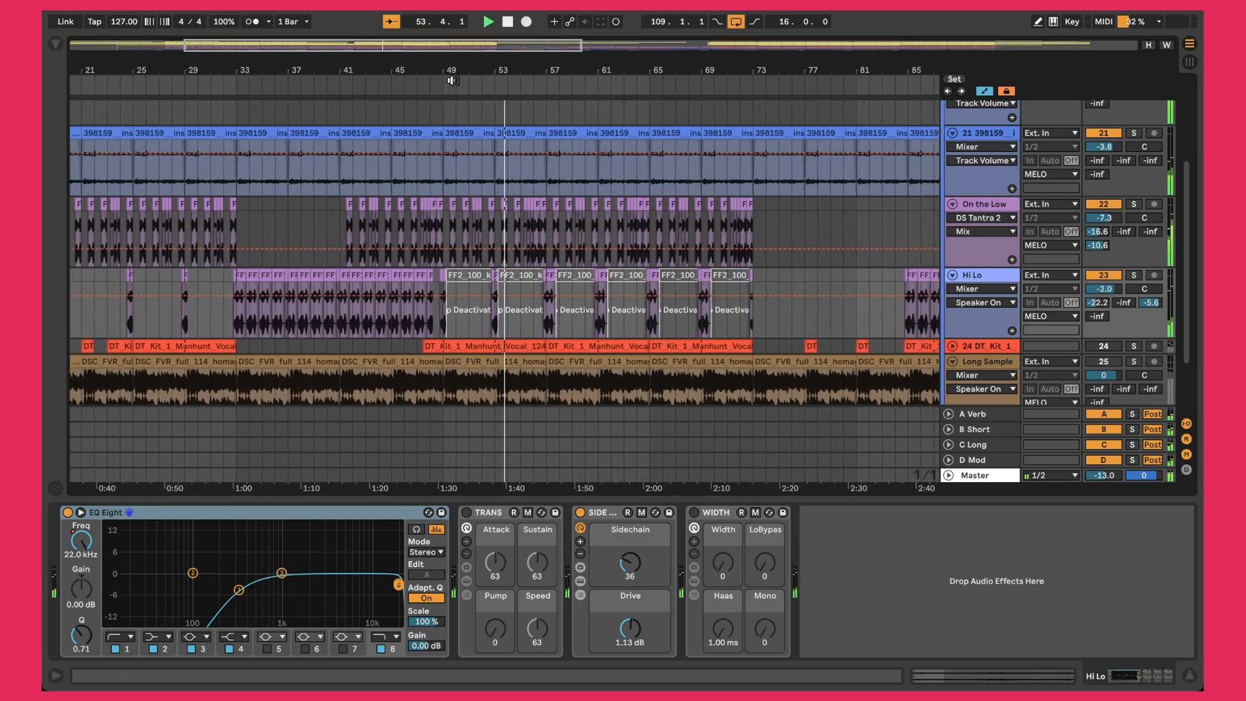
left_click_drag(456, 69, 168, 69)
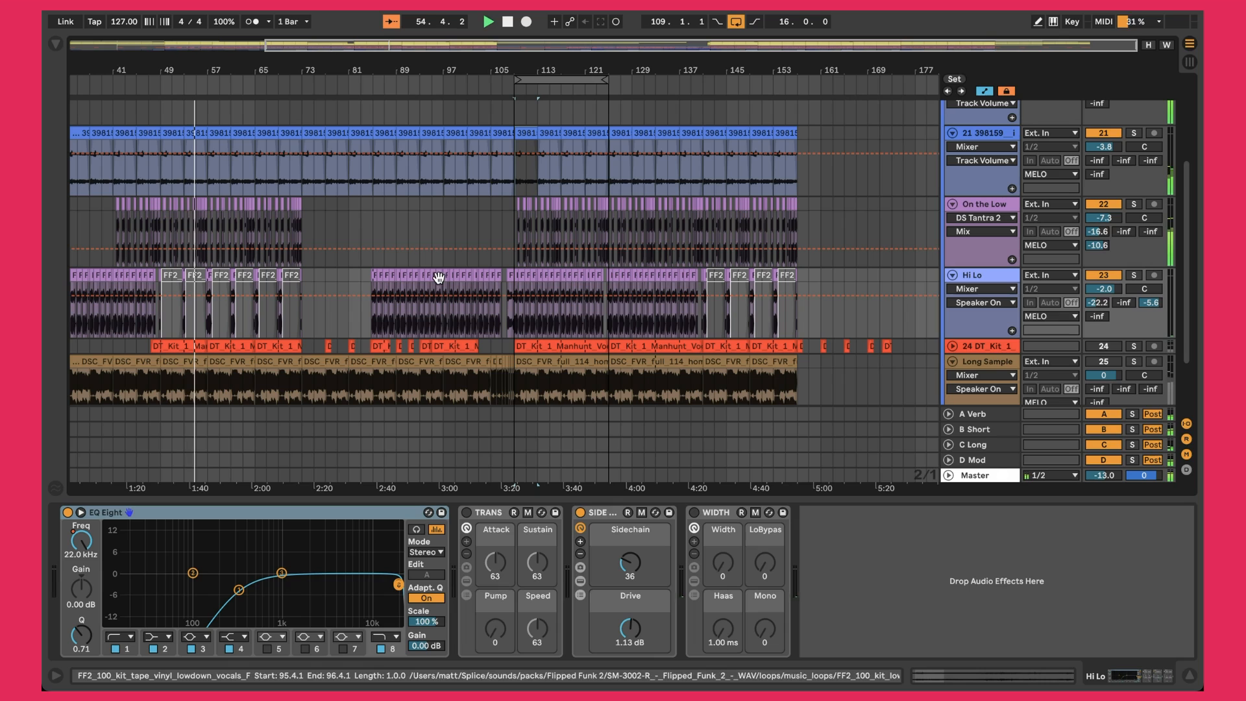
Step: Select the loop range from bar 109 to bar 125 and deactivate the Hi Lo track
left_click(545, 78)
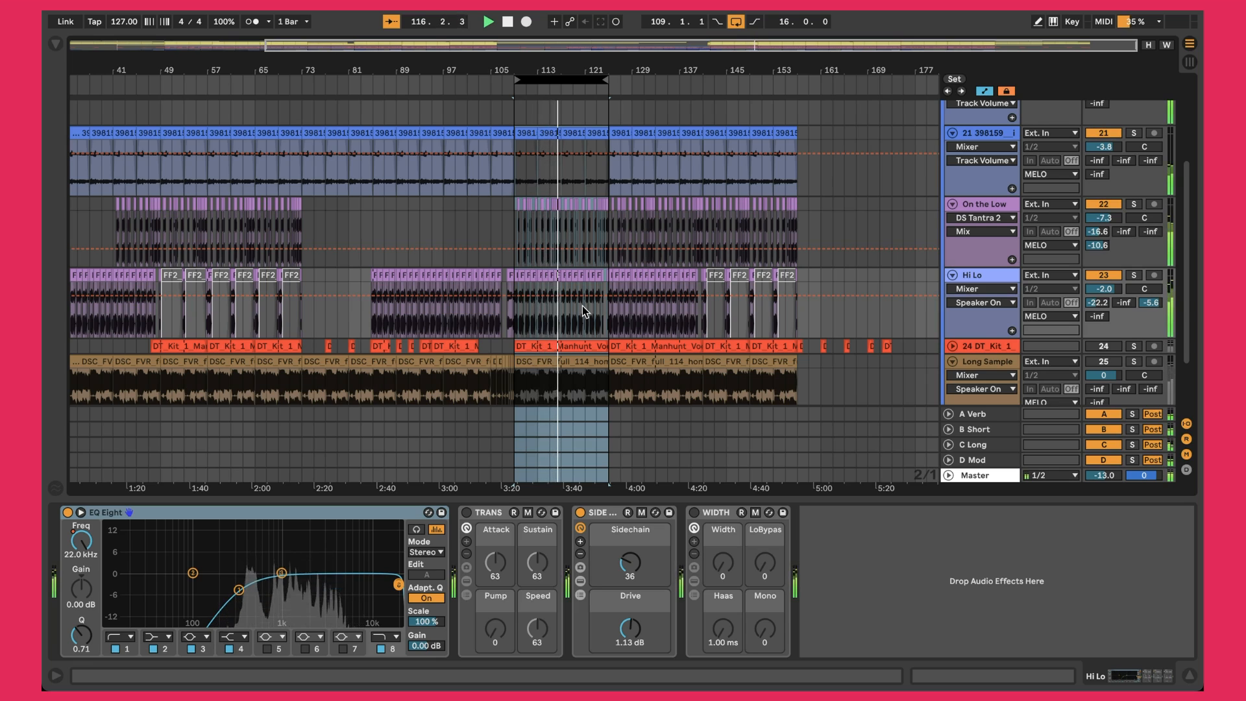
scroll(582, 311, "down", 2)
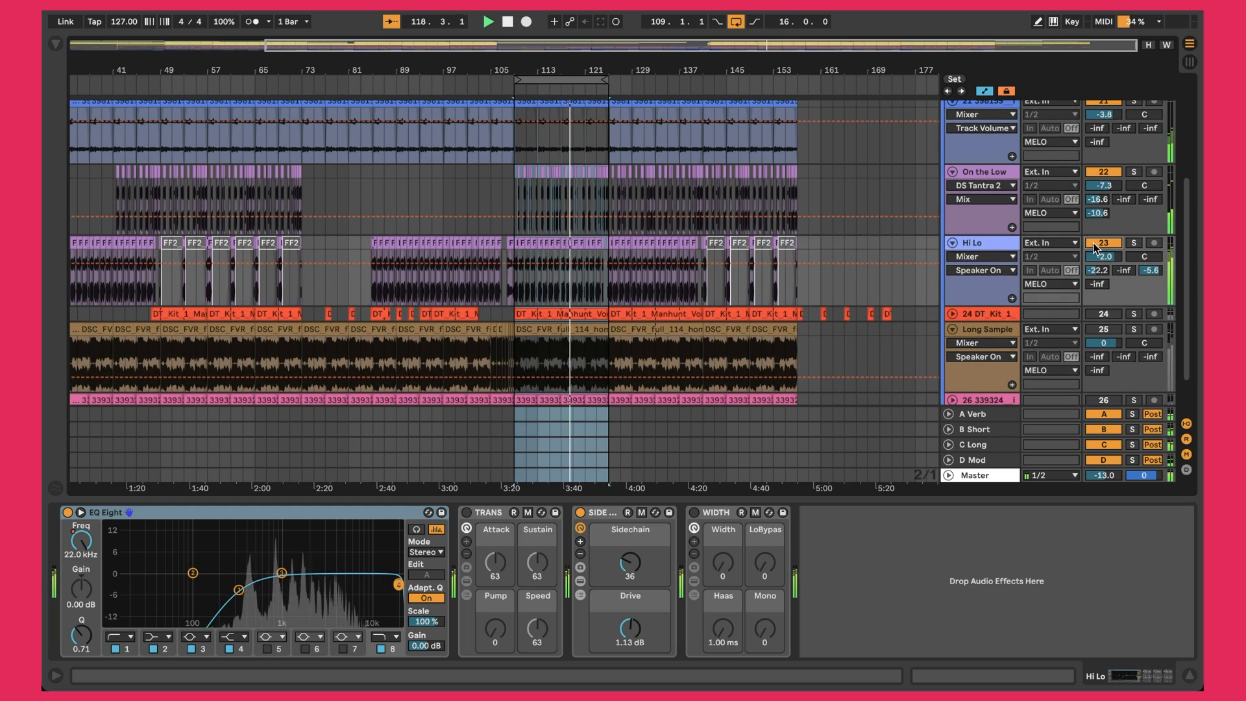
scroll(724, 293, "down", 3)
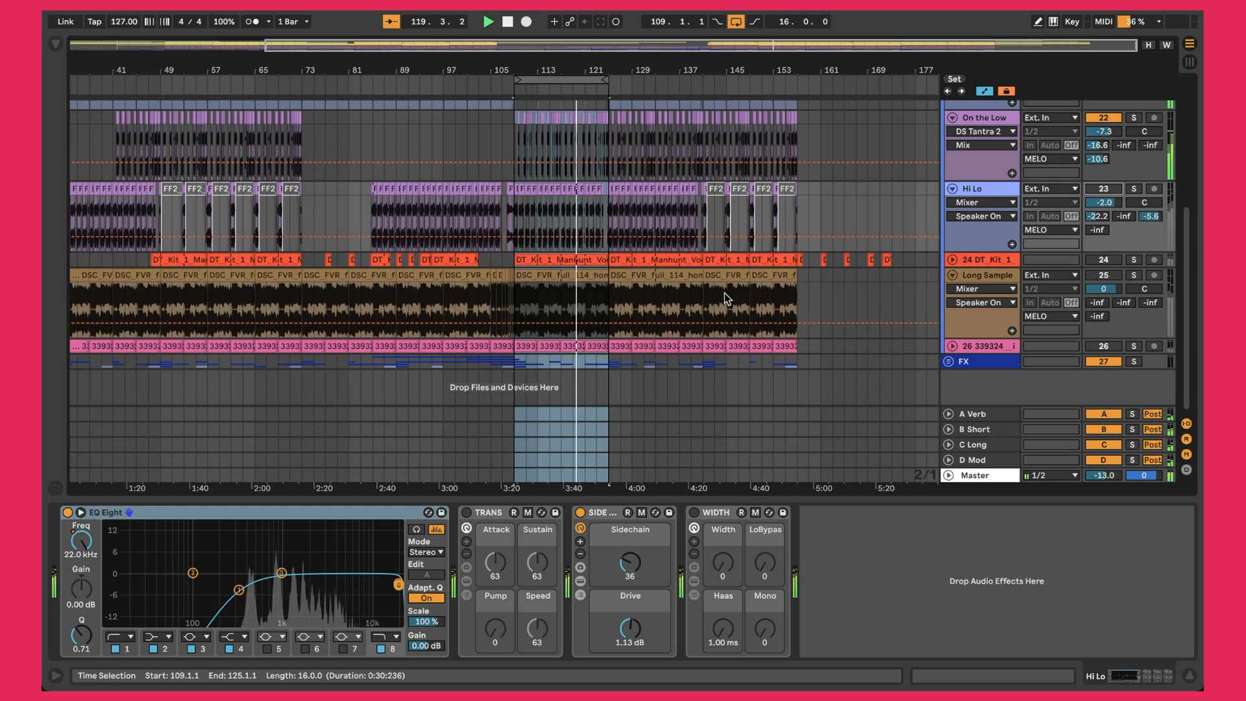
Step: Unfold and activate the DT_Kit_1 Manhunt vocal track to examine its clips in the section from bar 109 to 125
left_click(952, 260)
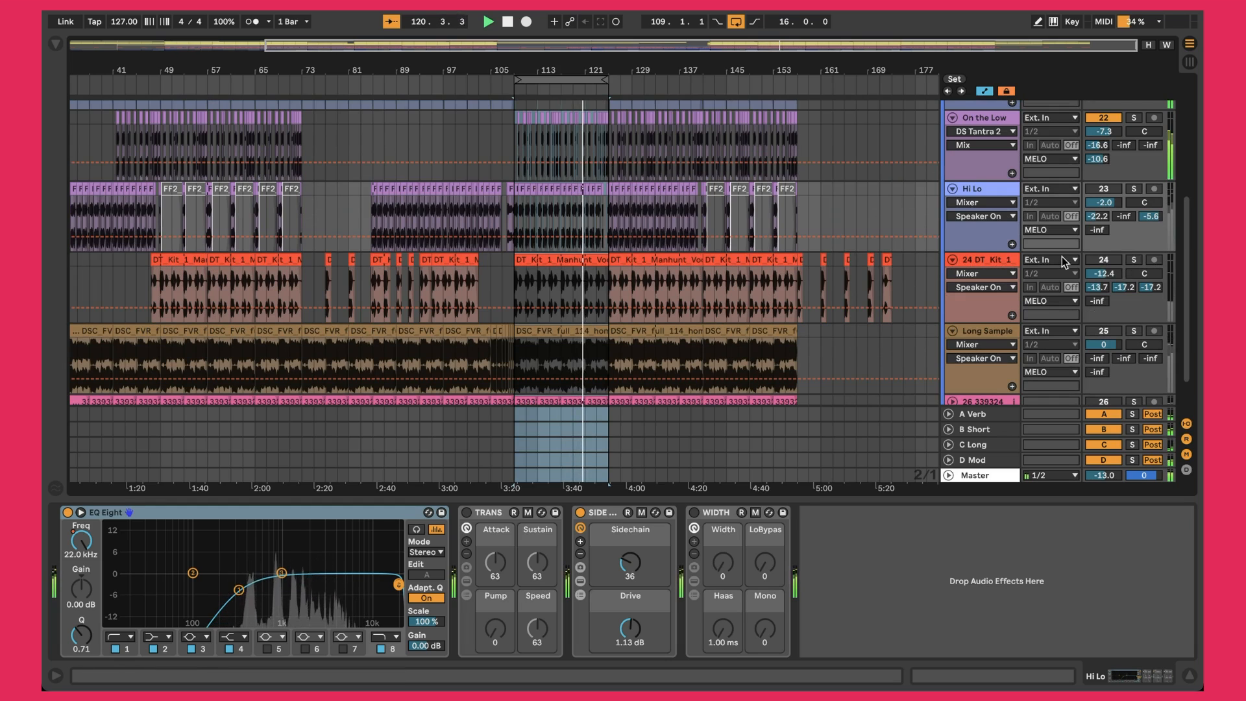
left_click(1101, 262)
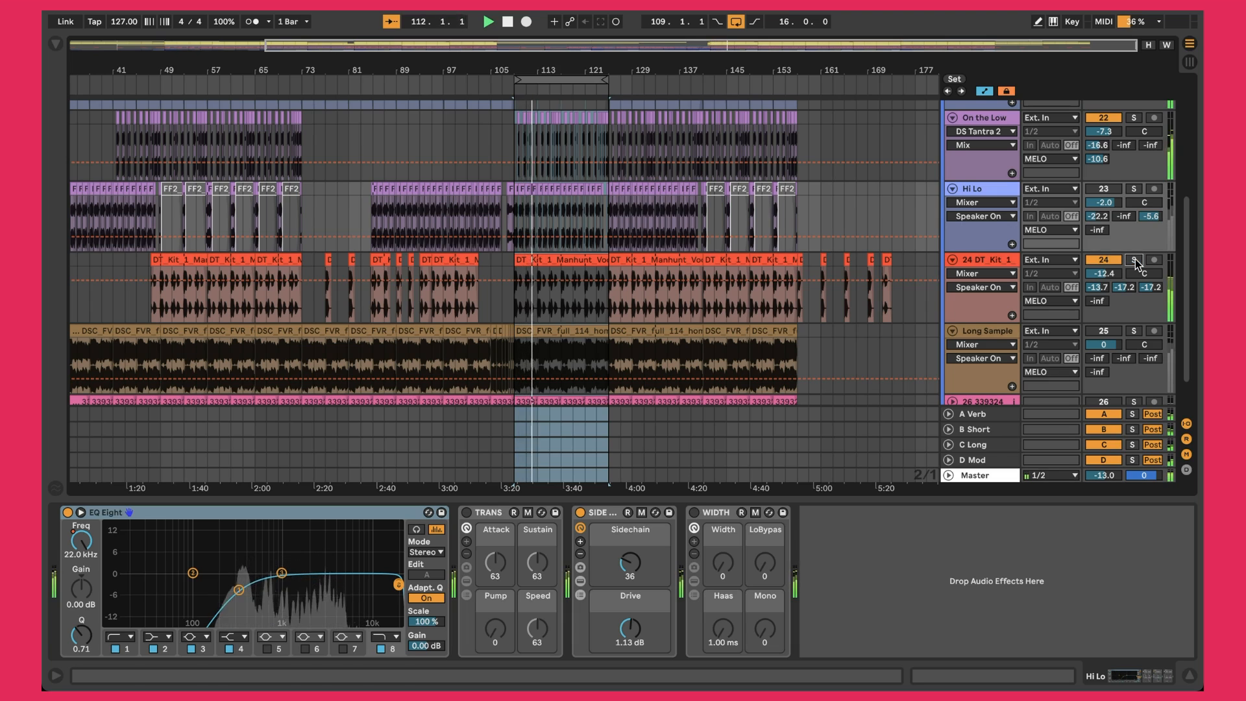
left_click_drag(531, 69, 531, 111)
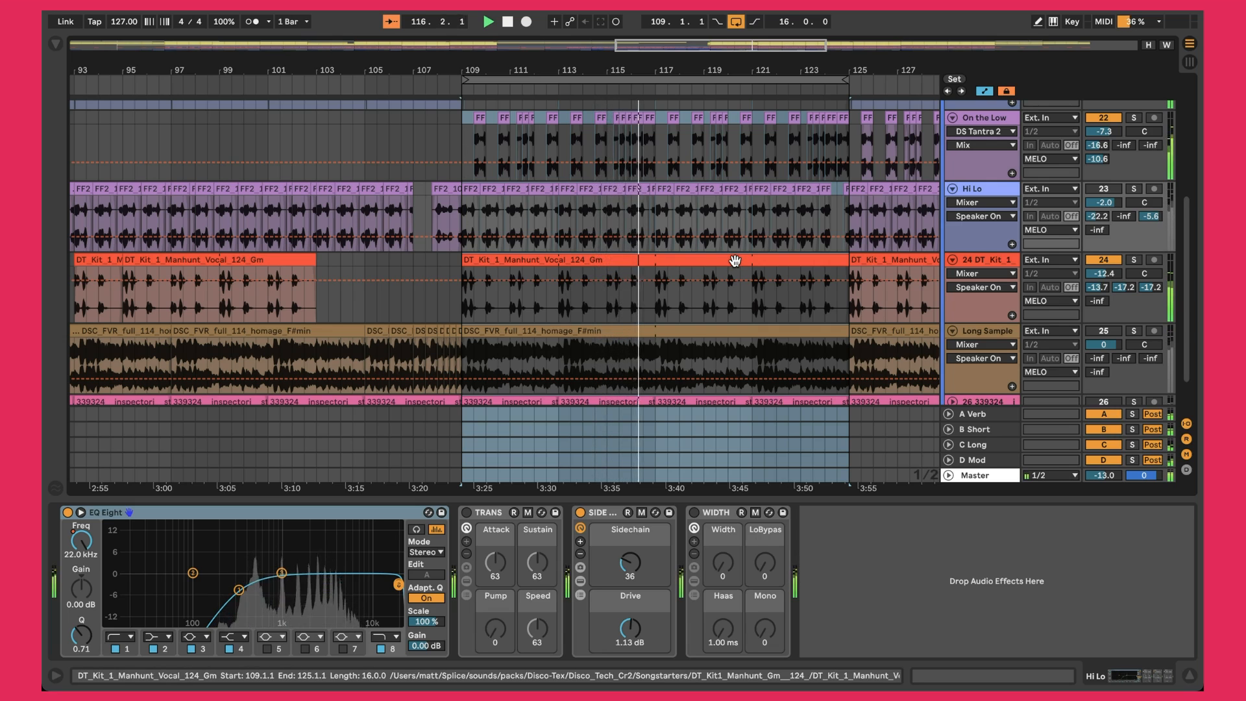
Step: Show the DT_Kit_1 Manhunt vocal track's devices and examine its clips from about bar 59 through to the bar 109 section
left_click(519, 282)
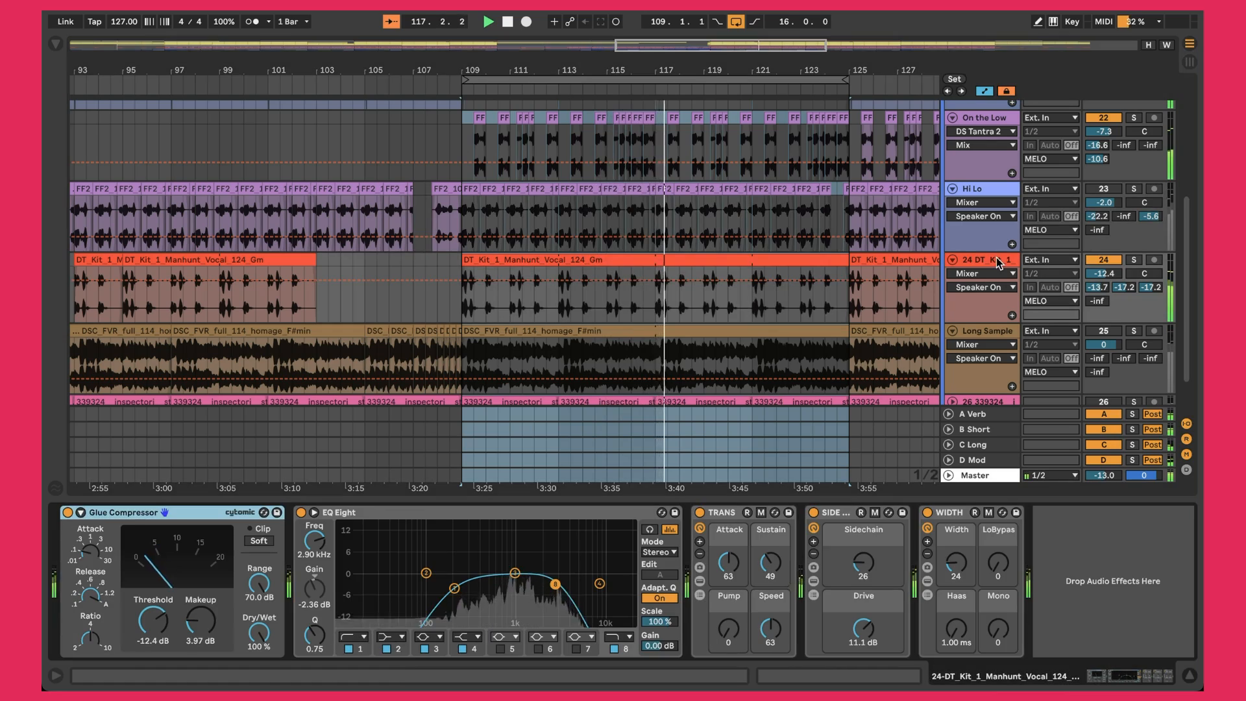
scroll(622, 300, "left", 10)
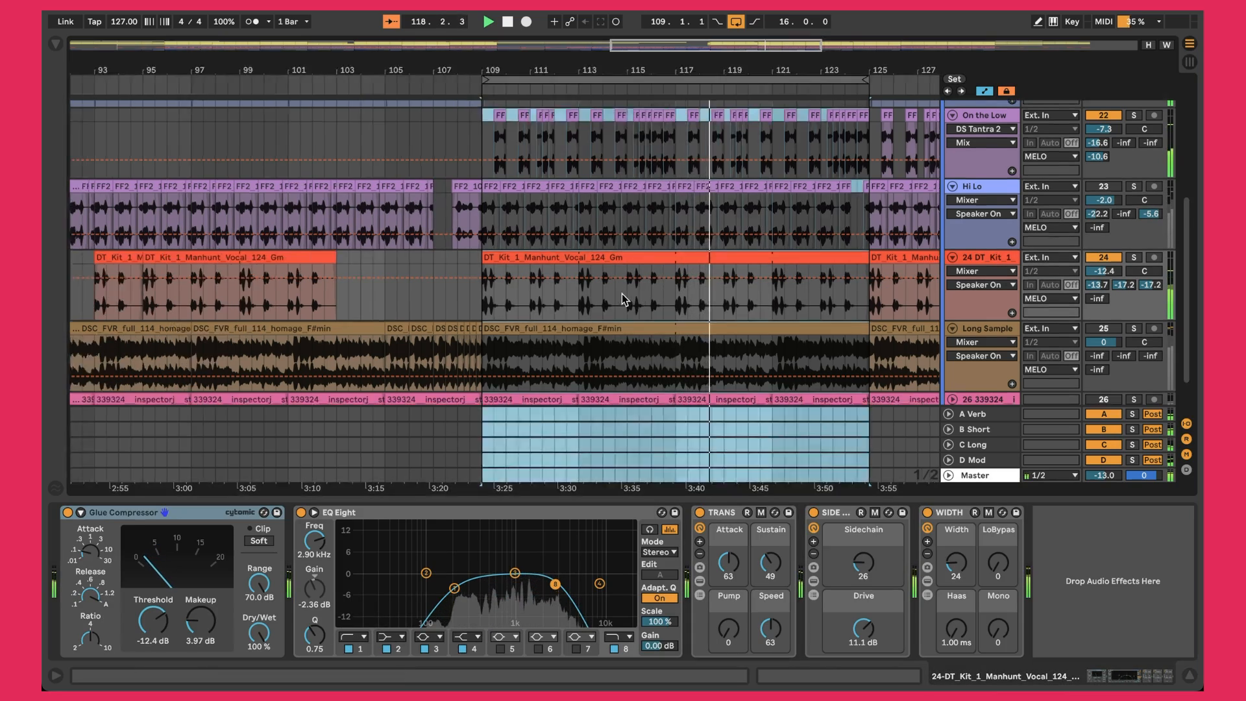
scroll(622, 300, "left", 2)
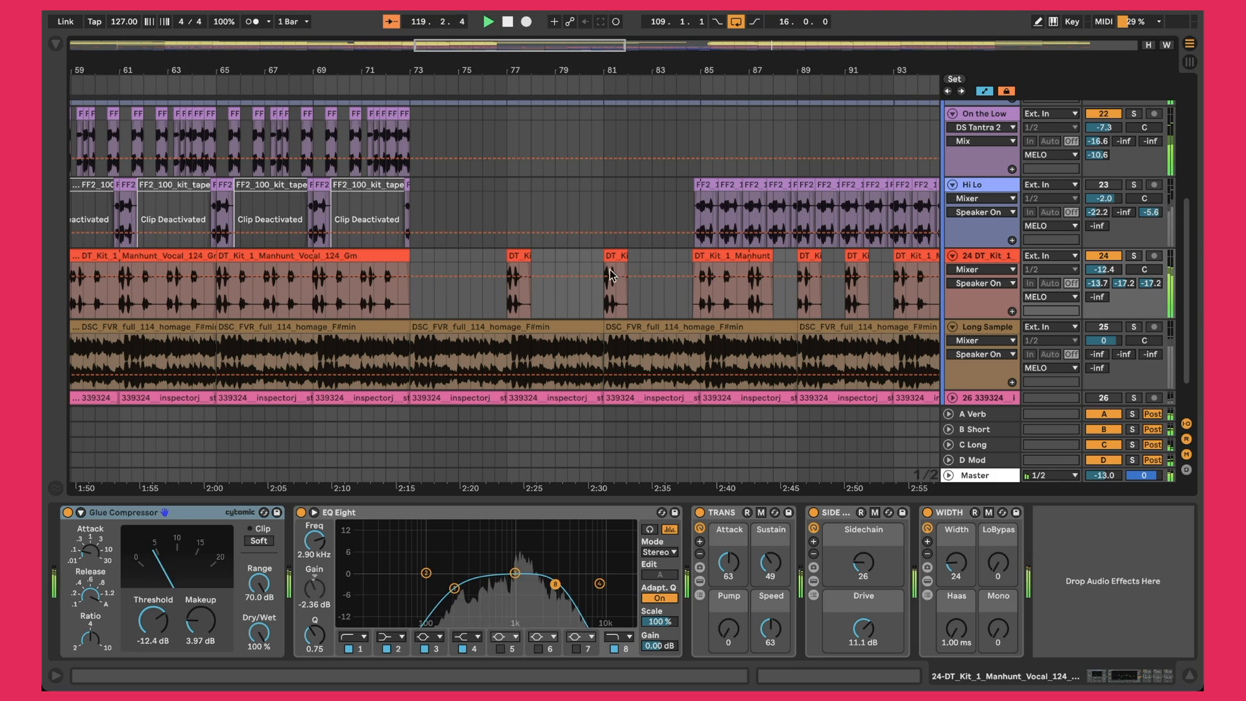
scroll(565, 284, "right", 2)
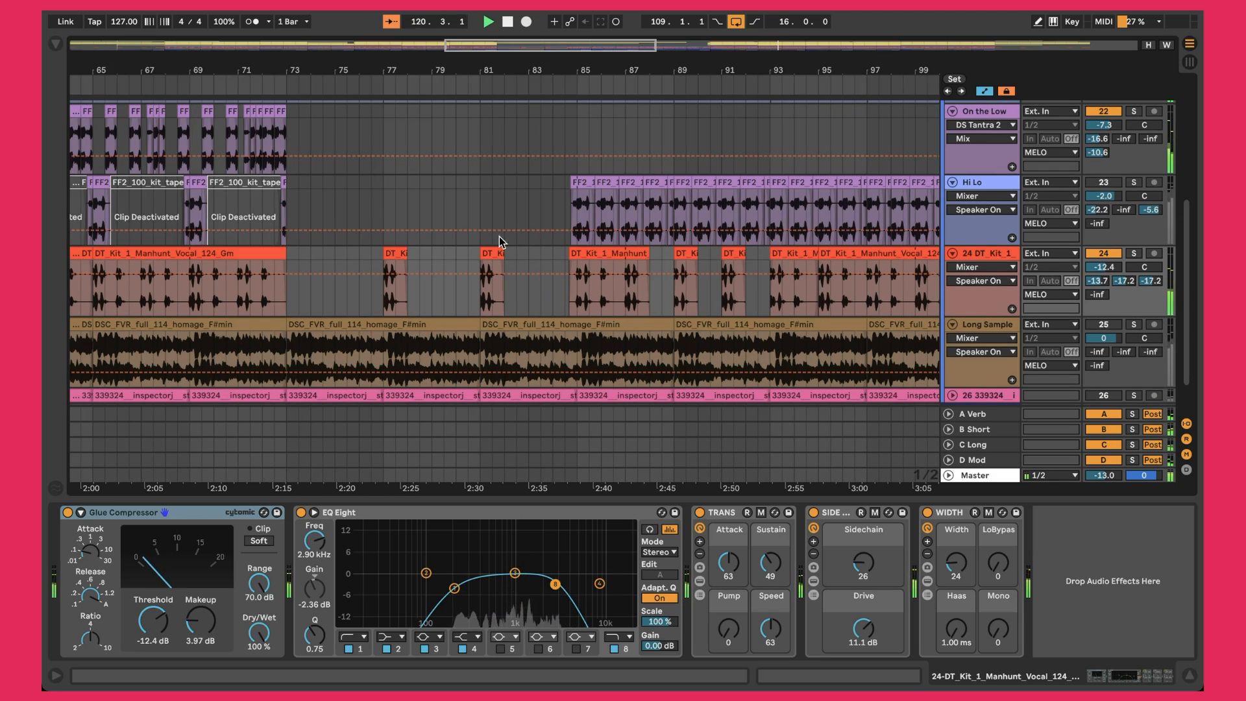
scroll(627, 280, "right", 9)
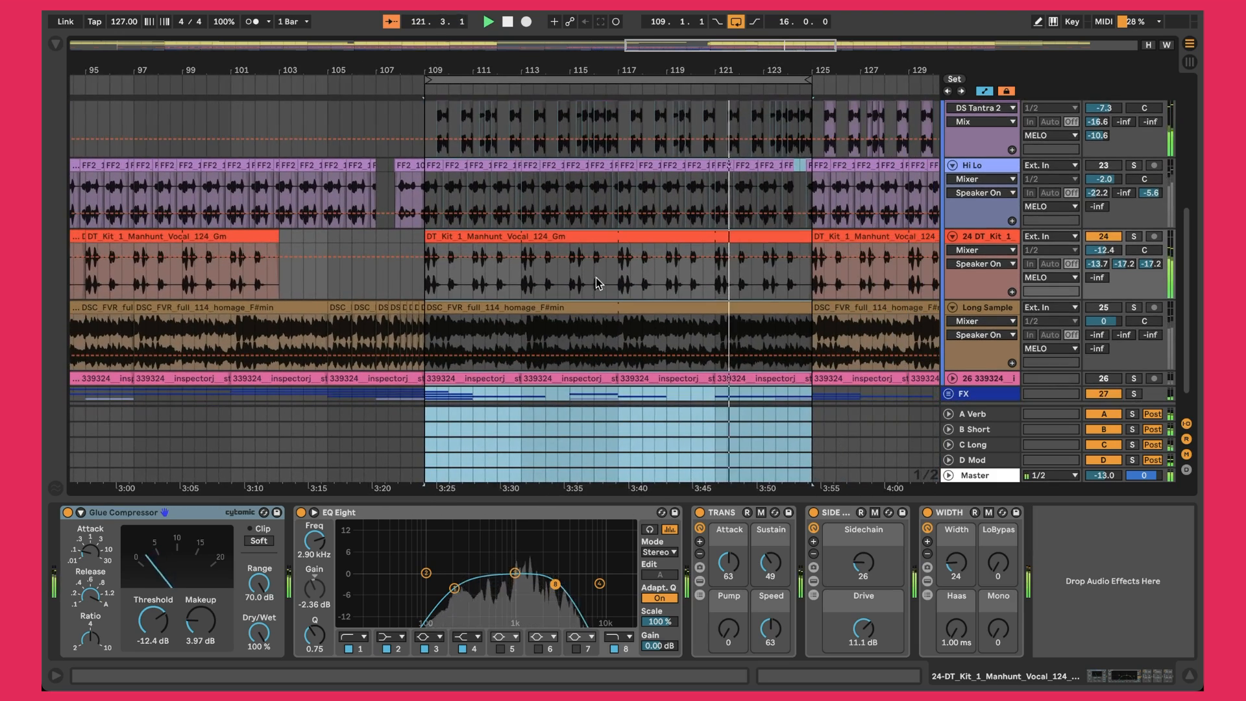
left_click(592, 242)
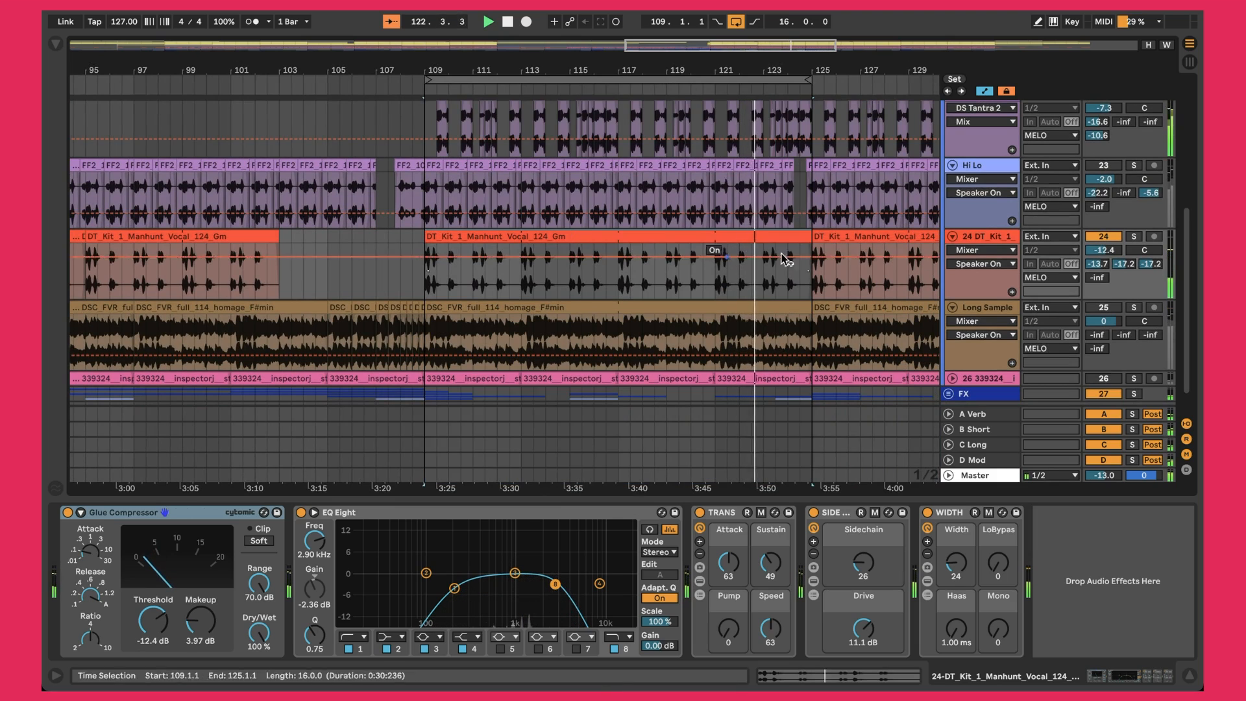
Step: Review the DT_Kit_1 vocal's Glue Compressor, EQ Eight and TRANS rack, briefly revealing the rack's kHs Transient Shaper
left_click(991, 237)
left_click(113, 517)
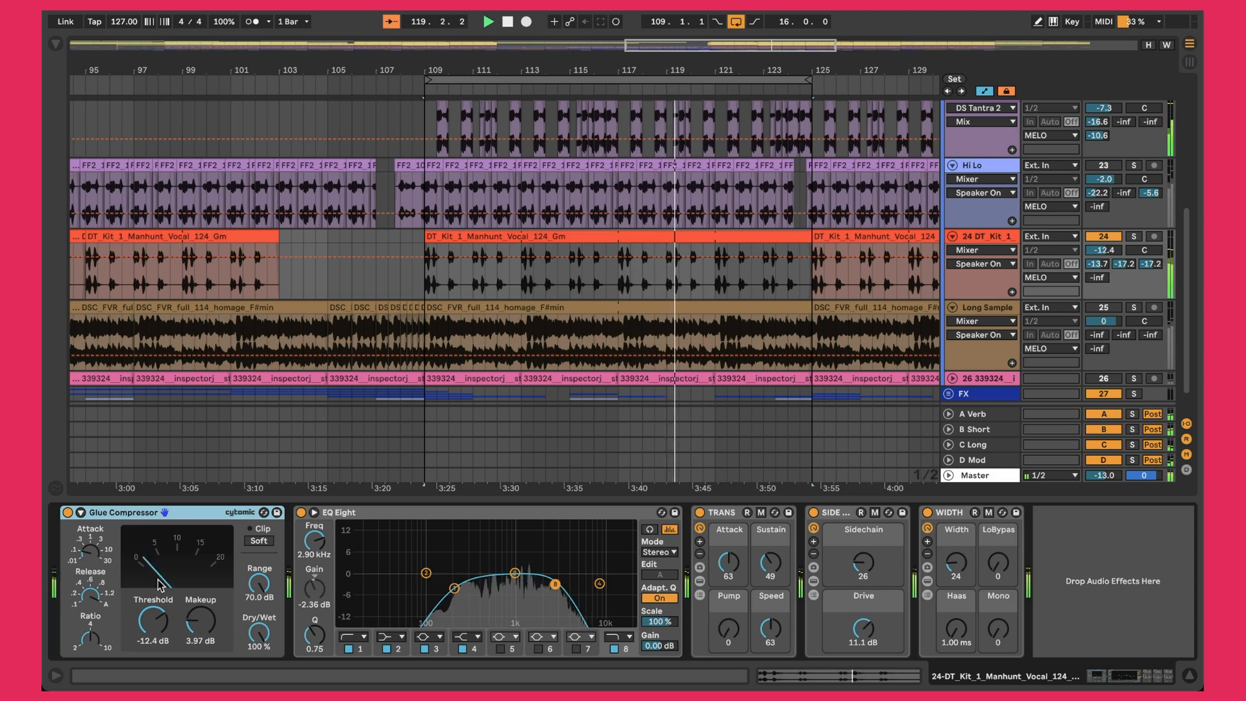
left_click(459, 513)
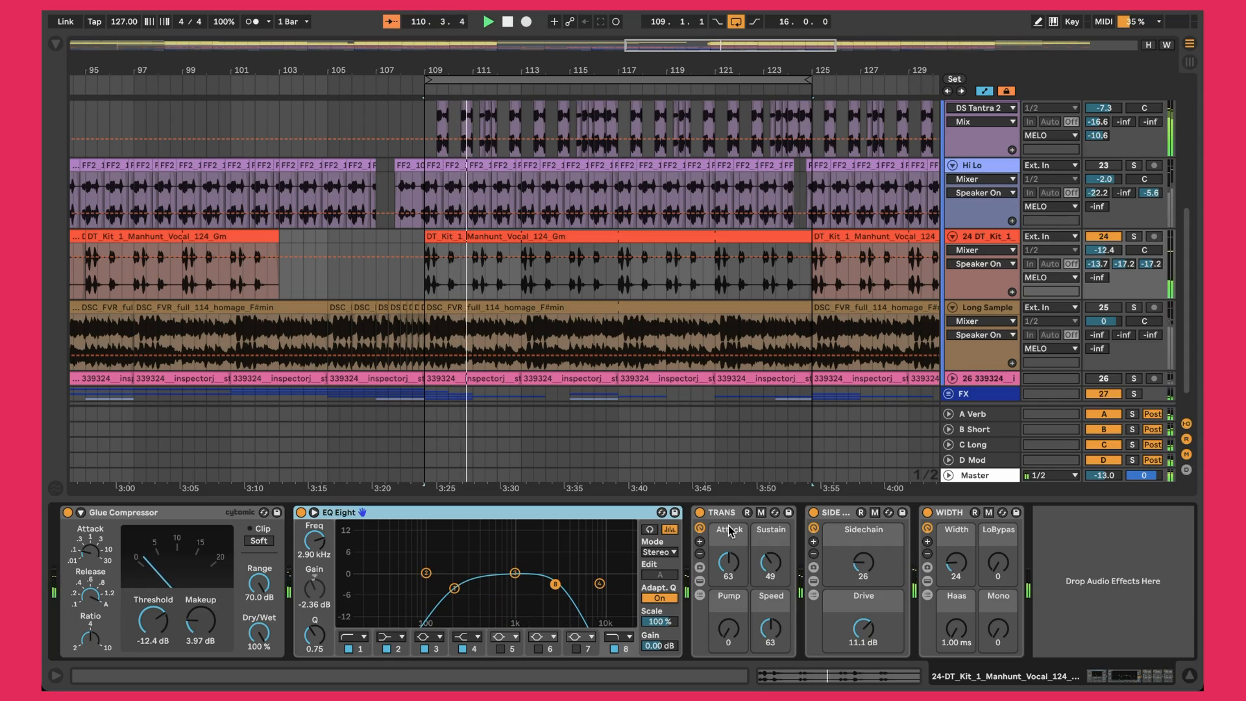
left_click(700, 589)
left_click(699, 582)
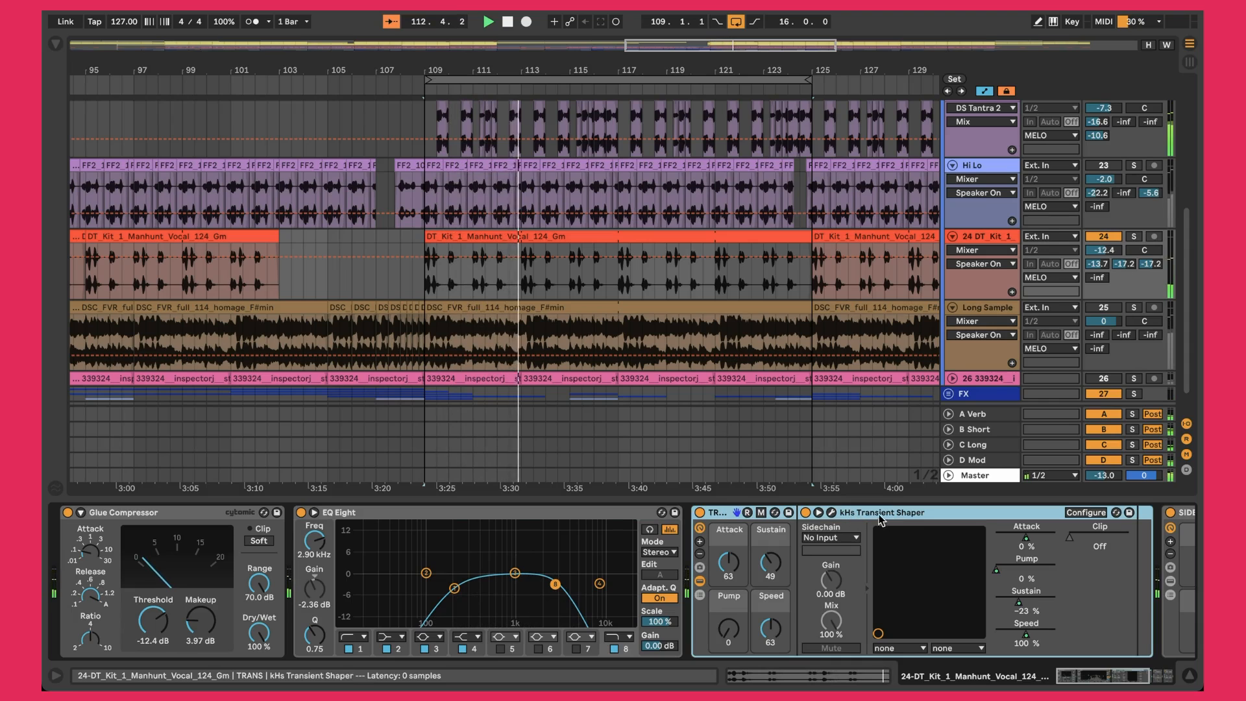
left_click(699, 582)
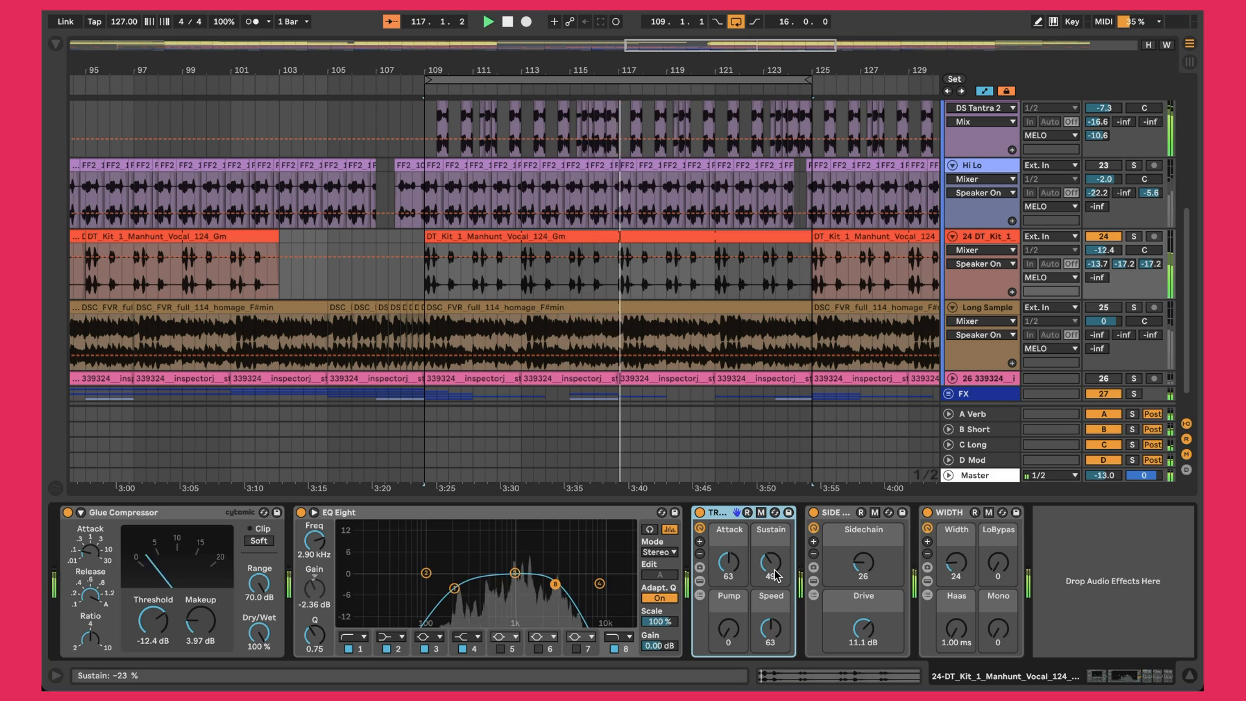
Step: Inspect the DT_Kit_1 vocal's Sidechain and Drive controls in the SIDE + SAT rack, followed by its WIDTH rack
left_click(857, 564)
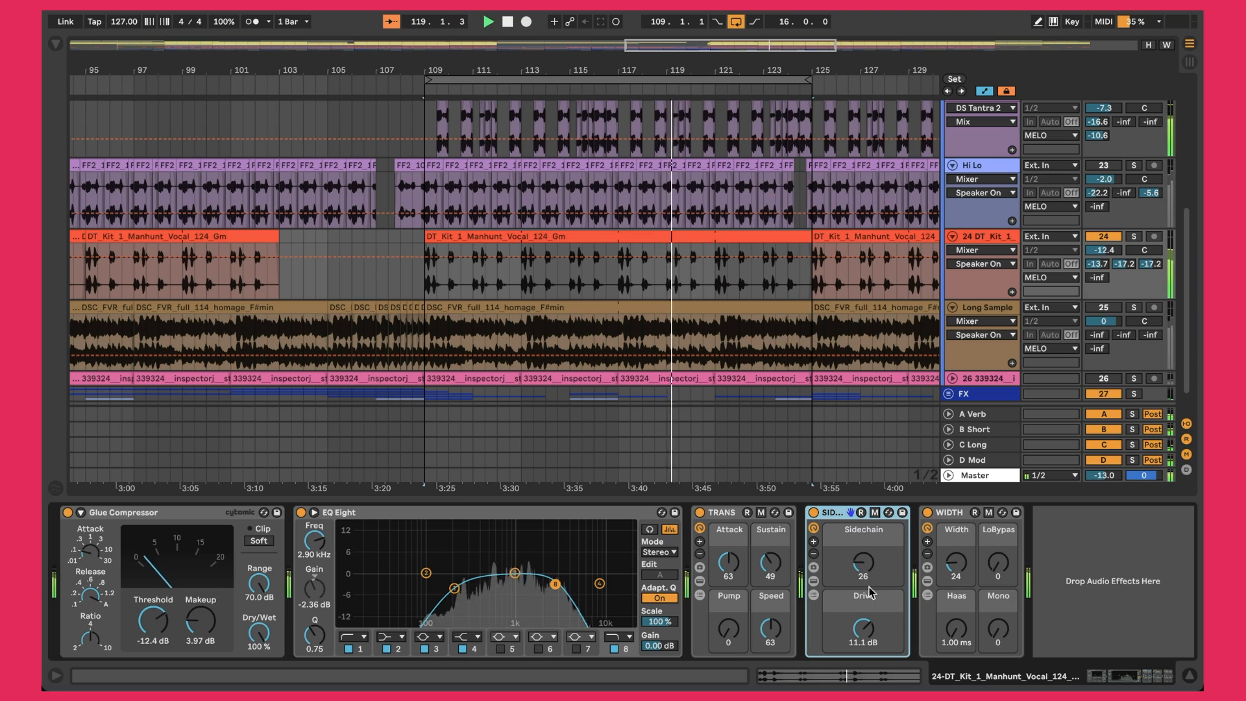
left_click(862, 639)
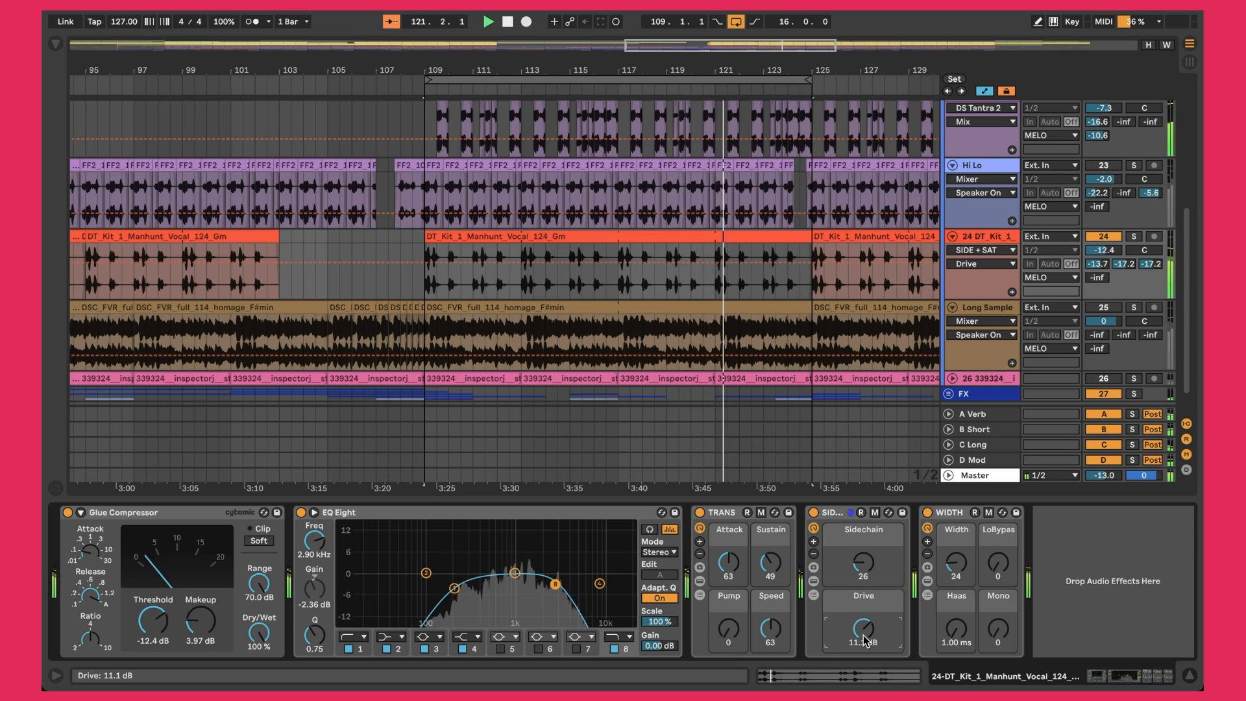
left_click(956, 518)
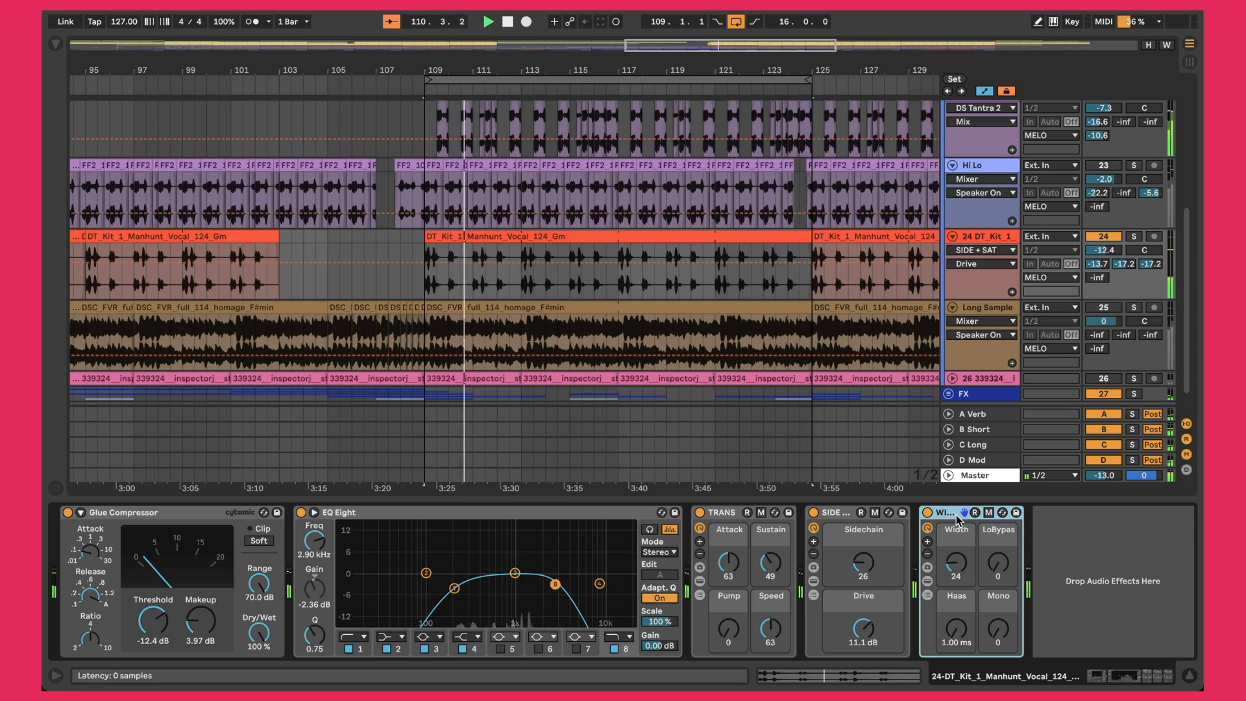
Step: Fold the DT_Kit_1, Hi Lo, On the Low and 398159 tracks in the MELO group
left_click(952, 236)
left_click(952, 166)
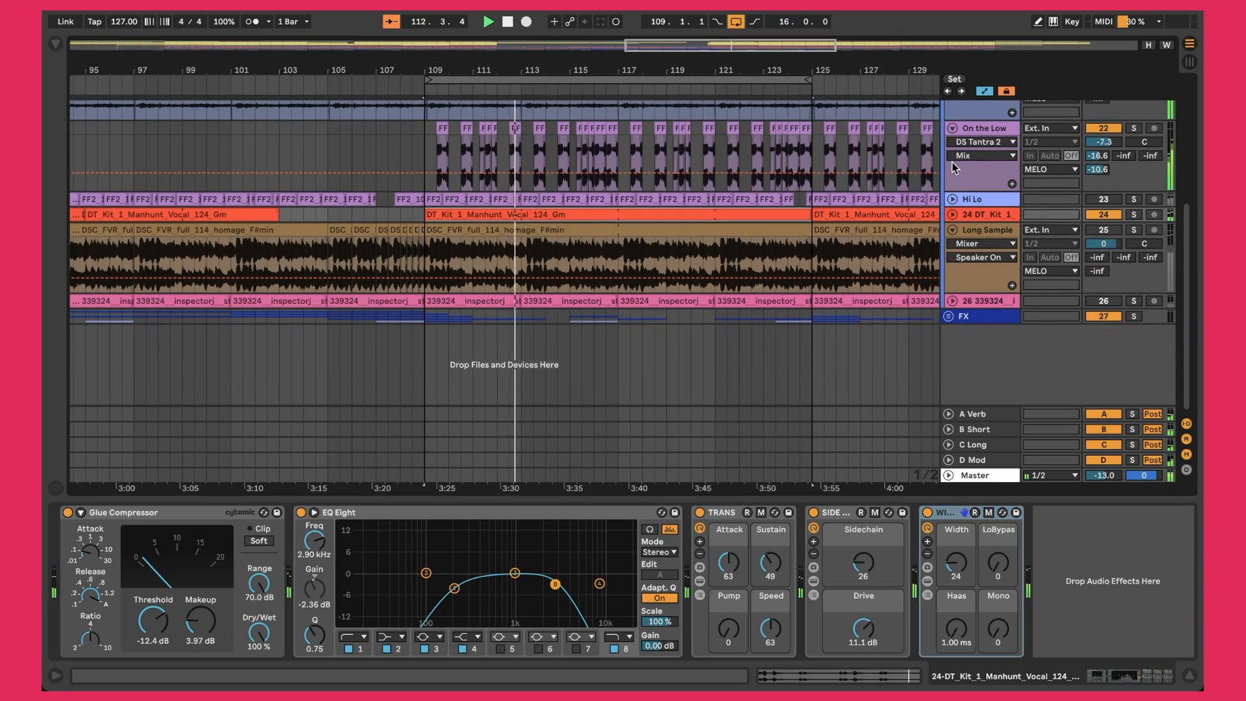
left_click(952, 129)
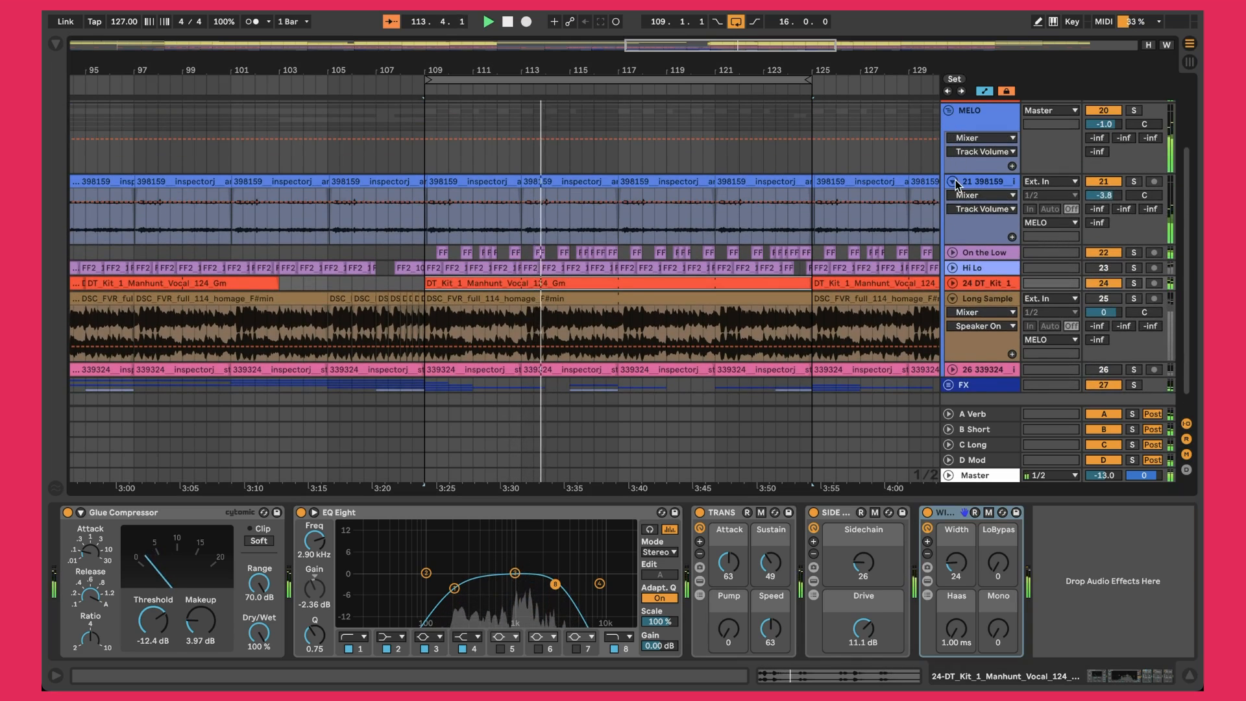
left_click(952, 183)
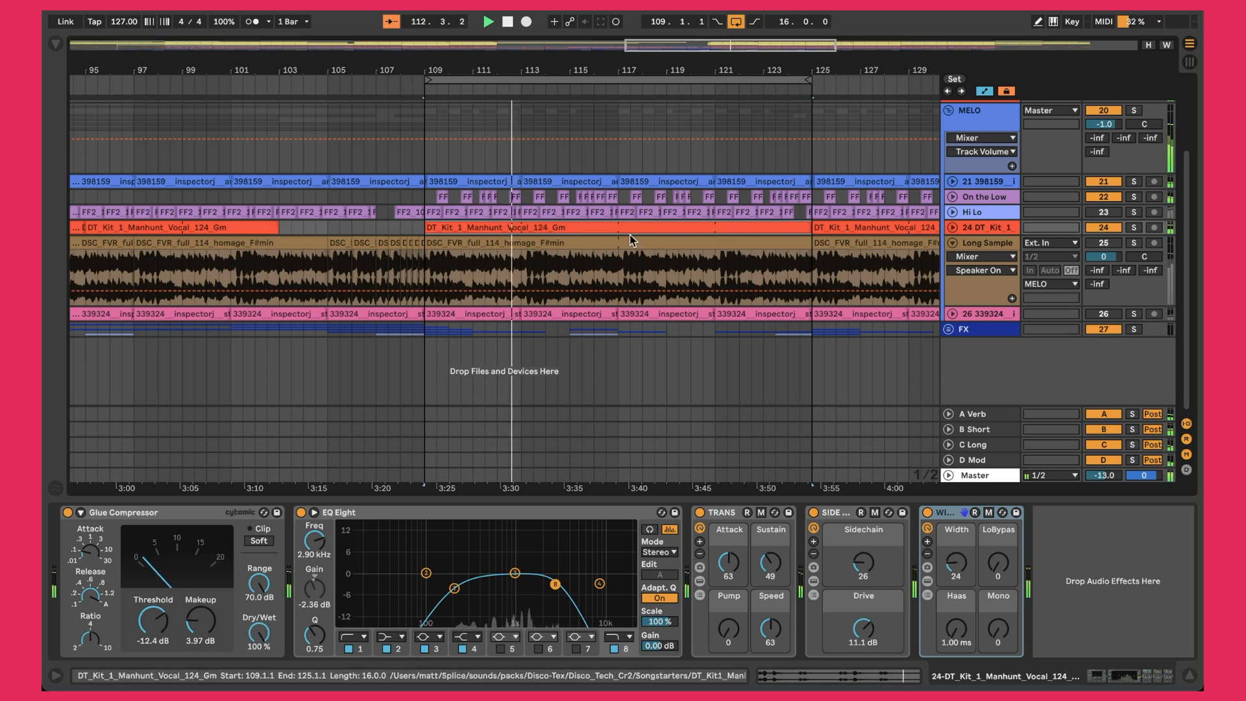
Step: Show the Long Sample track's devices and audition its DSC_FVR_full_114_homage clip at bar 109 in solo
left_click(1007, 251)
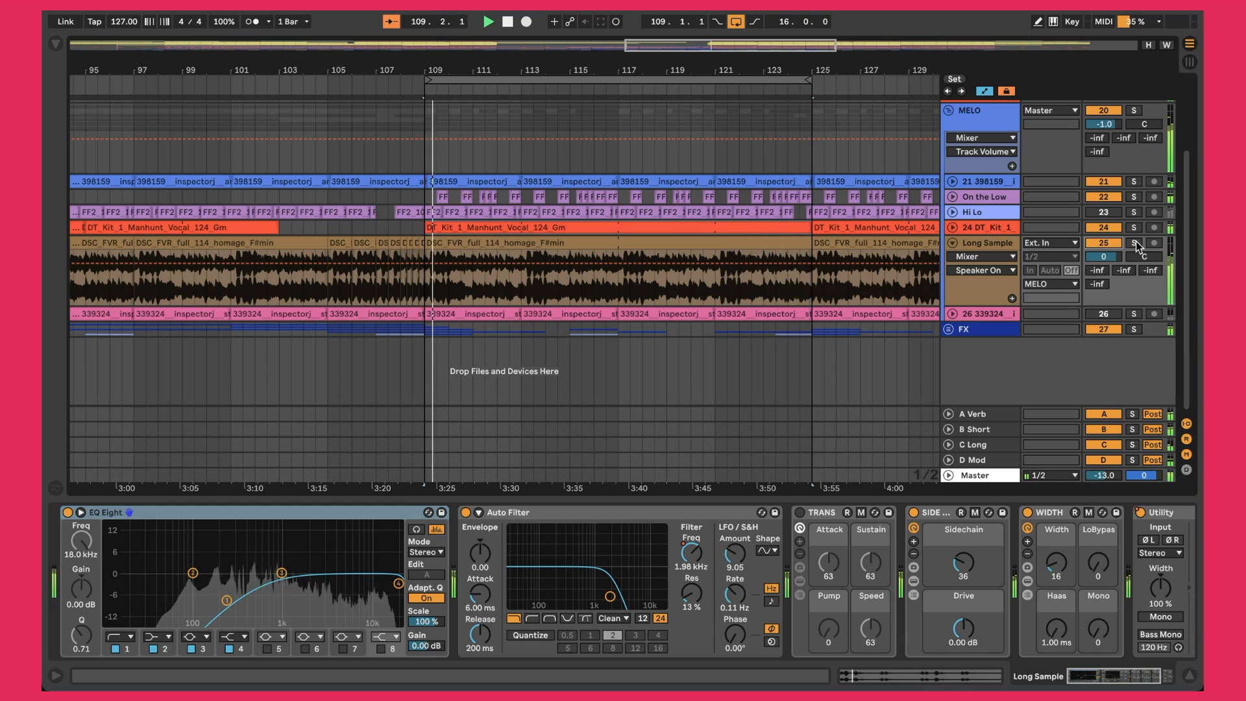
left_click(1135, 241)
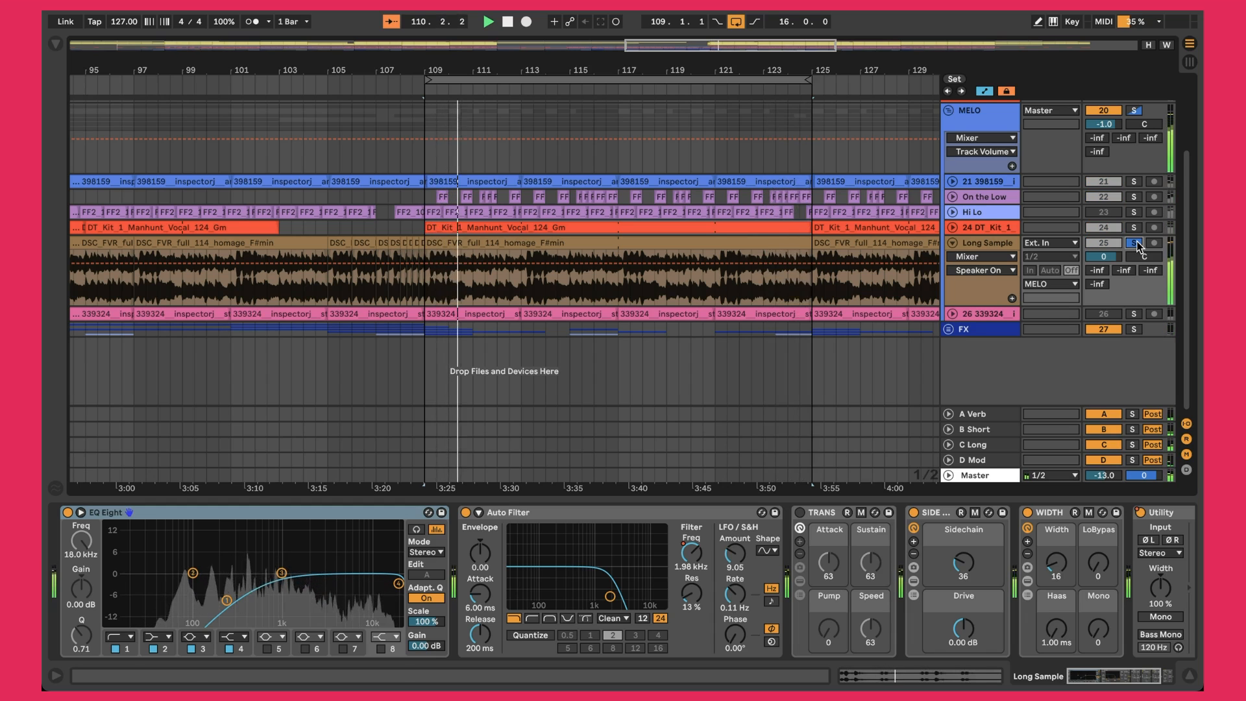
left_click(768, 238)
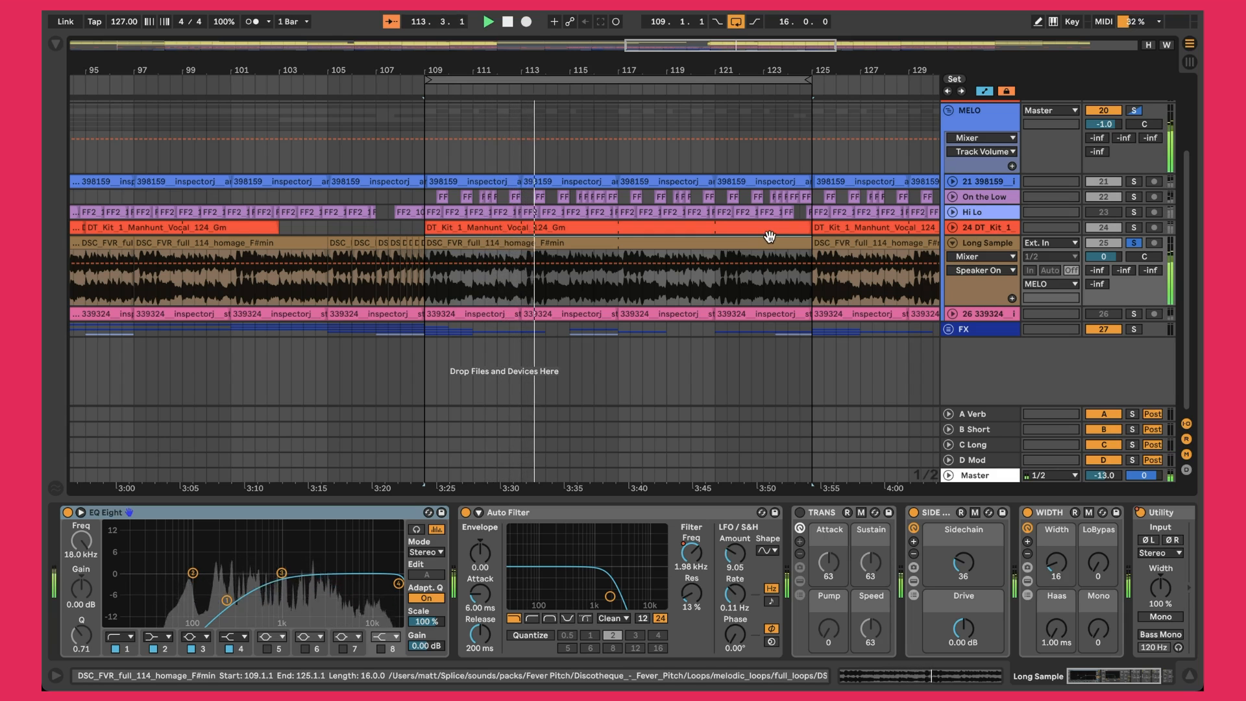
left_click(1135, 243)
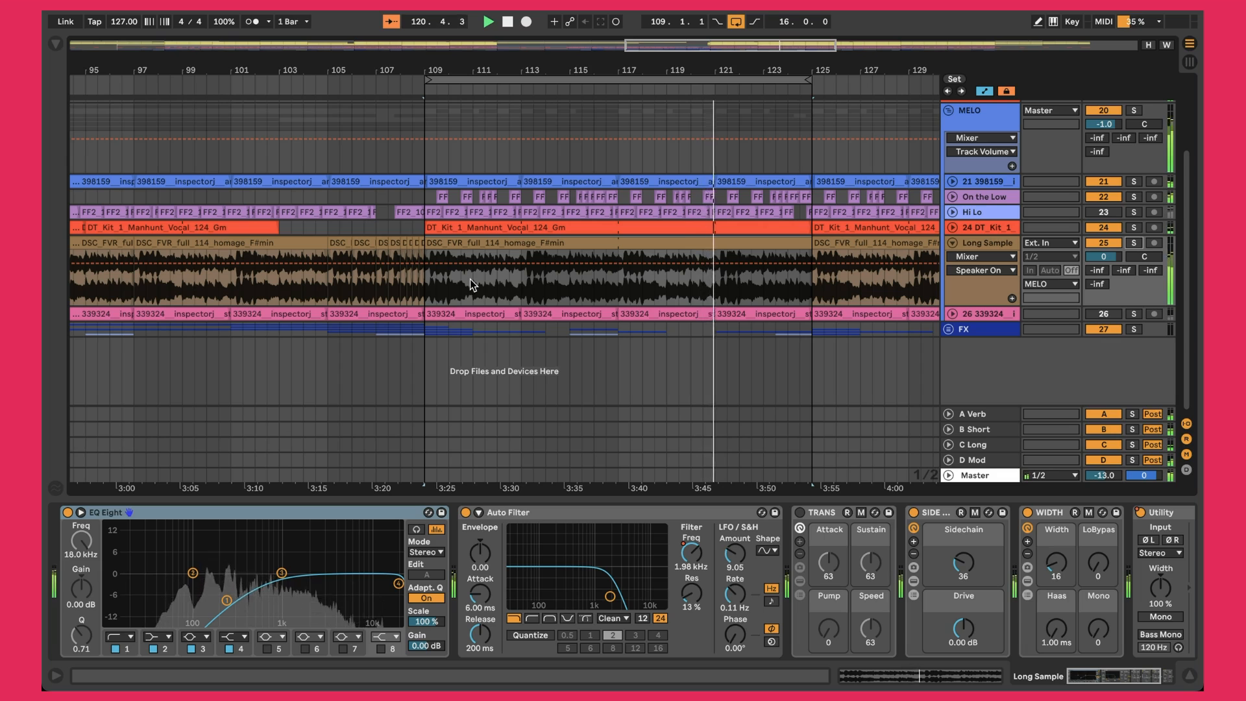
Step: Review the Long Sample track's effects chain: EQ Eight, Auto Filter, and the sidechain, width and Utility devices
left_click(999, 243)
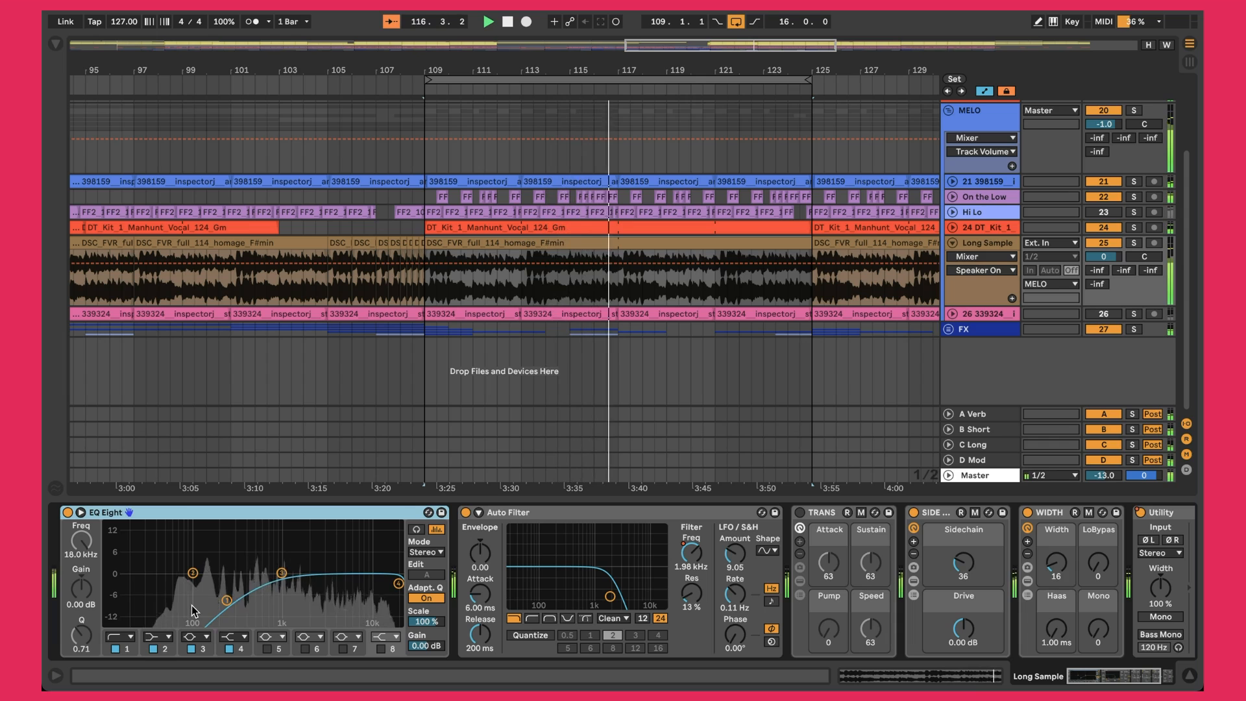
left_click(573, 521)
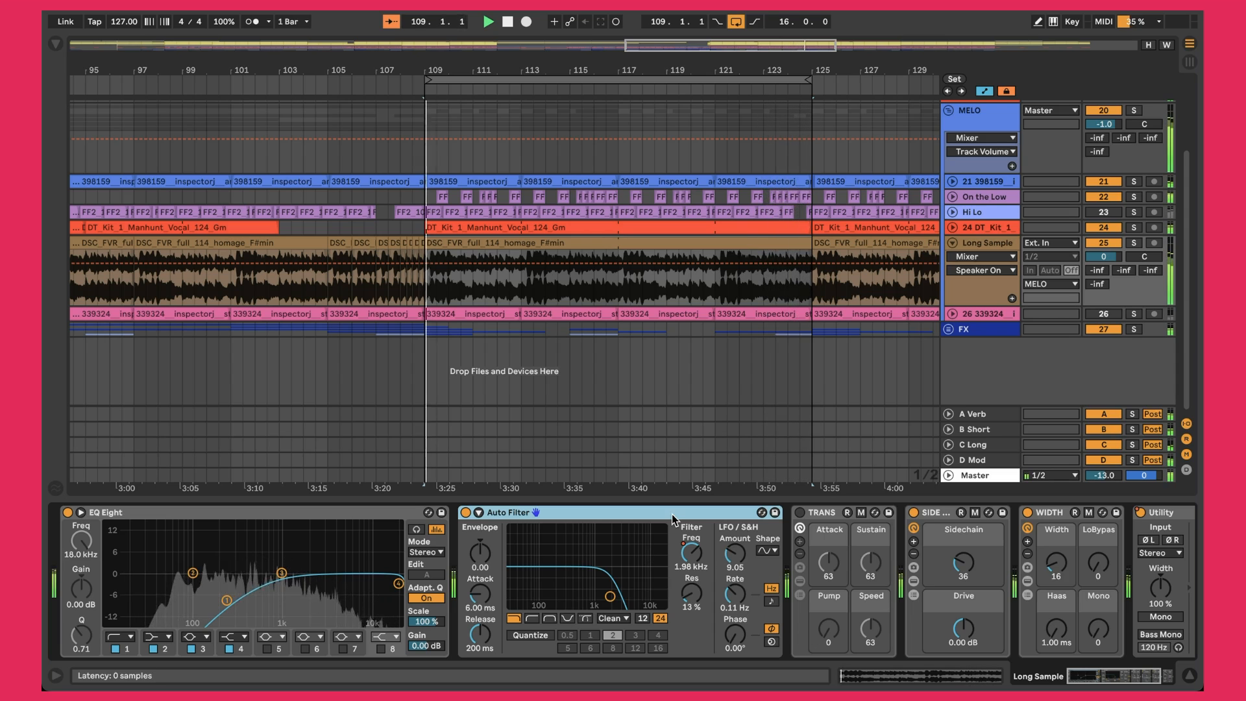
scroll(746, 539, "right", 3)
left_click(817, 553)
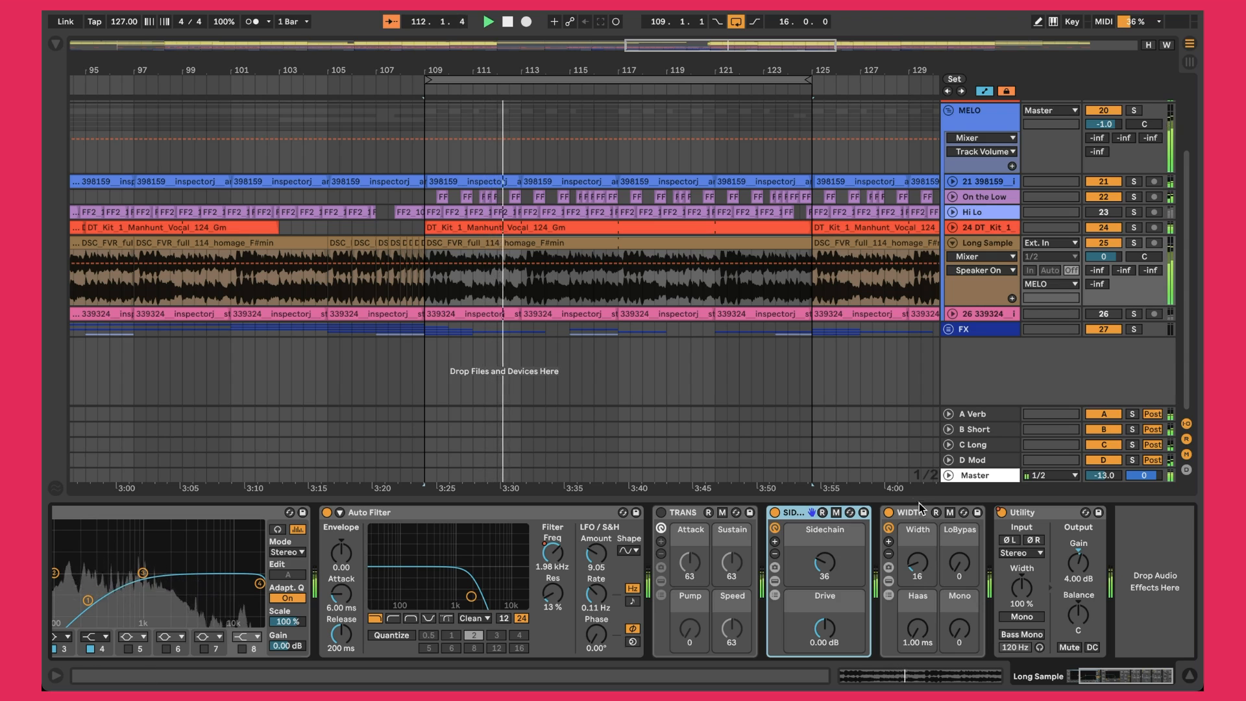
scroll(835, 540, "left", 3)
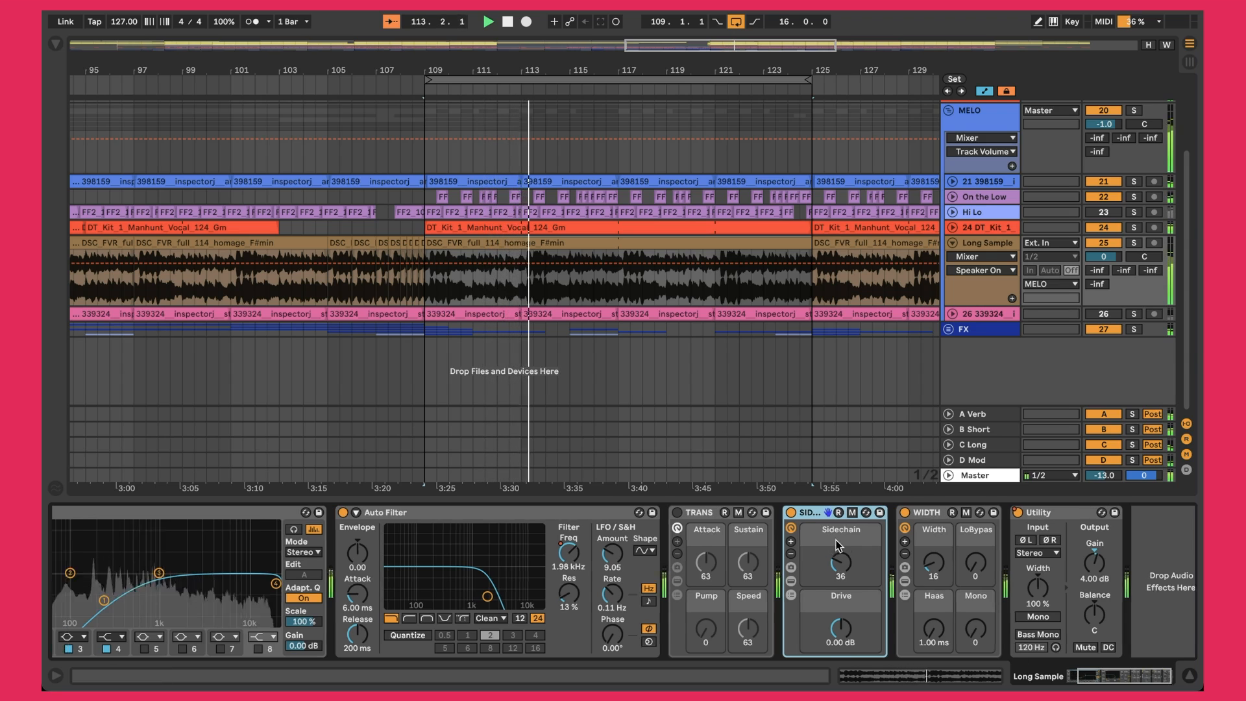
scroll(836, 540, "left", 1)
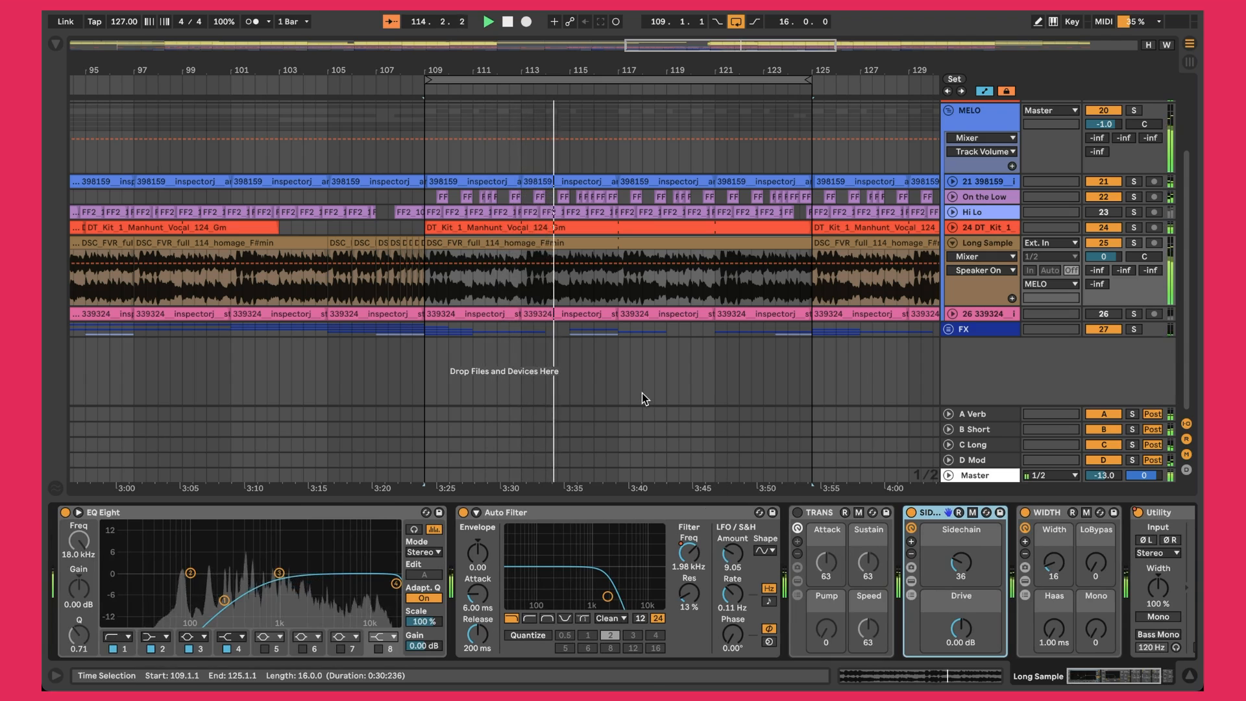
Step: Fold the Long Sample track, then activate track 26 (339324) and audition it unfolded in solo
left_click(952, 242)
left_click(951, 257)
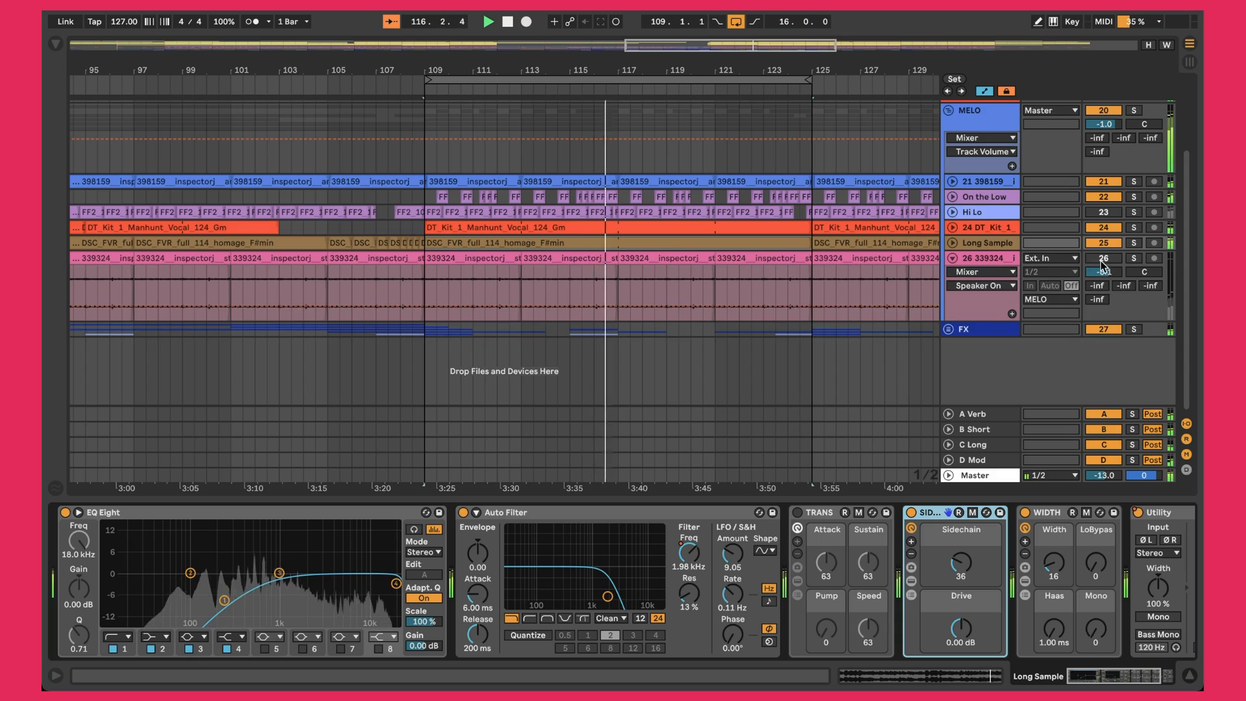
left_click(1134, 259)
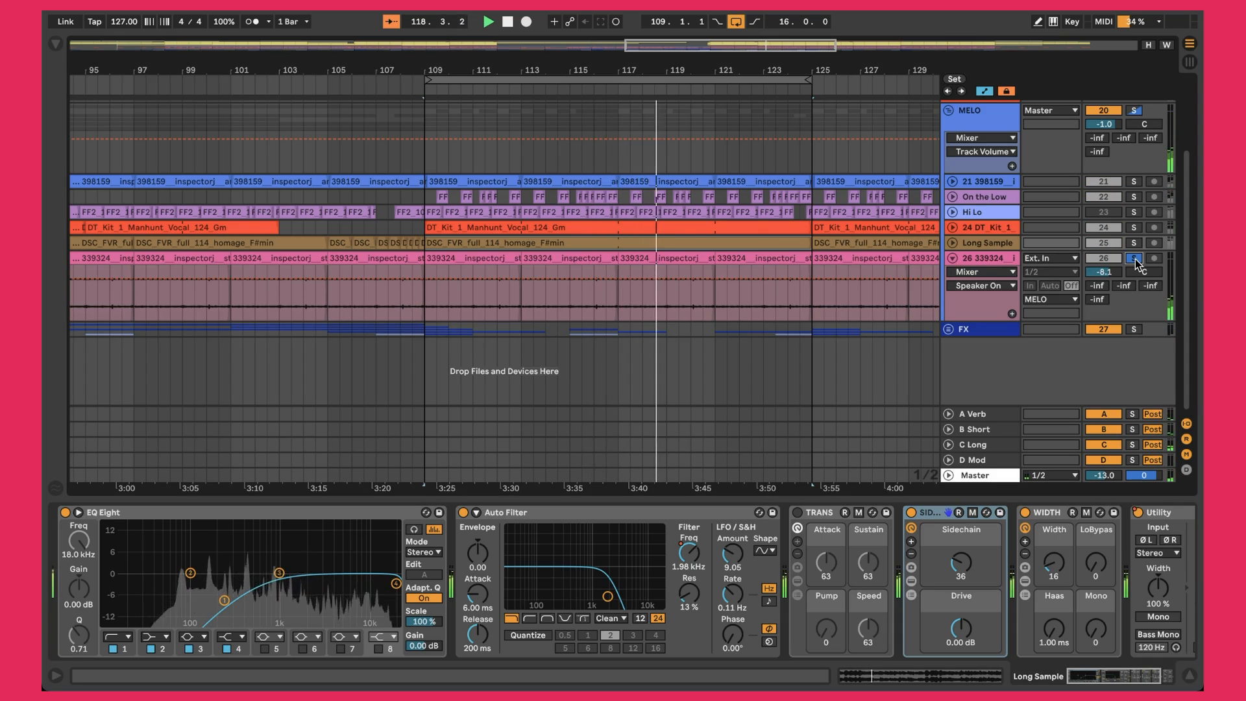
left_click(1135, 259)
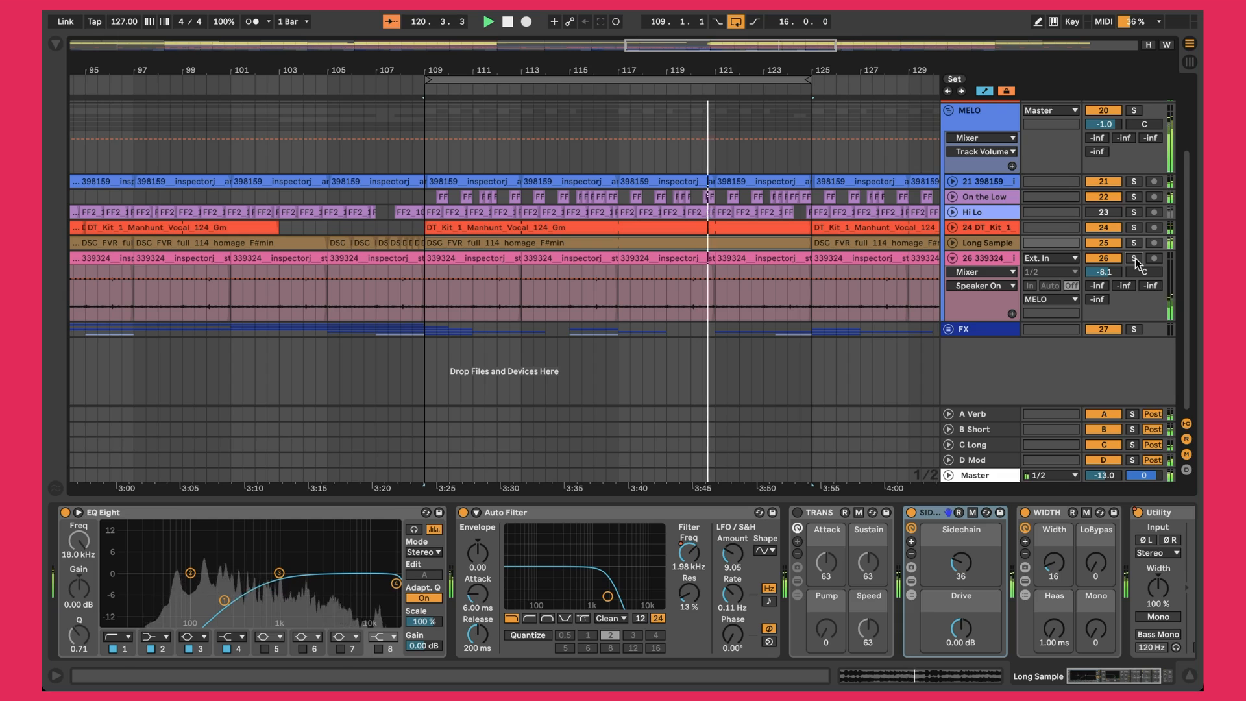
left_click(953, 258)
Step: Audition the Hi Lo track's on/off state within the full mix, and fold the MELO group
scroll(955, 263, "up", 1)
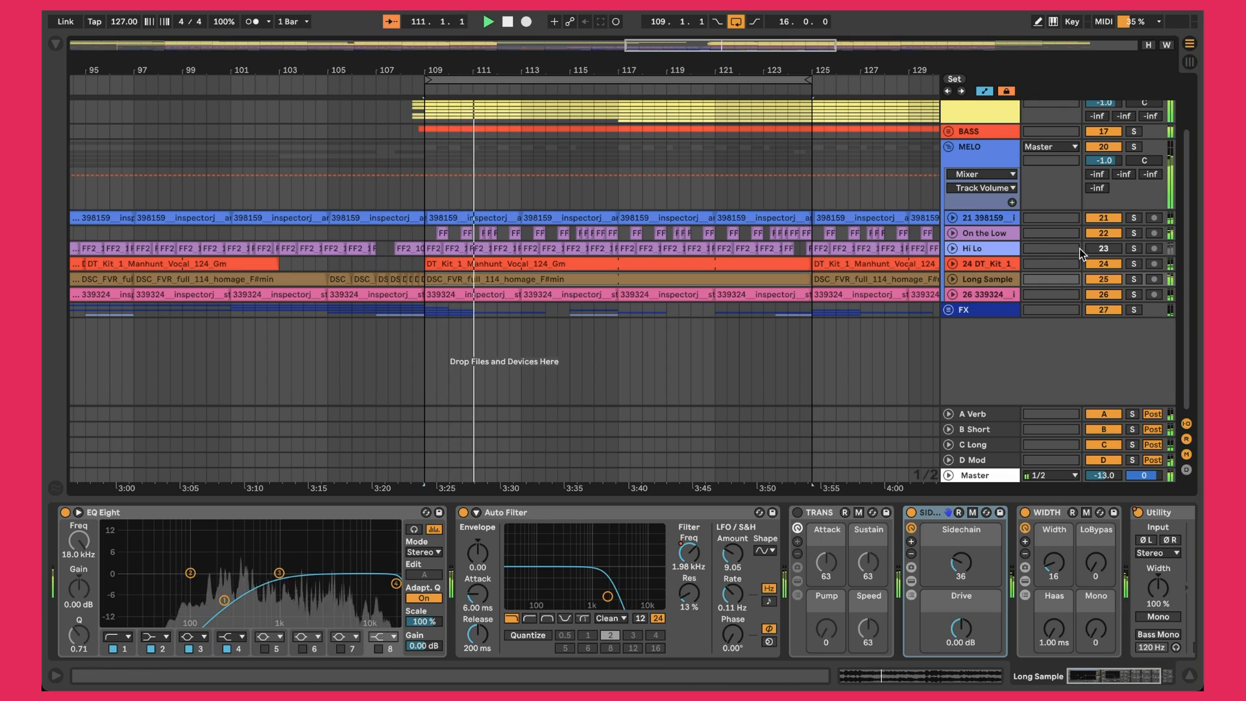
left_click(1100, 249)
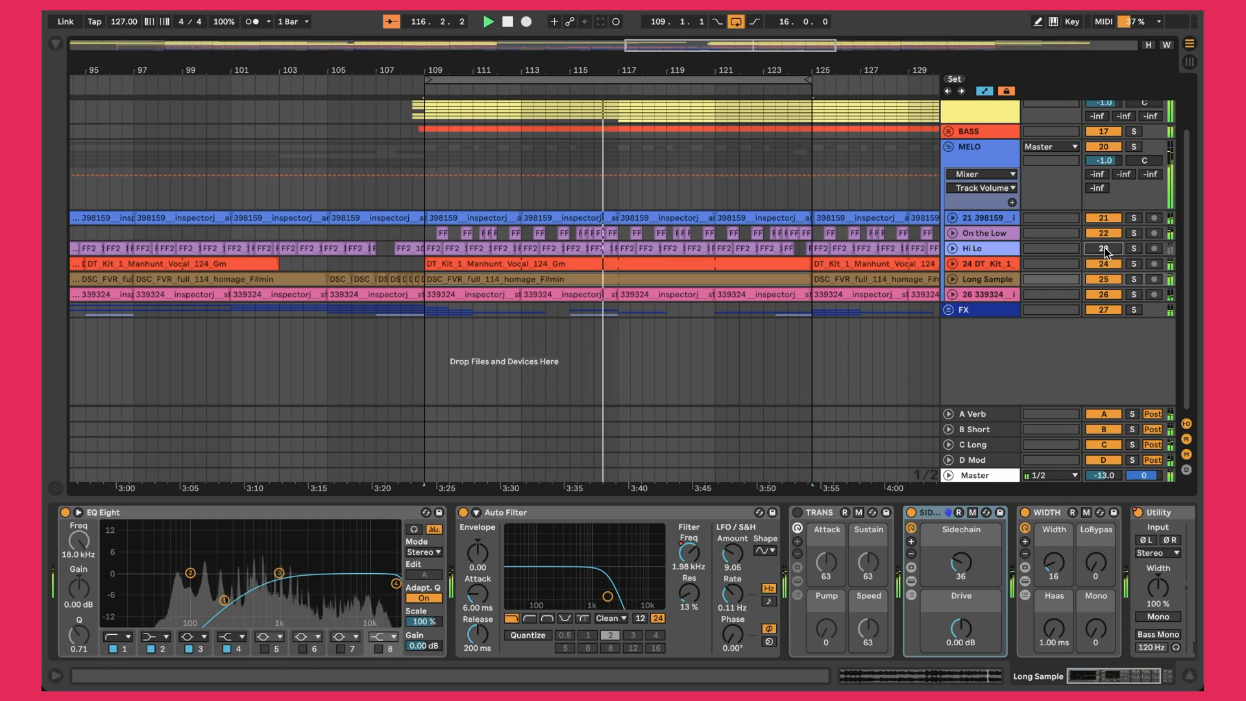
scroll(545, 245, "up", 2)
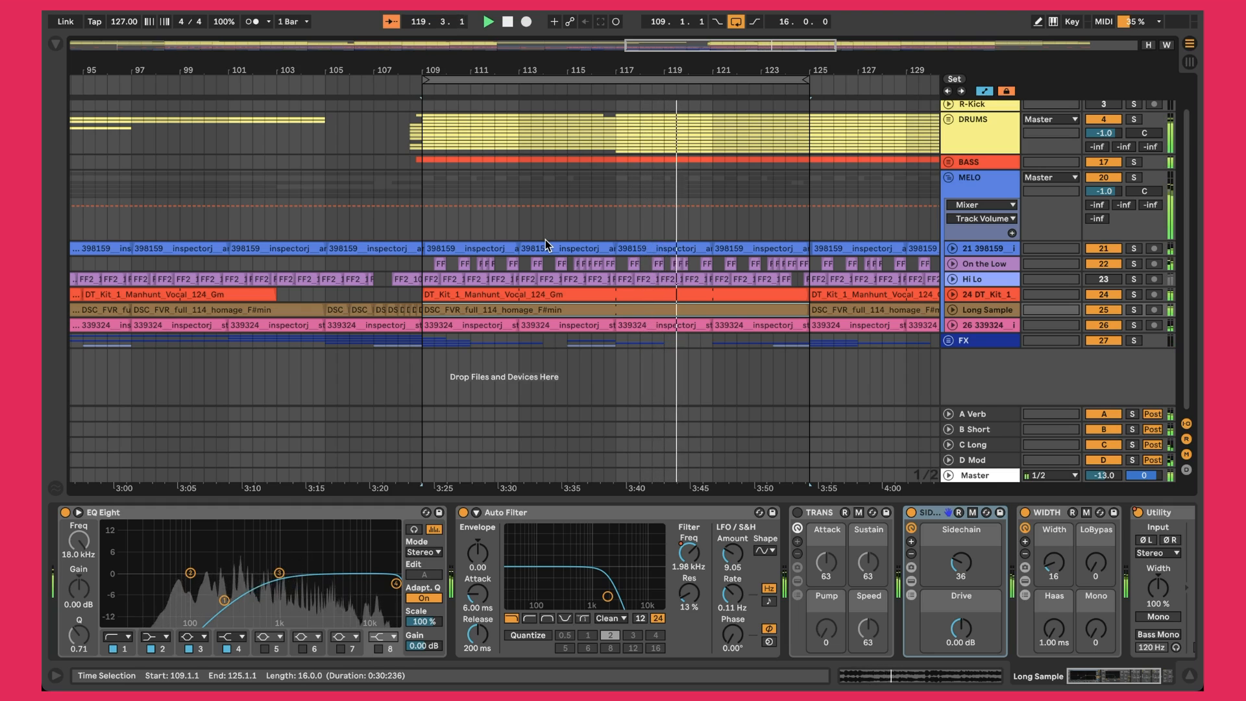
left_click(947, 177)
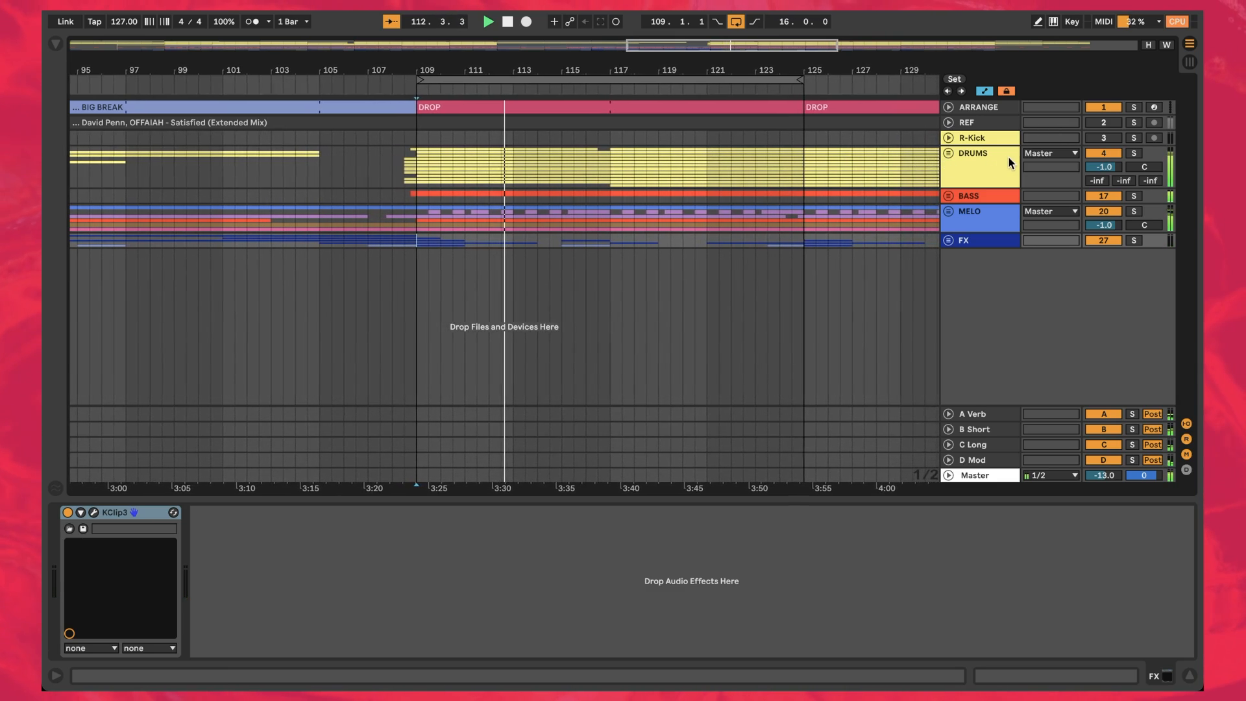
Step: Unfold the REF track, show its Spectrum device and solo the "Satisfied (Extended Mix)" reference
left_click(948, 122)
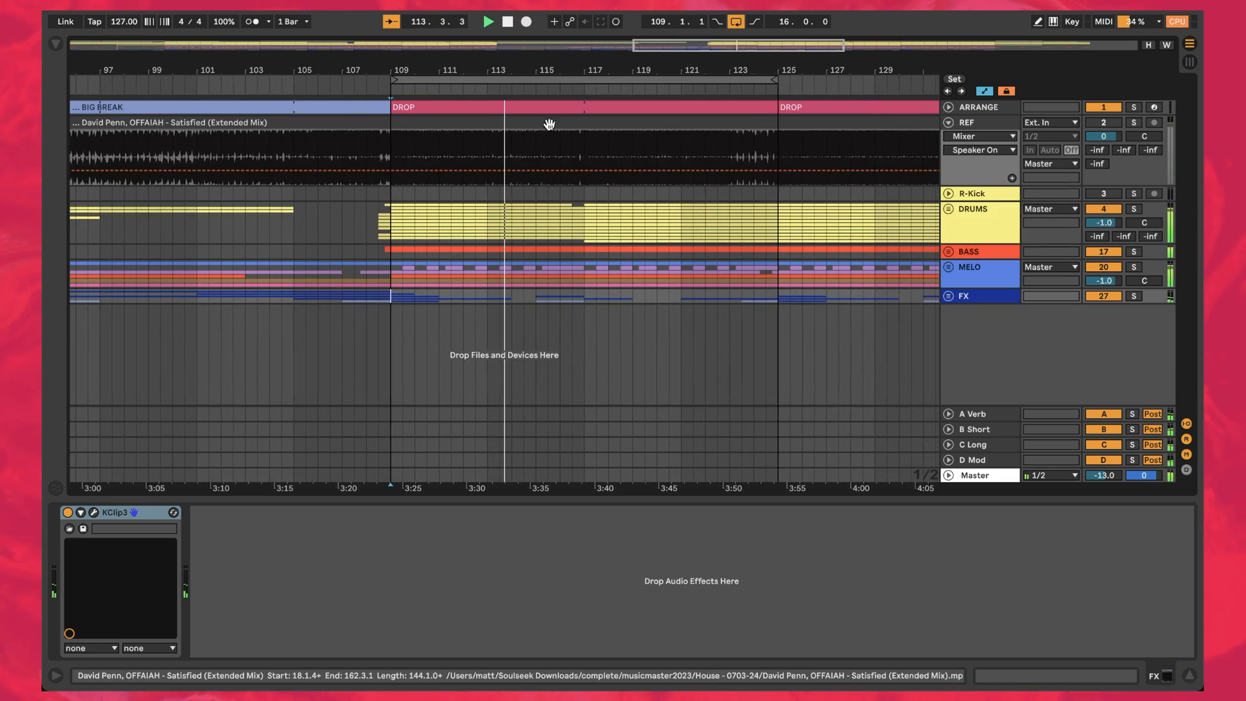
left_click(87, 118)
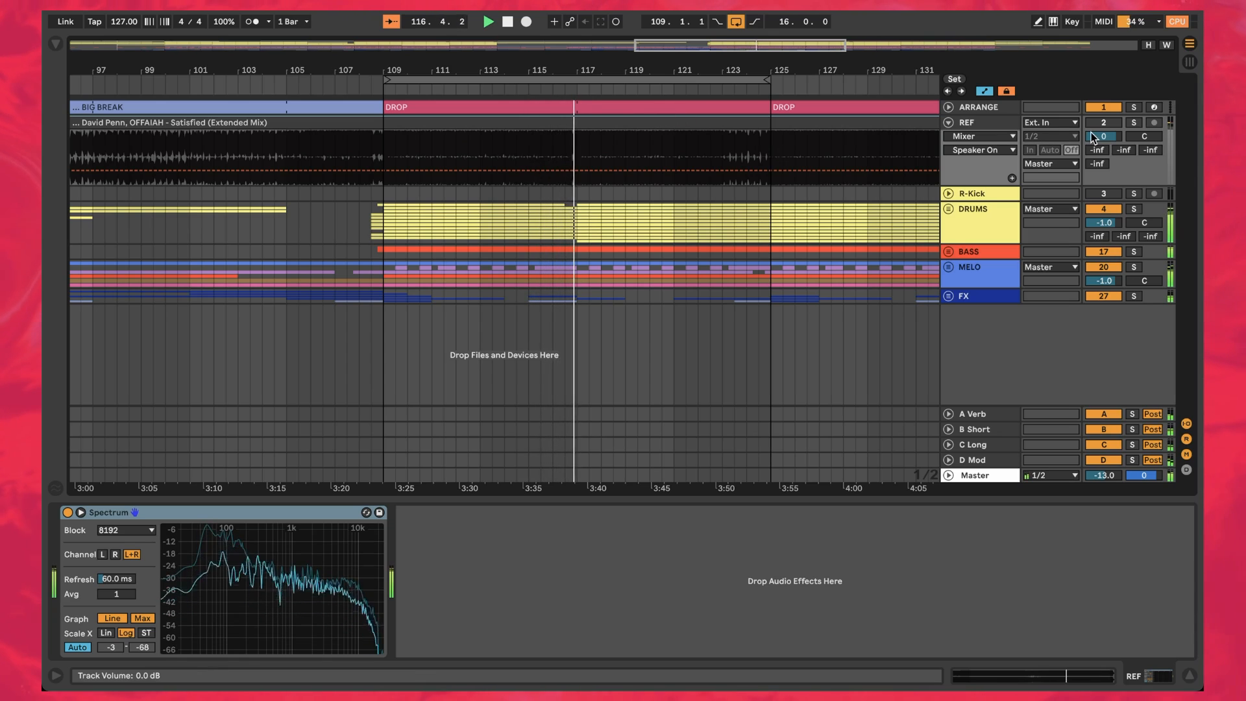
left_click(1128, 123)
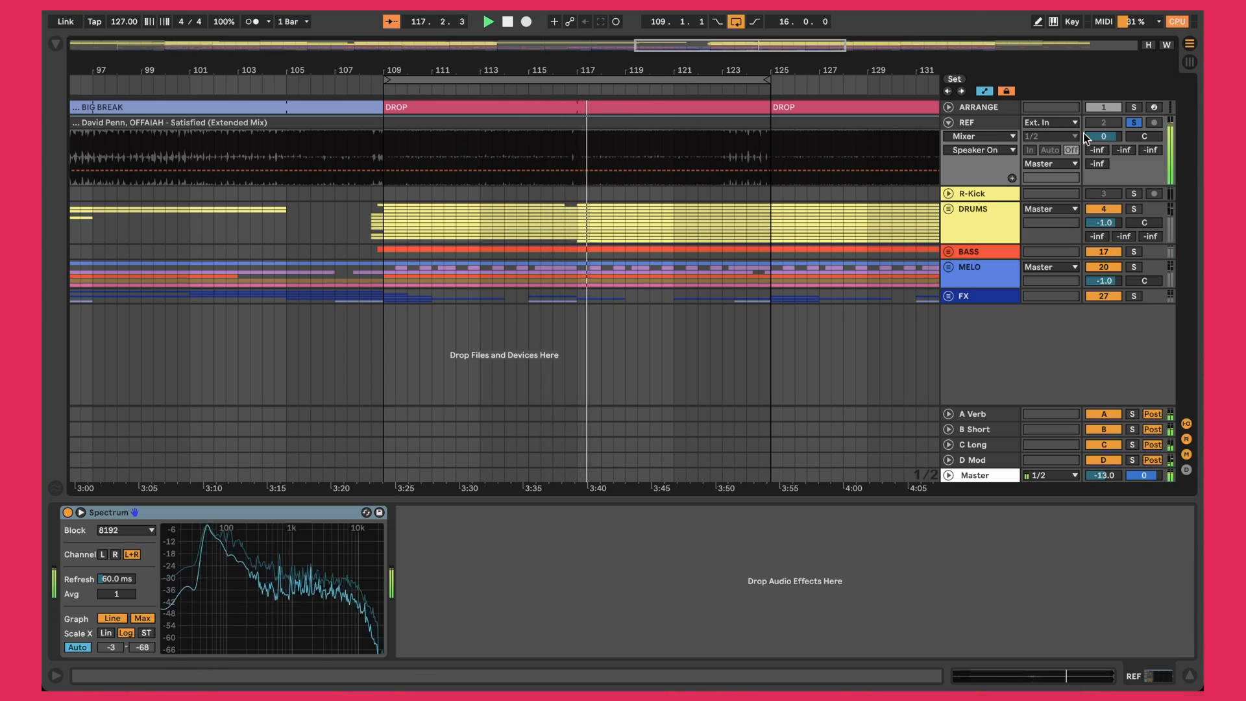
Step: Unsolo the REF track and deactivate the BASS, MELO and FX groups so only the drums play
left_click(1133, 125)
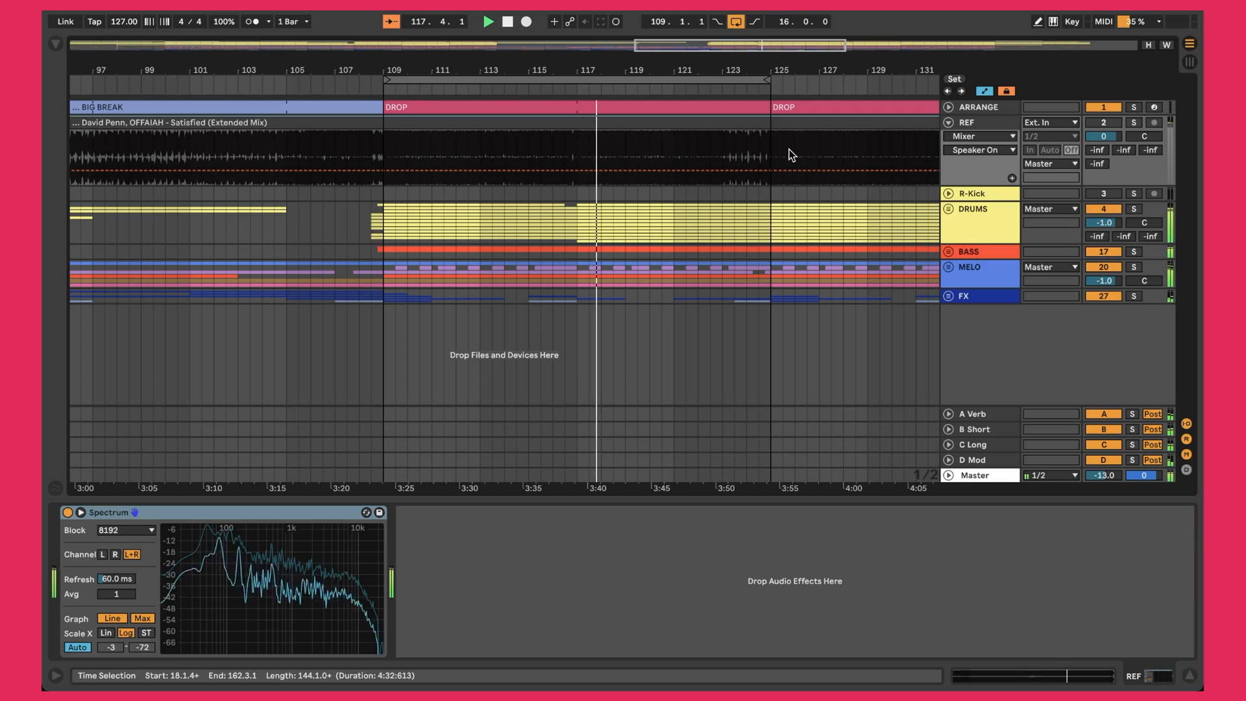
left_click(1092, 296)
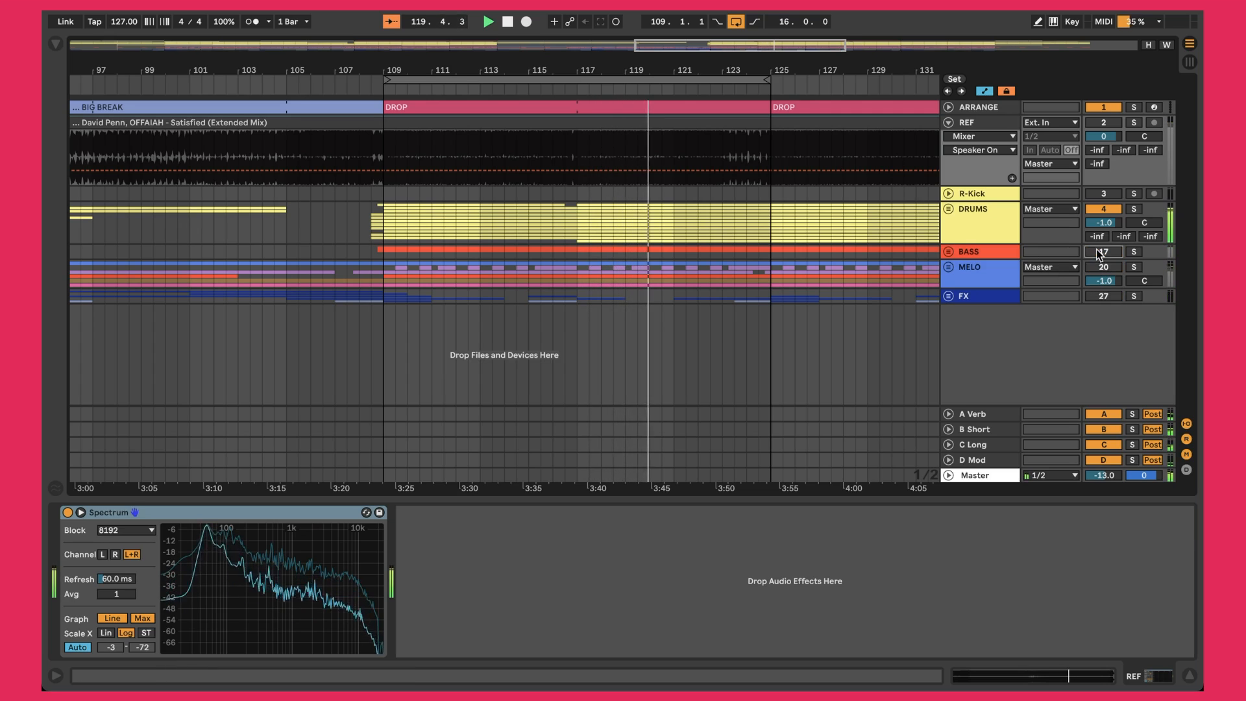
Step: Unfold the DRUMS group and review the group's device chain and the KICK track's EQ Eight, Drum Buss and Utility
left_click(948, 209)
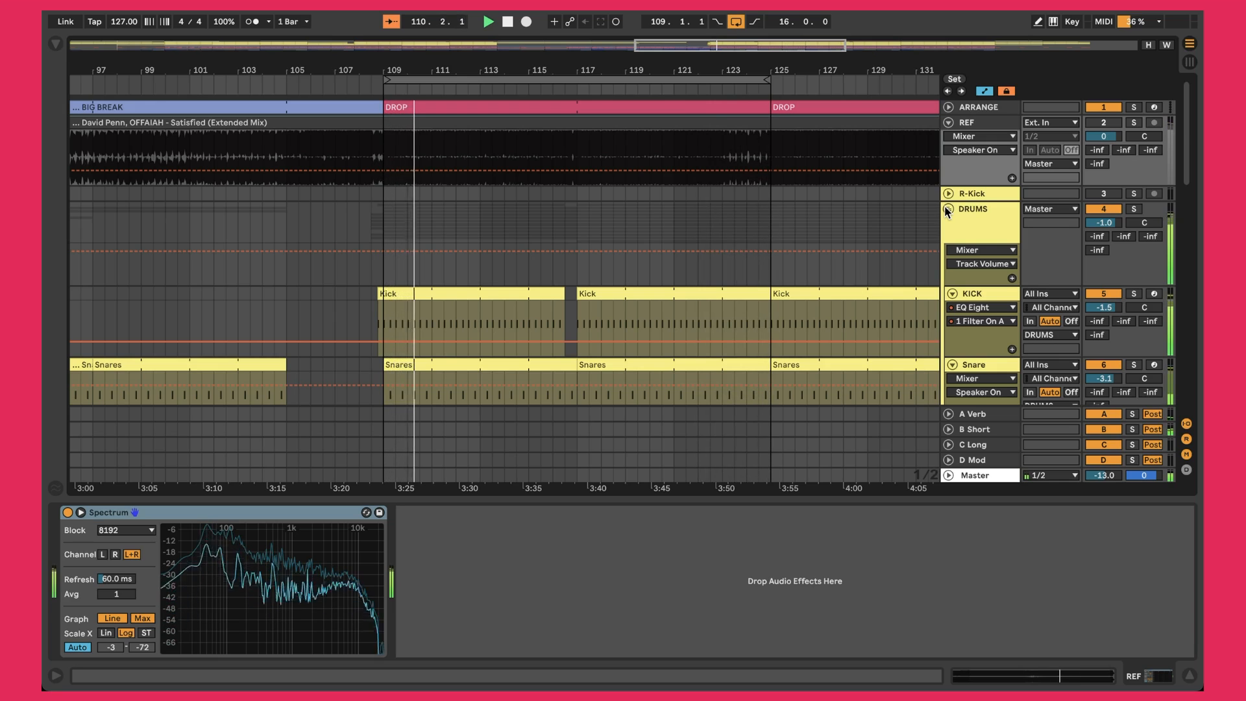
left_click(982, 228)
scroll(996, 232, "down", 2)
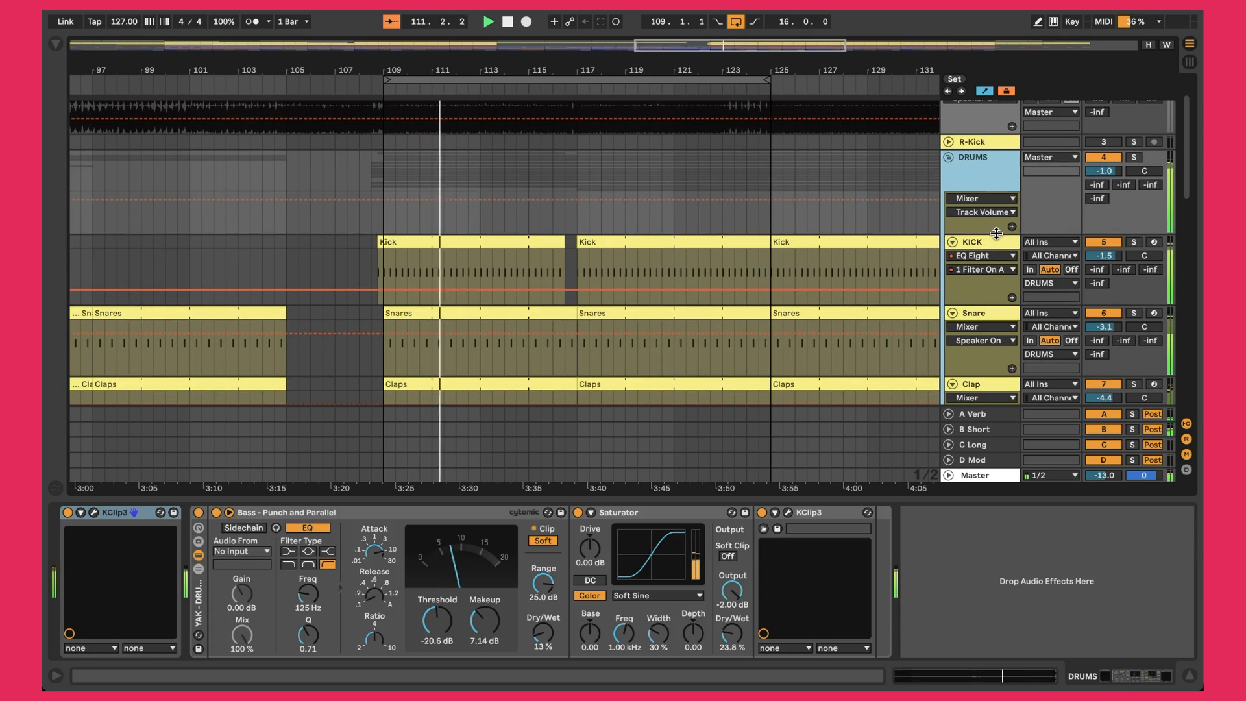
left_click(992, 243)
scroll(891, 545, "right", 3)
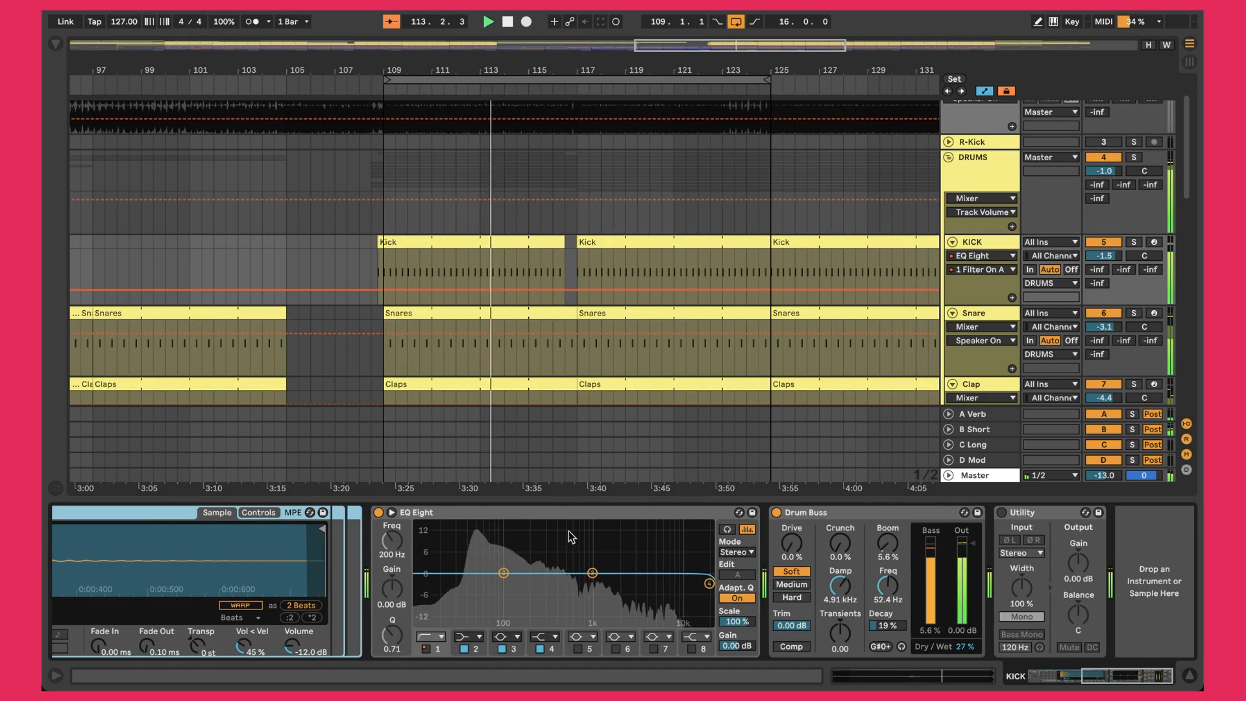
Step: Review the Snare track's device chain and examine the low-cut band of its EQ Eight
left_click(979, 314)
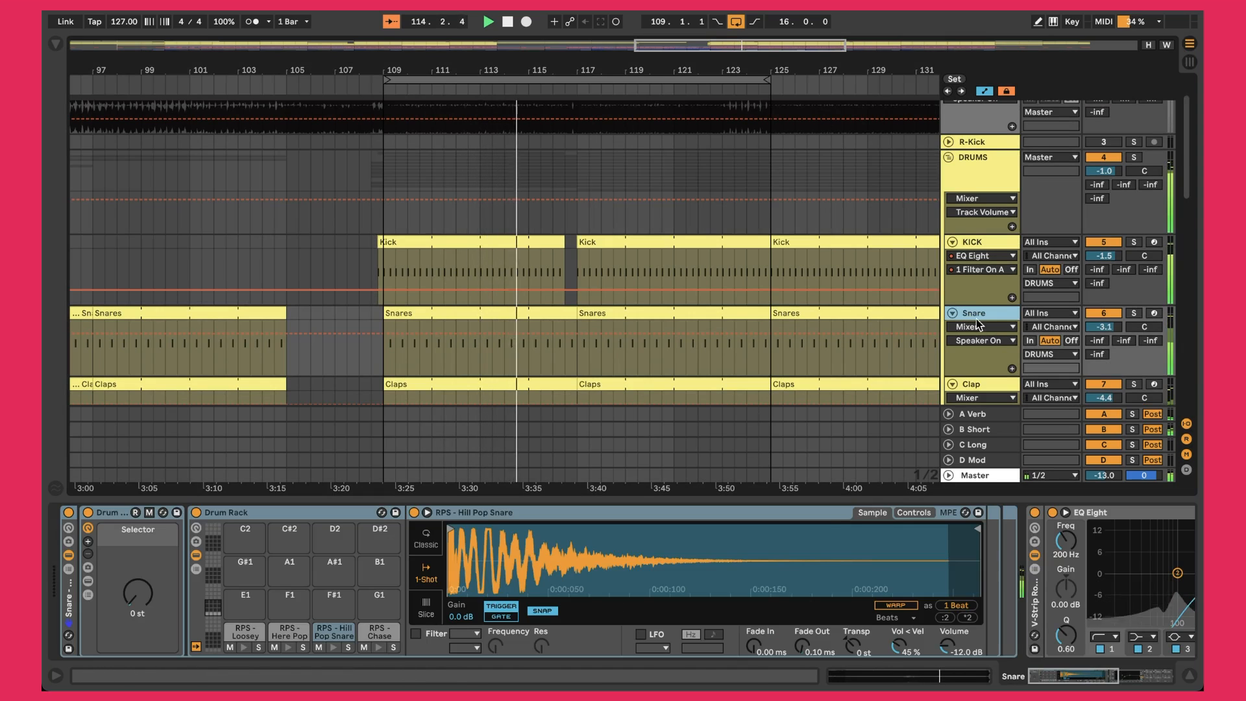
scroll(764, 589, "right", 10)
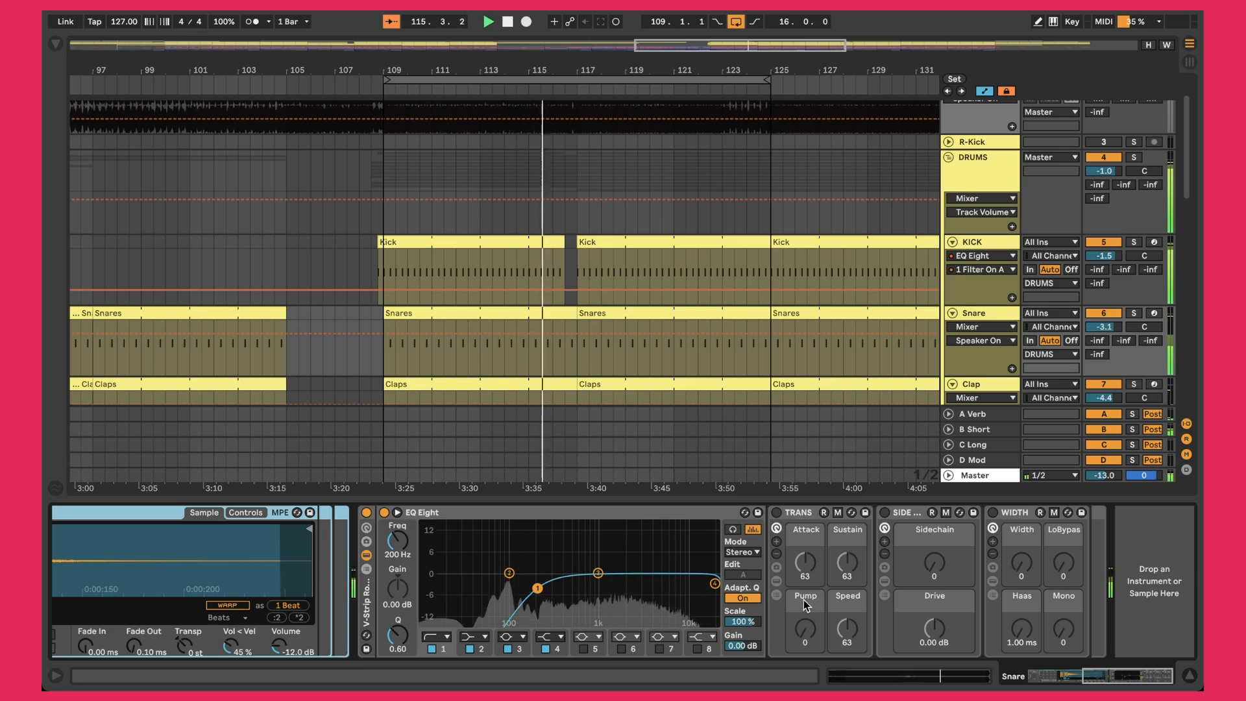
left_click(558, 514)
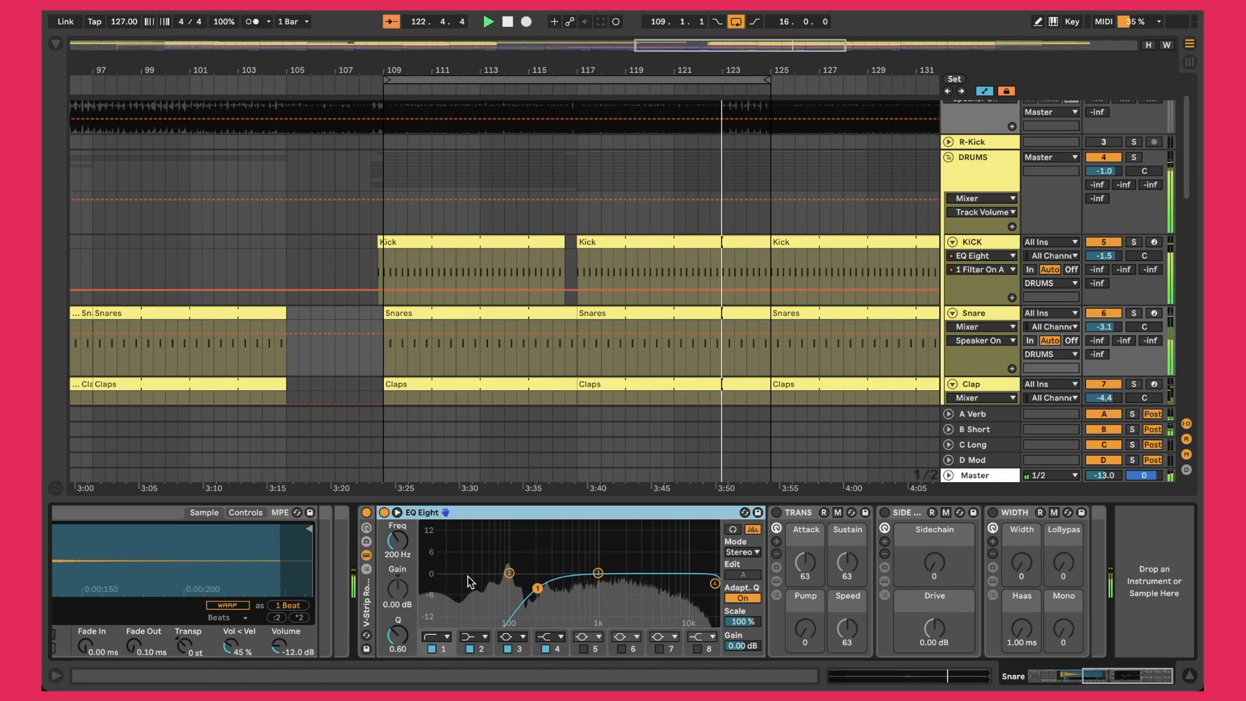
left_click(398, 541)
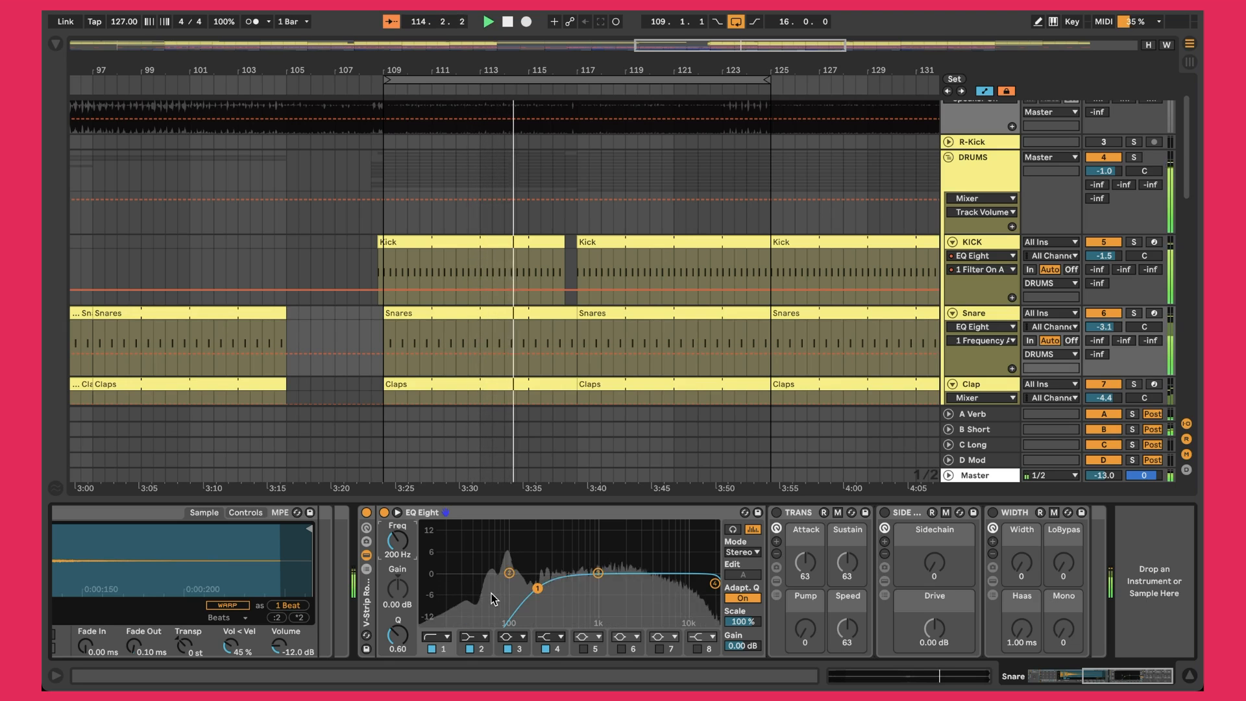
left_click(547, 514)
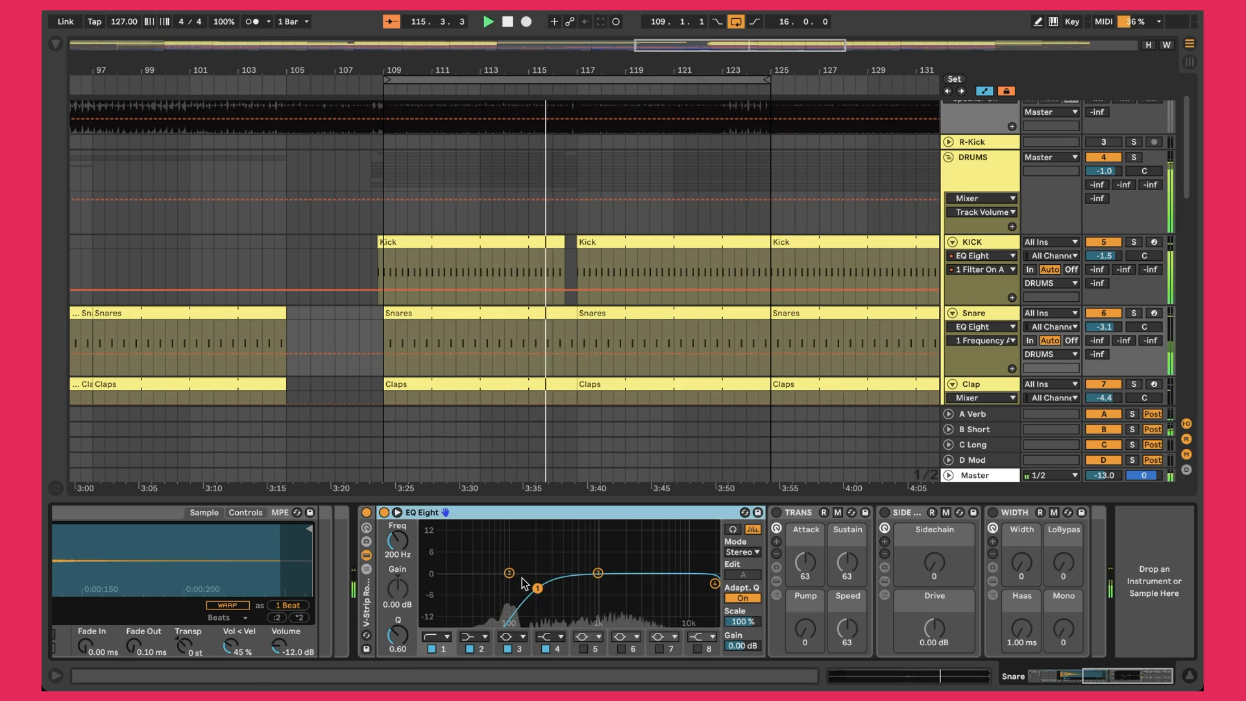
left_click(397, 541)
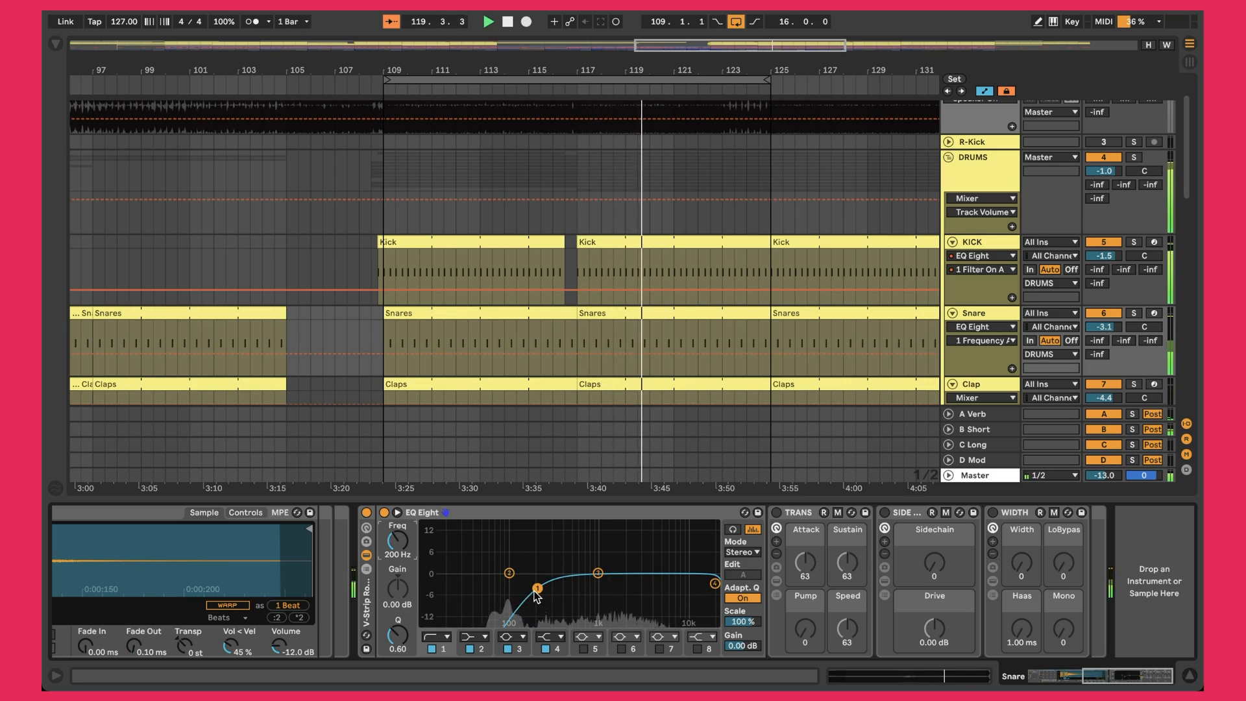
Step: Set the Snare EQ Eight's low cut to about 202 Hz, try band 4 at 2.02 kHz, and return it to about 17.8 kHz
mouse_move(537, 589)
left_mouse_down()
mouse_move(513, 587)
mouse_move(537, 589)
left_mouse_up()
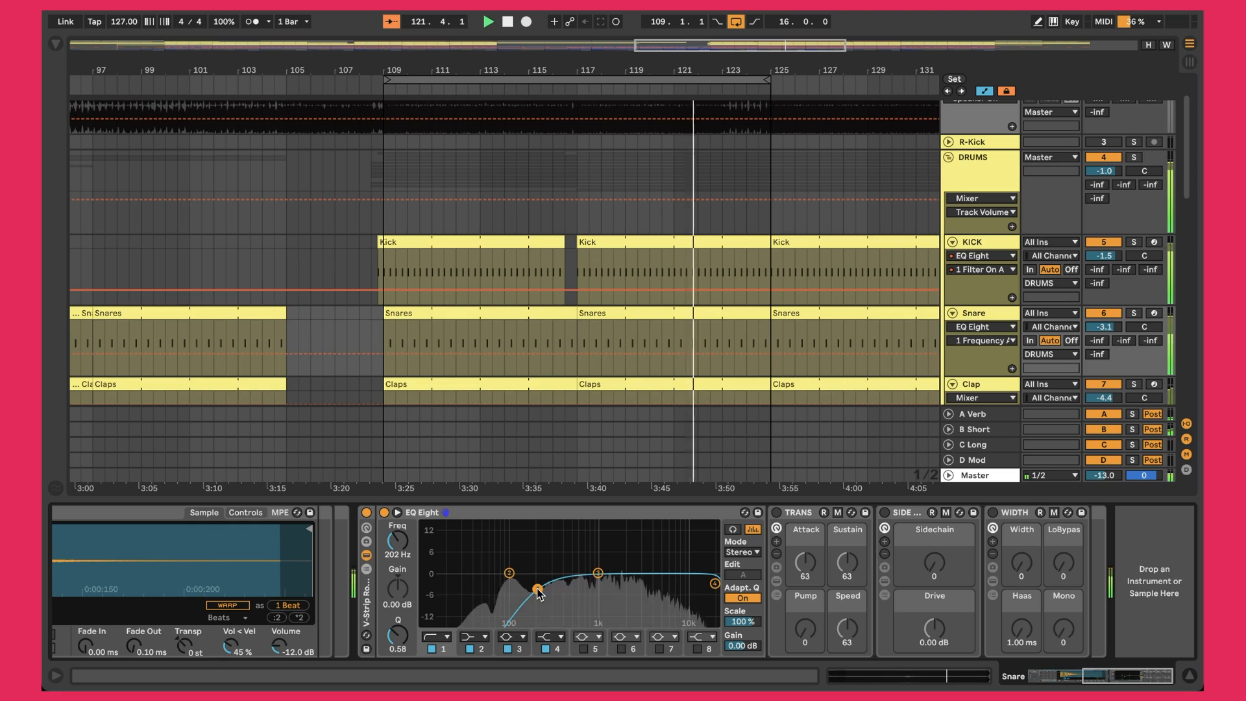
left_click_drag(714, 584, 624, 593)
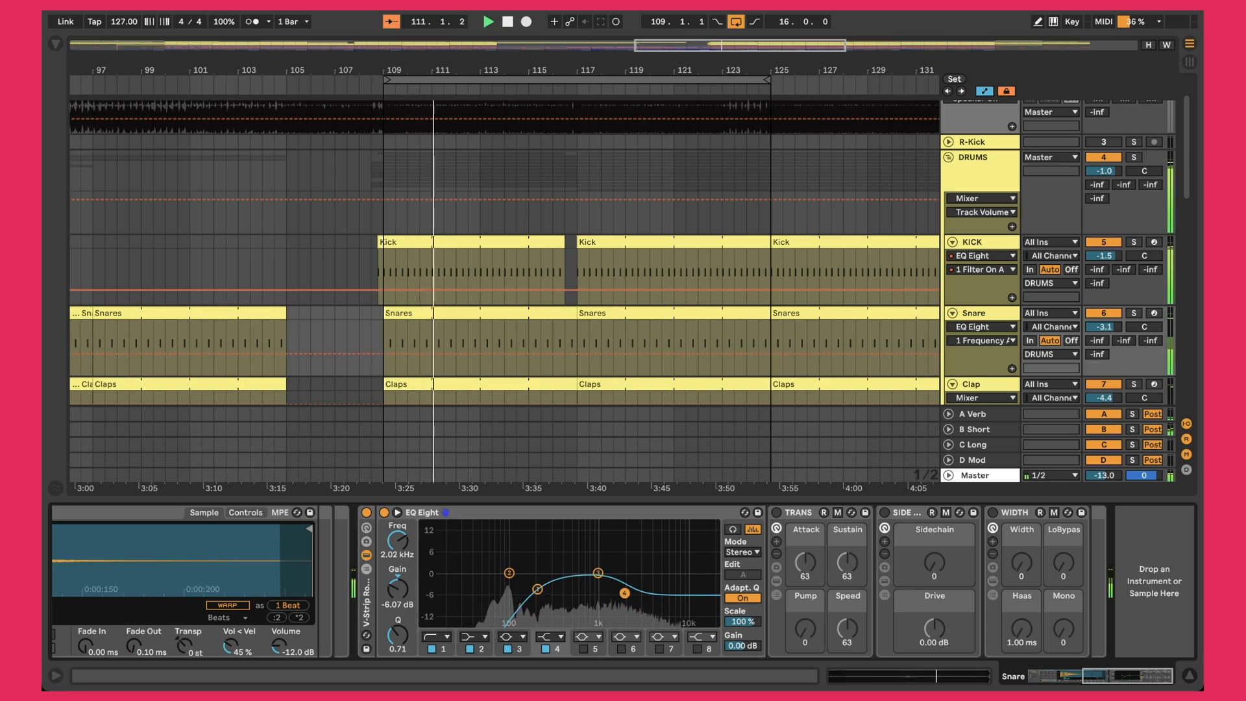
left_click_drag(624, 593, 706, 573)
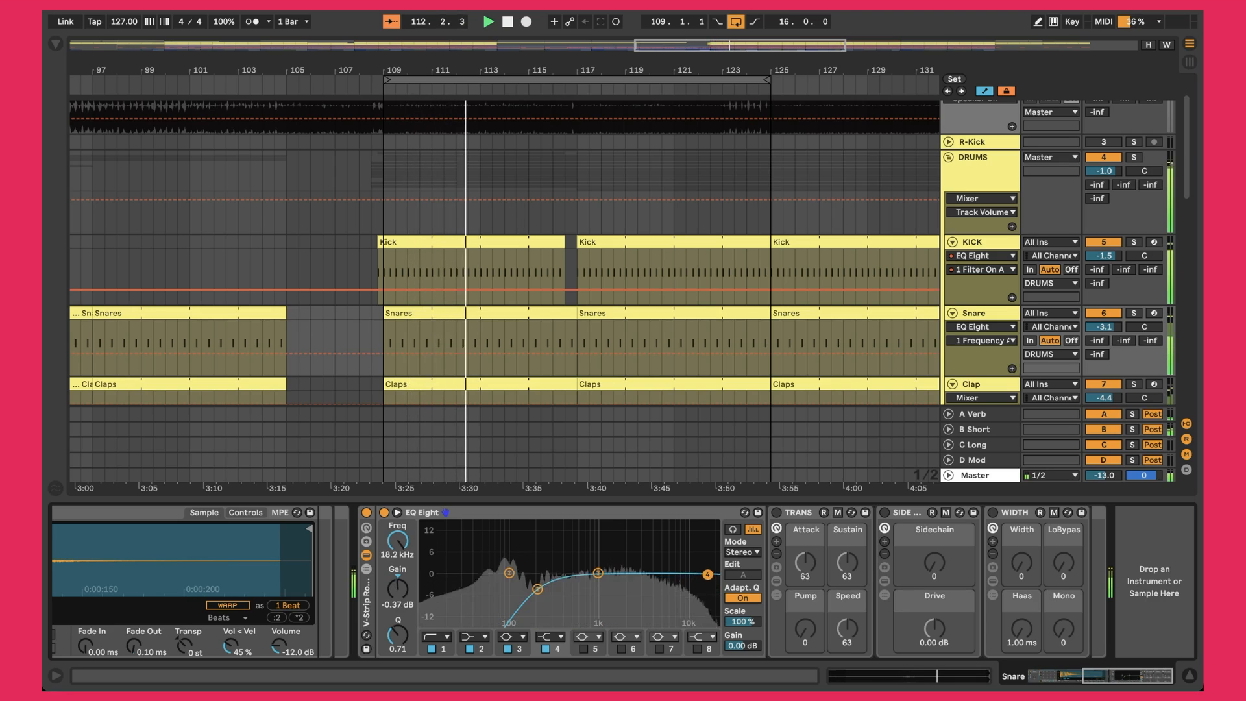
Step: Switch on the Snare's TRANS rack, inspect its kHs Transient Shaper plugin, and switch the rack off again
left_click(778, 512)
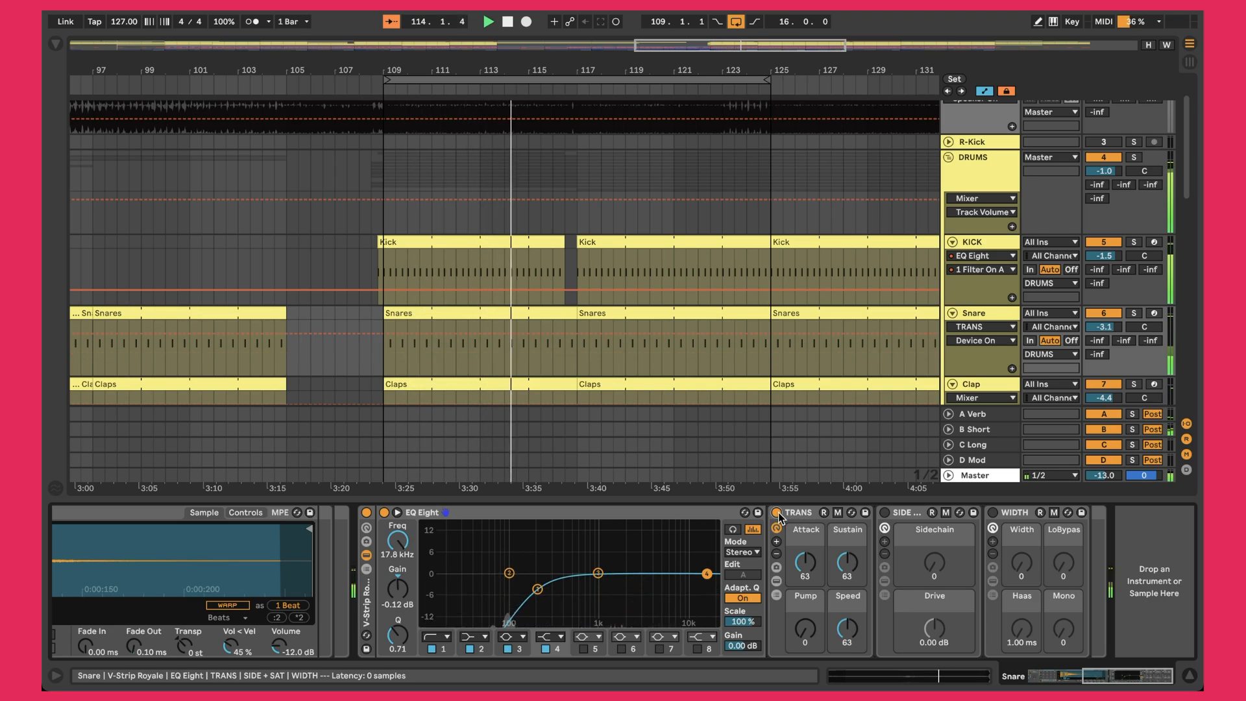
left_click(776, 580)
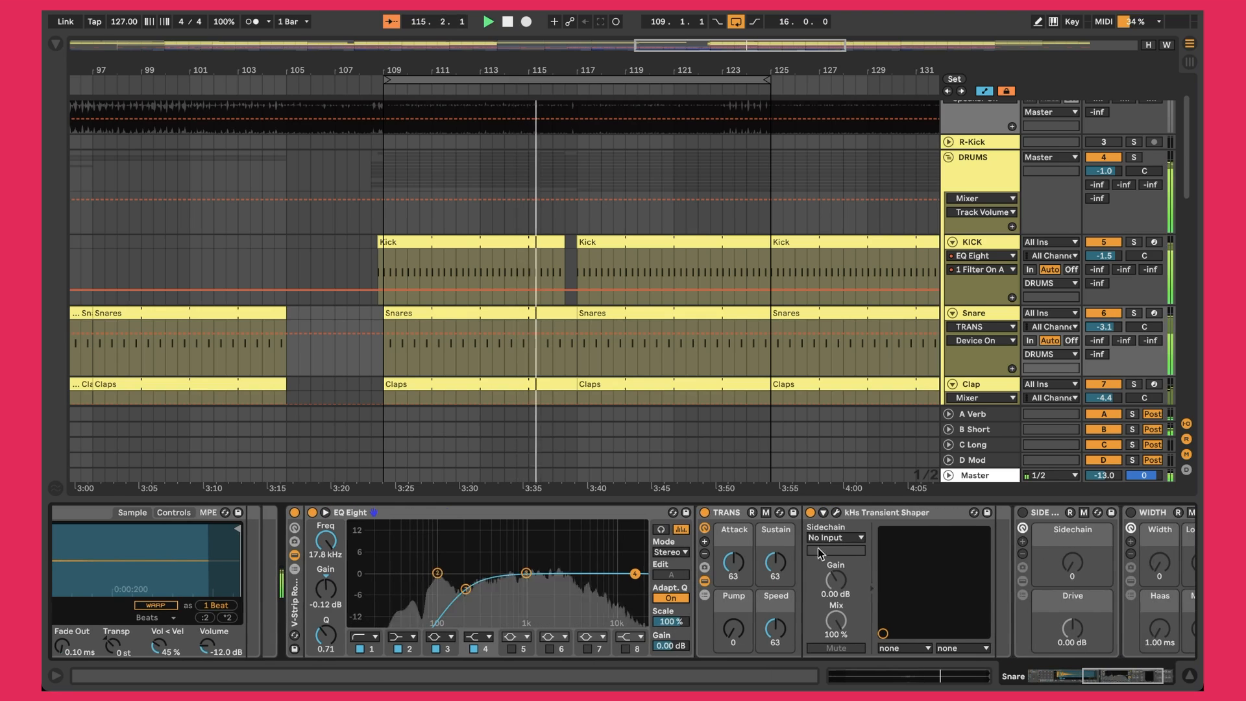
left_click(836, 512)
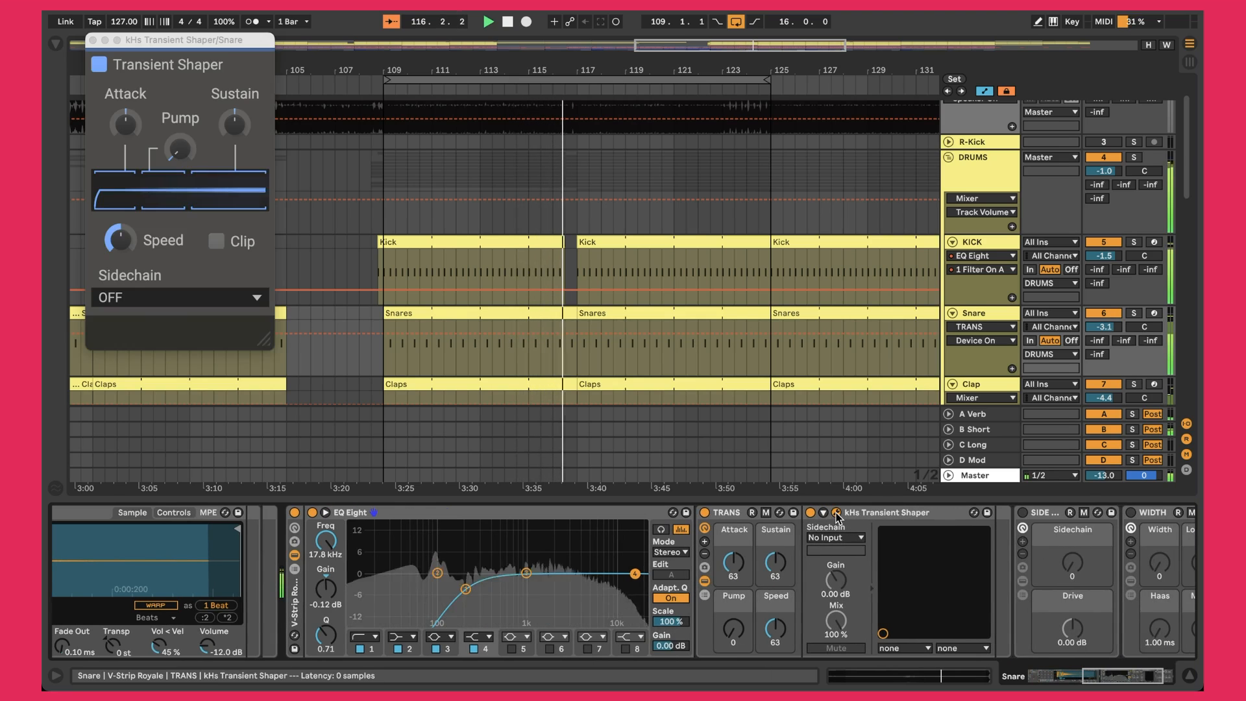
left_click(92, 40)
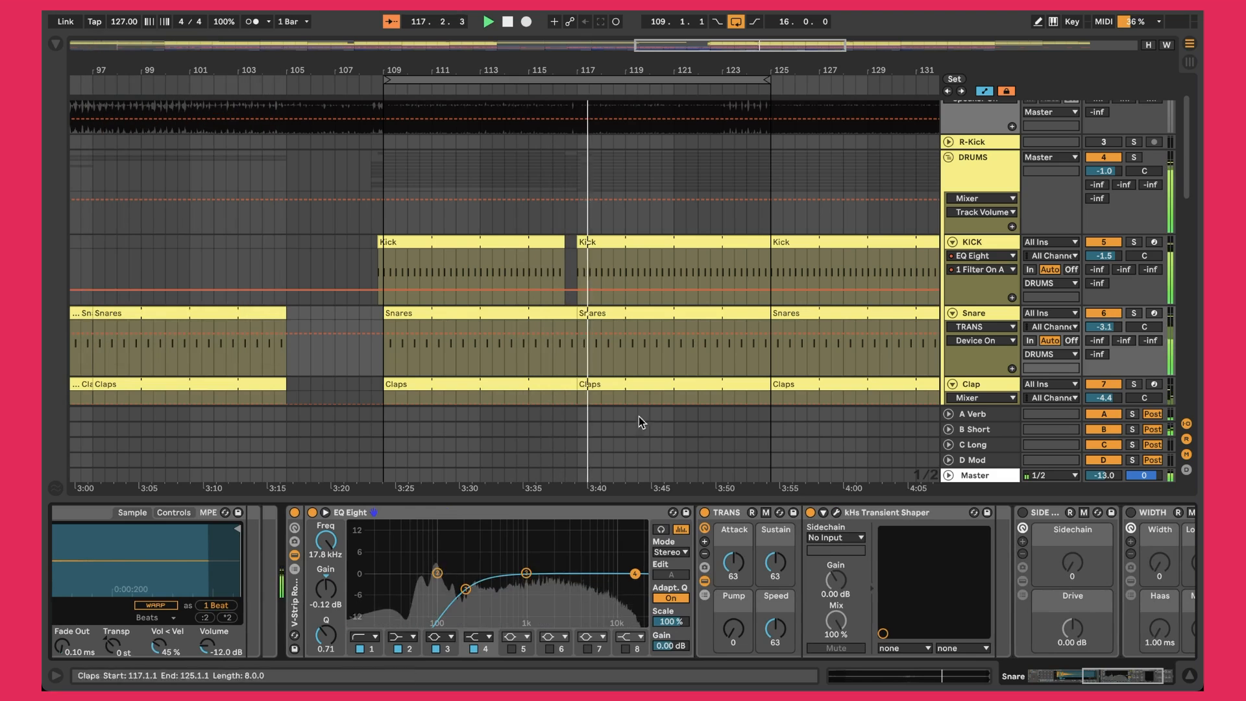
left_click(704, 581)
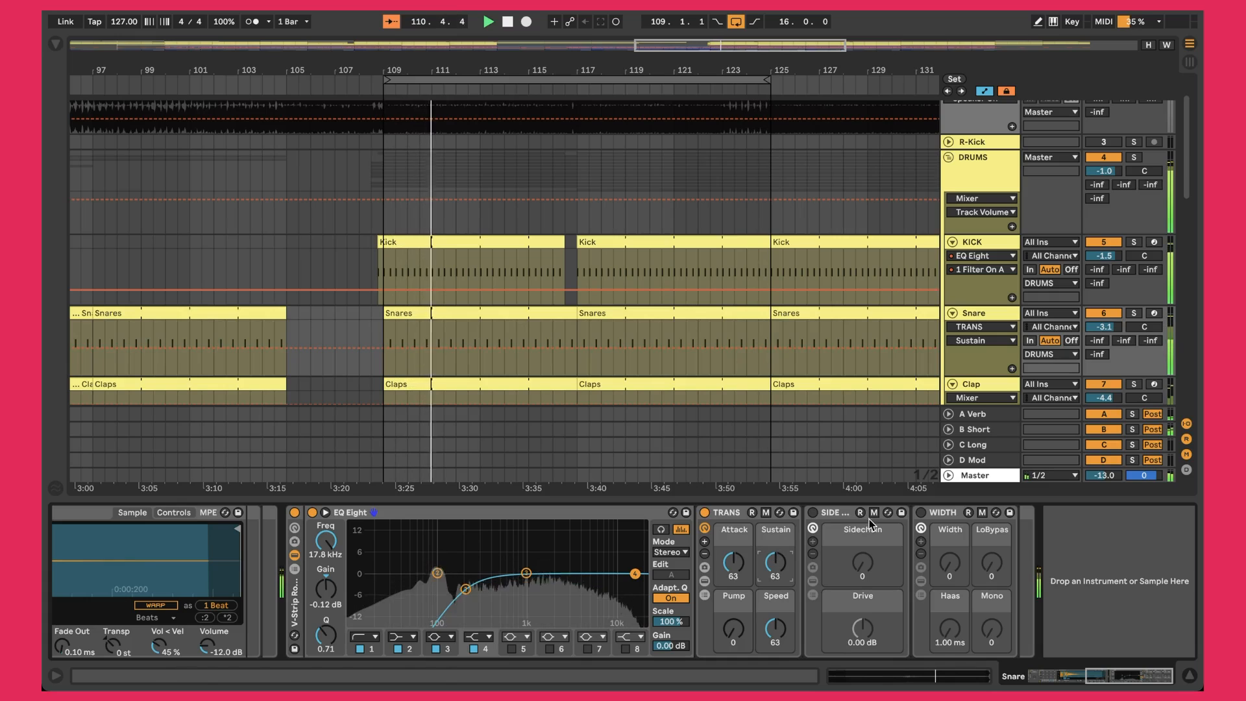
left_click(704, 512)
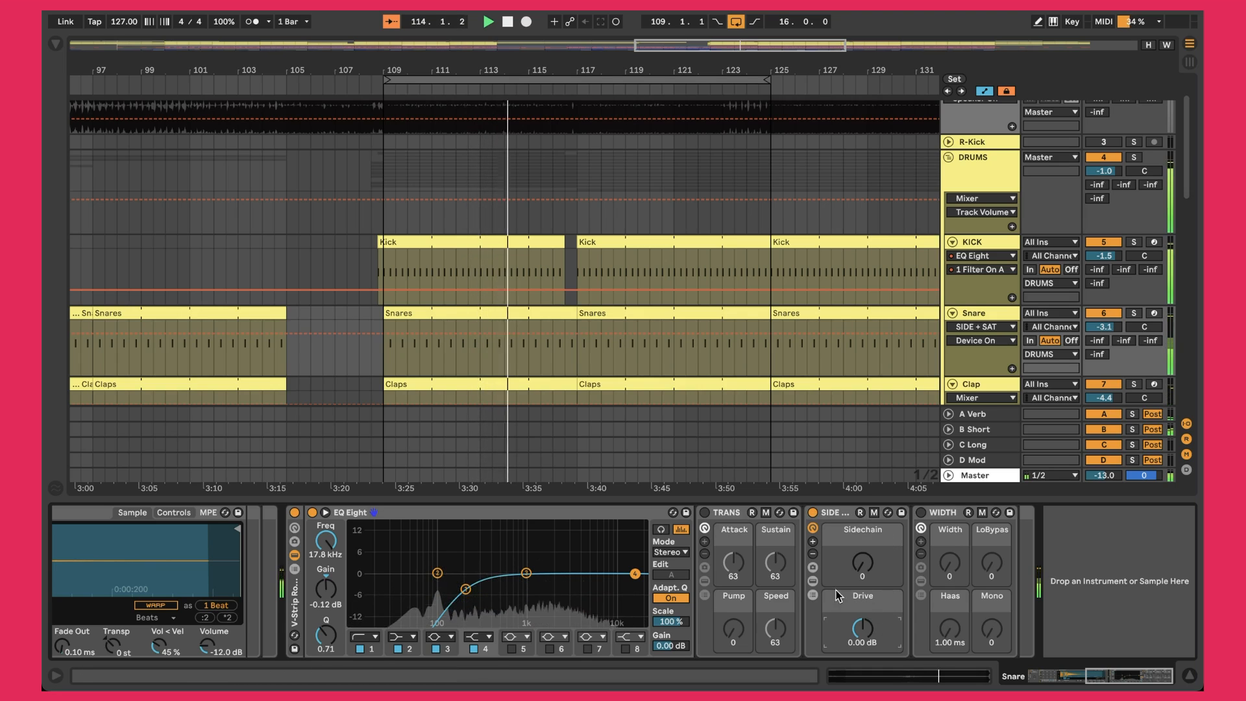
Step: With the Snare's SIDE + SAT rack active, review its Utility, Shaper and Saturator devices and its Drive control
left_click(812, 580)
scroll(874, 542, "down", 5)
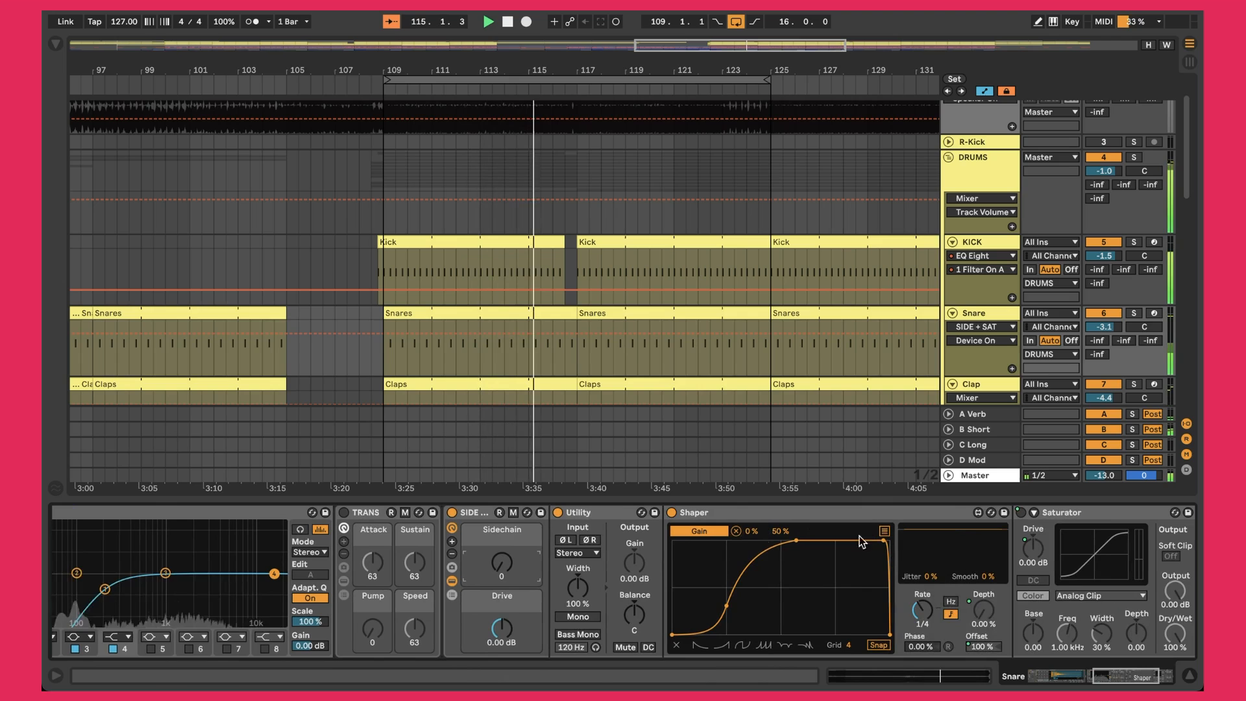
left_click(690, 512)
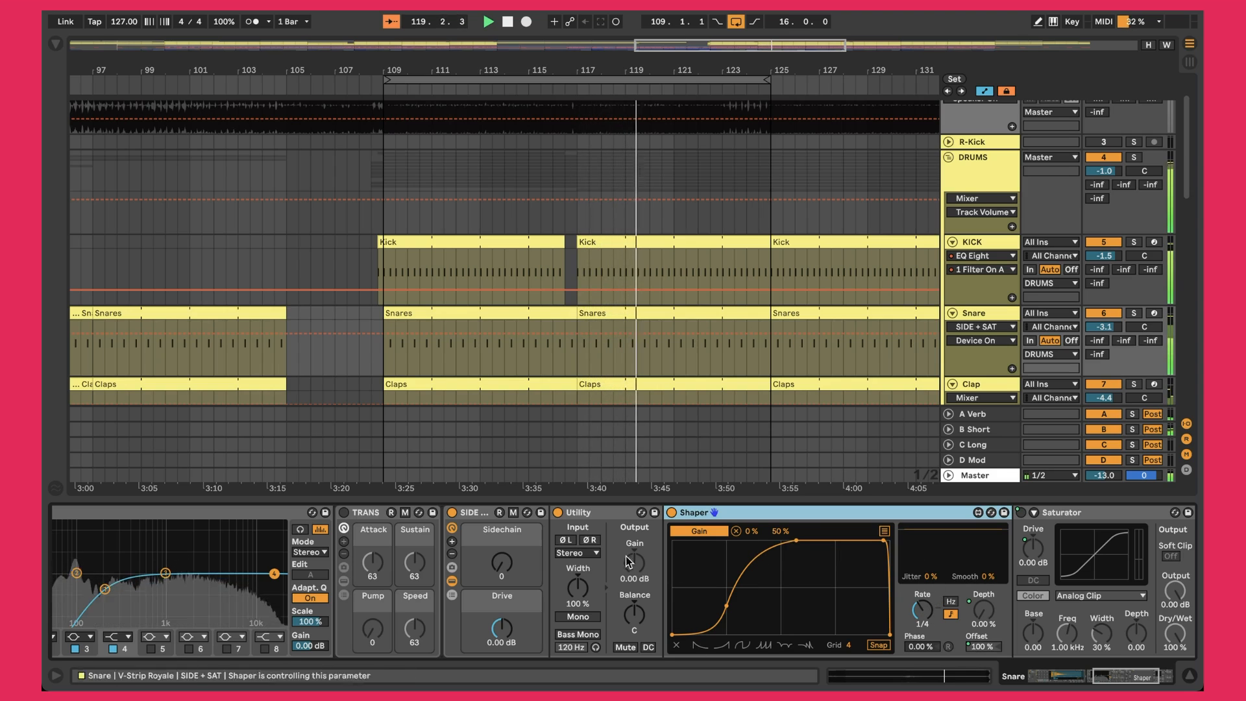
left_click(452, 581)
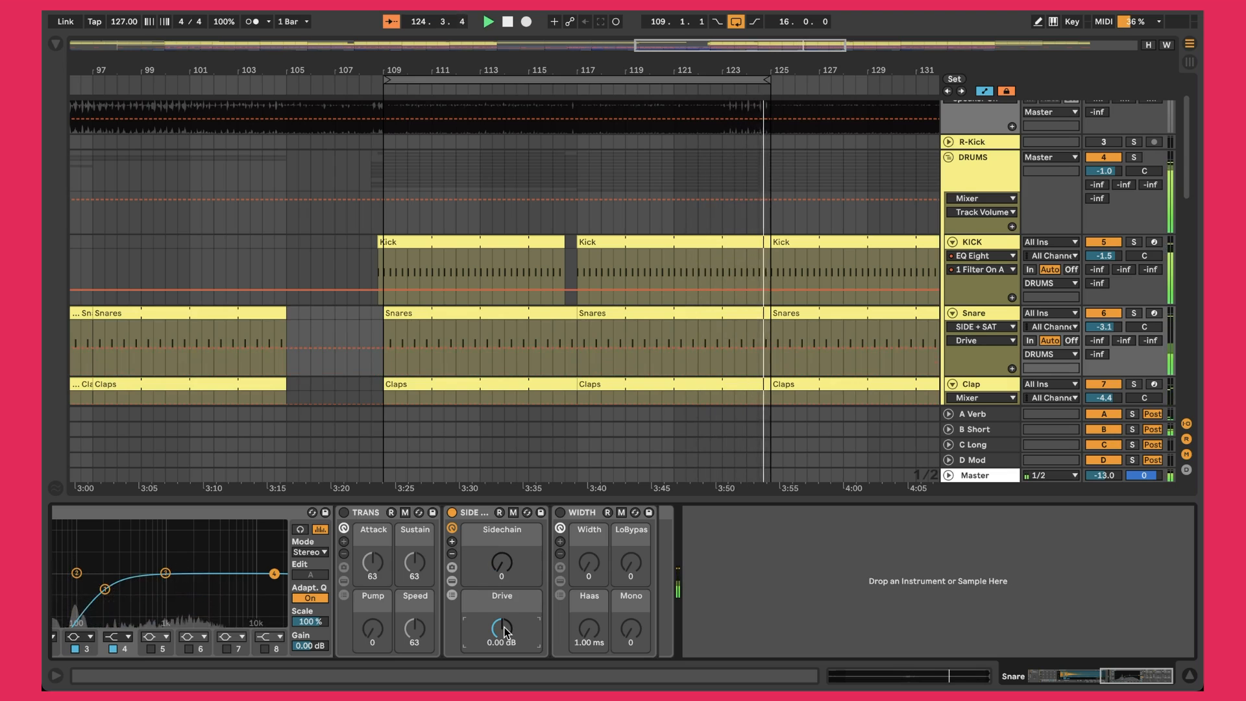
left_click(452, 581)
left_click(452, 581)
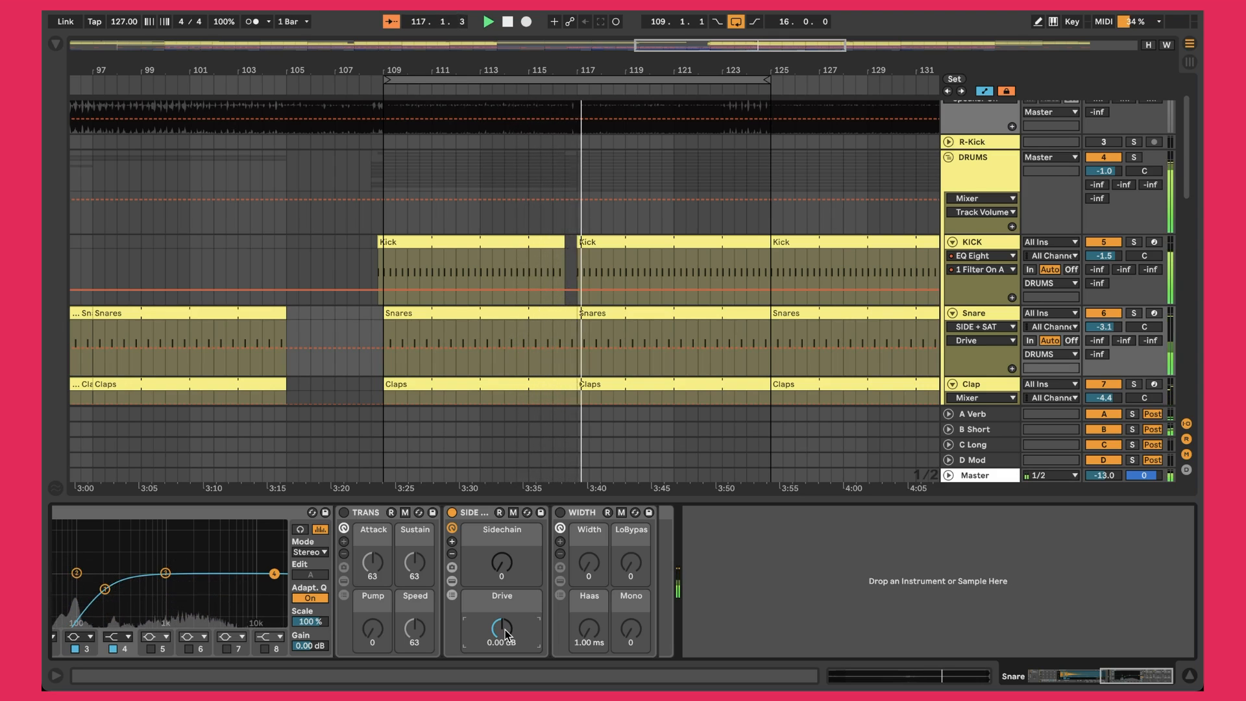
Step: Switch on the Snare's WIDTH rack, inspect its Wider plugin, and leave the rack switched off with its devices hidden
left_click(560, 512)
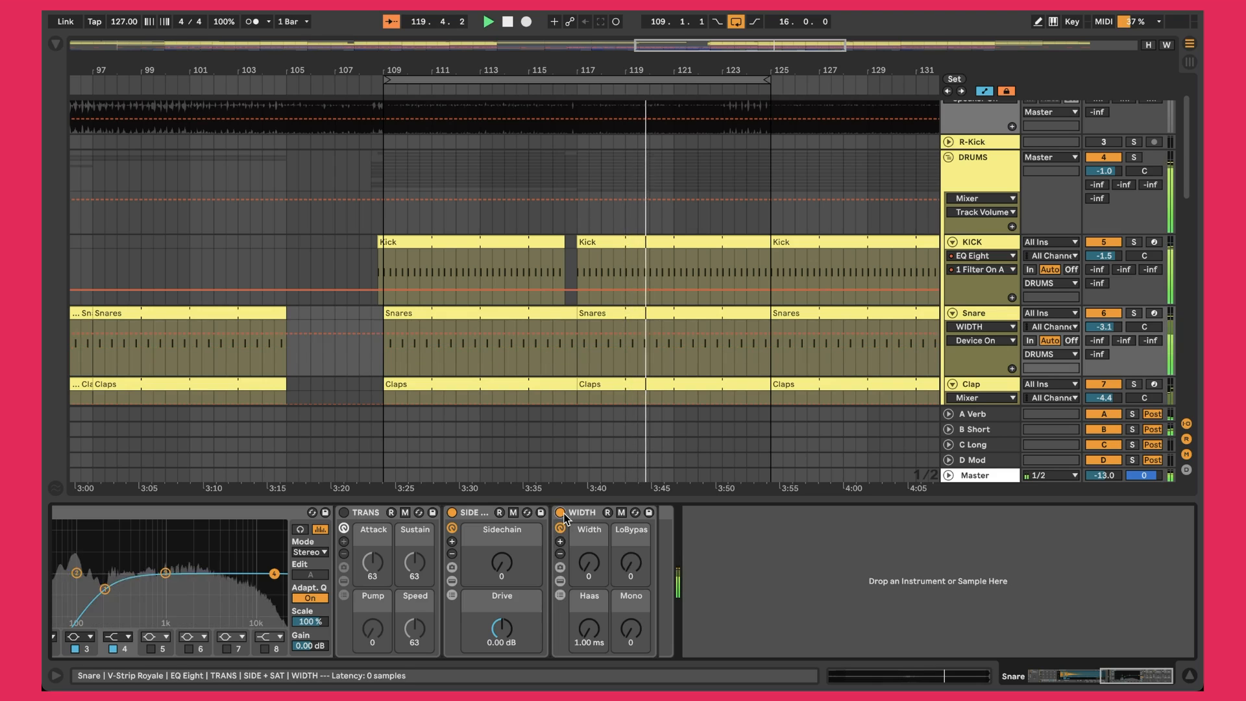
left_click(560, 580)
left_click(693, 512)
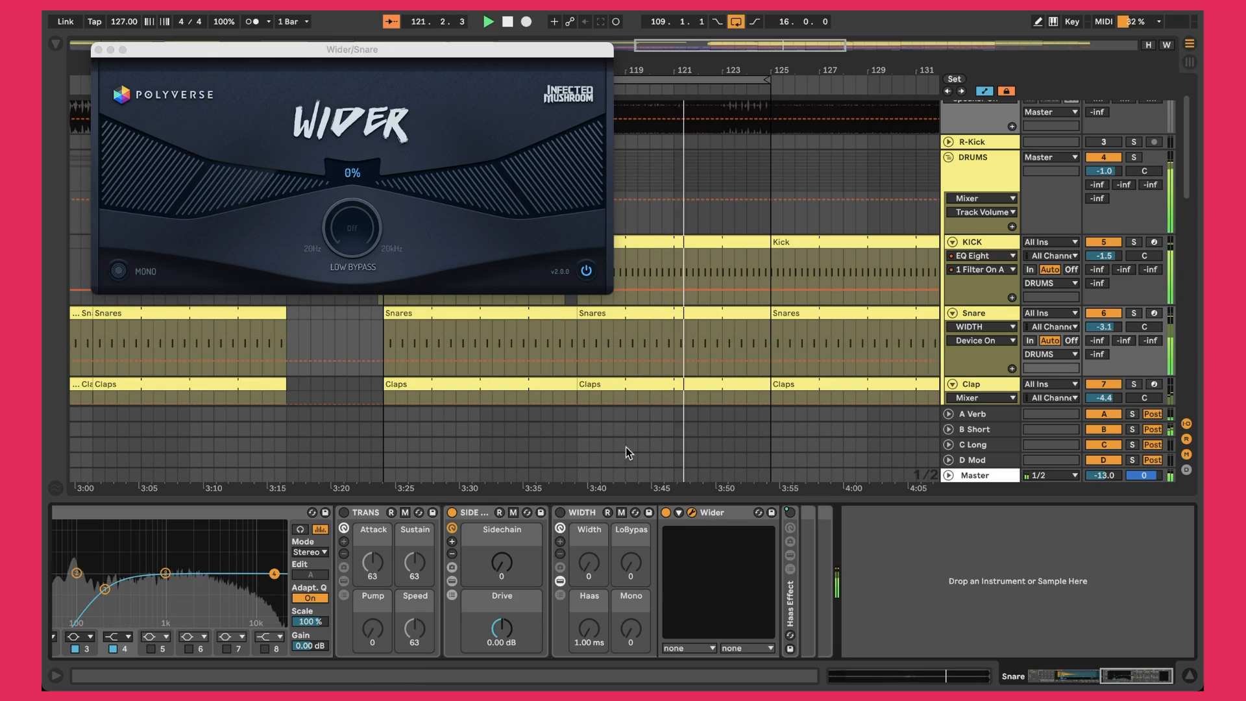
left_click(98, 50)
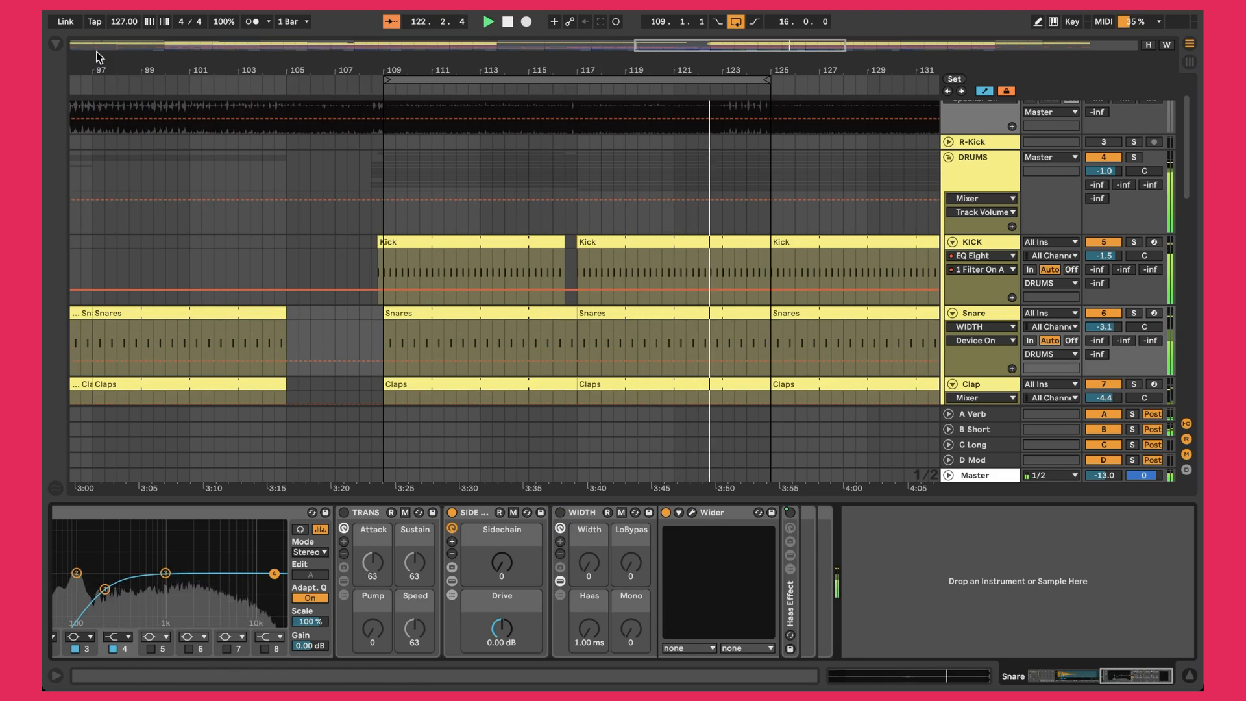
left_click(560, 581)
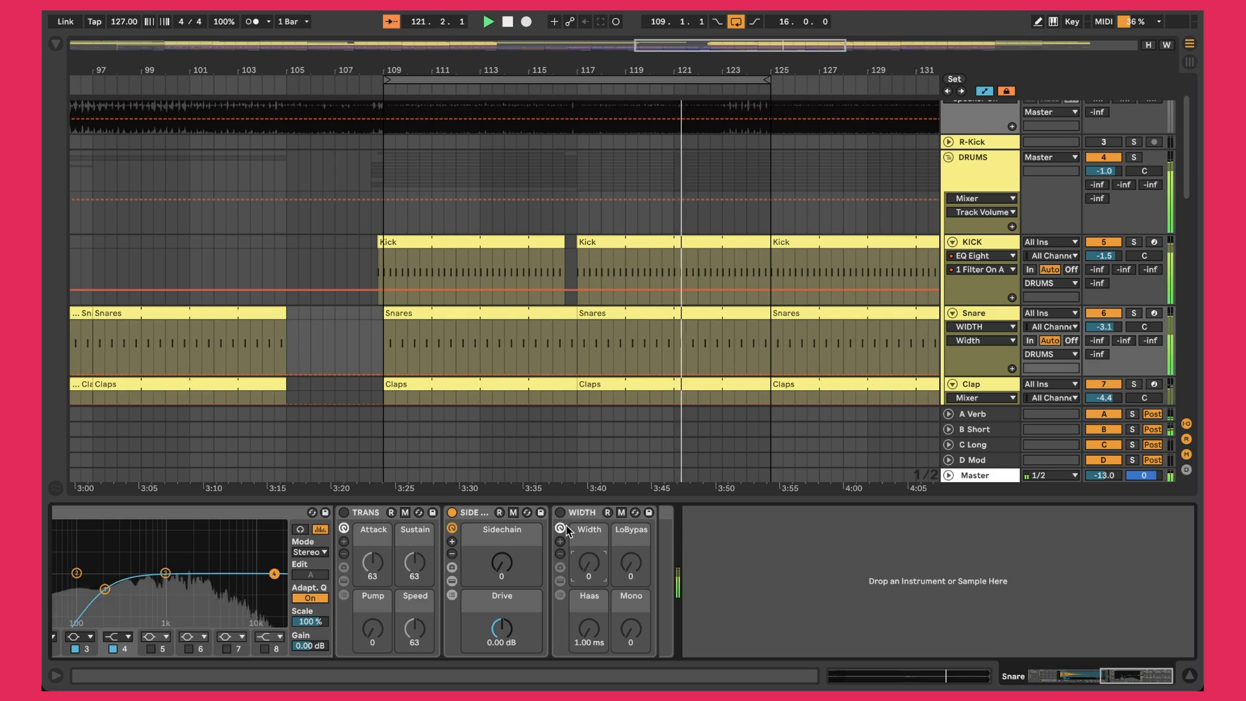
Step: Compare the KICK track's sampler and effects with the Snare's, and review the Clap track's EQ Eight, TRANS and WIDTH settings
scroll(568, 530, "left", 5)
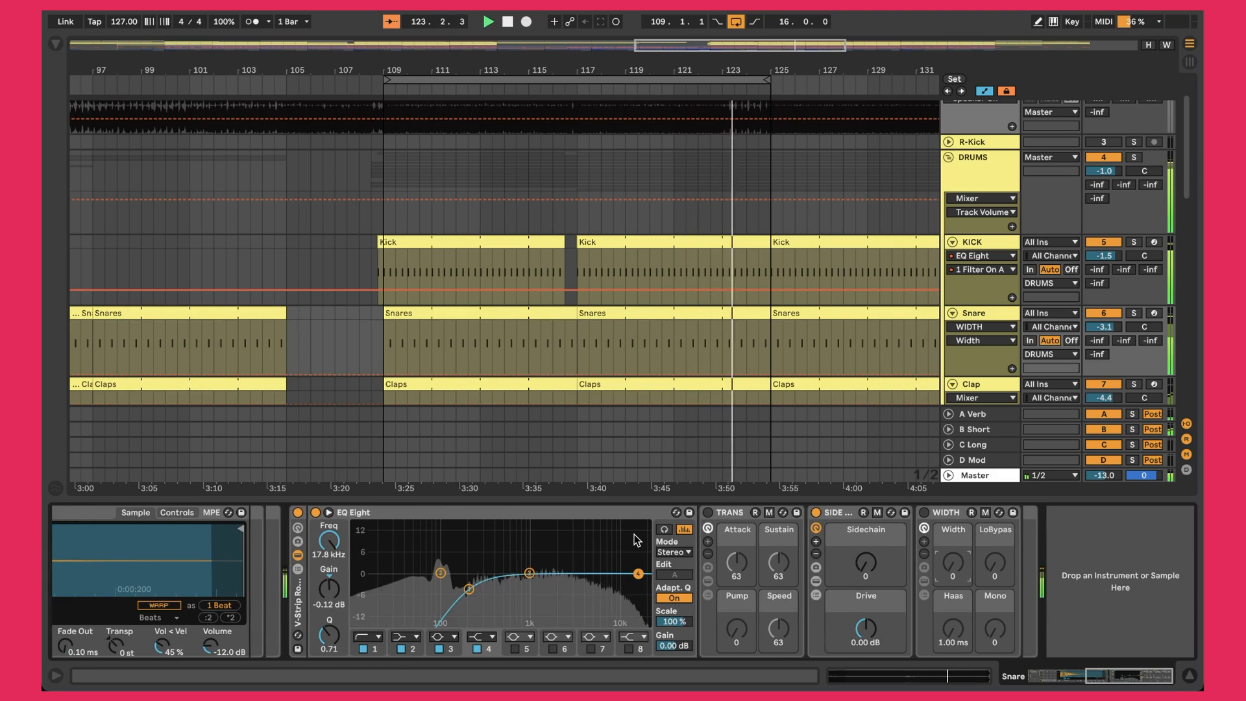
left_click(972, 241)
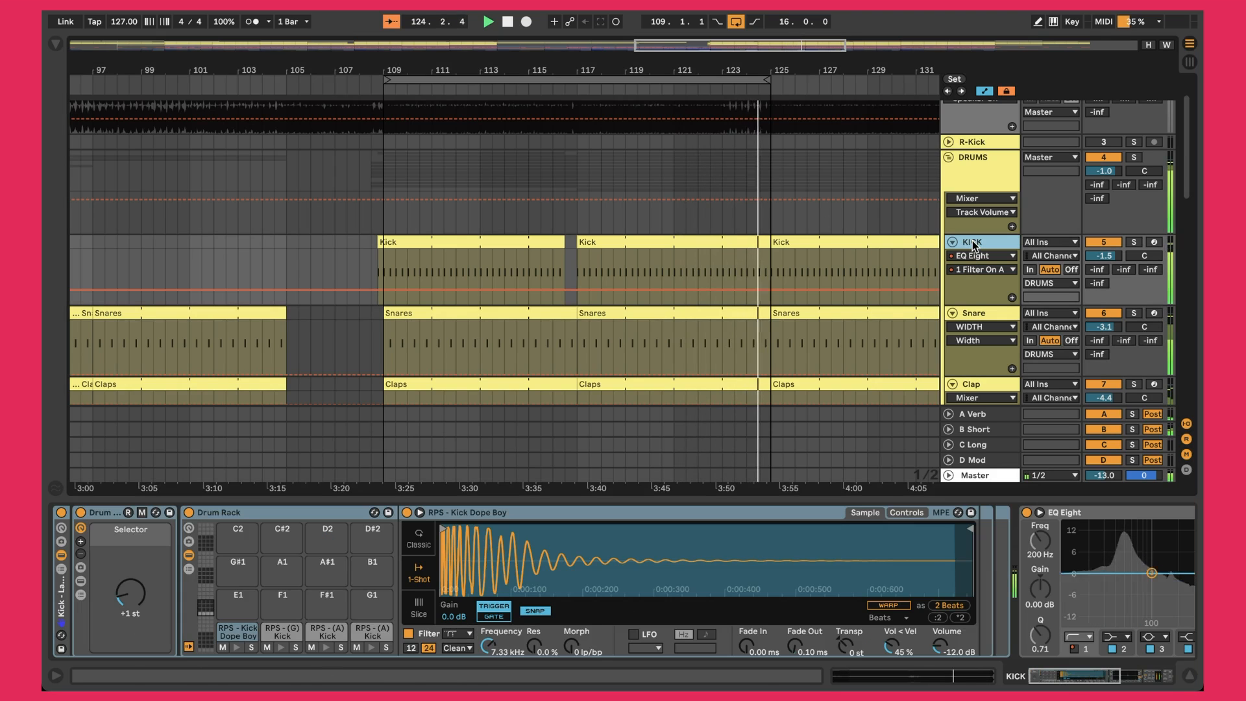
scroll(827, 560, "right", 8)
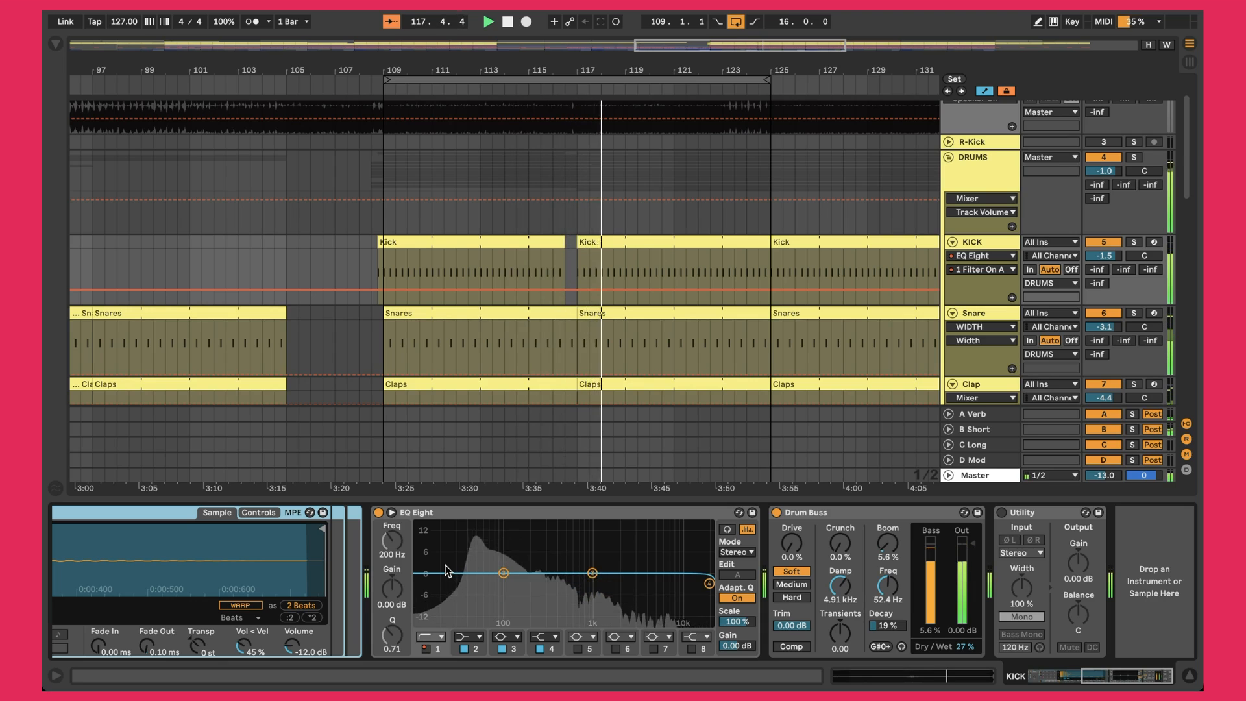
left_click(980, 314)
left_click(983, 242)
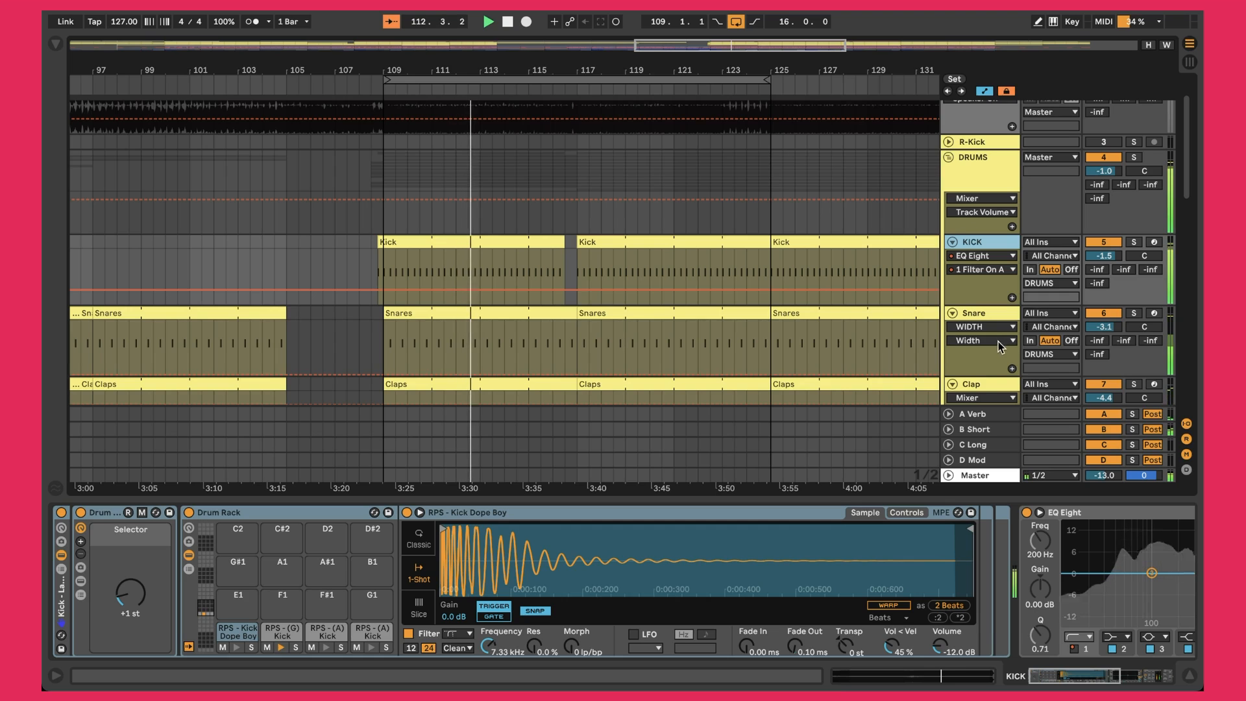
left_click(971, 384)
scroll(826, 589, "right", 5)
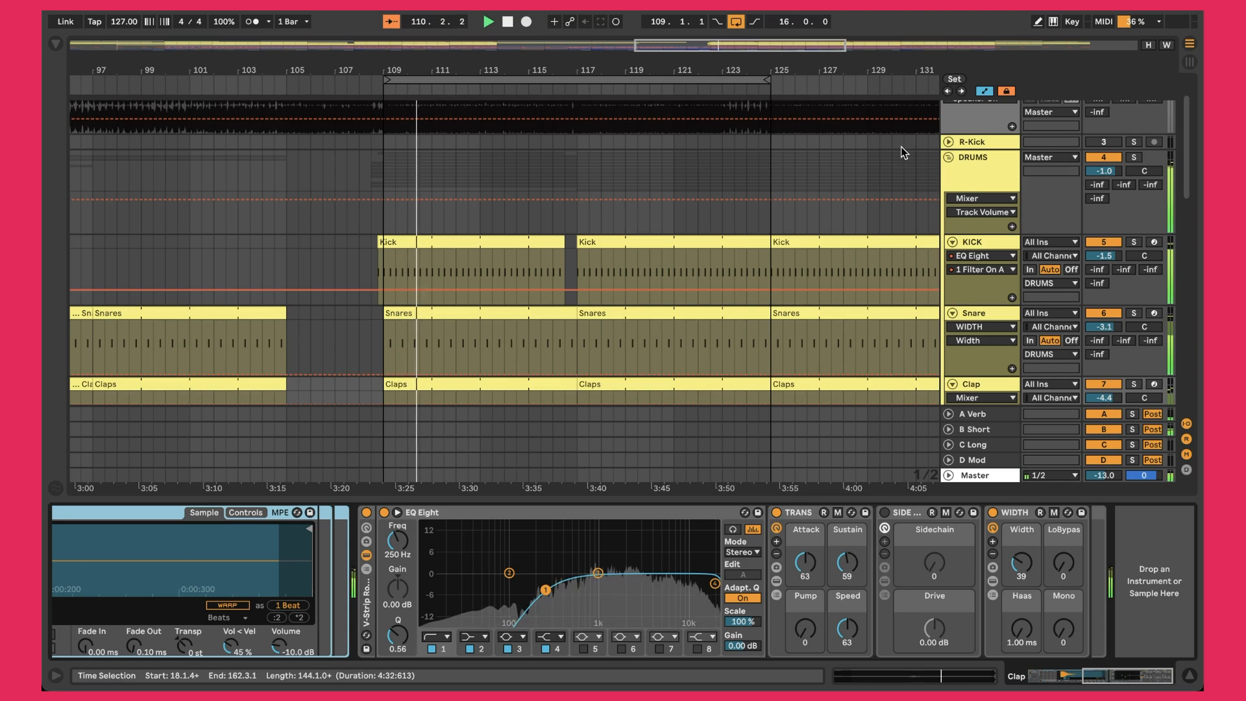
Step: Fold the DRUMS group, show the BASS group's device chain and reactivate BASS
left_click(946, 158)
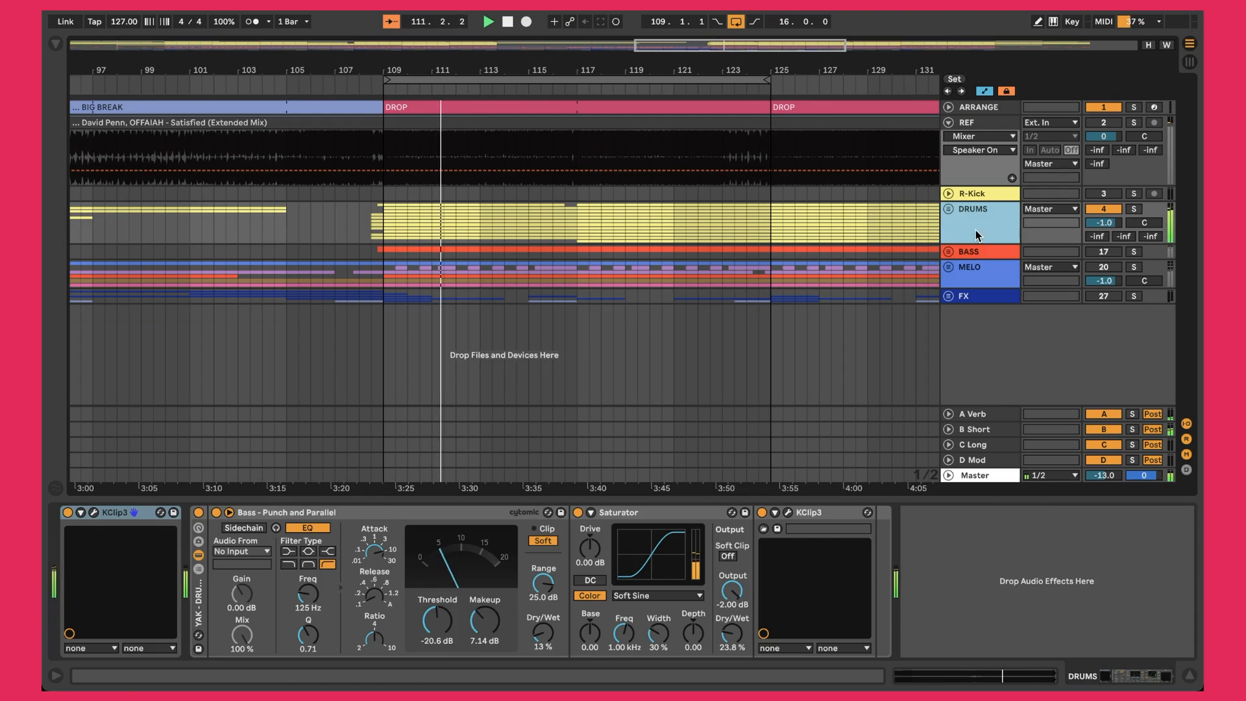
left_click(1015, 255)
left_click(1105, 253)
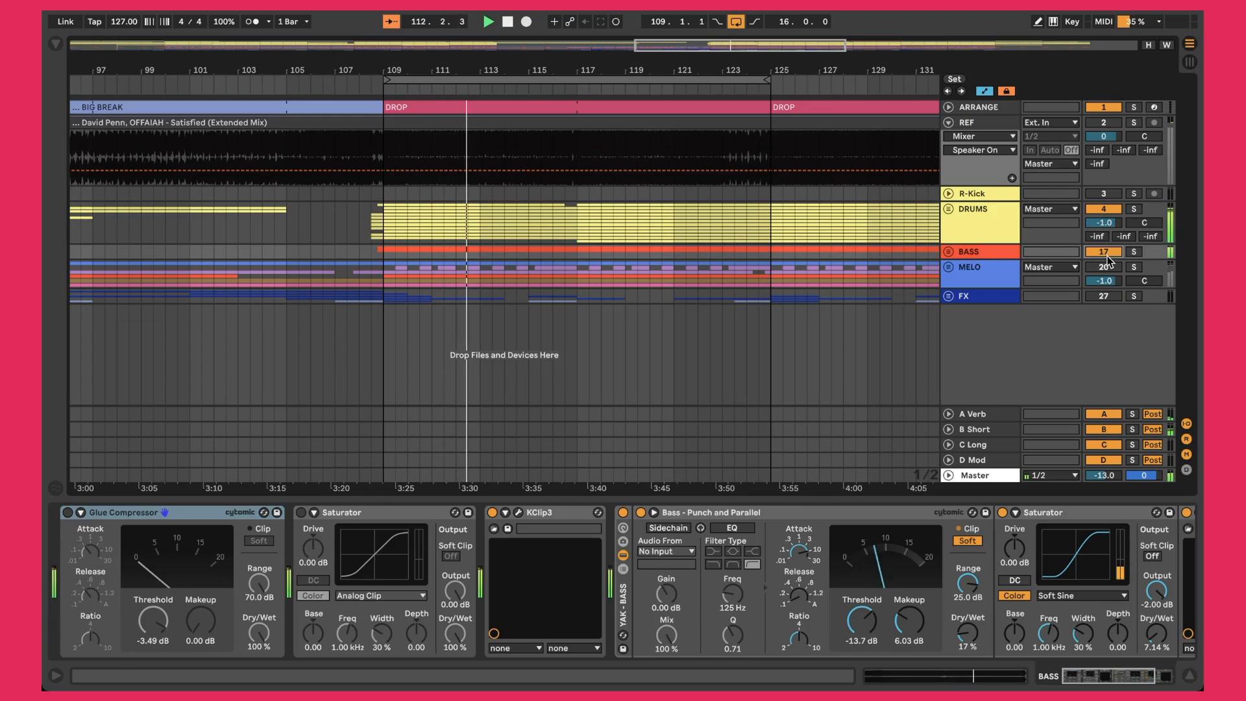
Step: Reactivate the MELO and FX groups, and compare the device chains on the DRUMS, BASS and MELO groups
left_click(1107, 268)
left_click(1102, 296)
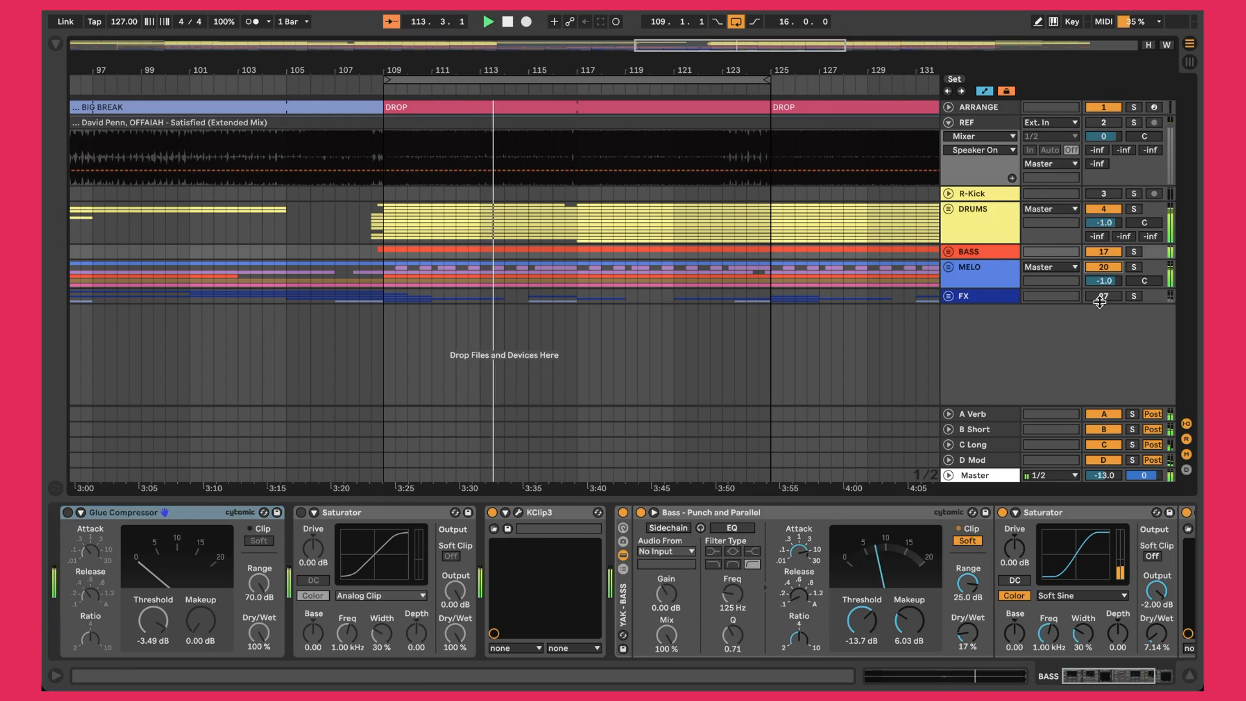
left_click(993, 217)
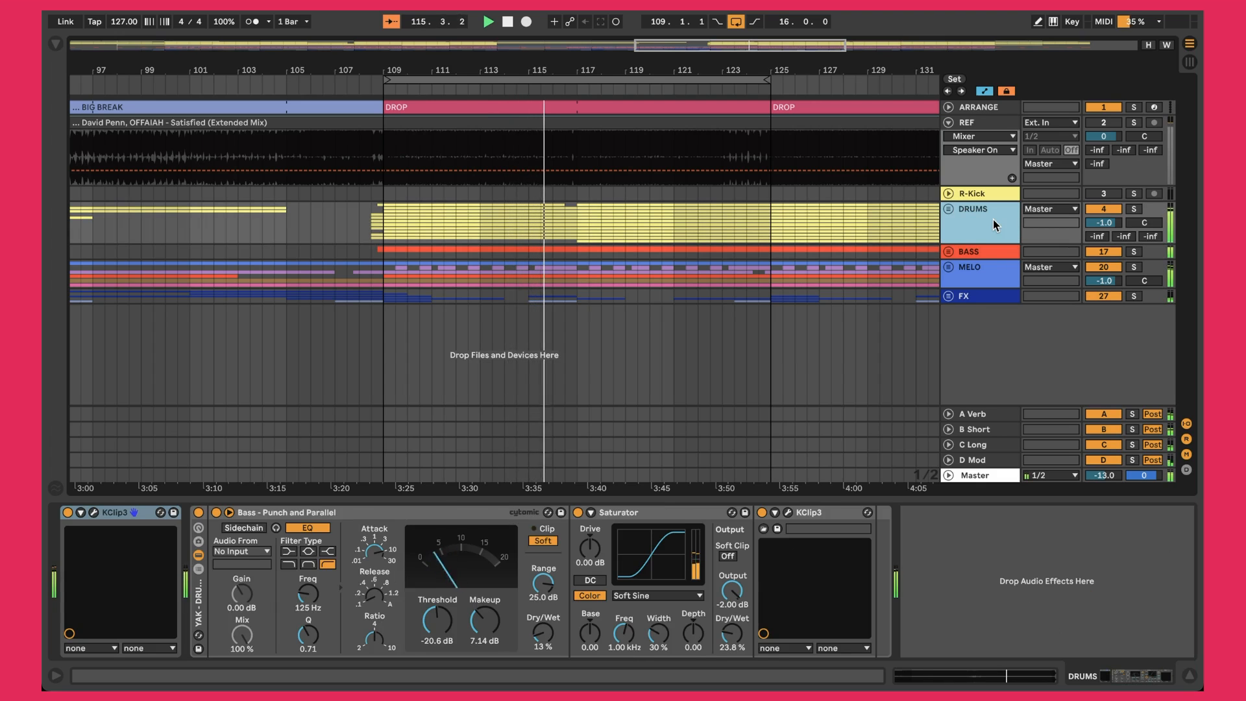
left_click(987, 251)
left_click(990, 274)
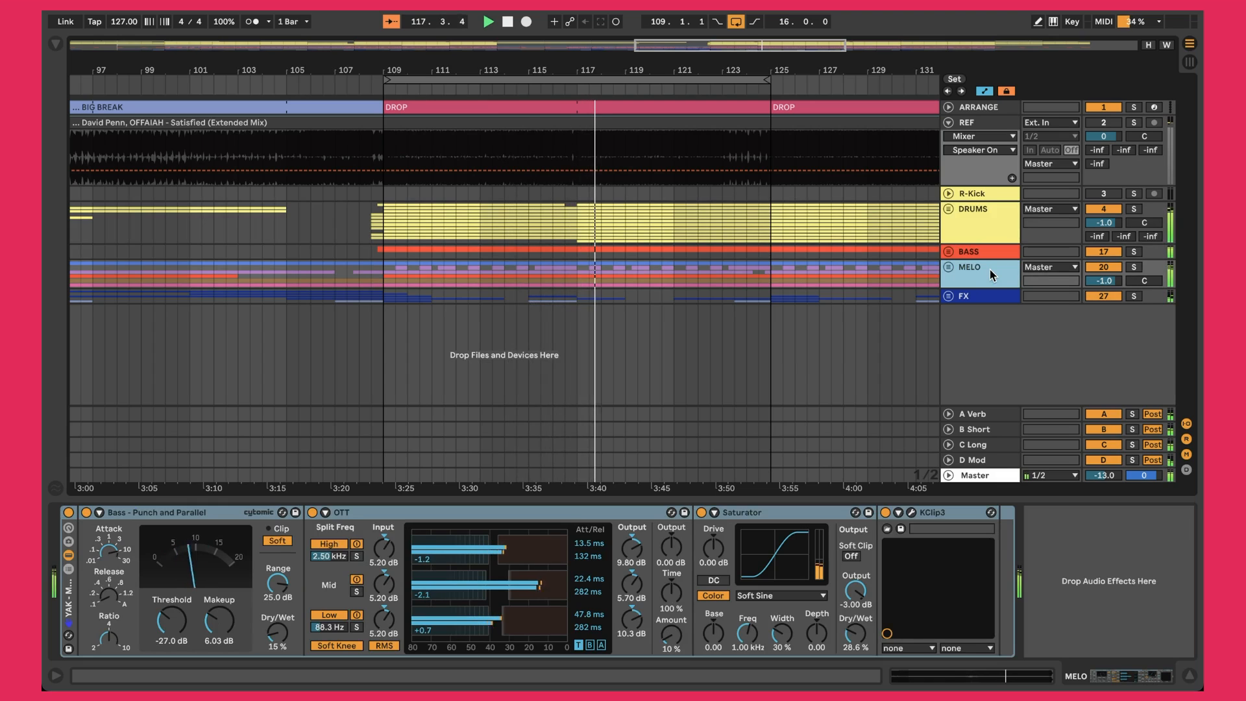
Step: Unfold the BASS group, show the Subs track's V-Sub 2 rack and solo BASS
left_click(948, 252)
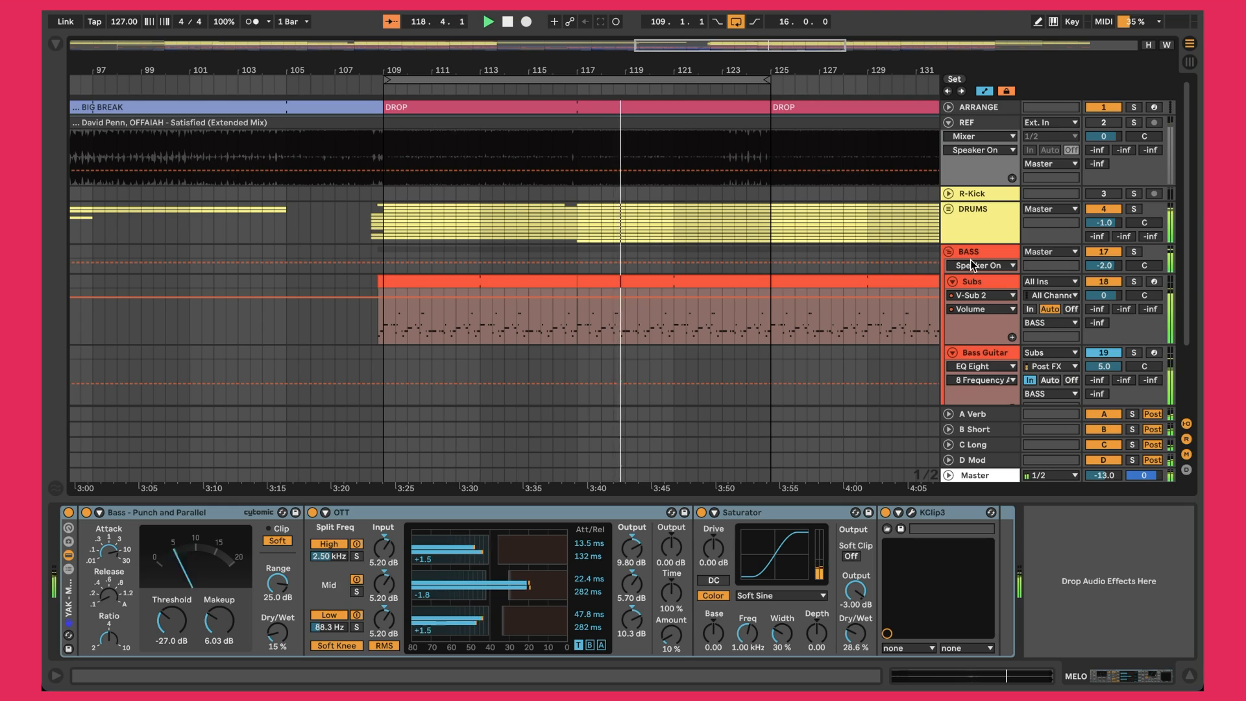
left_click(947, 252)
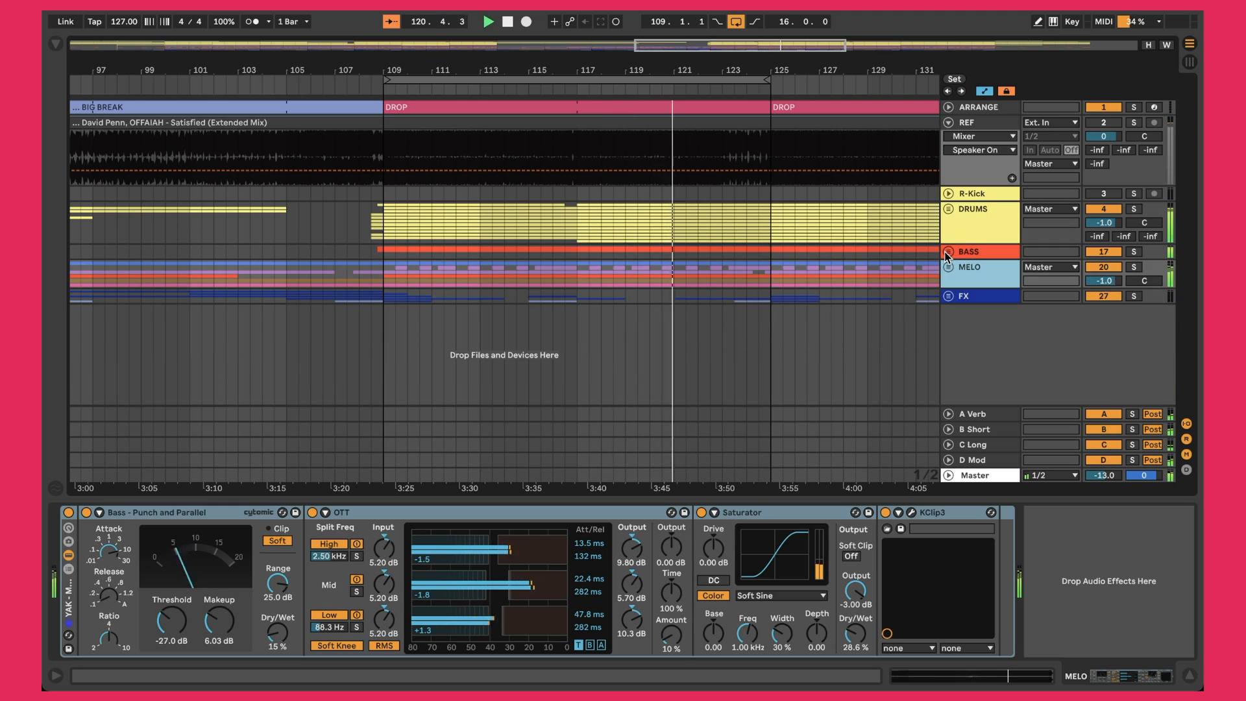
left_click(948, 252)
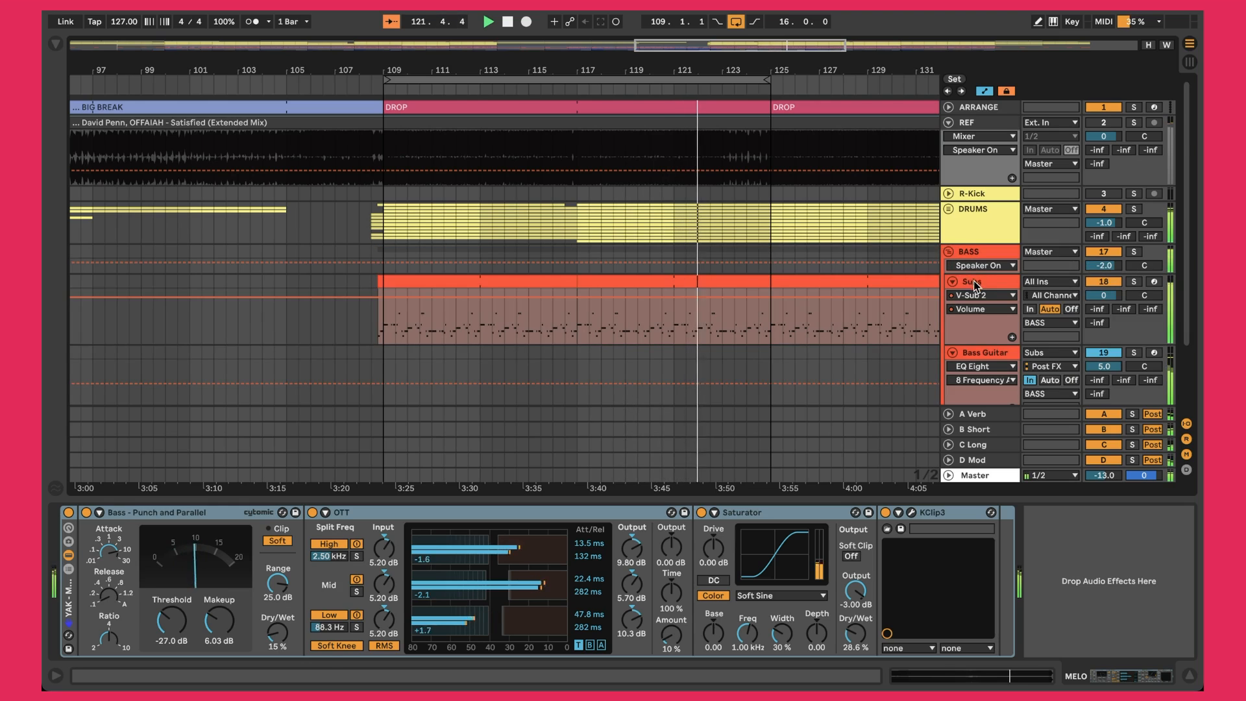
left_click(975, 283)
left_click(1135, 252)
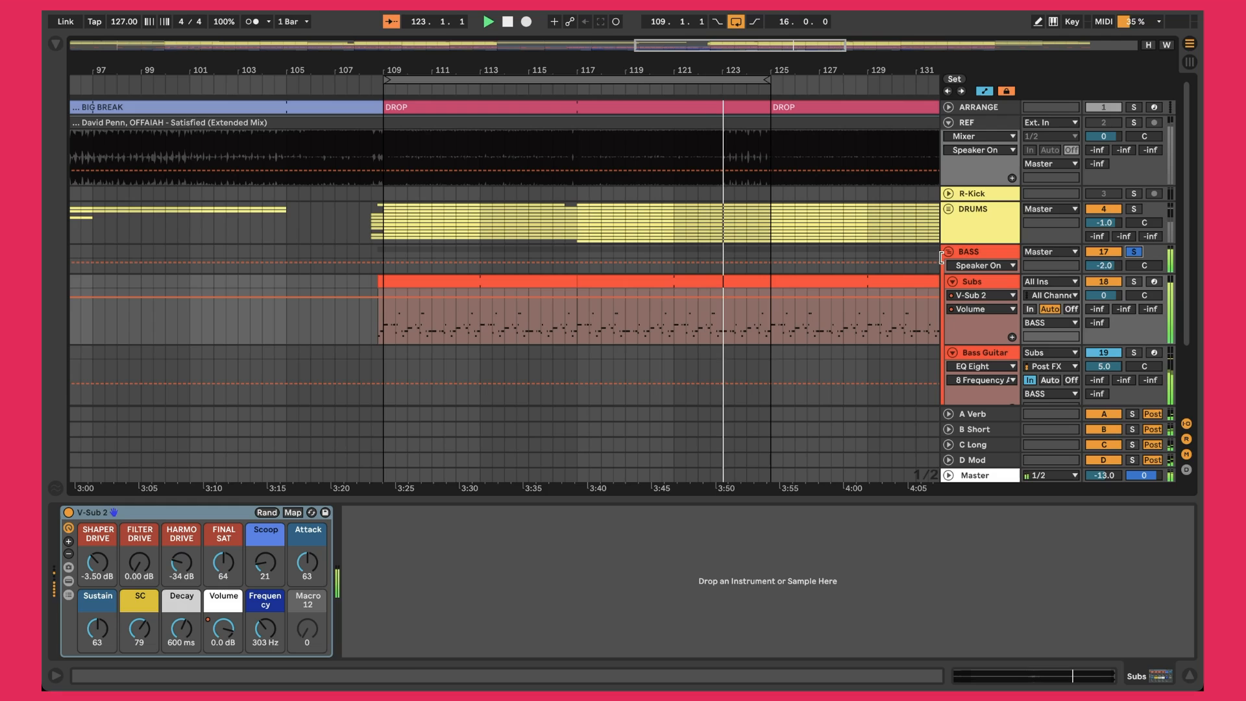
Step: Compare the devices on the Subs and Bass Guitar tracks, and return to the BASS group's device chain
scroll(897, 278, "down", 3)
left_click(988, 208)
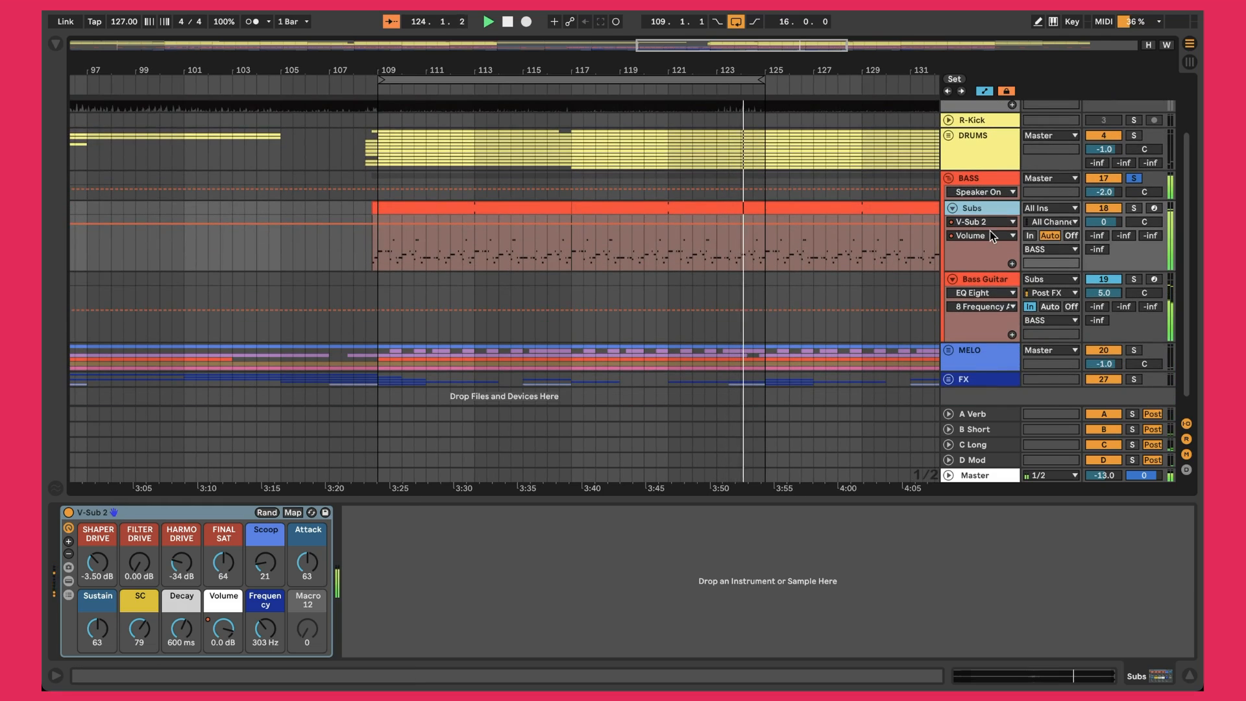
left_click(997, 279)
left_click(985, 211)
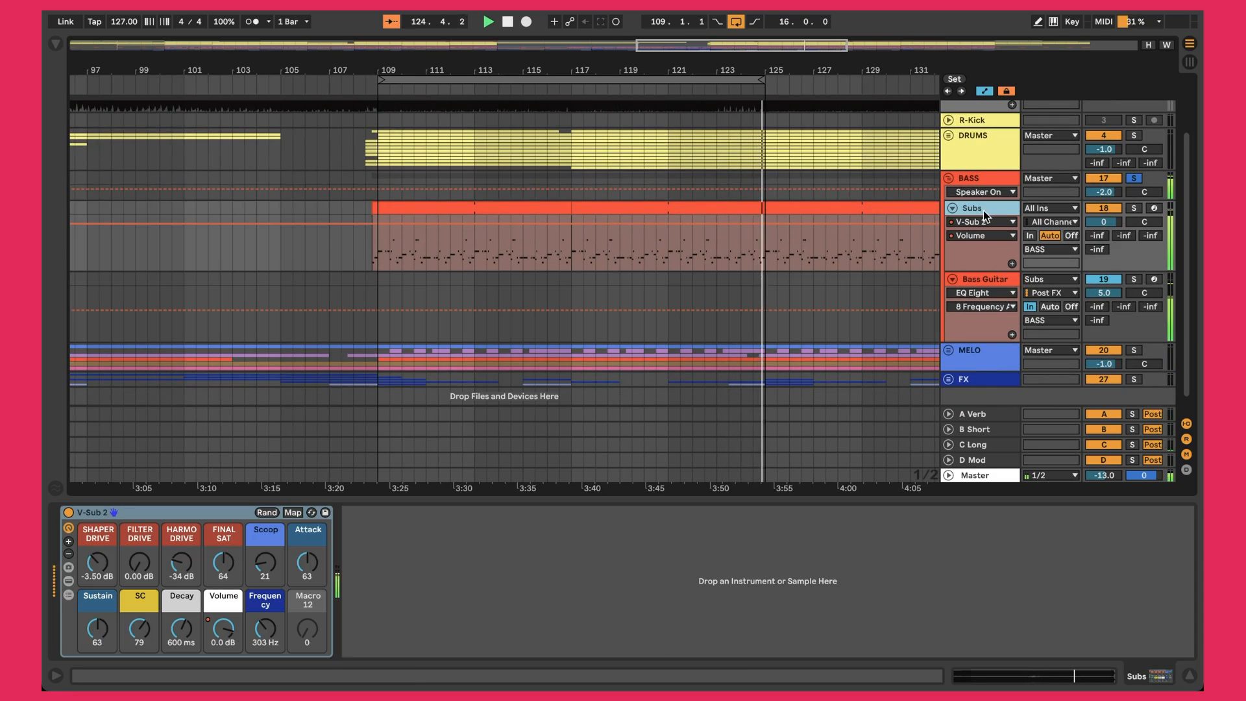
left_click(984, 279)
left_click(973, 246)
left_click(967, 214)
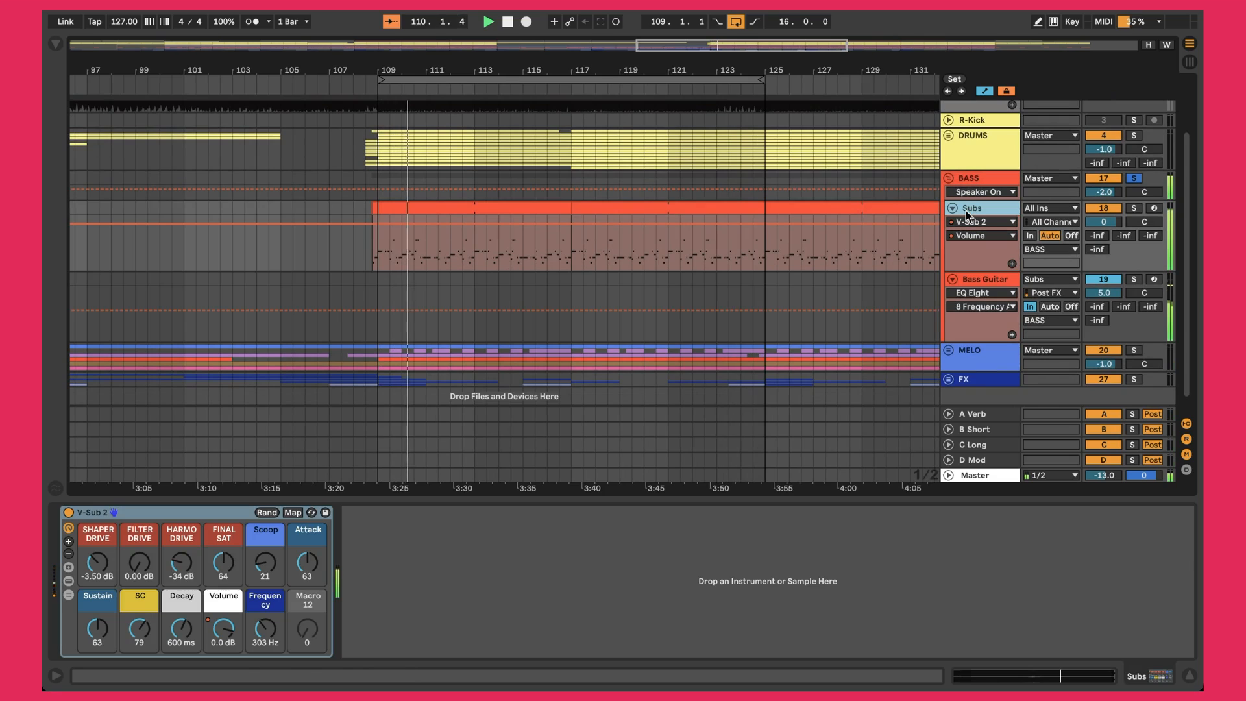
left_click(449, 197)
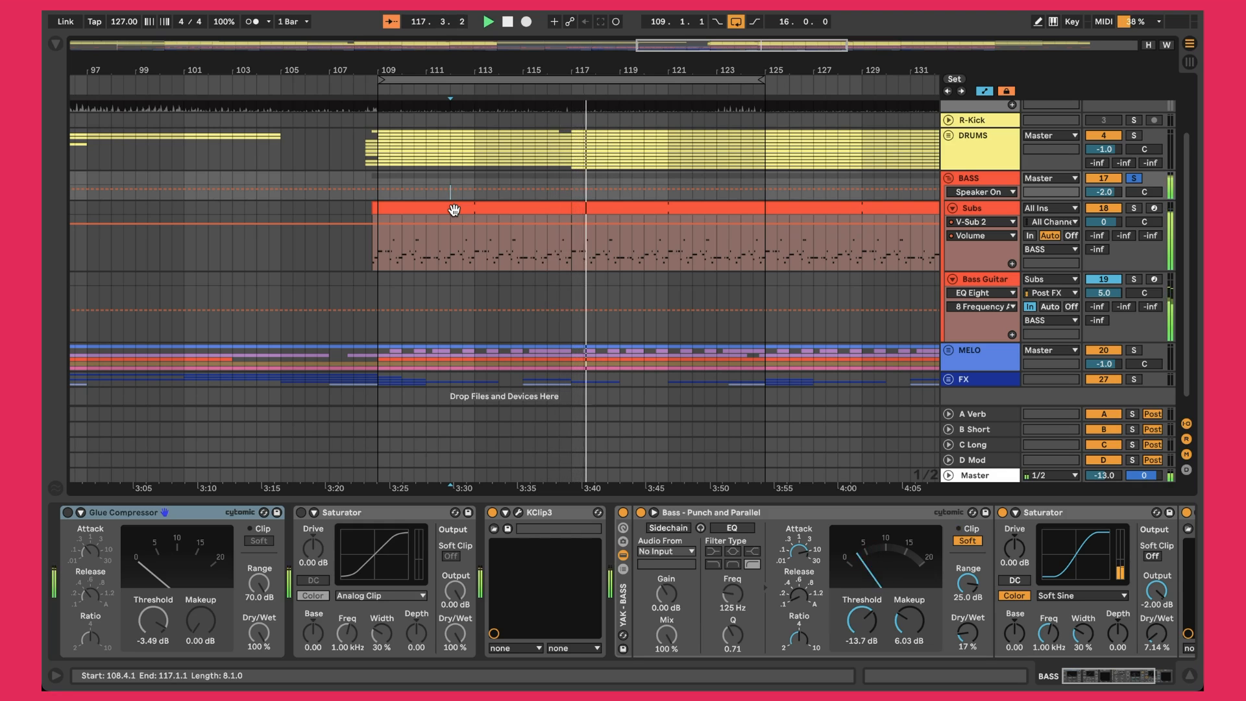
Step: Solo the DRUMS and BASS groups together, and review the Subs and Bass Guitar device chains against the drums
left_click(1136, 182)
left_click(1133, 135)
left_click(1133, 177, "ctrl")
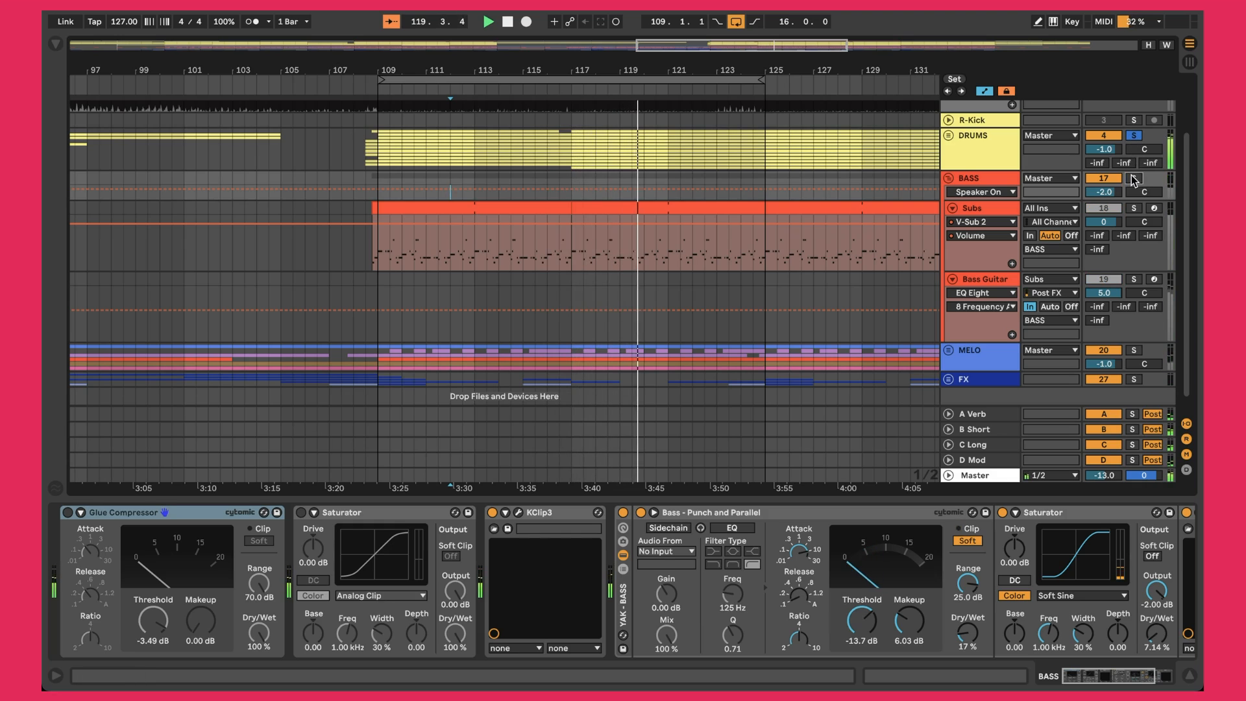
left_click(1003, 211)
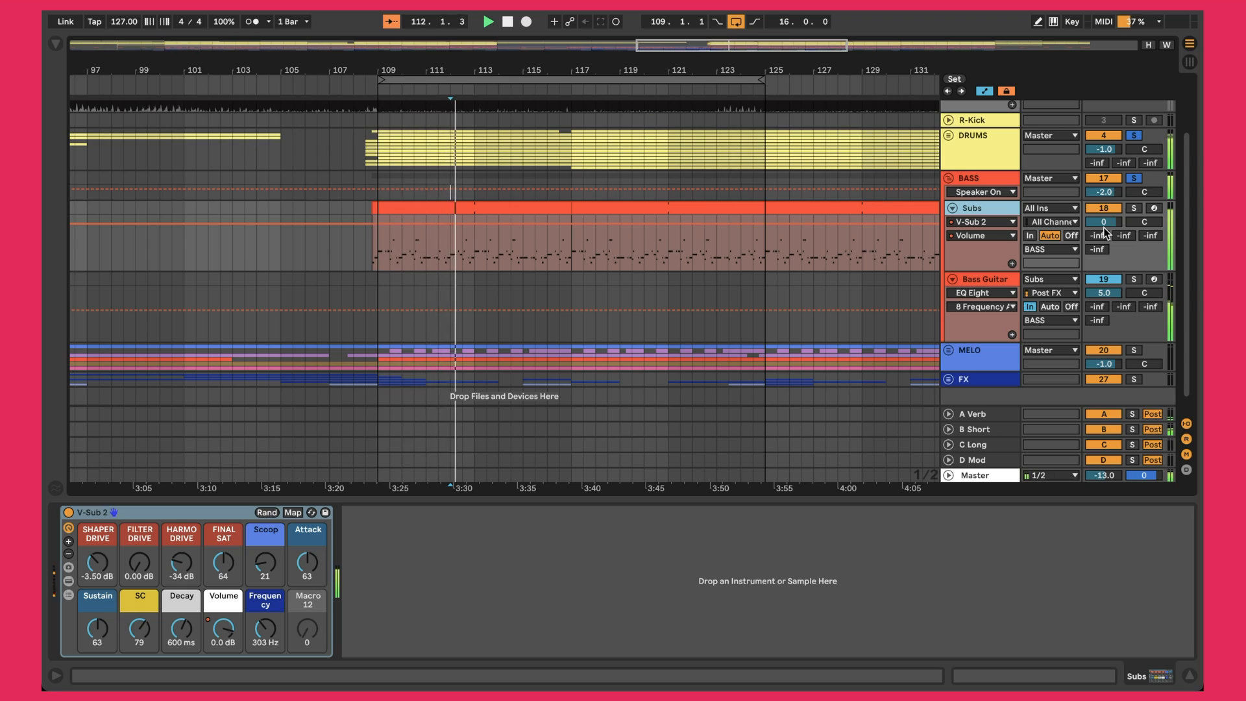
left_click(986, 280)
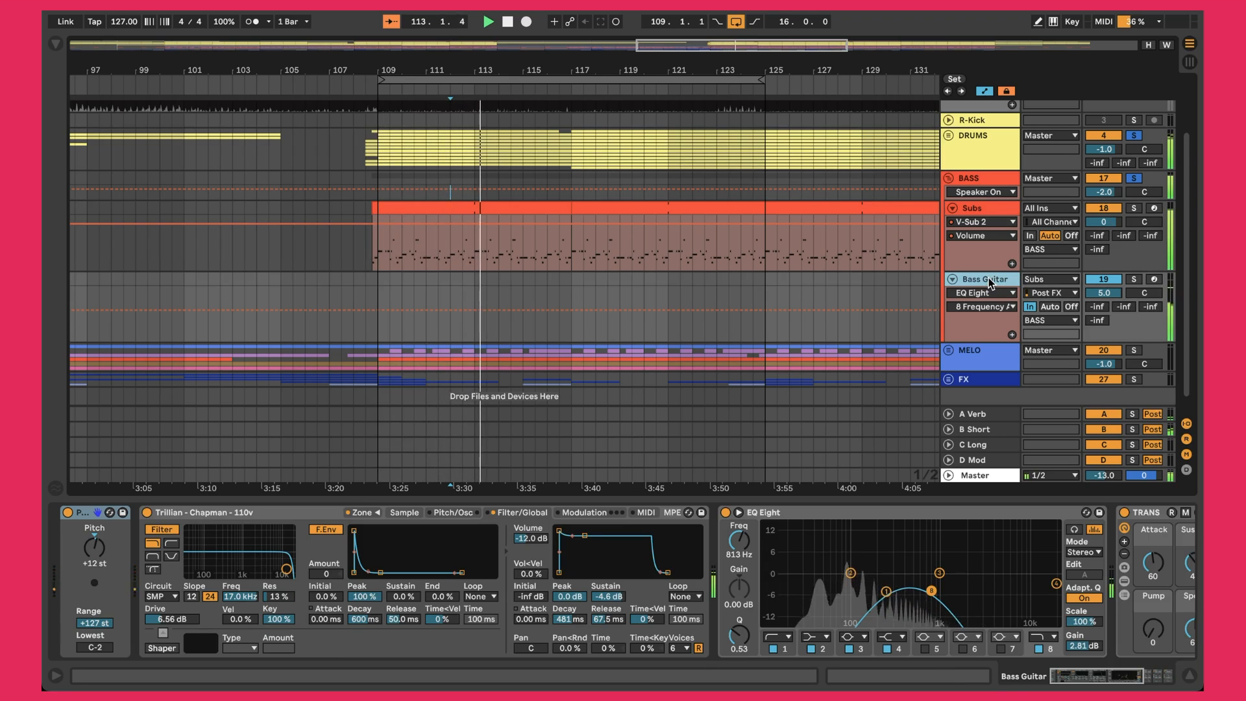
Step: Audition the Bass Guitar track in solo, clear the solo, and fold the BASS group
left_click(1132, 281)
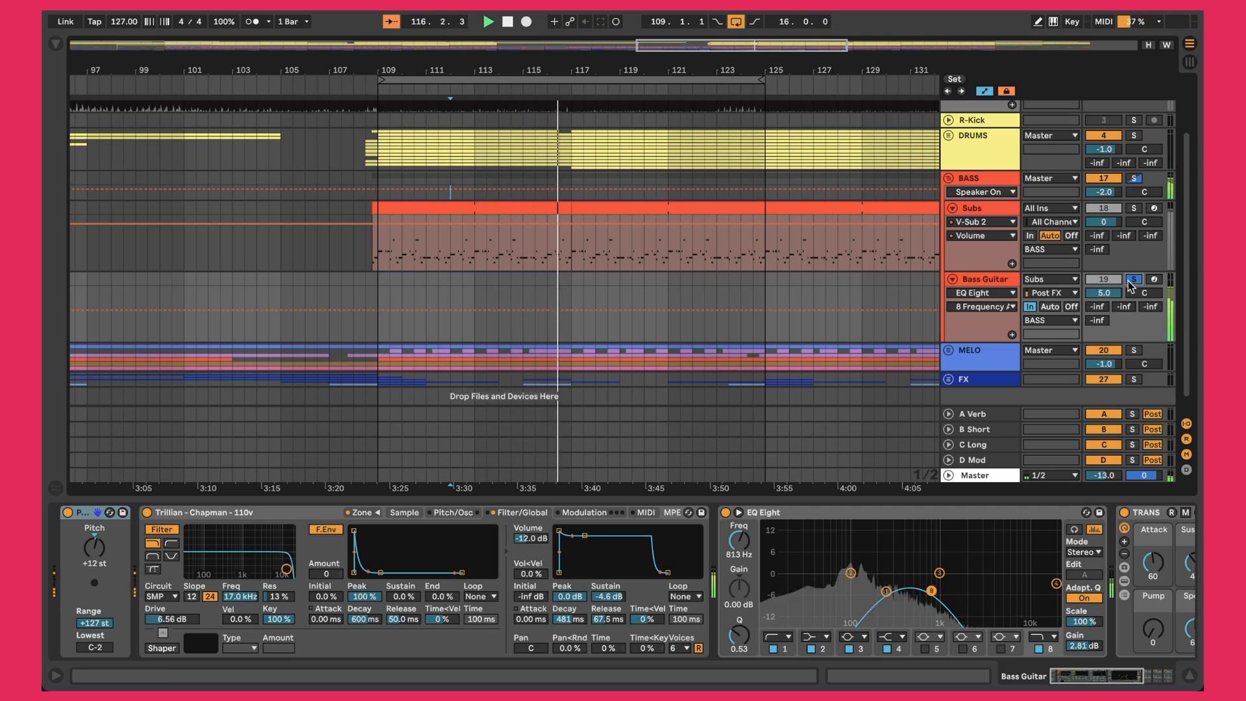
left_click(1132, 281)
left_click(975, 280)
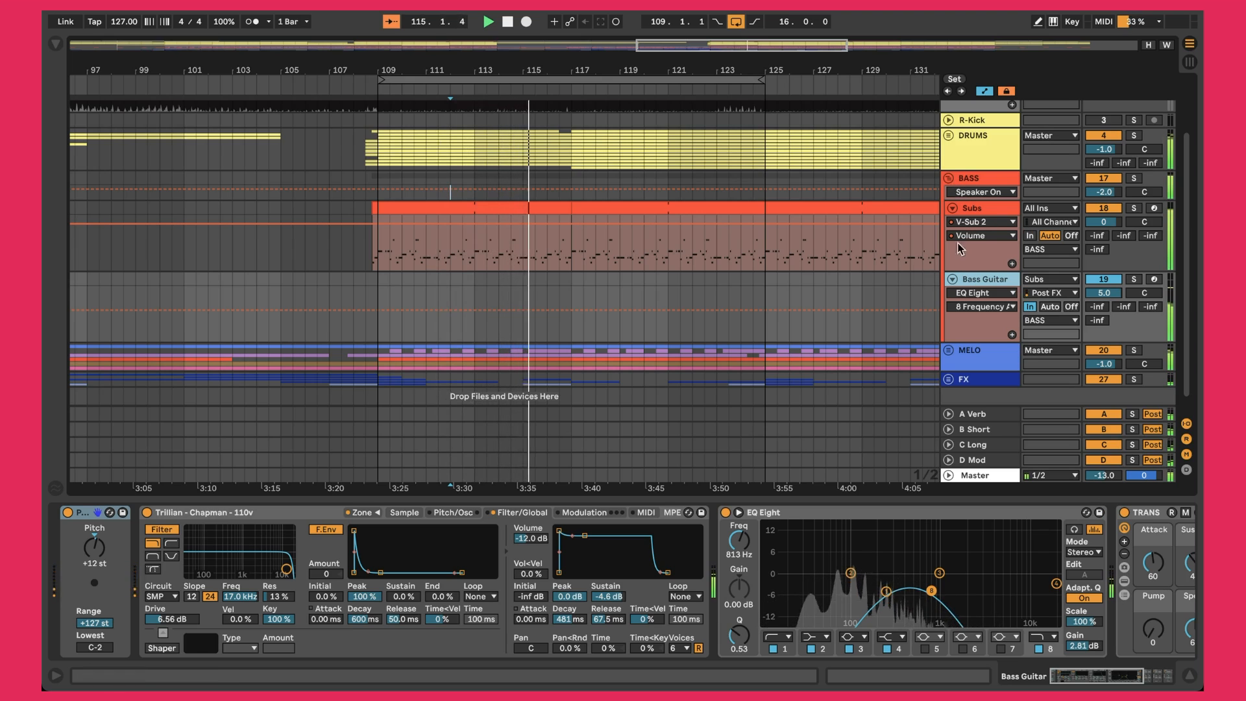
left_click(951, 179)
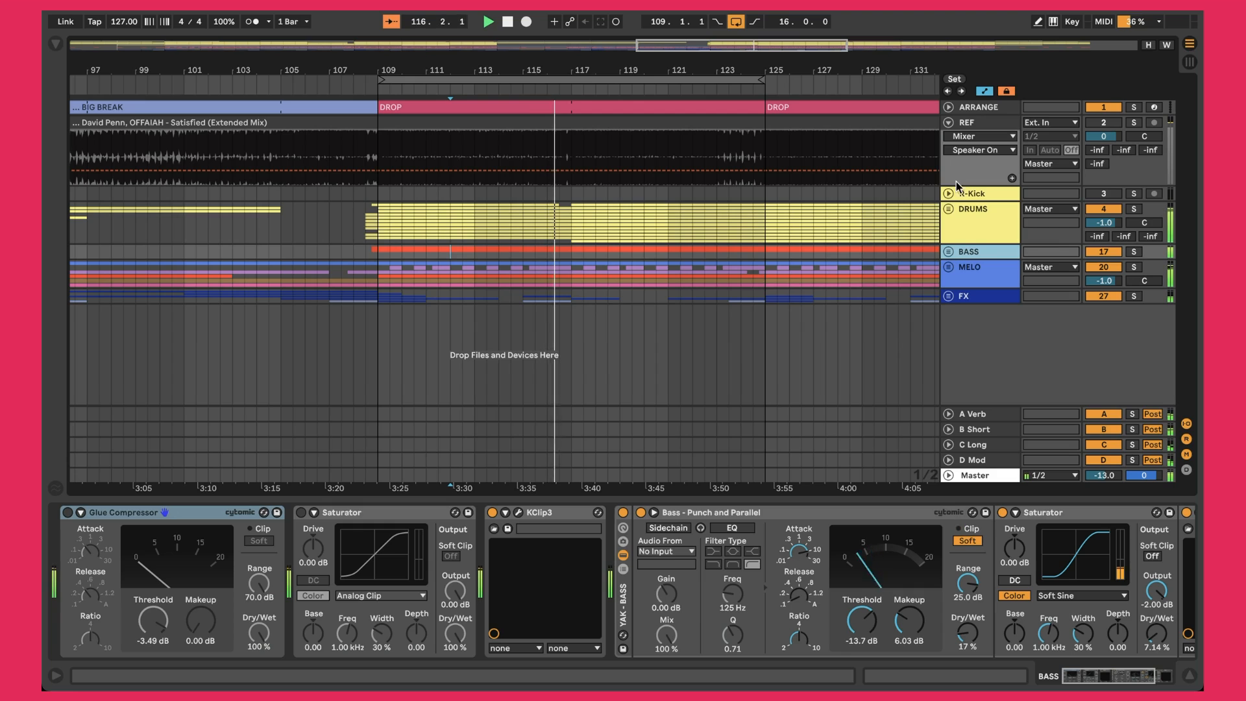
Step: Unfold the MELO group to review the 21 398159 ambience track's effects, and fold MELO with its device chain shown
left_click(950, 267)
left_click(949, 268)
left_click(950, 268)
left_click(949, 268)
left_click(949, 268)
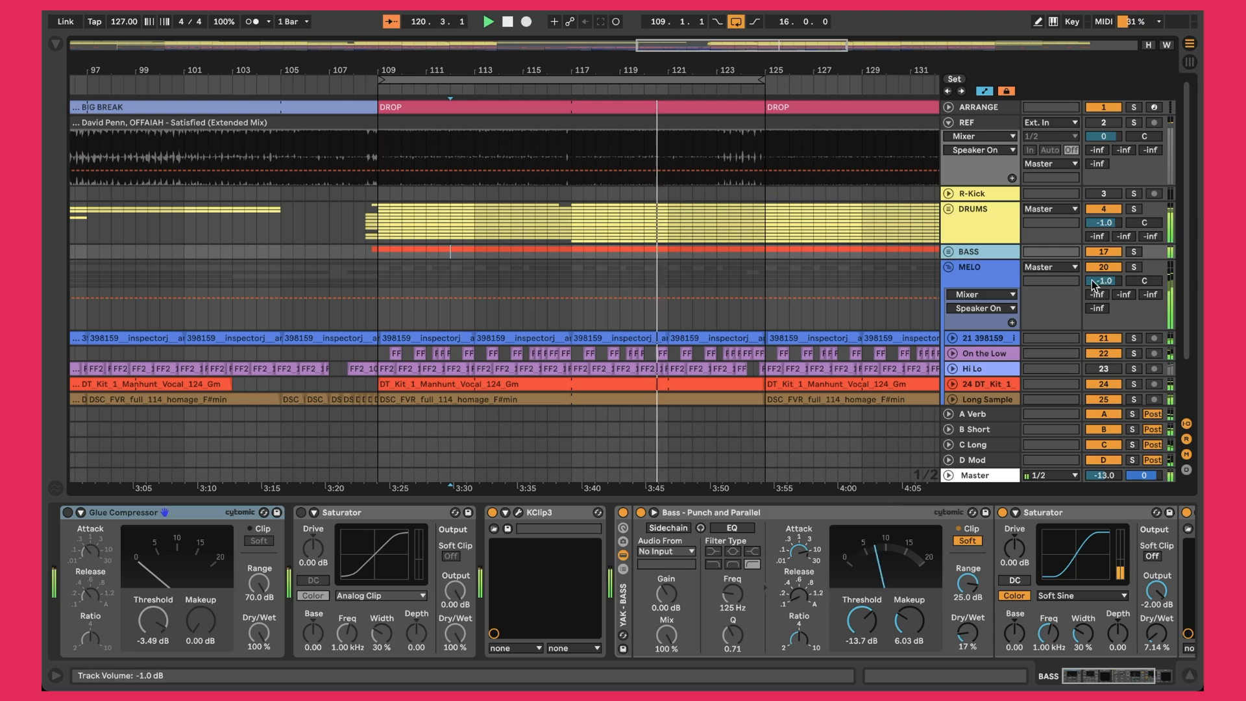
left_click(997, 336)
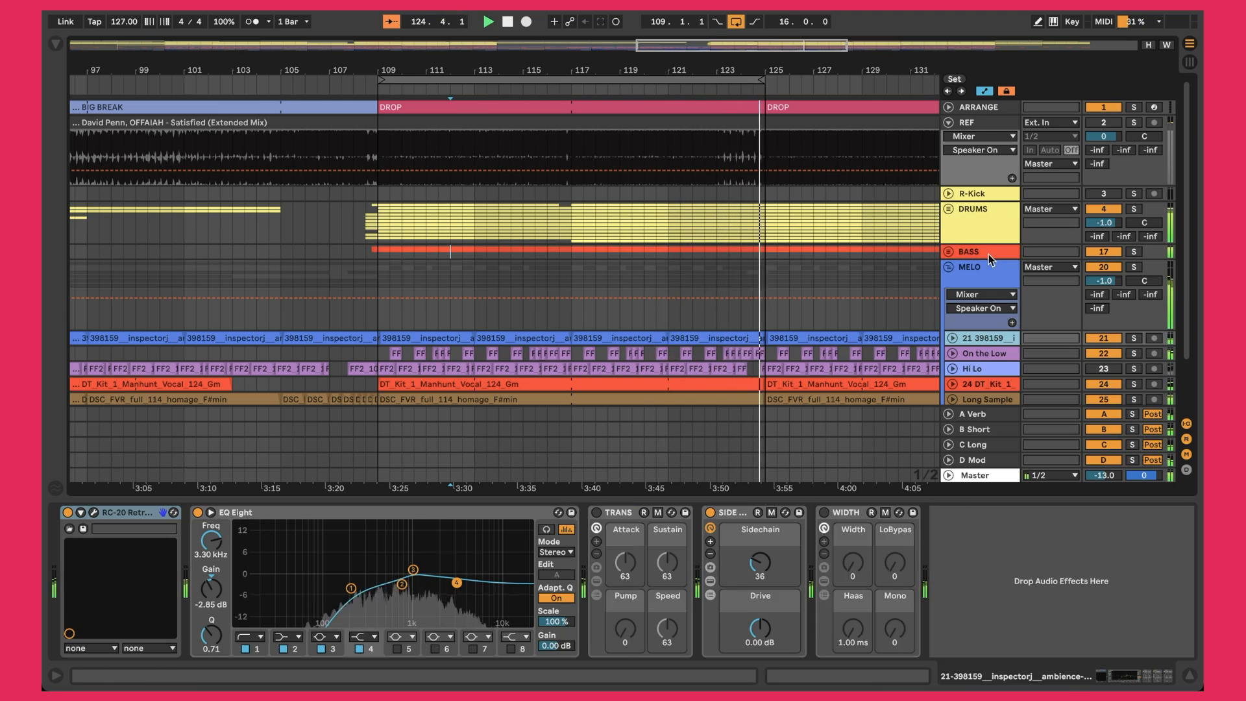
left_click(954, 270)
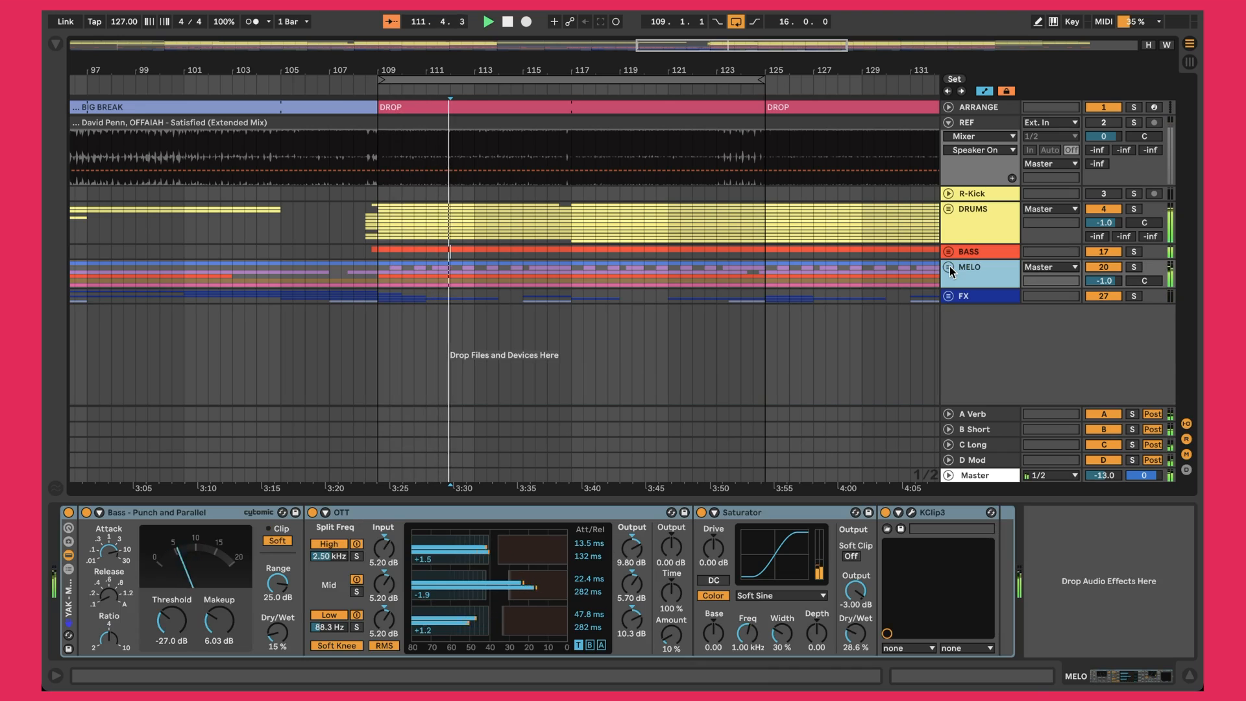
Step: Deactivate the BASS, MELO and FX groups, and show the DRUMS group's device chain
left_click(954, 234)
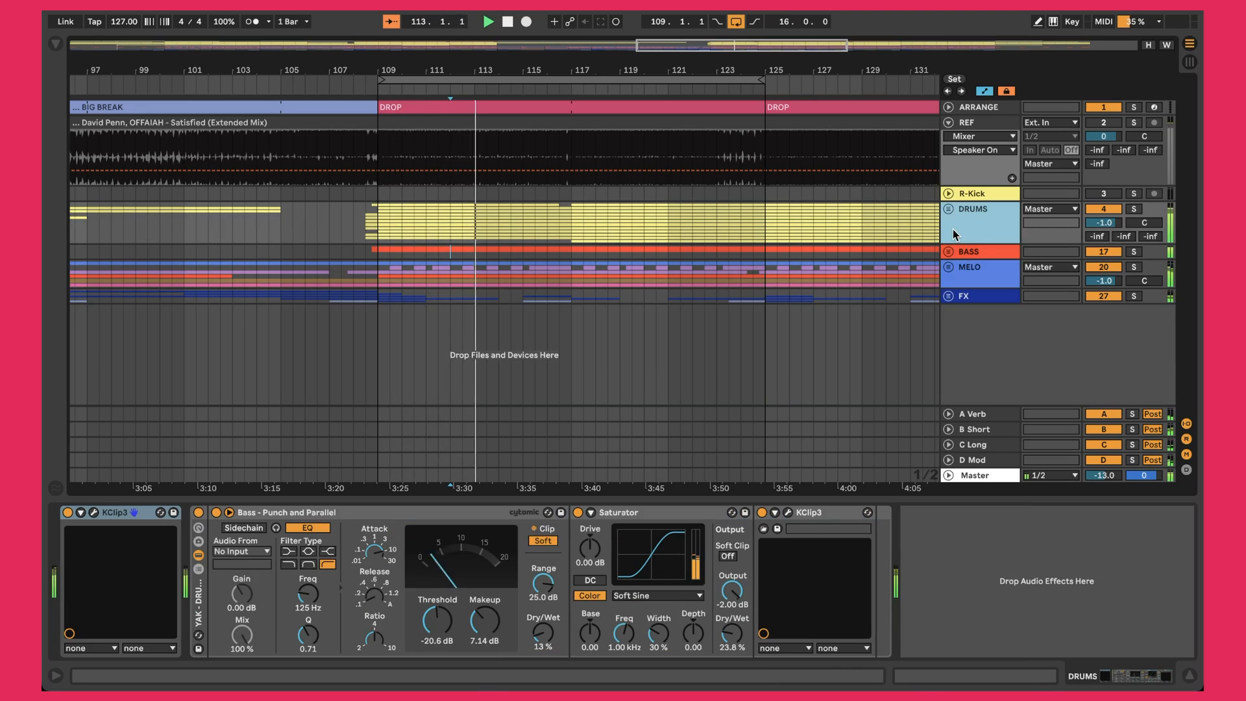
left_click(1116, 252)
left_click(1116, 266)
left_click(981, 231)
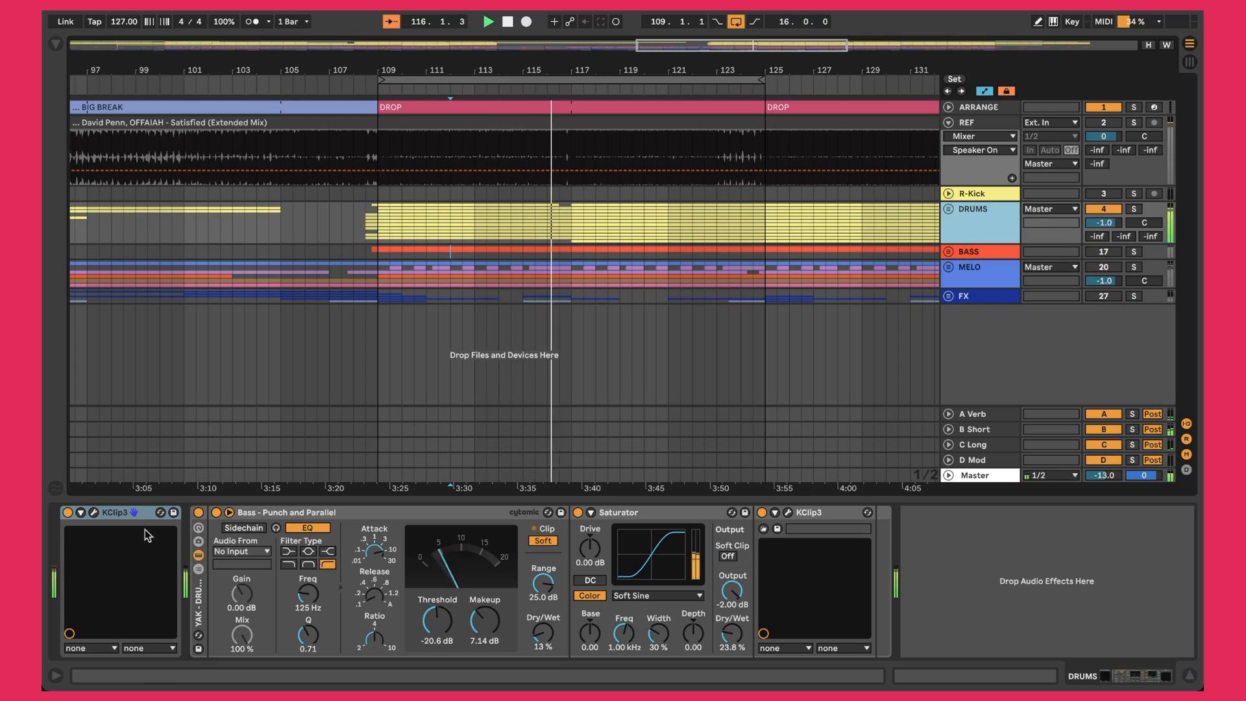
Step: Open the first KClip3 on the DRUMS group, check its gain, clipping and loudness readings, and close it
left_click(103, 514)
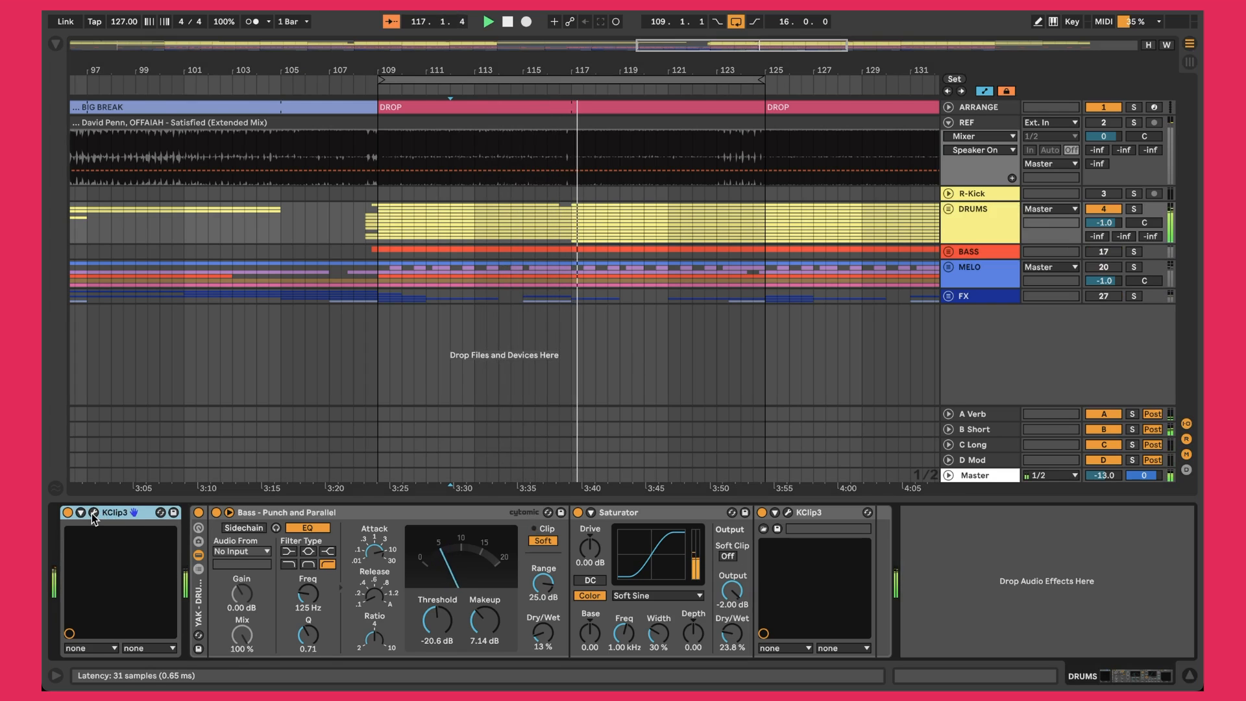
left_click(93, 513)
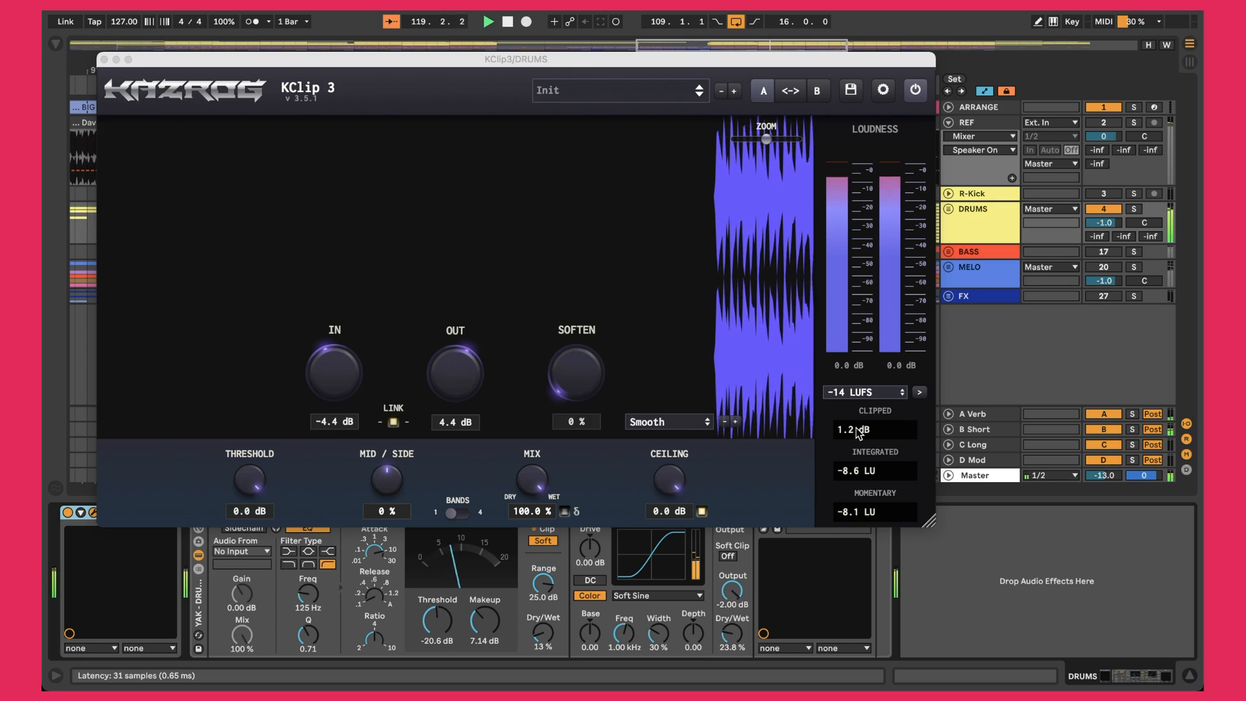
left_click(105, 60)
Step: Check the REF track's Spectrum, and review the first KClip3 on the DRUMS group again
left_click(991, 122)
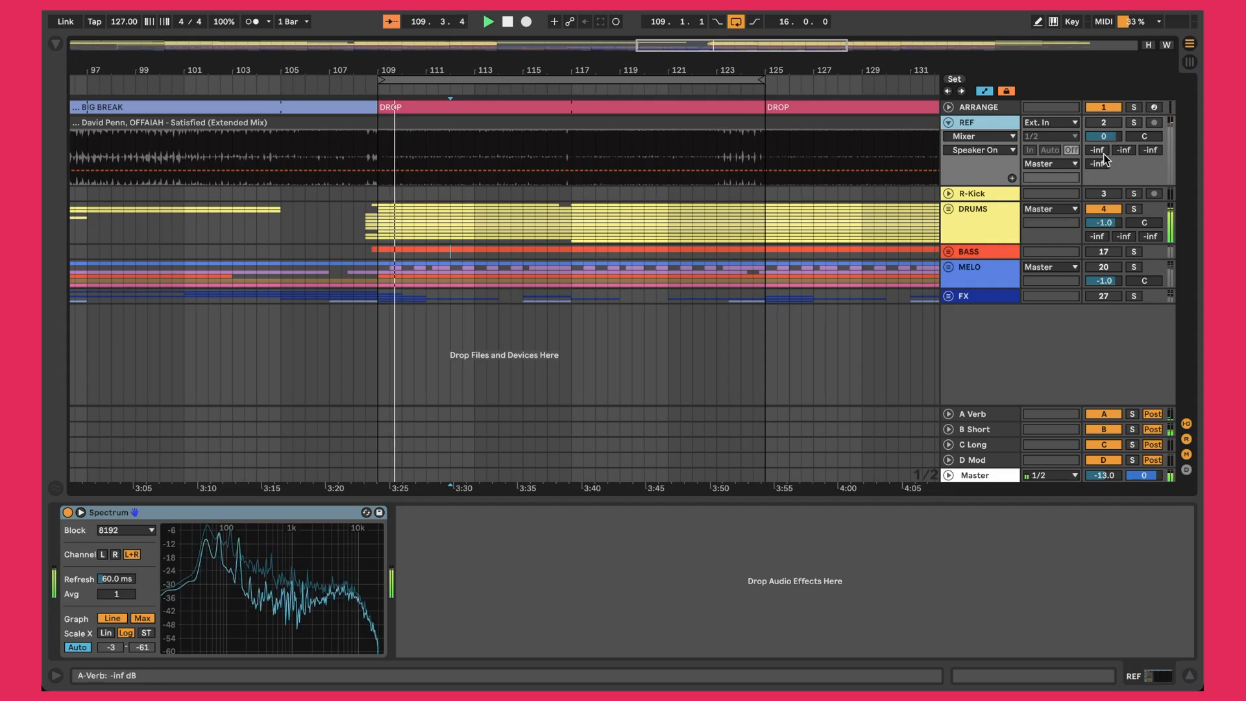
left_click(1007, 224)
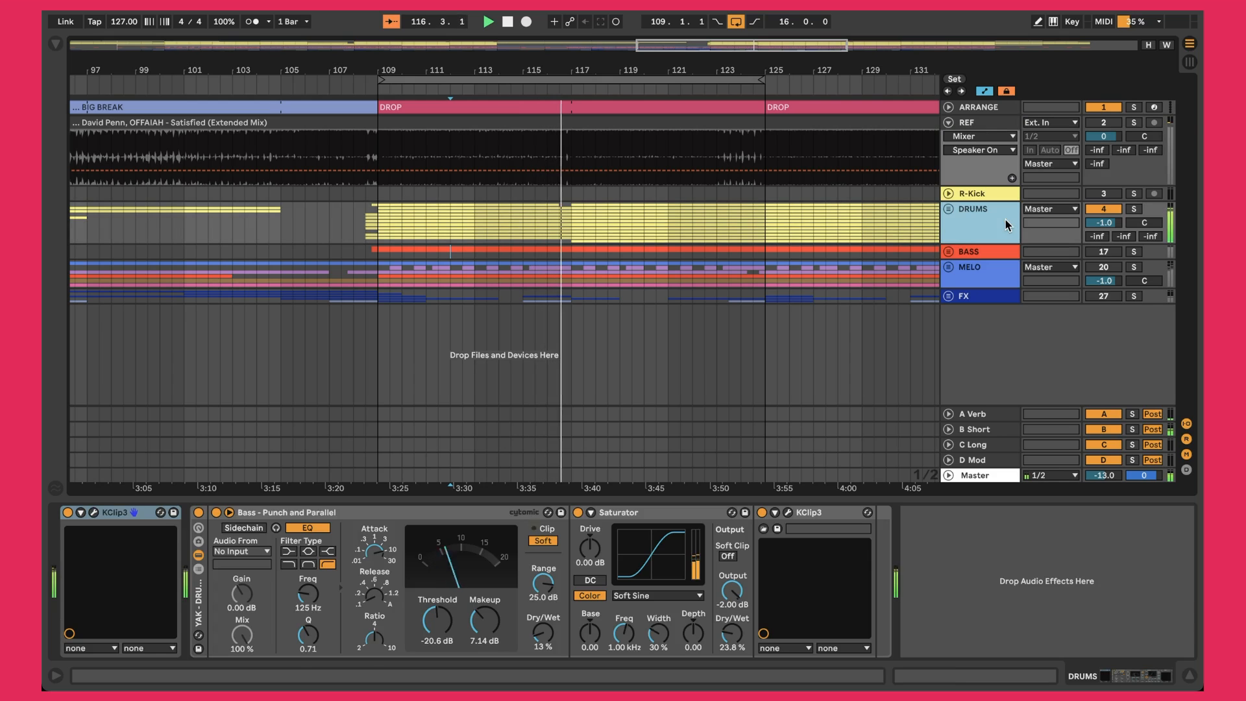
left_click(92, 512)
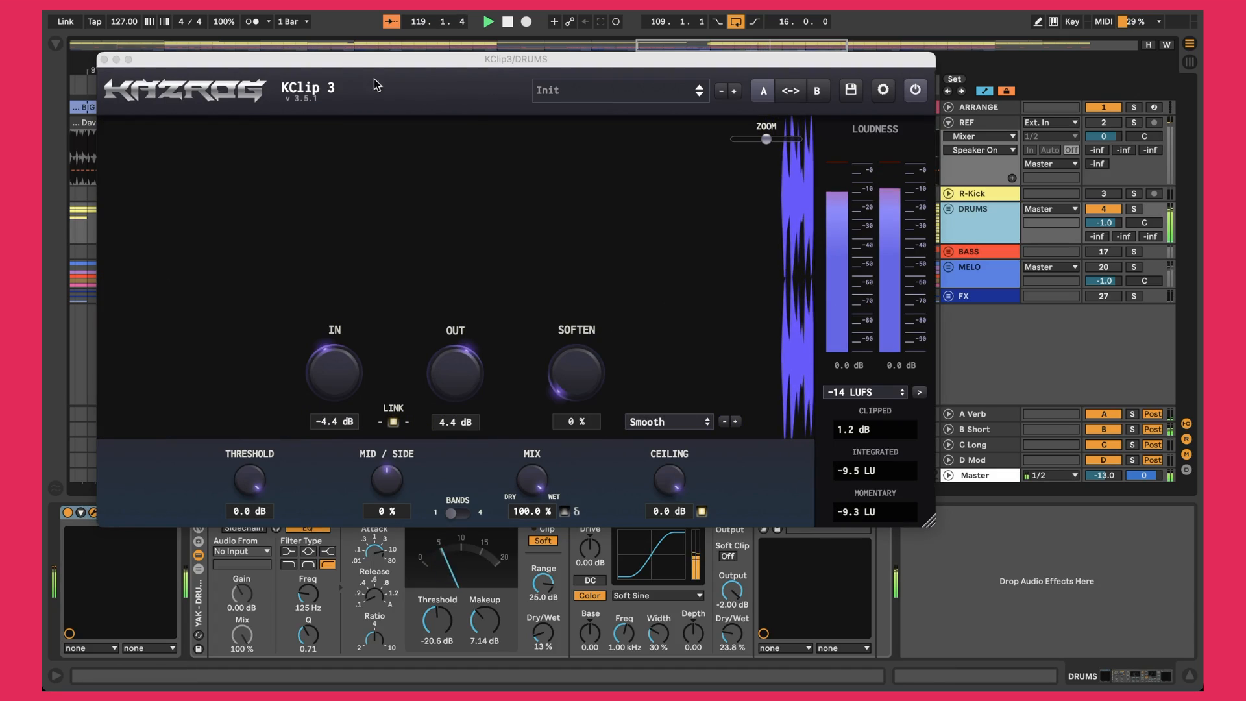
left_click(105, 60)
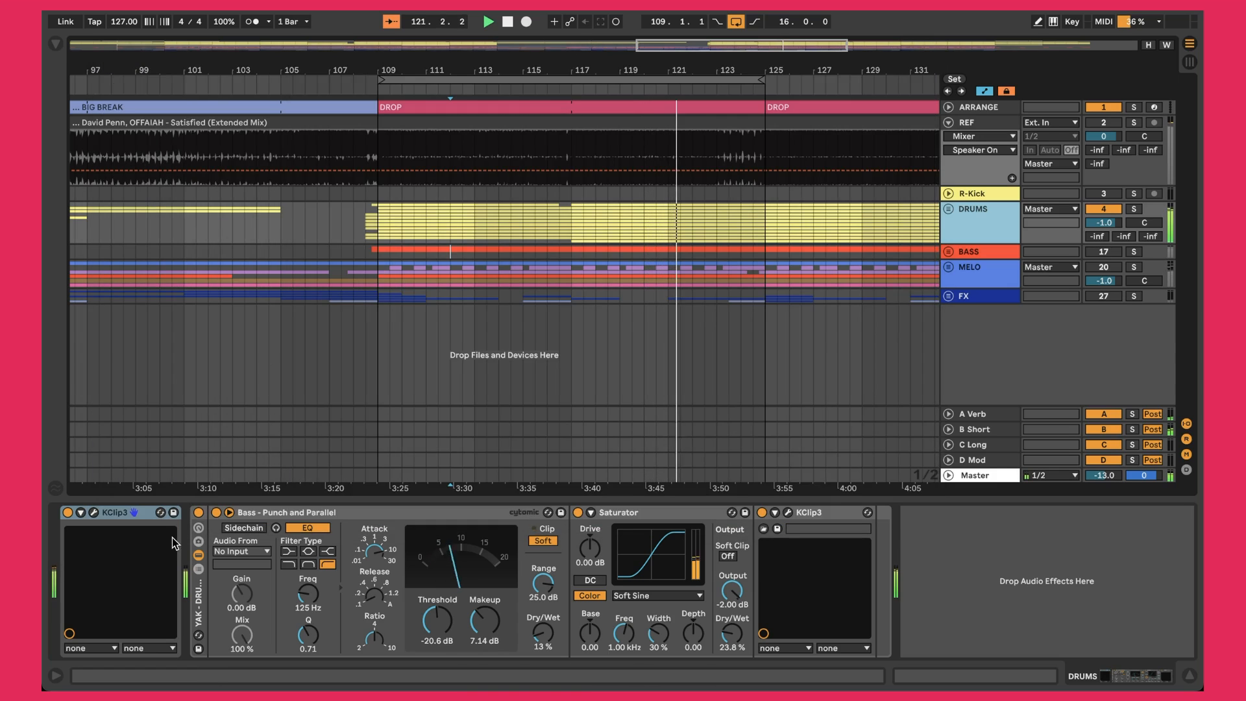
Step: Set the Dry/Wet of the DRUMS group's Bass - Punch and Parallel compressor to 19 %
left_click(511, 608)
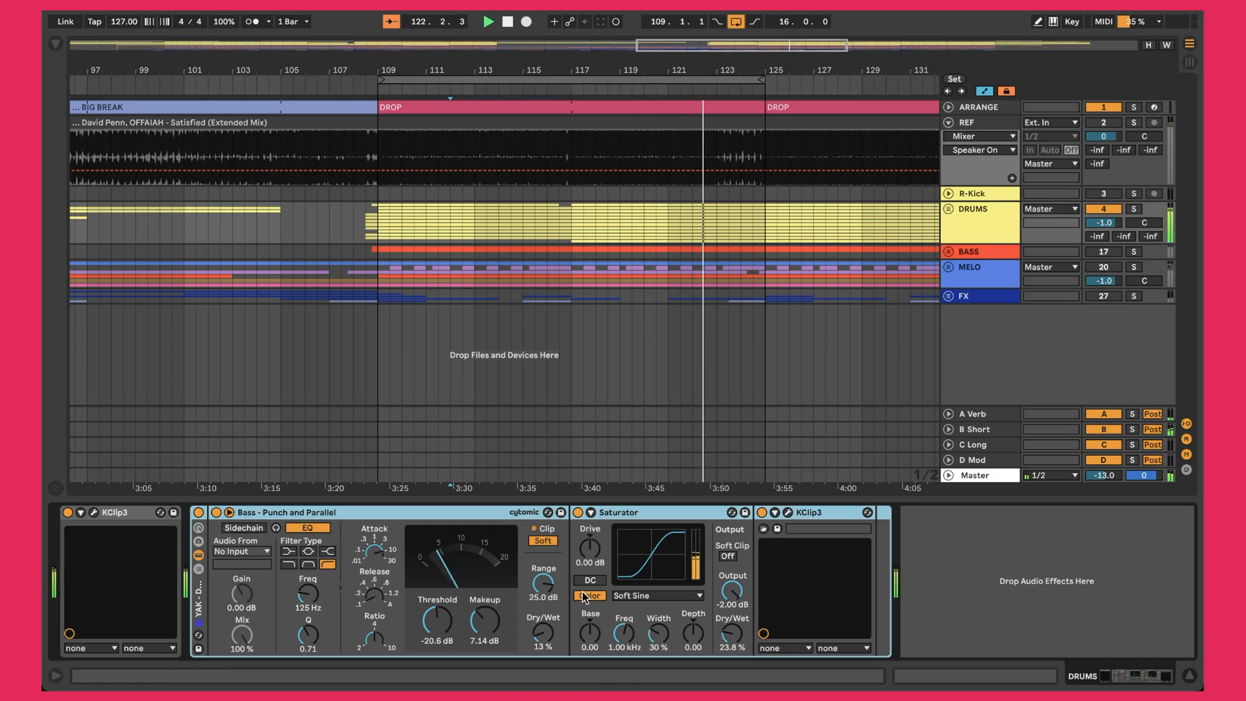
left_click(318, 515)
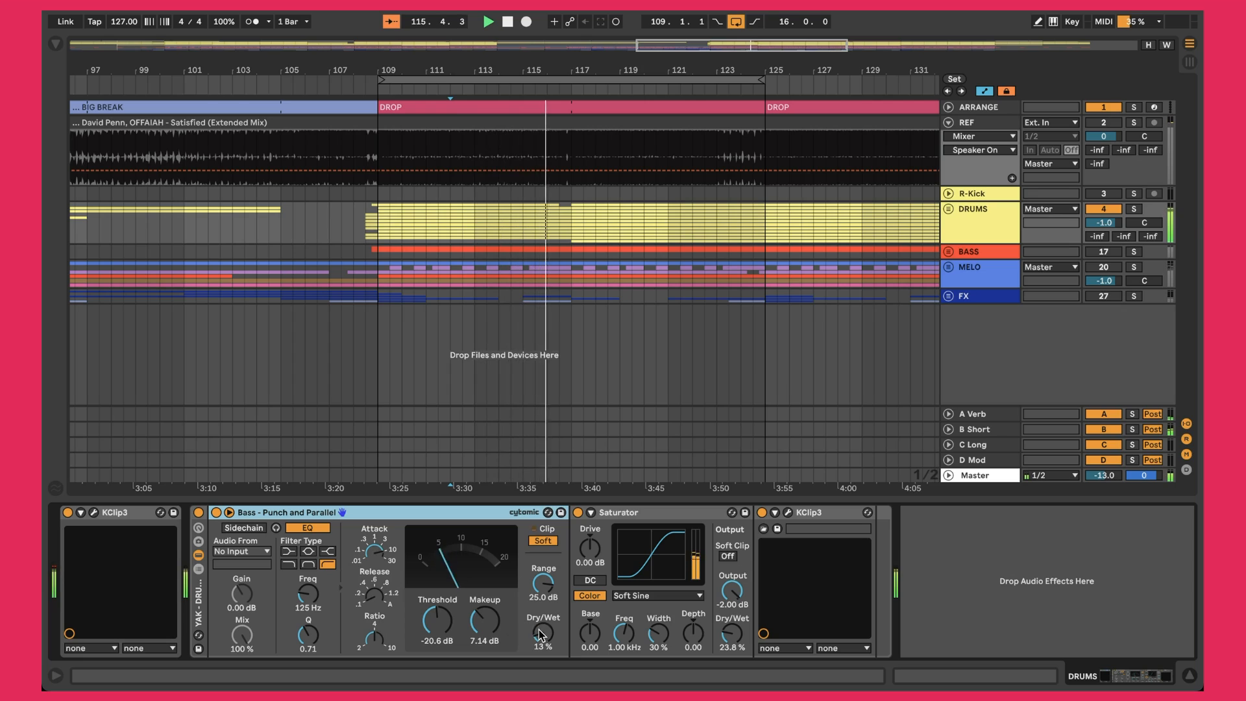
left_click_drag(547, 636, 543, 653)
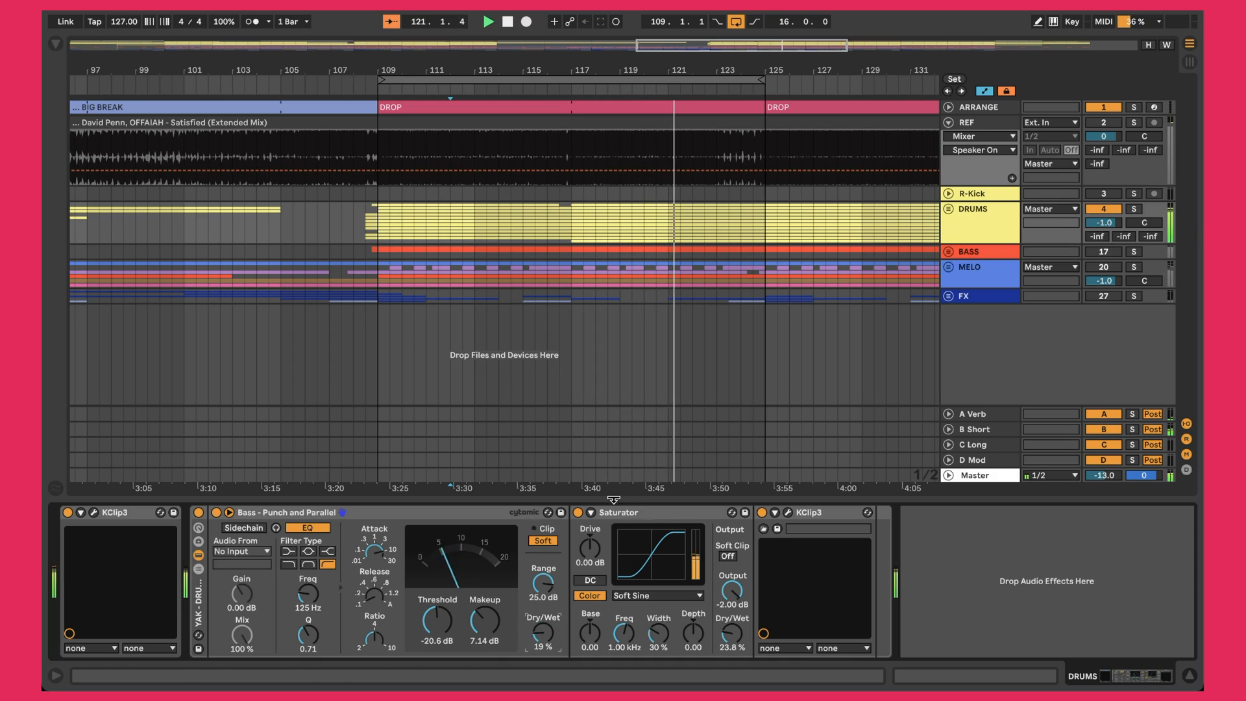
Step: Review the DRUMS group's Saturator and its Dry/Wet amount, and inspect the final KClip3's clipping settings
left_click(678, 517)
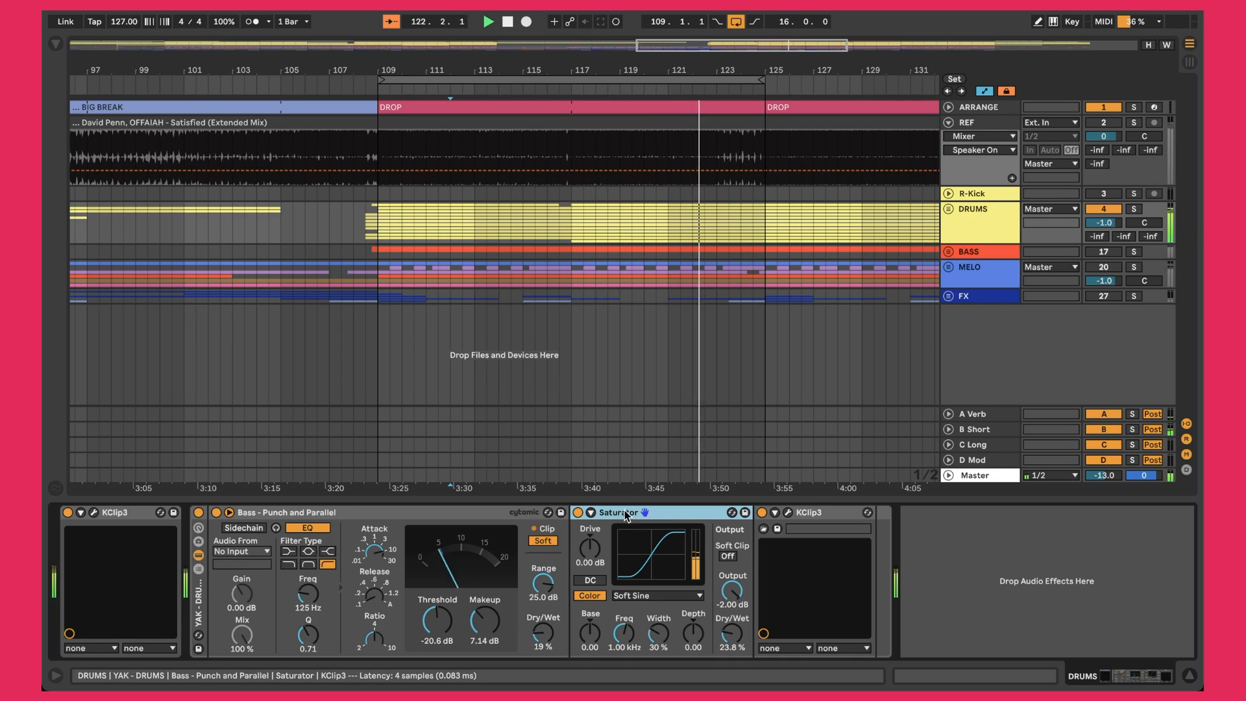
left_click(733, 631)
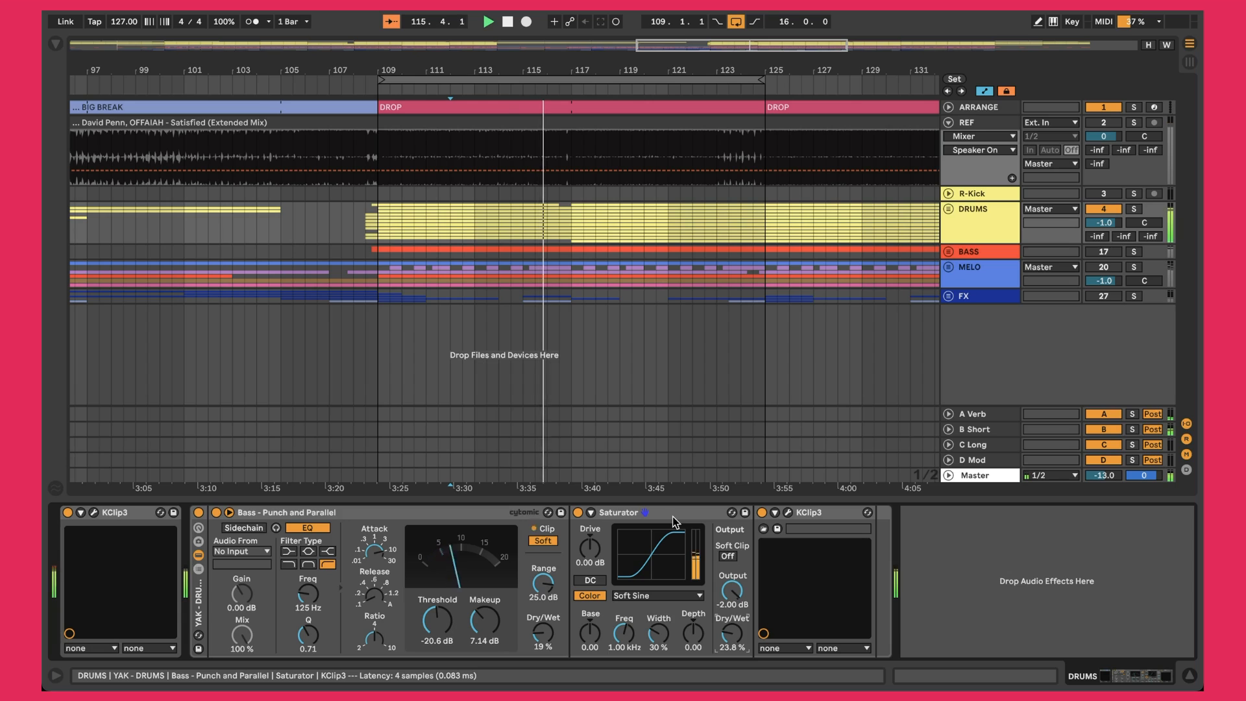
left_click(794, 517)
left_click(787, 514)
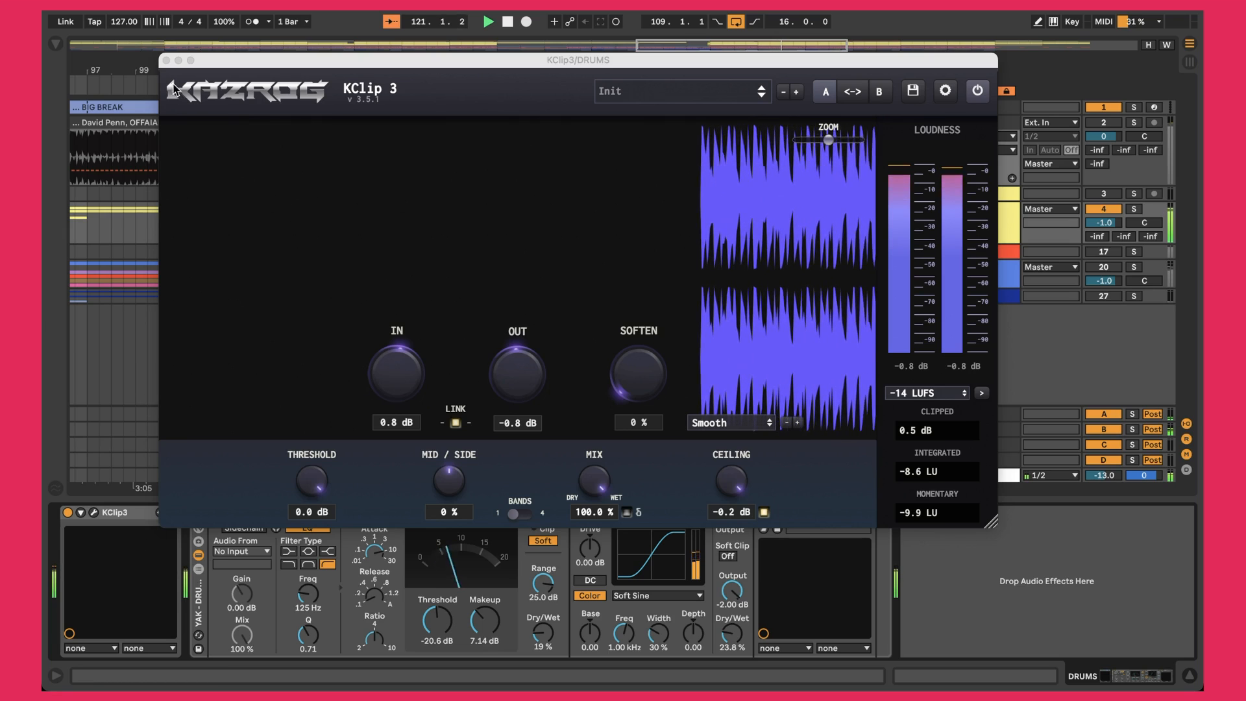
left_click(166, 60)
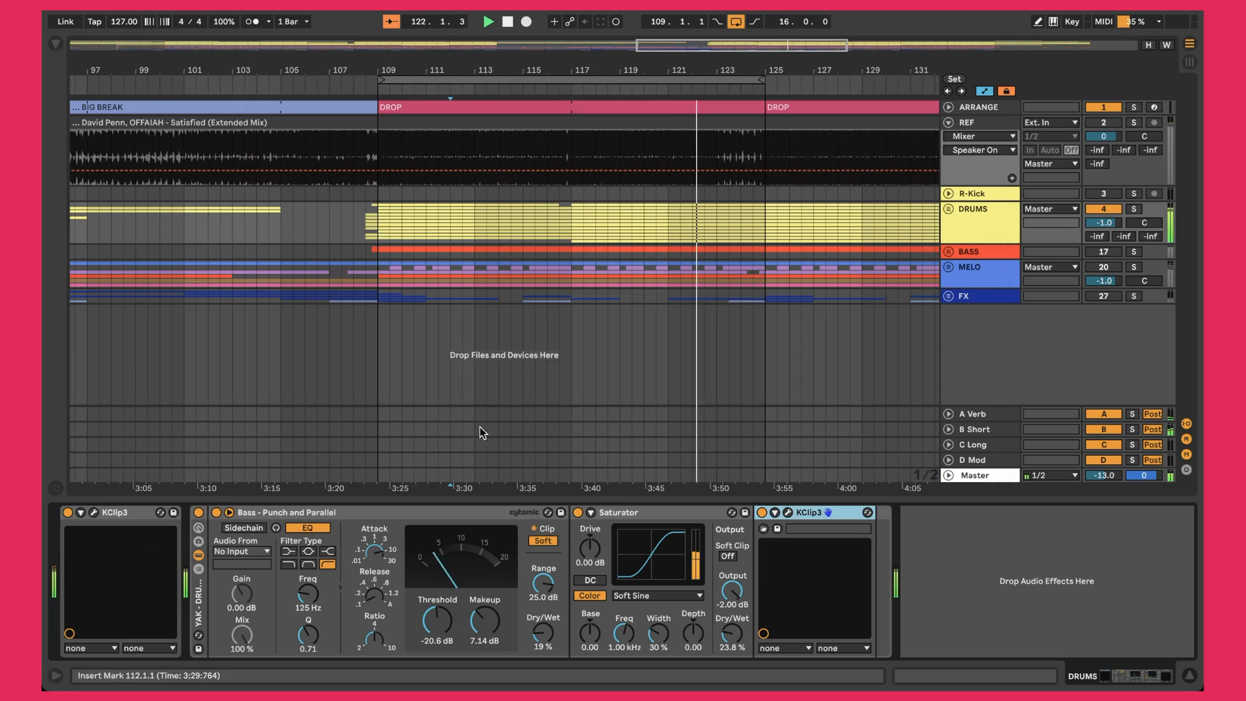
Step: Activate the BASS group and inspect the gain, clipping and loudness of its first KClip3
left_click(1015, 252)
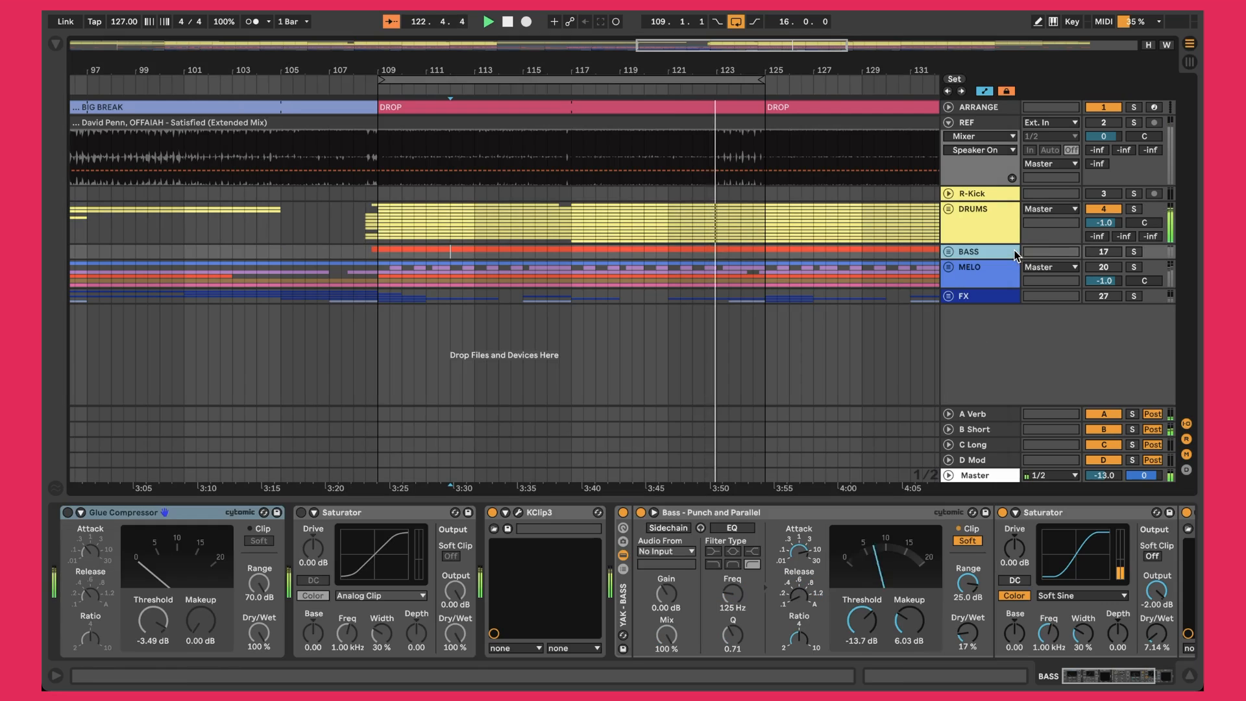
left_click(1101, 253)
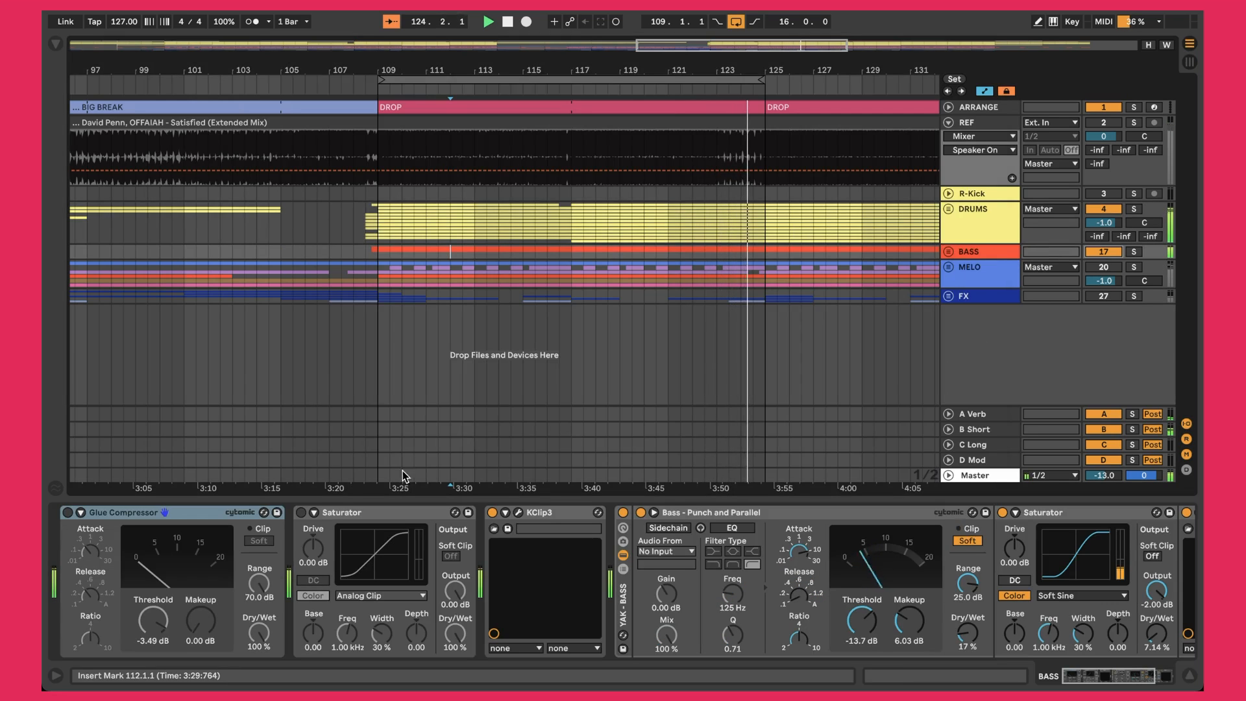
scroll(240, 590, "right", 5)
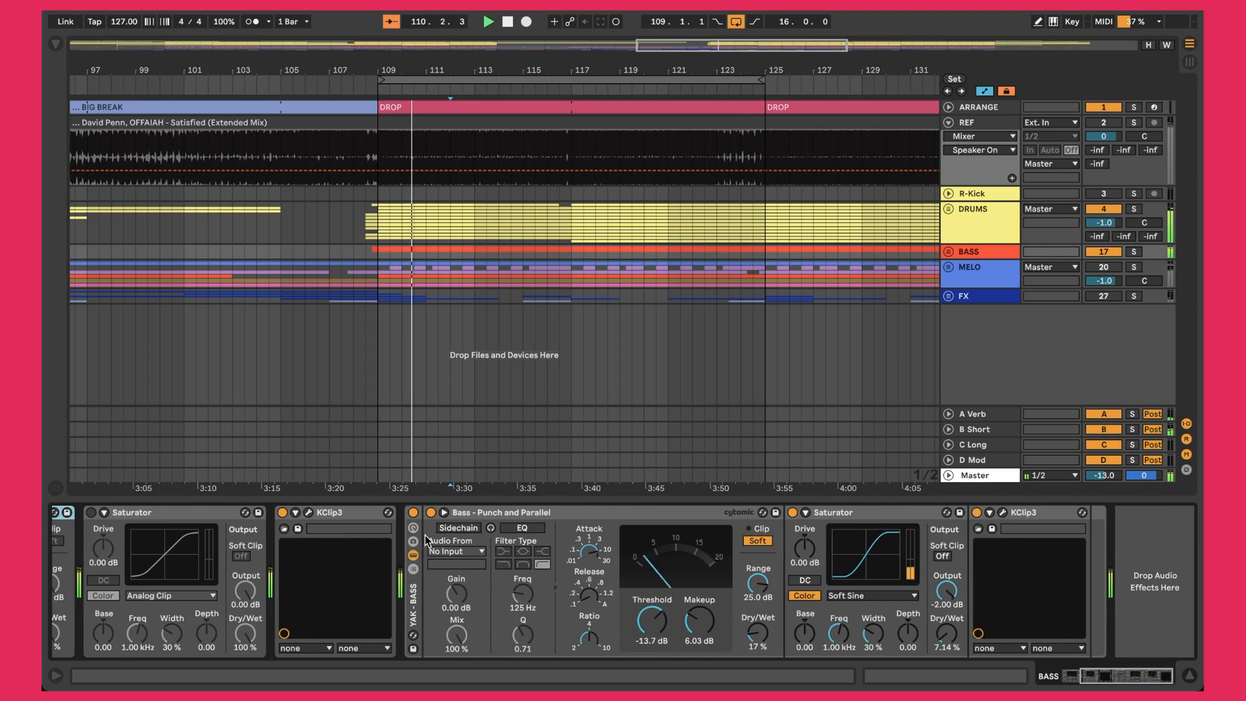
left_click(308, 513)
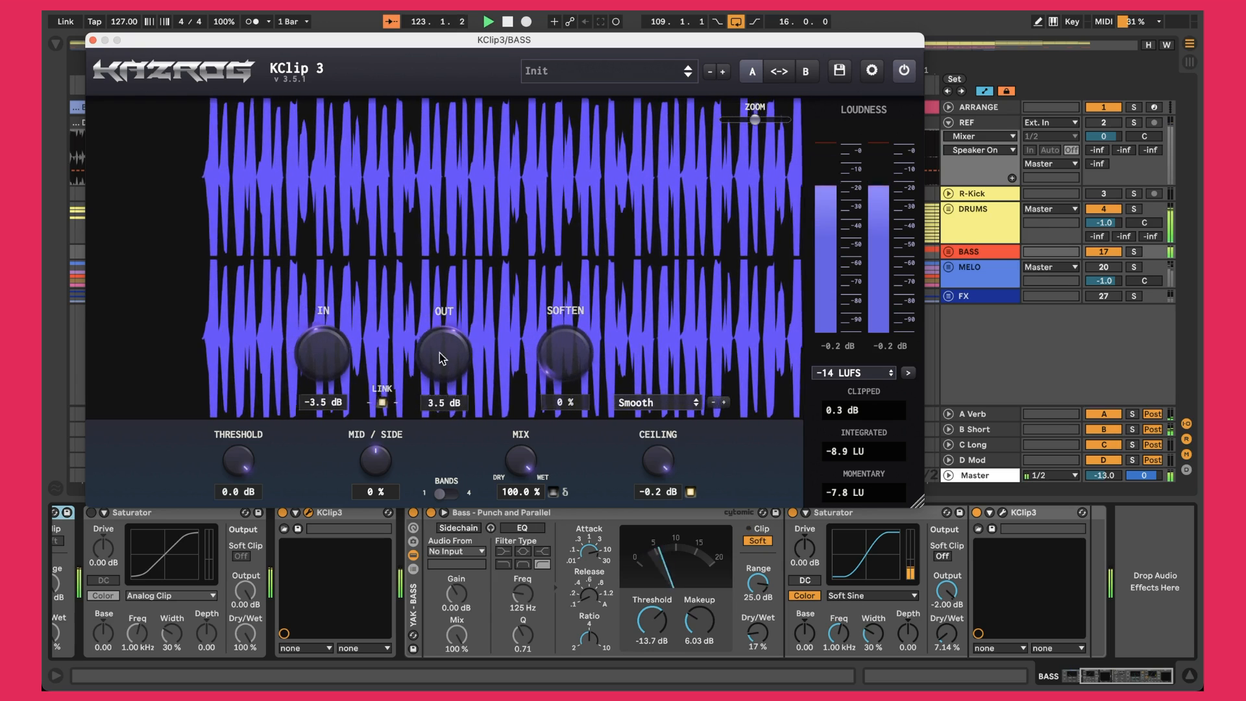
left_click(93, 41)
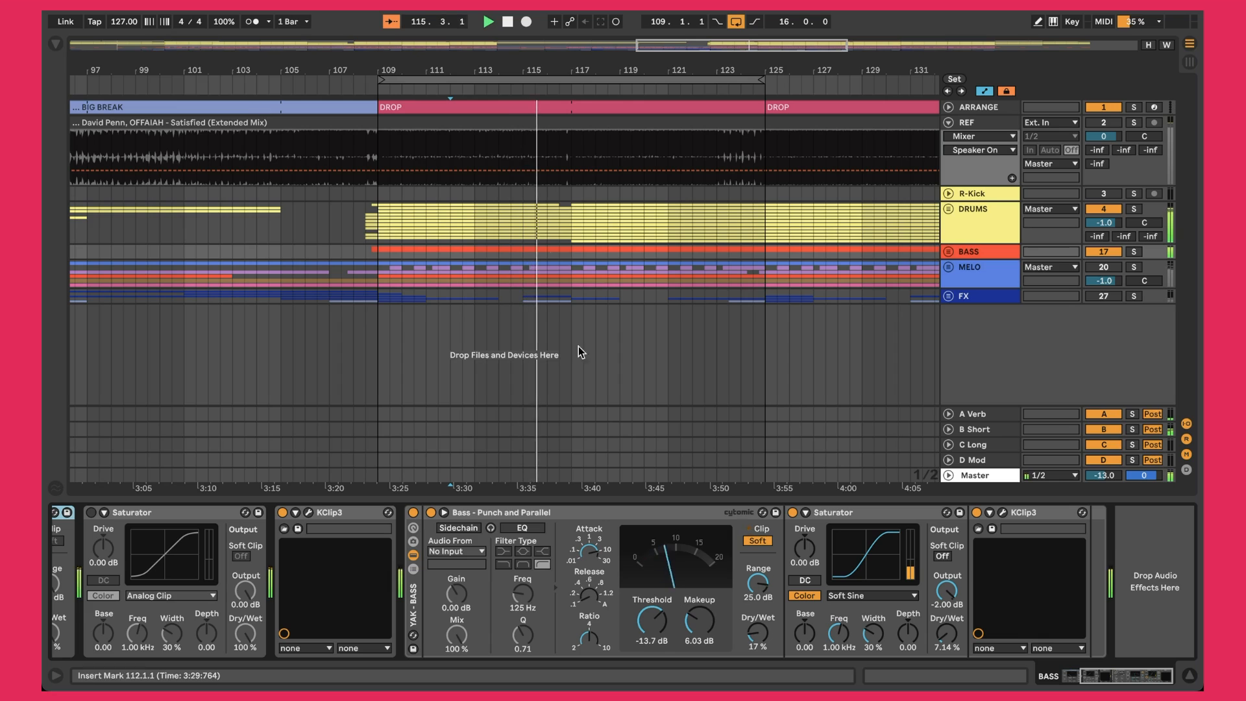
Step: Review the BASS group's Bass - Punch and Parallel compressor, second Saturator and final KClip3 settings
left_click(579, 517)
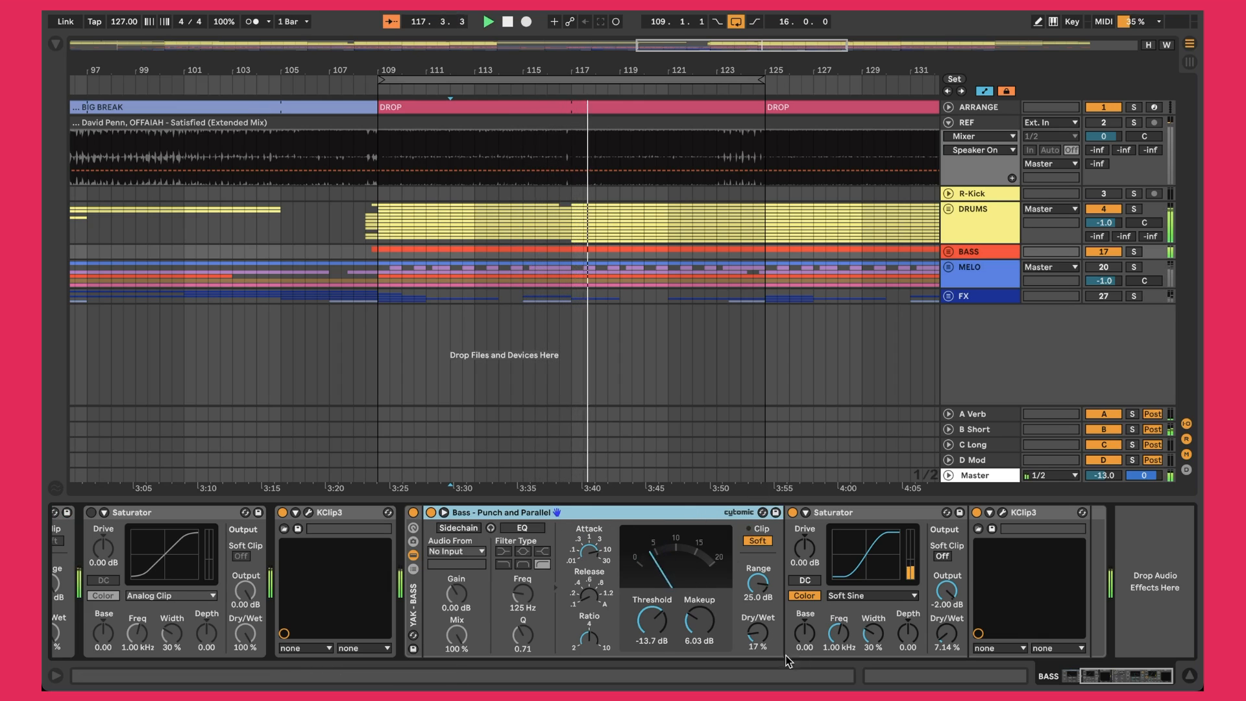
left_click(871, 523)
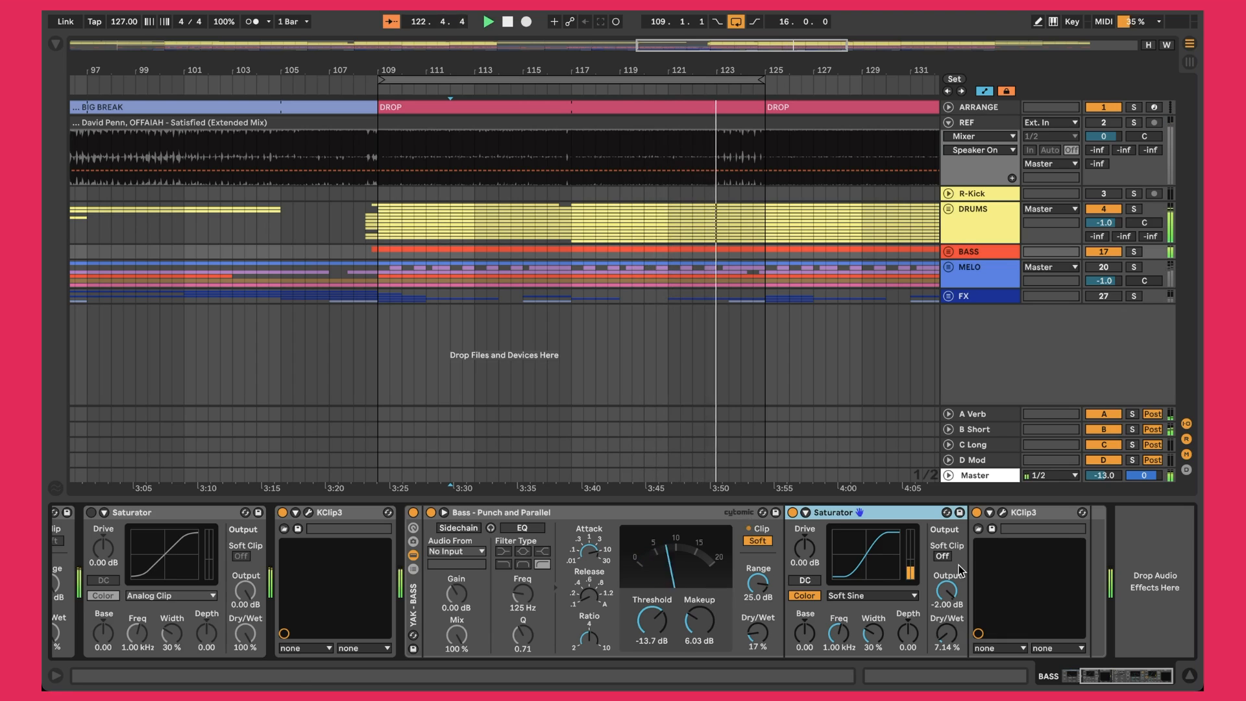
left_click(1002, 512)
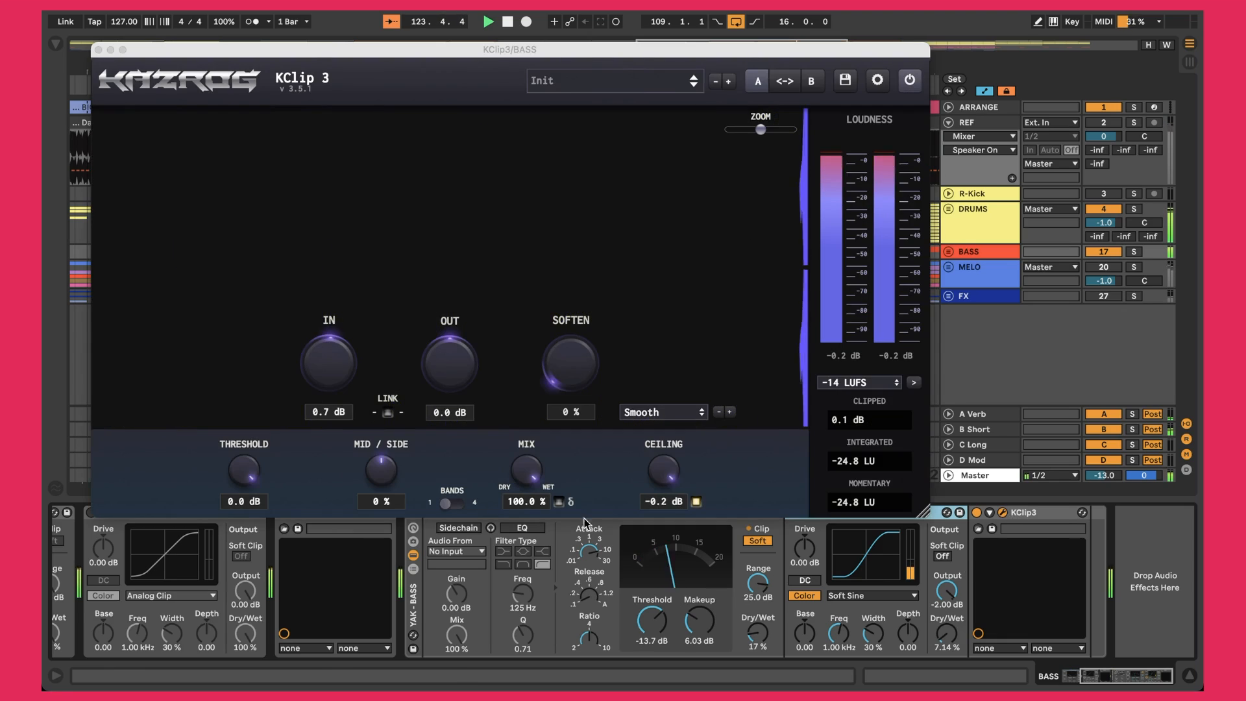
left_click(98, 49)
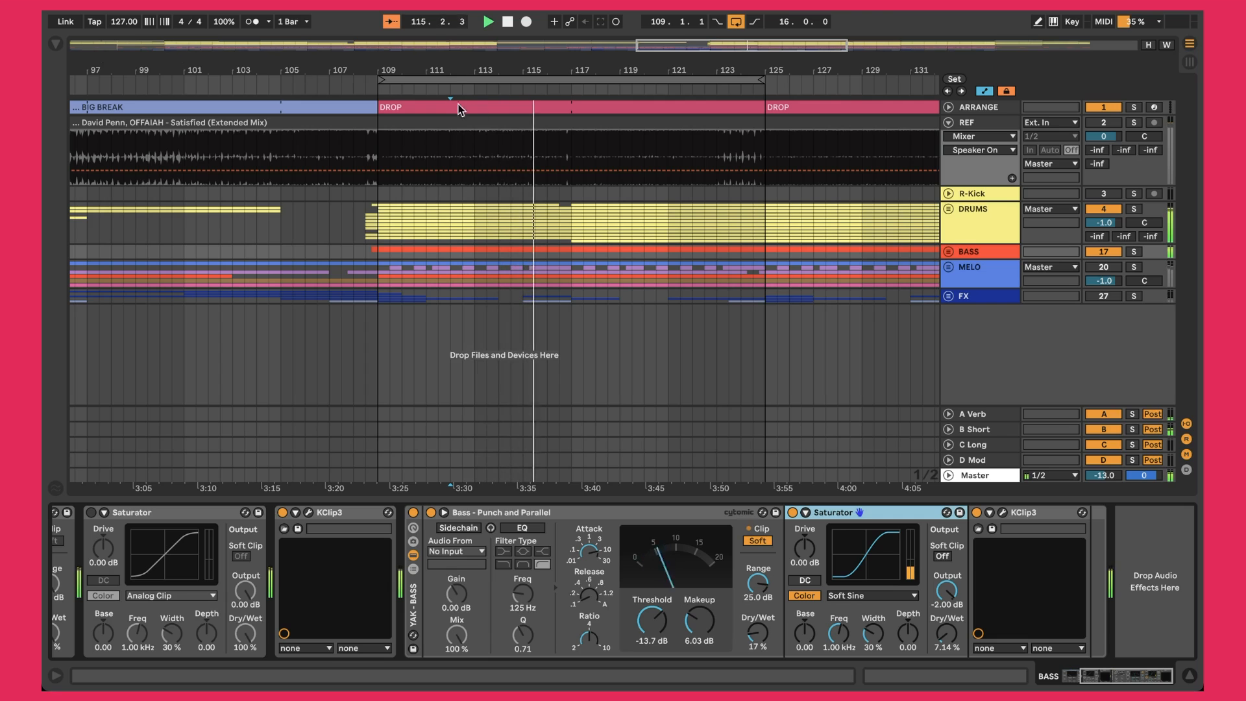
Step: Activate the MELO group and review its parallel compressor, OTT, Saturator and KClip3 settings
left_click(1099, 272)
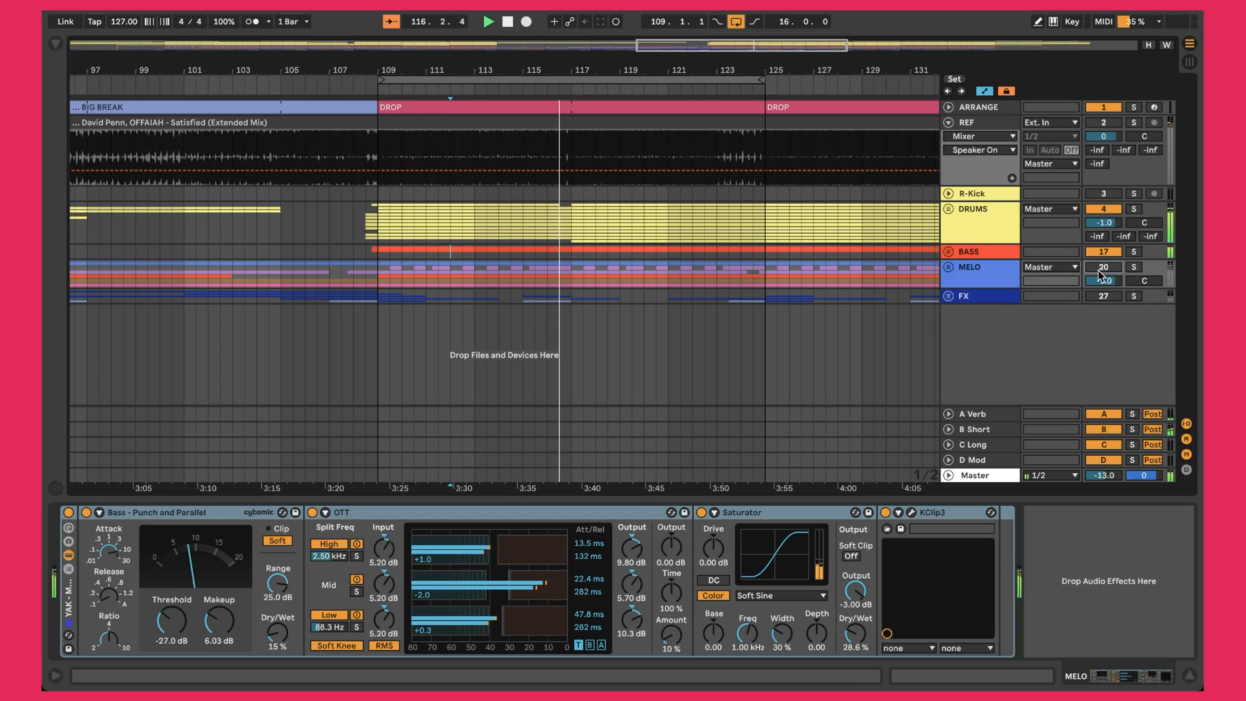
left_click(979, 280)
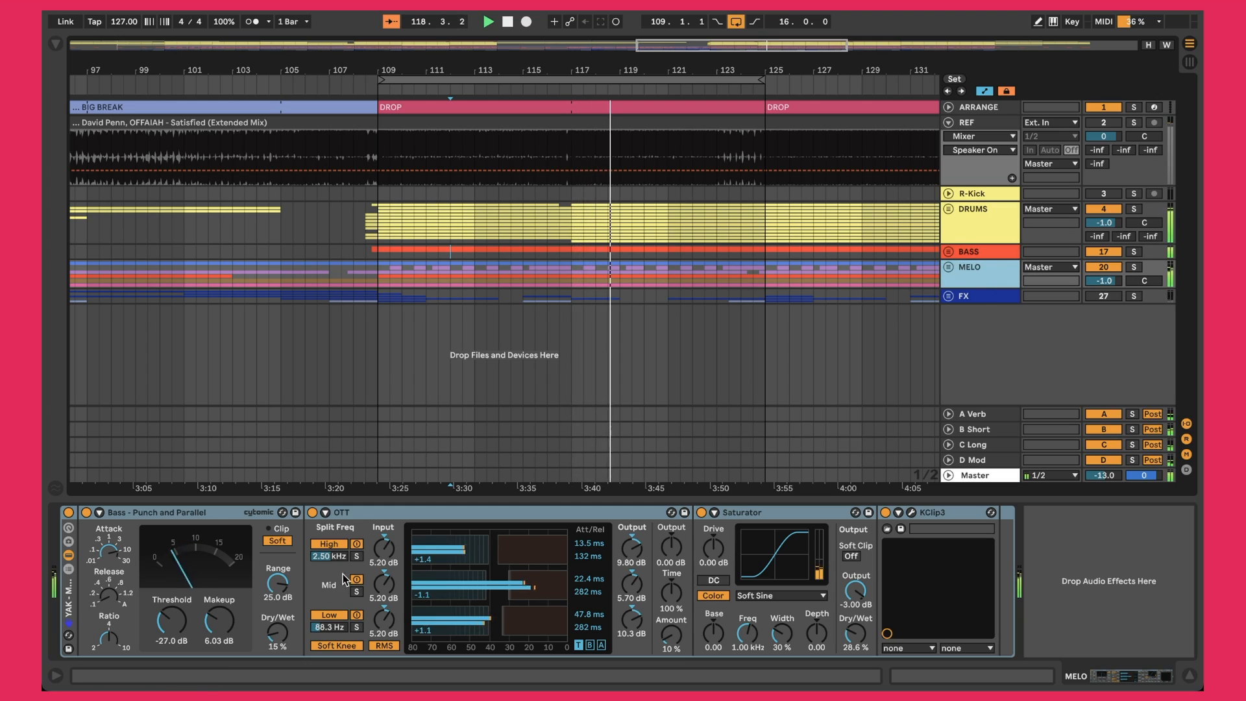
left_click(159, 513)
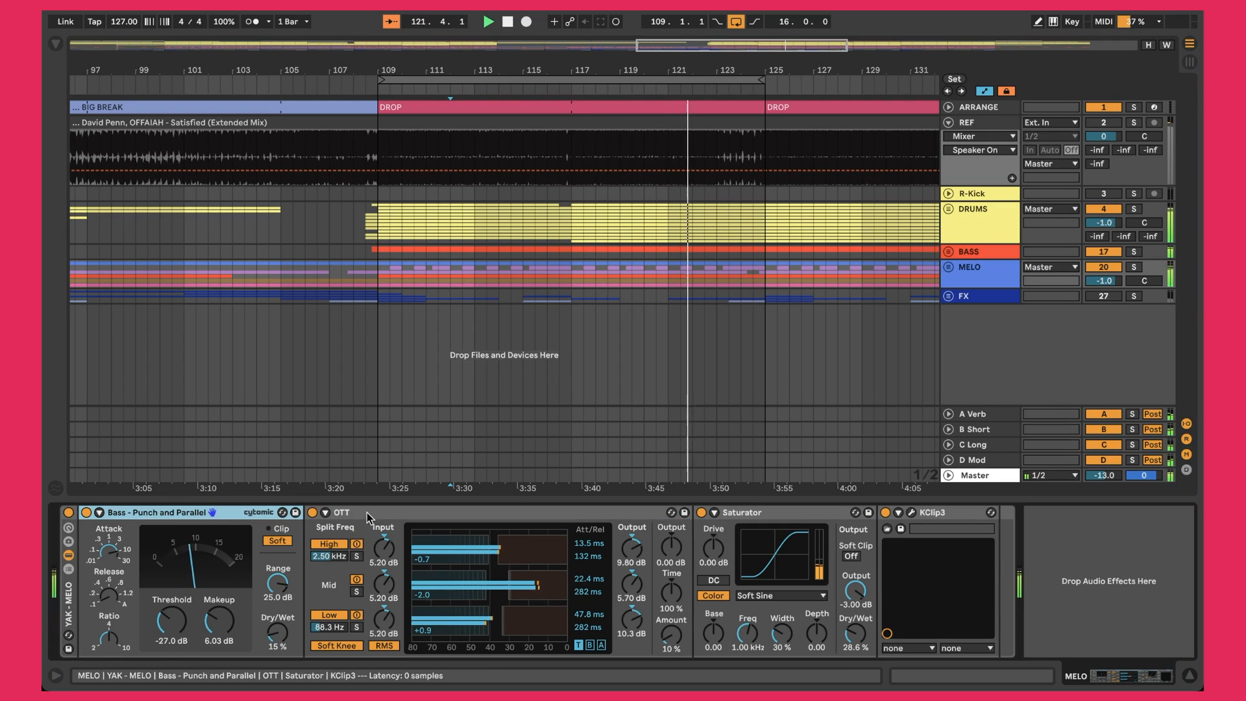
left_click(468, 513)
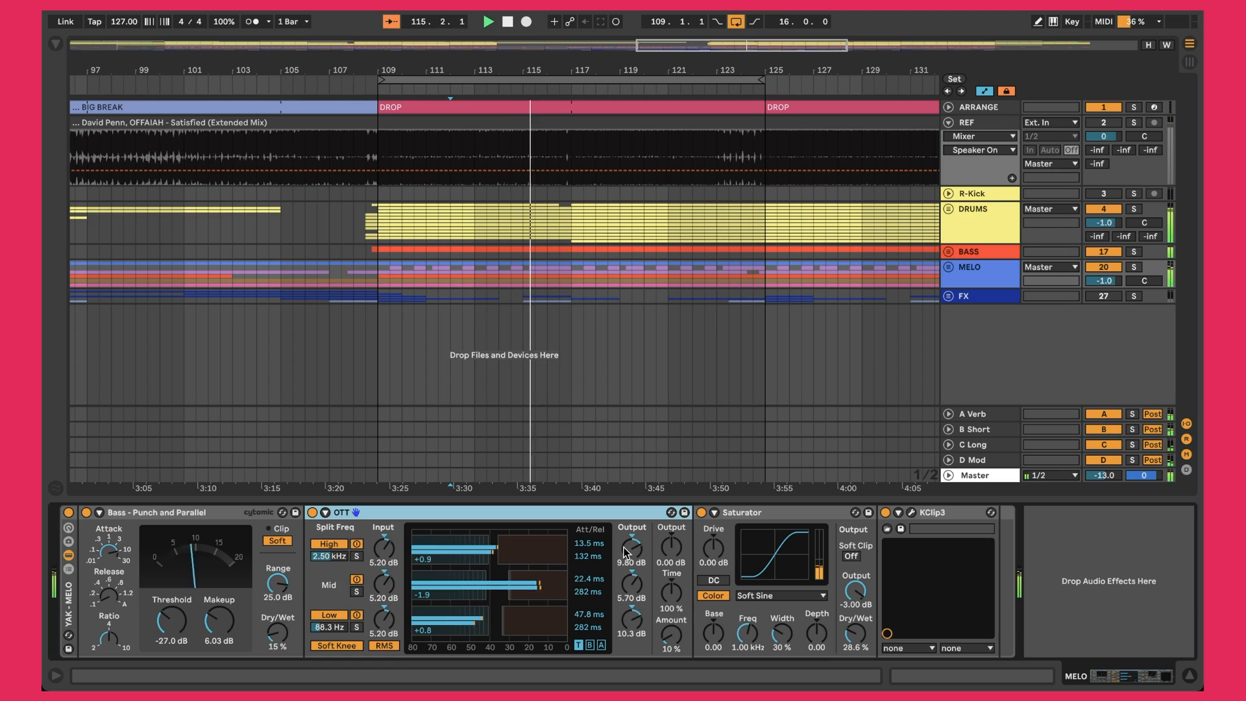
left_click(783, 540)
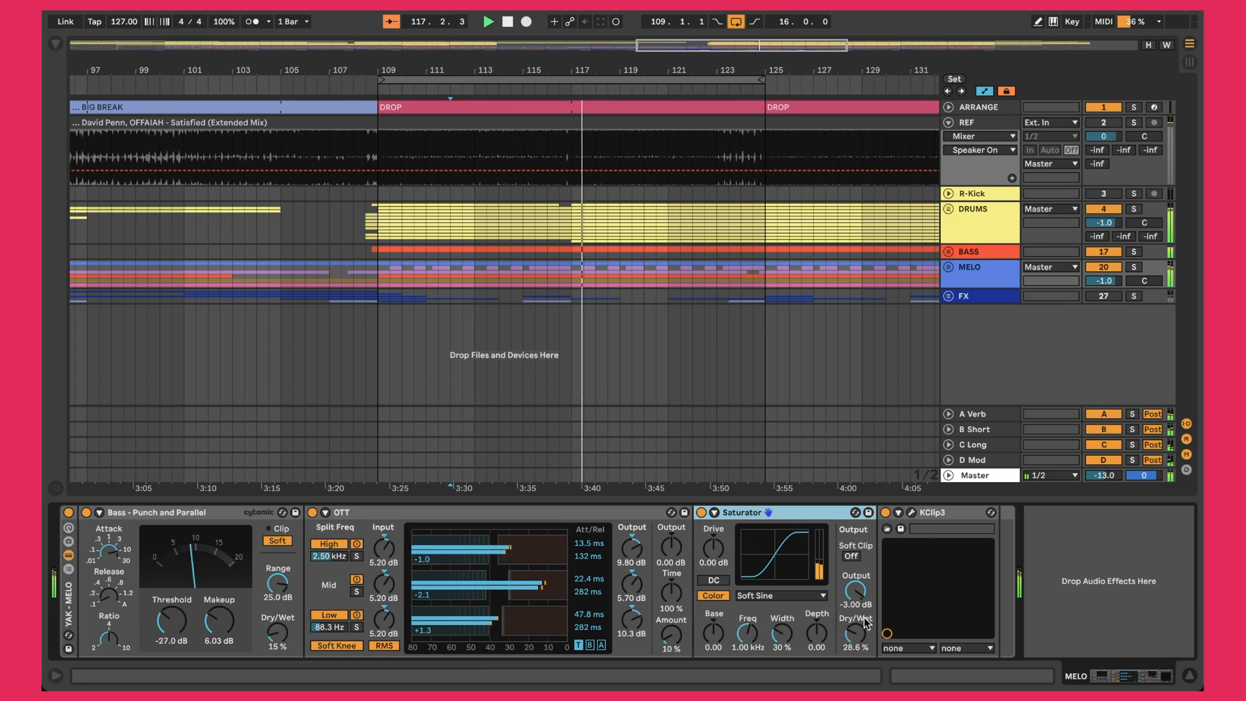
left_click(911, 512)
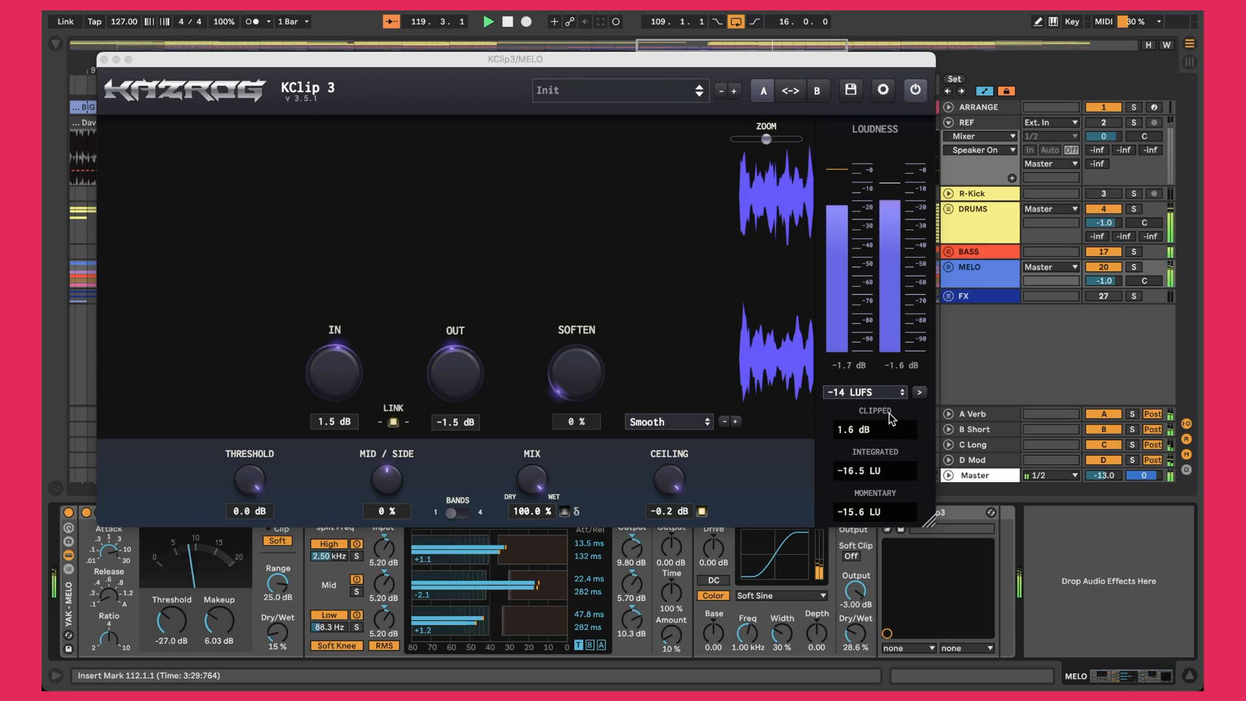
left_click(104, 59)
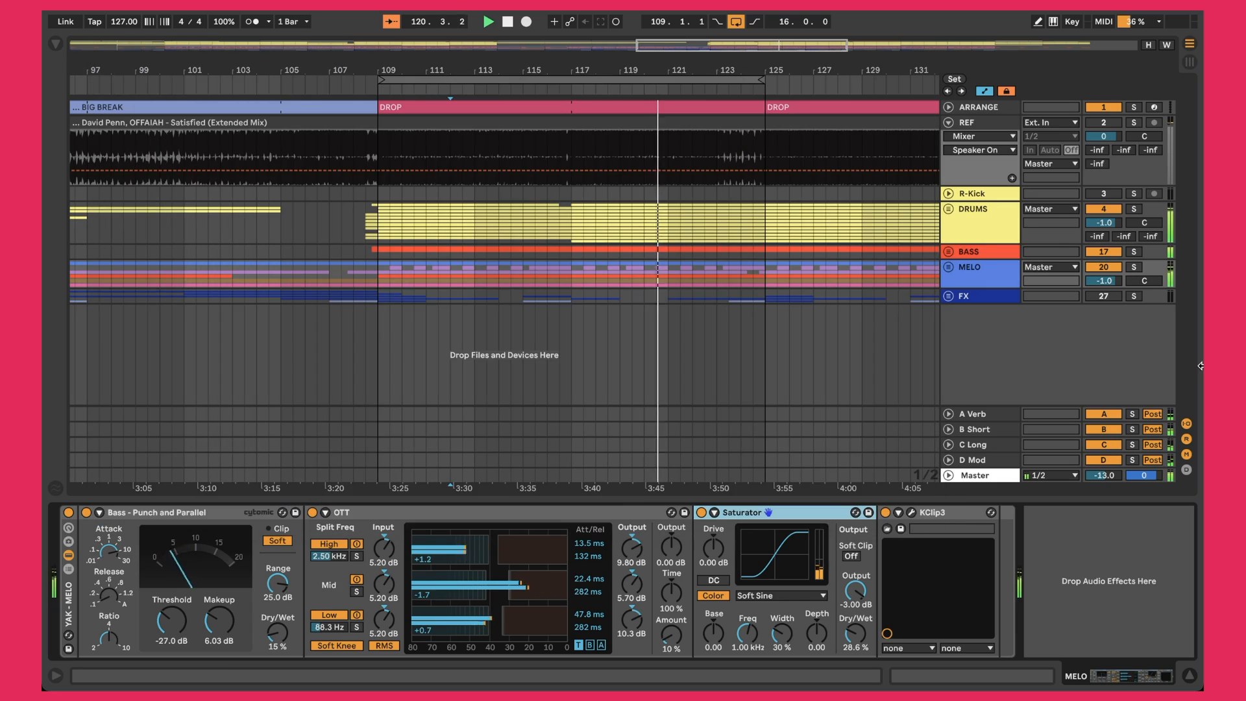
Step: Activate the FX group and check the gain and clipping settings of its KClip3
left_click(1101, 297)
left_click(991, 296)
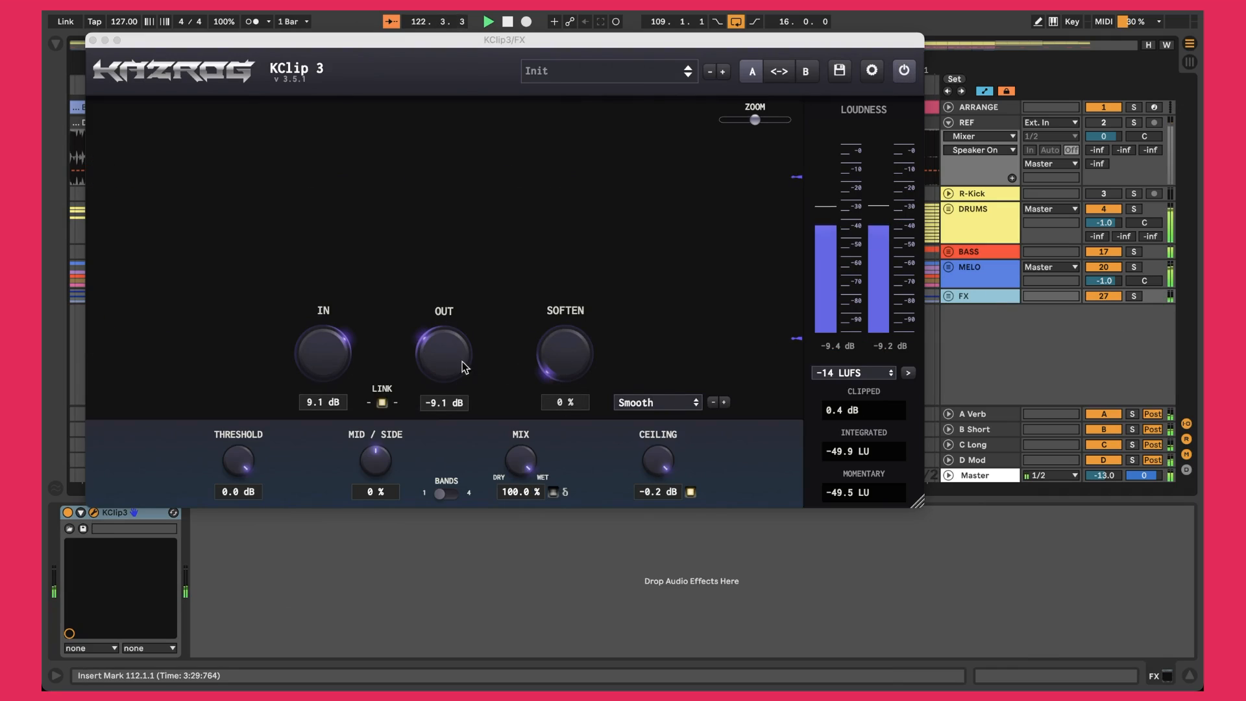
left_click(93, 40)
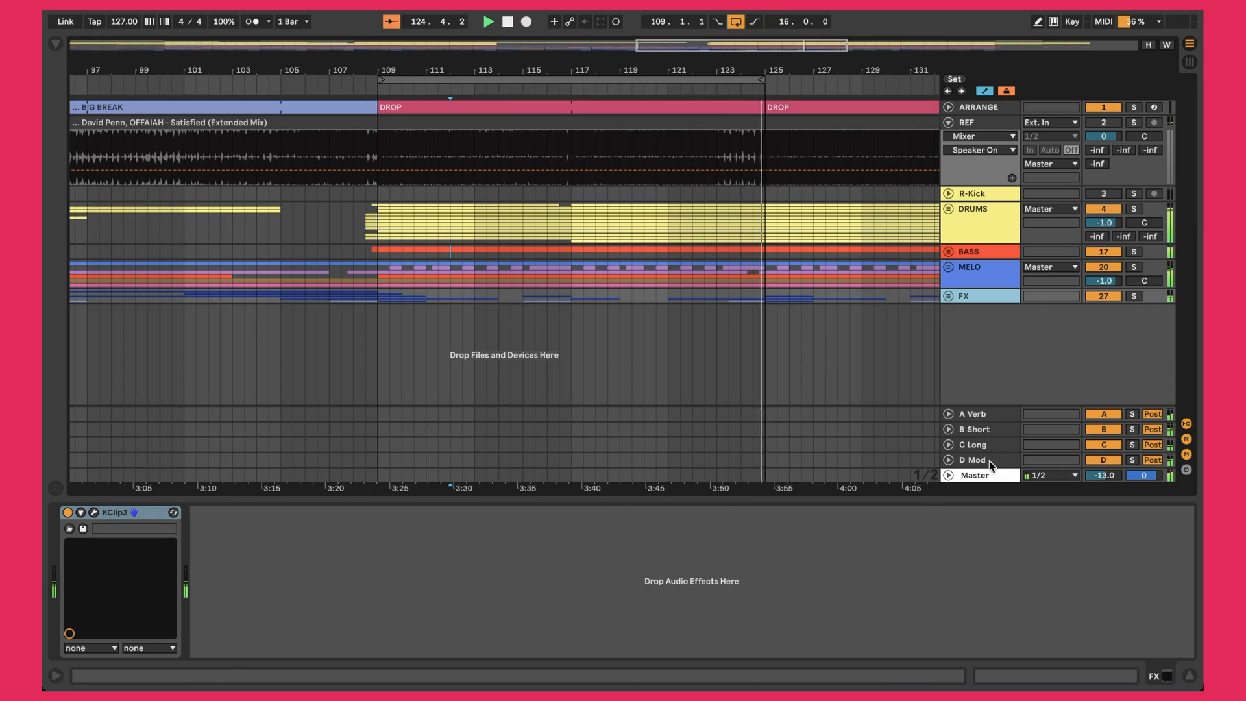
Step: Examine the Master track's device chain from the Utility through to the final Pro-L 2
left_click(983, 475)
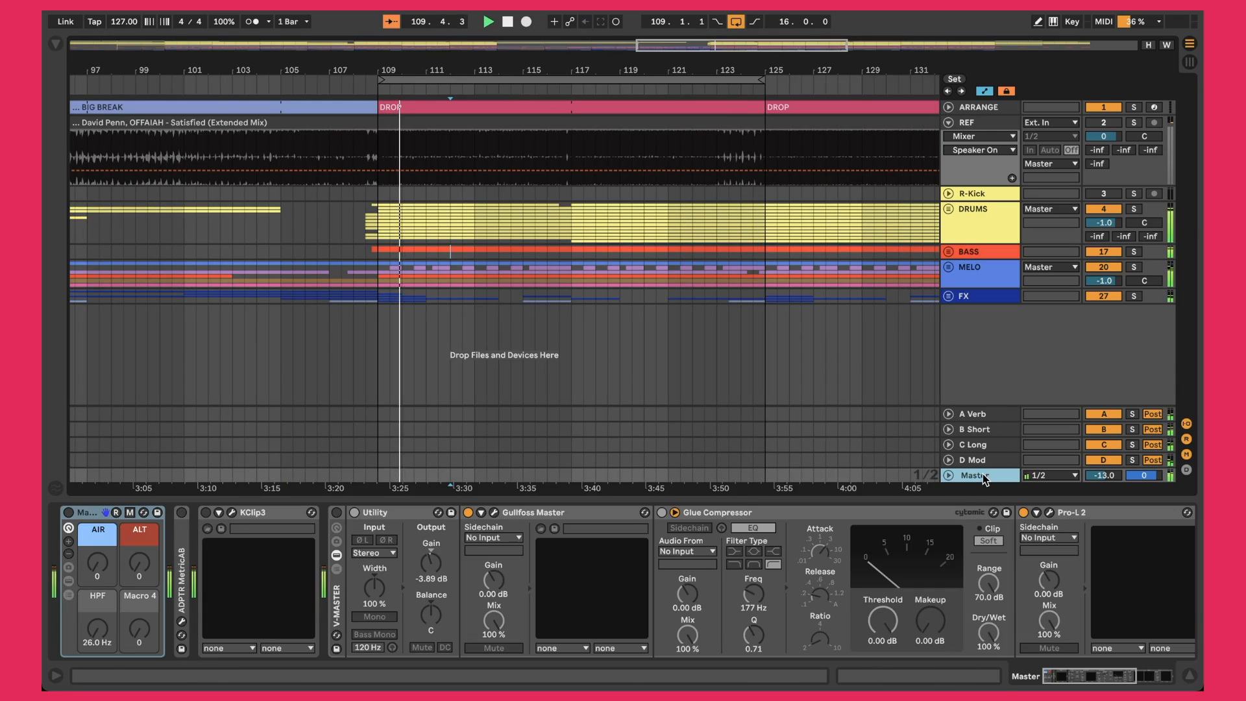
scroll(573, 562, "right", 6)
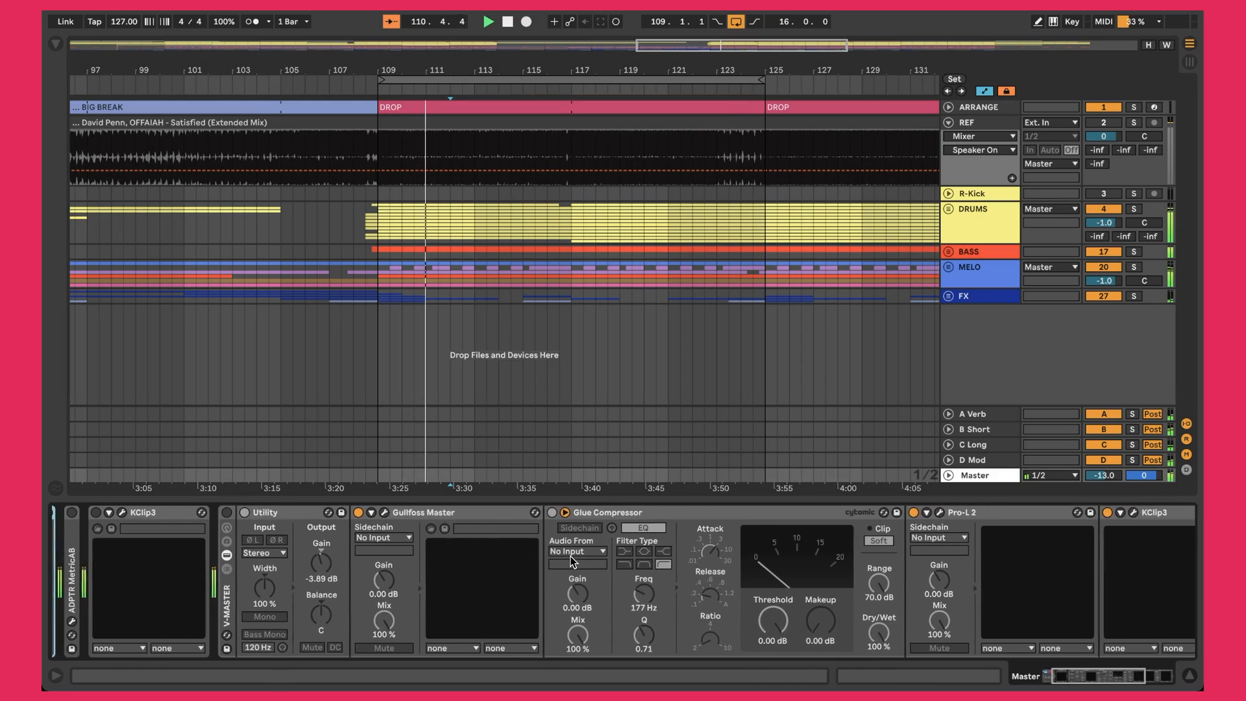
scroll(573, 562, "right", 6)
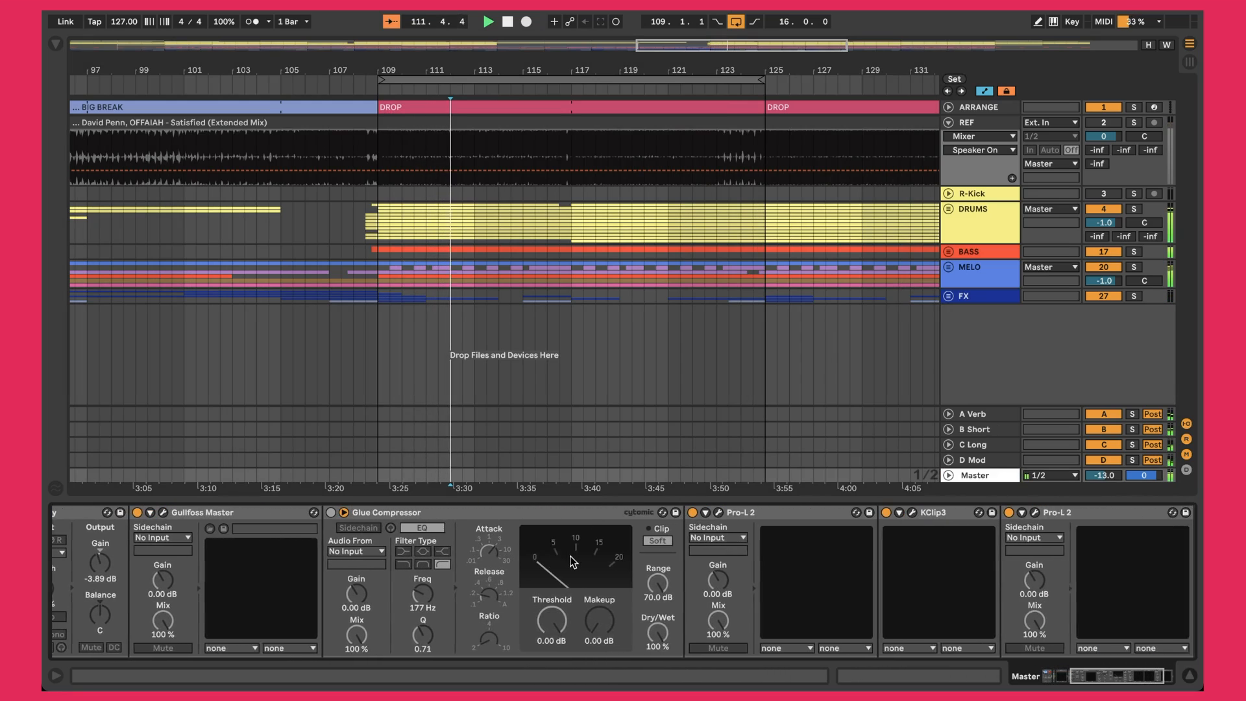
scroll(571, 562, "left", 2)
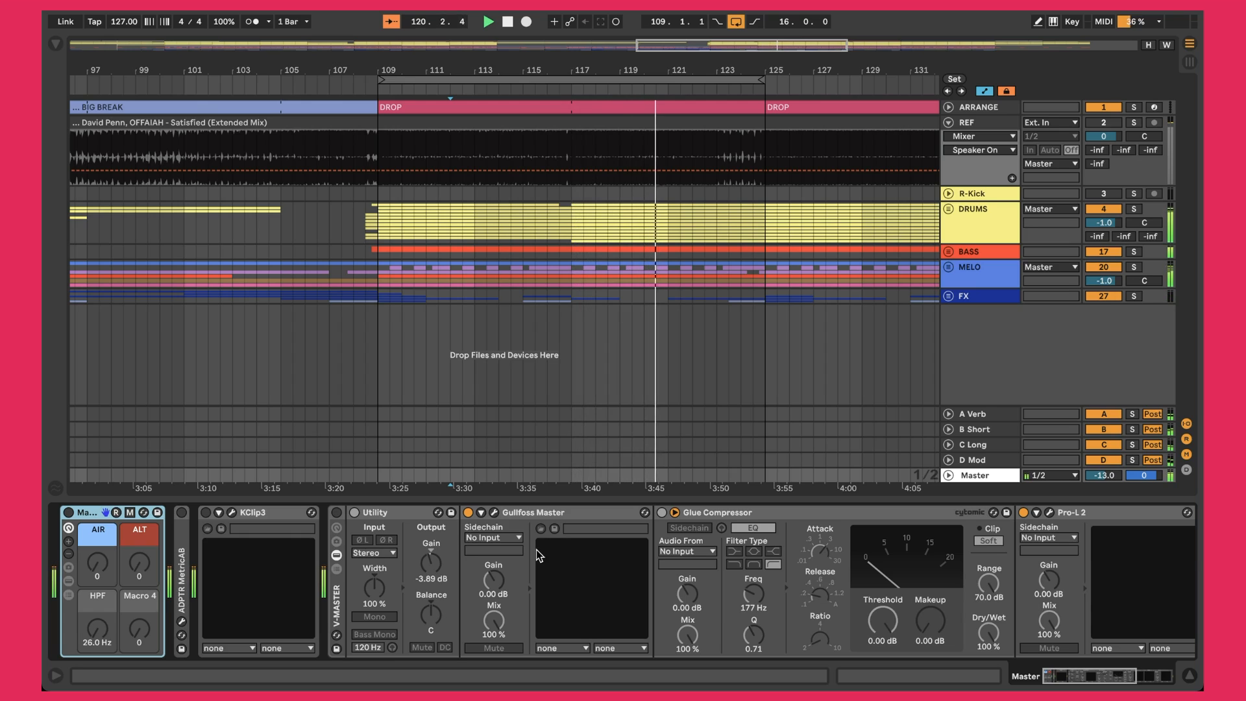
scroll(824, 545, "right", 3)
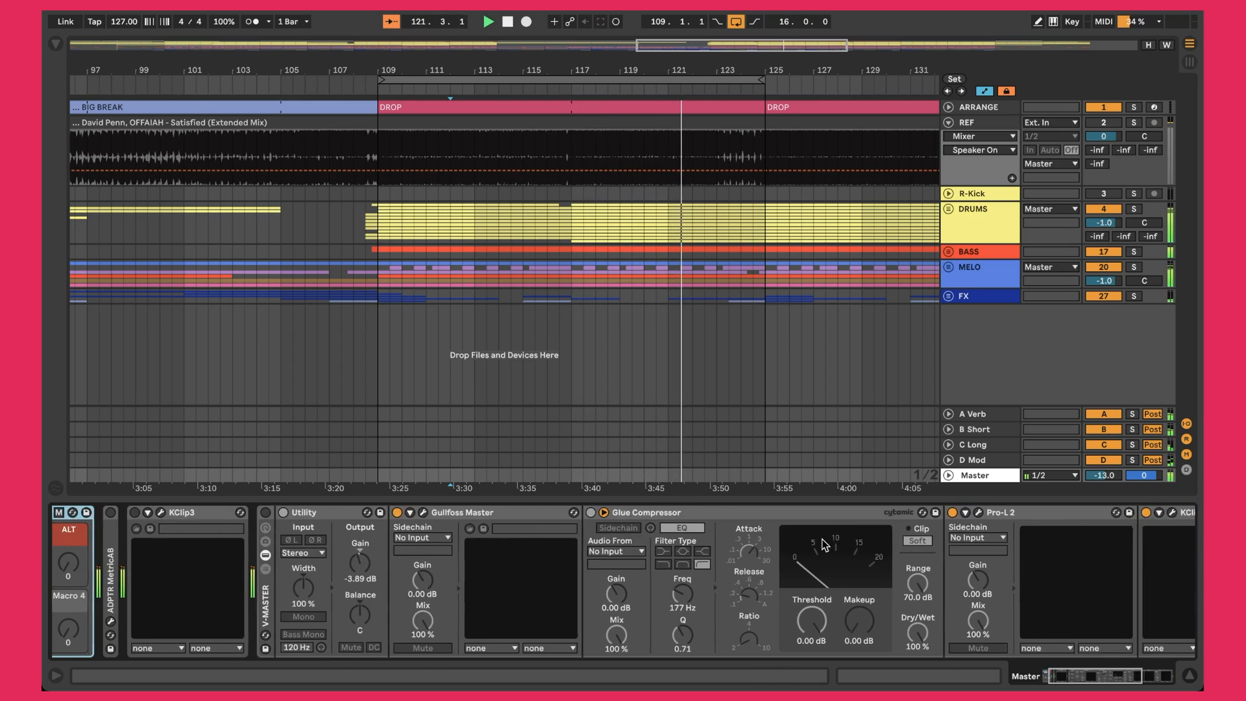
scroll(824, 545, "right", 5)
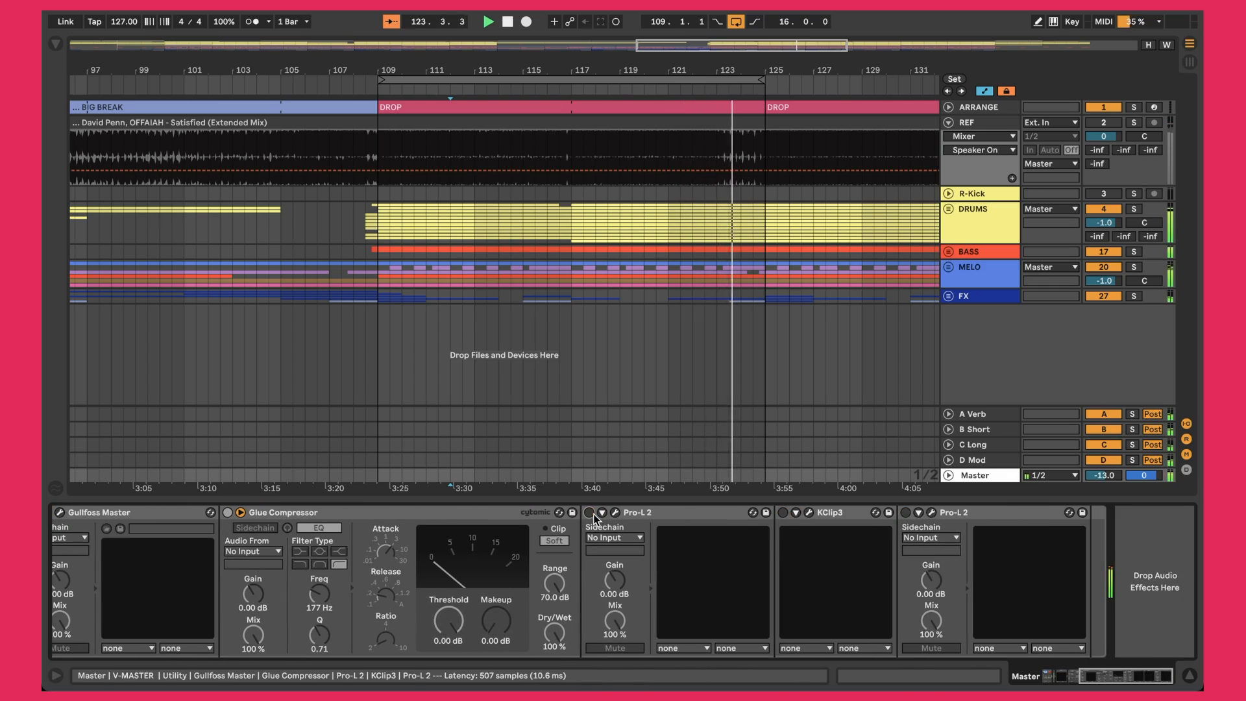
Step: Switch off Gullfoss Master and activate the V-MASTER rack on the Master track
scroll(596, 519, "left", 4)
scroll(595, 519, "left", 5)
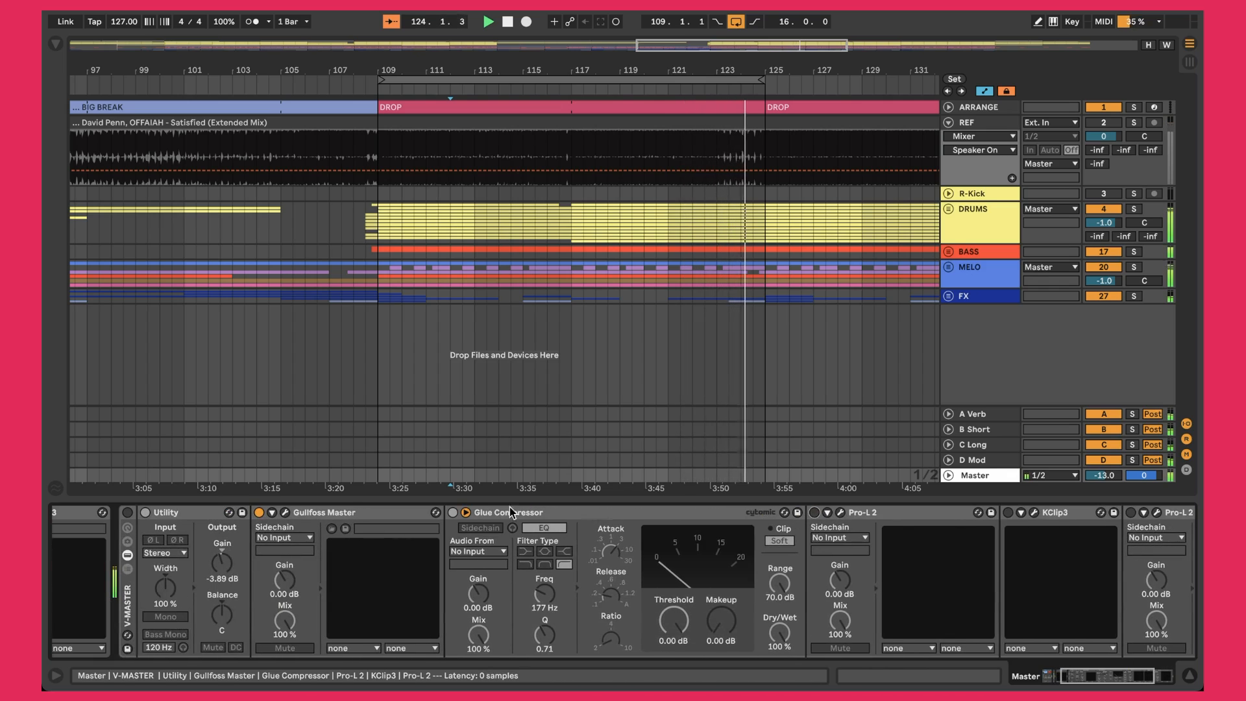
left_click(259, 513)
left_click(128, 512)
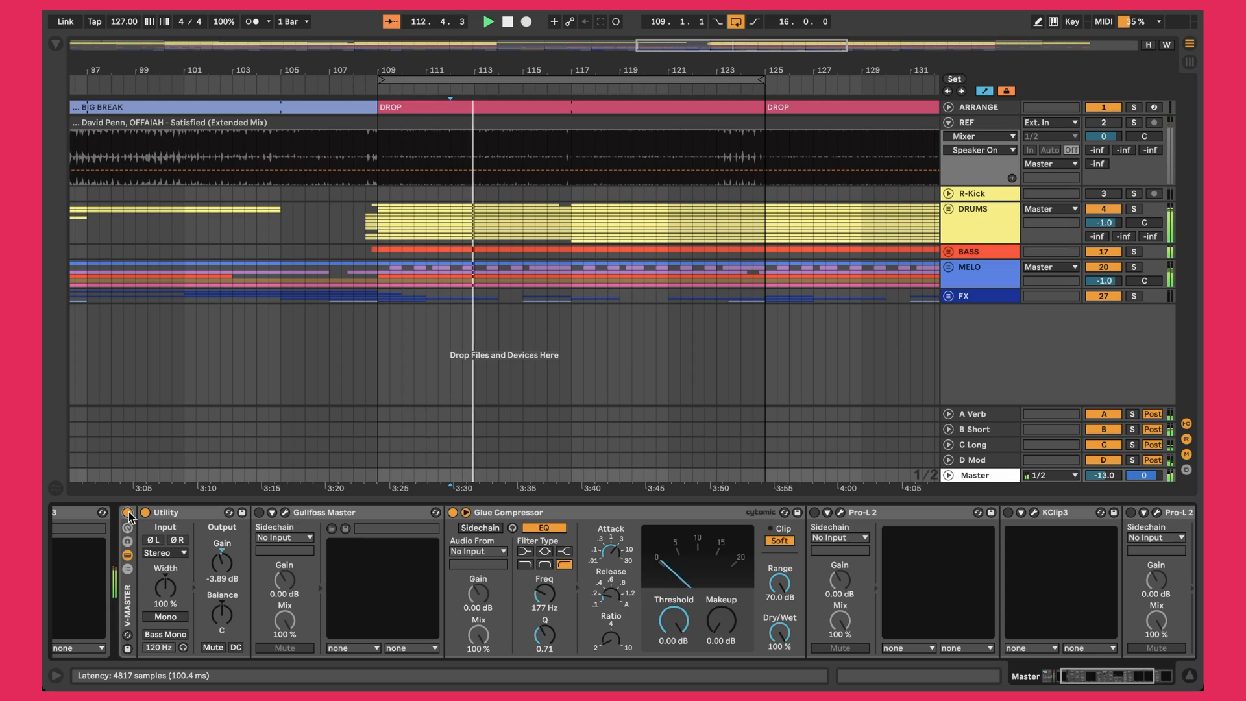
Step: Reset the V-MASTER Utility's gain to 0 dB for comparison, and restore it to -3.89 dB
left_click(615, 514)
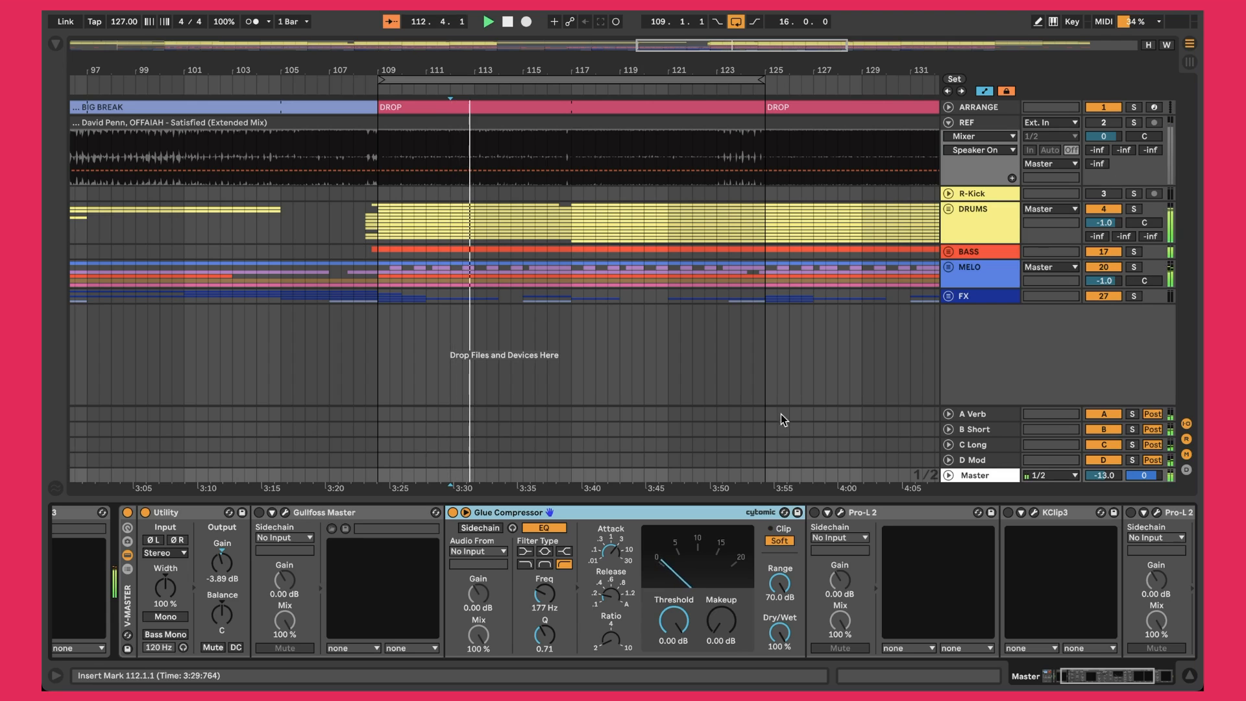
left_click(235, 569)
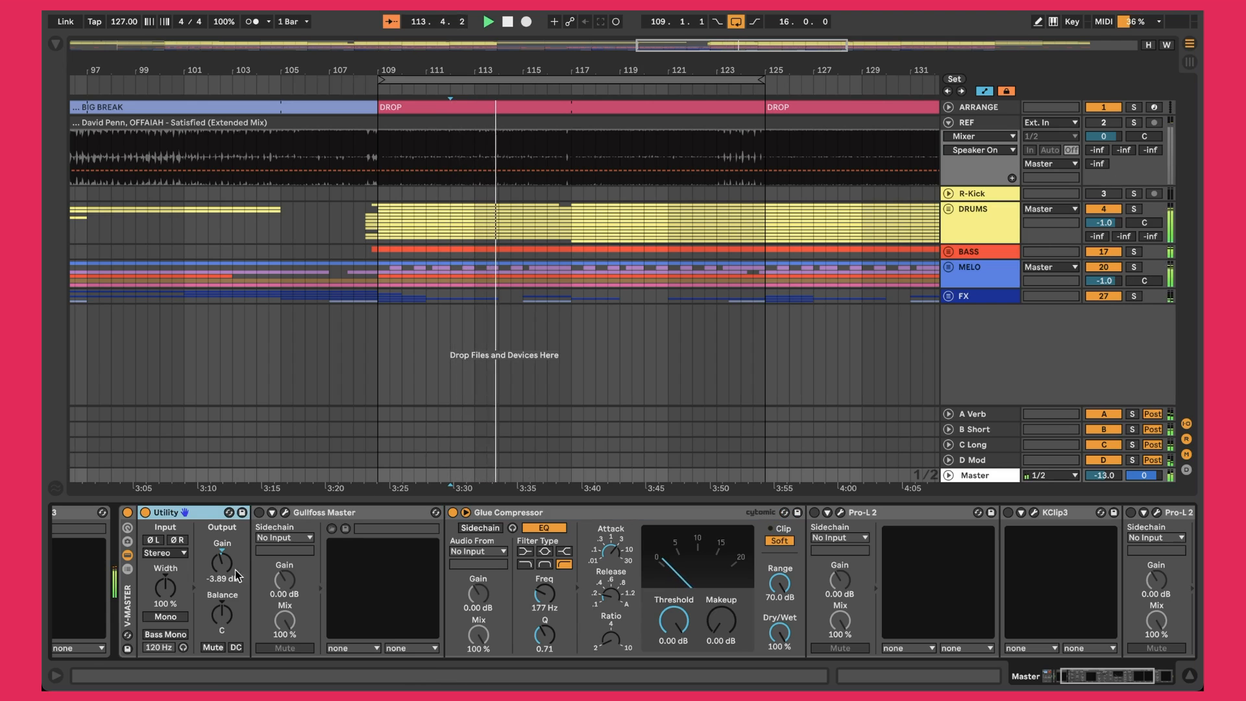
left_click(221, 565)
key("Delete")
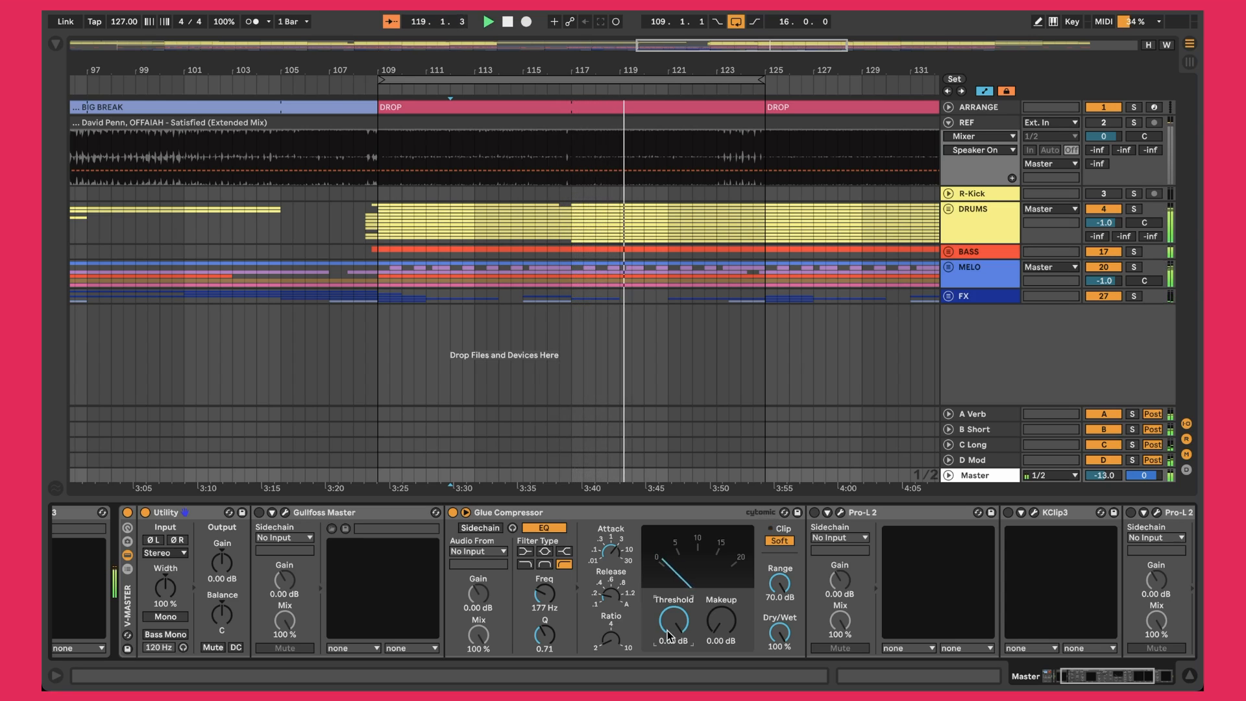
left_click(225, 564)
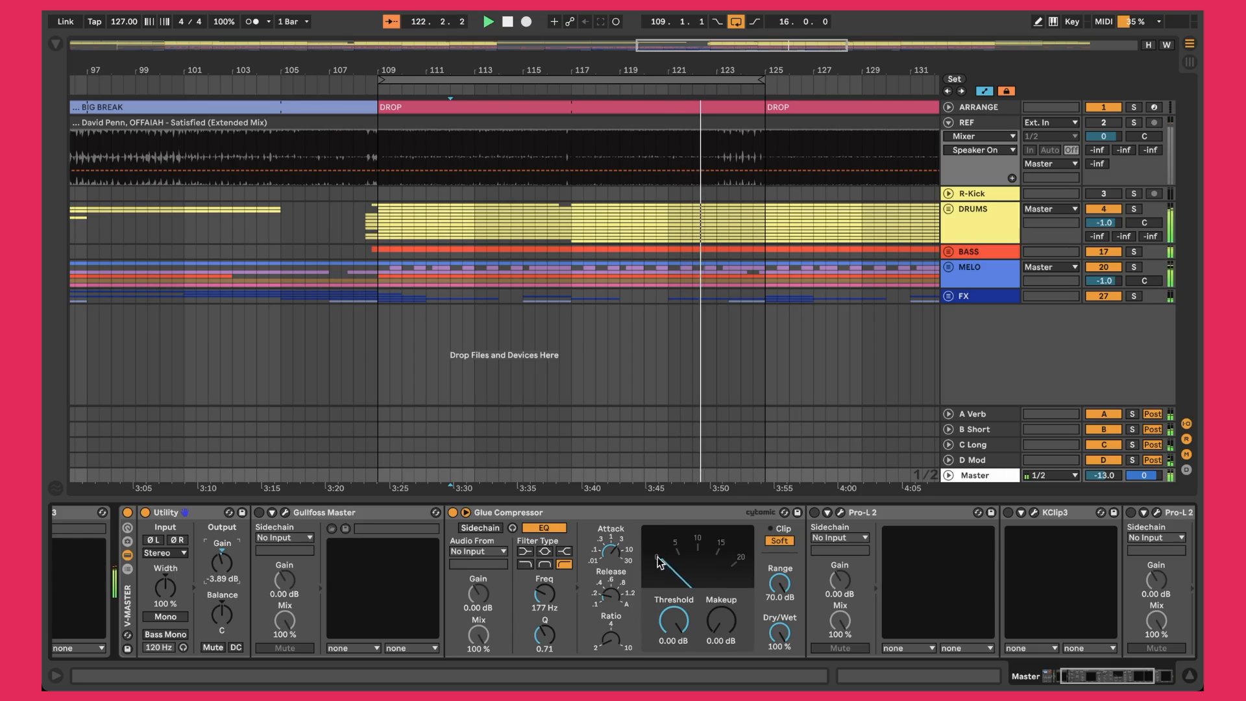
Step: Set the high-pass sidechain EQ frequency of the Master's Glue Compressor to 186 Hz
left_click(619, 547)
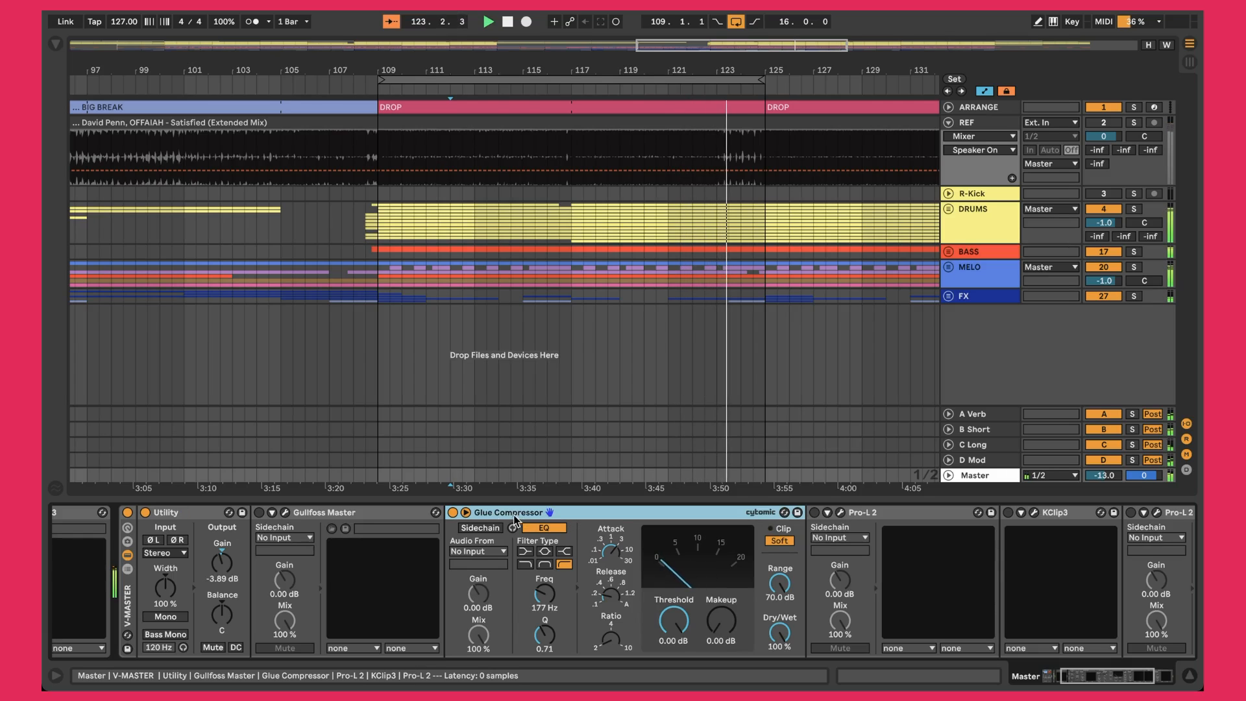
left_click(563, 566)
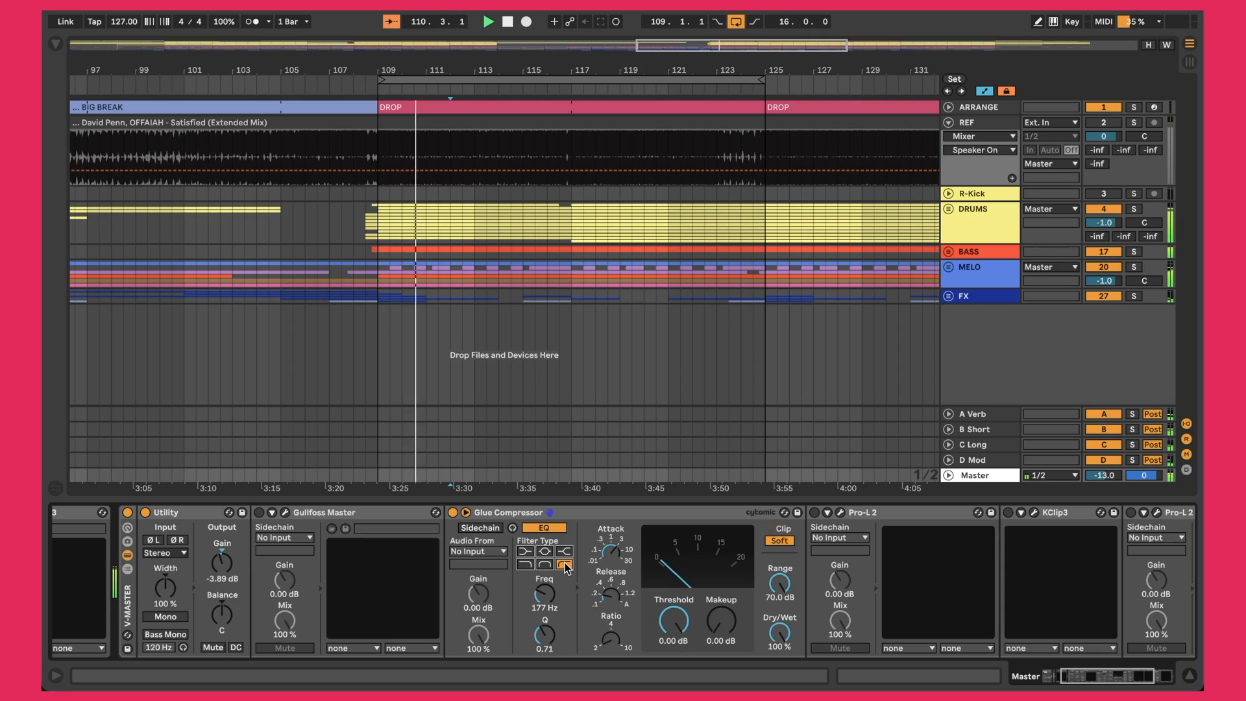
left_click(543, 596)
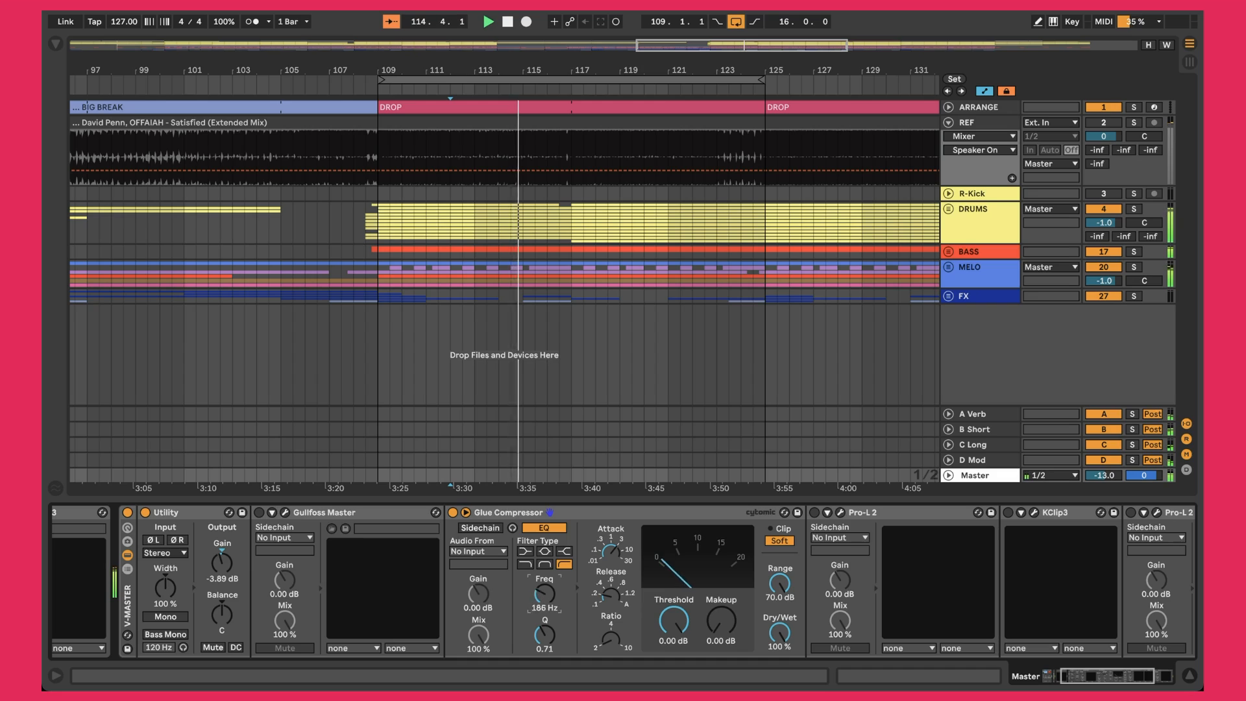
left_click_drag(544, 596, 543, 598)
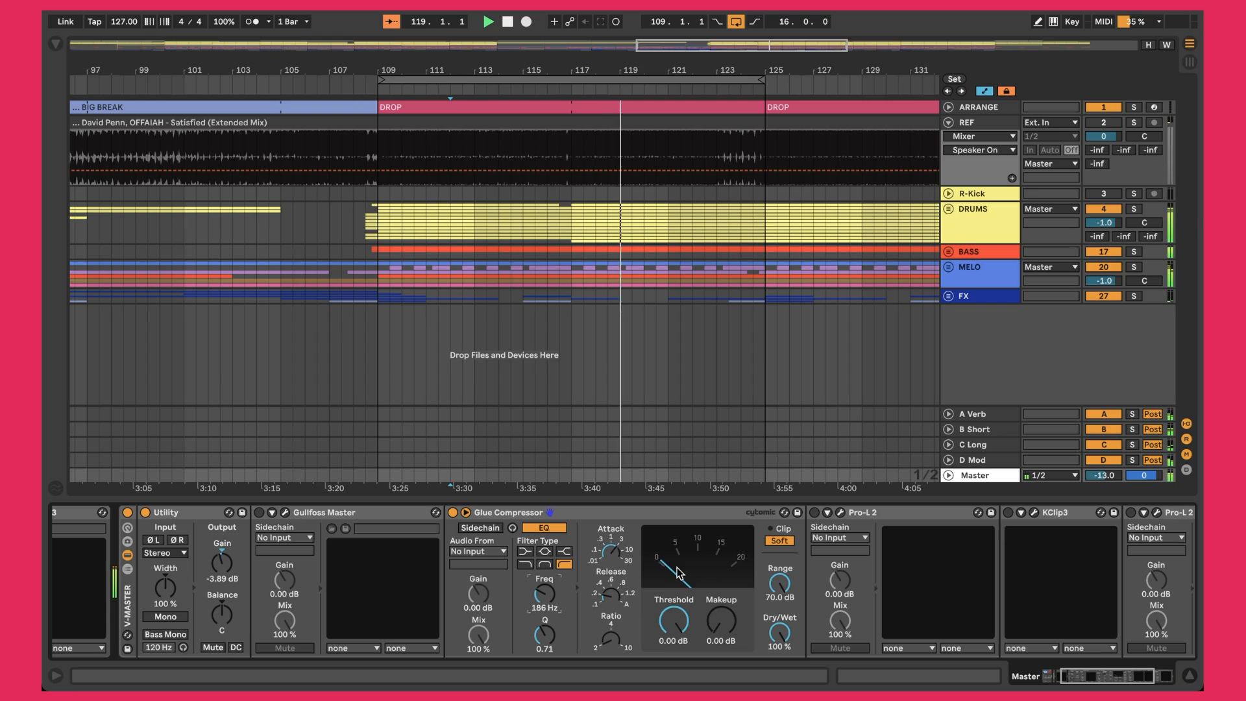
scroll(468, 524, "left", 5)
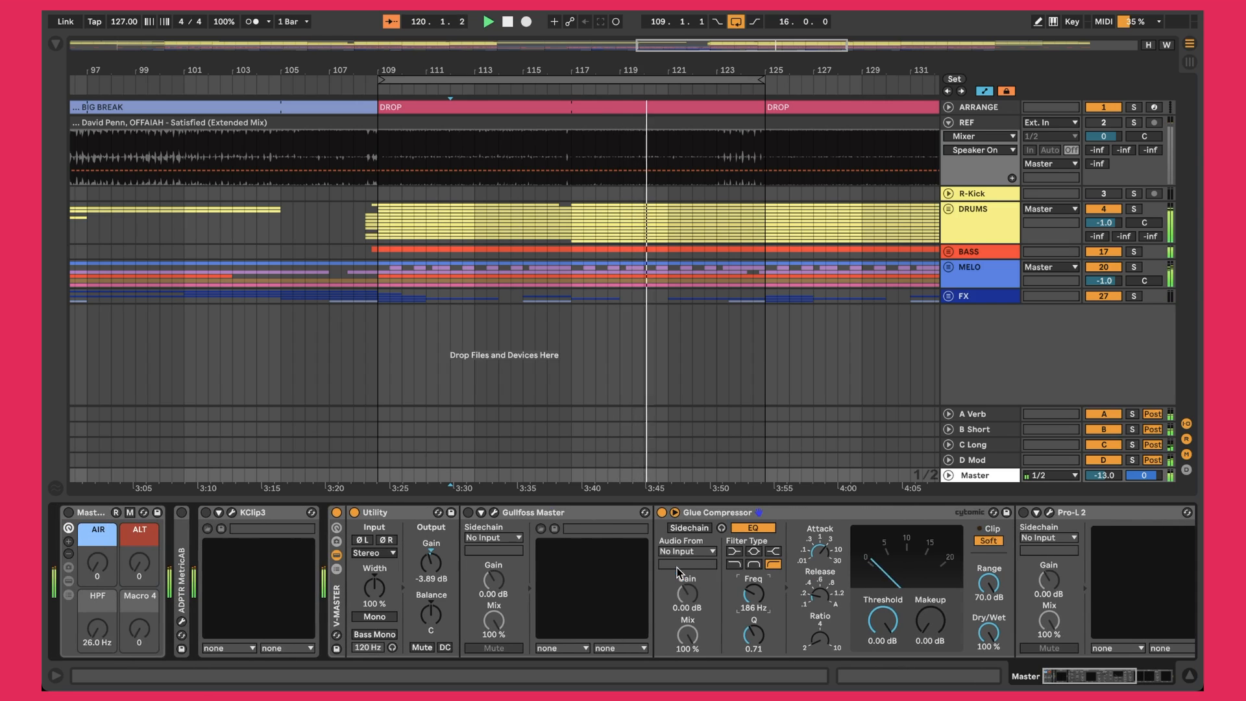
Step: Switch on Gullfoss Master in the Master's V-MASTER chain and review its Recover, Tame and Brighten settings
left_click(494, 512)
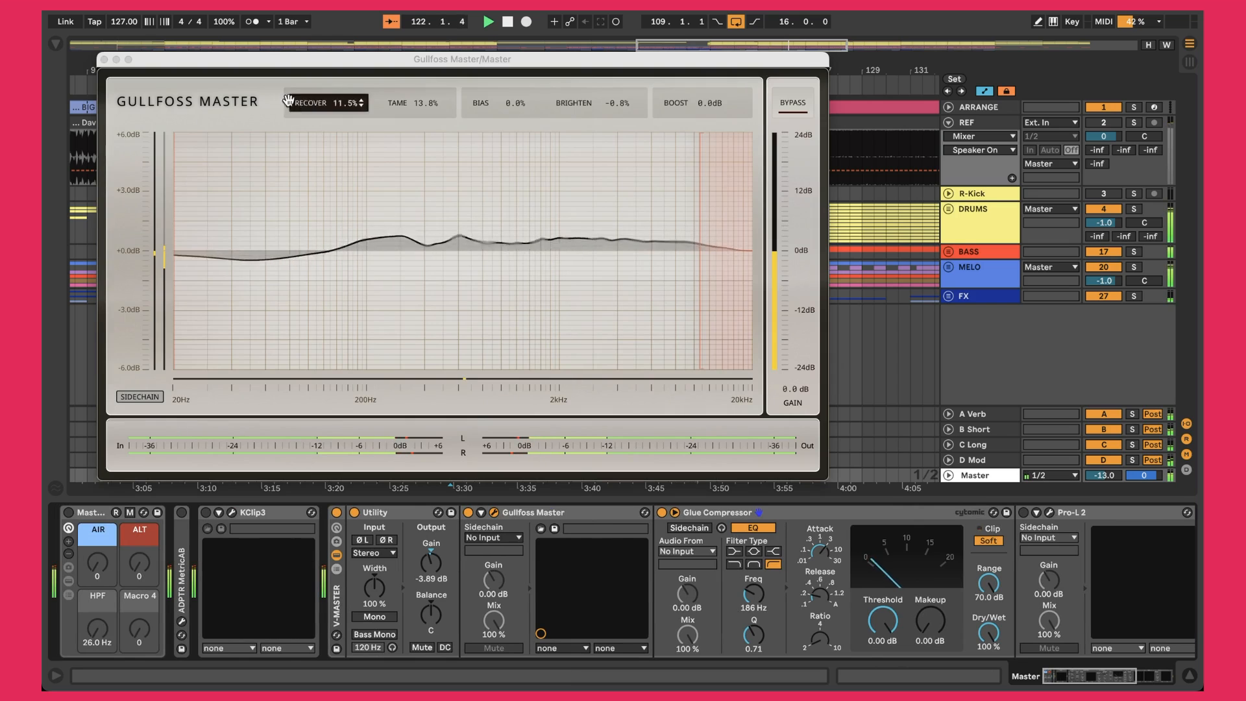
left_click_drag(269, 61, 388, 92)
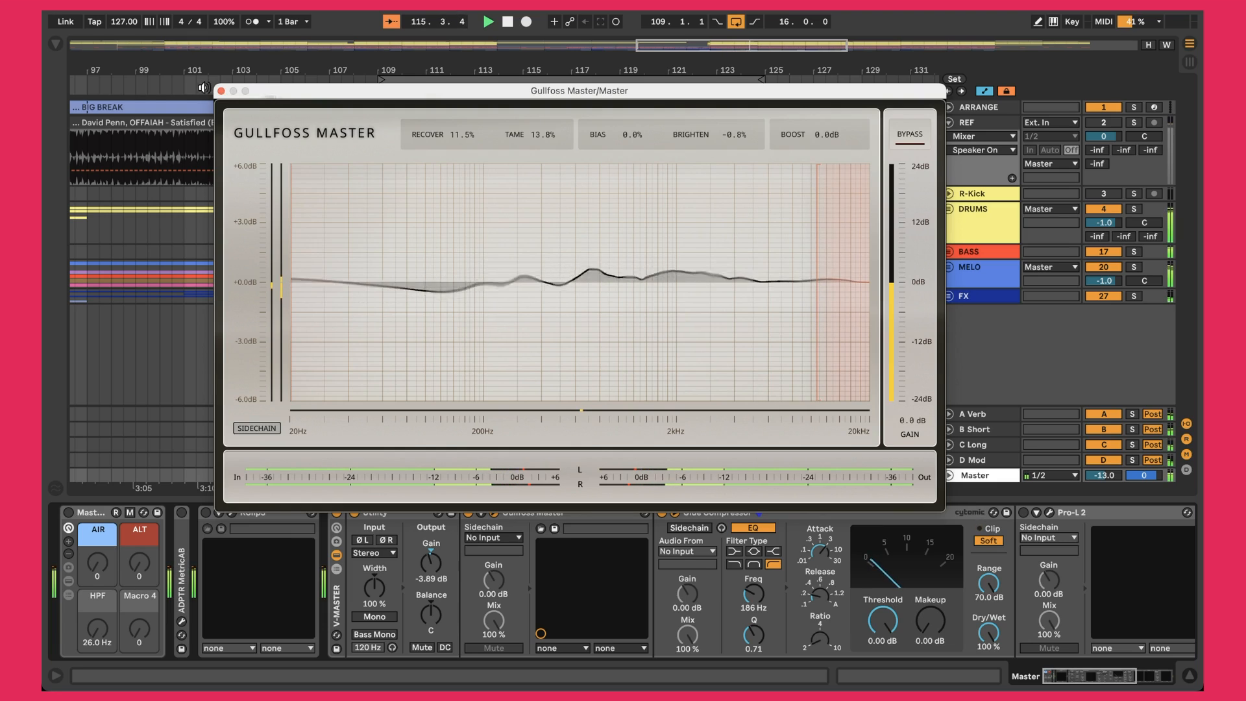
left_click(221, 92)
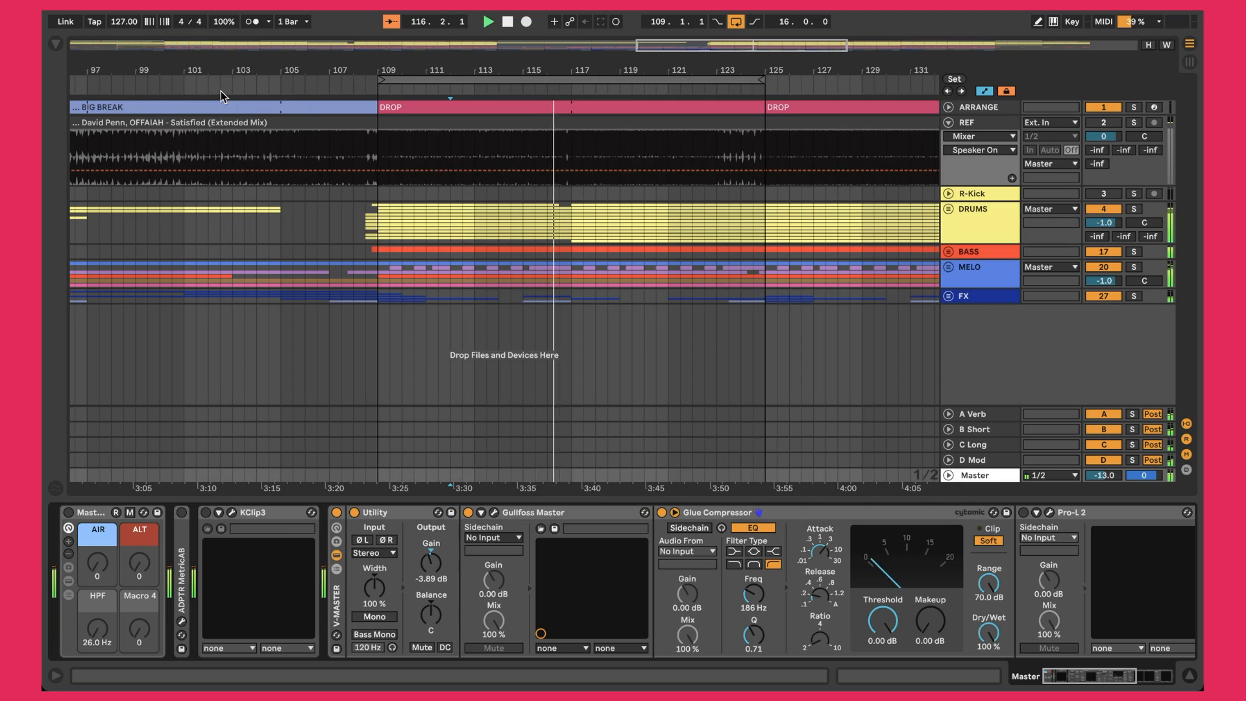
Step: Compare the mix with Gullfoss Master off and on, and look over its equalisation curve again
left_click(469, 514)
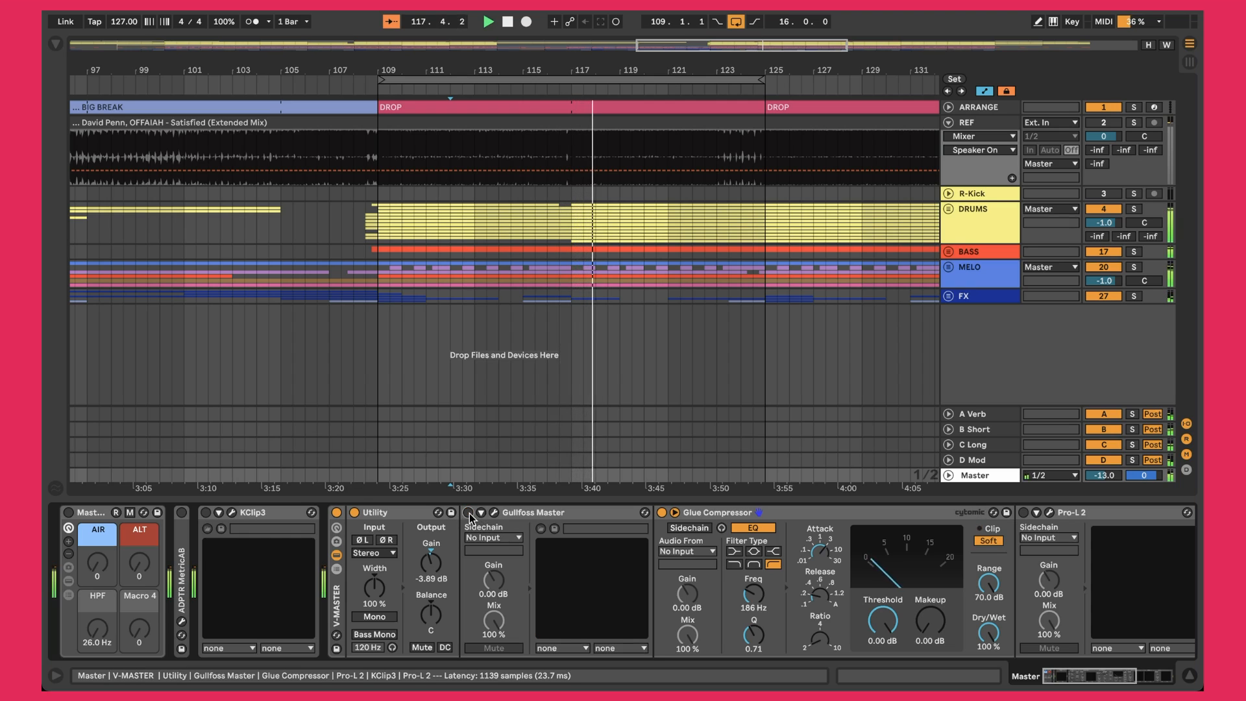
left_click(469, 513)
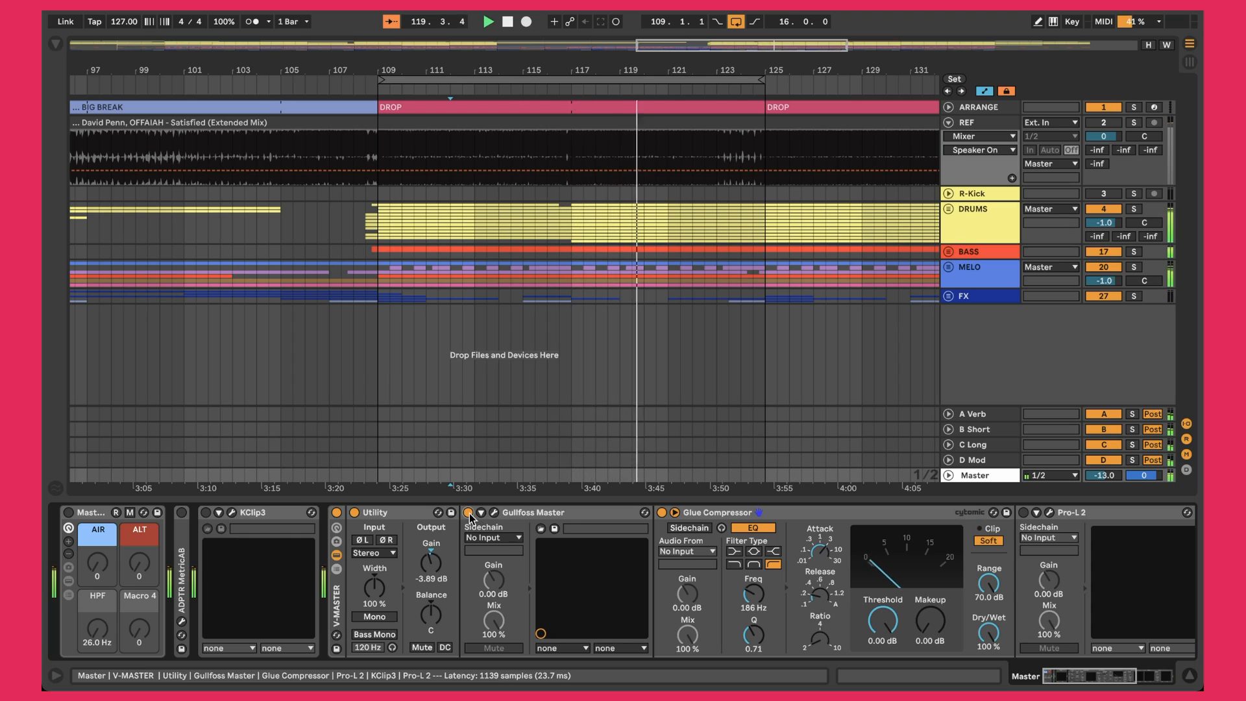
left_click(494, 513)
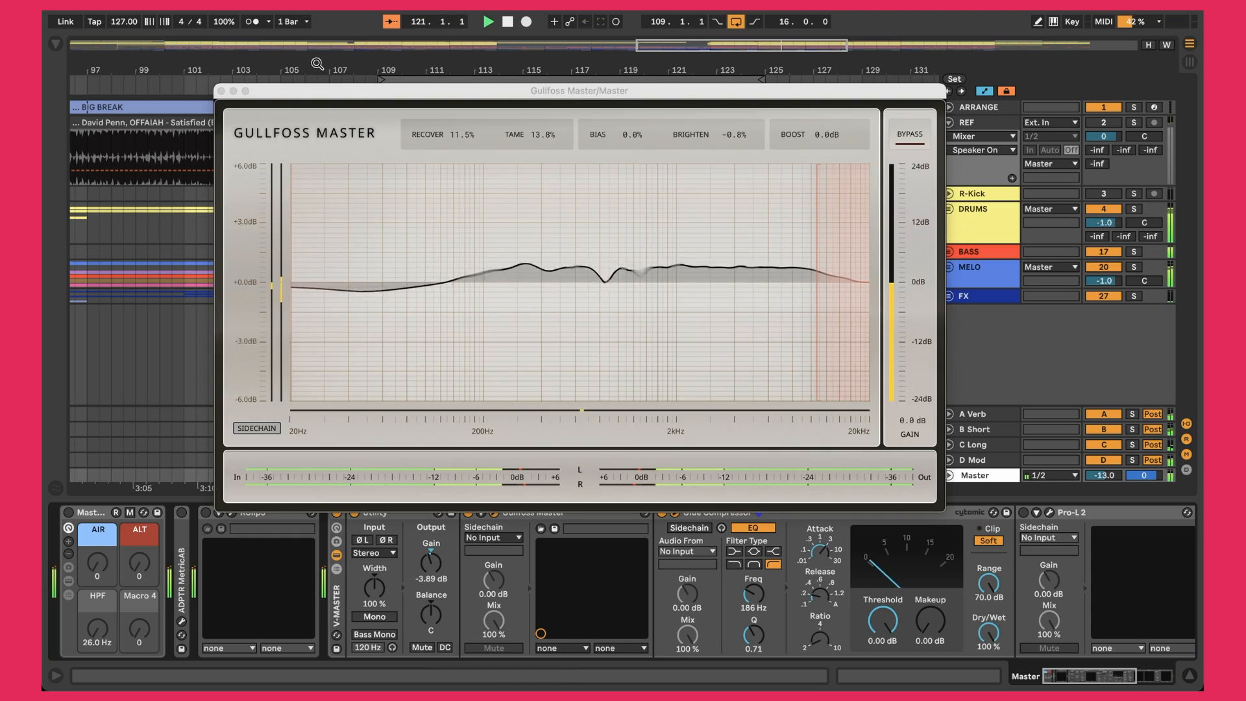
left_click(279, 92)
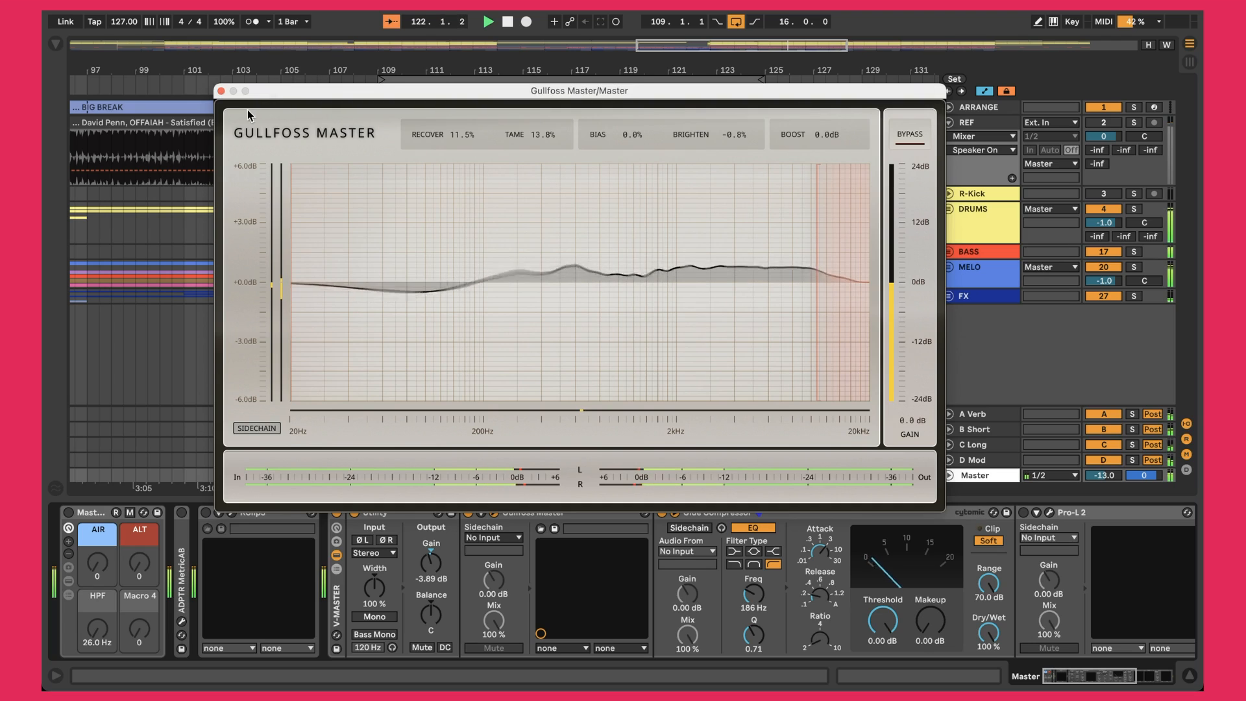
left_click(222, 93)
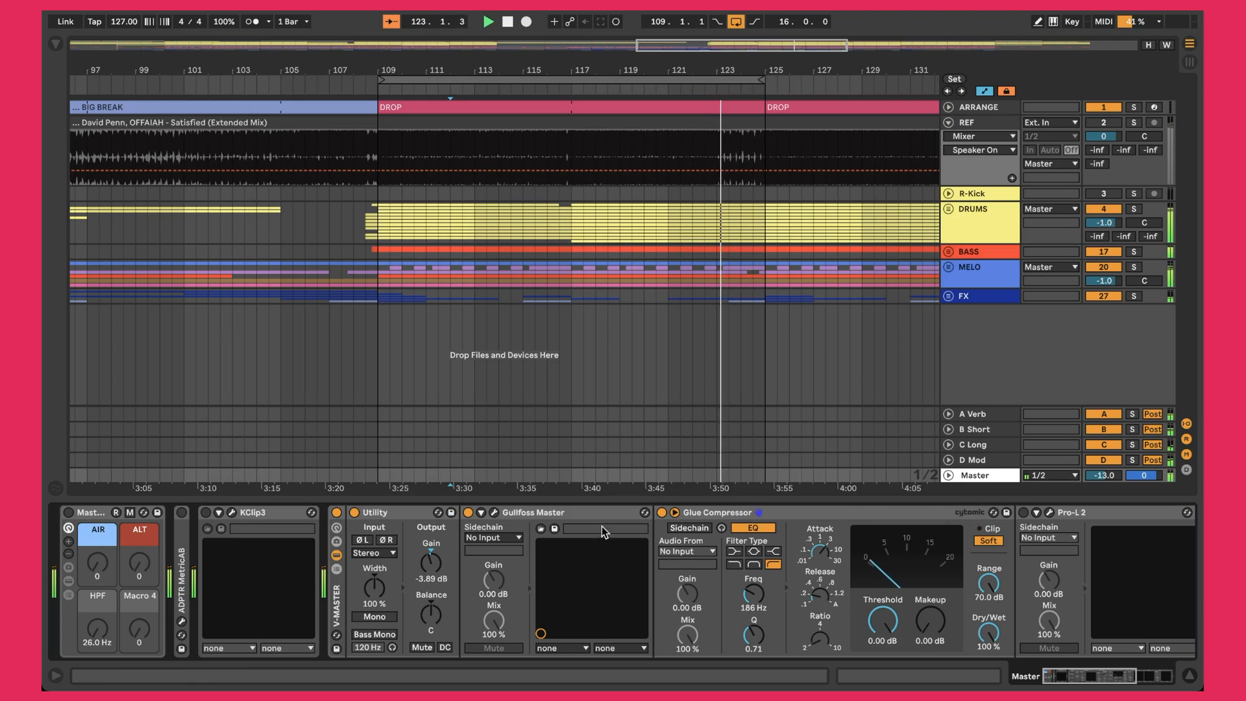
Step: Activate the first Pro-L 2 after the Glue Compressor and review its limiting style, gain and output level
scroll(616, 552, "right", 5)
scroll(616, 552, "right", 6)
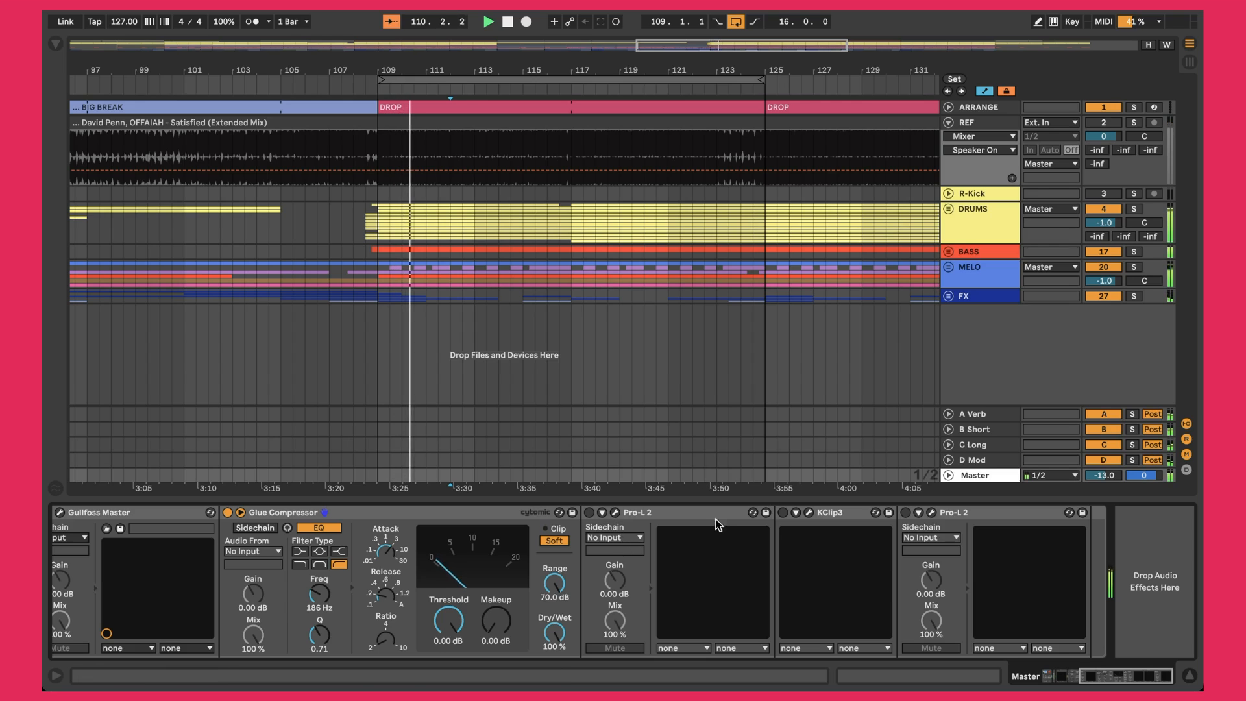
left_click(615, 513)
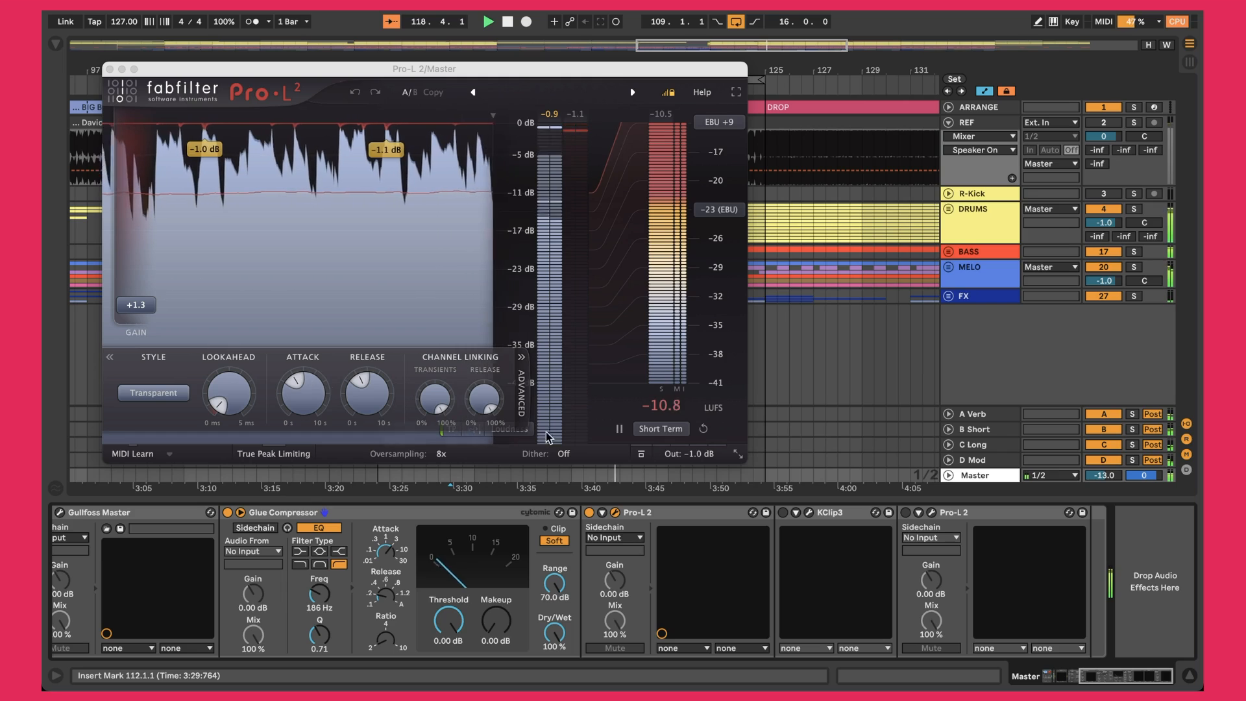
mouse_move(697, 458)
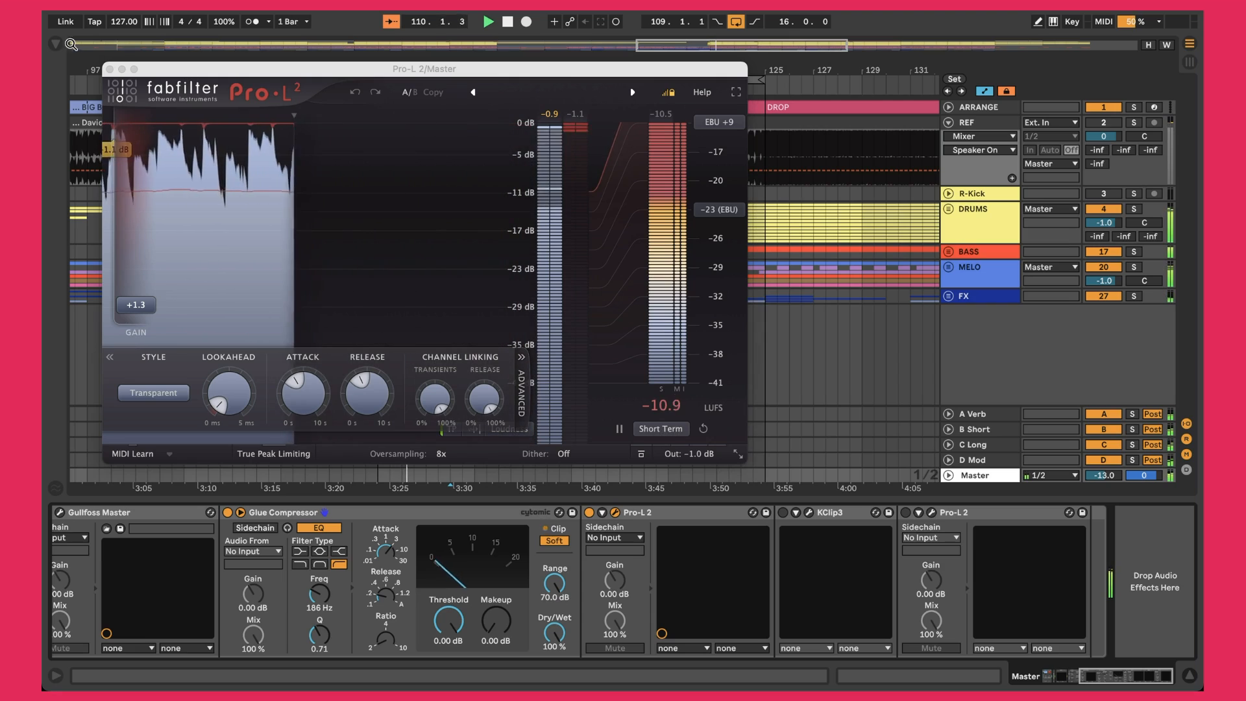
left_click(110, 69)
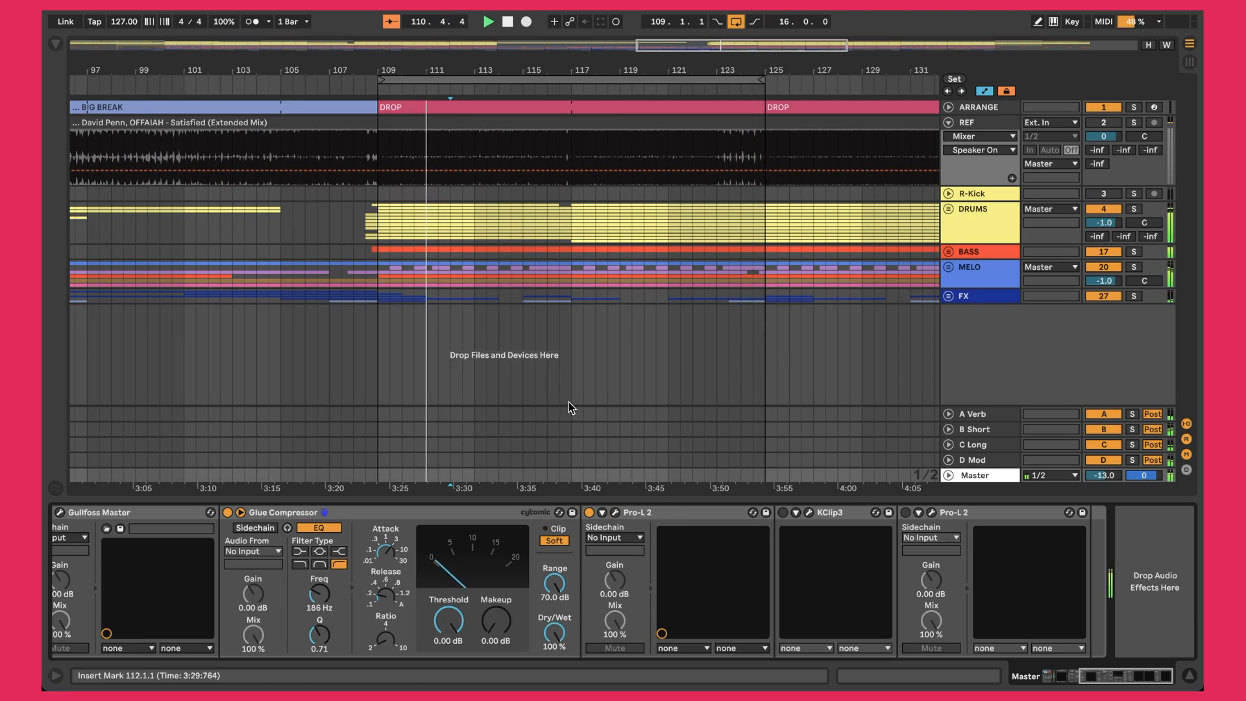
Step: Activate the KClip3 between the two Pro-L 2 limiters and review its input, soften and ceiling settings
left_click(783, 513)
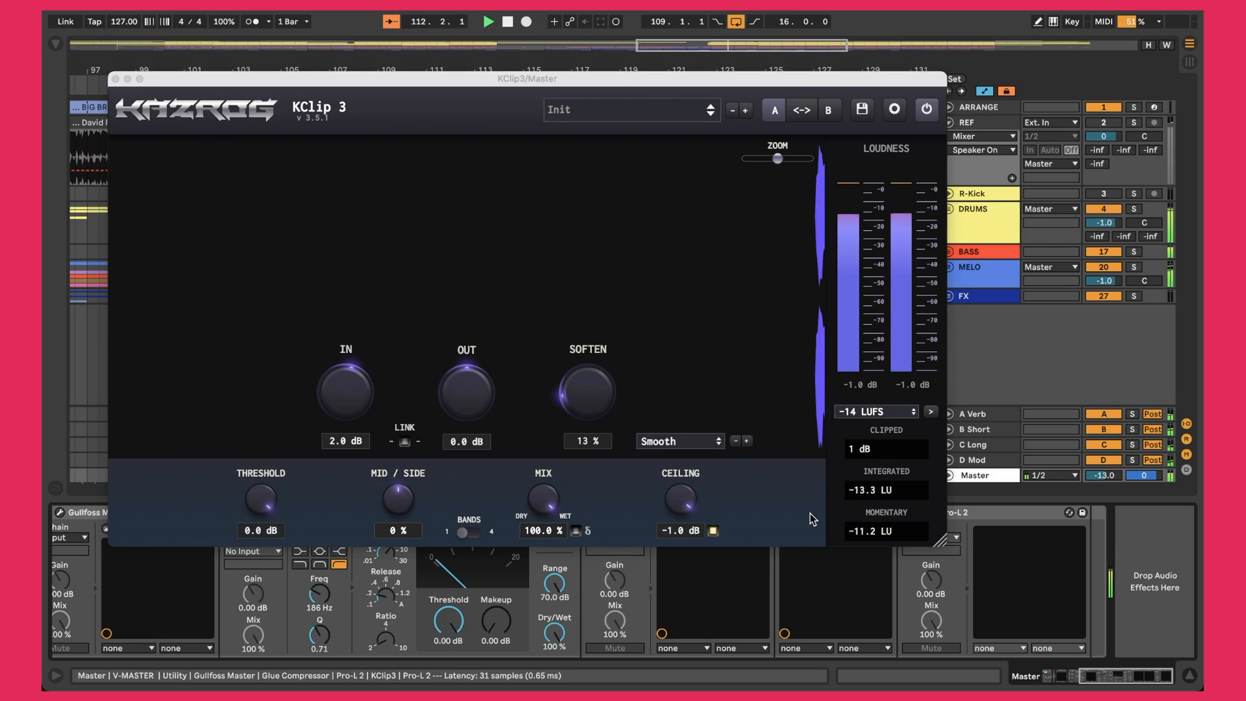
left_click(808, 512)
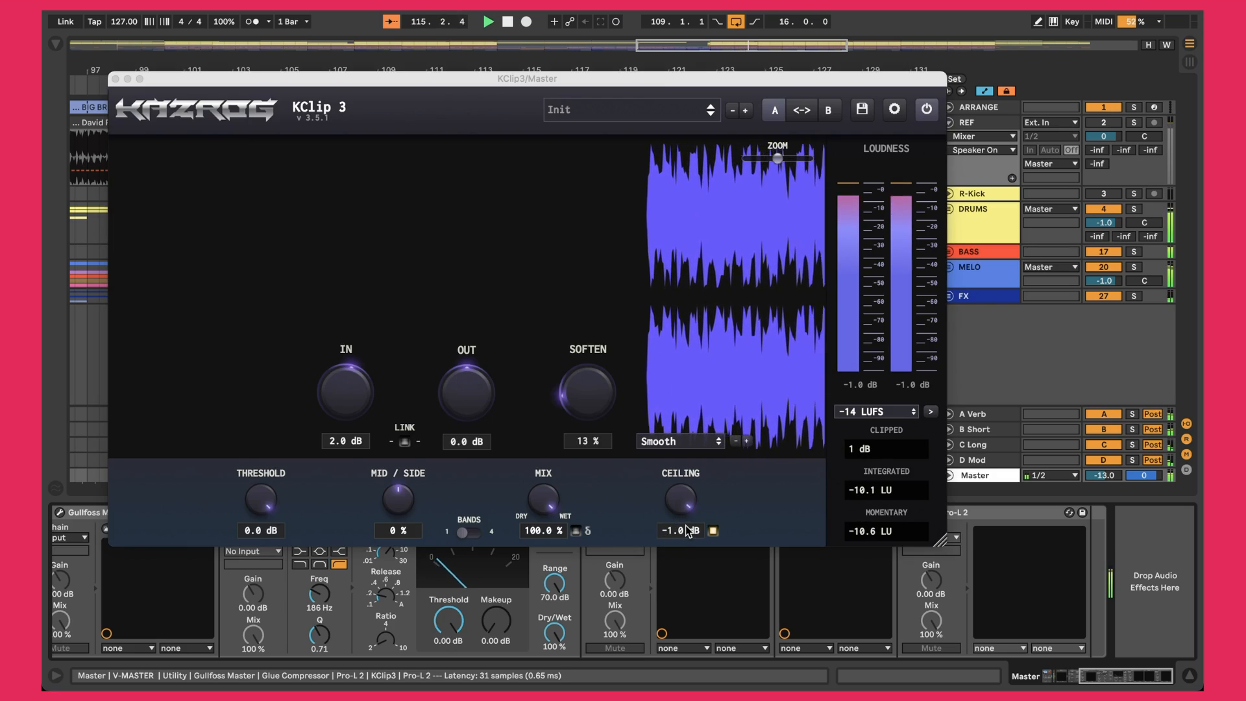
left_click(114, 79)
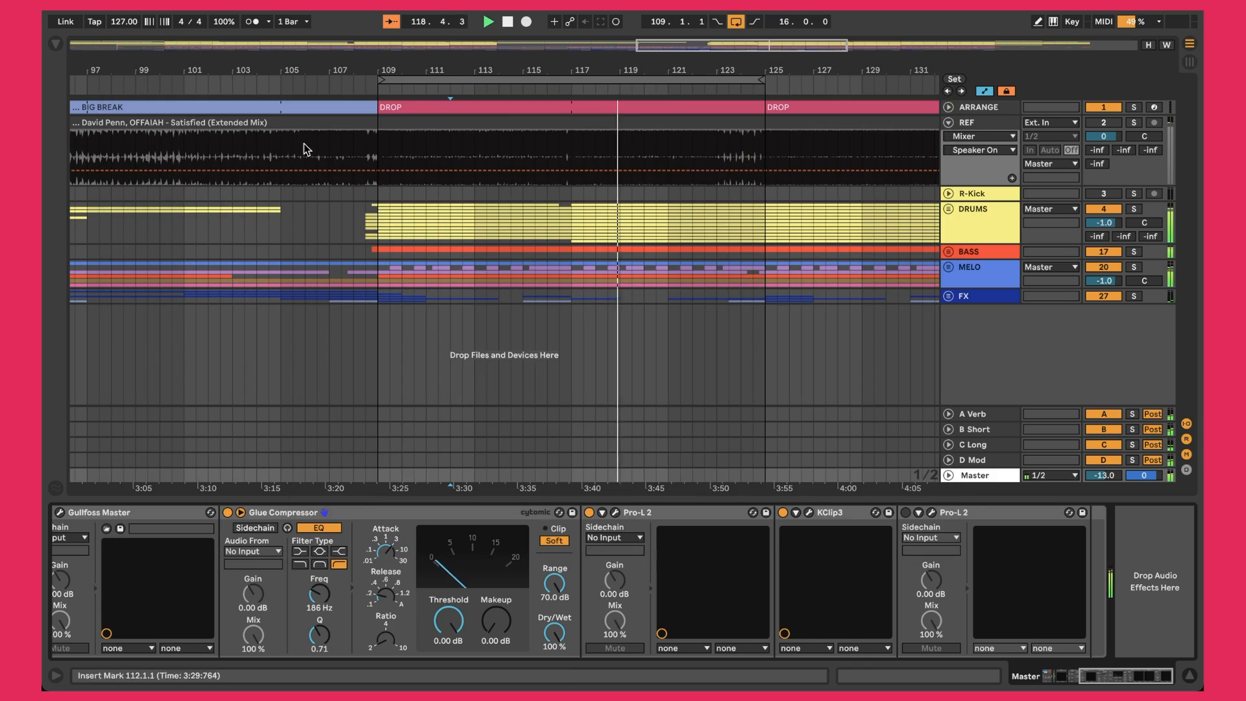
Step: Activate the final Pro-L 2 in the V-MASTER chain and review its limiting style, gain reduction and loudness
left_click(932, 514)
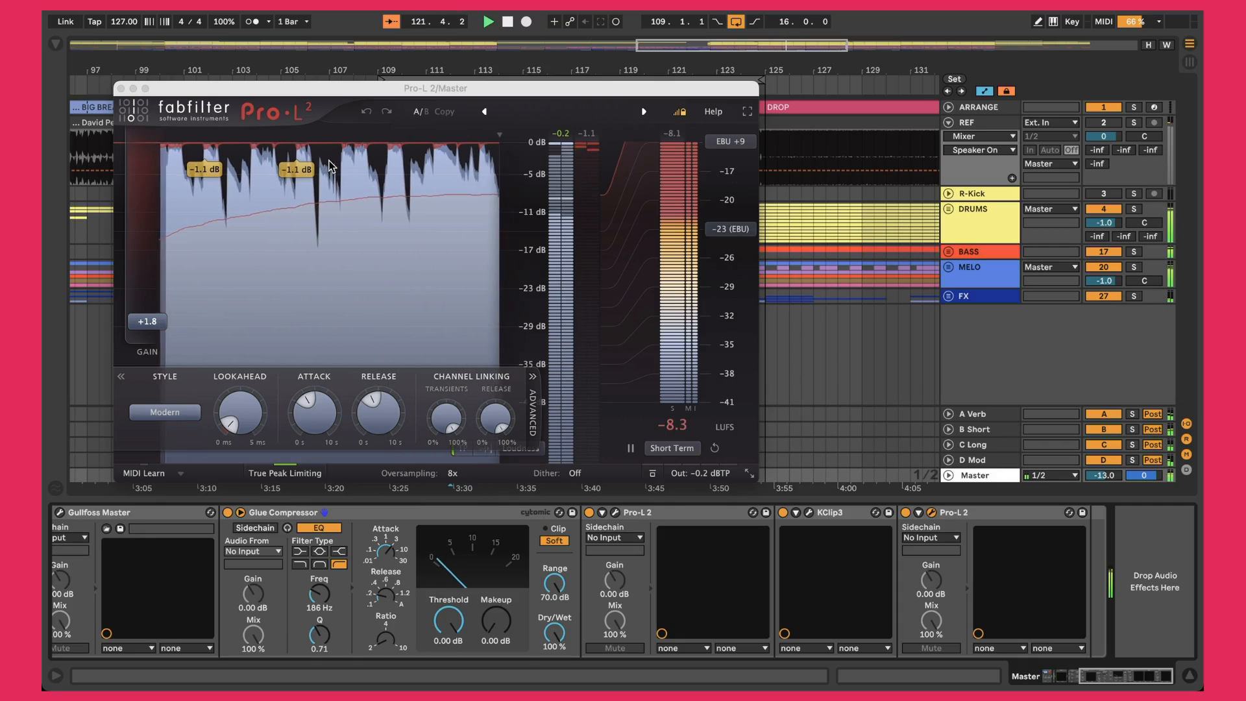
left_click(174, 412)
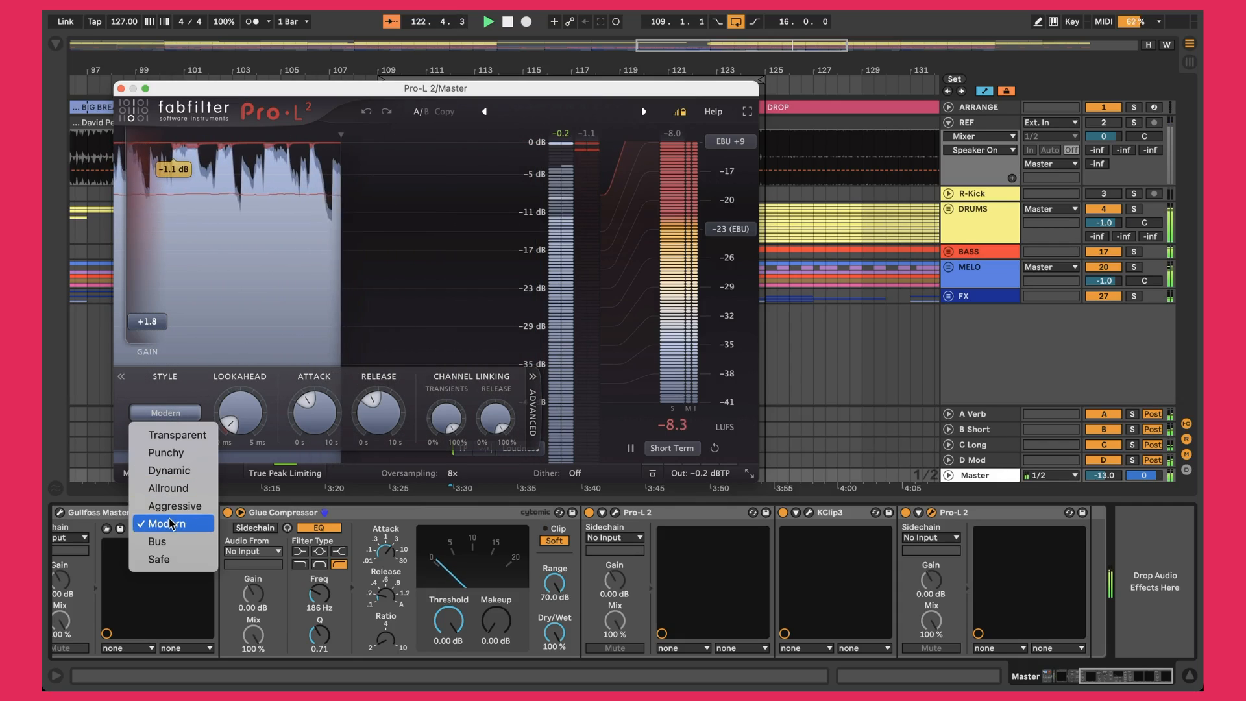
left_click(153, 400)
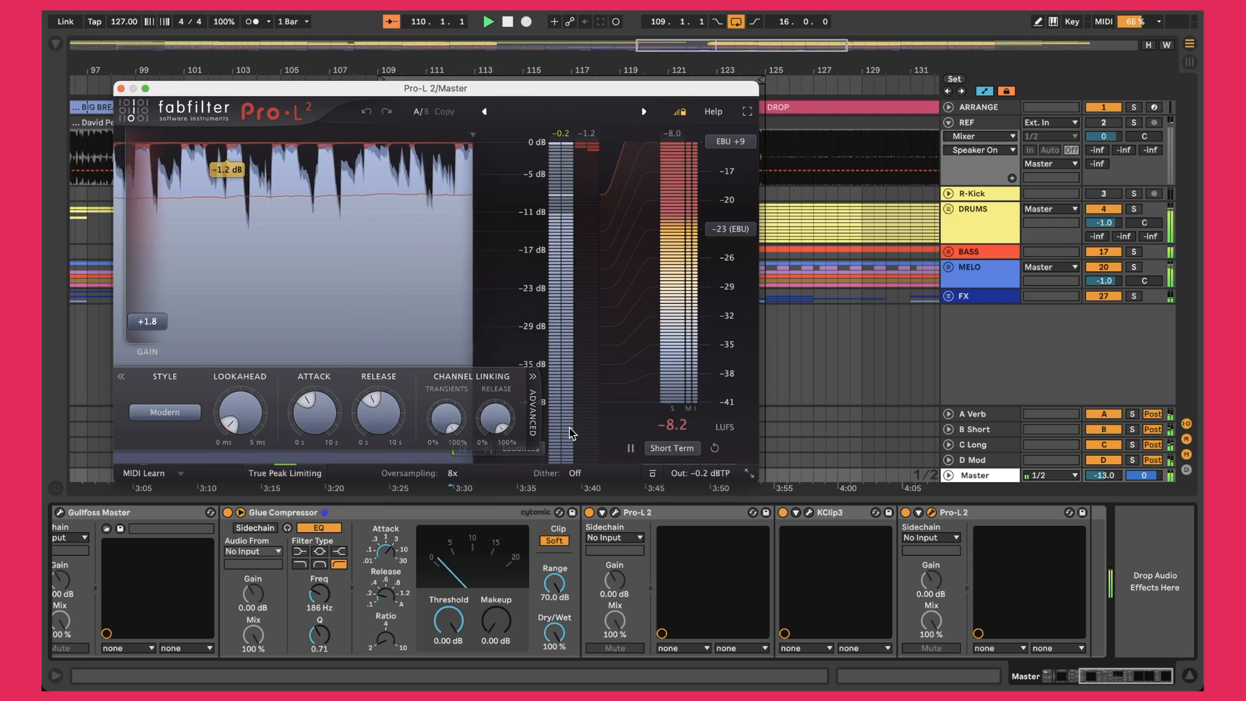
mouse_move(724, 476)
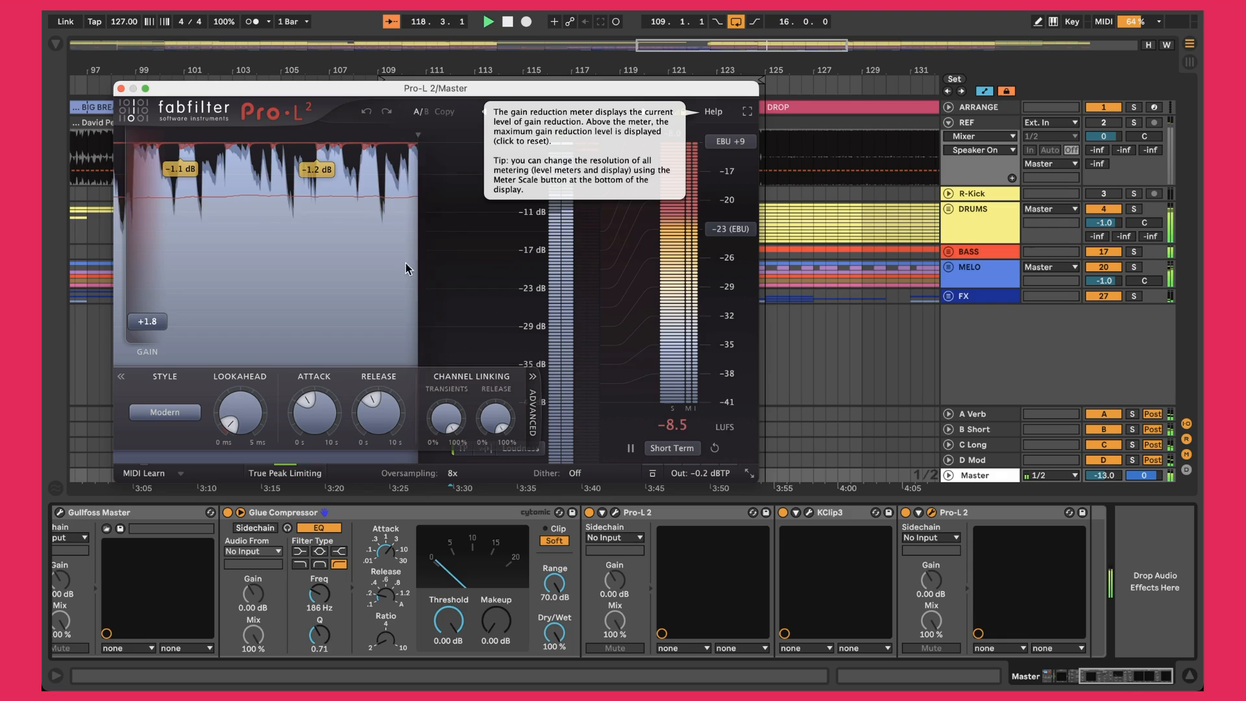
left_click(120, 89)
scroll(454, 545, "left", 6)
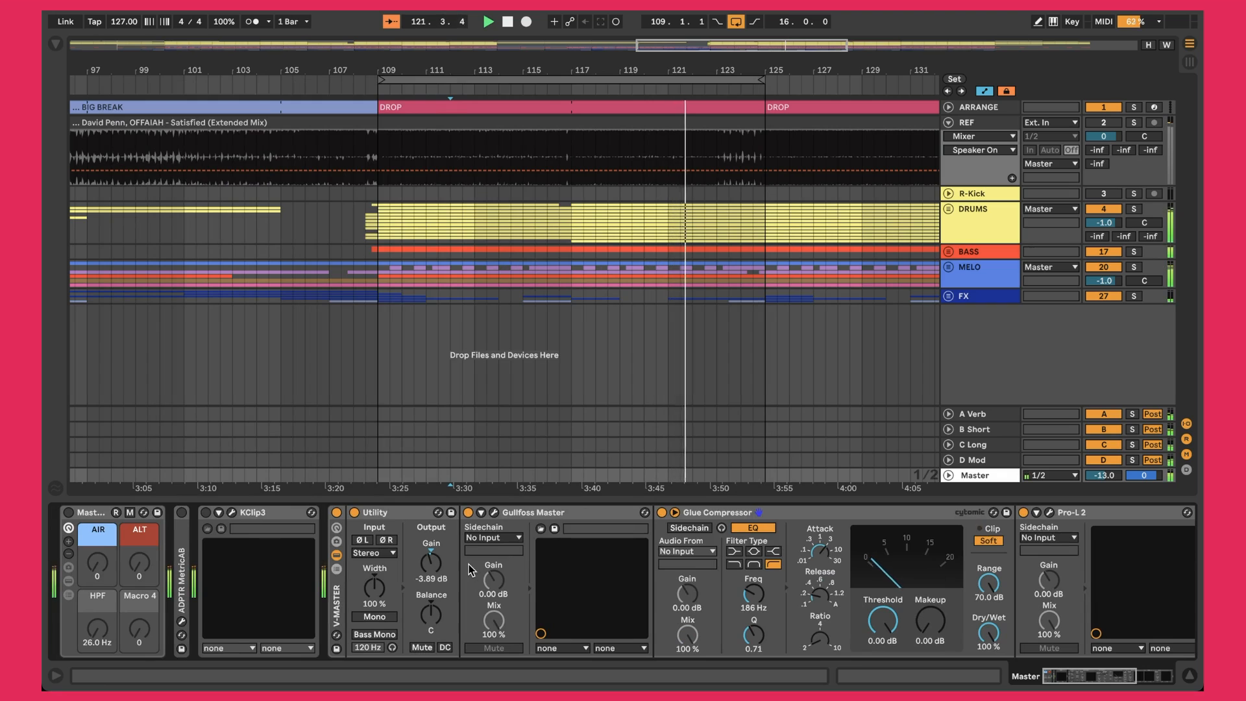
scroll(374, 565, "right", 5)
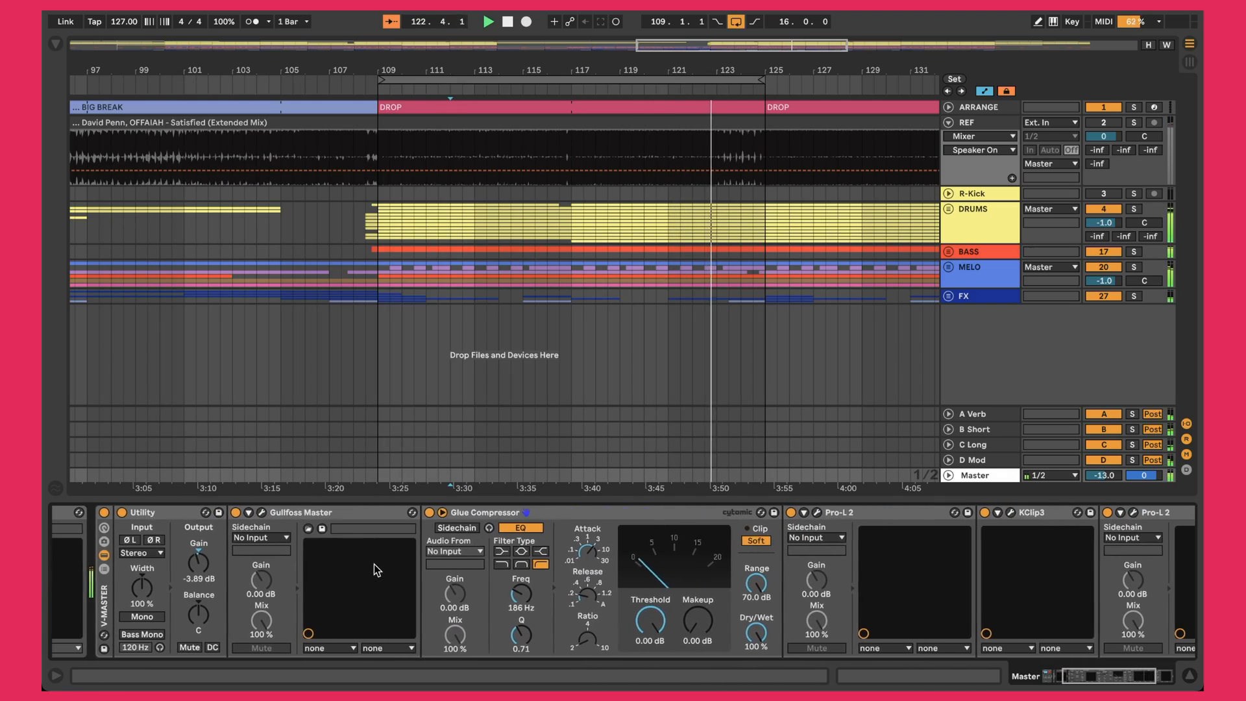
left_click(948, 267)
scroll(967, 286, "down", 3)
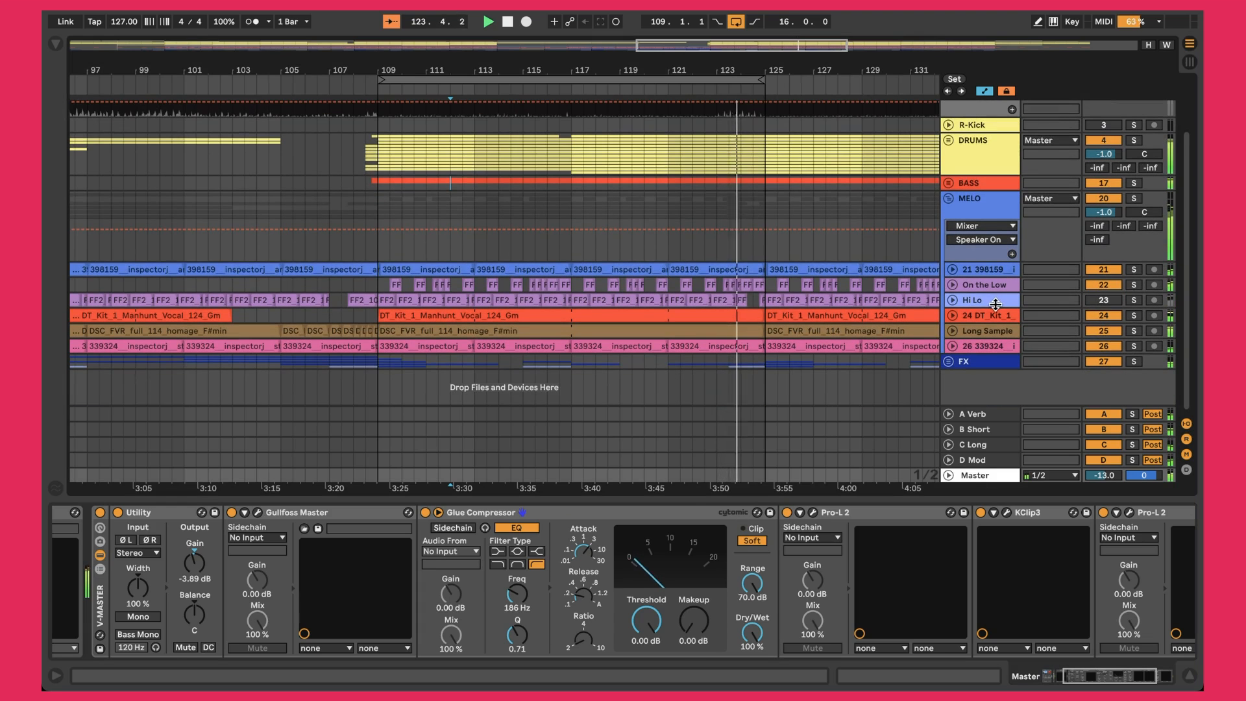
left_click(985, 300)
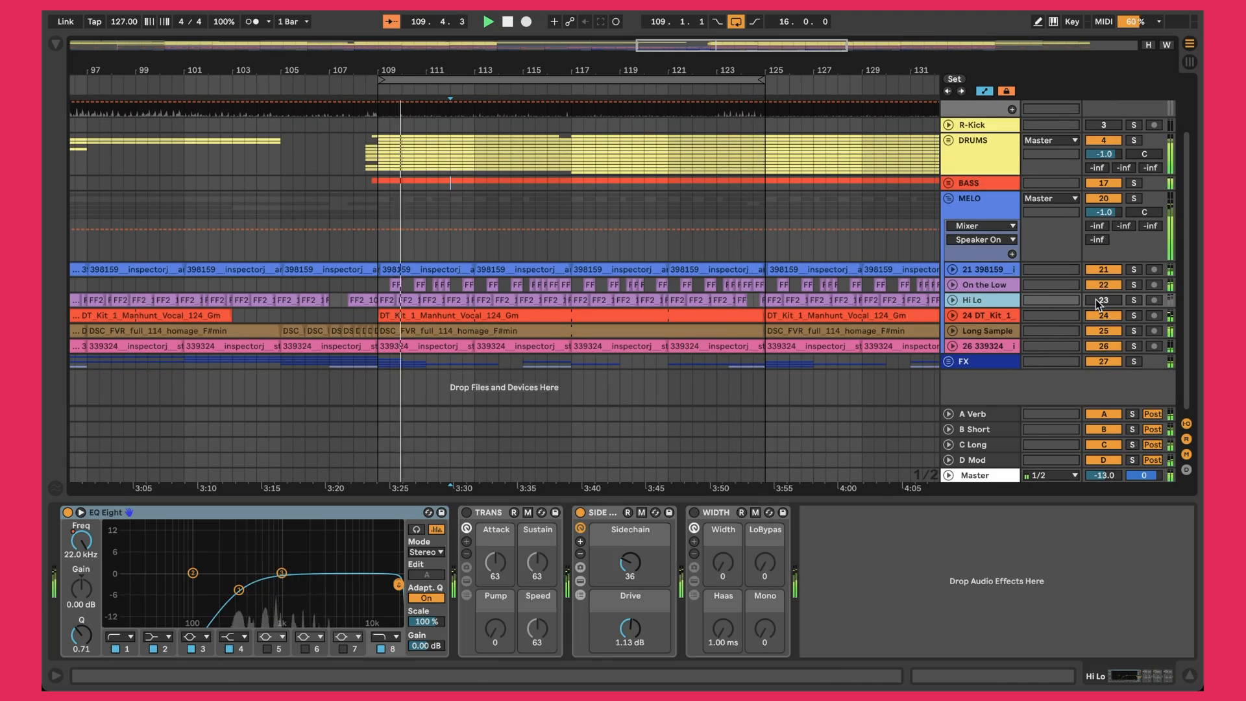
left_click(977, 476)
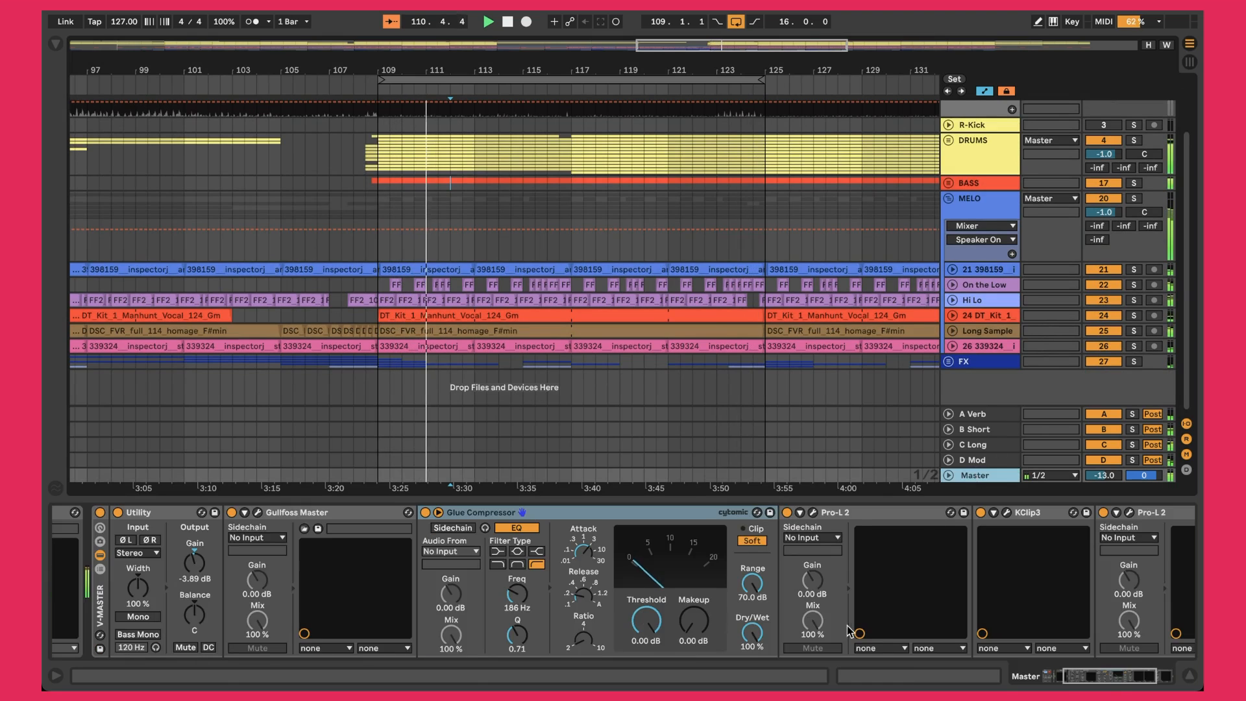
Step: Check the final Pro-L 2's gain reduction and loudness with Hi Lo playing, and mute Hi Lo again
left_click(932, 513)
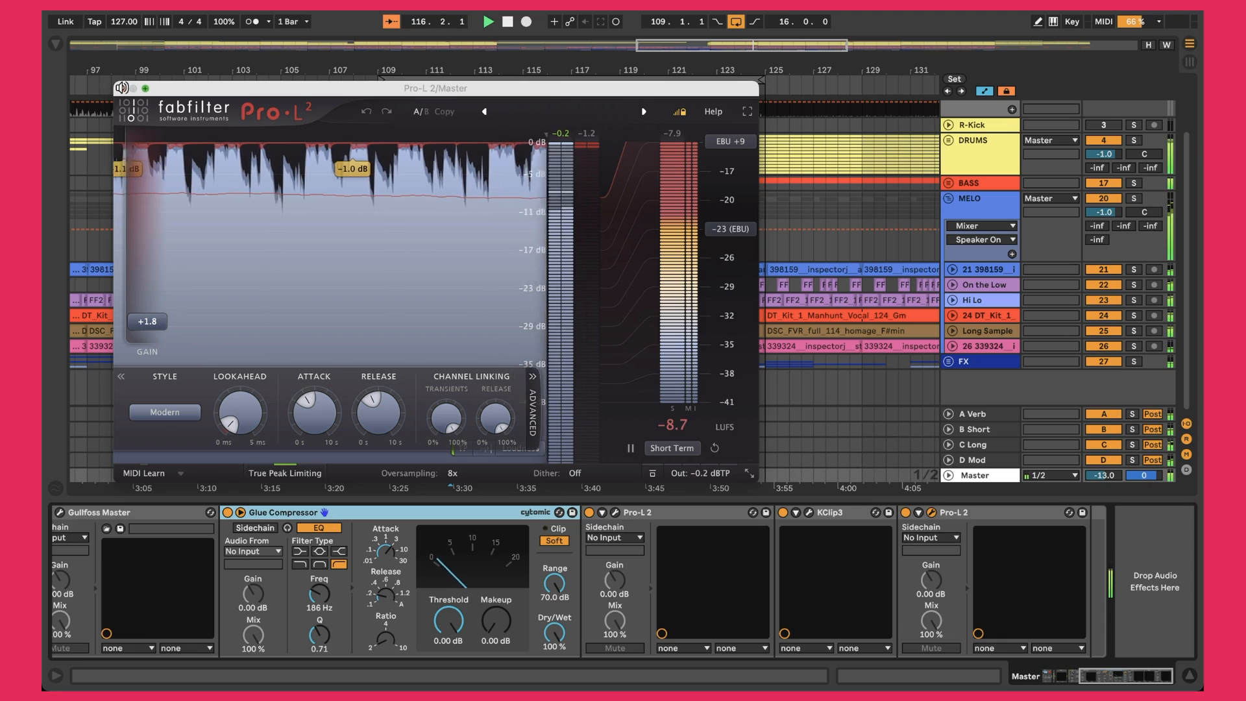
left_click(120, 88)
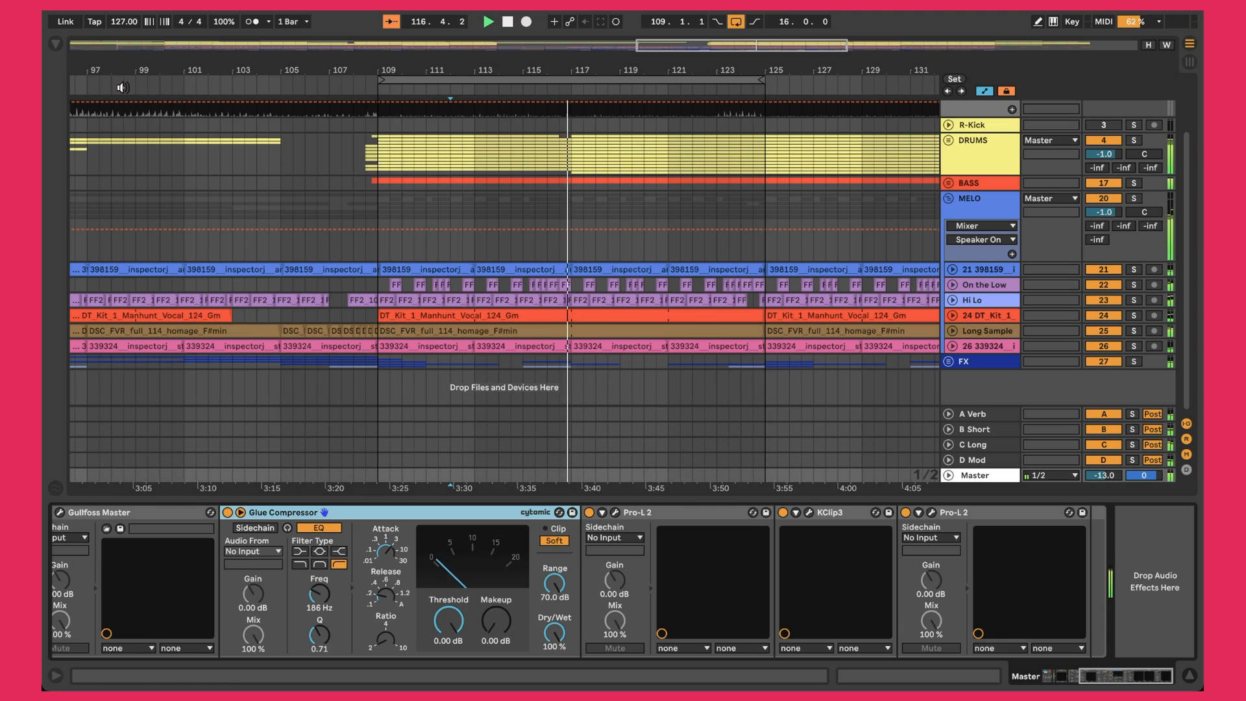
left_click(1105, 301)
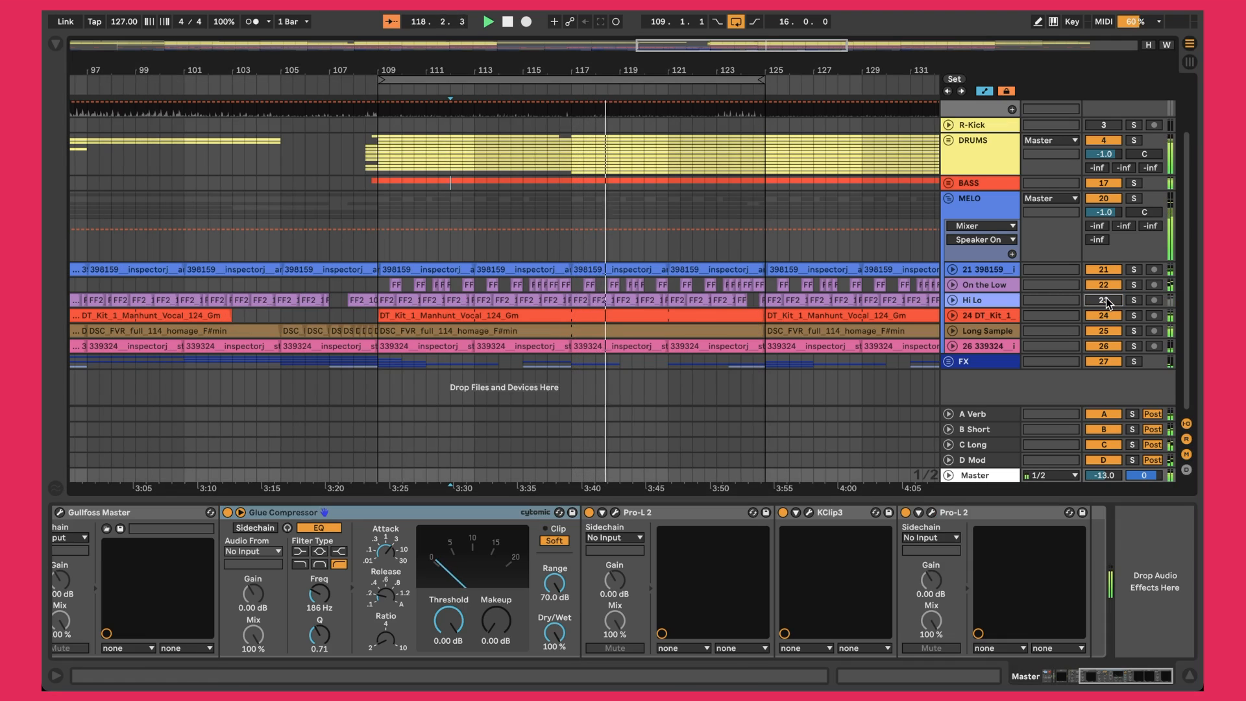
scroll(837, 300, "up", 1)
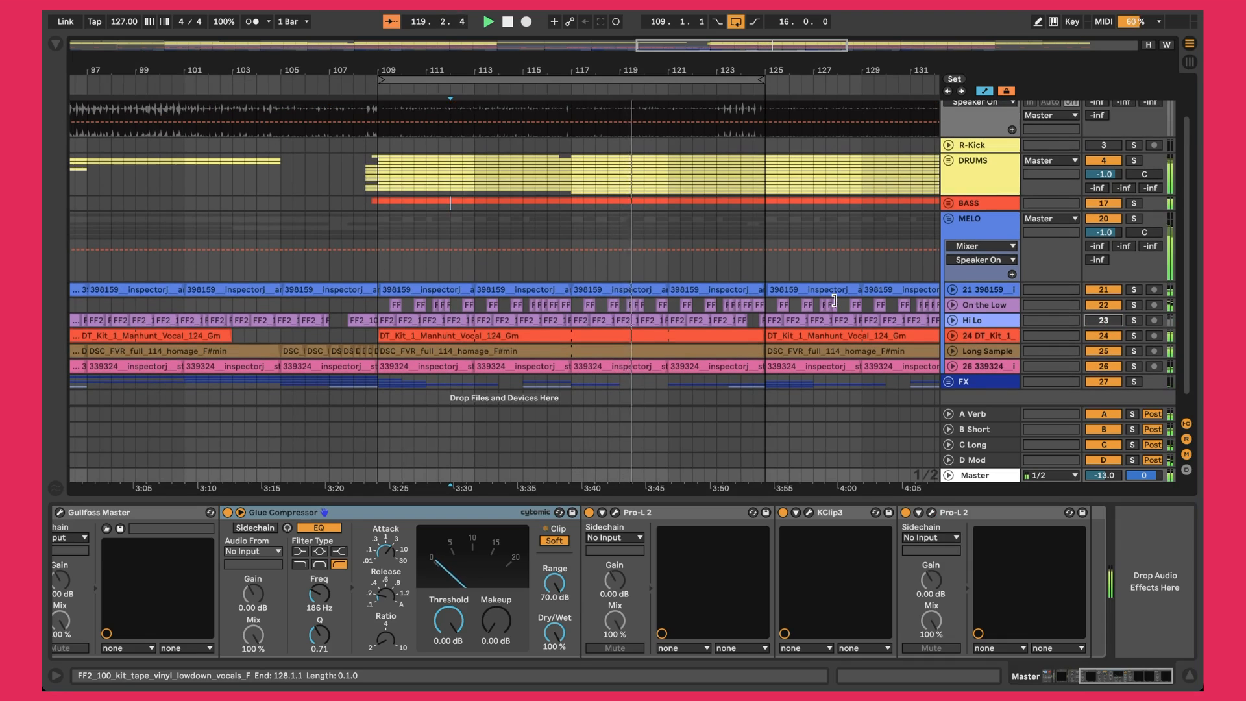
scroll(834, 300, "down", 1)
Step: Switch off the whole V-MASTER rack on the Master track
scroll(367, 573, "left", 4)
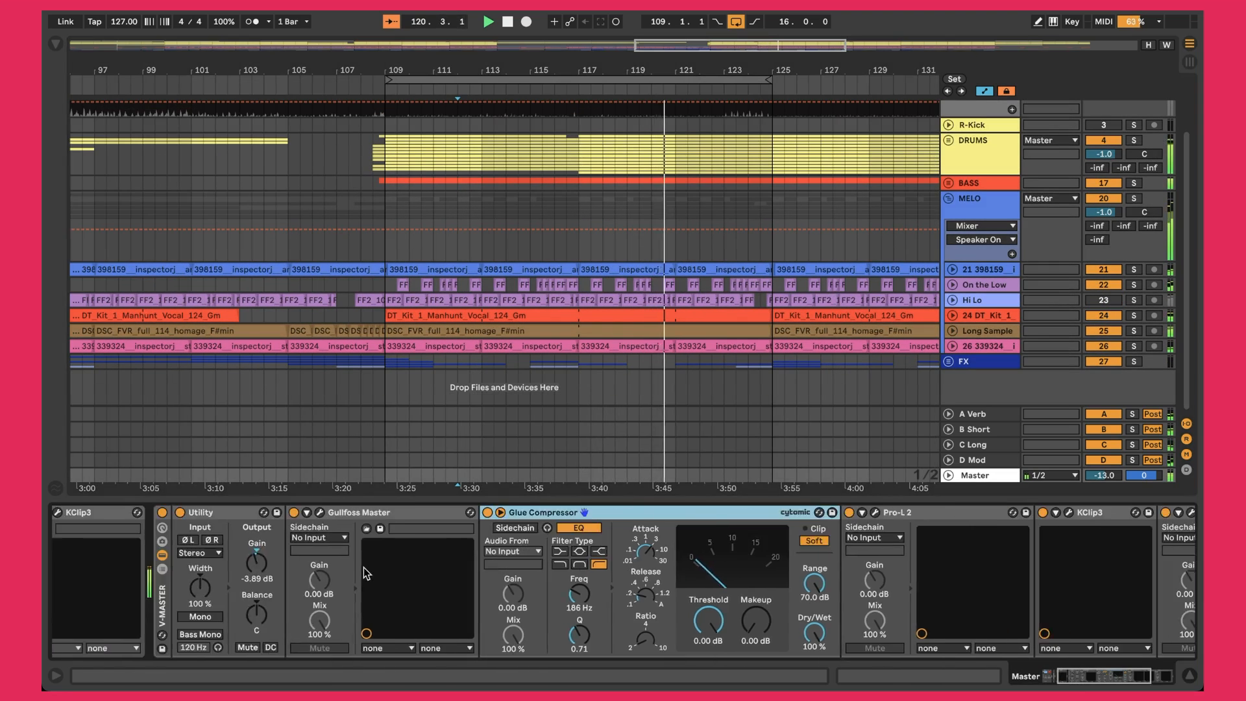
left_click(162, 512)
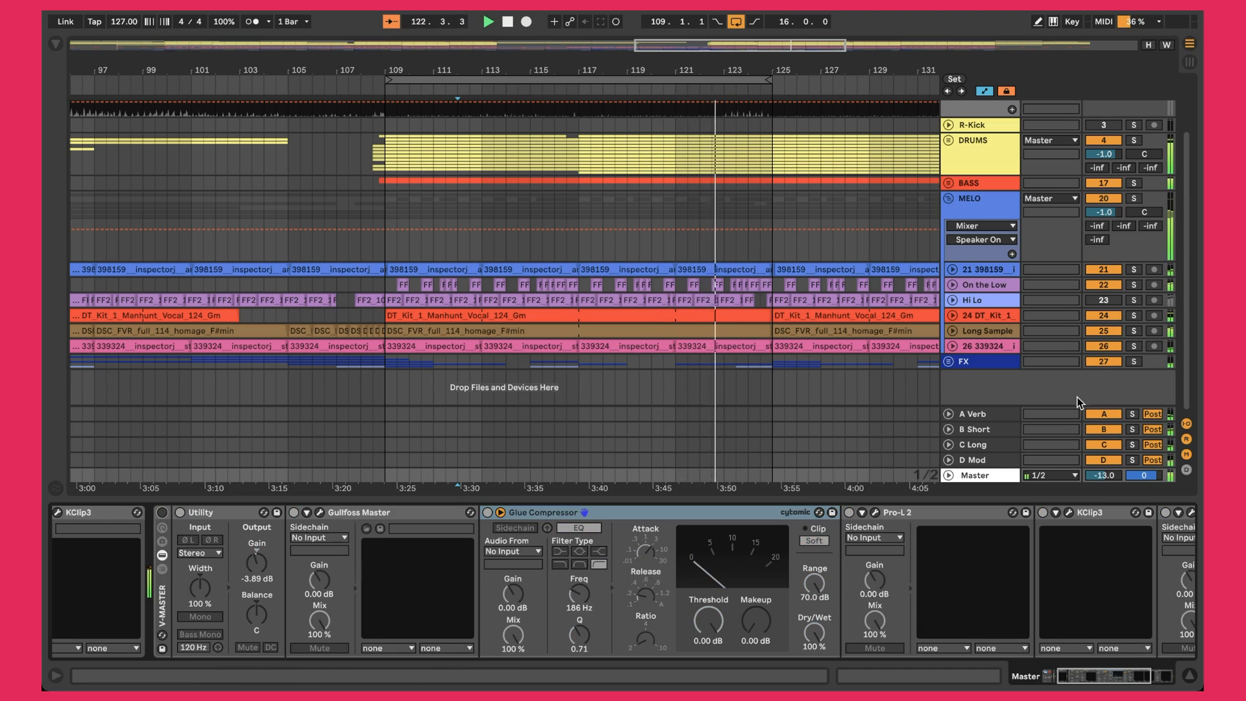
scroll(750, 330, "up", 3)
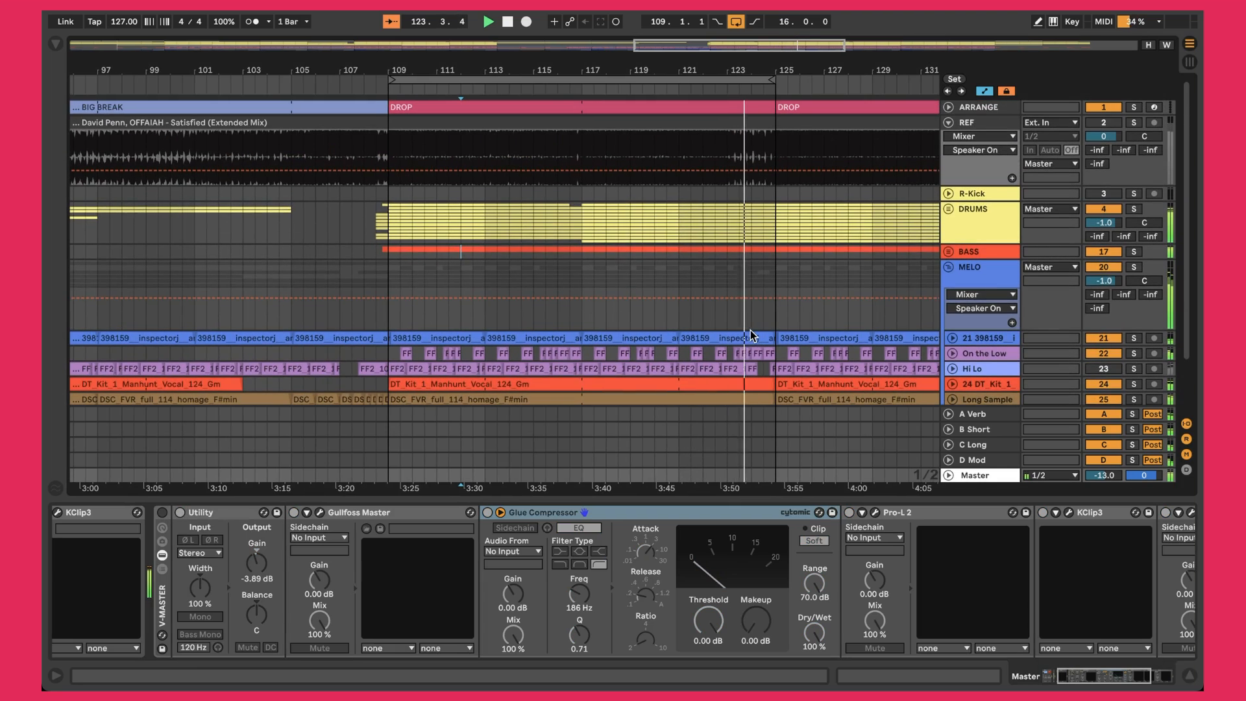